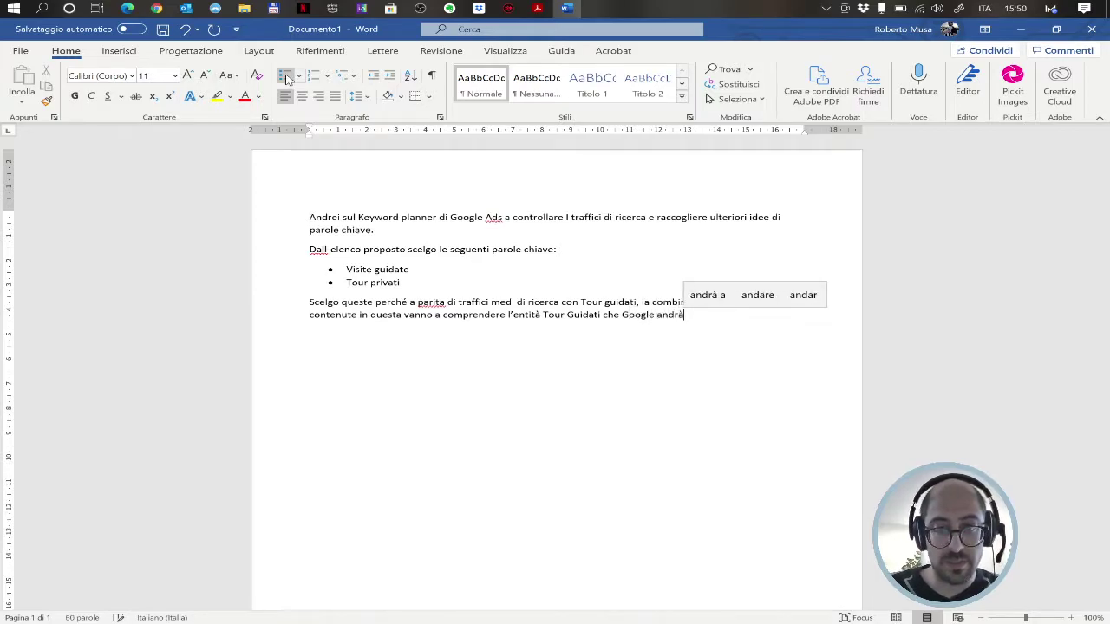
- Trim the clause following "Tour Guidati" from the last paragraph and end the sentence there with a period
key(BackSpace)
key(BackSpace)
key(BackSpace)
key(BackSpace)
key(BackSpace)
key(BackSpace)
key(BackSpace)
key(BackSpace)
key(BackSpace)
key(BackSpace)
key(BackSpace)
key(BackSpace)
key(BackSpace)
key(BackSpace)
key(BackSpace)
key(BackSpace)
key(BackSpace)
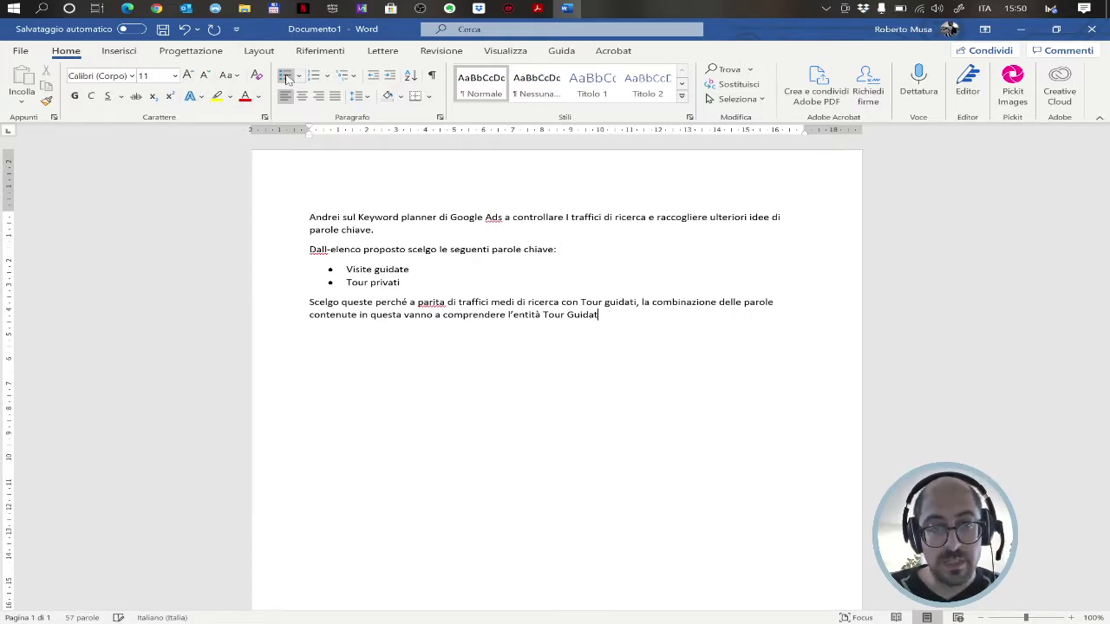
text(i)
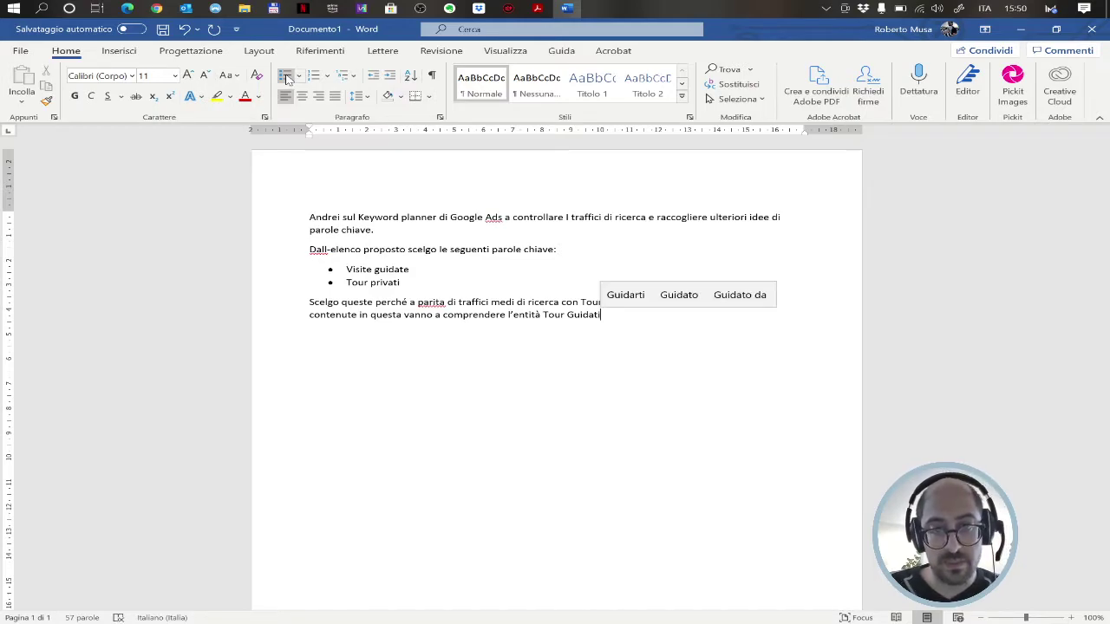
key(BackSpace)
text(. )
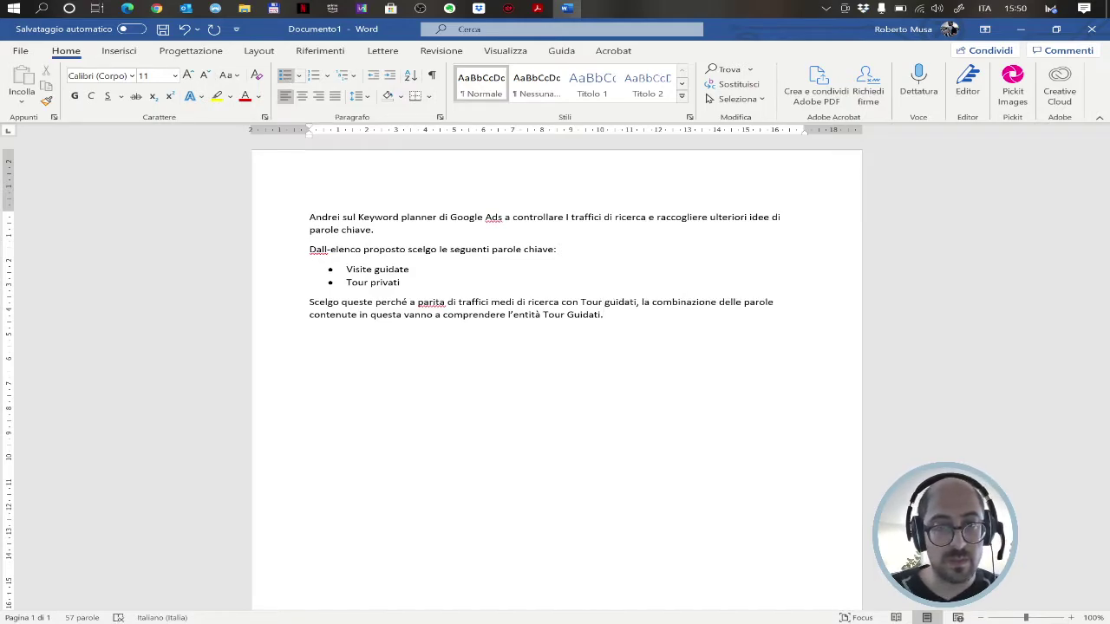
- Append the parenthetical "(Tour + guidate)" to the end of the last paragraph
text())
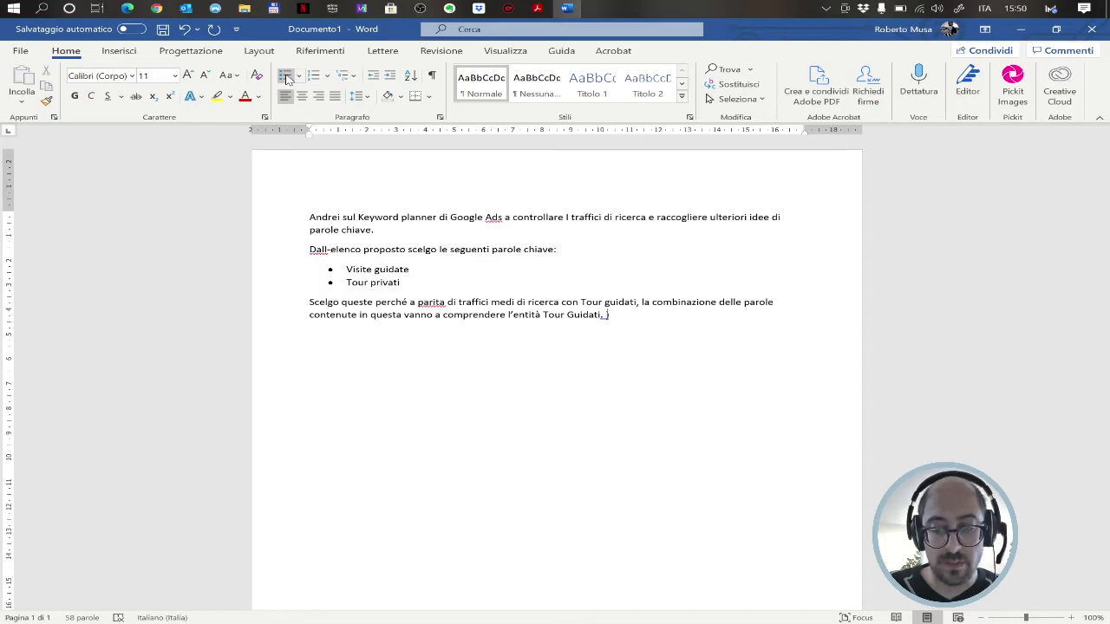
key(Left)
text(()
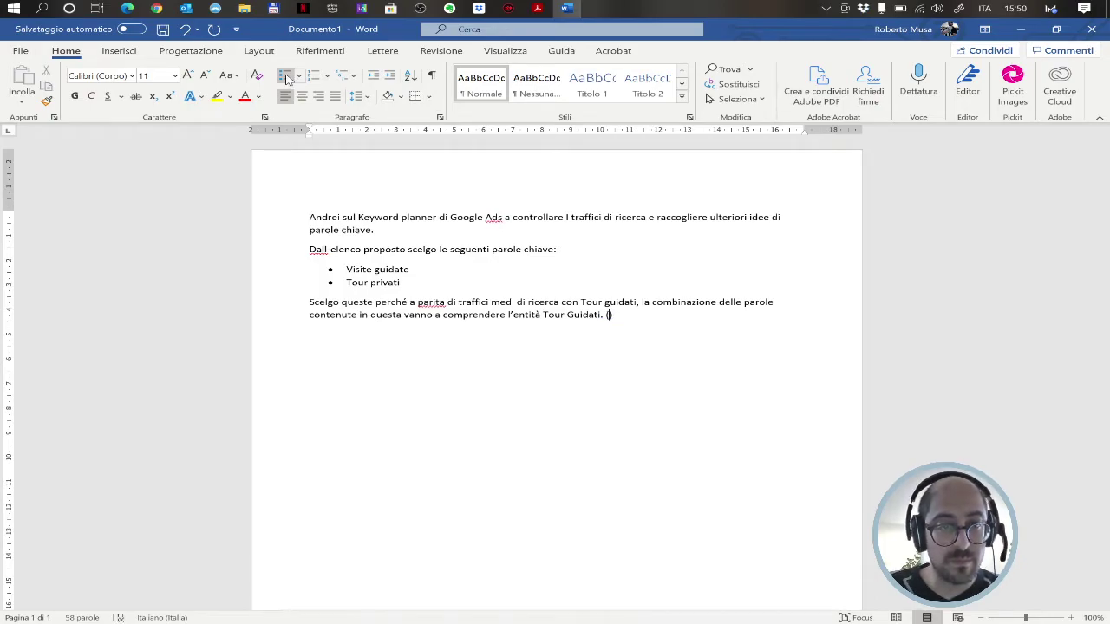
text(Tour )
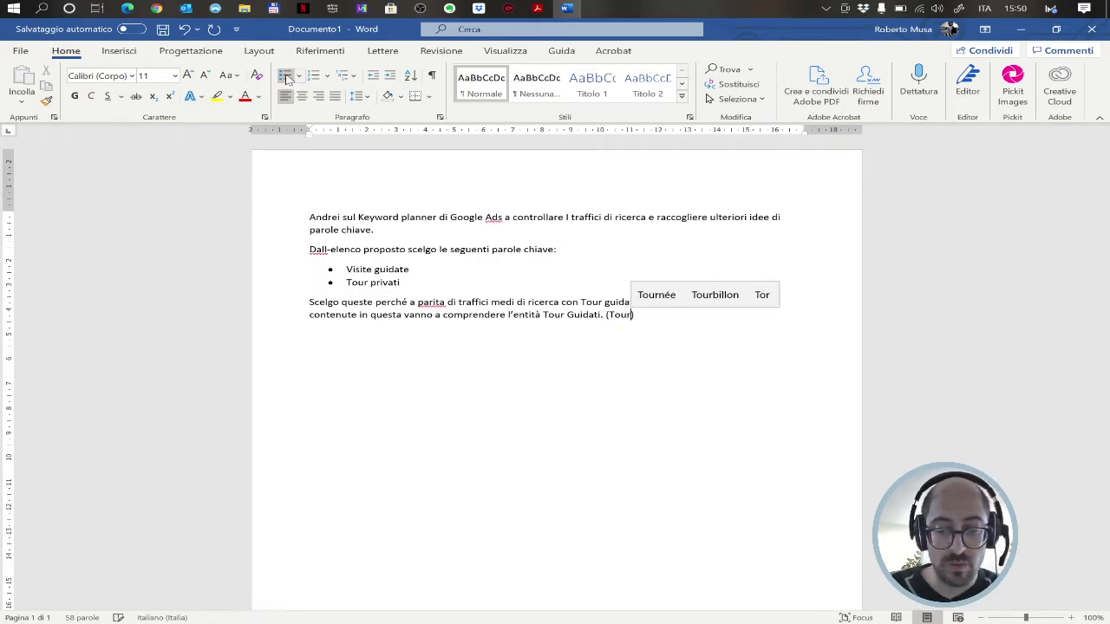
text(+)
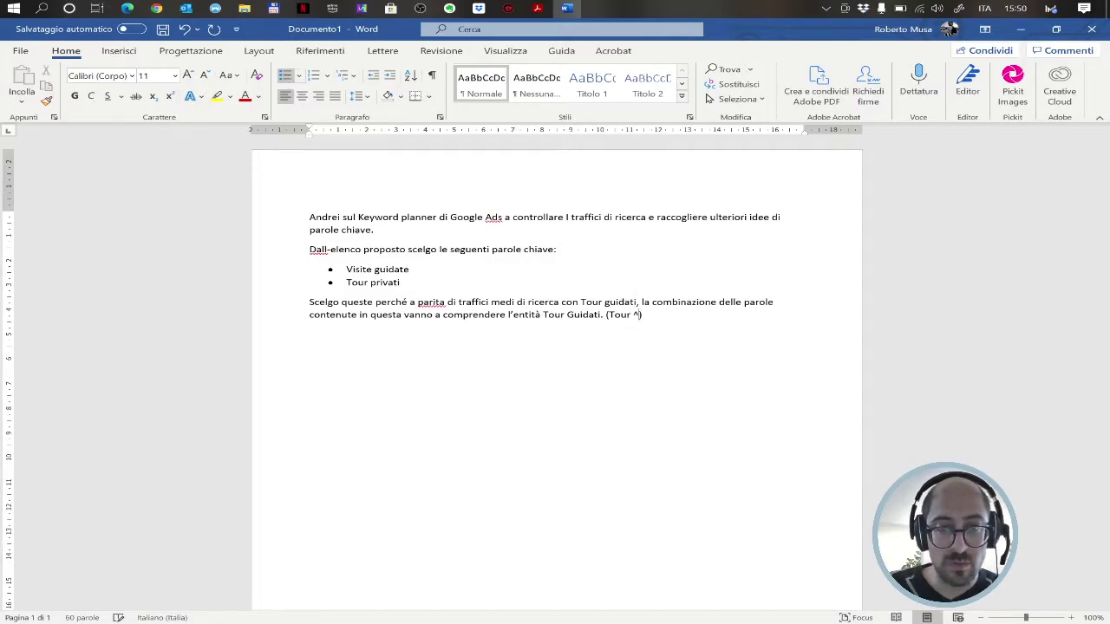
text( guidate)
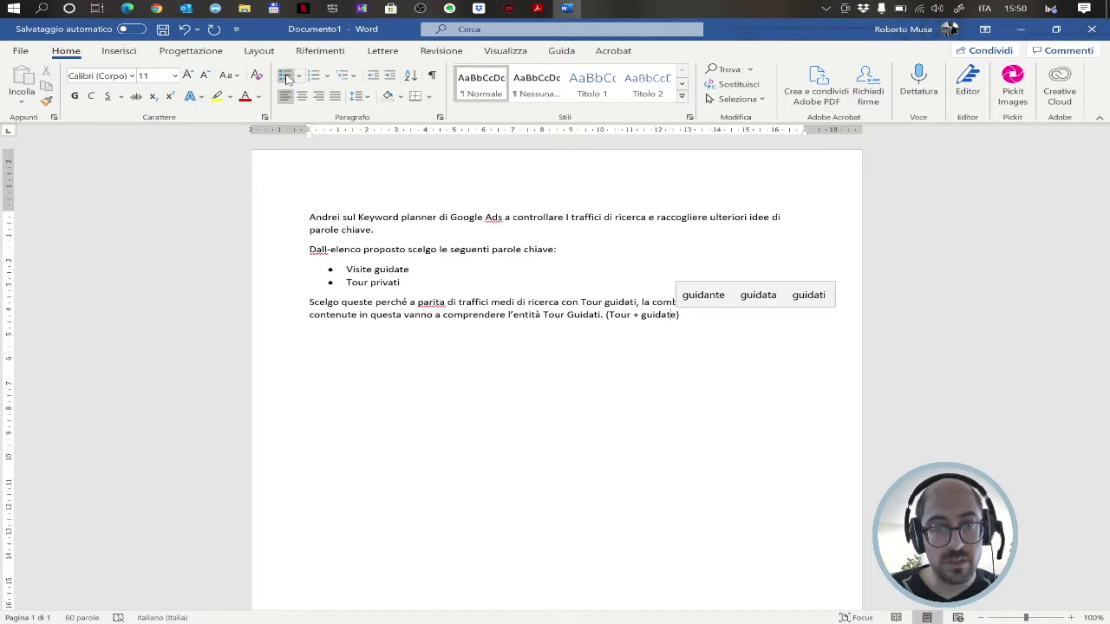
- Insert "privati" following "Tour" in the parenthetical and format that word with strikethrough
key(Left)
key(Left)
key(Left)
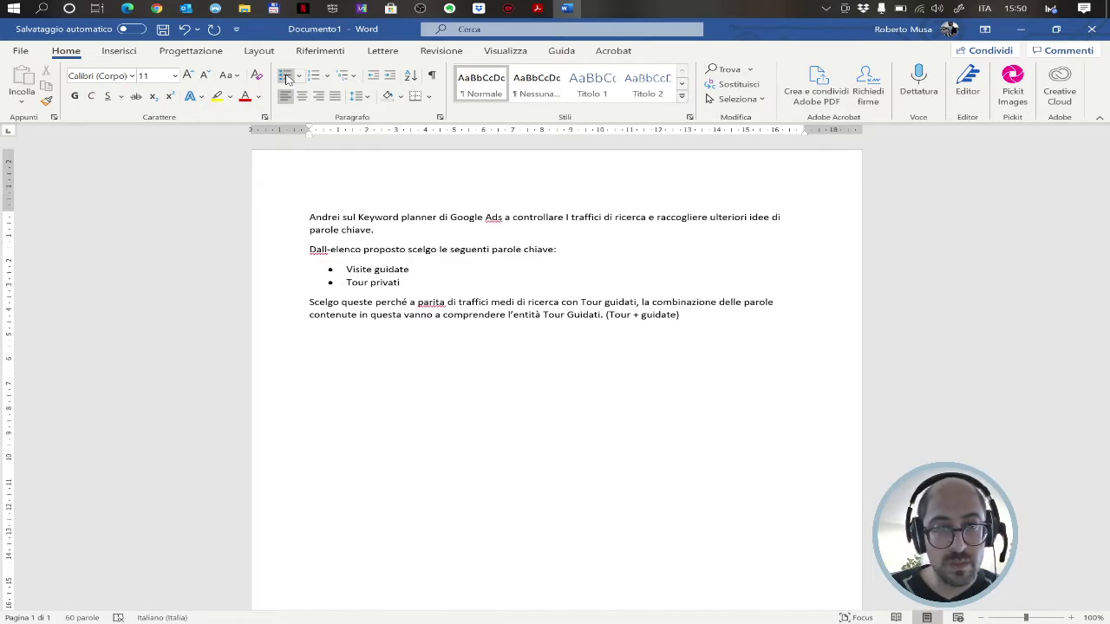
text(privati)
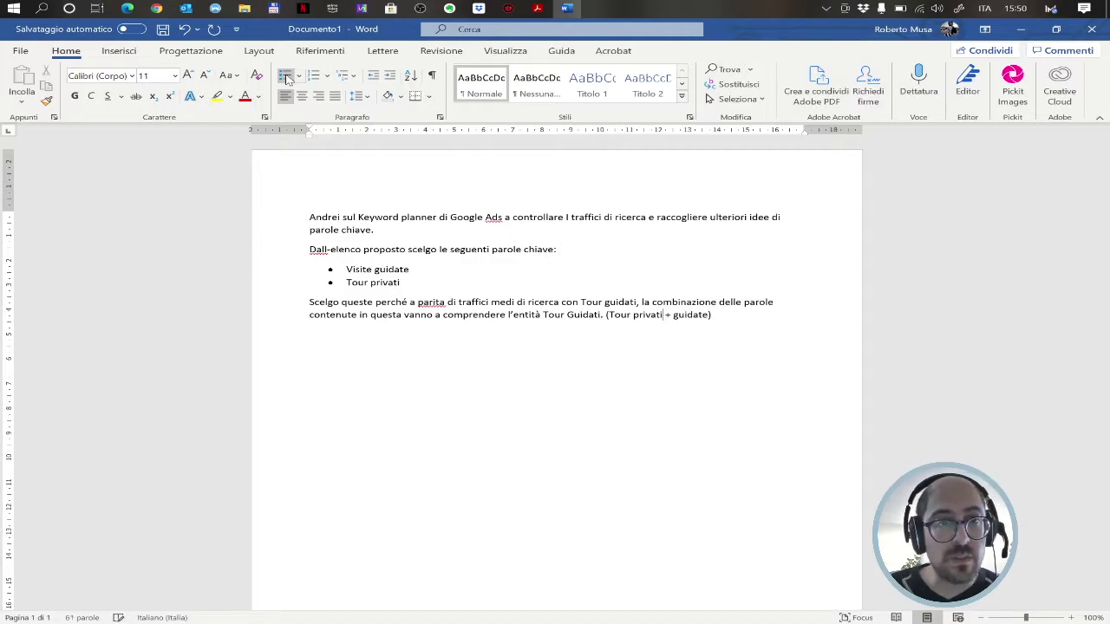
key(ctrl+shift+Left)
click(136, 95)
- Insert "visite" before "guidate" in the parenthetical, strike it through, and add blank lines below the paragraph
click(673, 315)
text(visite)
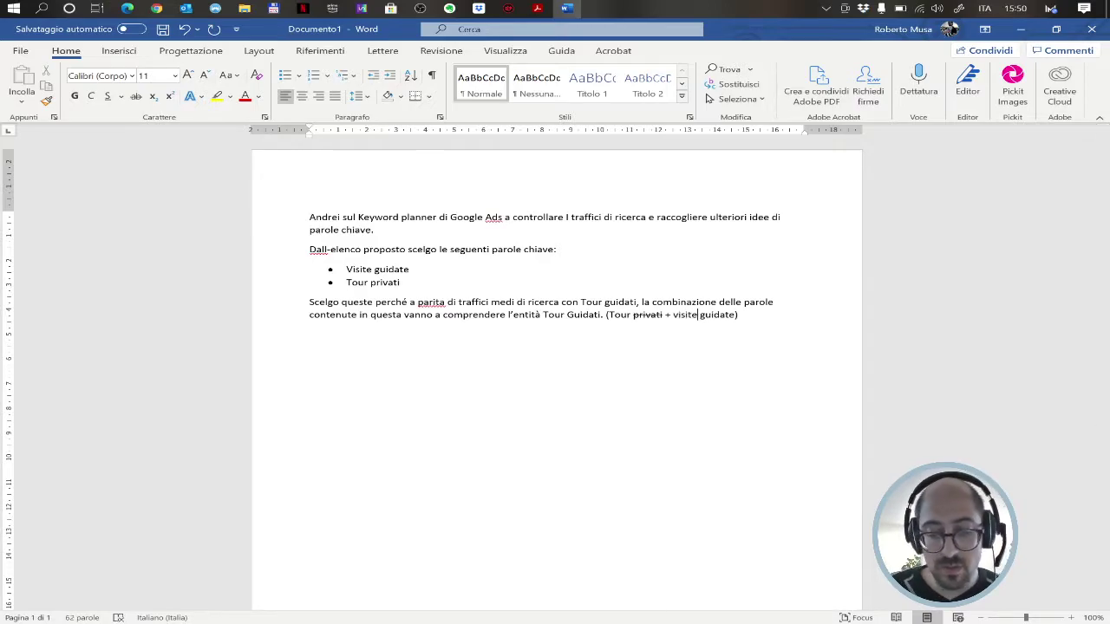
key(ctrl+shift+Left)
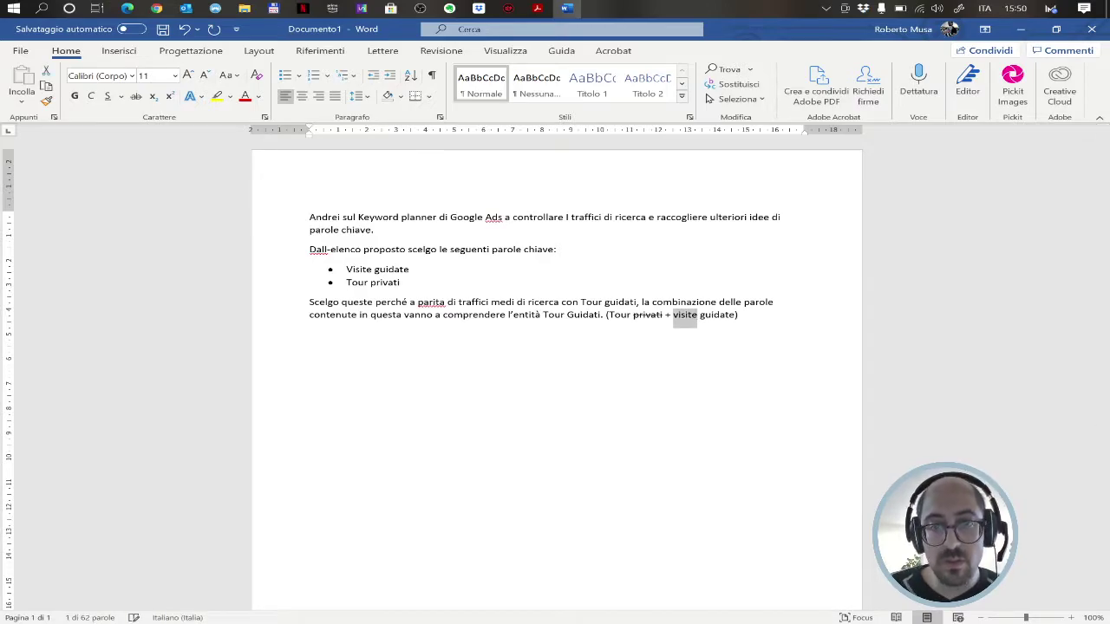
click(136, 97)
click(755, 340)
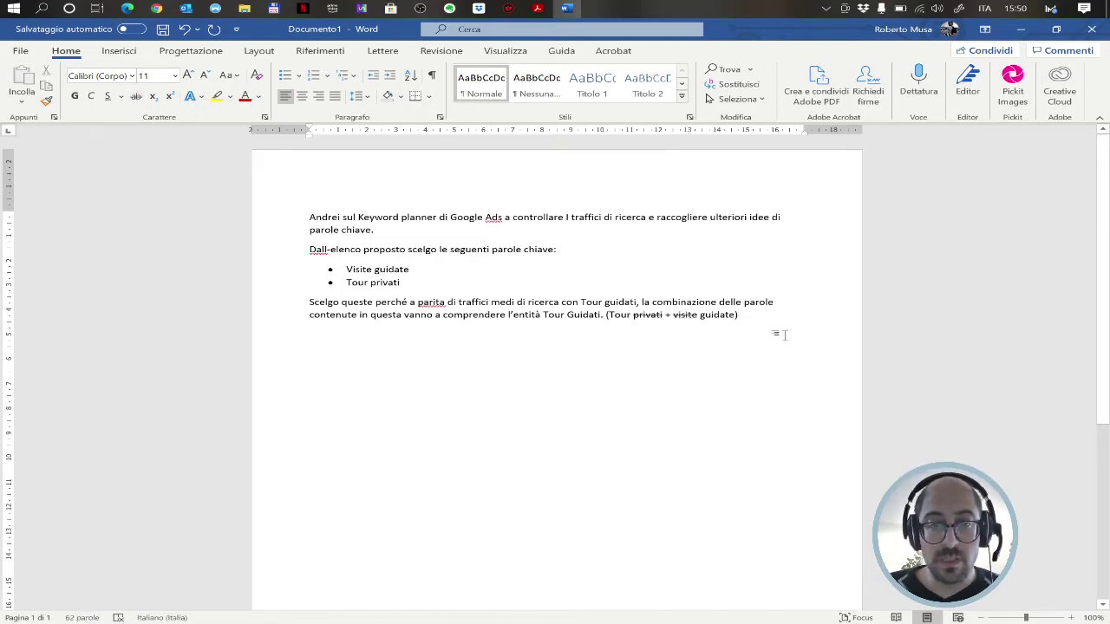
key(Return)
key(Return)
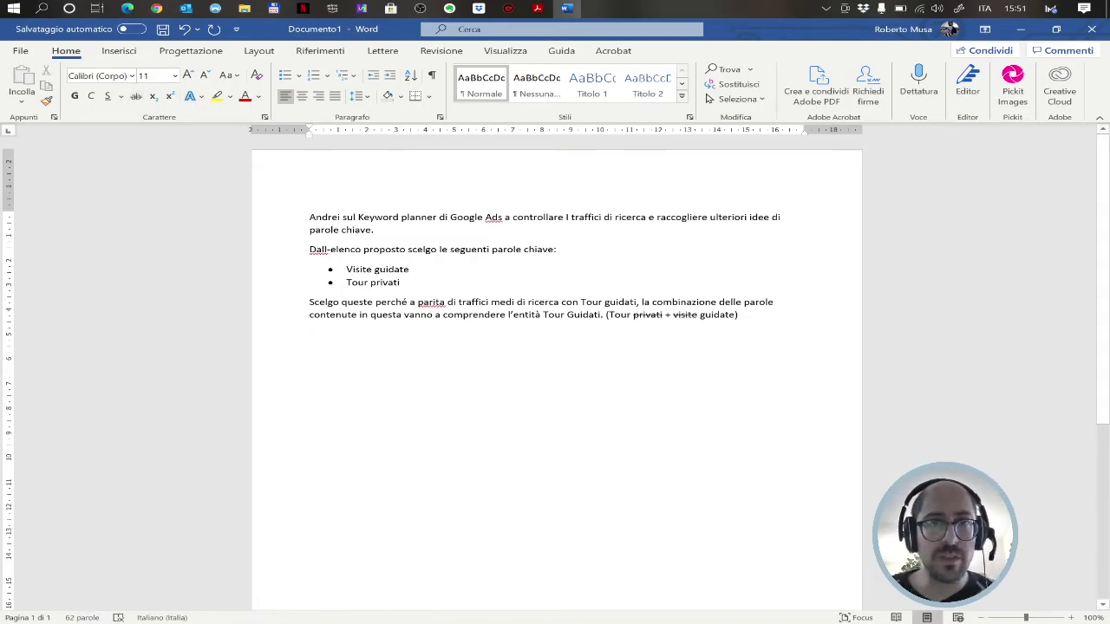
- Switch to the Drupal site in Edge and start creating new content of type Page
click(128, 13)
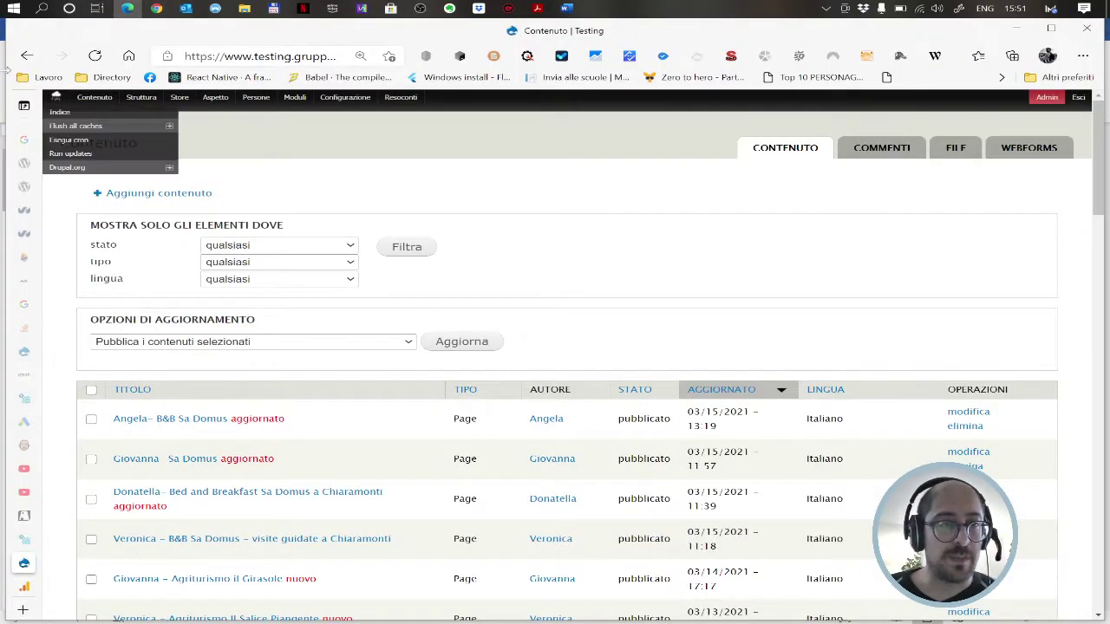
mouse_move(95, 97)
mouse_move(130, 111)
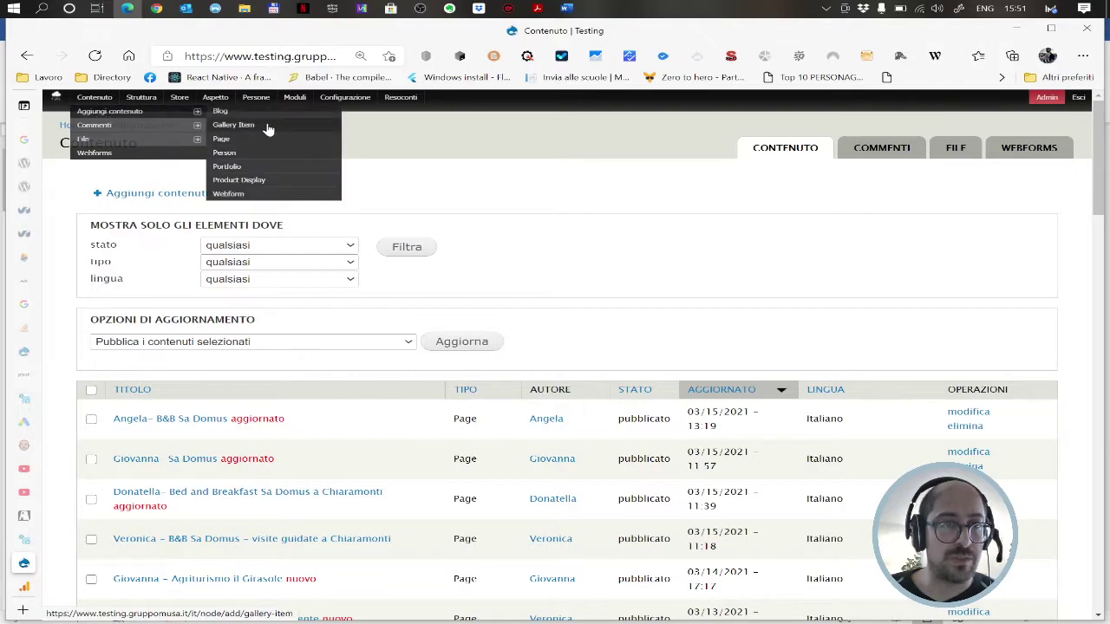
click(236, 144)
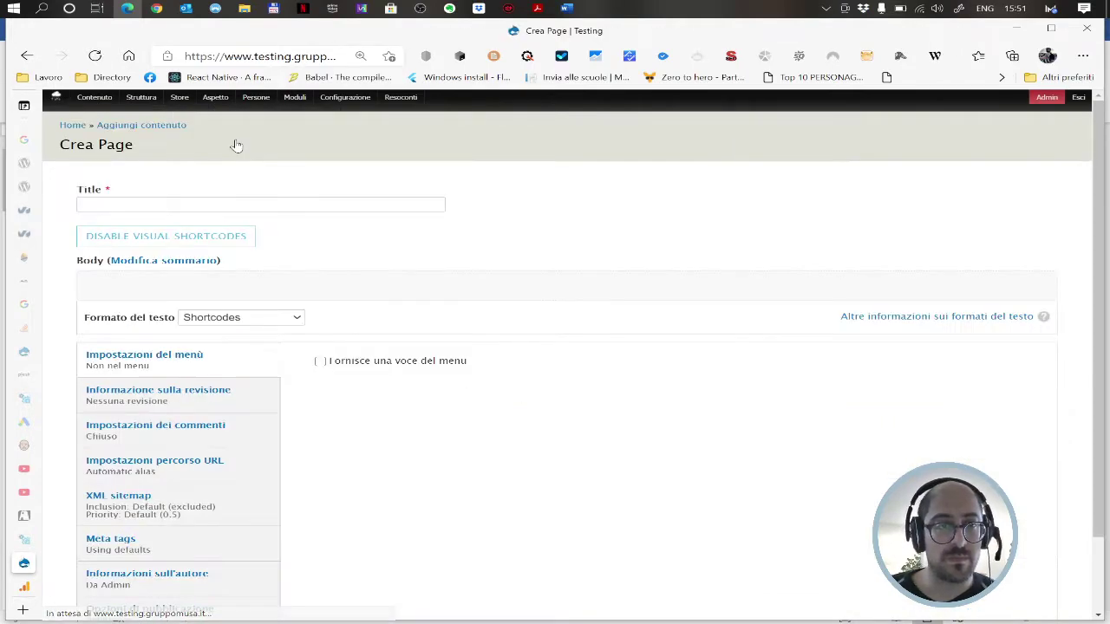
- Title the new page with the author's first name followed by " - B&B sa Domus"
click(201, 204)
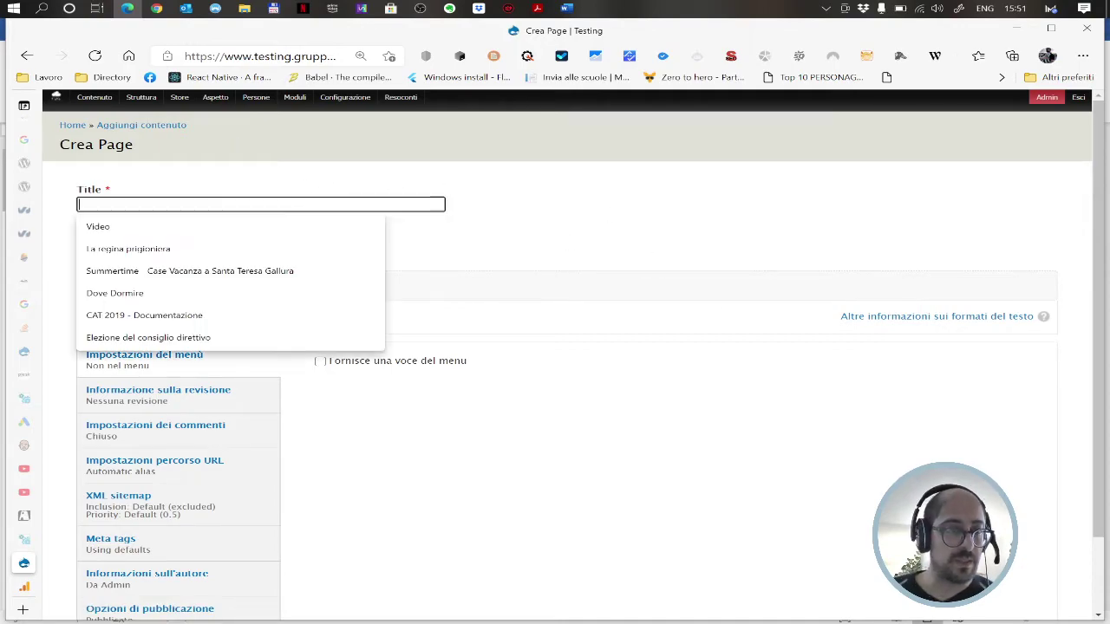
text(Roberto)
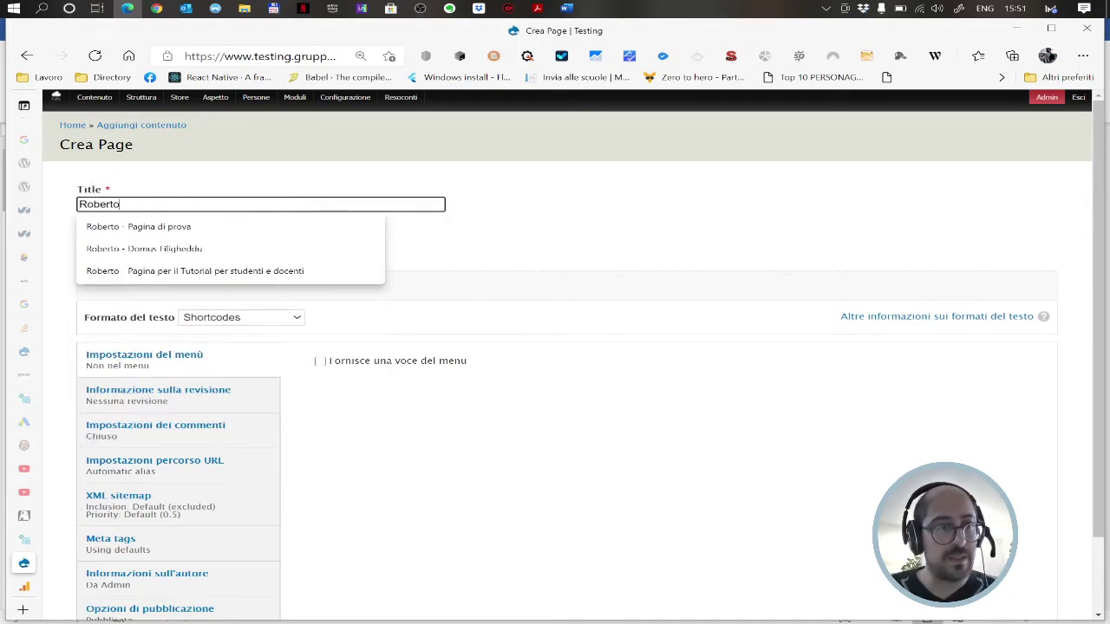
text( -)
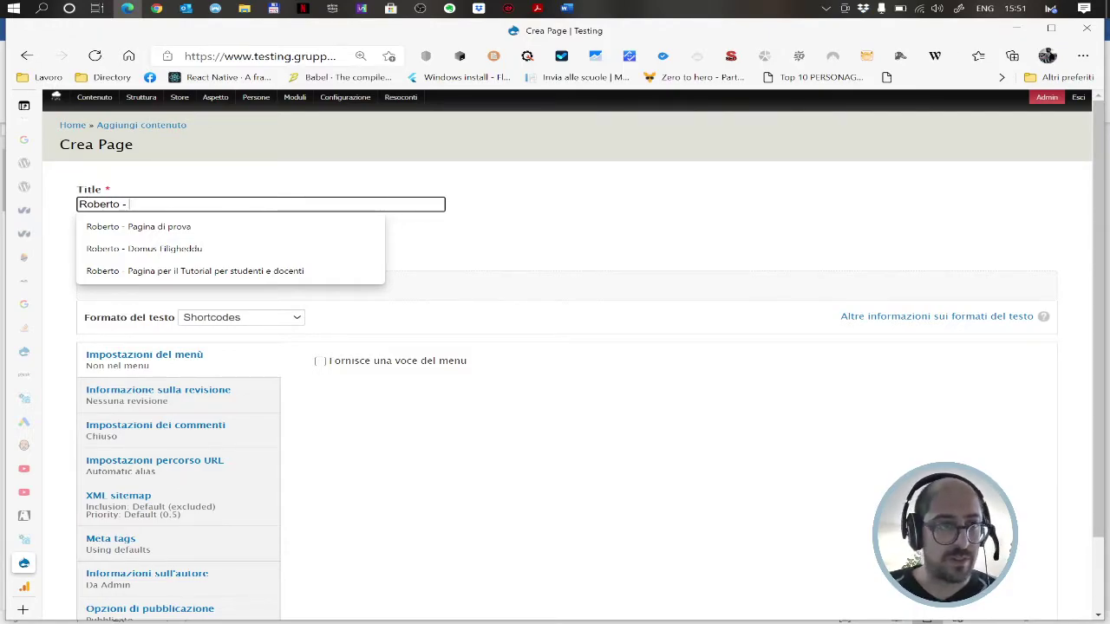
text(B&B sa Domus)
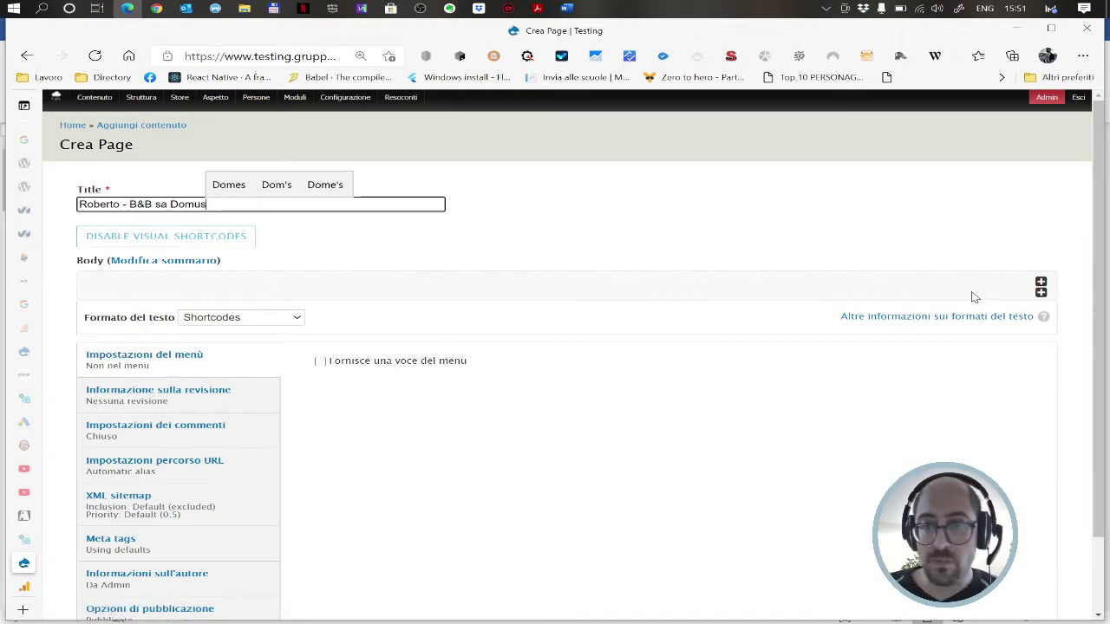
- Add a Titolo shortcode to the page body and set its Dimensione to H1
click(1041, 286)
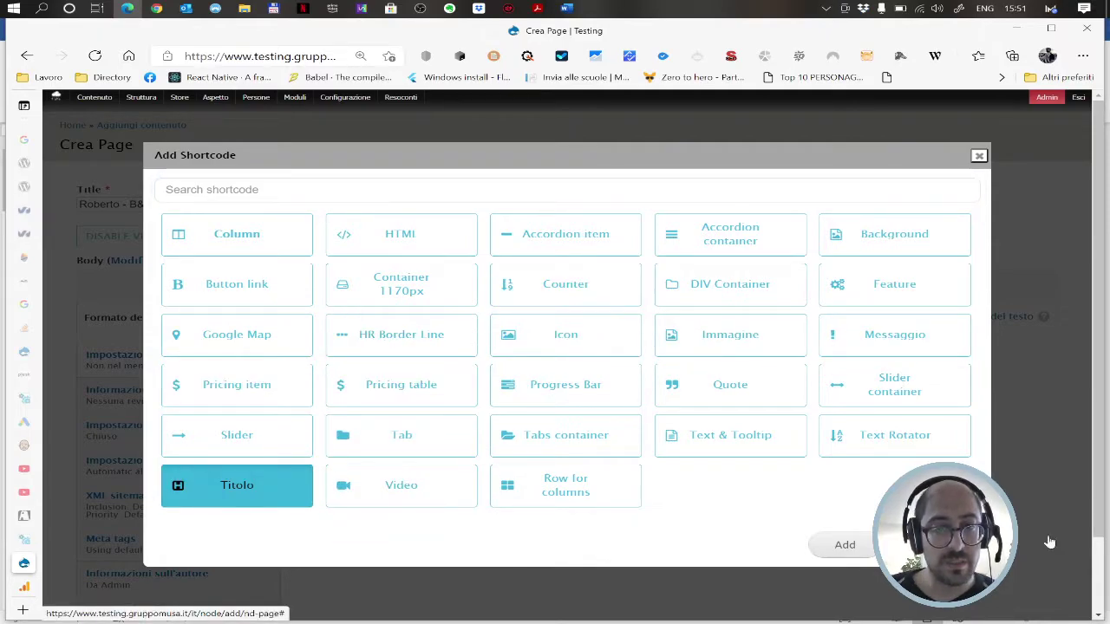
click(843, 545)
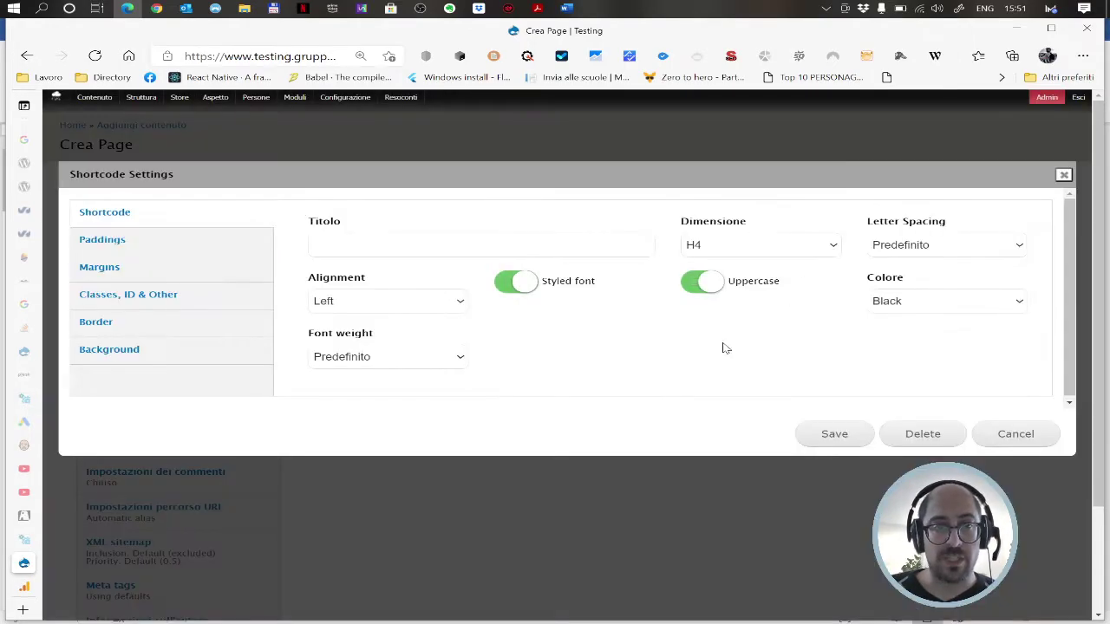
click(824, 243)
click(763, 266)
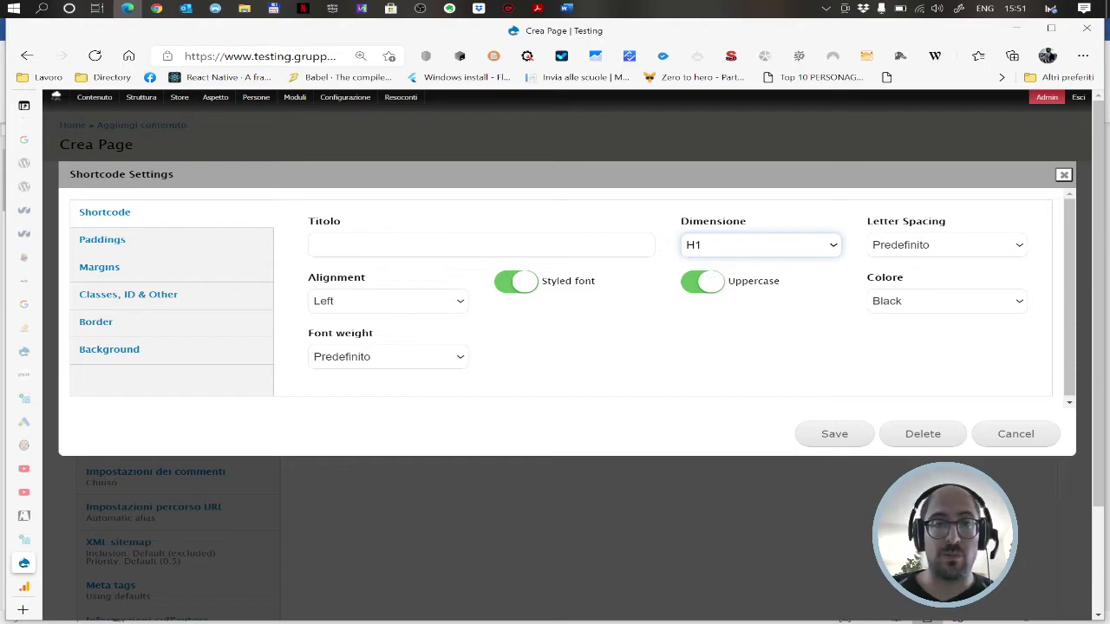
- Enter "Nuovo servizio: visite guidate alla Domus de Janas" as the heading text and save the Titolo shortcode
click(481, 245)
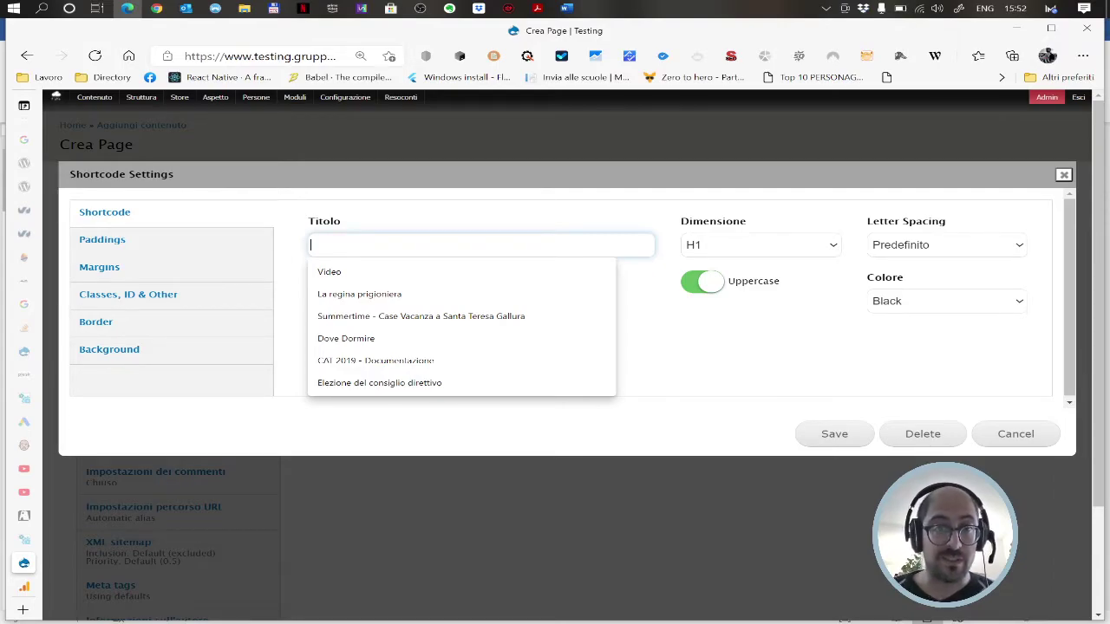
text(N)
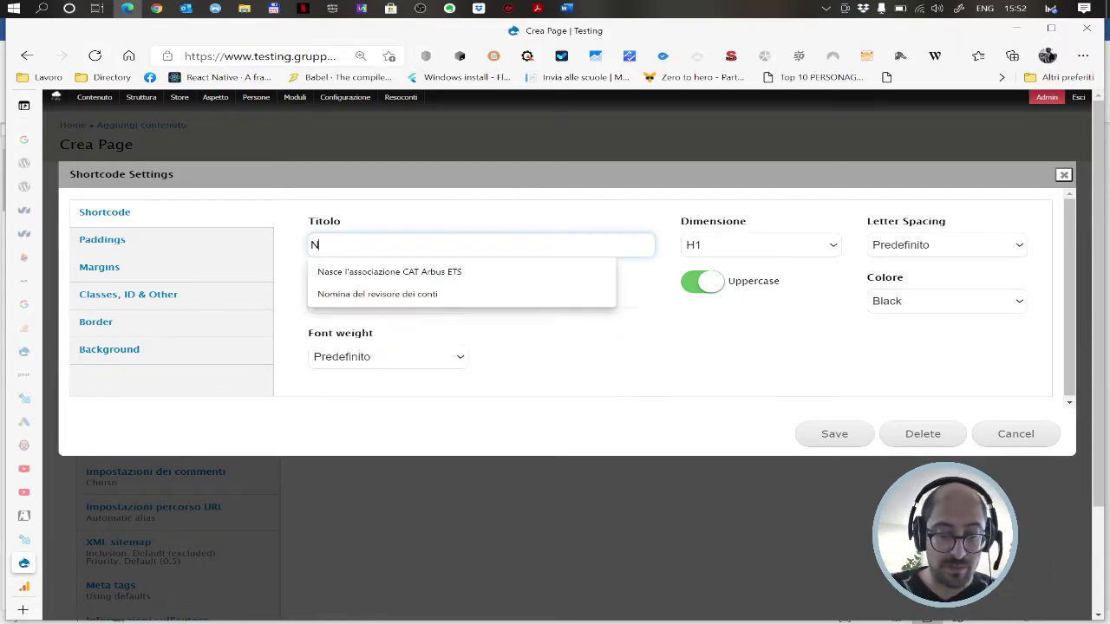
text(uovo servizio: visite guidate alla Domus de Janas)
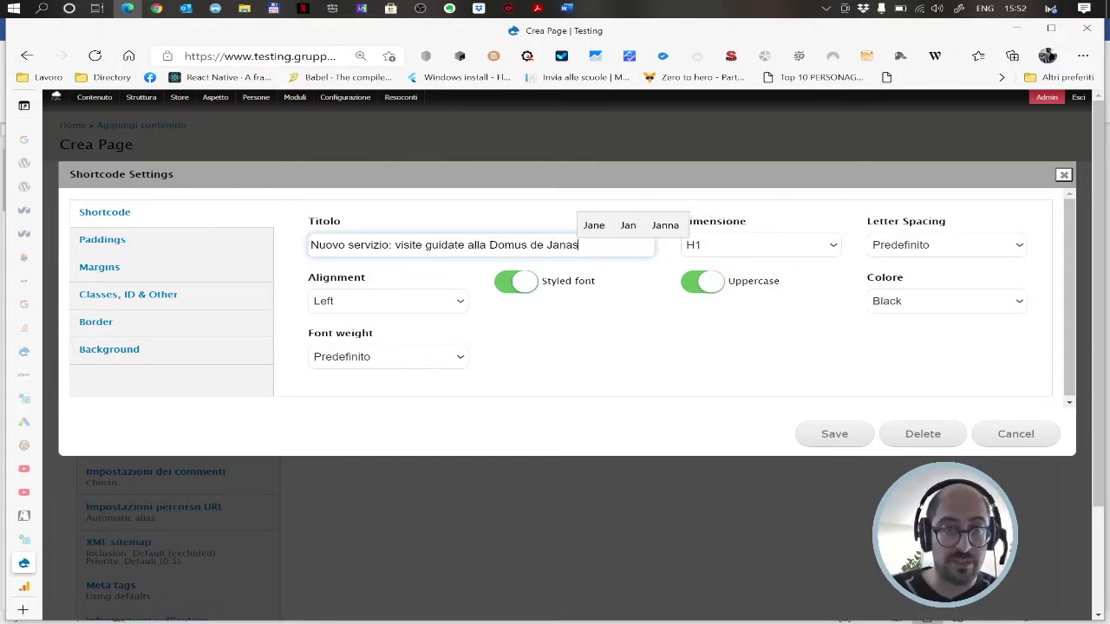
click(650, 334)
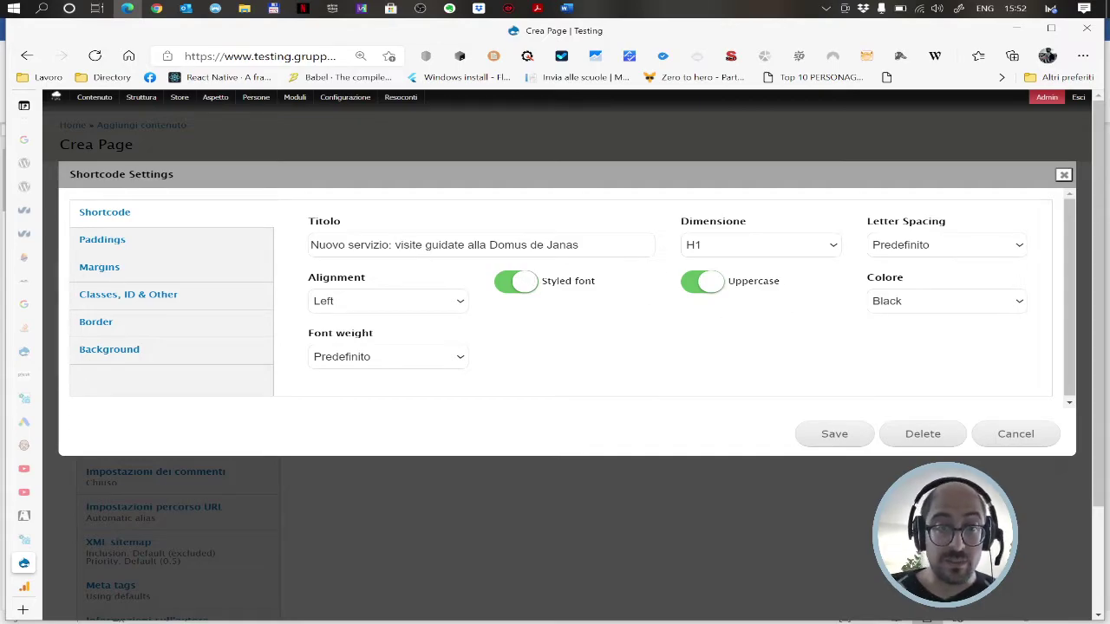
drag(395, 244, 467, 245)
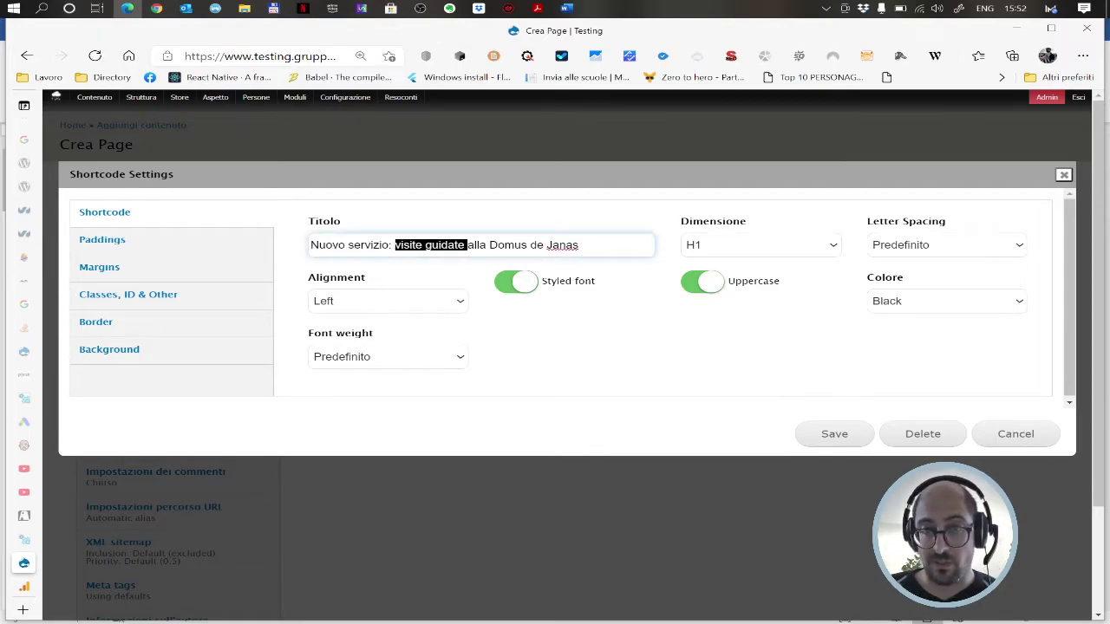
click(467, 245)
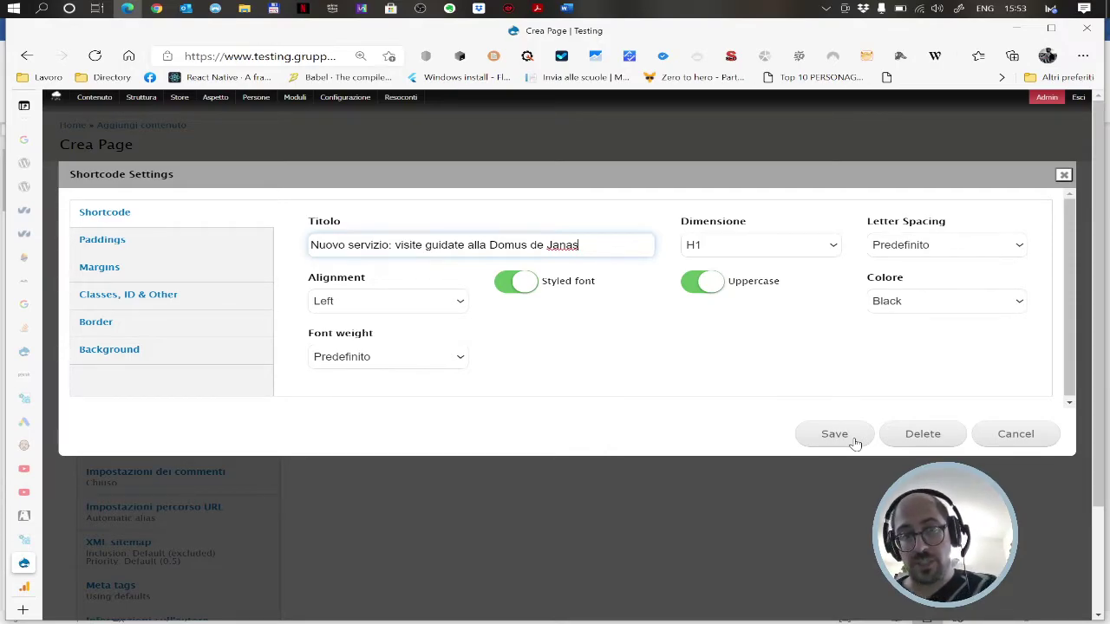
click(853, 441)
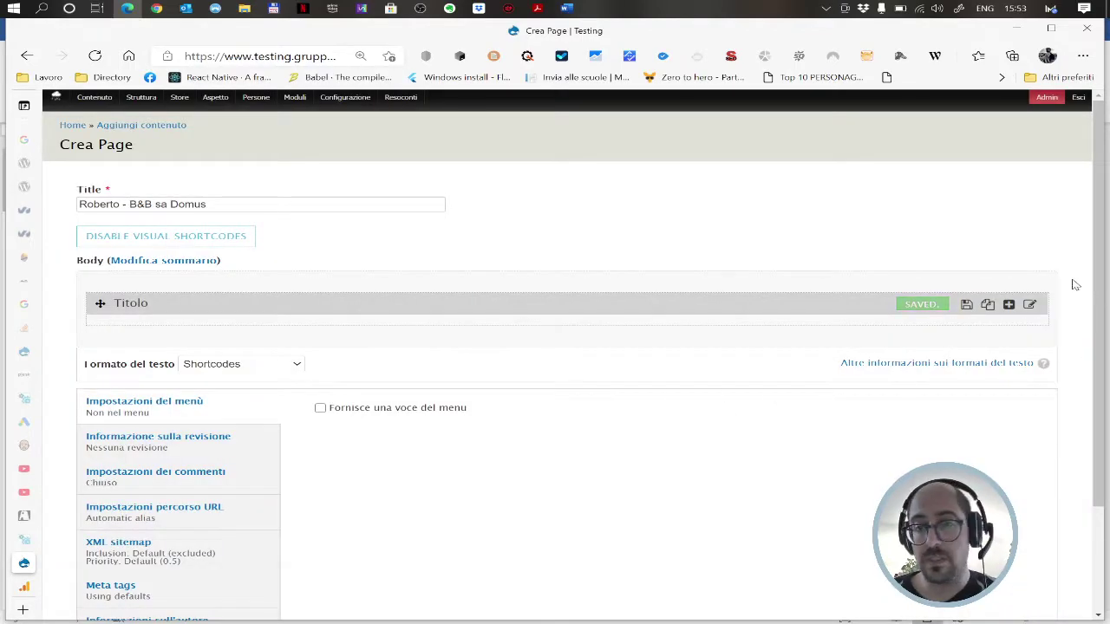
- Add a Row for columns shortcode inside the Titolo block
click(1010, 306)
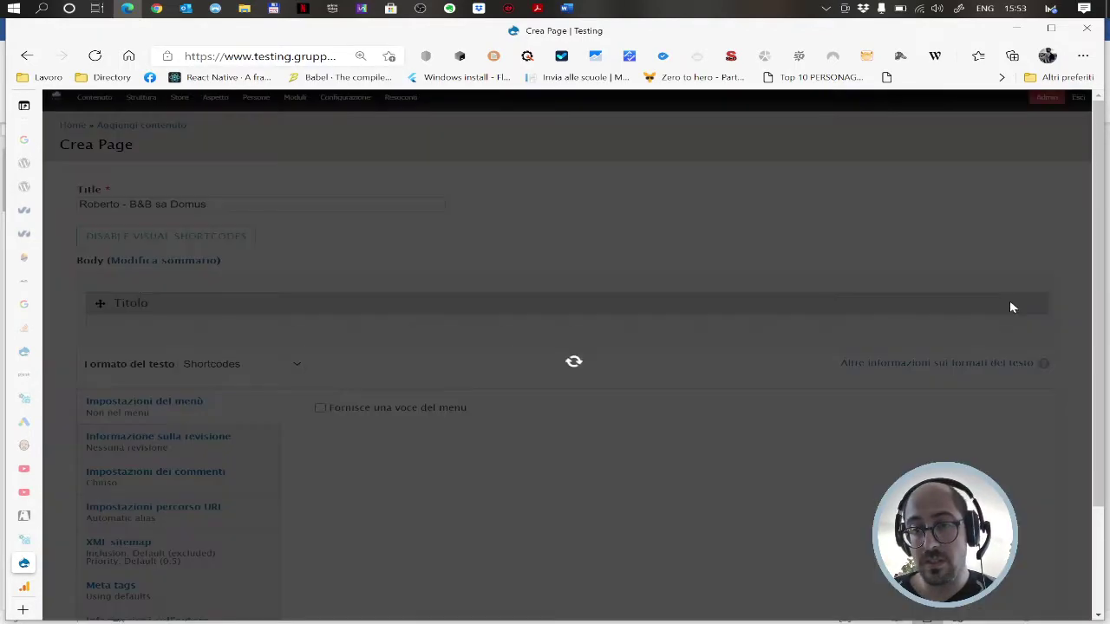
click(565, 491)
click(844, 544)
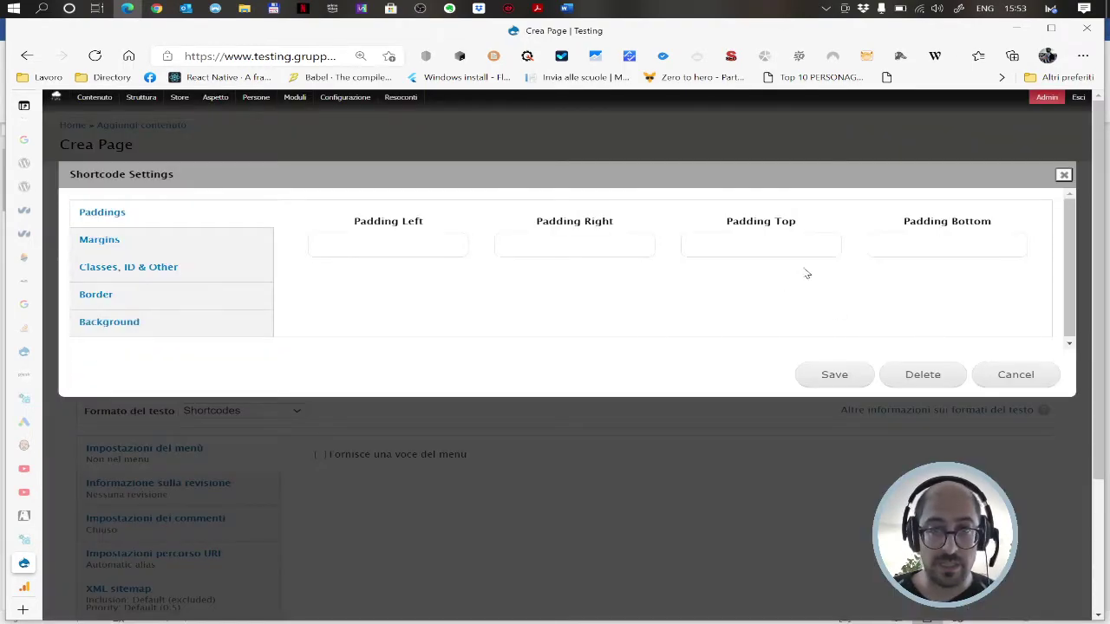
- Set the row's Padding Left and Padding Right to 15 and save its settings
click(391, 243)
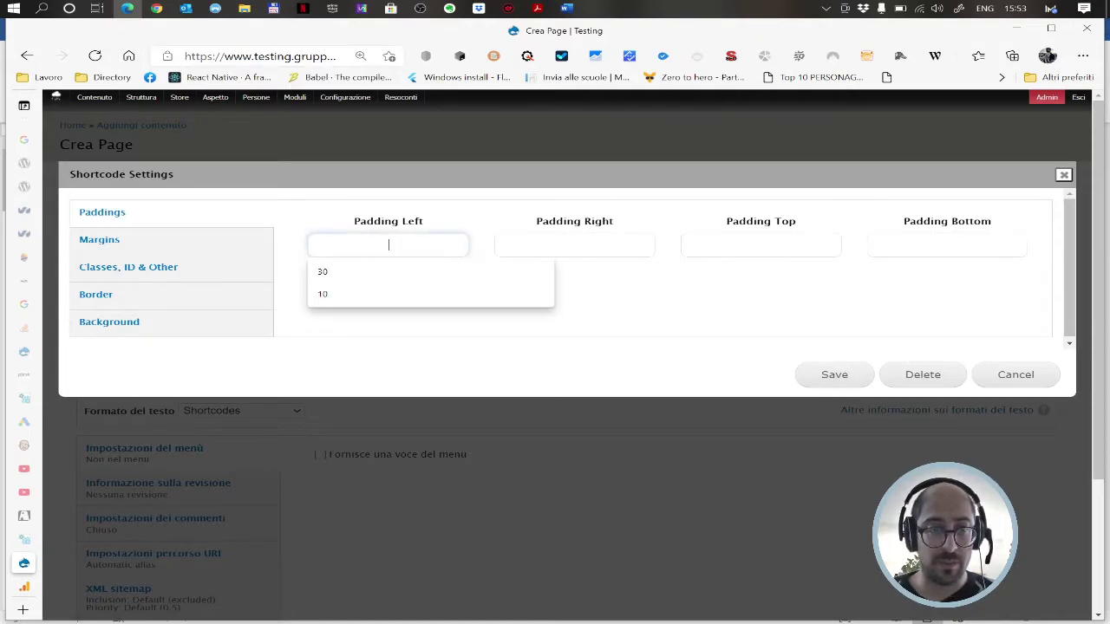
text(15)
click(537, 244)
text(15)
click(835, 377)
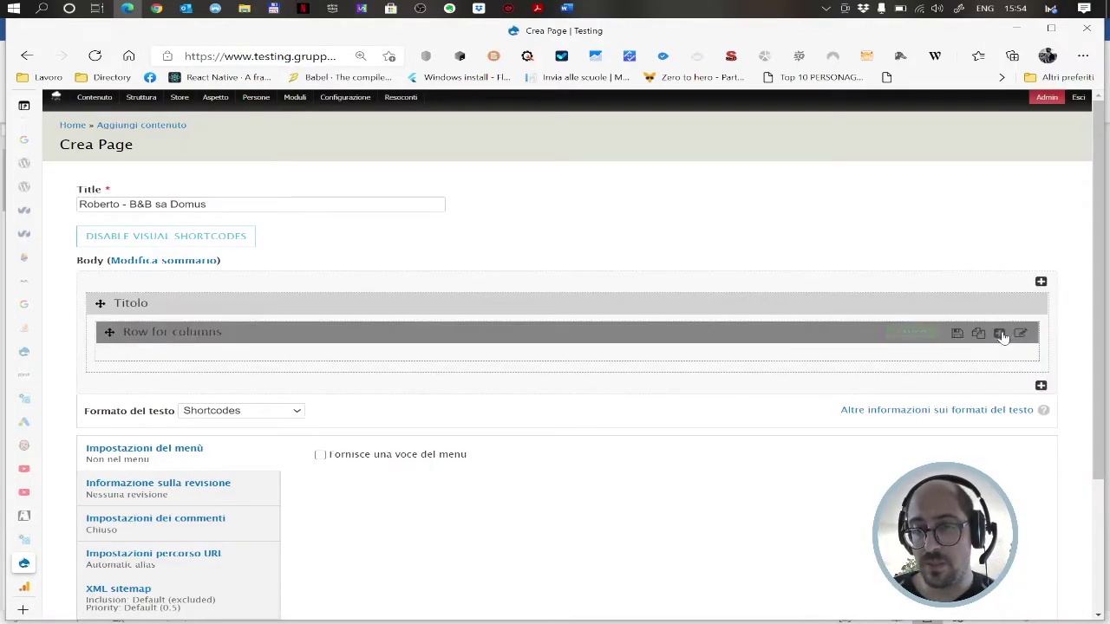
- Add a Column shortcode inside the Row for columns block
click(1018, 331)
click(247, 247)
click(850, 295)
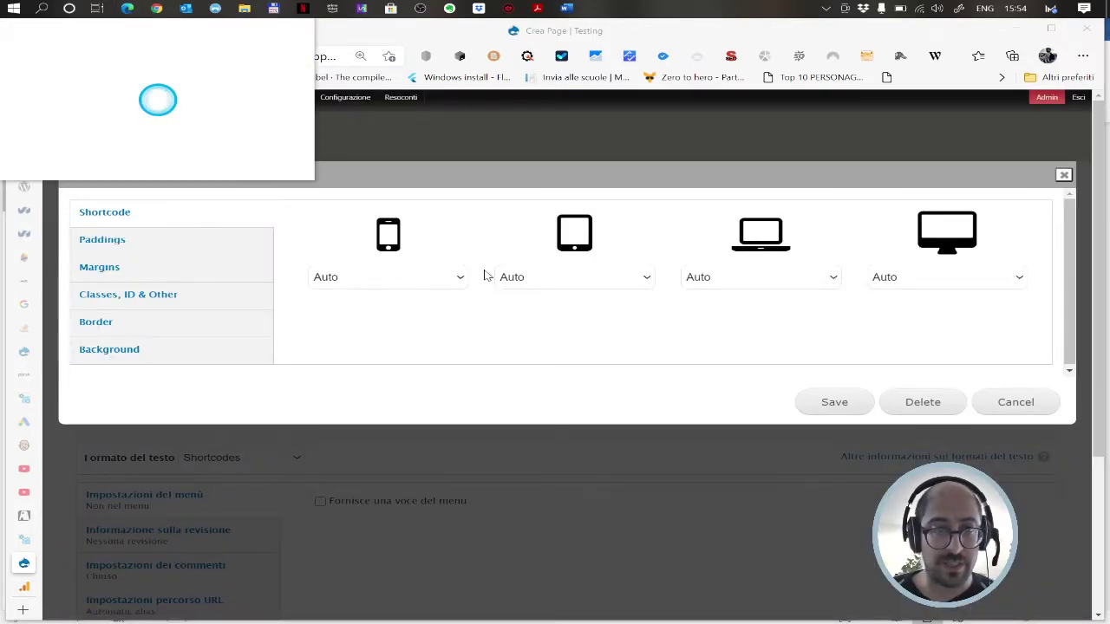
click(296, 33)
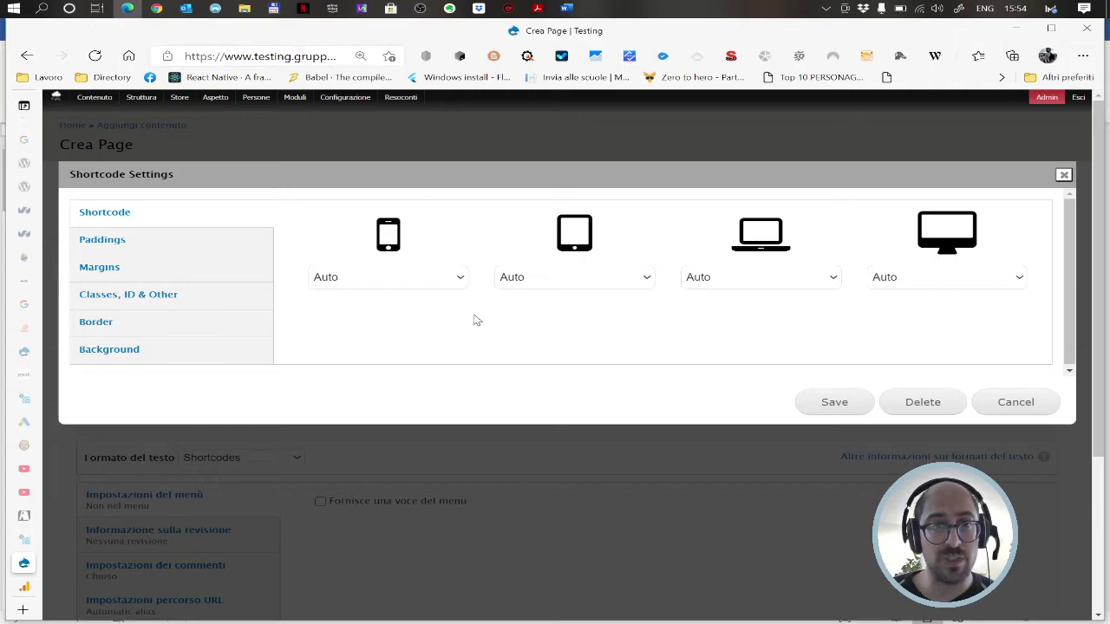
- Set the column's width to 12 on phone, 6 on tablet and 8 on laptop, and save its settings
click(462, 279)
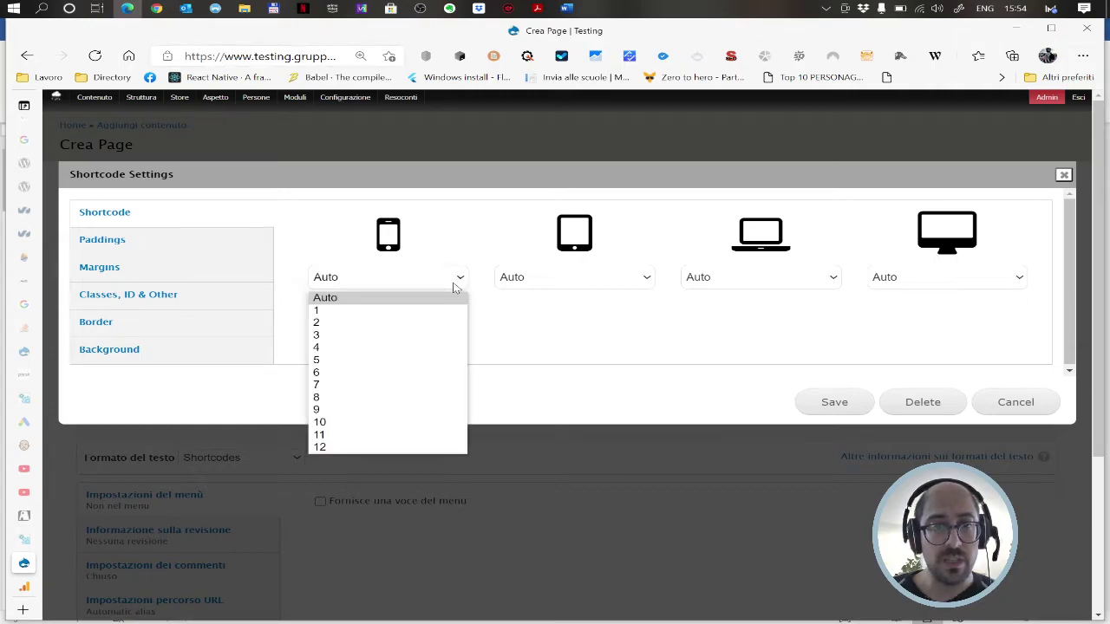
click(342, 447)
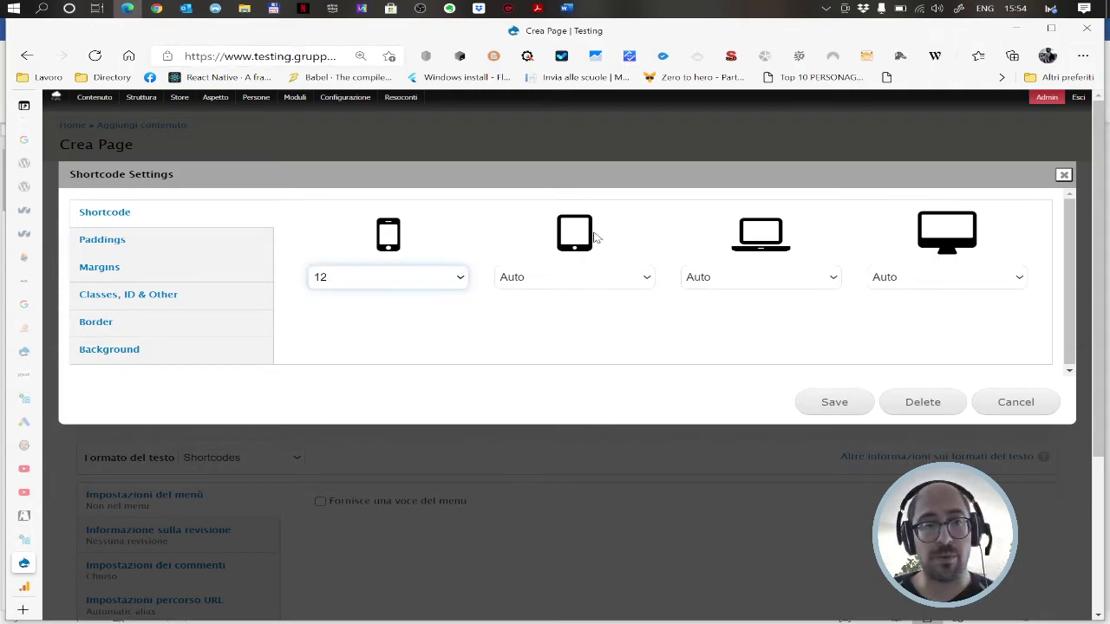
click(646, 283)
click(552, 376)
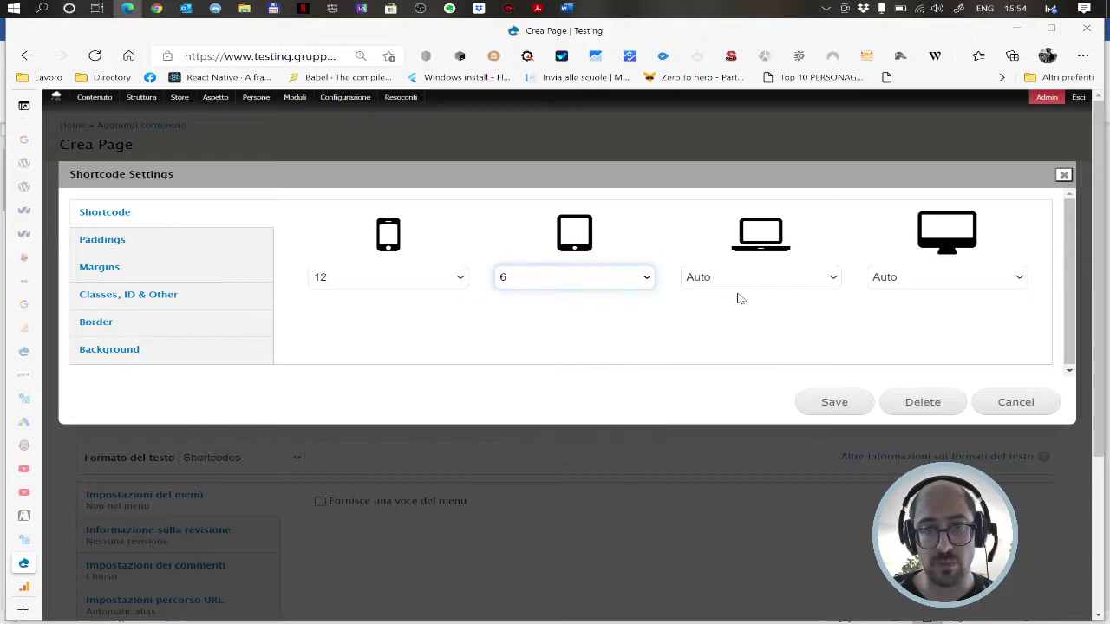
click(777, 275)
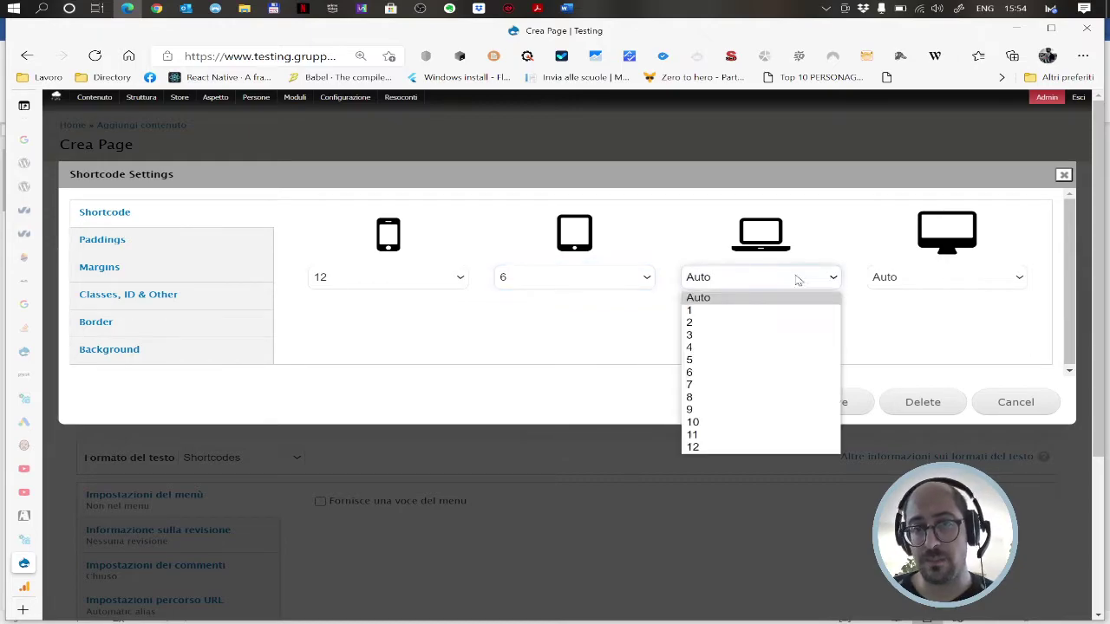
click(697, 398)
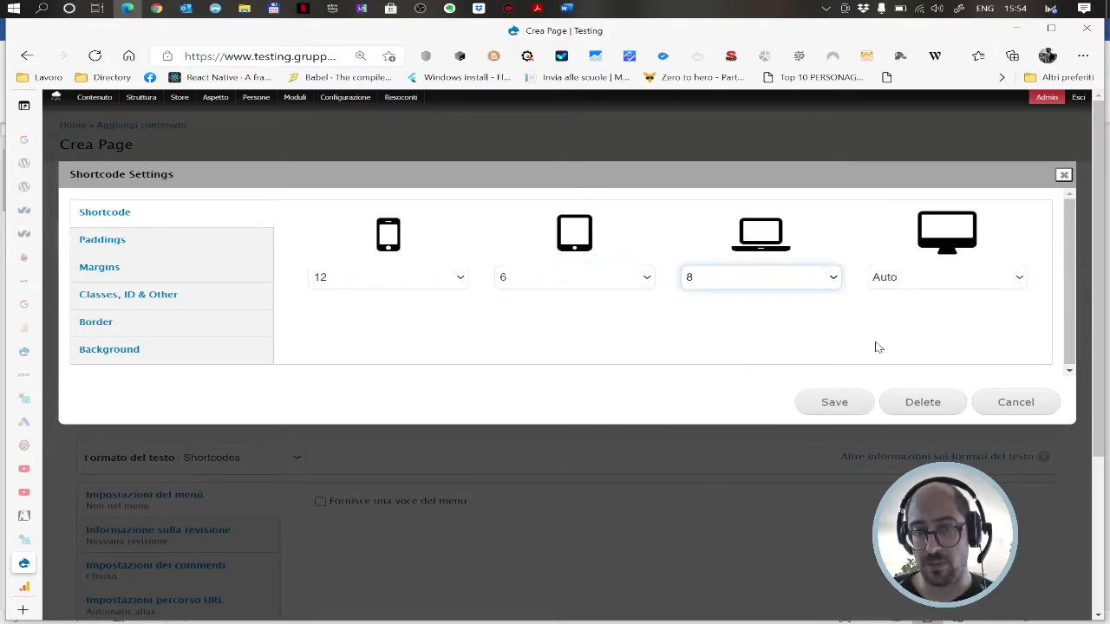
click(834, 404)
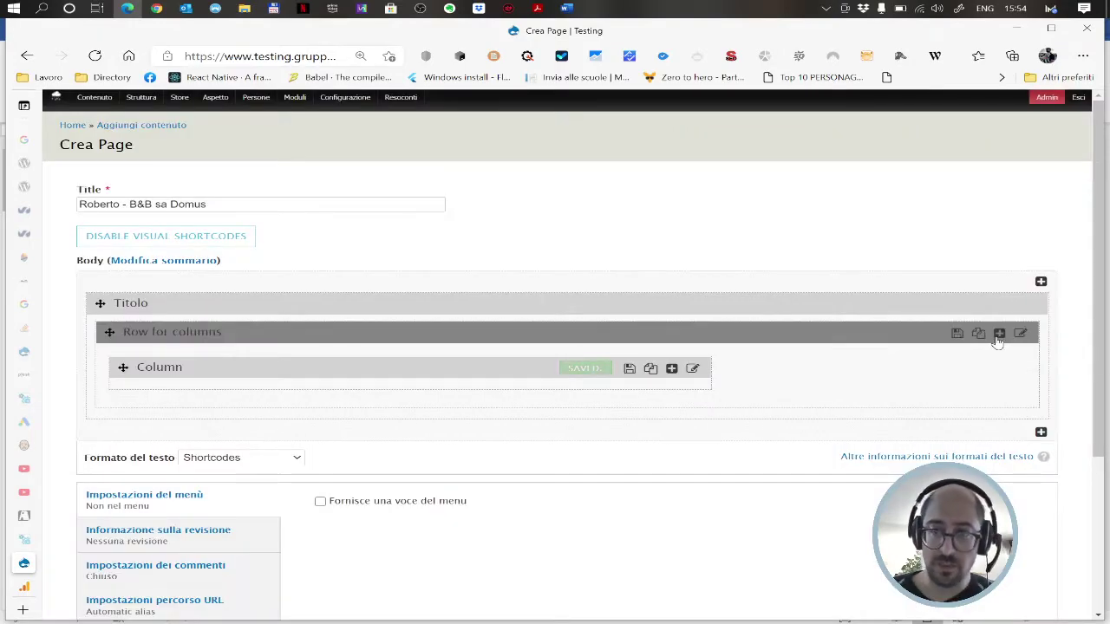
- Add a second Column shortcode to the Row for columns block
click(998, 334)
click(299, 242)
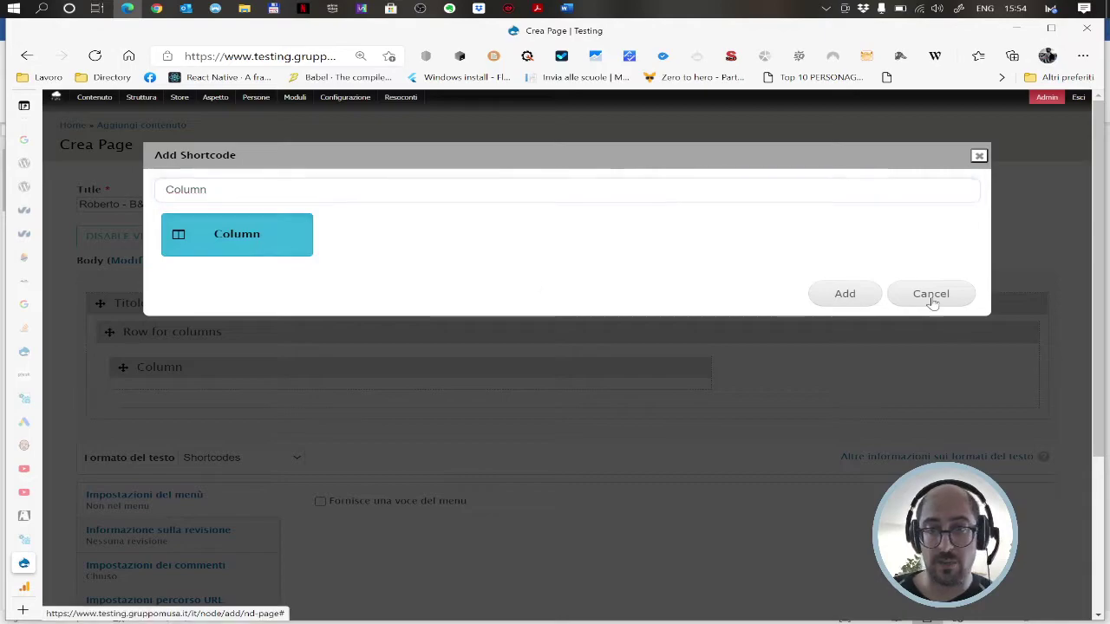
click(845, 294)
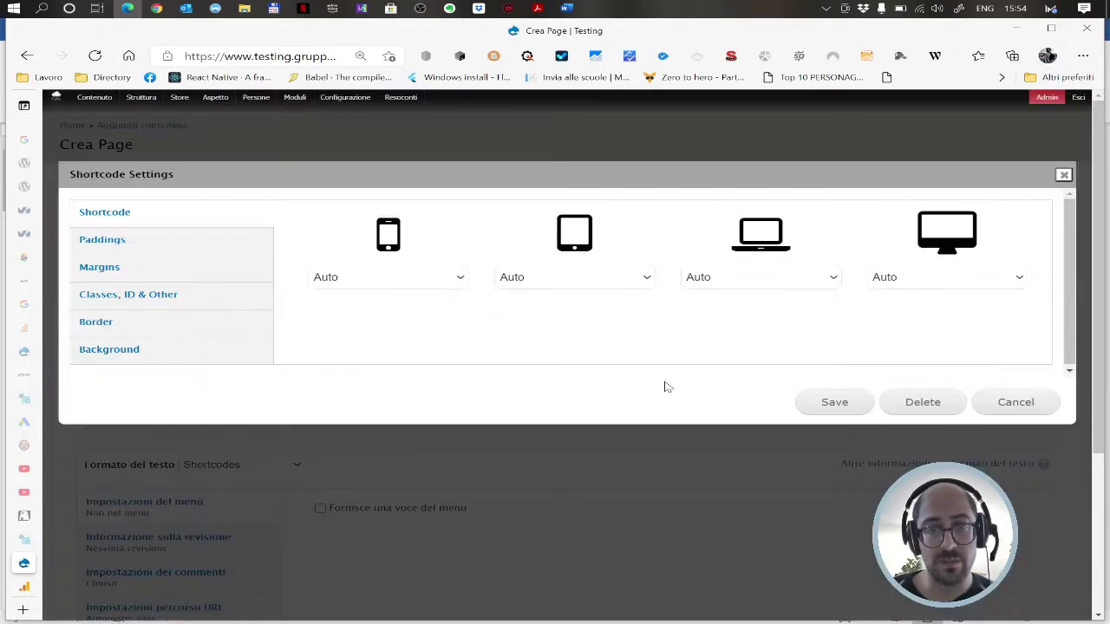
- Set the second column's width to 12 on phone, 6 on tablet and 4 on laptop, and save its settings
click(441, 278)
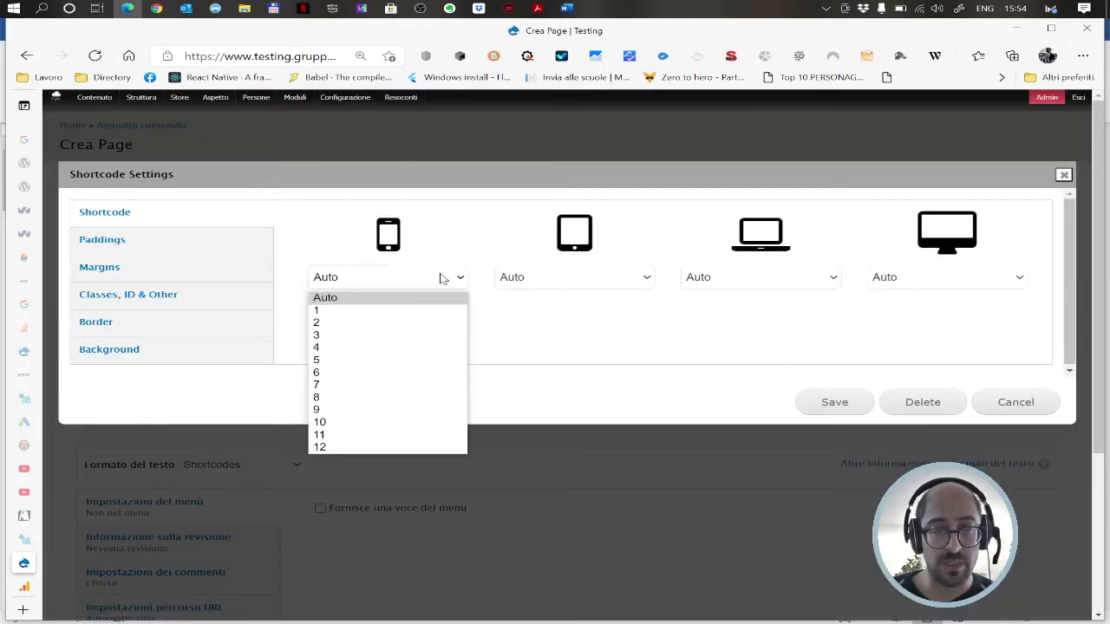
click(322, 448)
click(641, 277)
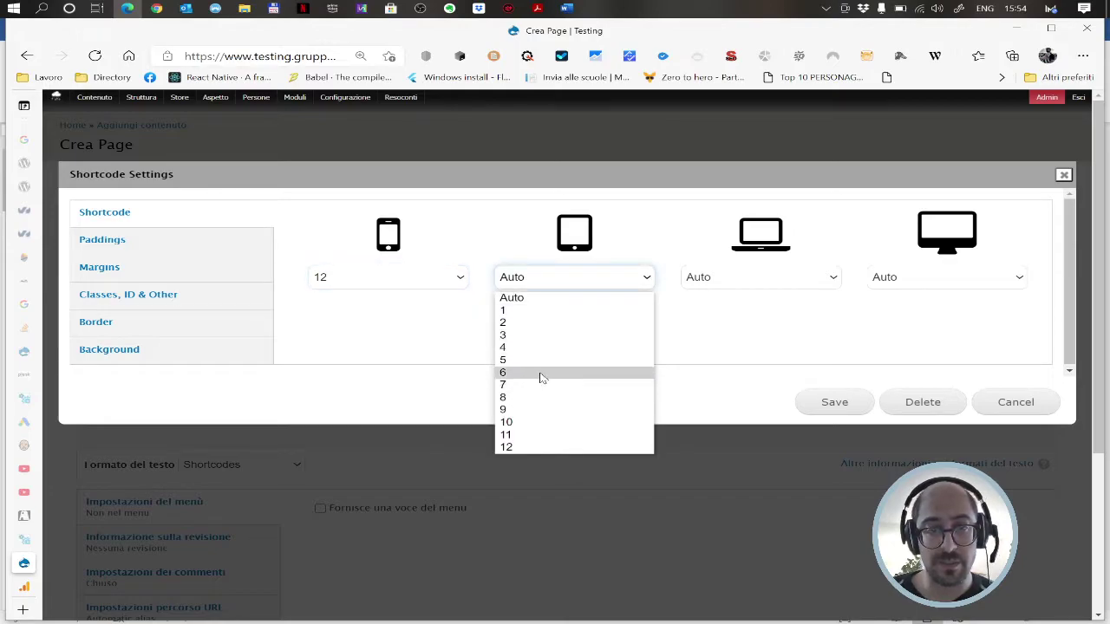
click(543, 374)
click(832, 277)
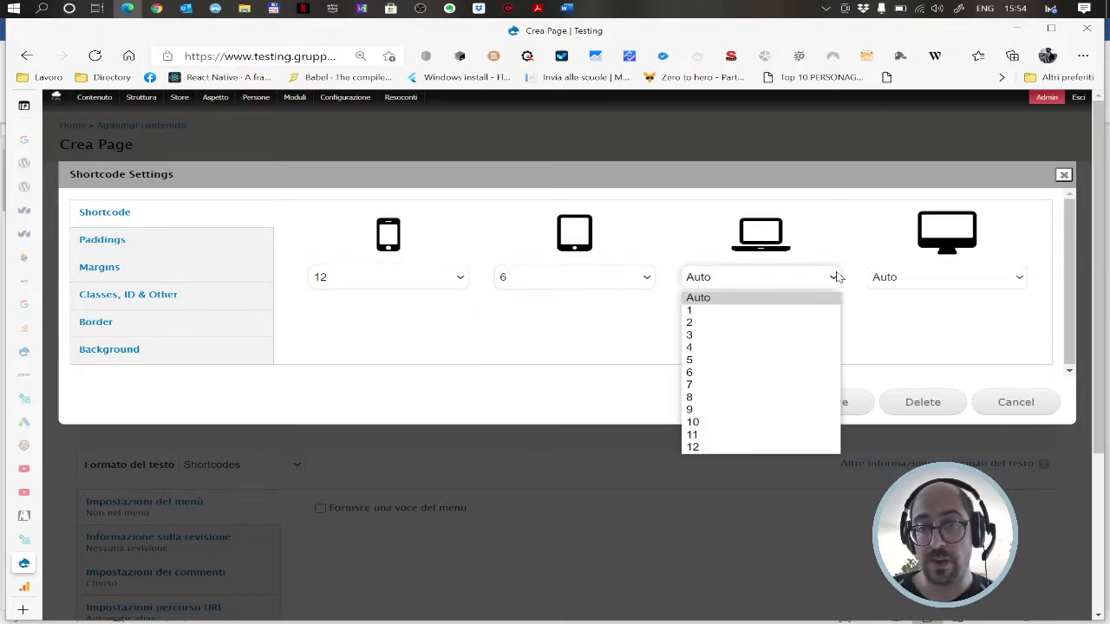
click(713, 347)
click(834, 402)
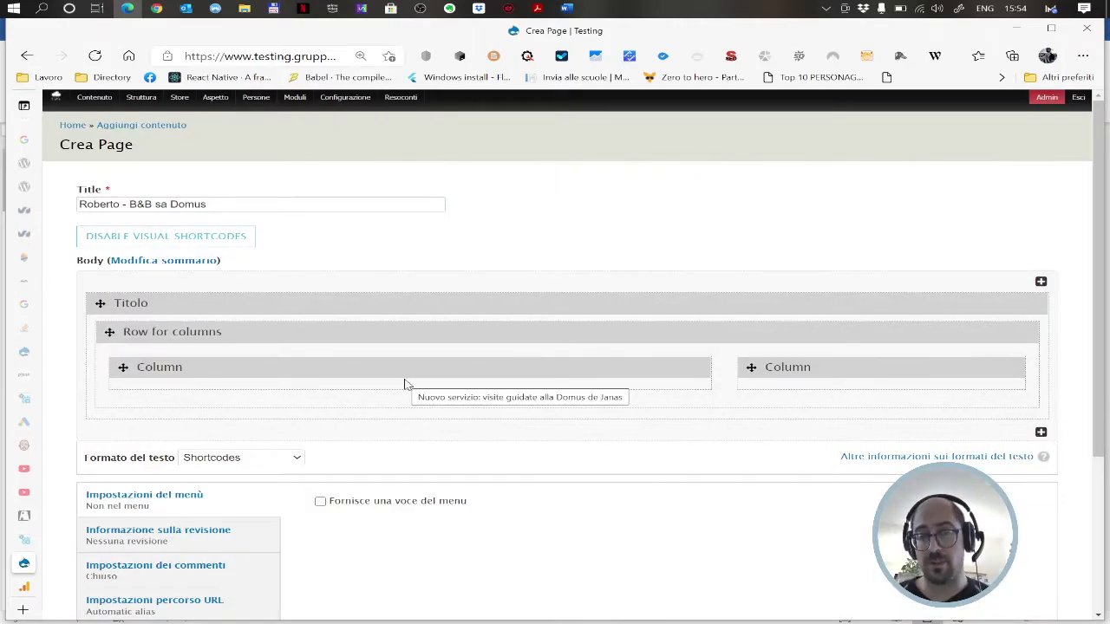
- Add an Immagine shortcode to the narrower column and pick the "Domus de Janas 01" picture from the media library
mouse_move(924, 369)
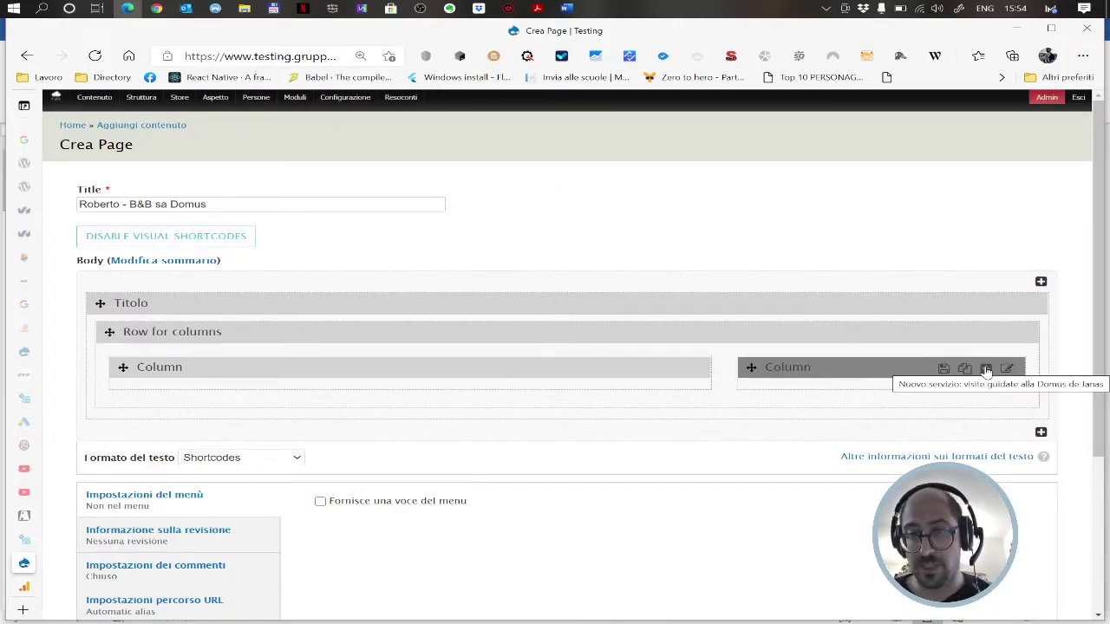
click(986, 370)
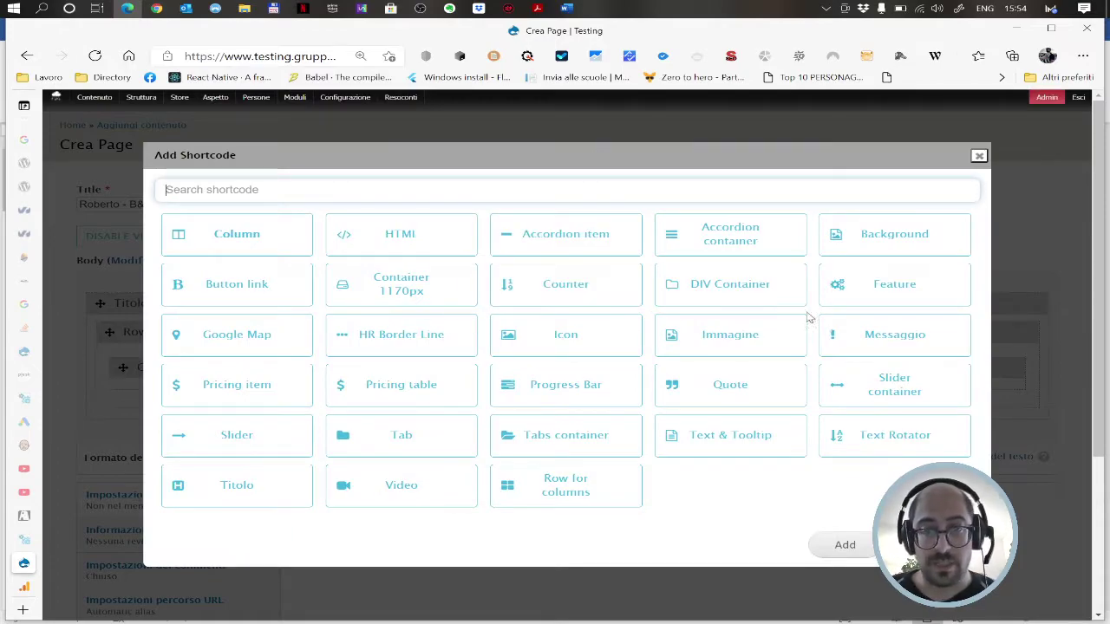
click(848, 549)
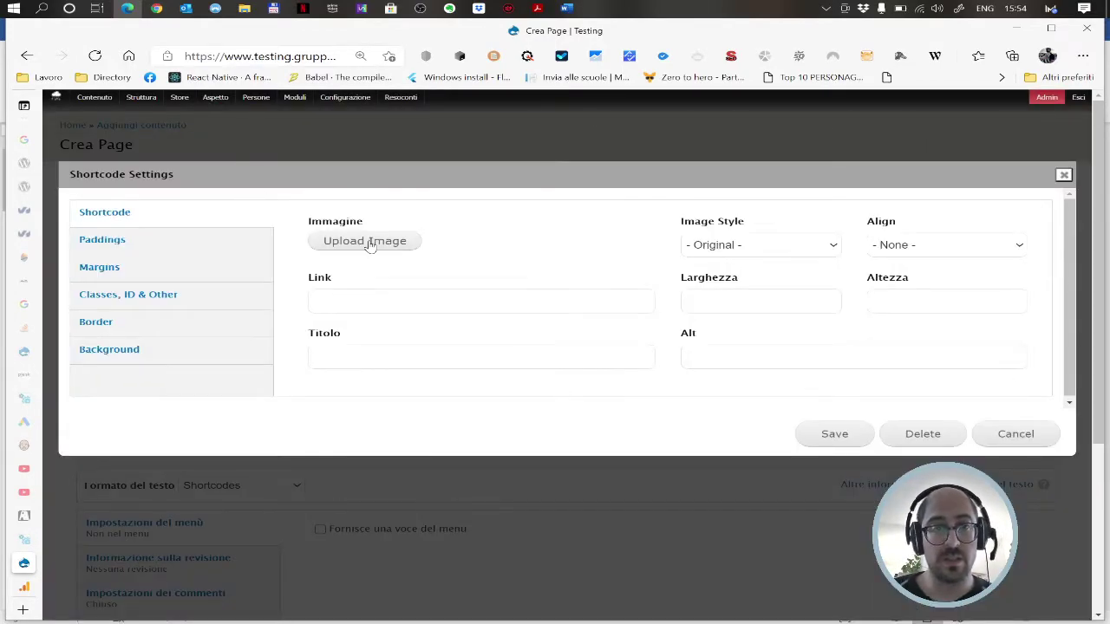
click(365, 242)
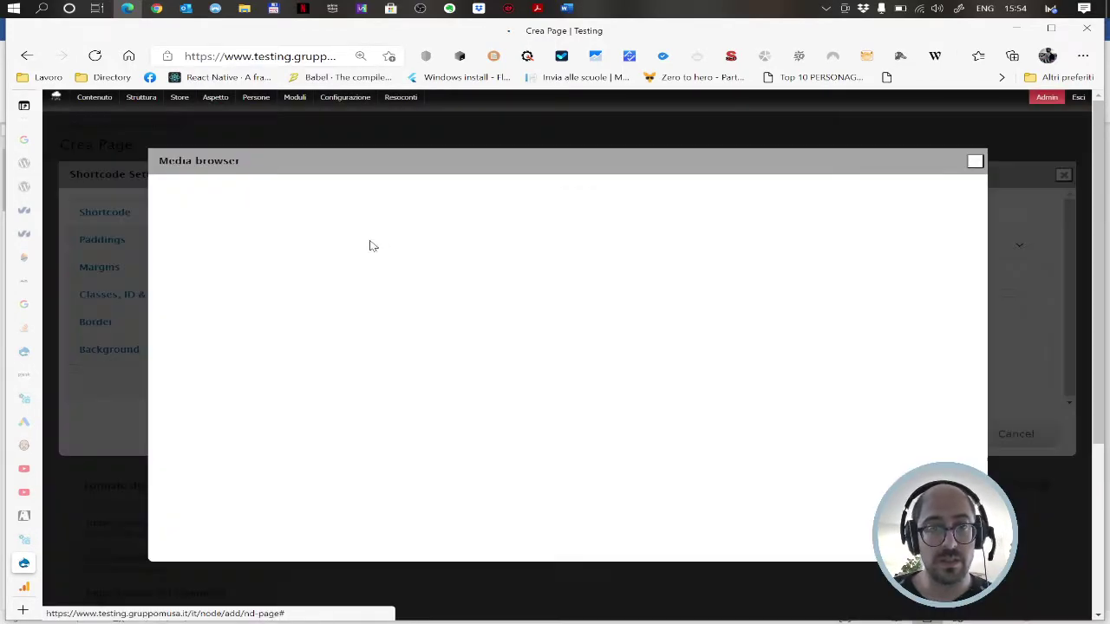
click(855, 195)
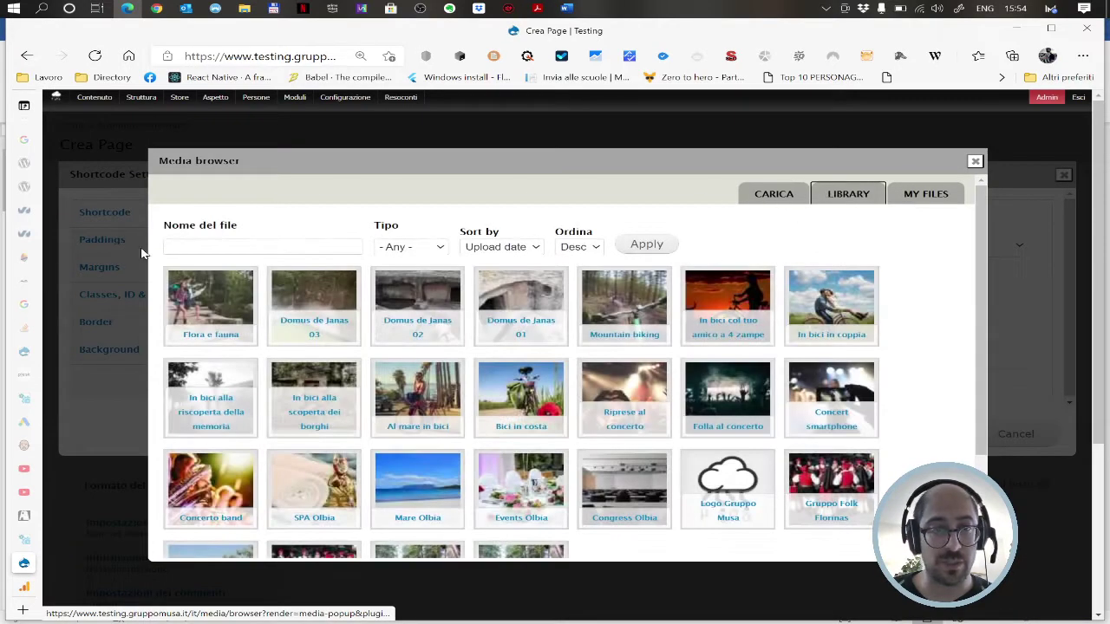
click(512, 297)
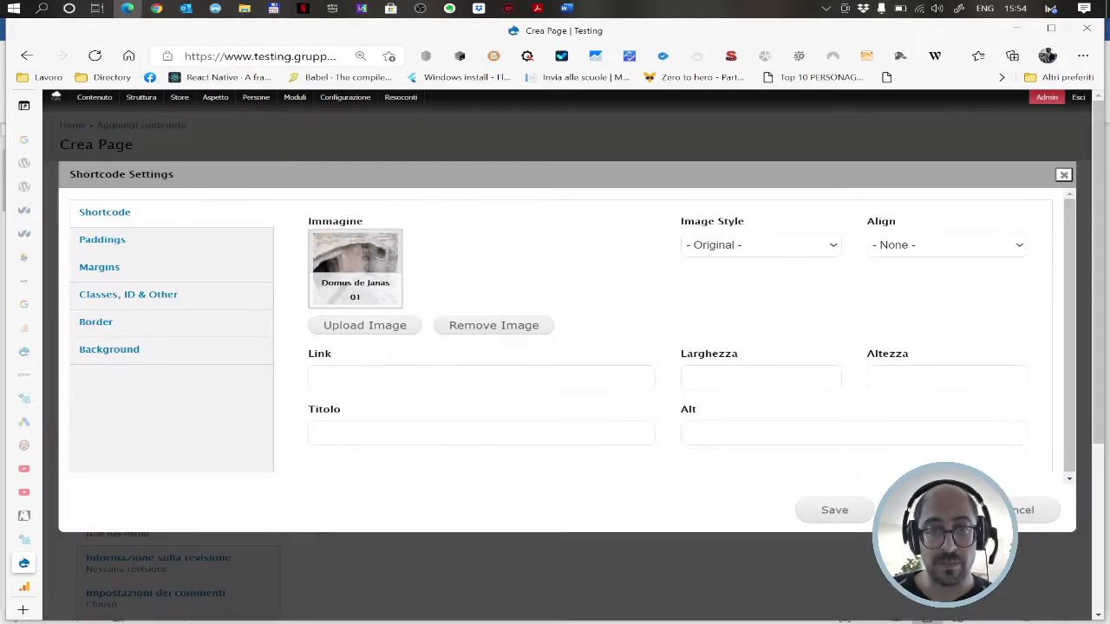
- Set the image's Larghezza to 100% and its Altezza to auto
click(760, 376)
text(100)
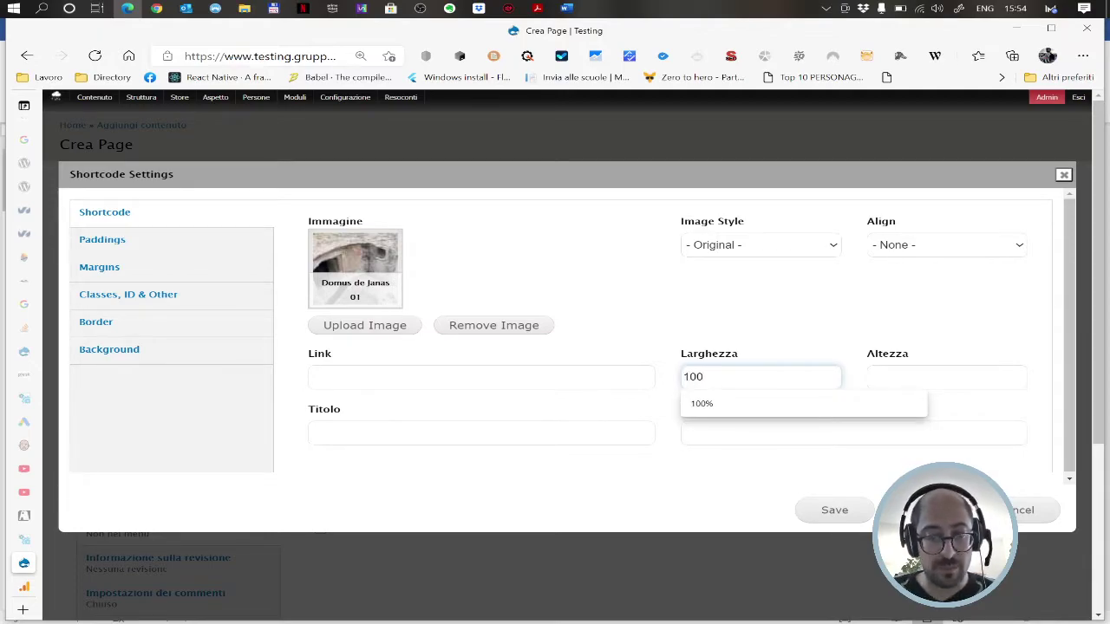
text(%)
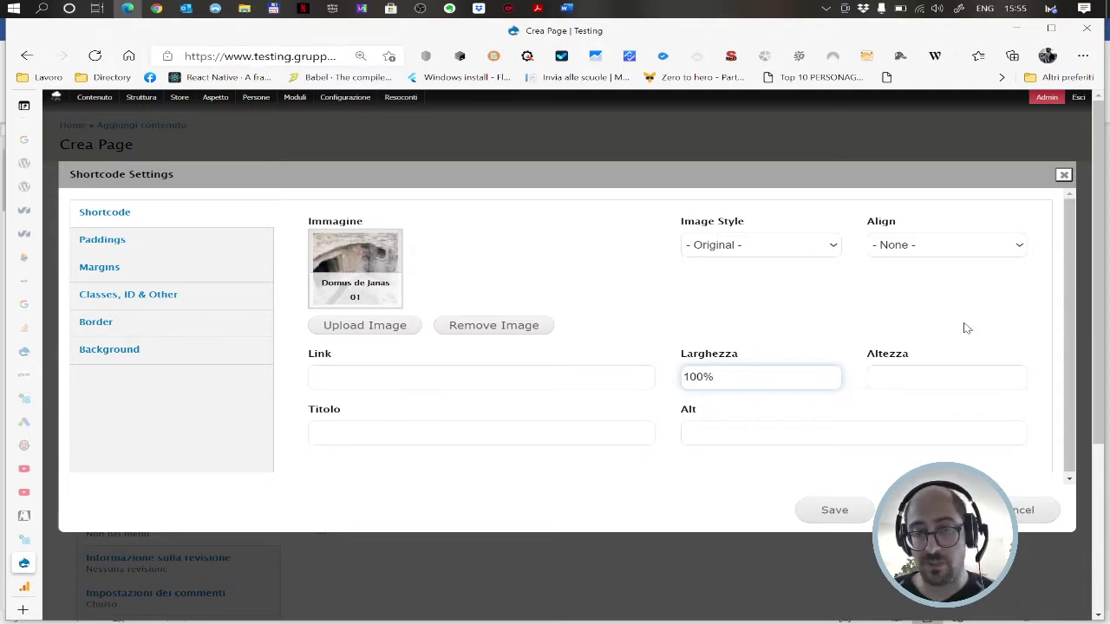
click(961, 377)
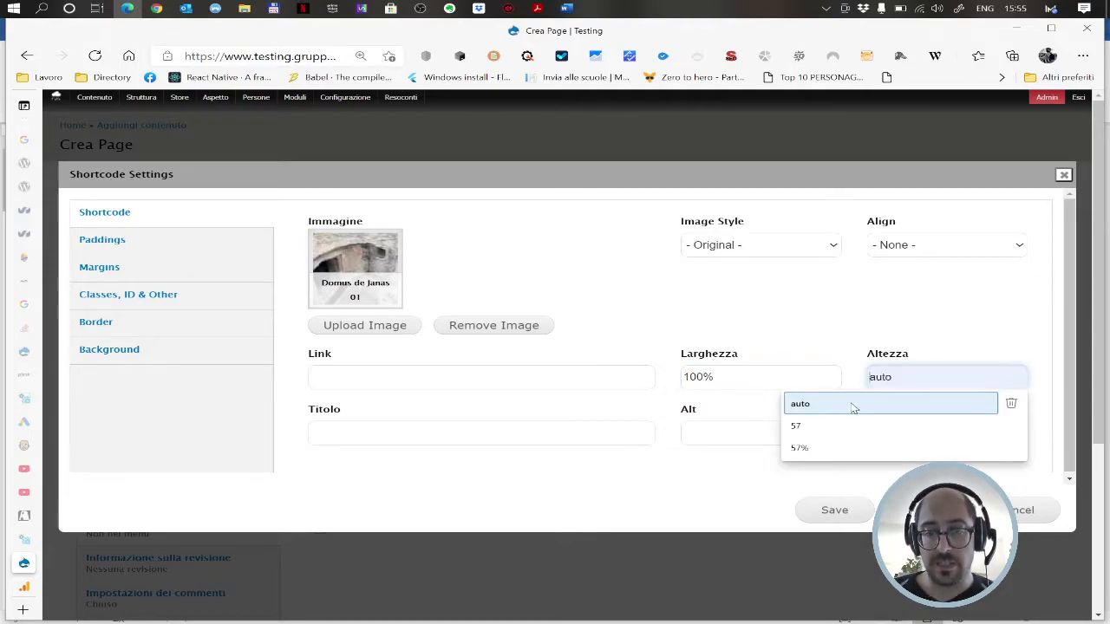
click(852, 404)
- Enter "Foto di una Domus de Janas a Chiaramonti" as the image's Titolo
key(Tab)
text(F)
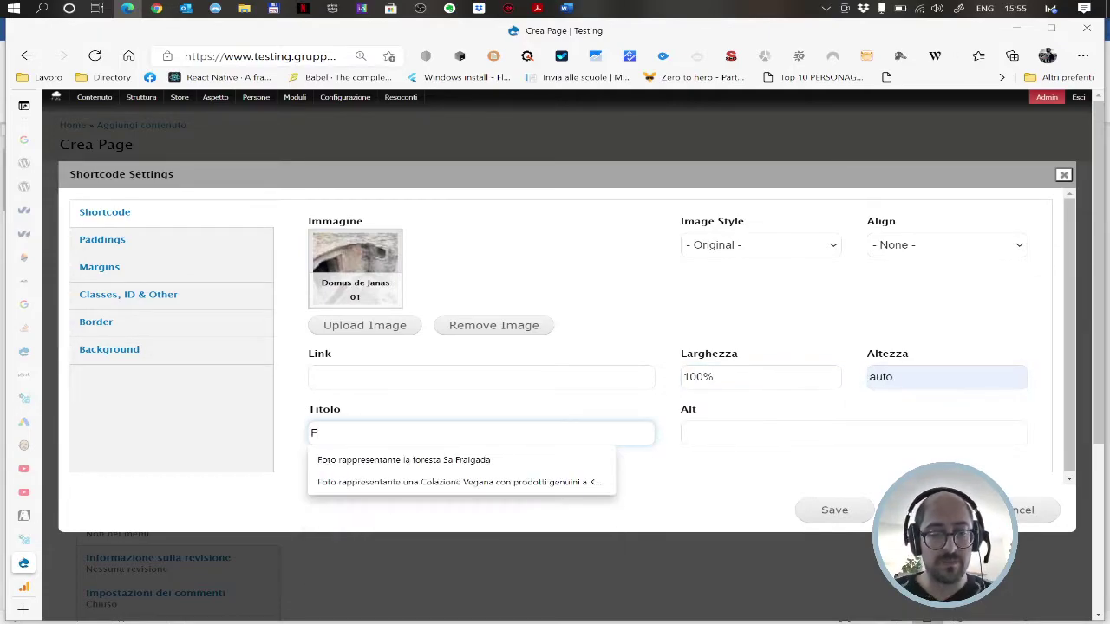
text(oto di un)
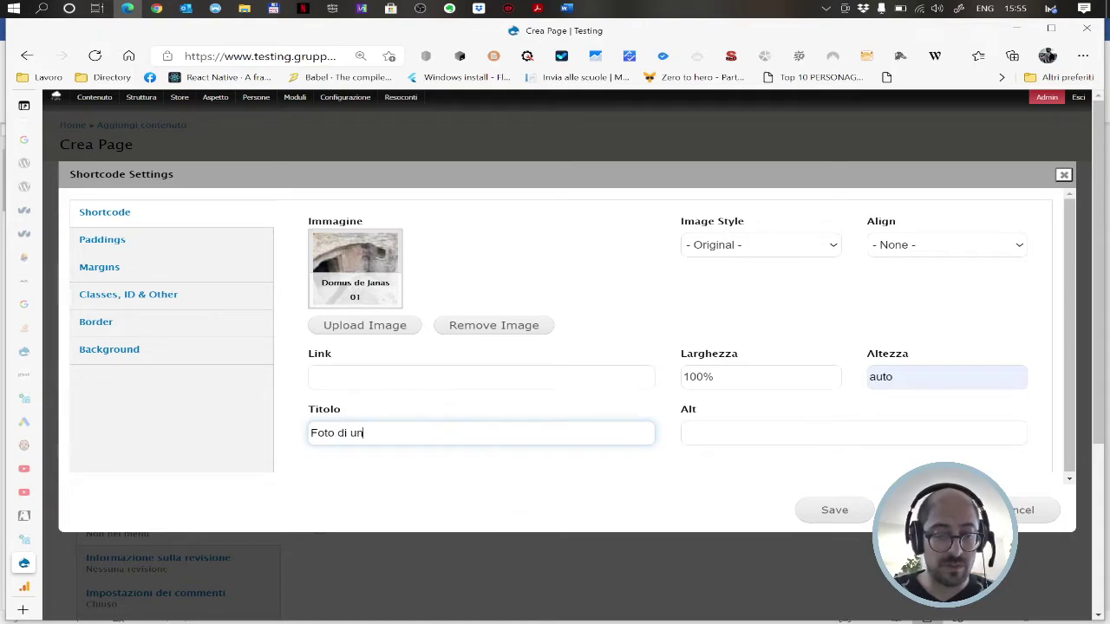
text(a Domus de)
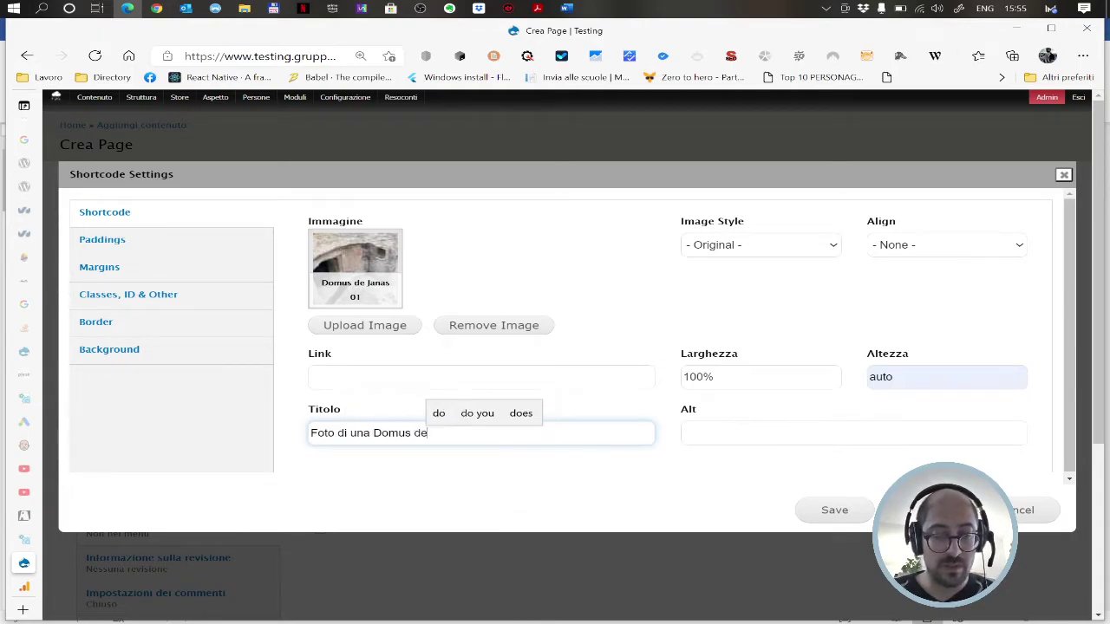
text( Janas a Chiaramonti)
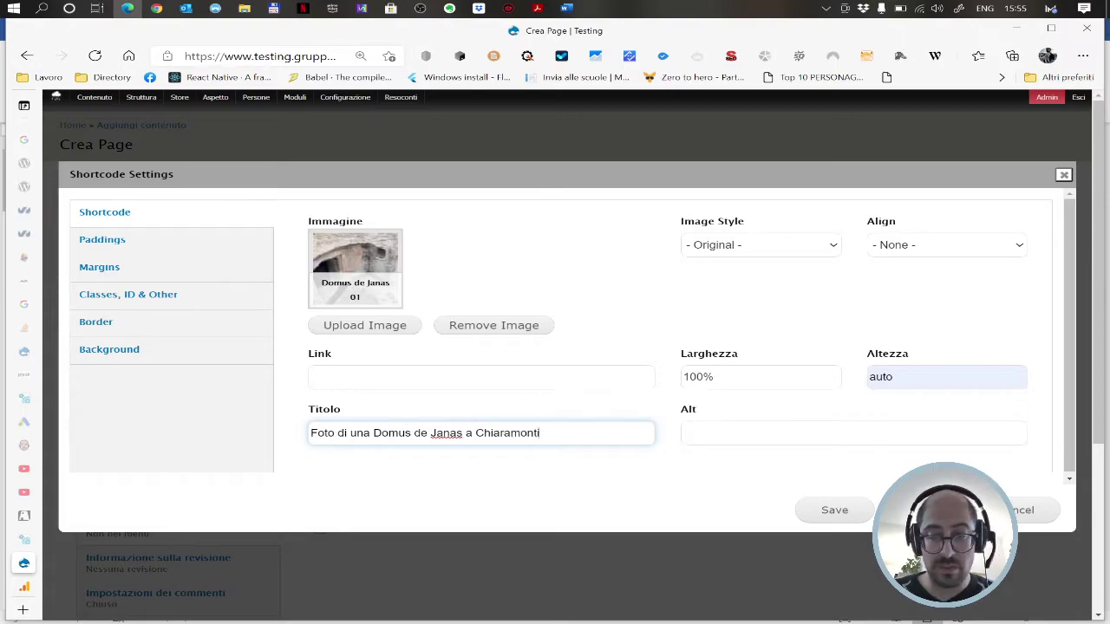
- Copy the image's Titolo text into its Alt field and save the Immagine shortcode
key(ctrl+a)
key(ctrl+c)
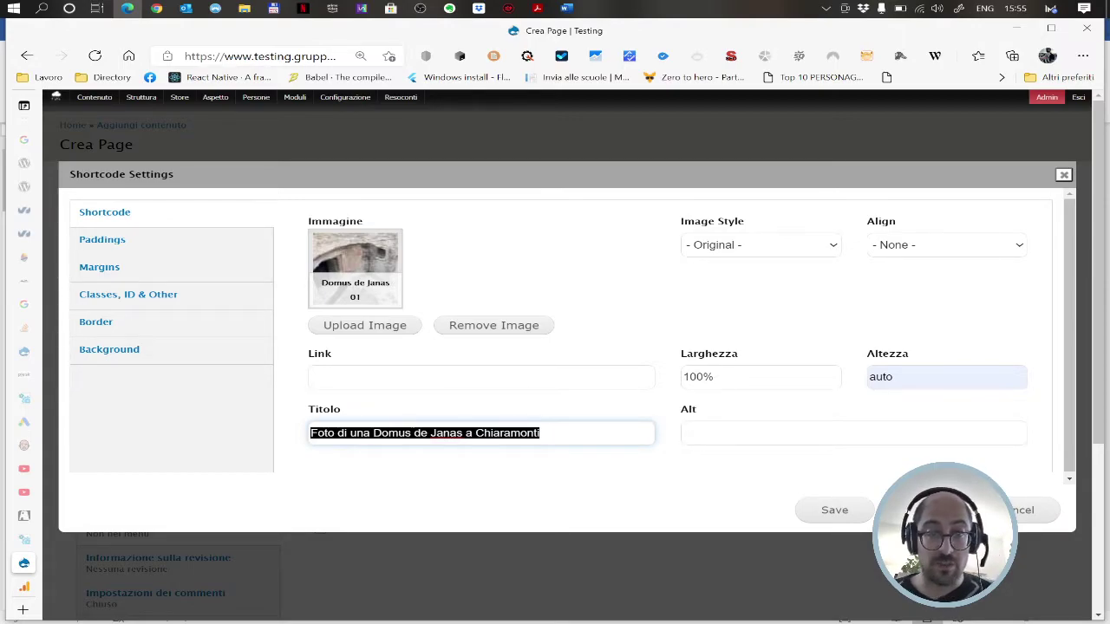
click(854, 433)
key(ctrl+v)
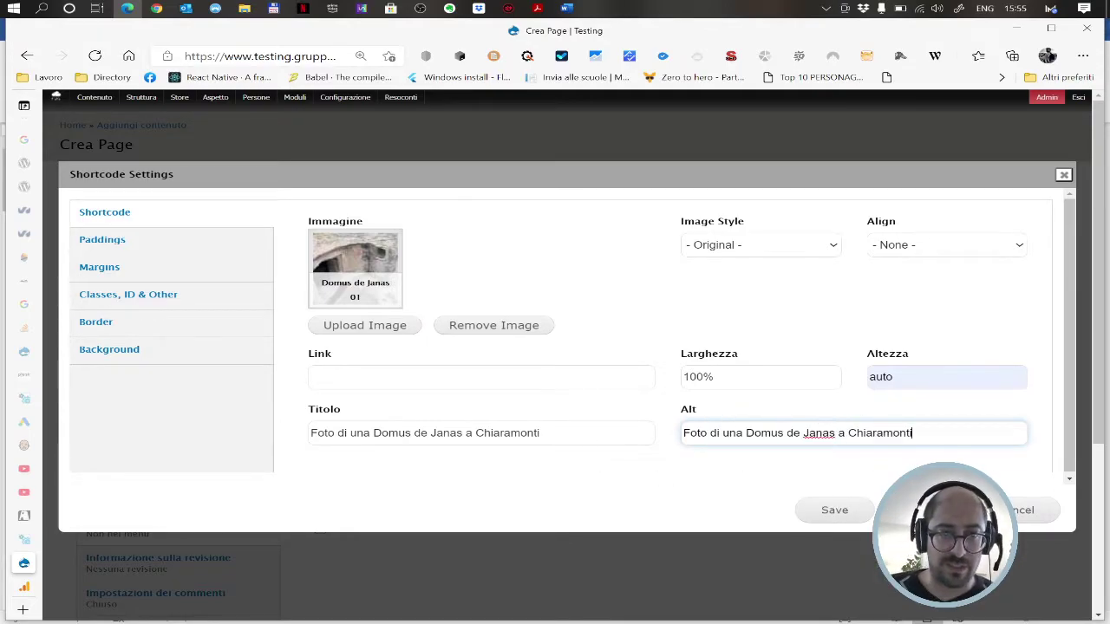
click(539, 432)
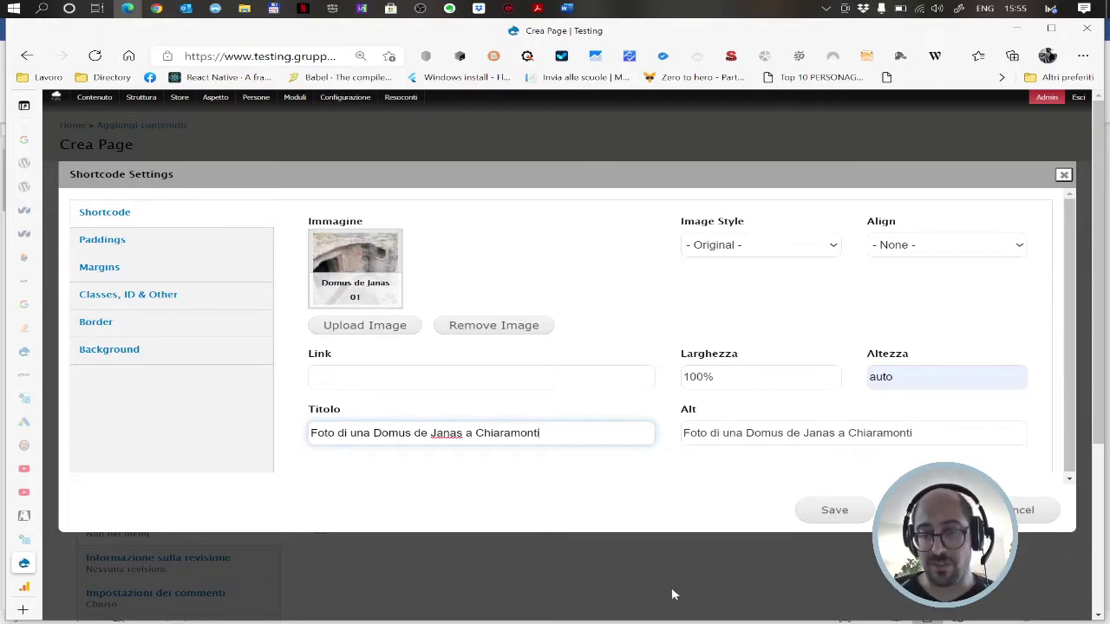
click(835, 510)
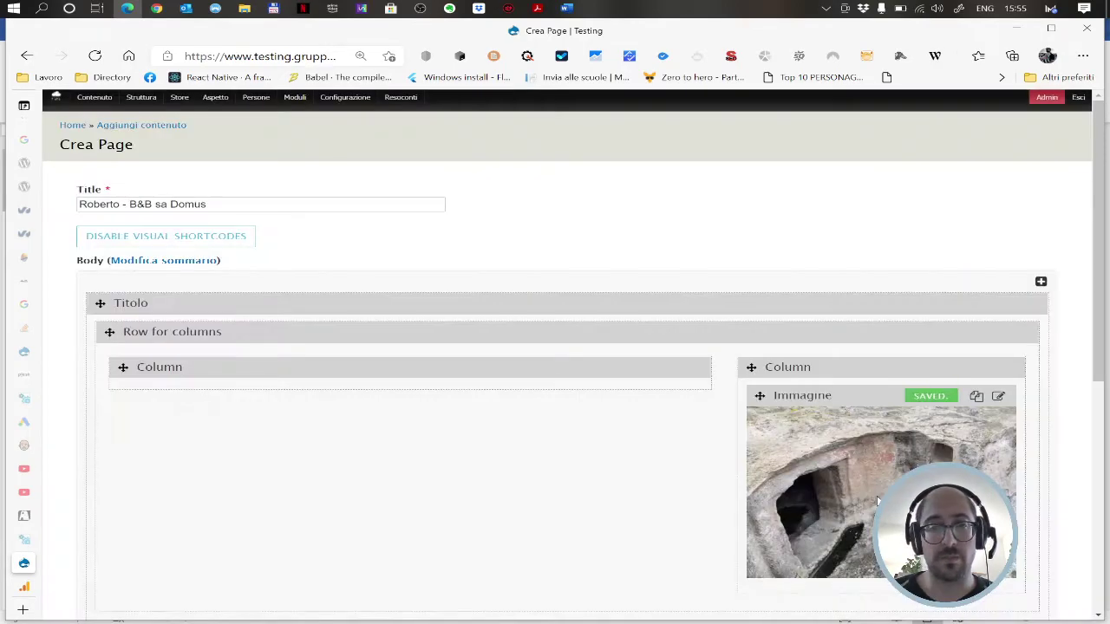
- Add an HTML shortcode to the wider, empty column of the row
click(671, 368)
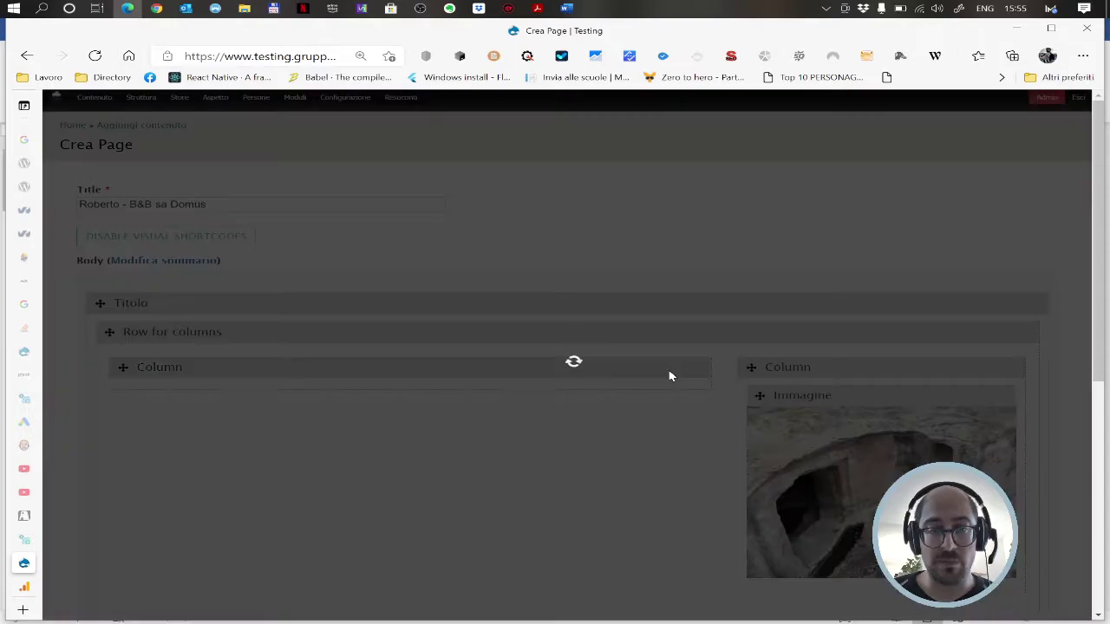
click(413, 234)
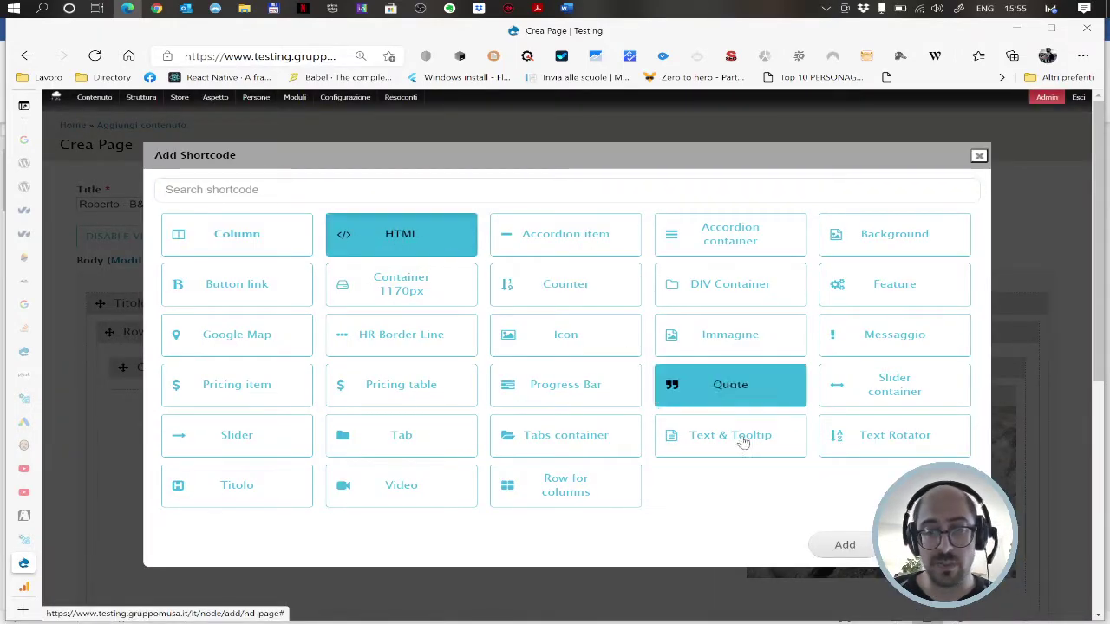
click(841, 546)
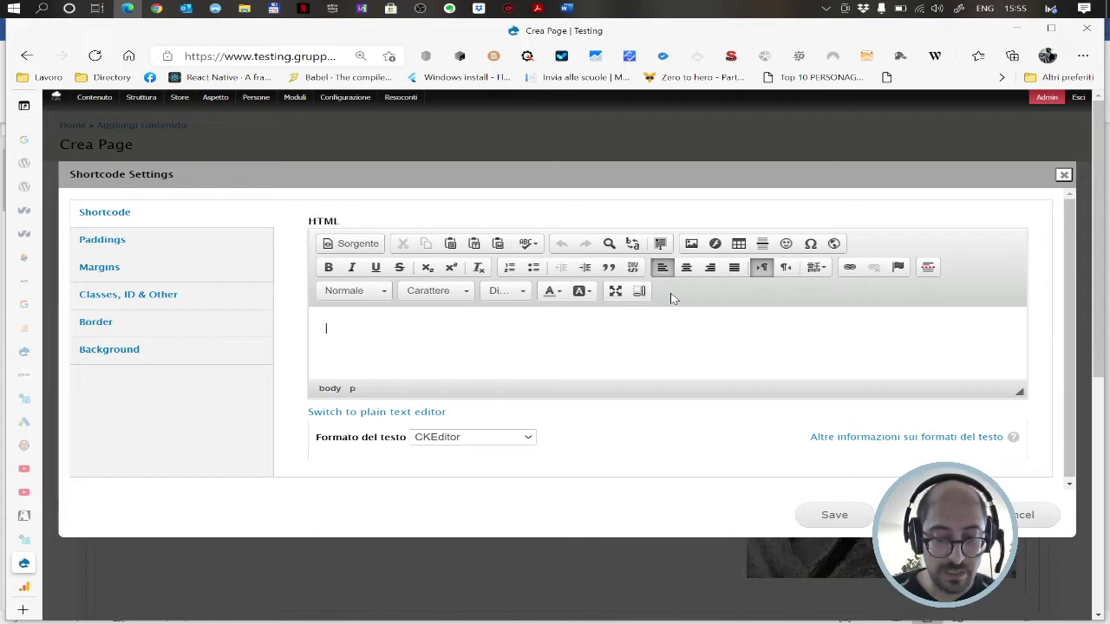
- Enter the opening question "Quanto conosci la Sardegna e la sua storia?" in the HTML shortcode
text(auanto conosci )
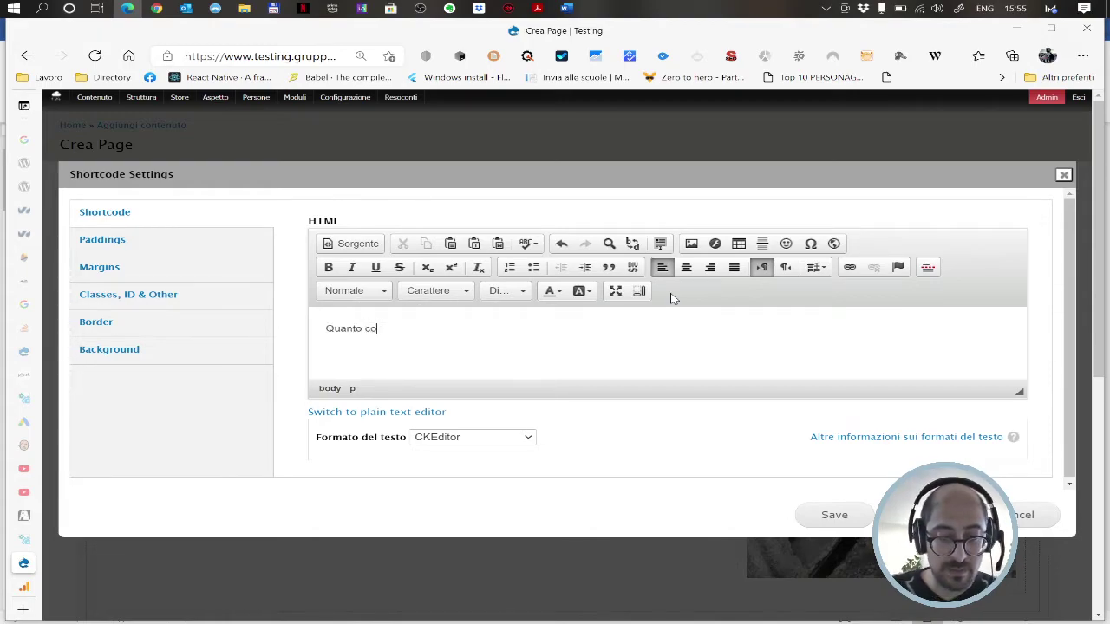
text(la S)
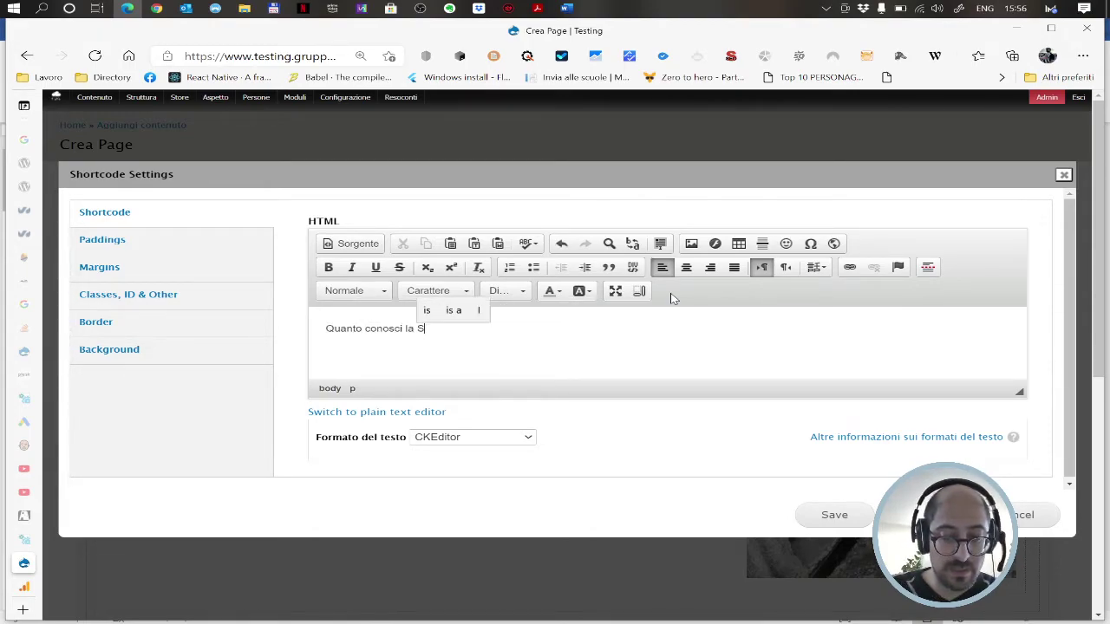
text(ardegna e l)
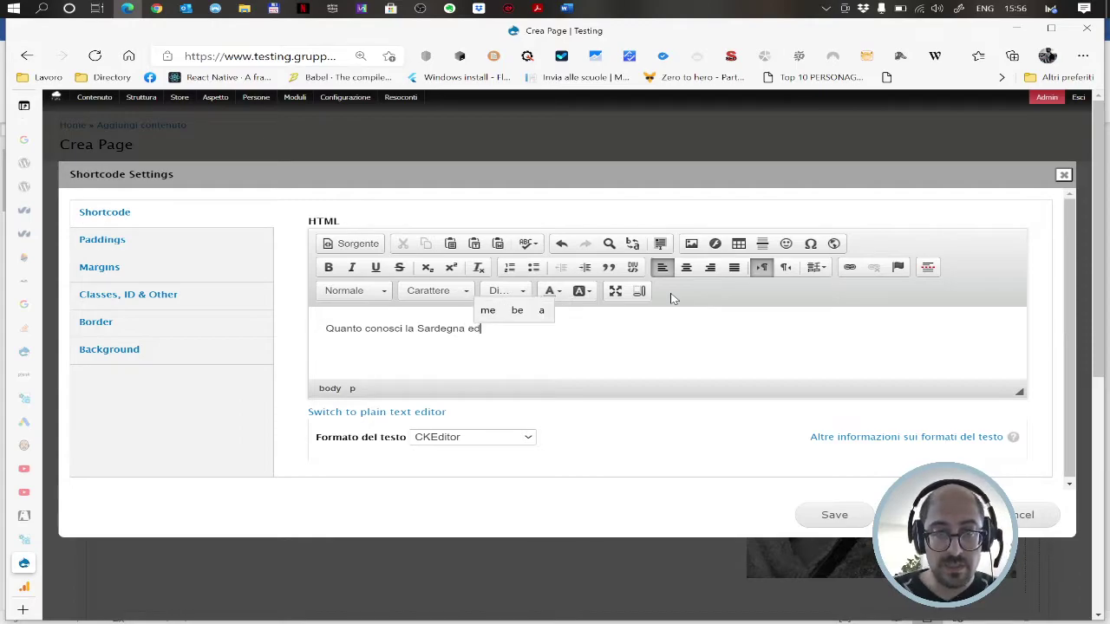
text(a sua storia?)
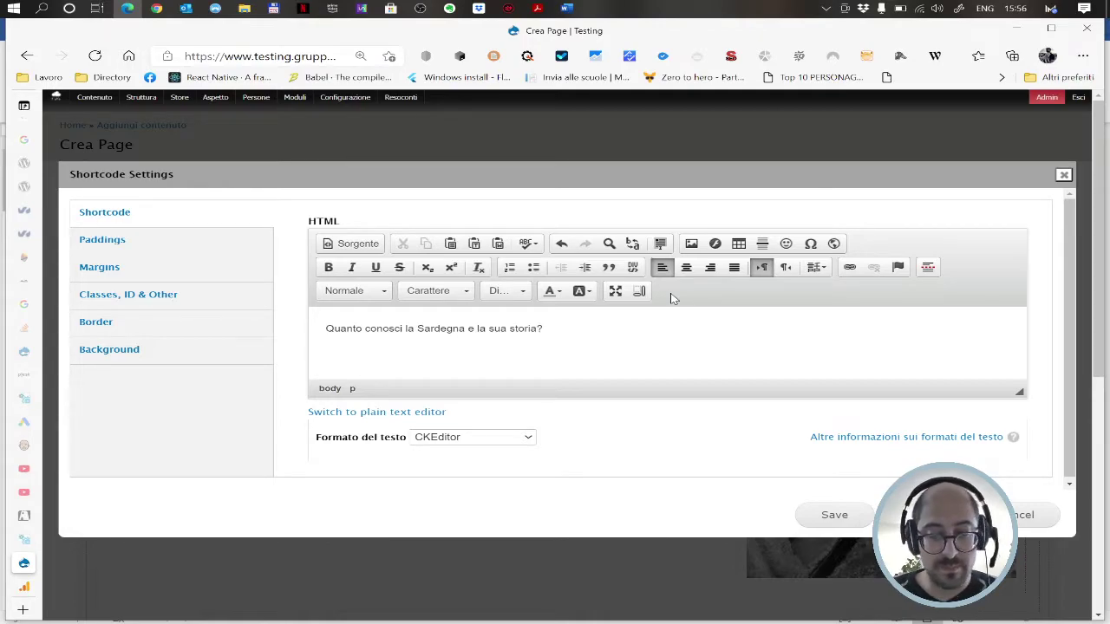
- Continue the first paragraph with "Nel nostro B&B a Chiaramonti ospitiamo da sempre un'antica Domus de Janas e pensiamo che possa interessarvi."
text(  Nel)
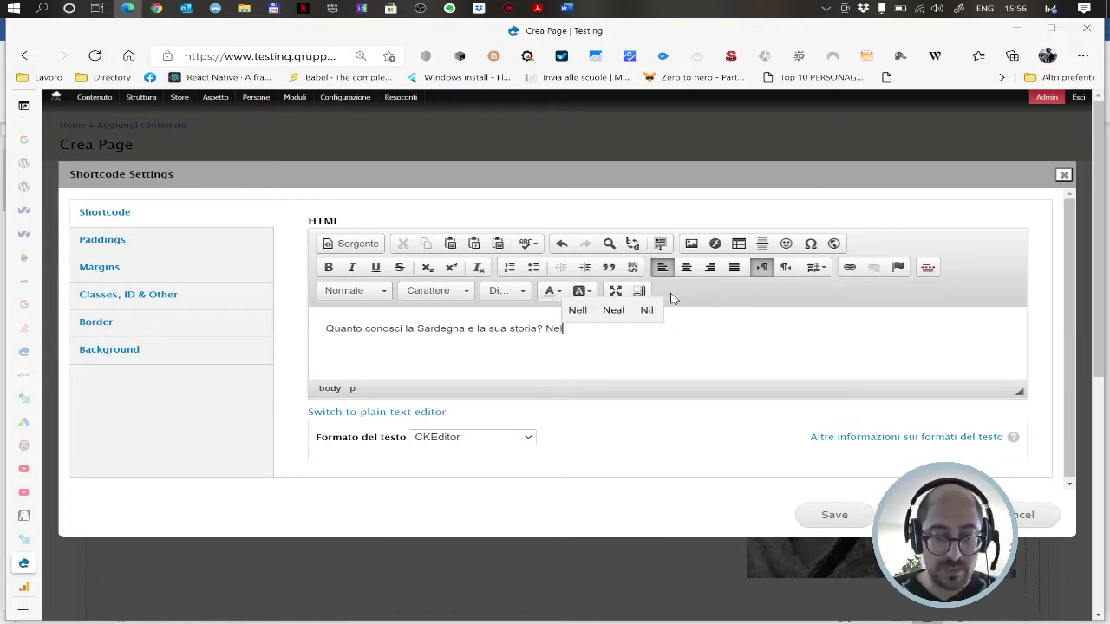
text( nostro B&B)
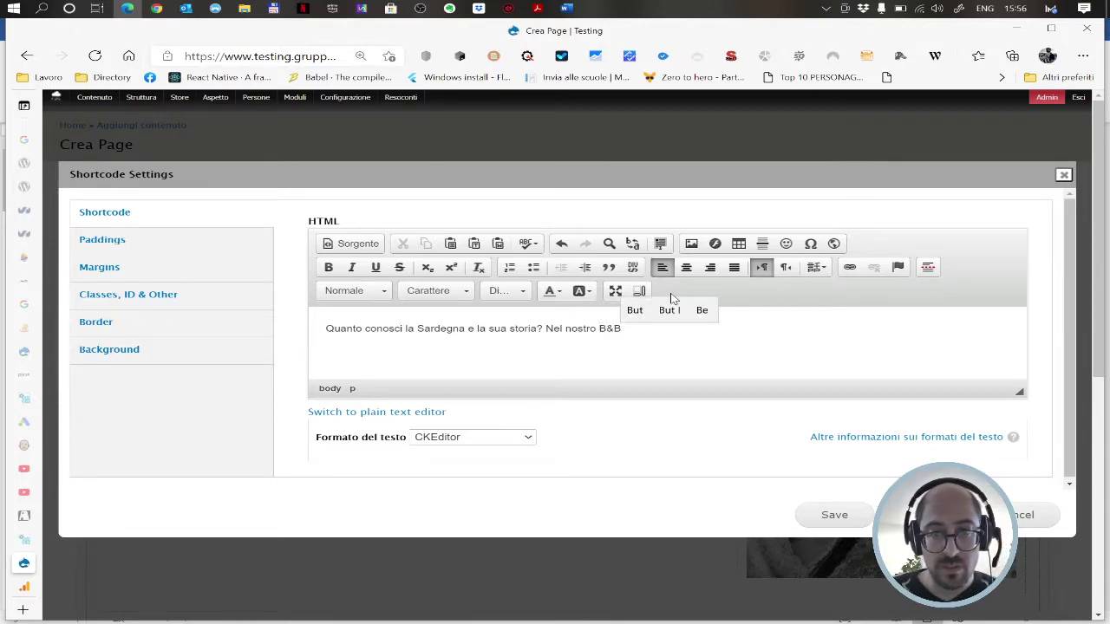
text( a Chiar)
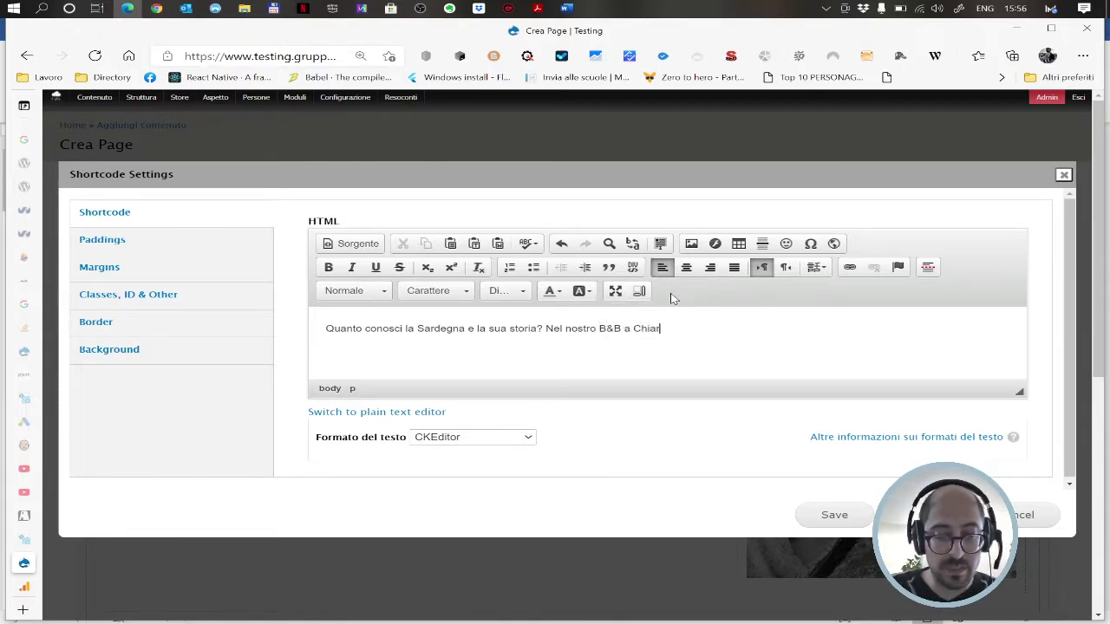
text(amonti ospitiamo da sempre una)
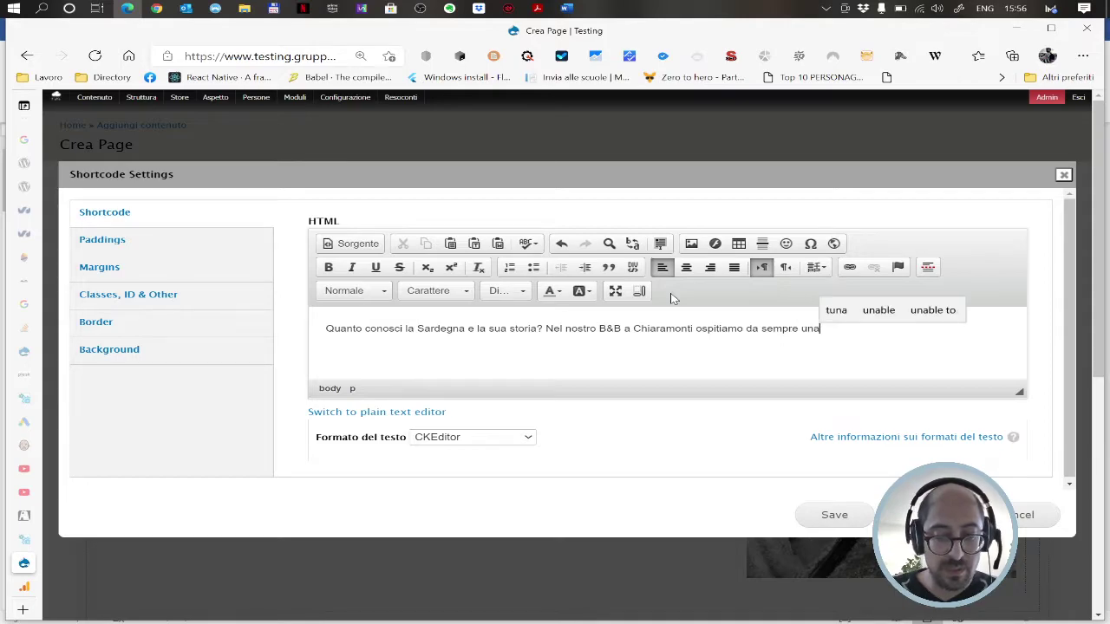
key(BackSpace)
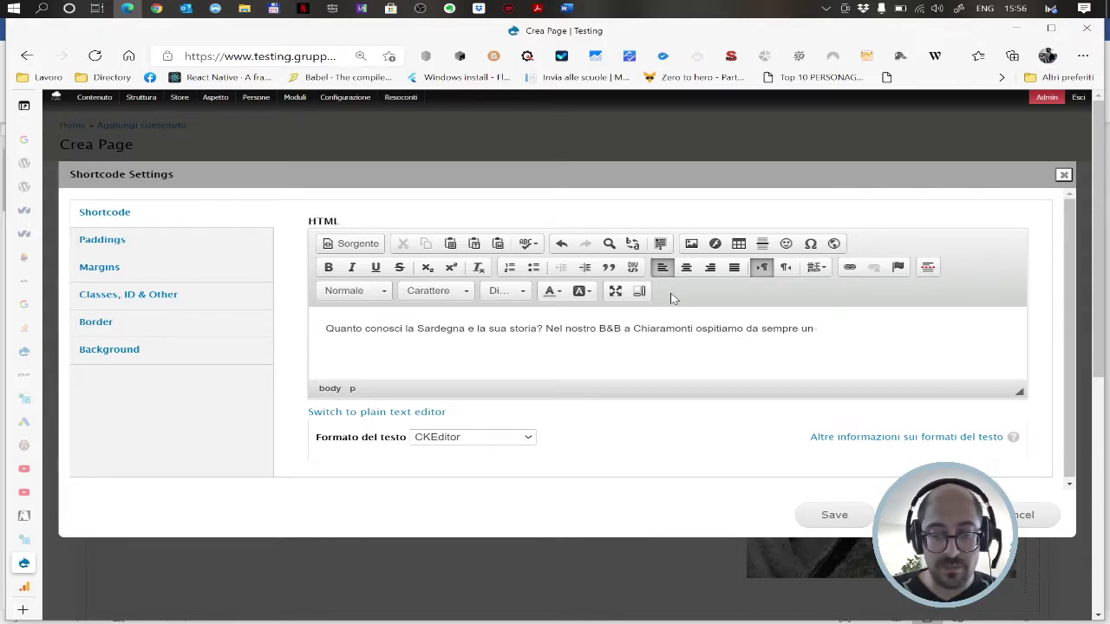
text('anti)
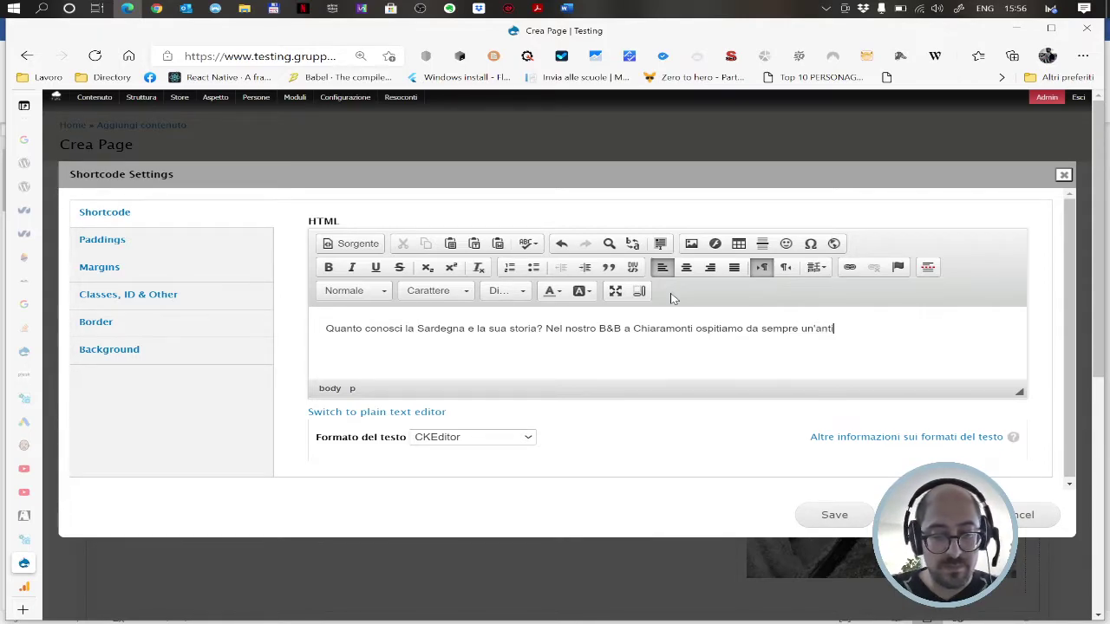
text(ca Domus de Janas)
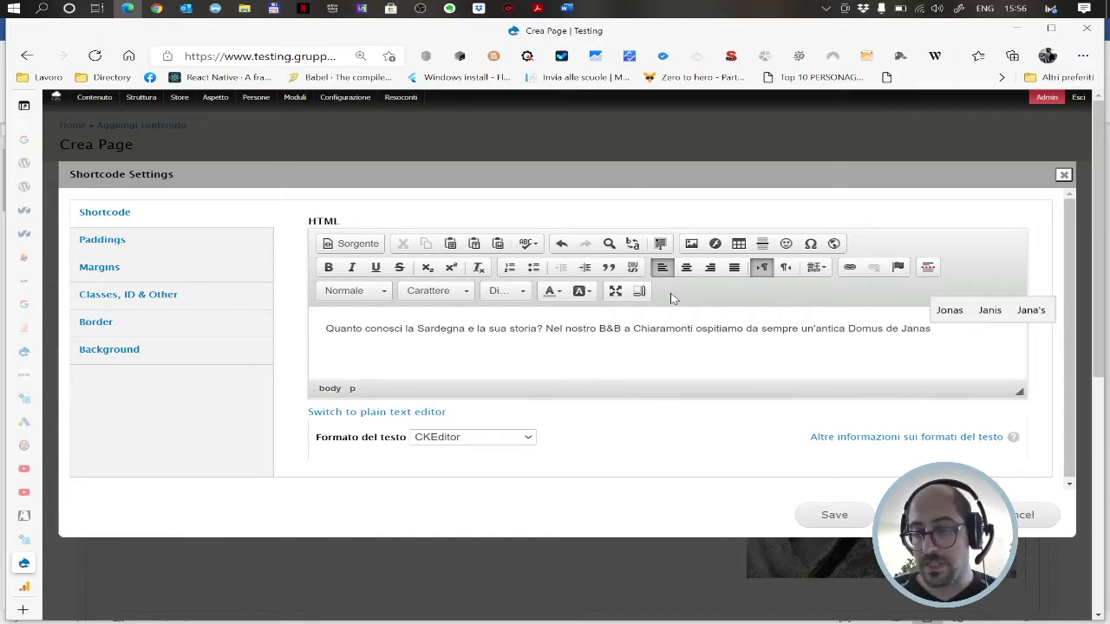
text( e)
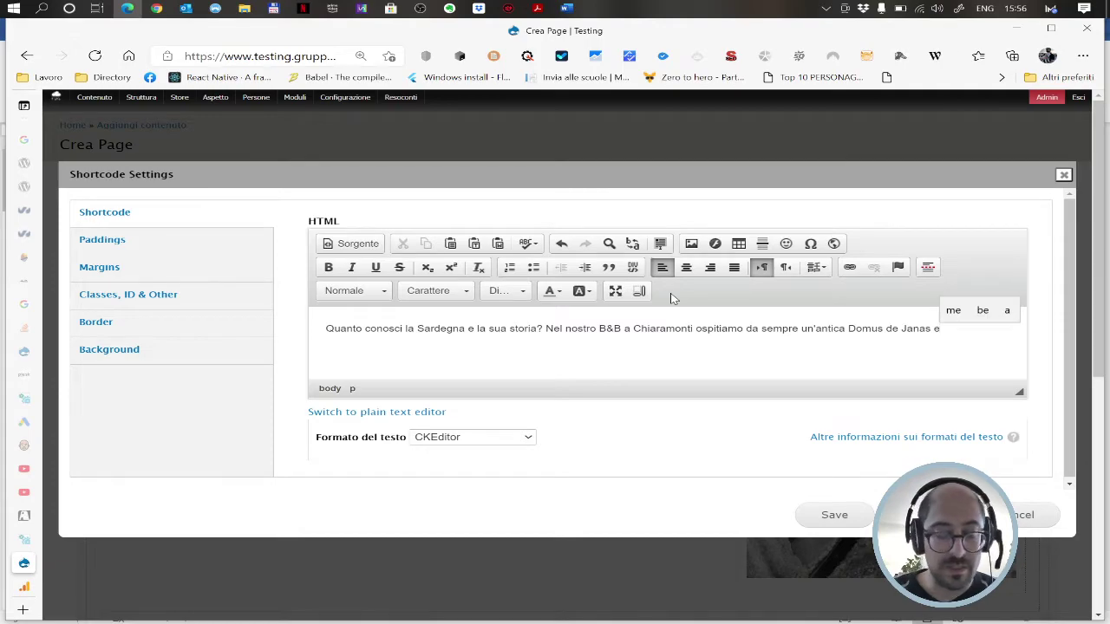
text( pensiamo che)
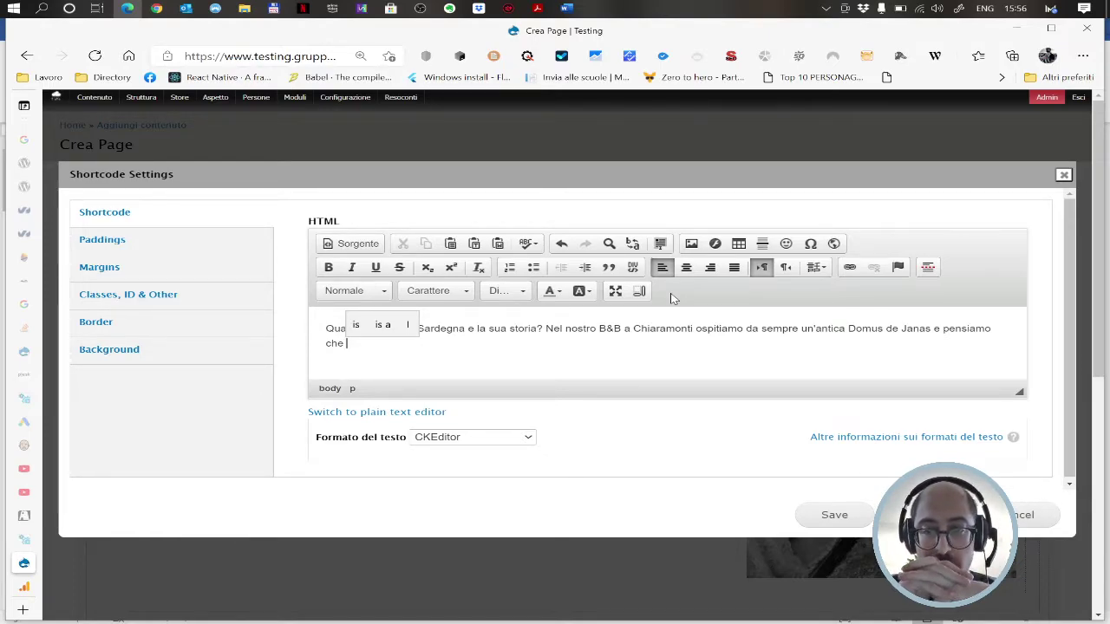
text(possa interessarvi.)
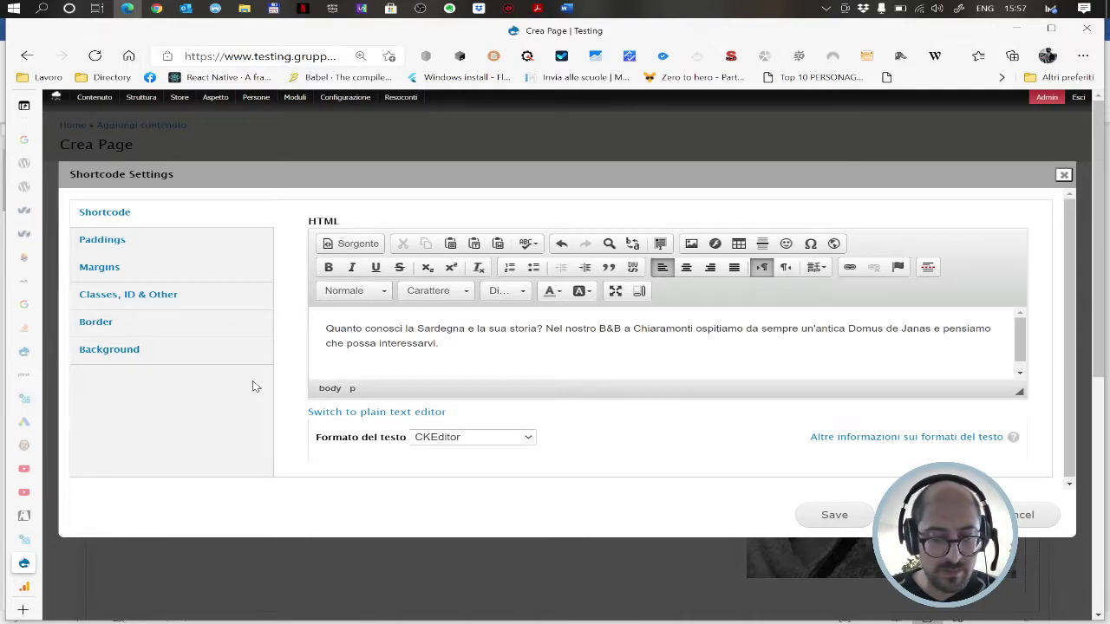
- Start a second paragraph in the HTML shortcode with "Lo scorso anno nostra figlia"
text(o scors)
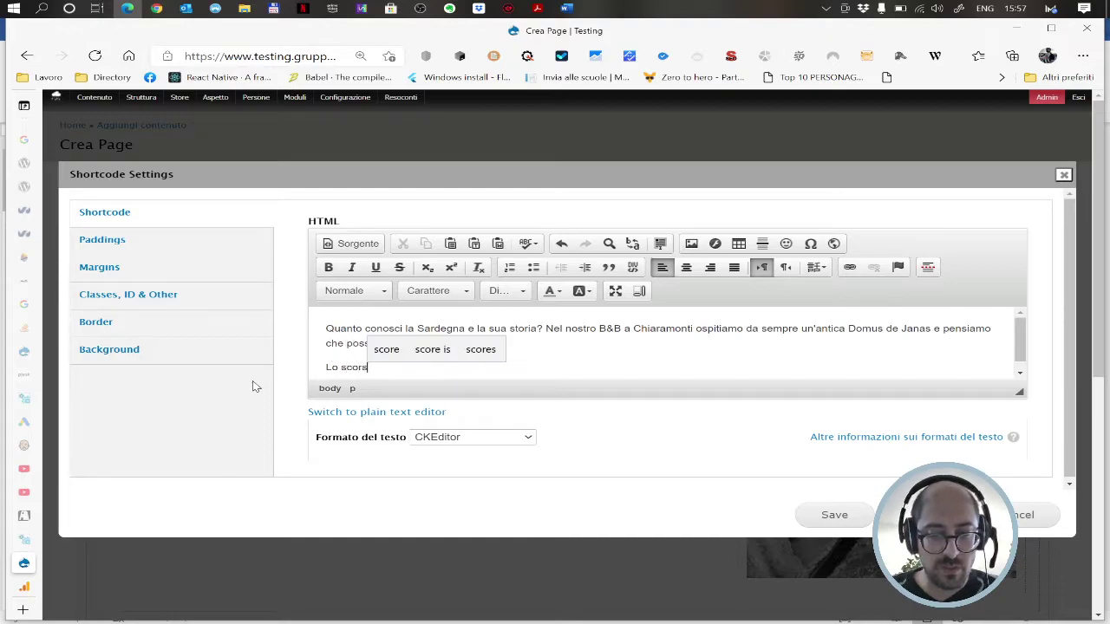
text(o anno nostra)
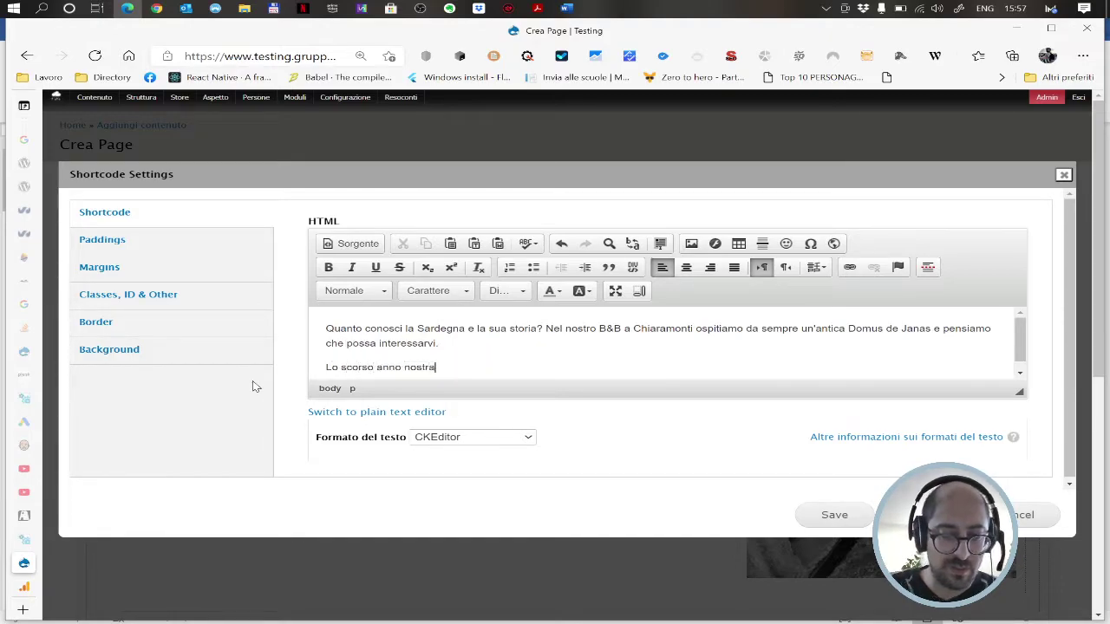
text( figlia)
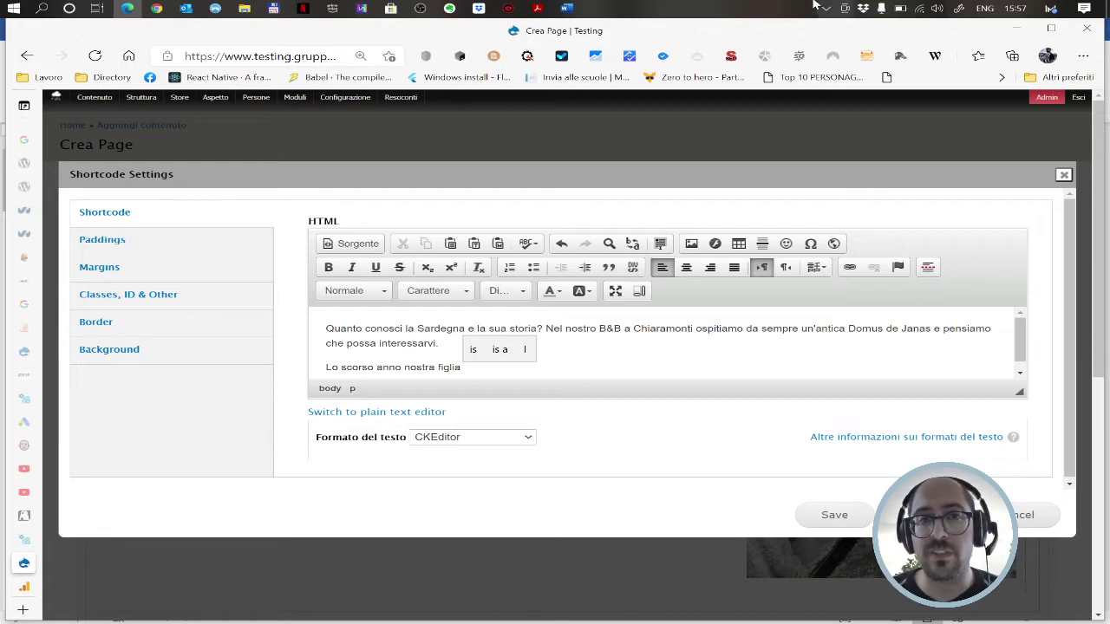
- Switch to Adobe Acrobat, read the first page of the simulazioneBBDomus.pdf brief for the daughter's details, and return to the Drupal page in Edge
click(535, 8)
scroll(706, 243, up, 4)
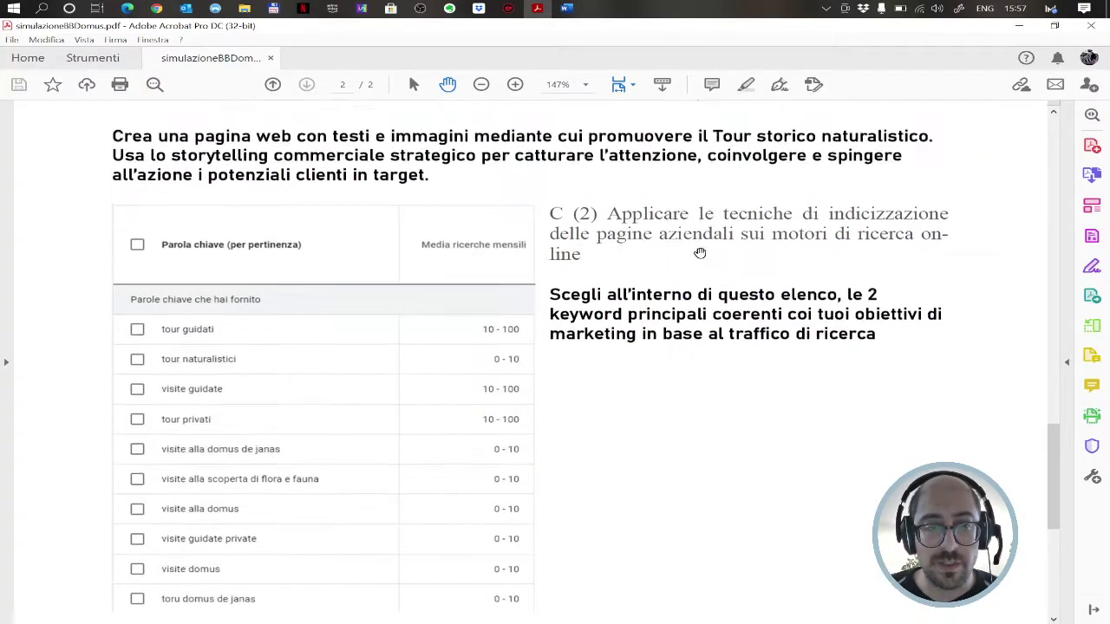
scroll(702, 258, up, 10)
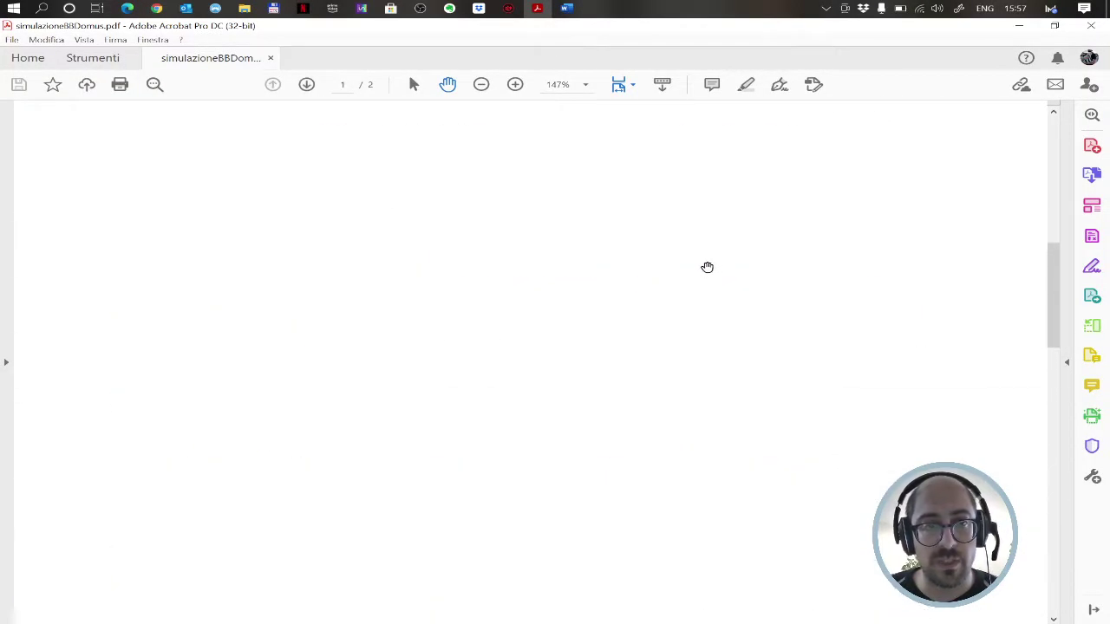
scroll(706, 260, up, 3)
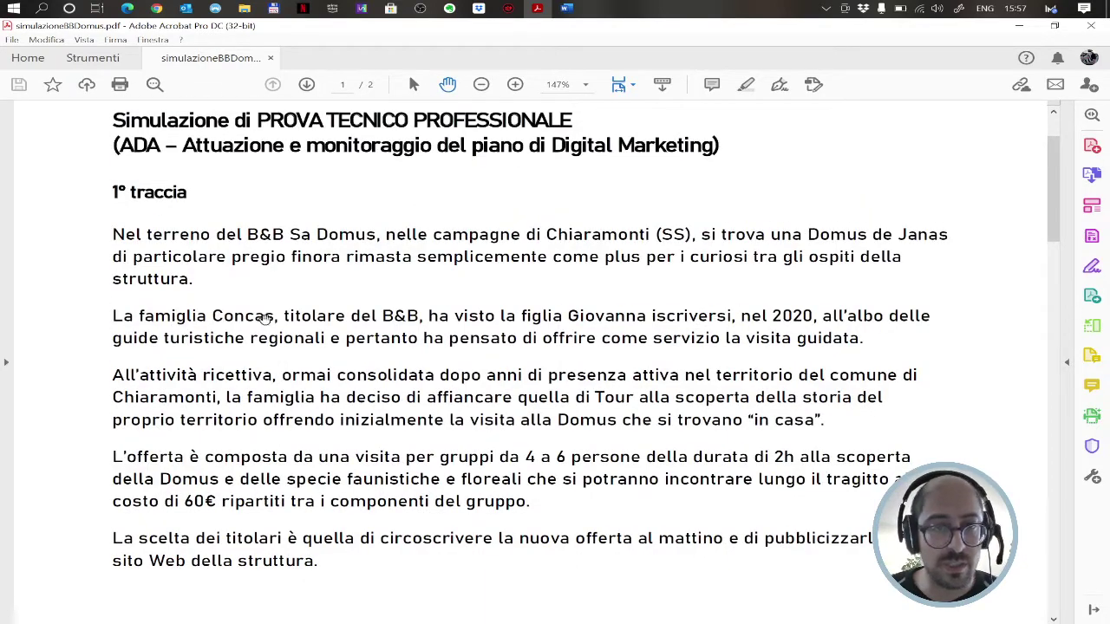
click(128, 8)
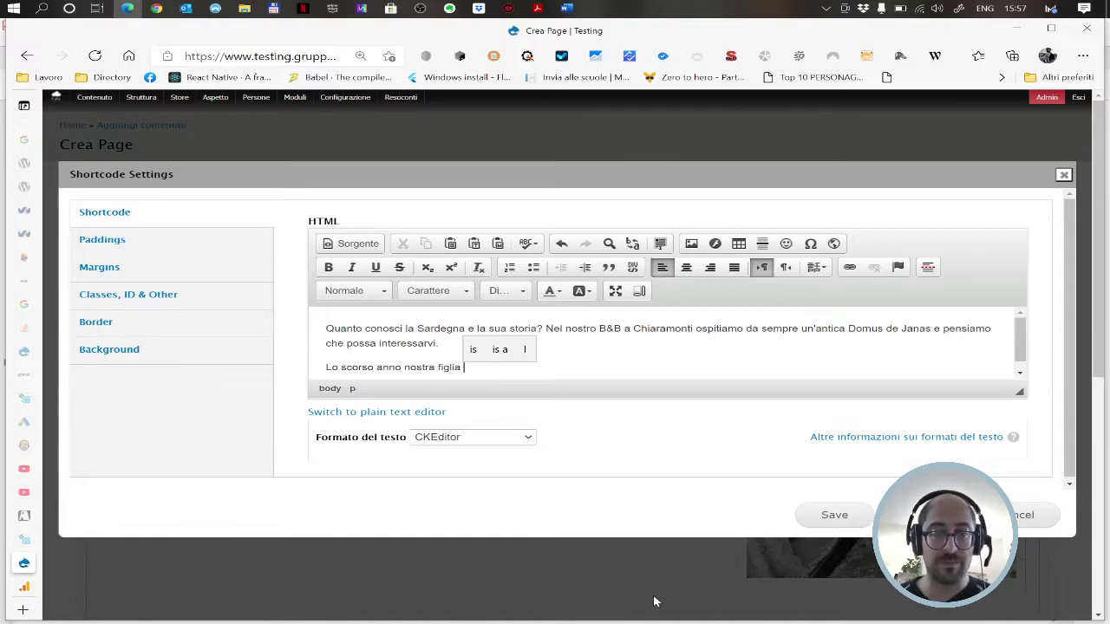
- Continue the second paragraph with the daughter's first name and "si è iscritta all'albo delle guide turistiche regionali", using the Italian keyboard layout for the accented letter
text(Giov)
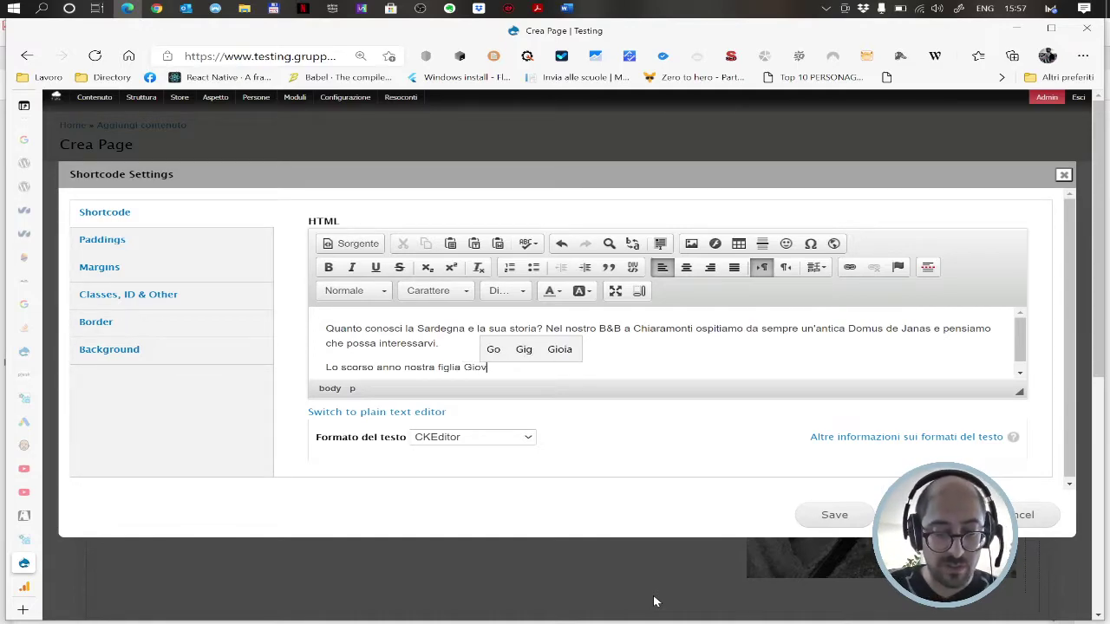
text(anna si )
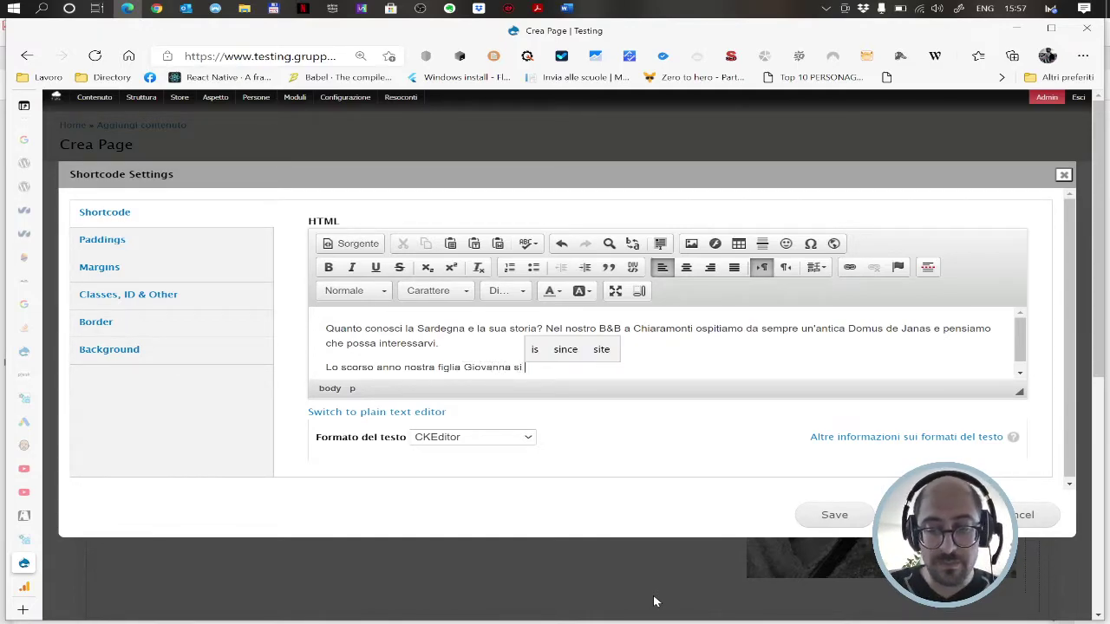
text([ iscritta)
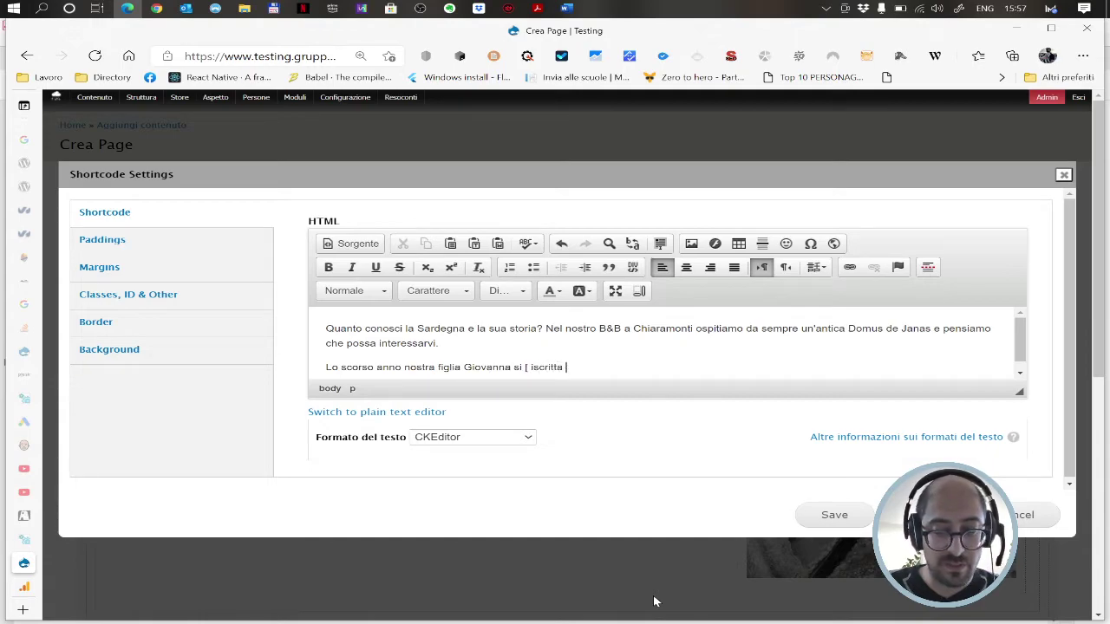
text( all-a)
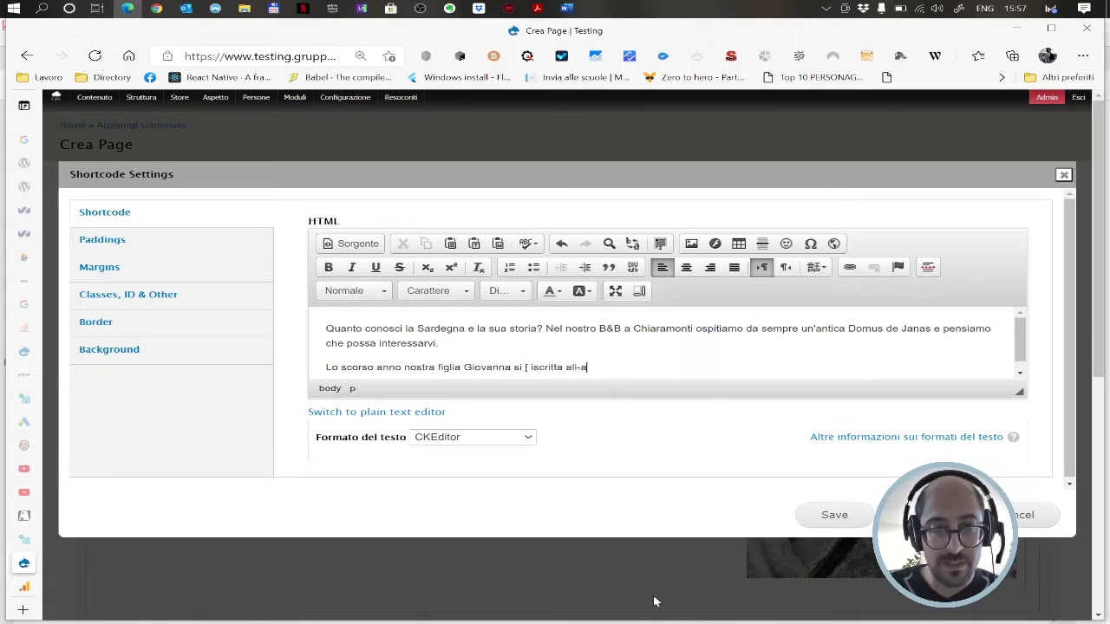
key(ctrl+Left)
key(ctrl+Left)
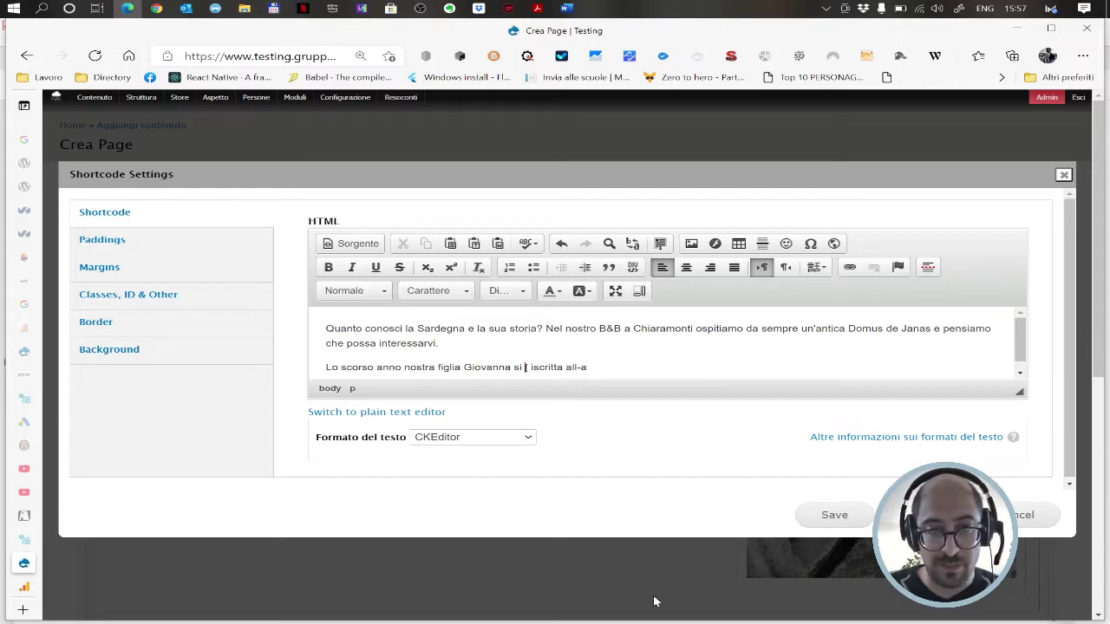
key(Delete)
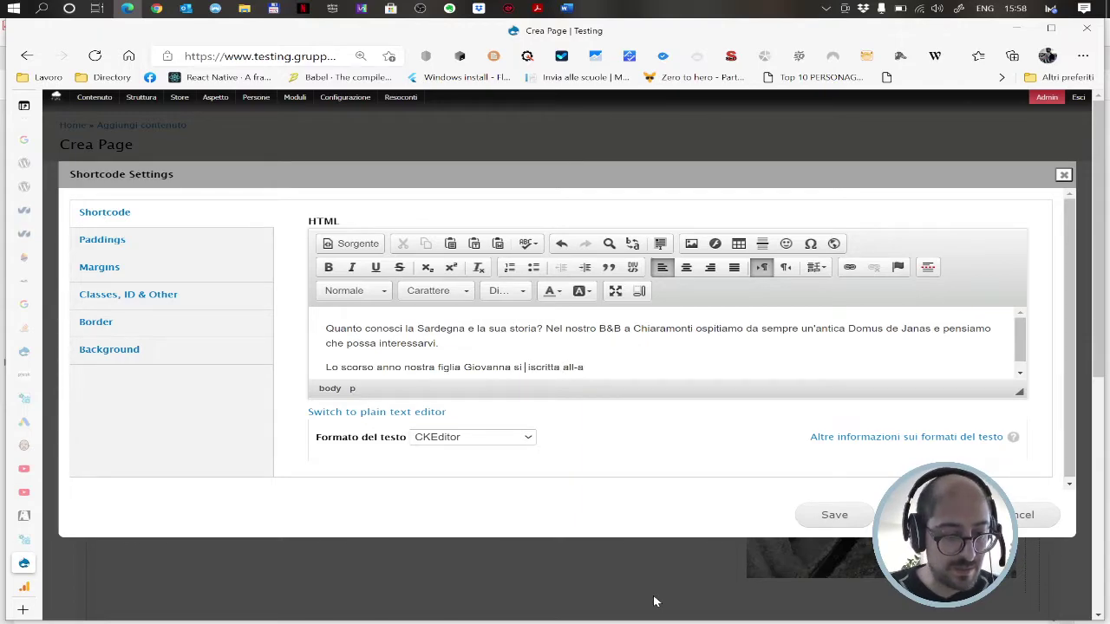
key(alt+shift)
text(è iscritta a)
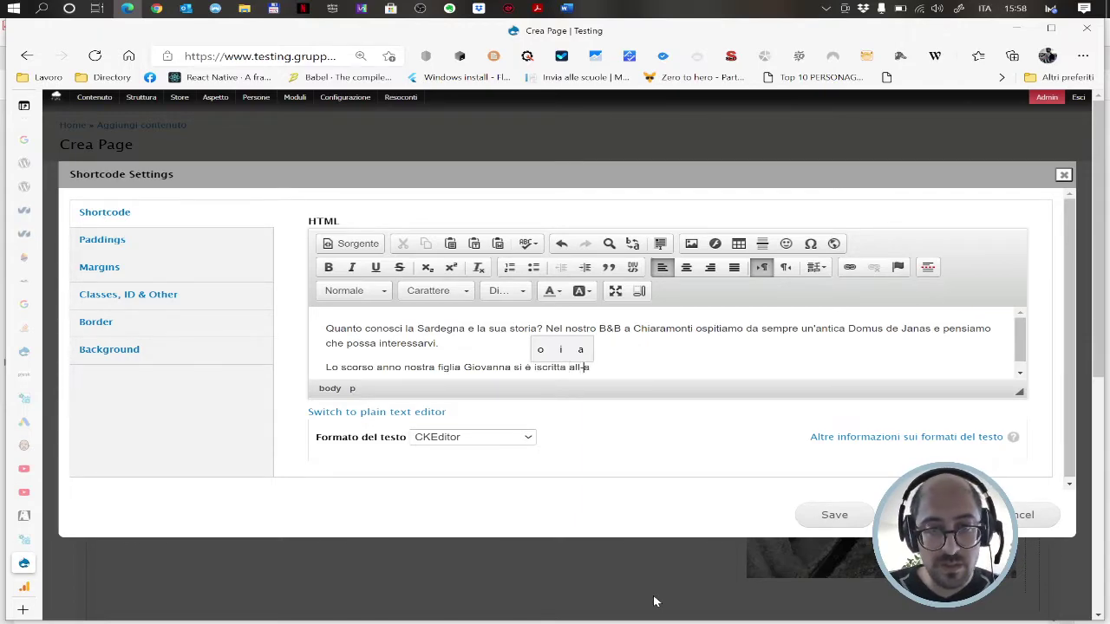
text(ll'albo delle guide turistiche regionali)
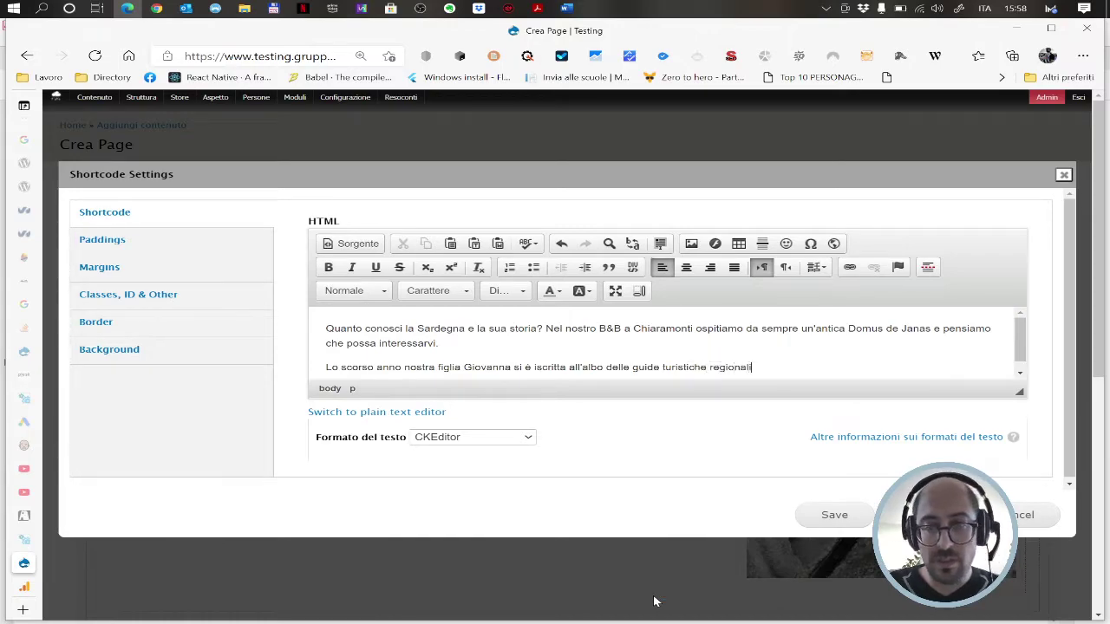
- Continue the second paragraph with "e questo ci permetterà, a partire dalla stagione 2021 di offrirvi un nuovo servizio"
text( e)
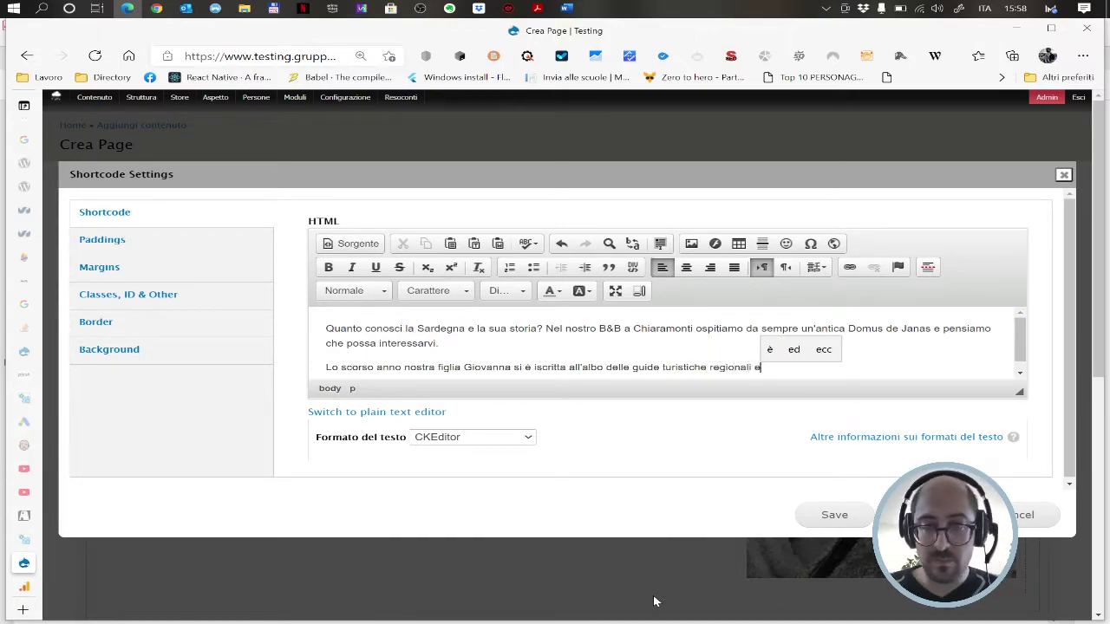
text( q)
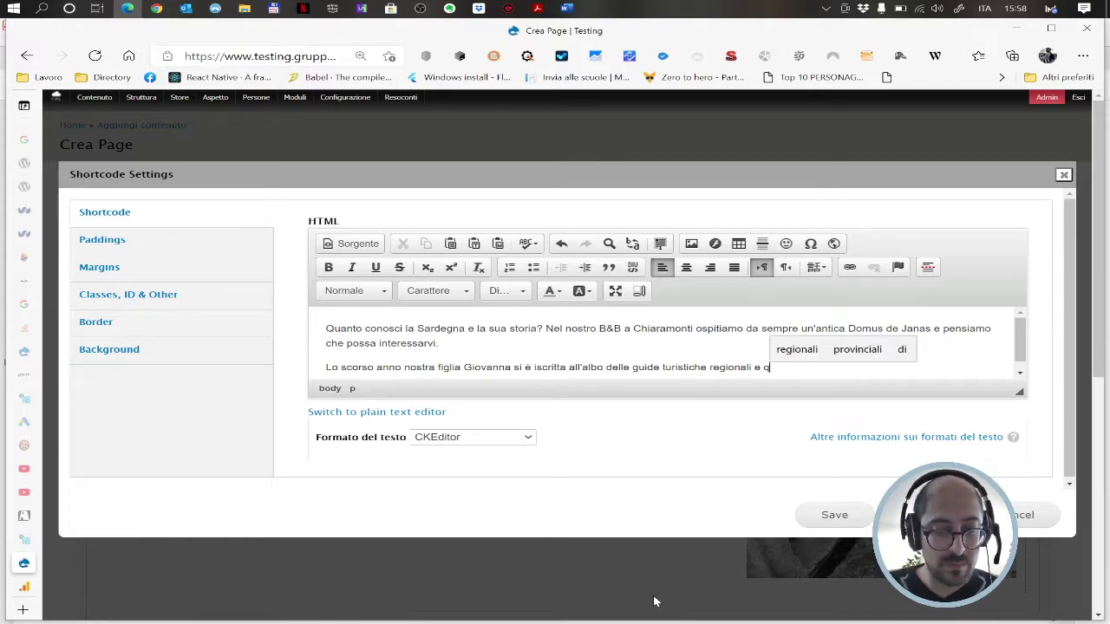
text(uesto ci per)
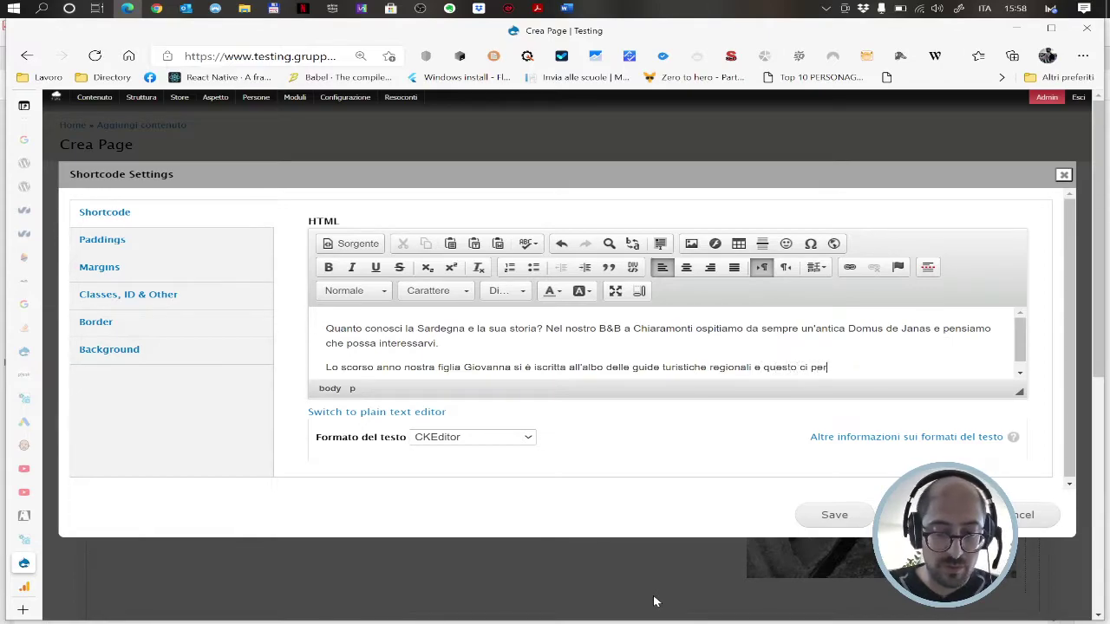
text(metterà, a partire)
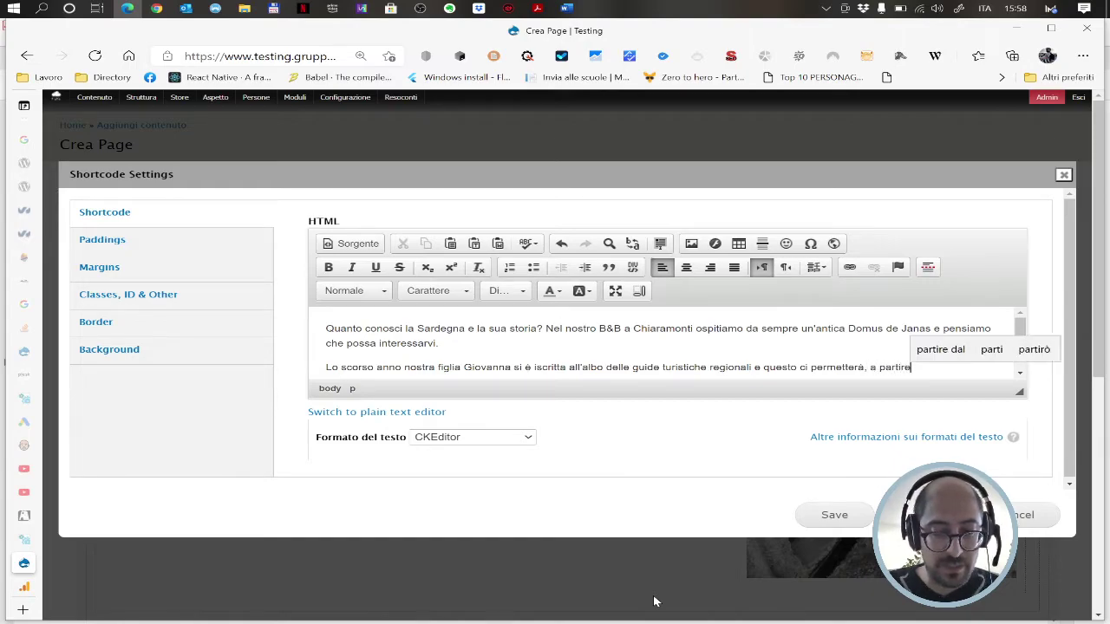
text( dalla primavera)
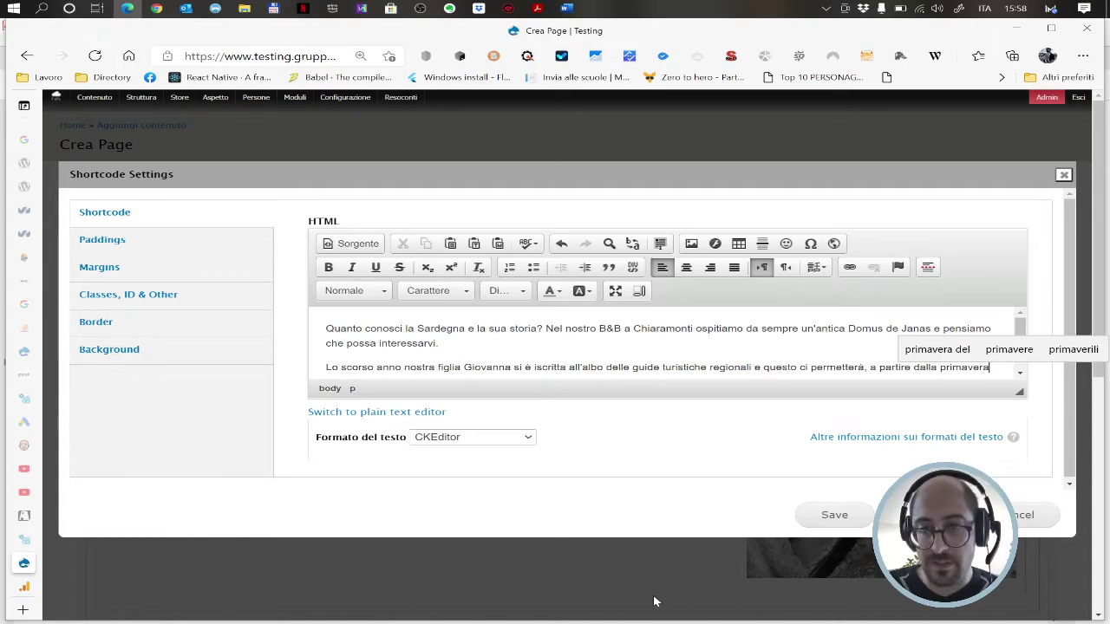
key(ctrl+shift+Left)
text(stagione 2)
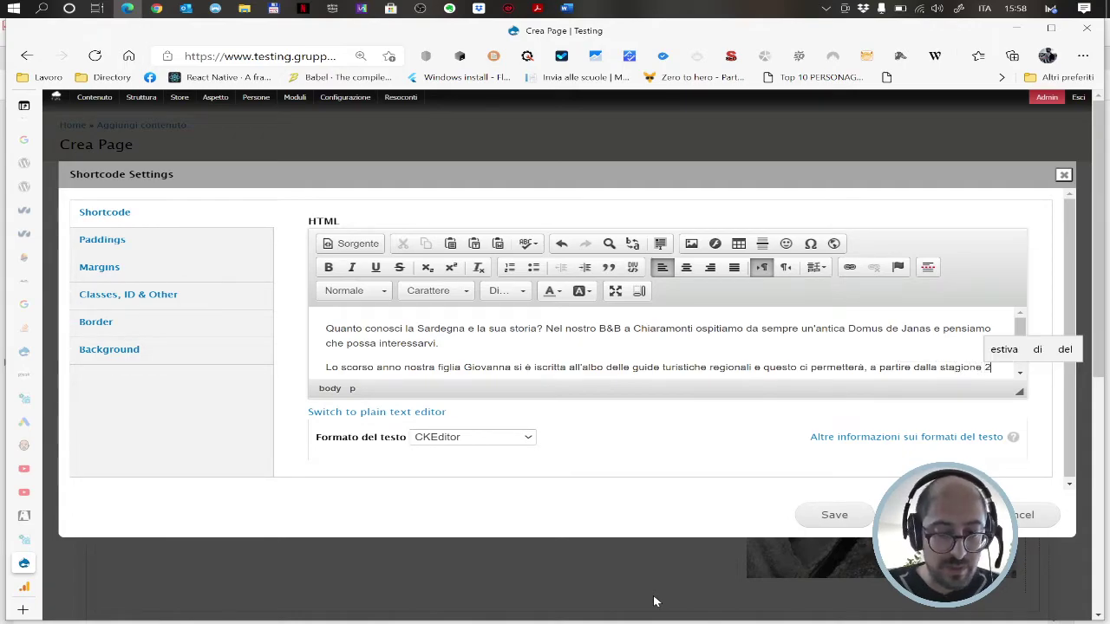
text(021 di offrirvi un nuovo servizio)
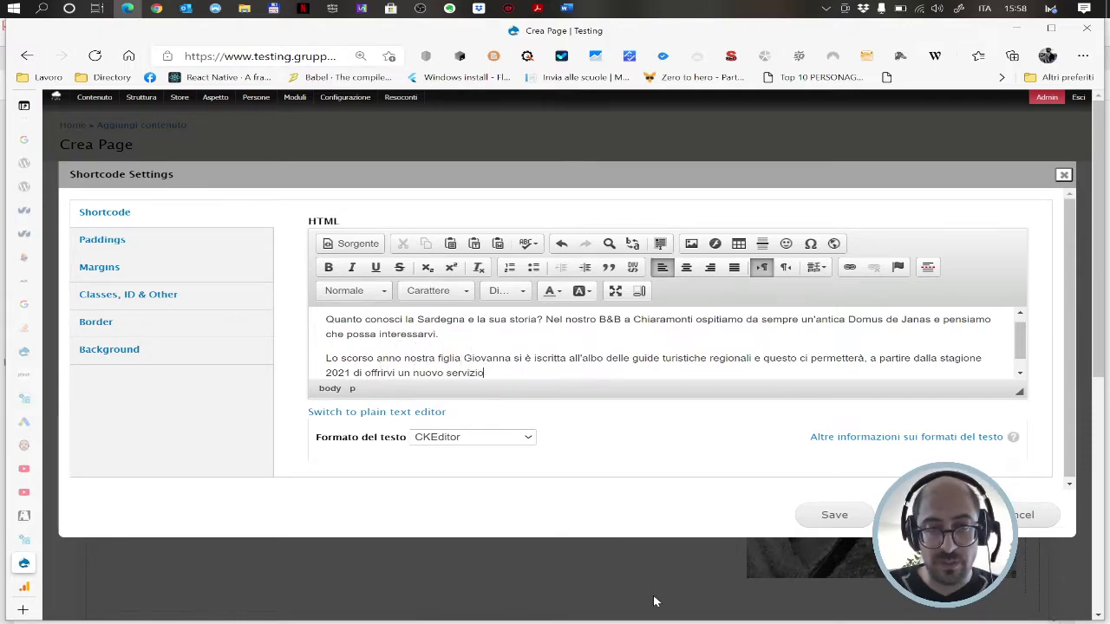
- Extend the second paragraph's sentence with "che nasce dall'unione della nostra passione per"
text( che )
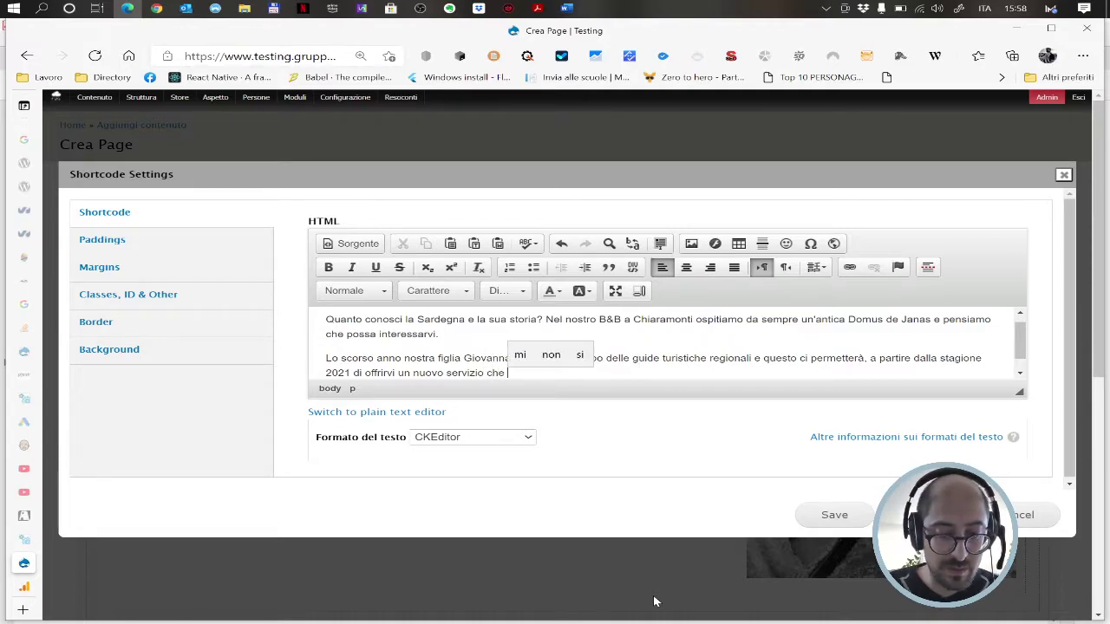
text(vi racconterà)
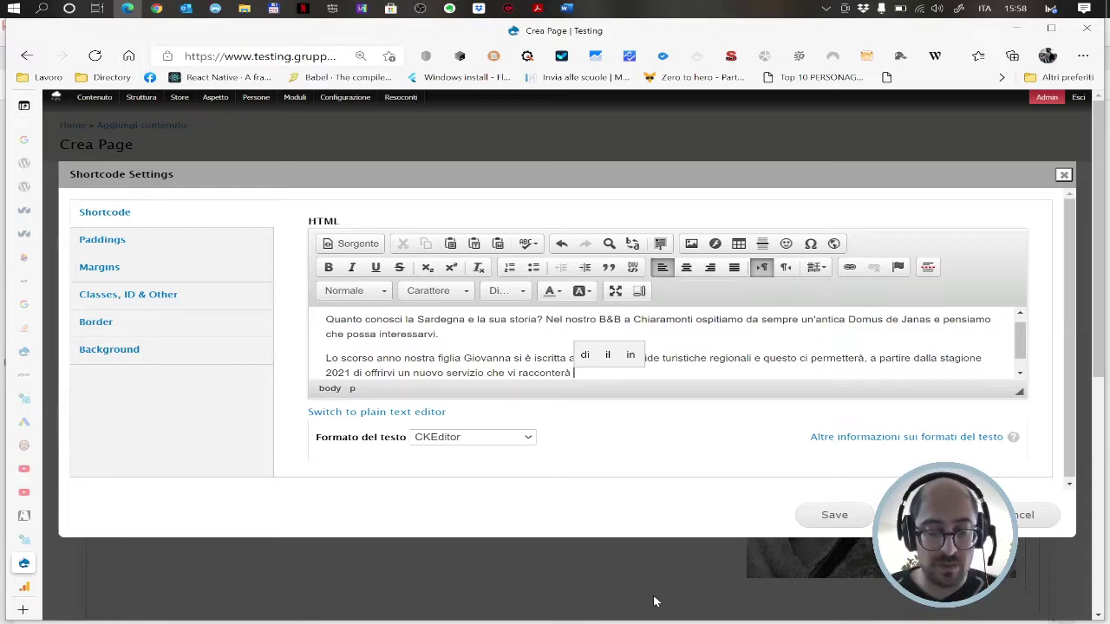
key(ctrl+shift+Left)
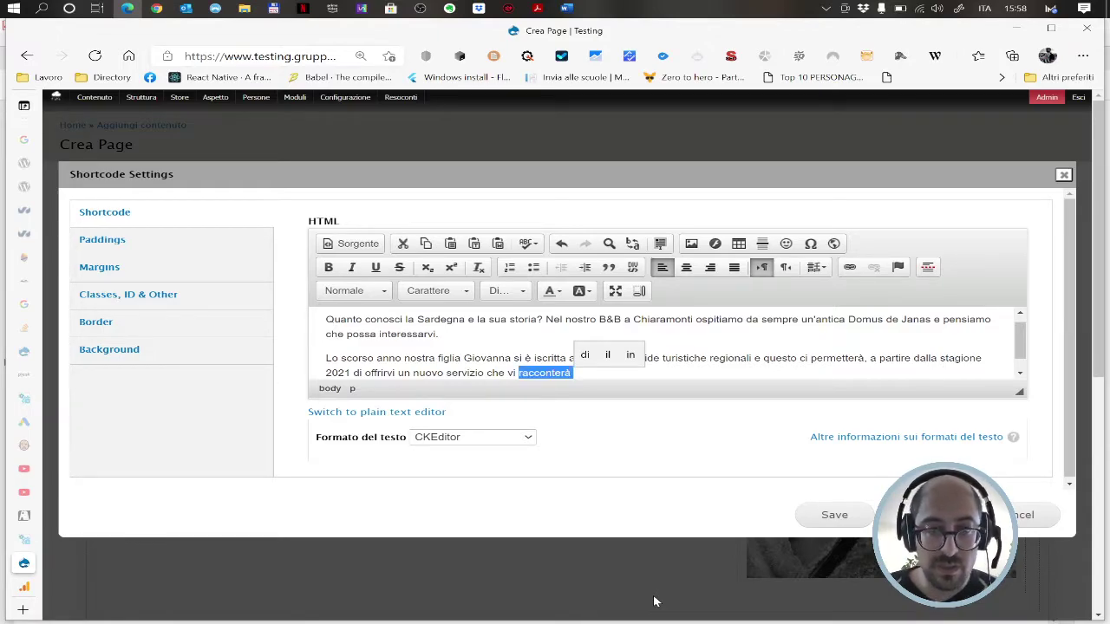
key(ctrl+shift+Left)
text(nasce da)
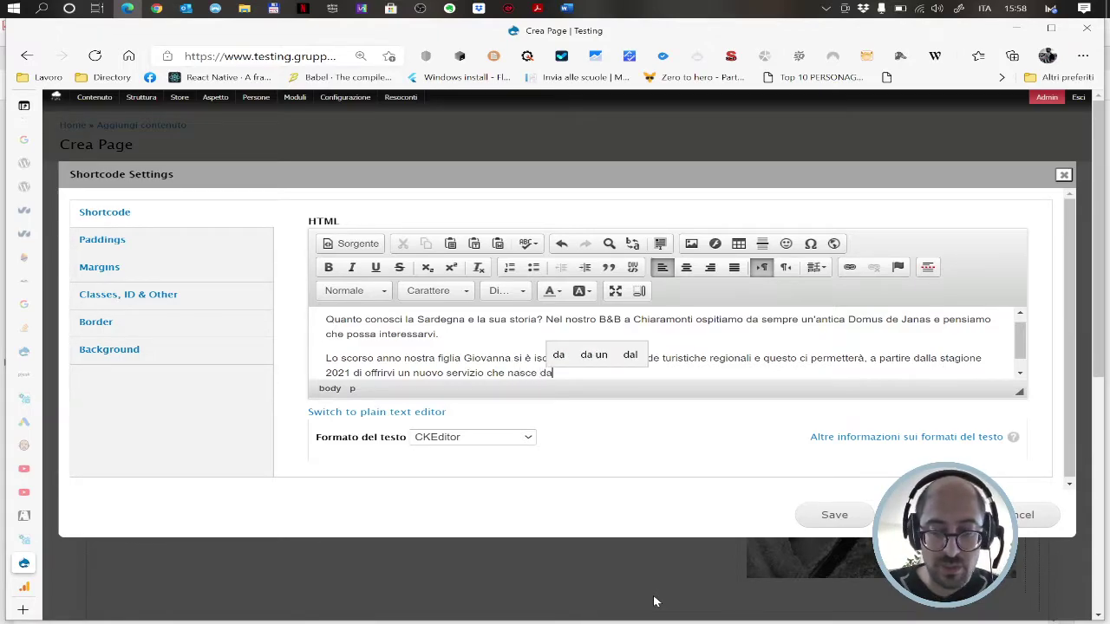
text(ll'unione )
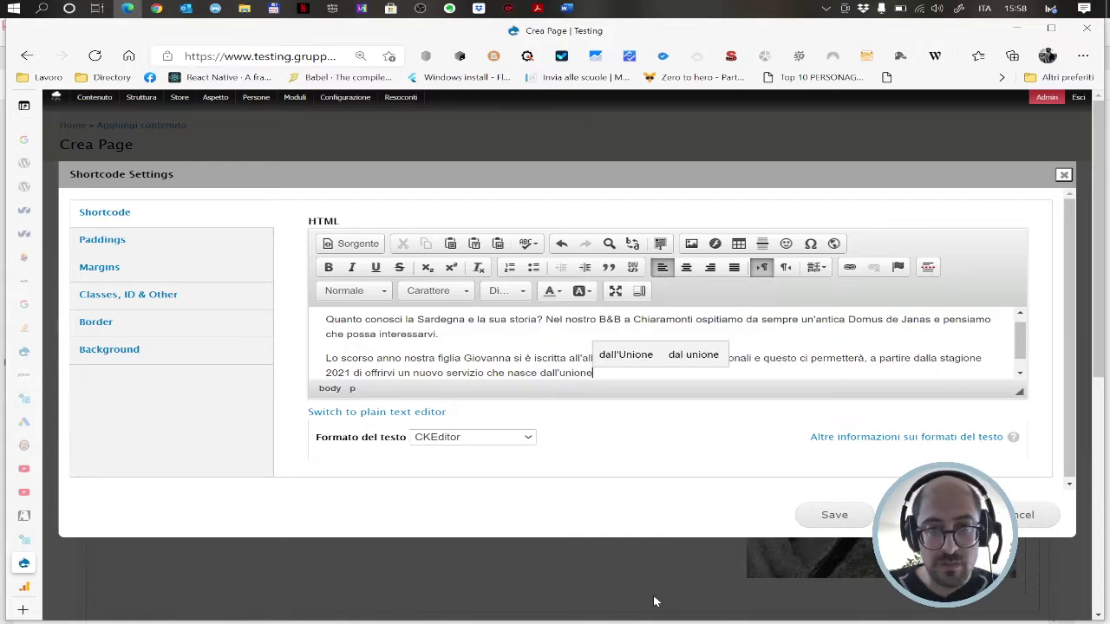
text(della)
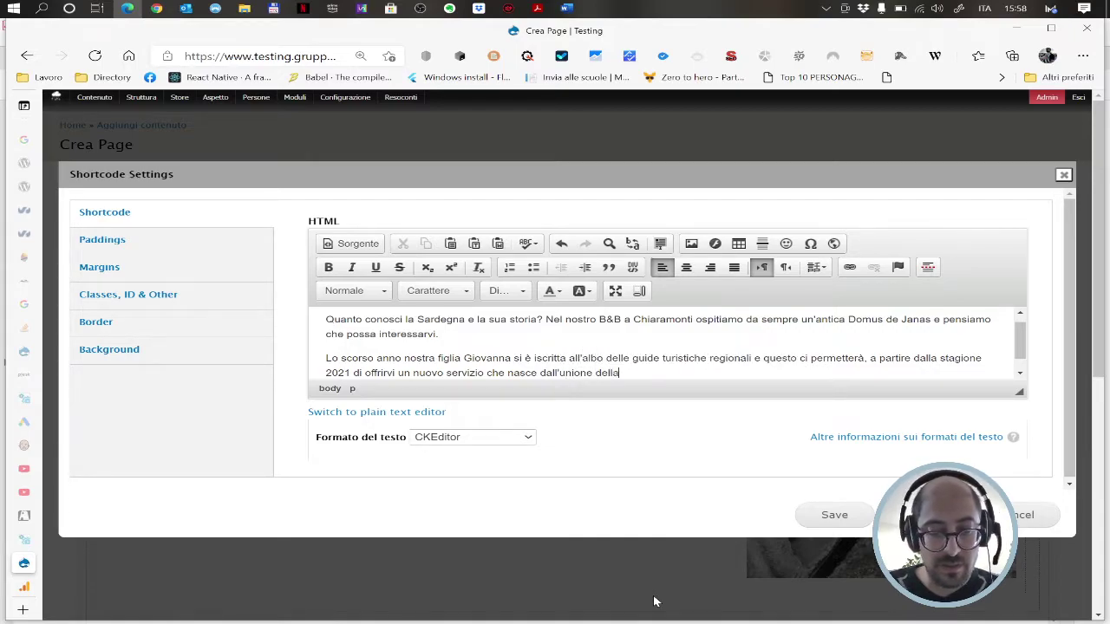
text( nostra pa)
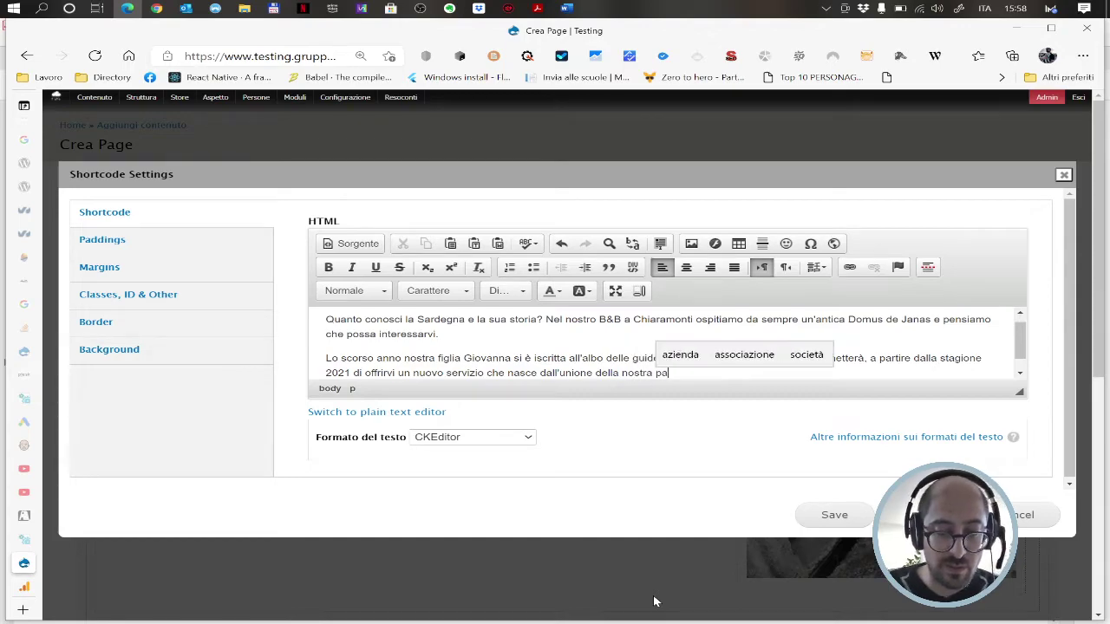
text(ssione per )
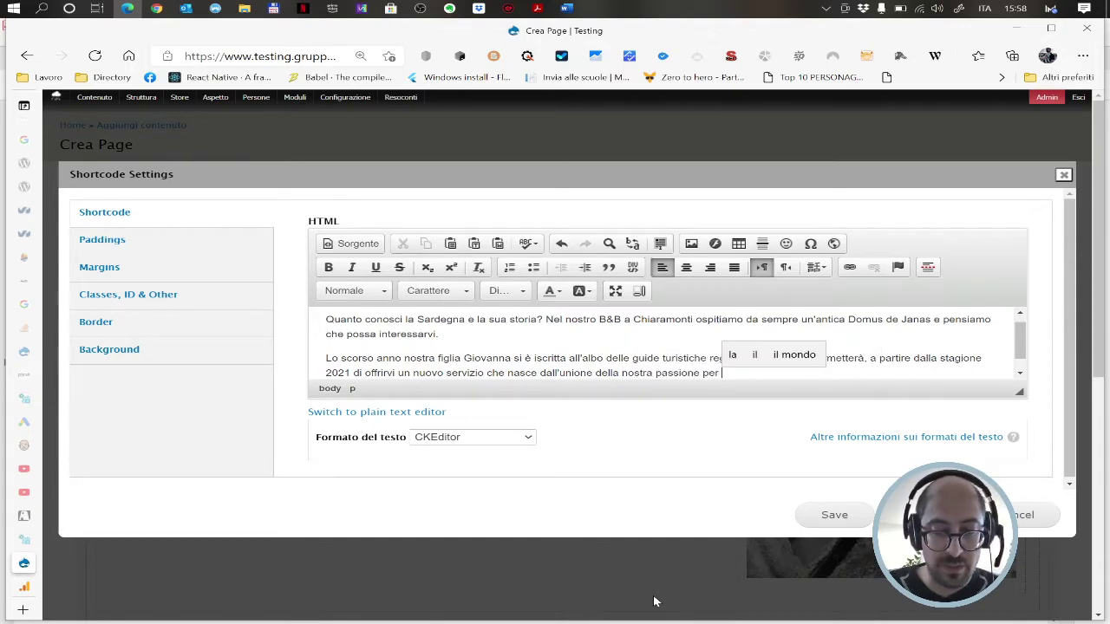
- Finish the second paragraph with "chi siamo stati e quella per l'accoglienza turistica." and start a new paragraph below it
text(chi siamo)
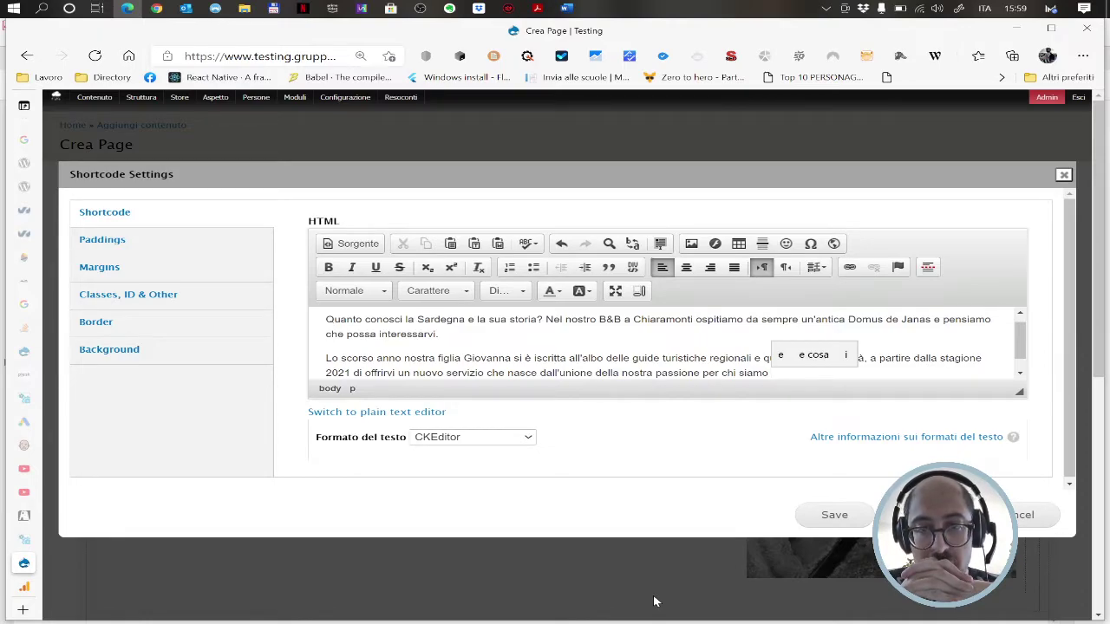
text(stati )
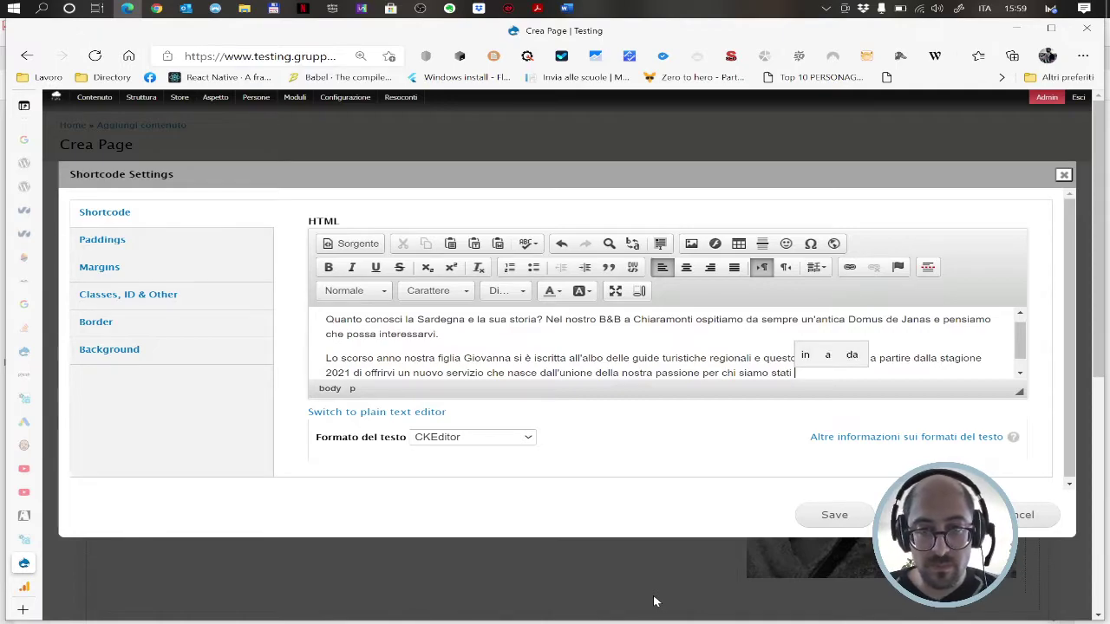
text(e quella per l'accoglienza)
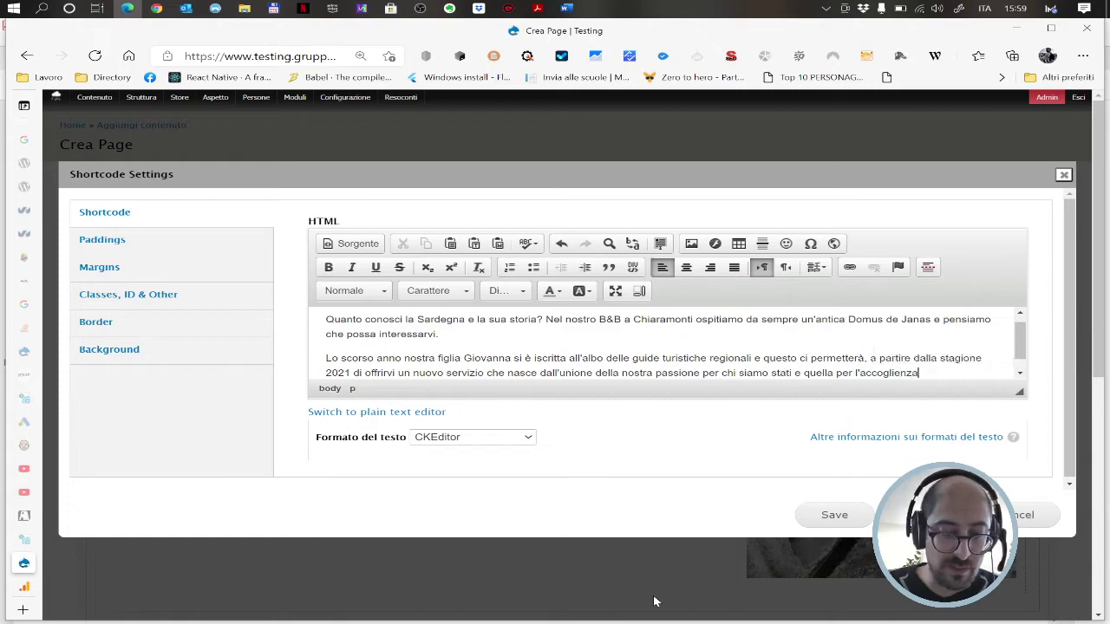
text( turistica.)
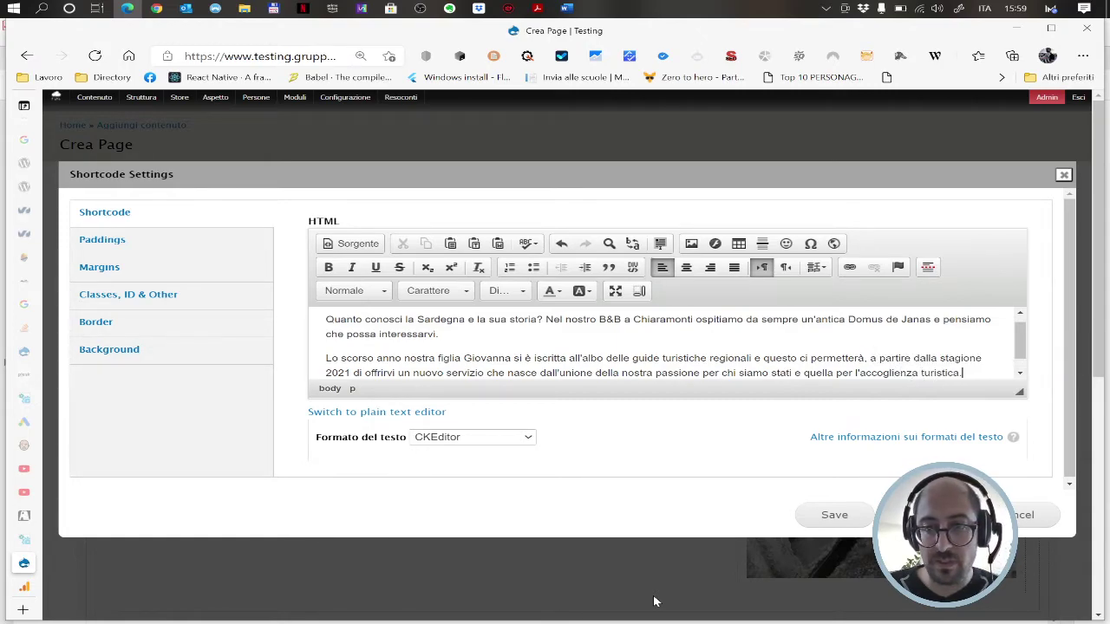
key(Return)
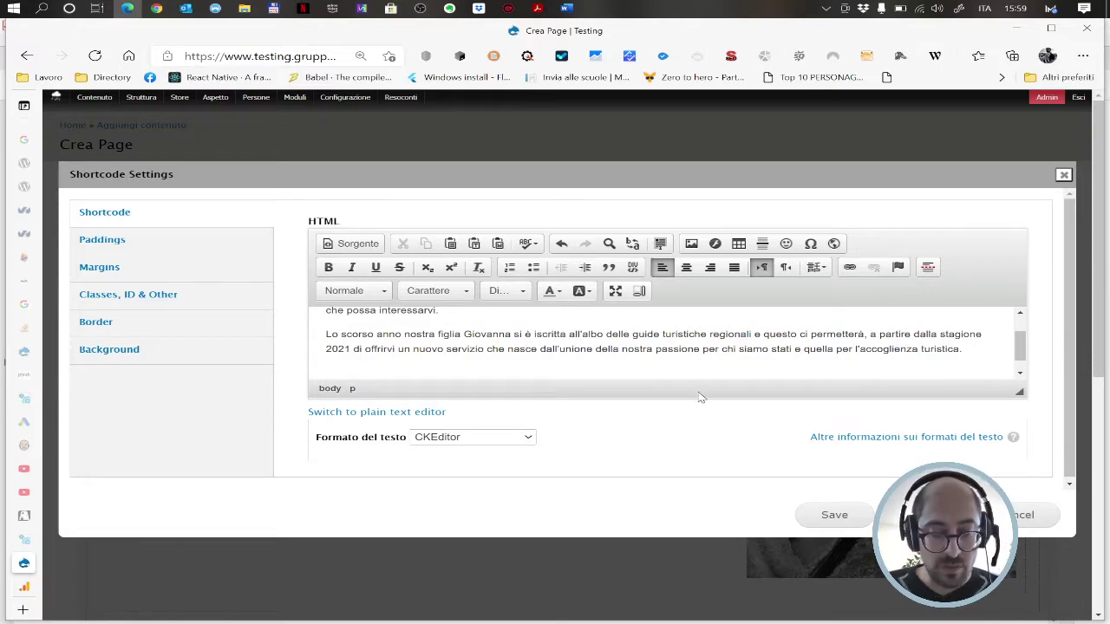
- Insert "di visite guidate" after "un nuovo servizio" in the second paragraph and make "visite guidate" bold
text(di visite guidate)
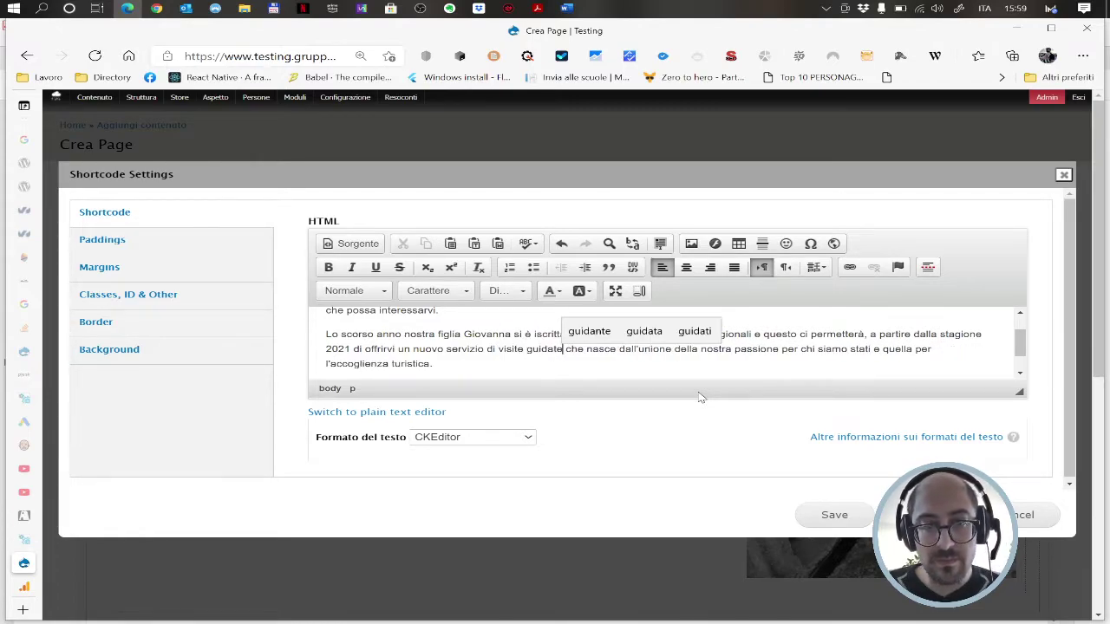
key(ctrl+shift+Left)
key(ctrl+shift+Left)
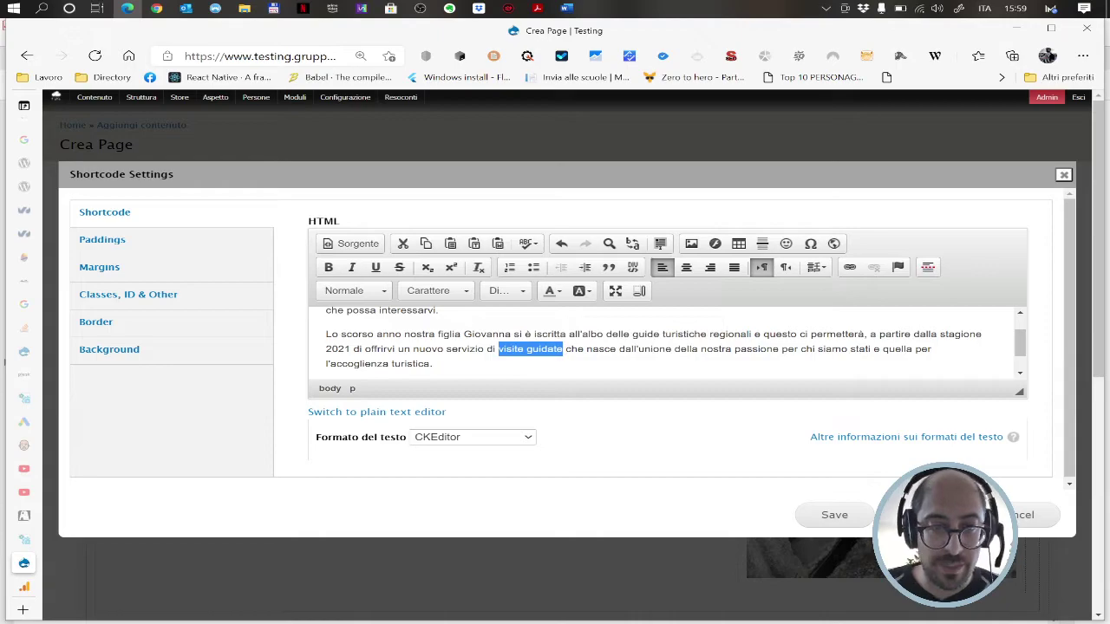
key(ctrl+b)
- Make "Sardegna", "B&B a Chiaramonti" and "Domus de Janas" bold in the first paragraph
scroll(667, 343, up, 1)
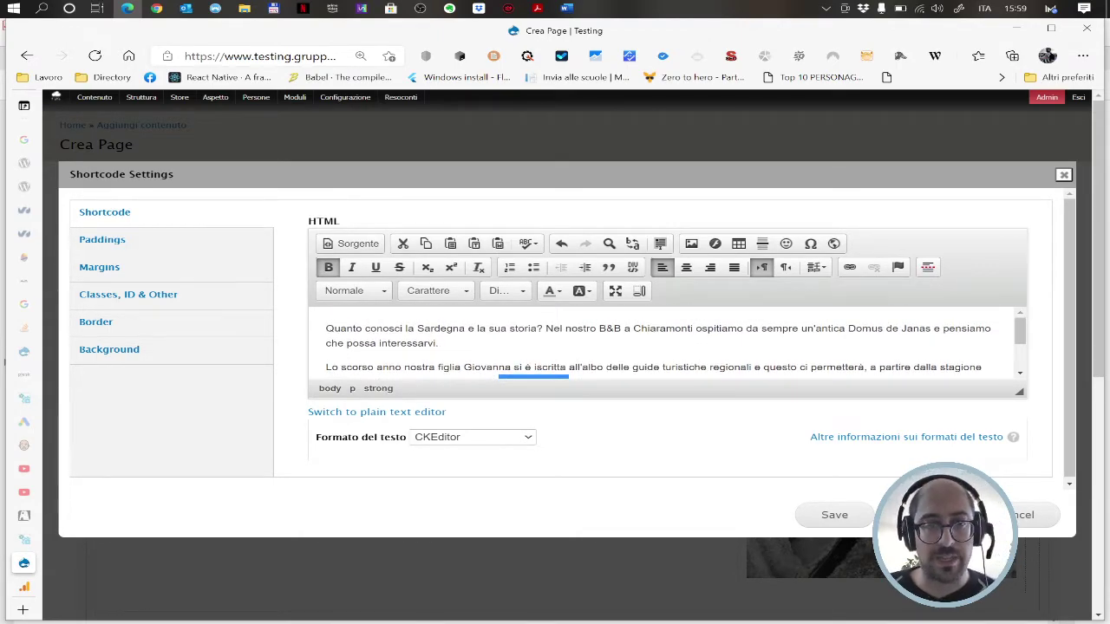
double_click(442, 329)
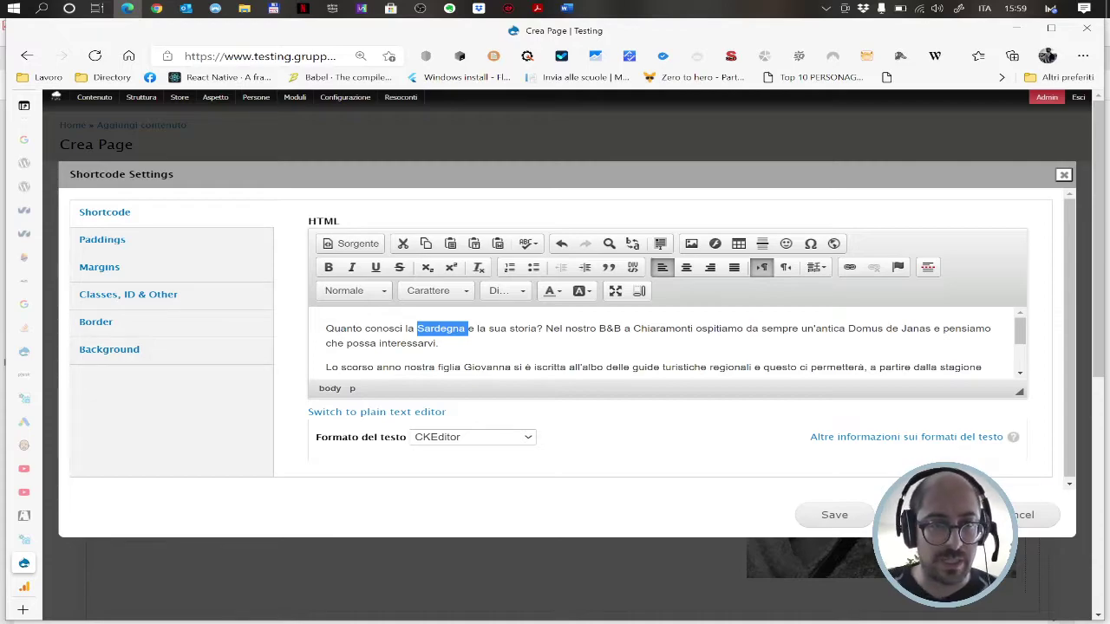
key(ctrl+b)
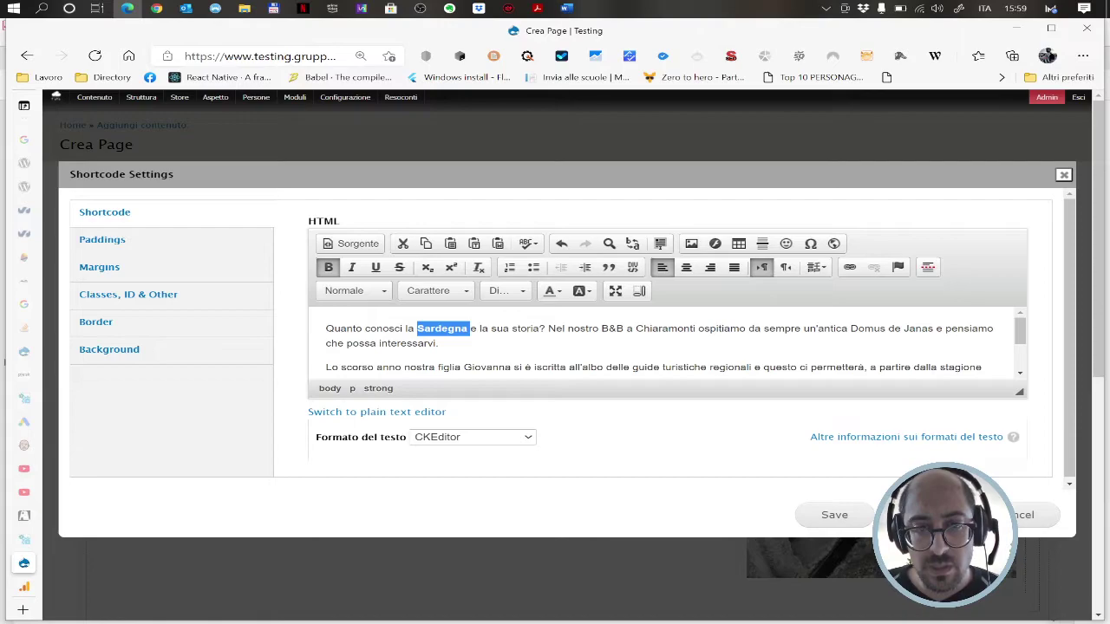
drag(602, 329, 695, 329)
key(ctrl+b)
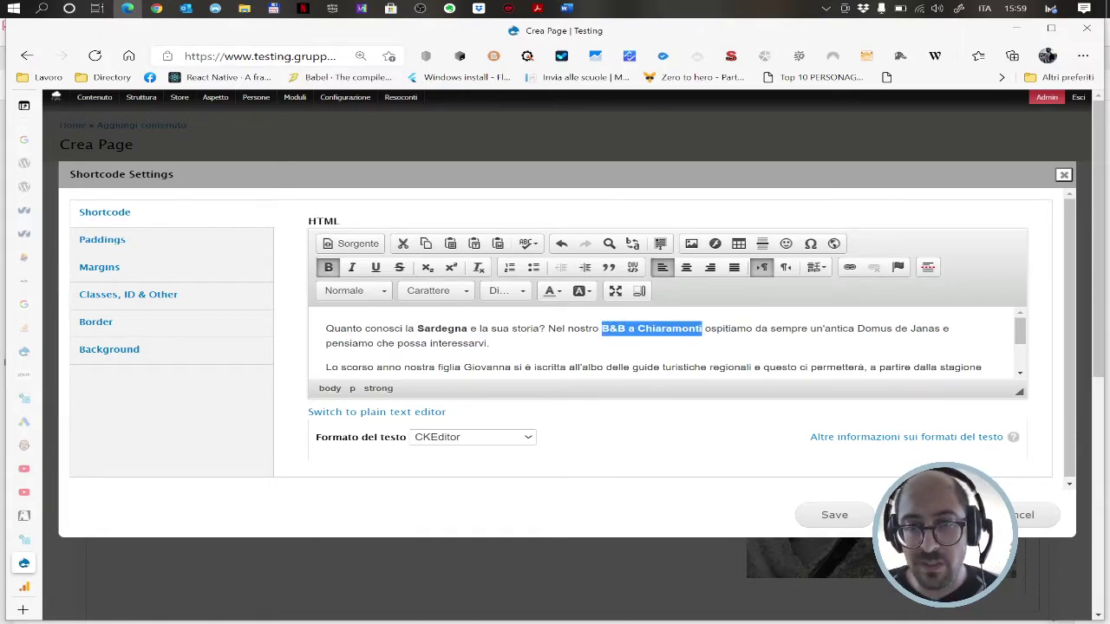
click(856, 329)
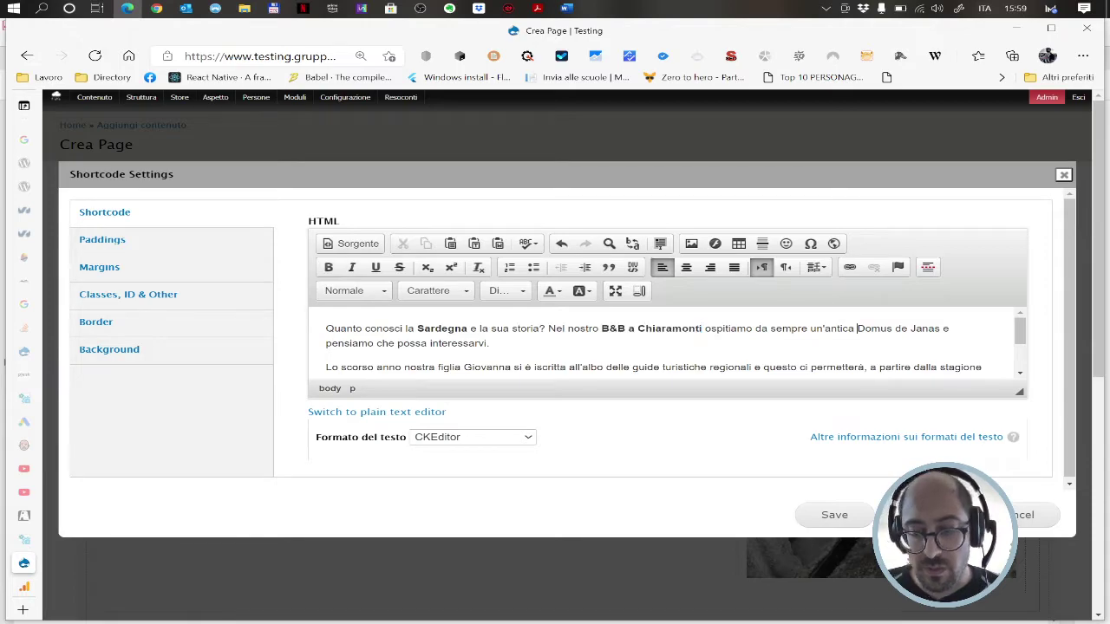
drag(856, 329, 943, 329)
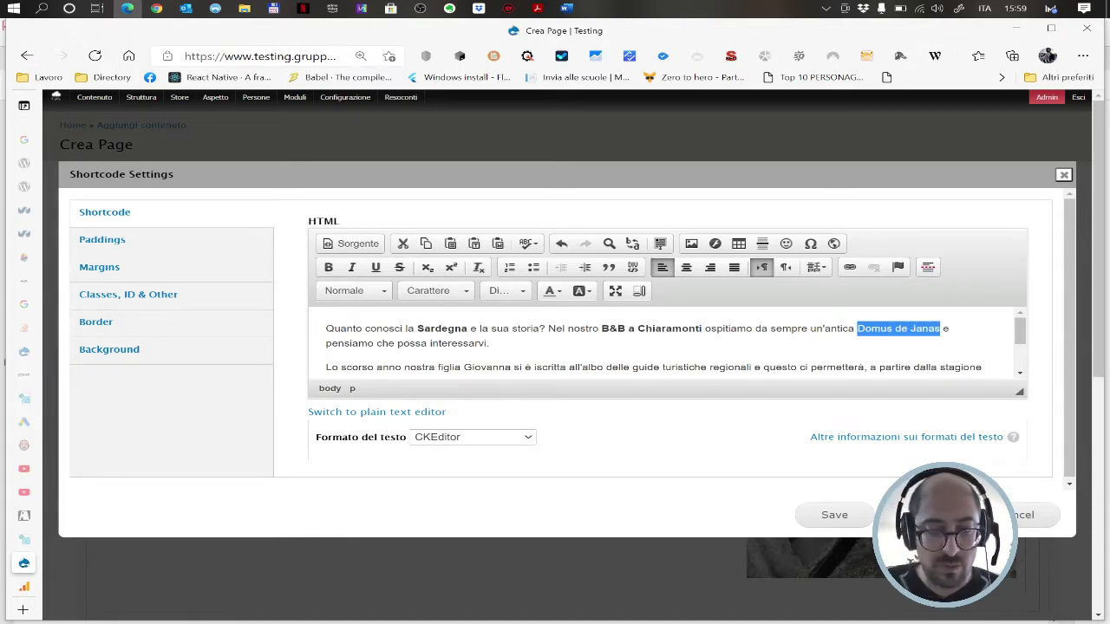
key(ctrl+b)
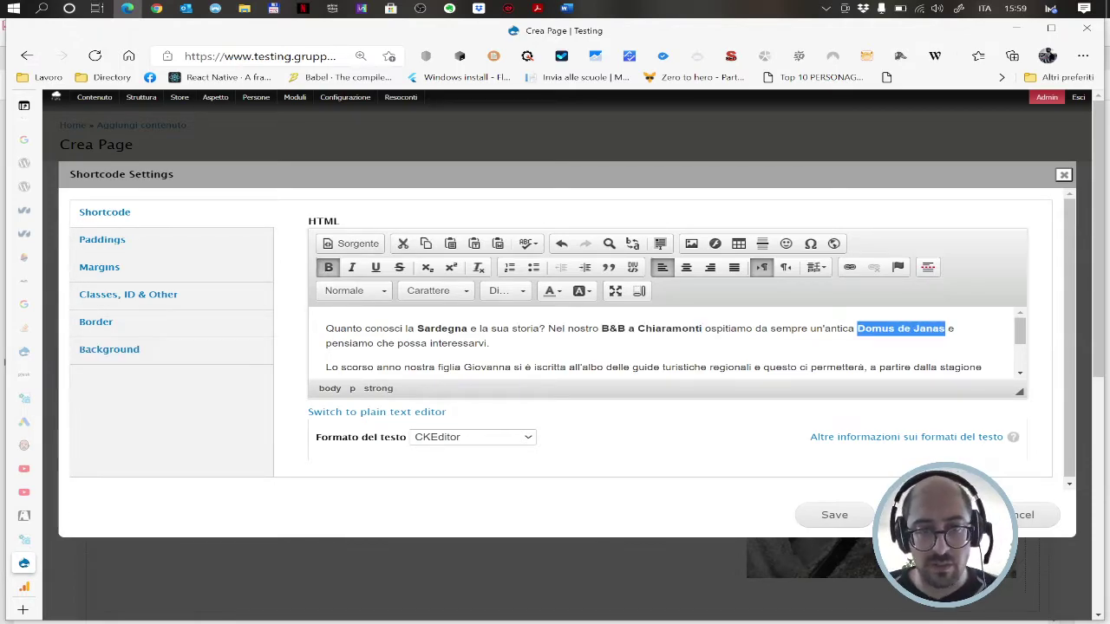
- Make "guide turistiche" bold in the second paragraph
scroll(664, 343, down, 1)
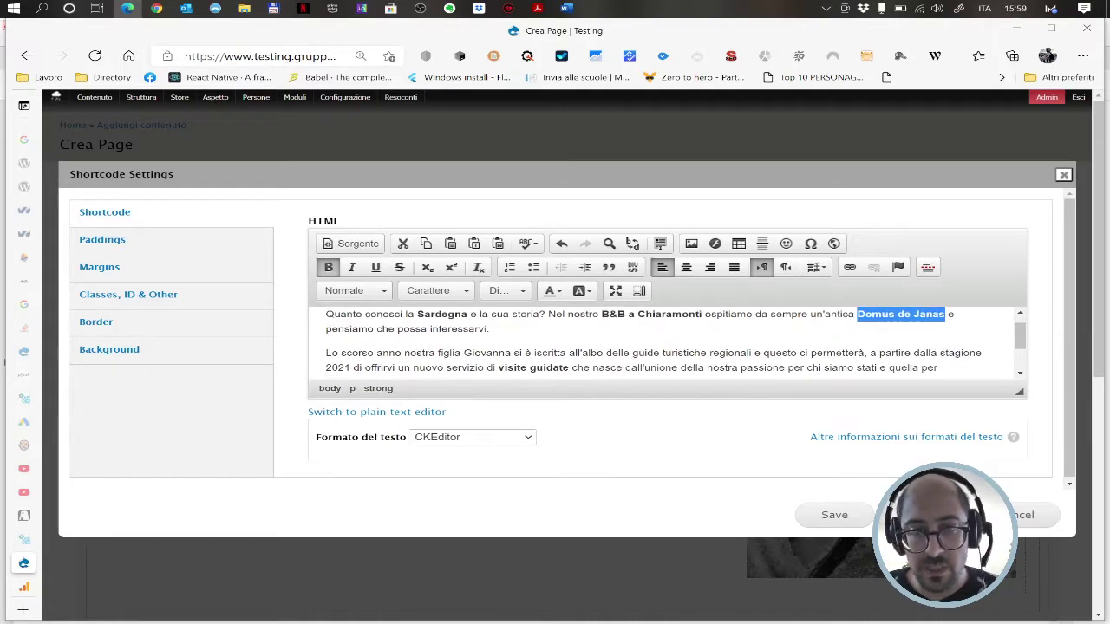
double_click(647, 353)
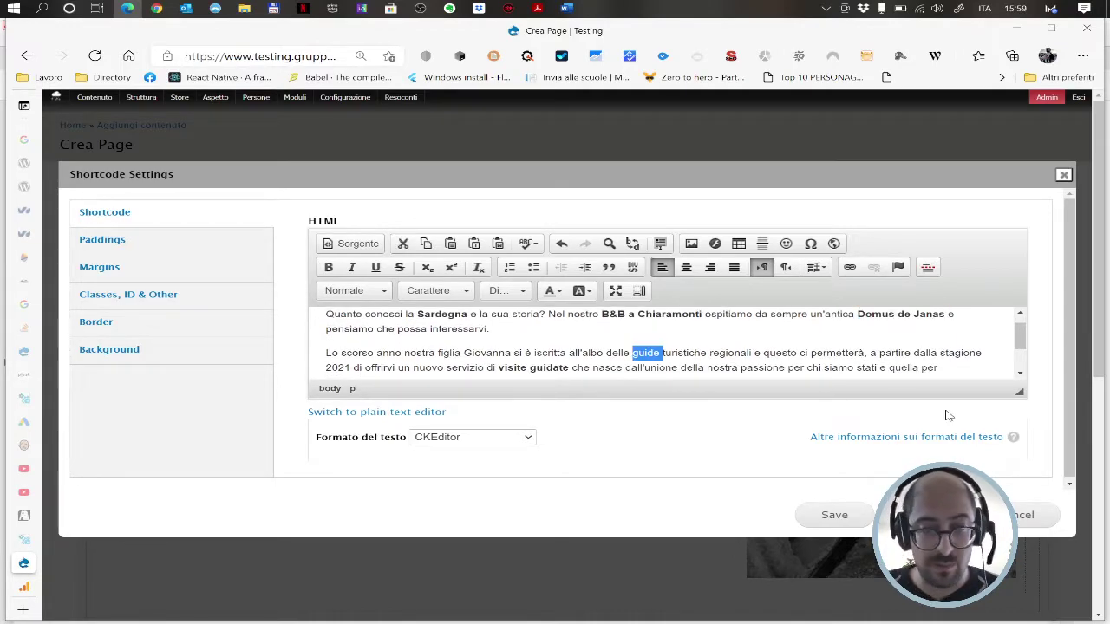
shift+click(707, 353)
key(ctrl+b)
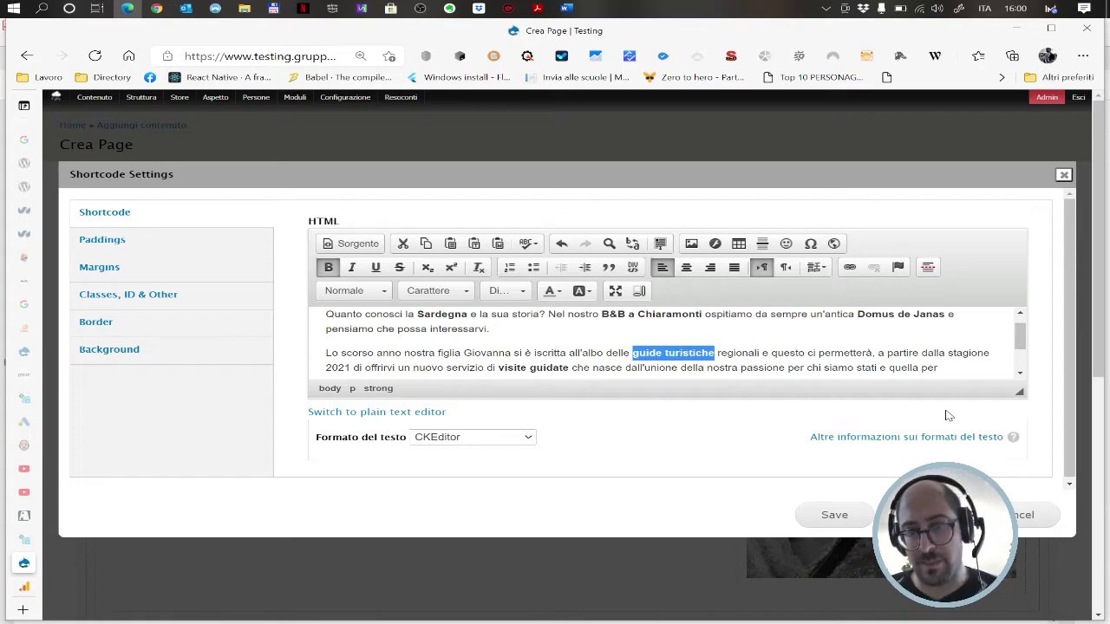
- Check the end of the text and save the HTML shortcode settings
scroll(664, 343, down, 1)
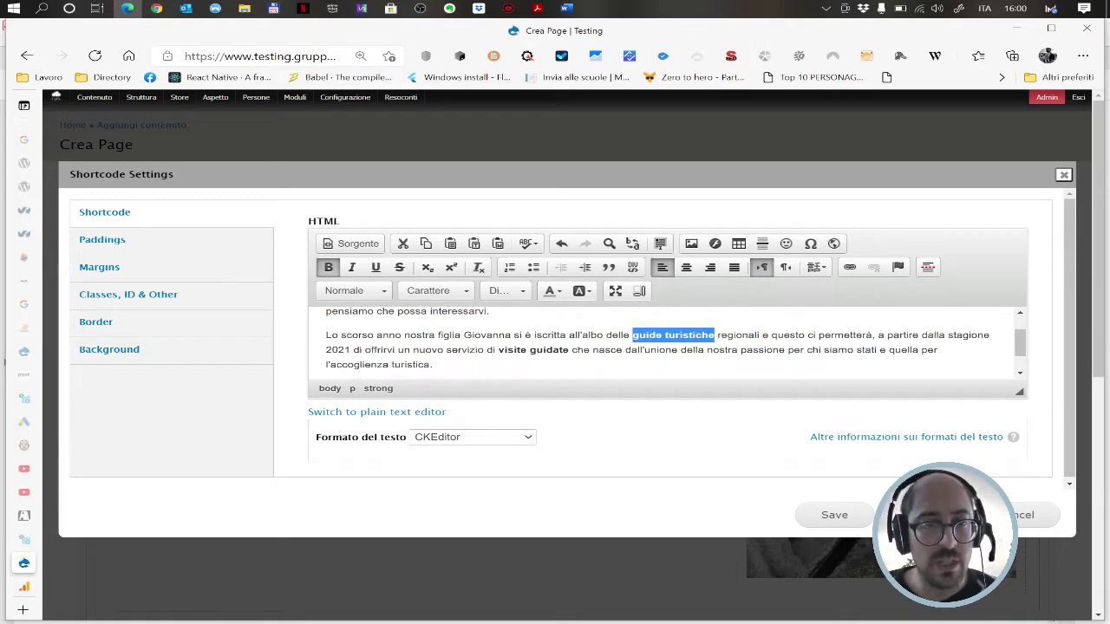
scroll(663, 342, down, 1)
scroll(664, 343, down, 1)
click(643, 382)
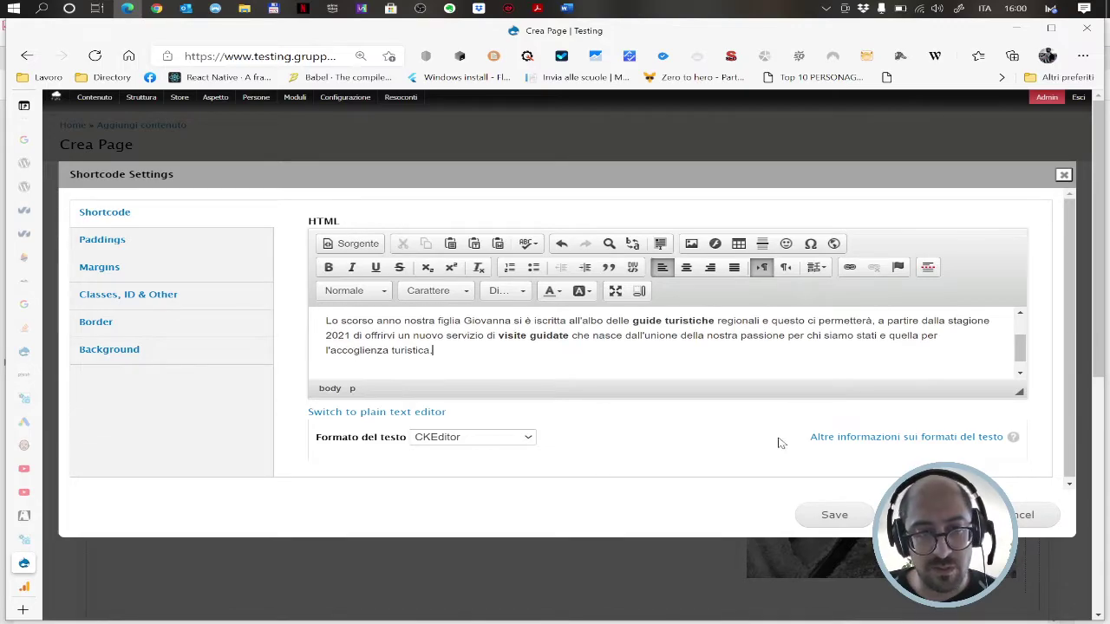
click(828, 514)
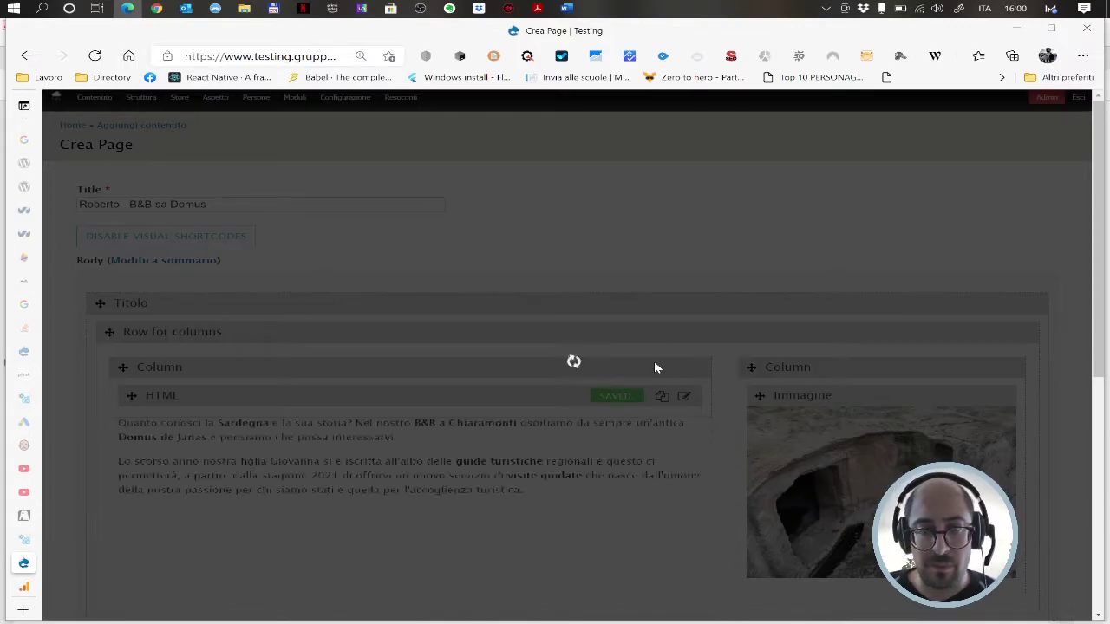
- Add a Titolo shortcode below the existing row and set its size to H2
scroll(434, 416, down, 4)
scroll(693, 416, up, 2)
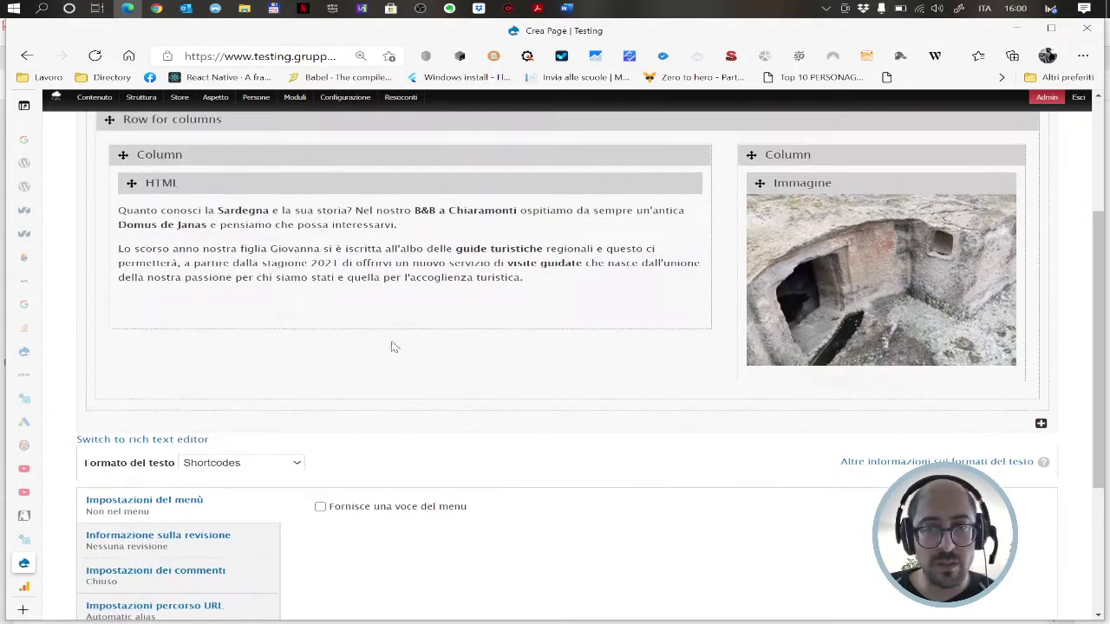
click(1040, 424)
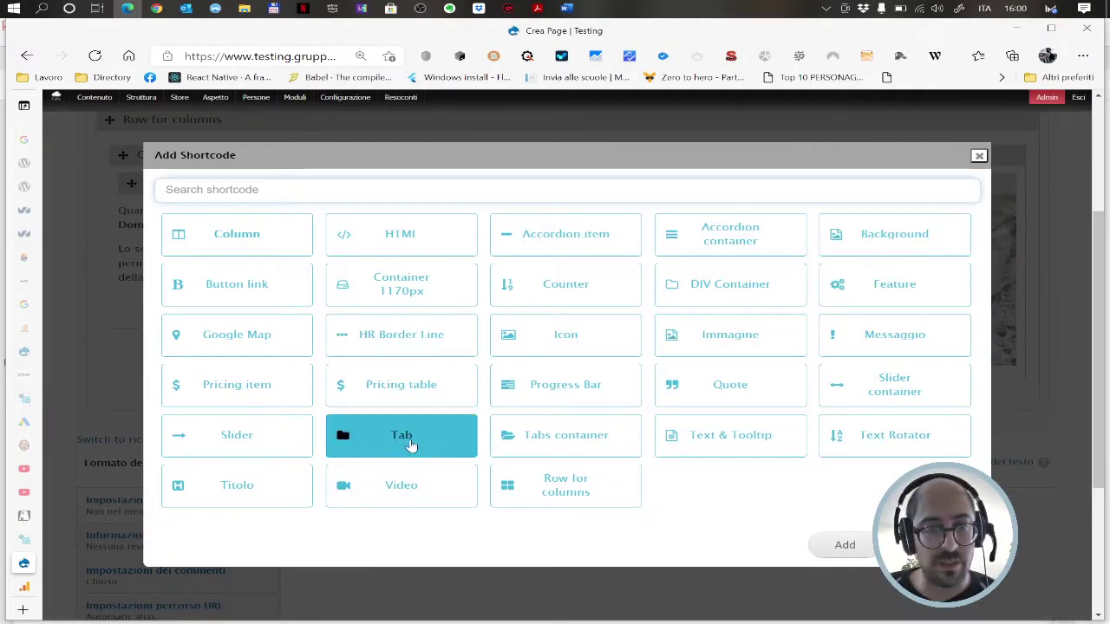
click(230, 484)
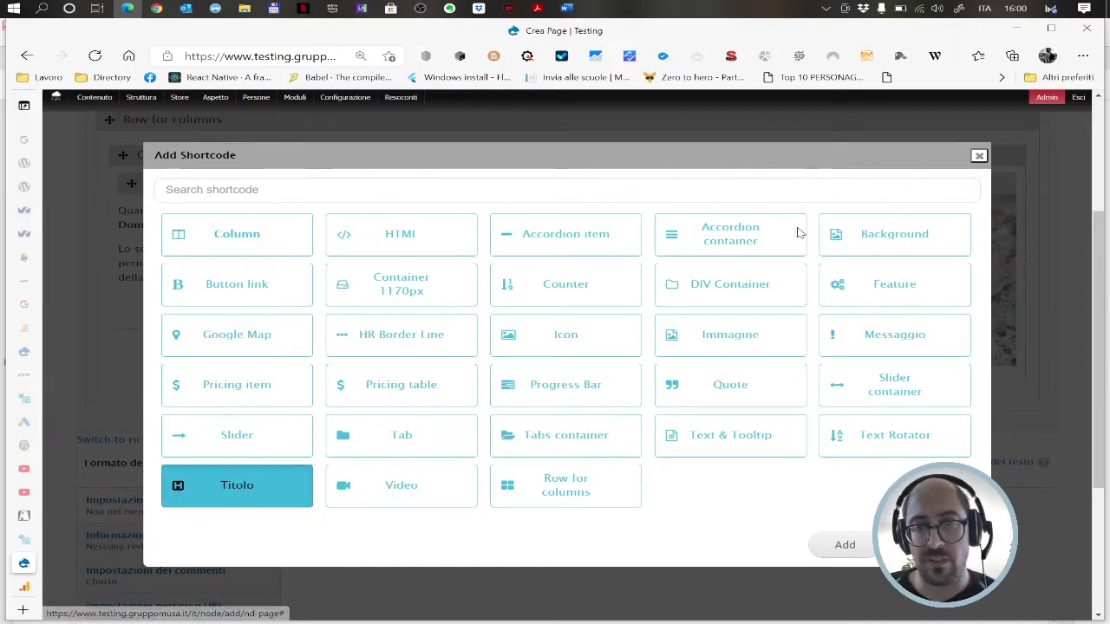
click(845, 544)
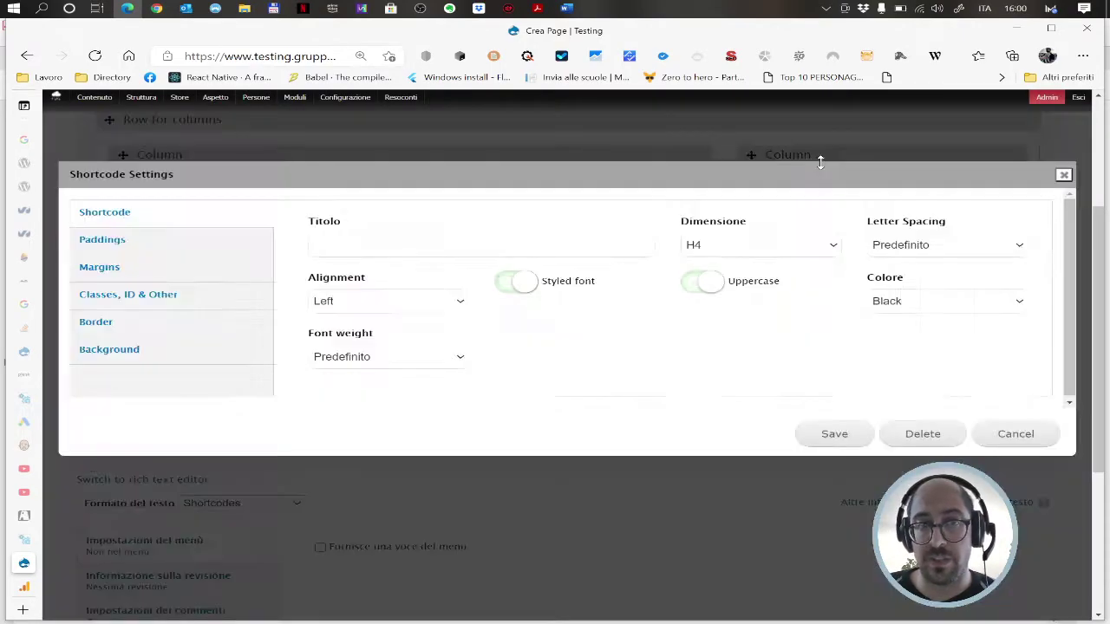
click(749, 245)
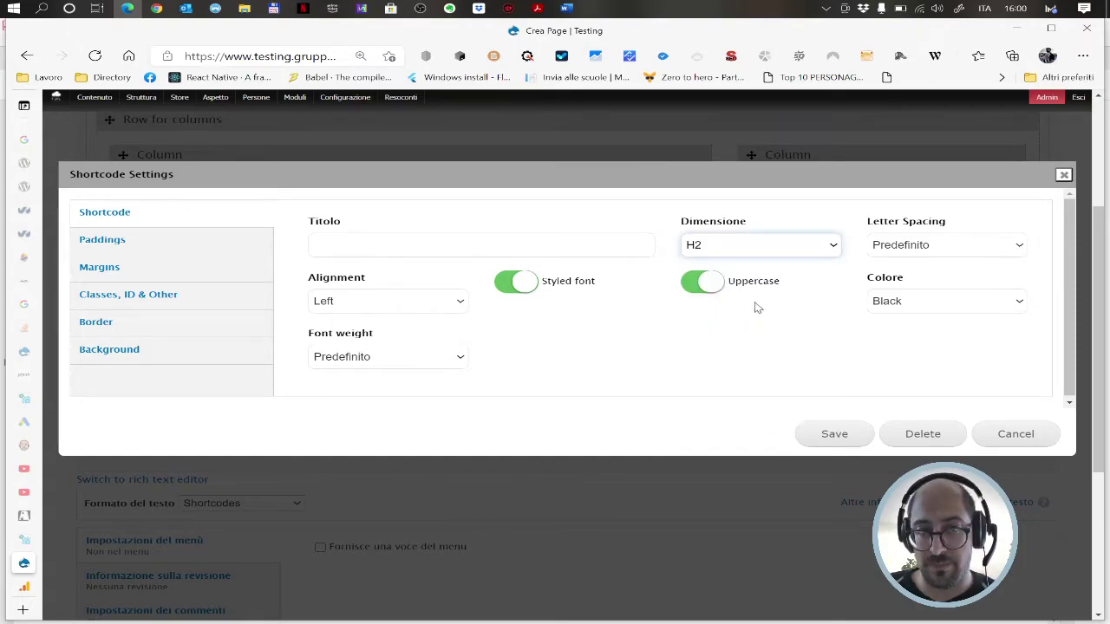
click(481, 245)
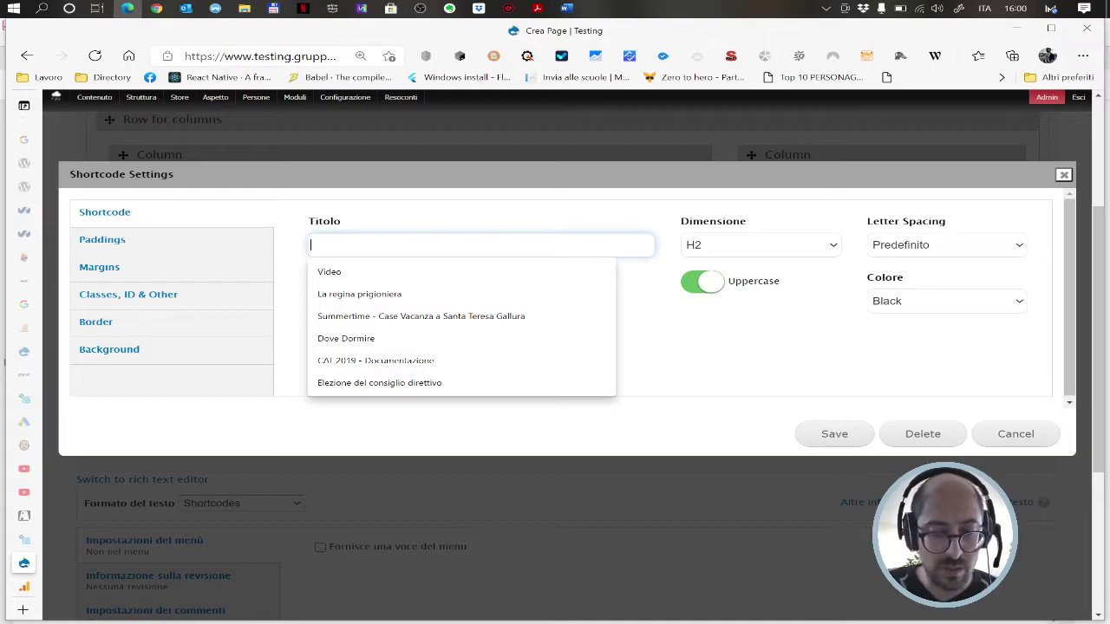
- Enter "Visite Guidate alla nostra Domus a Chiaramonti" as the H2 heading text and save the shortcode
text(Visi)
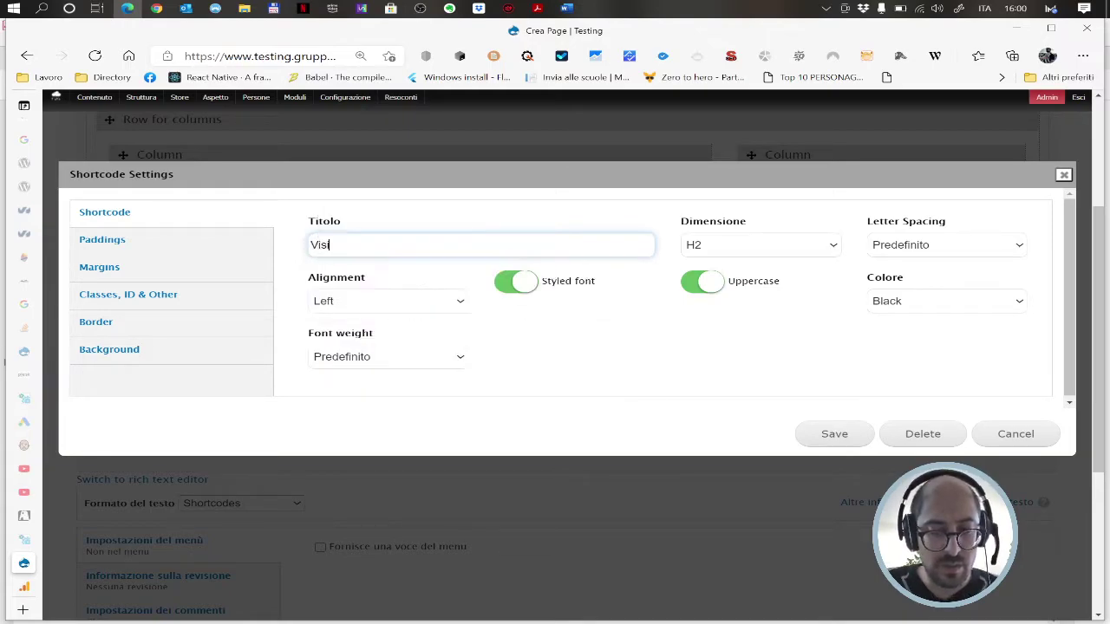
text(te Guidate )
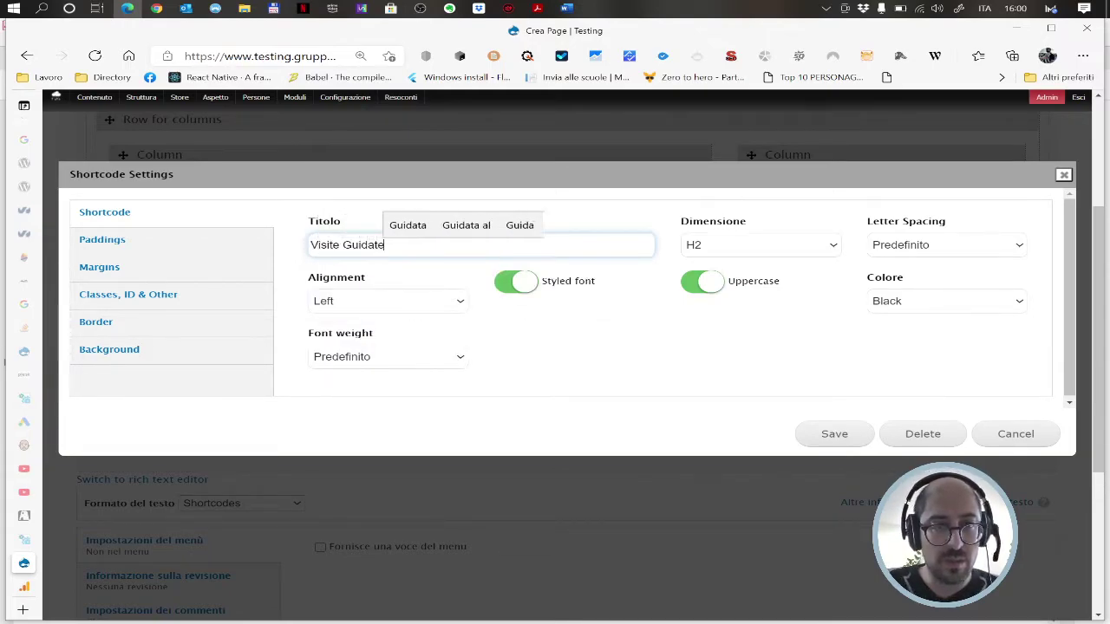
text(alla)
key(BackSpace)
text(Chi)
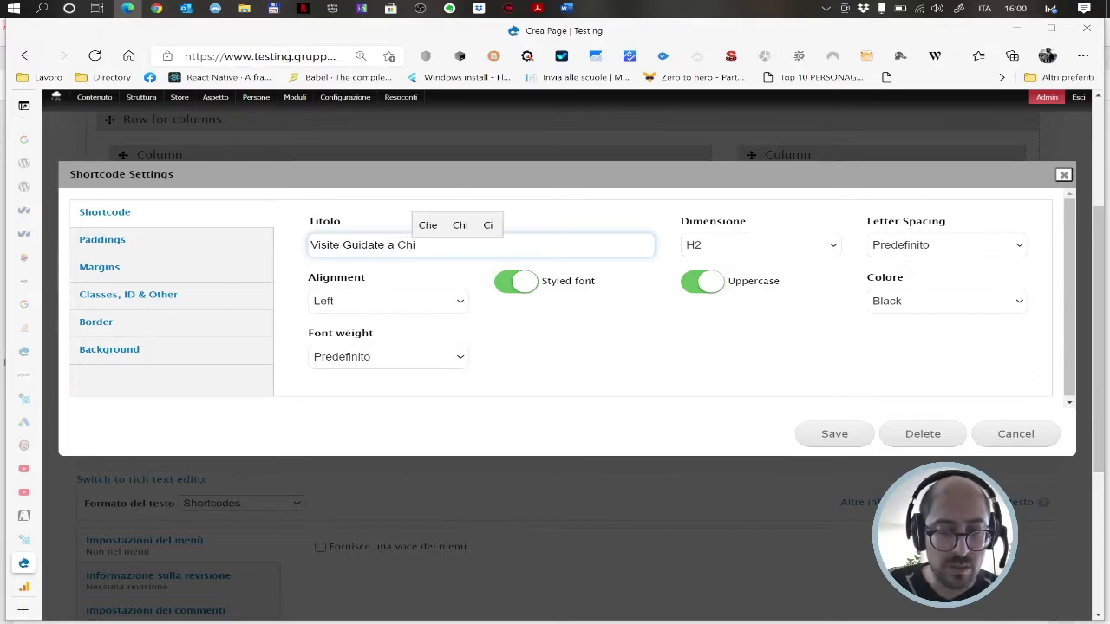
text(aramonti)
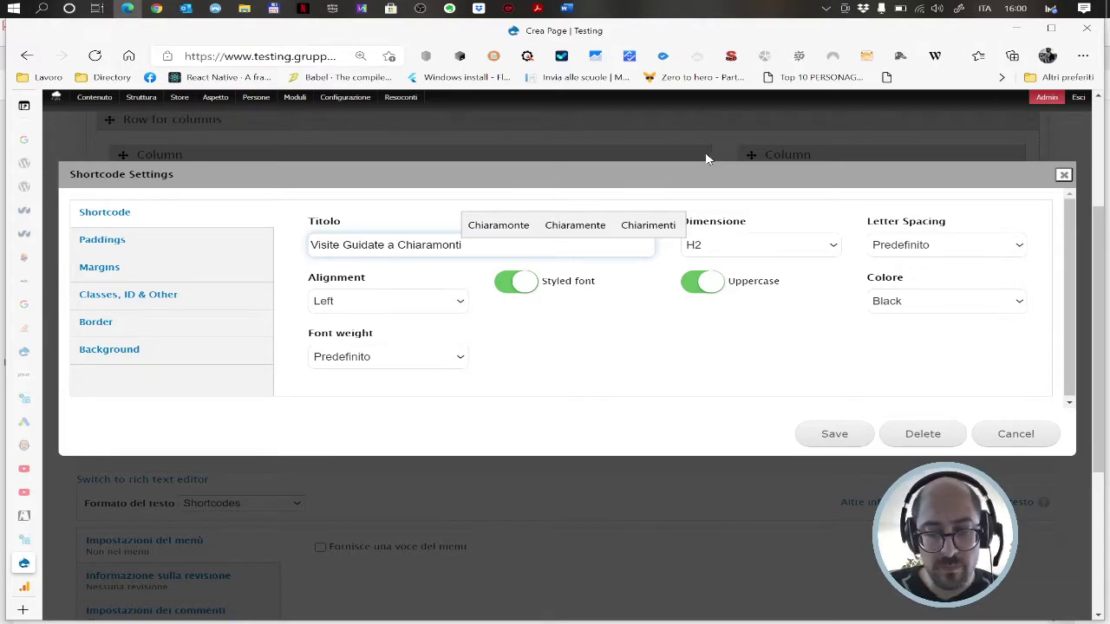
text(lla Domus a)
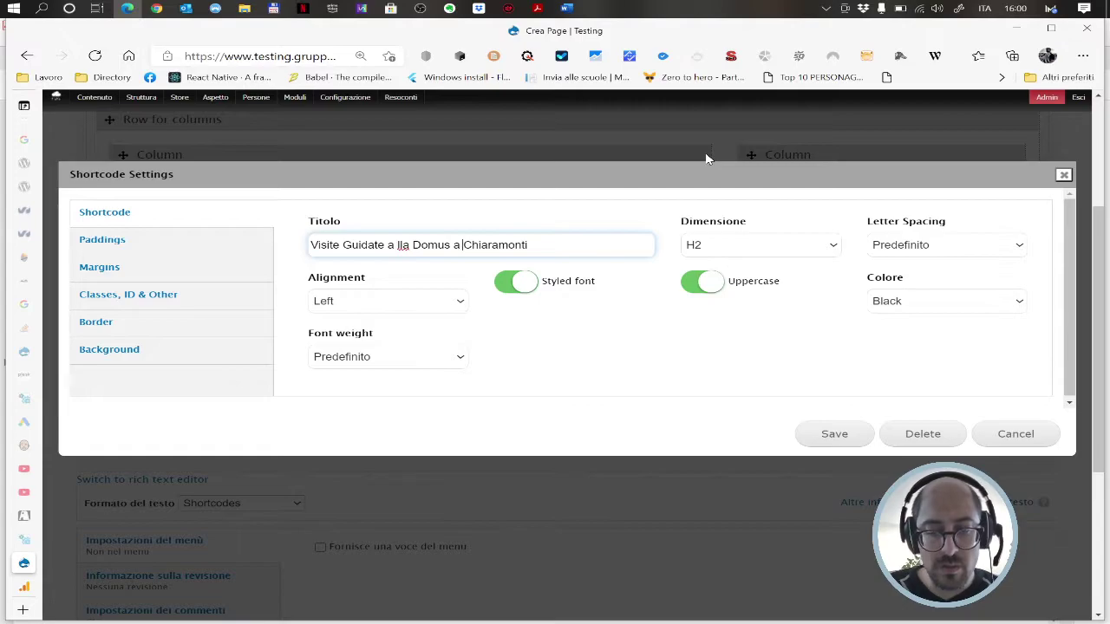
key(BackSpace)
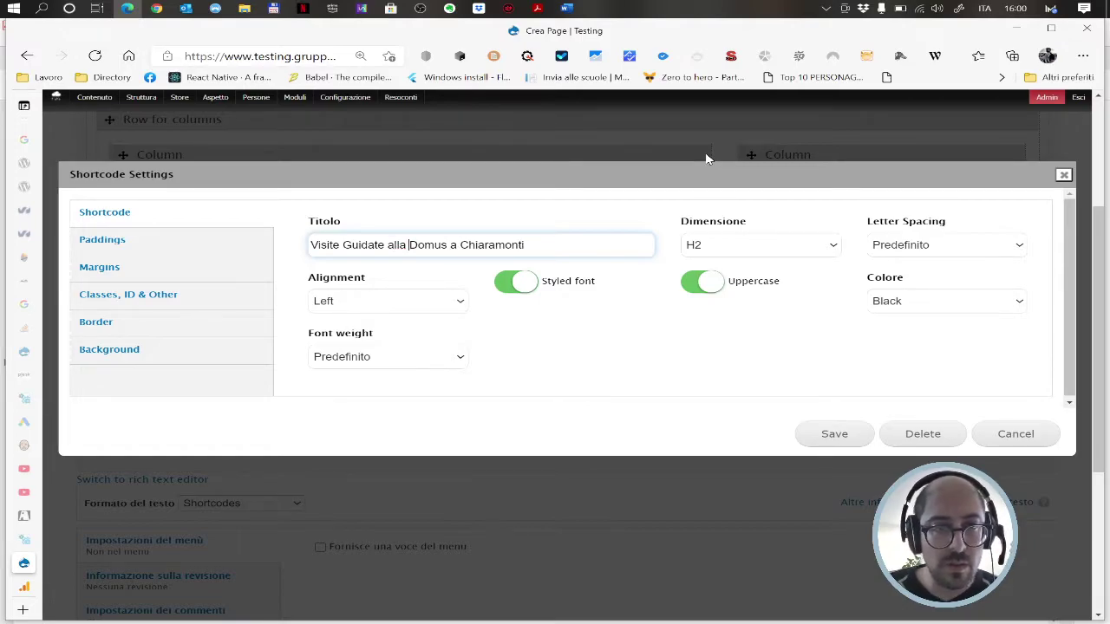
text(nostra)
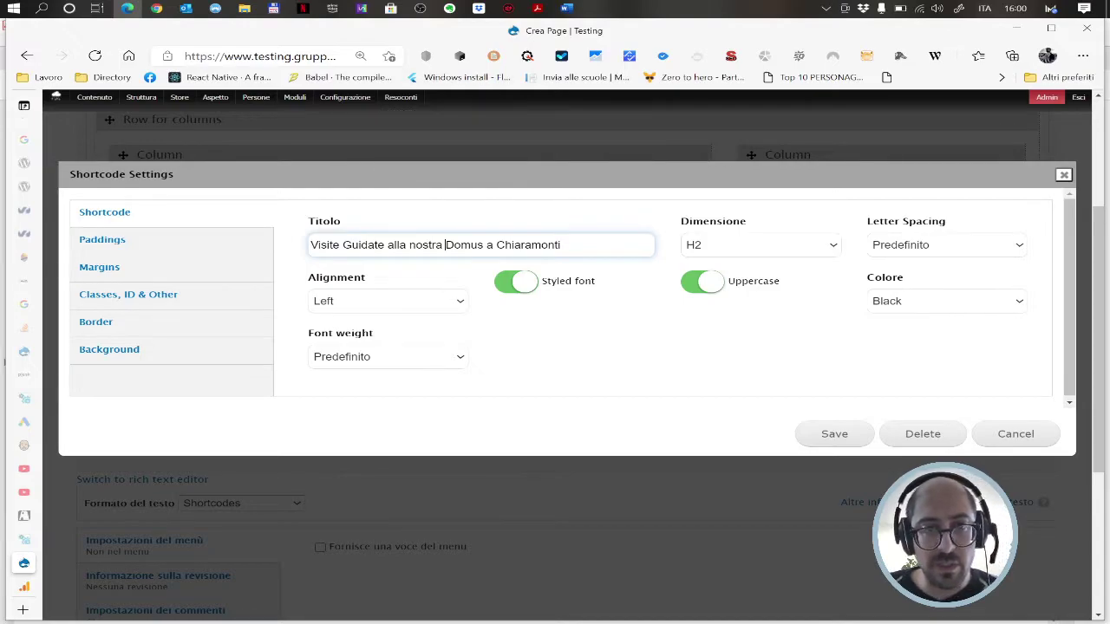
click(848, 441)
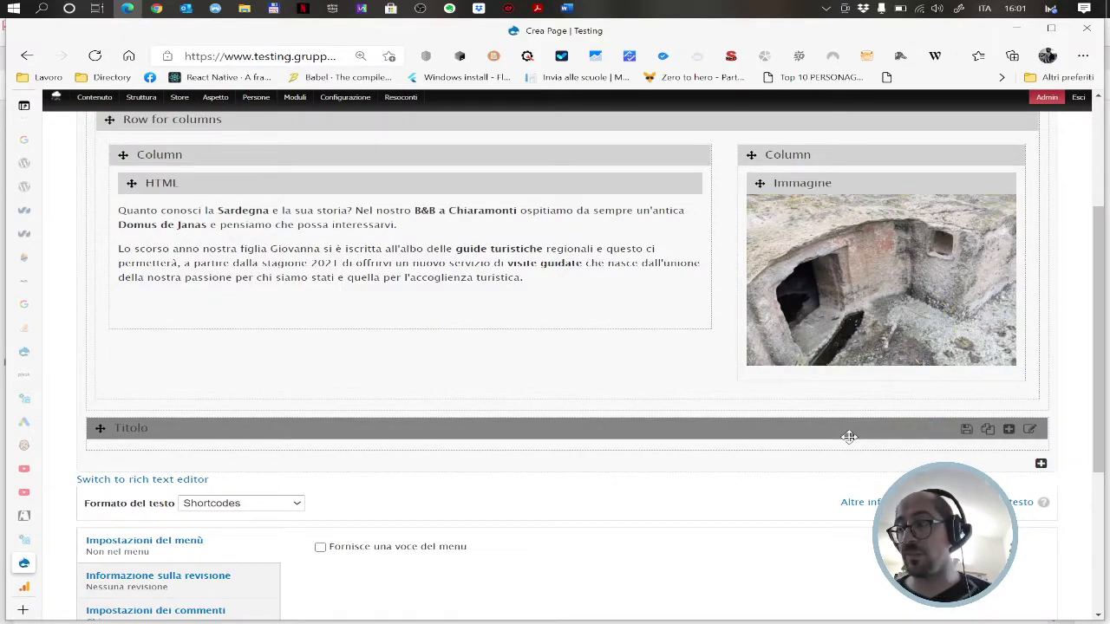
- Check the chosen keywords in the Word document, and add a Row for columns below the H2 heading with left and right padding of 15
click(567, 8)
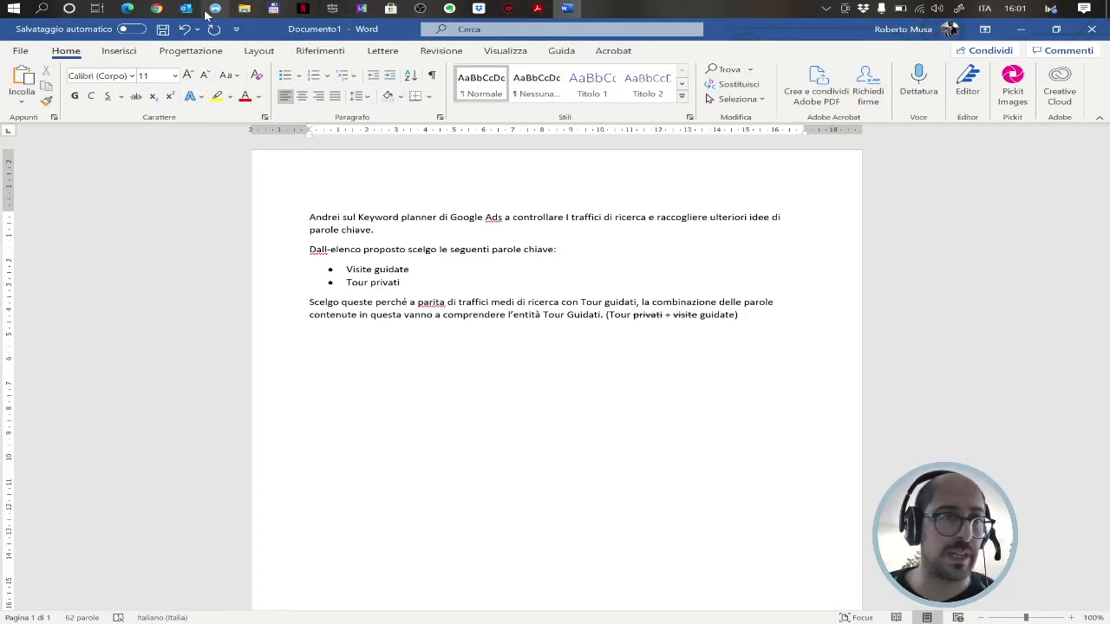
click(127, 9)
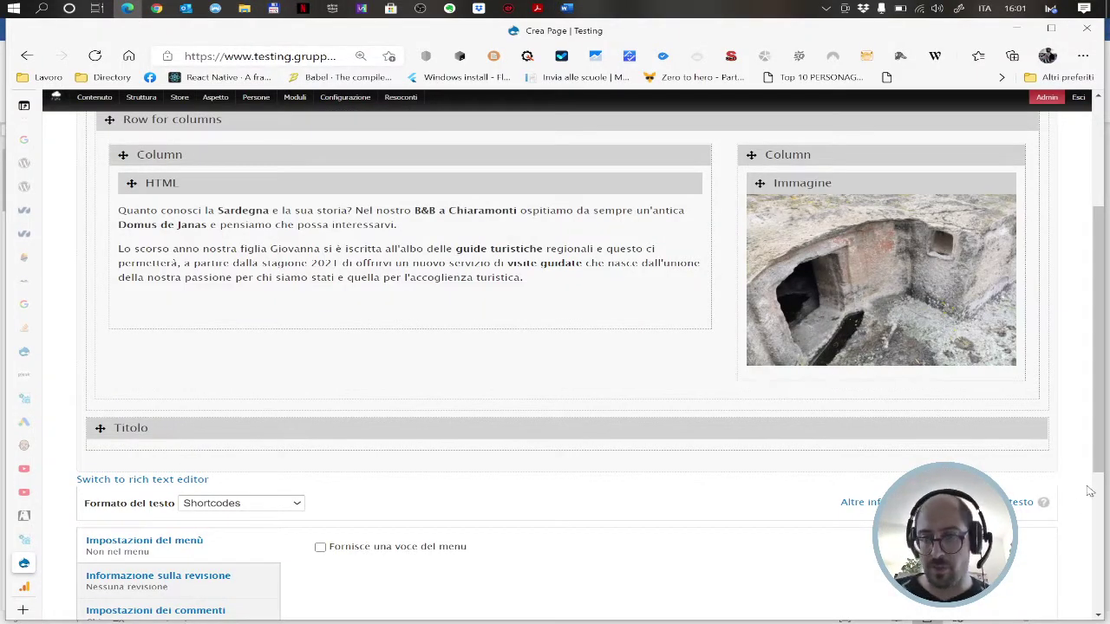
click(1041, 465)
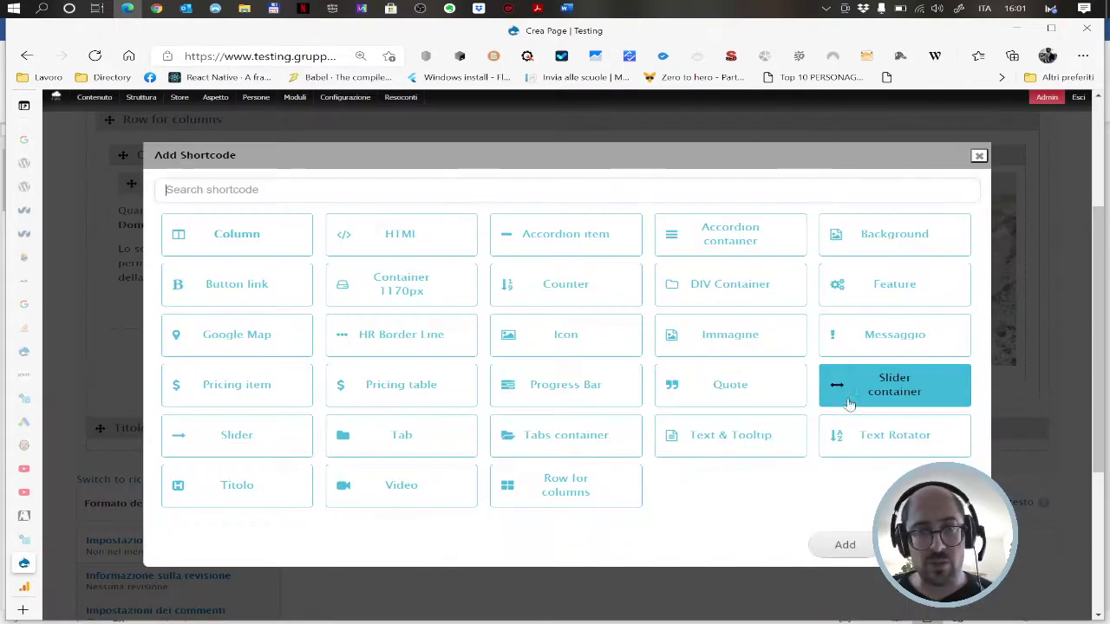
click(565, 485)
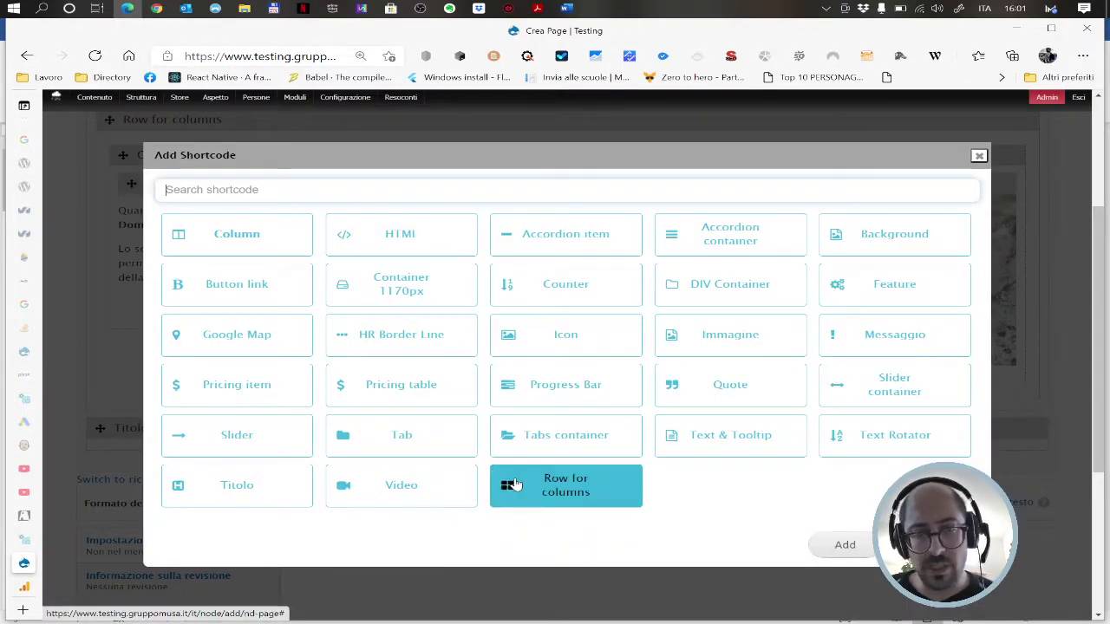
click(840, 544)
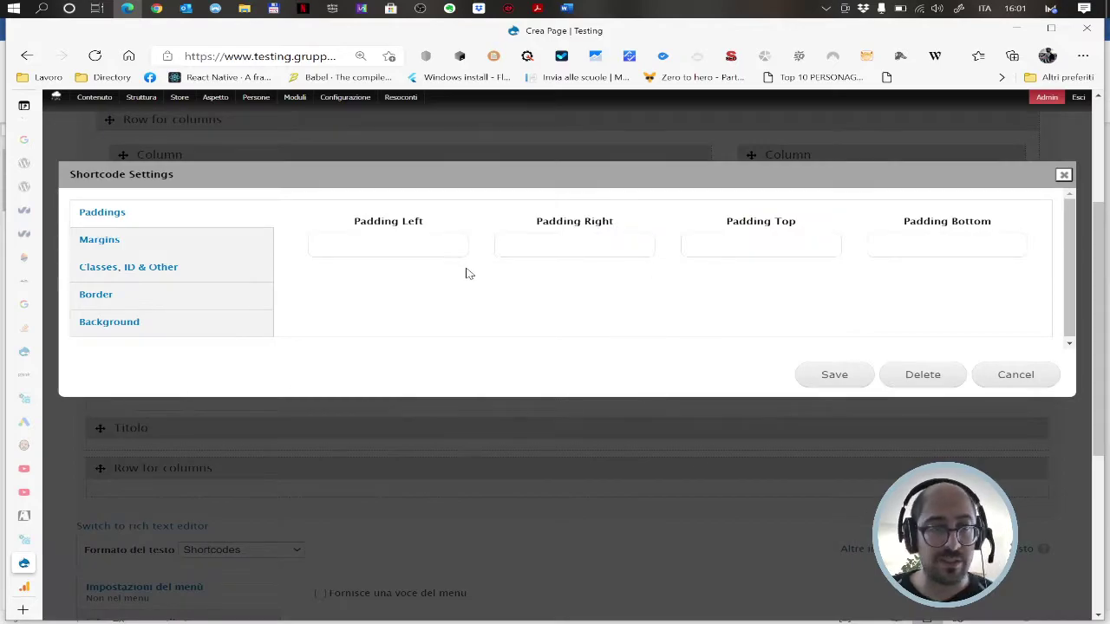
click(389, 245)
text(15)
key(Tab)
text(15)
click(824, 380)
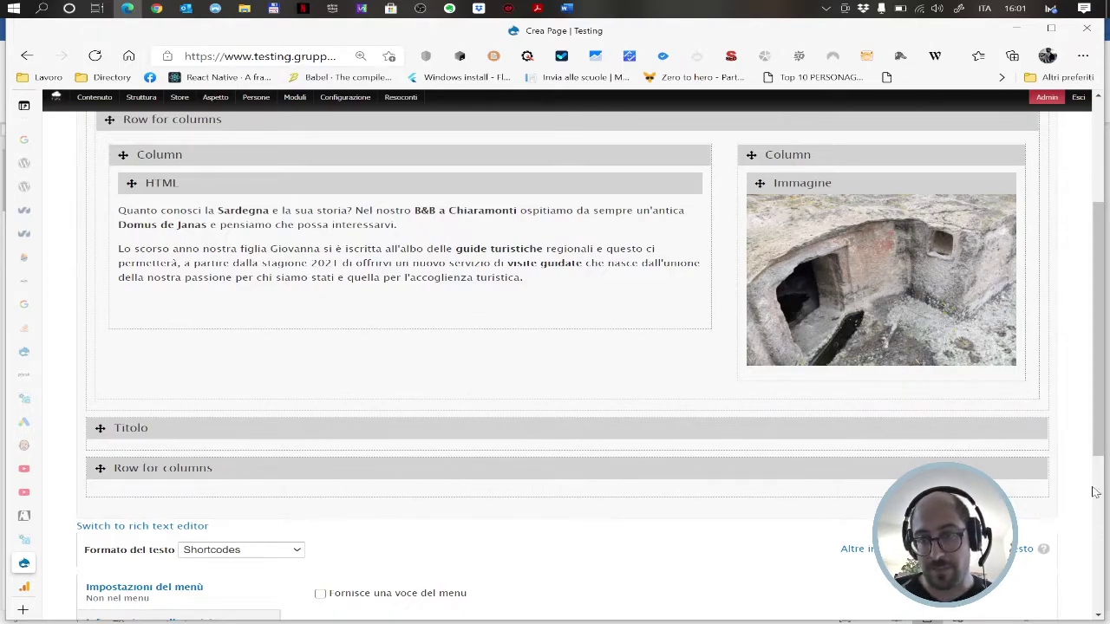
- Add a Column to the new row with widths of 12 on phone, 6 on tablet and 4 on laptop
mouse_move(1001, 470)
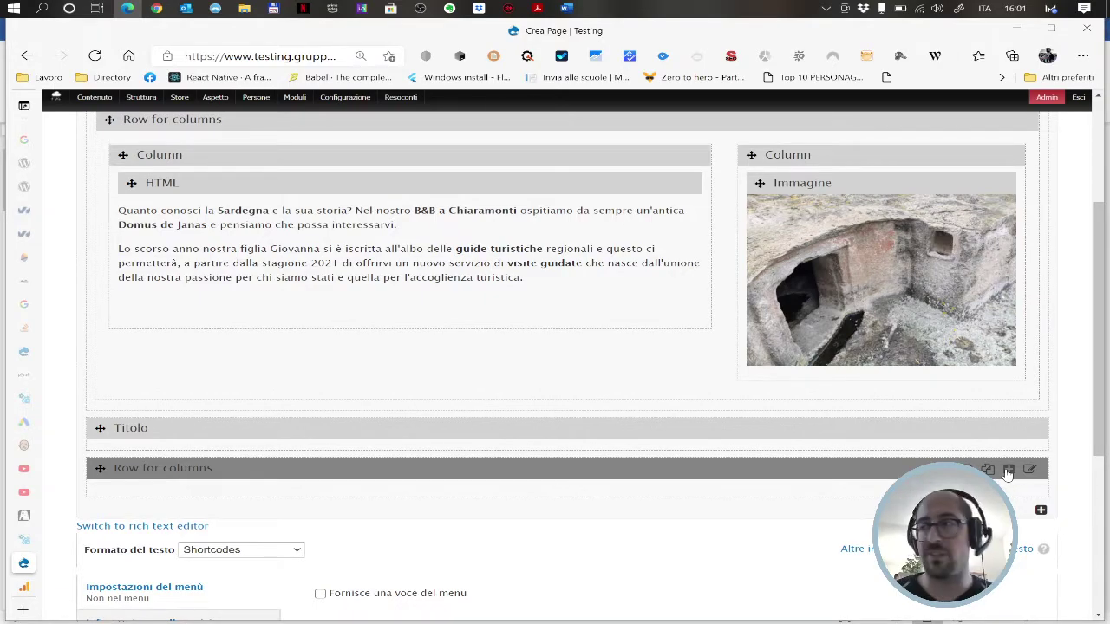
click(1006, 470)
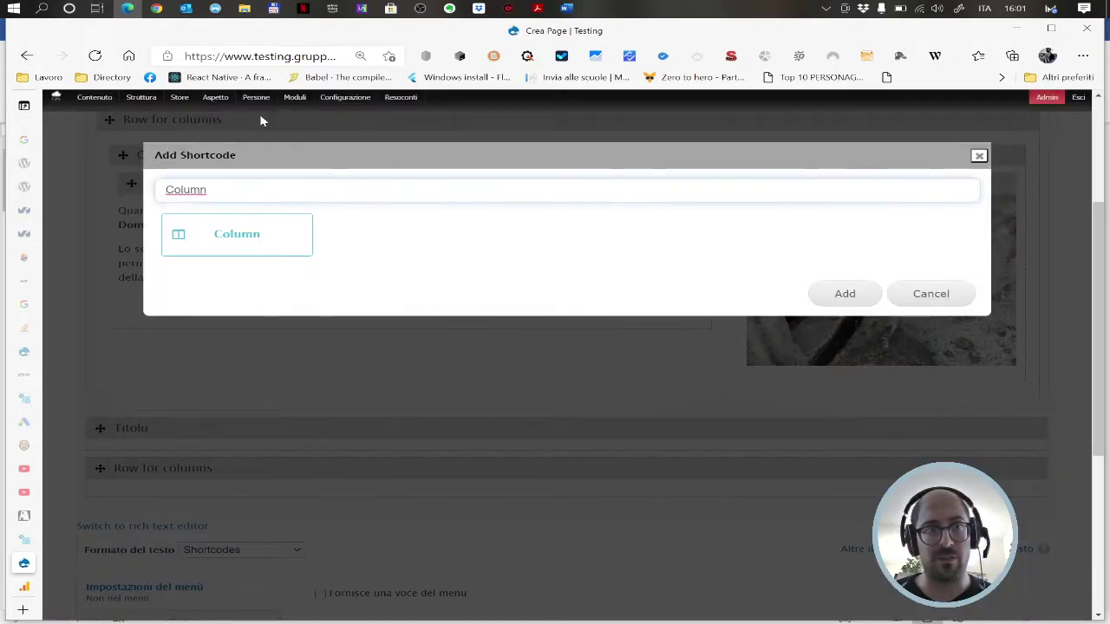
click(236, 233)
click(843, 296)
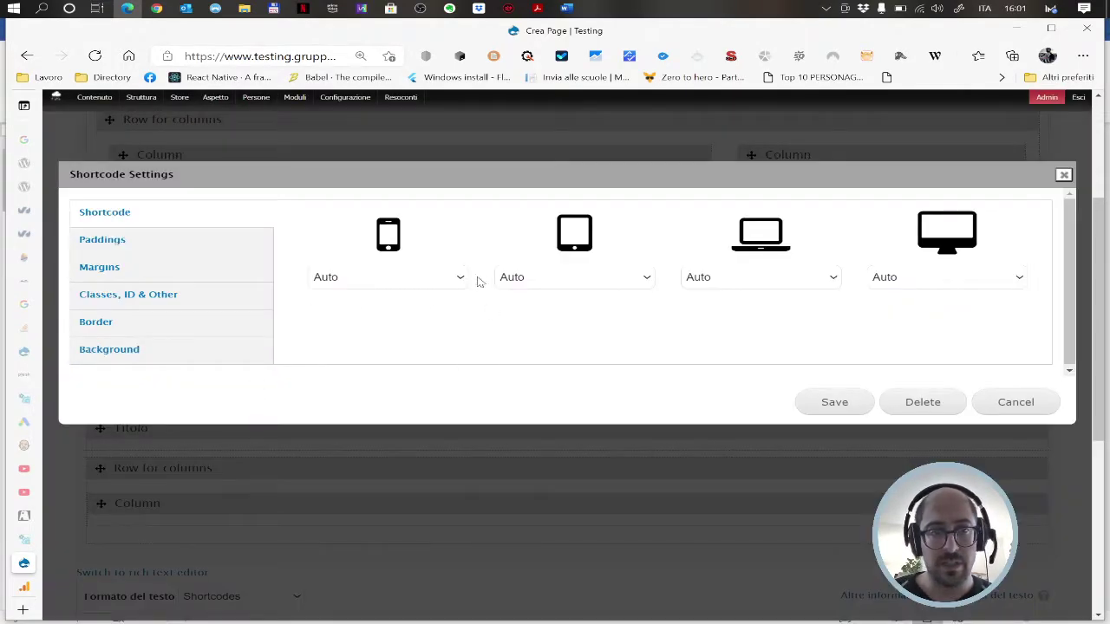
click(362, 277)
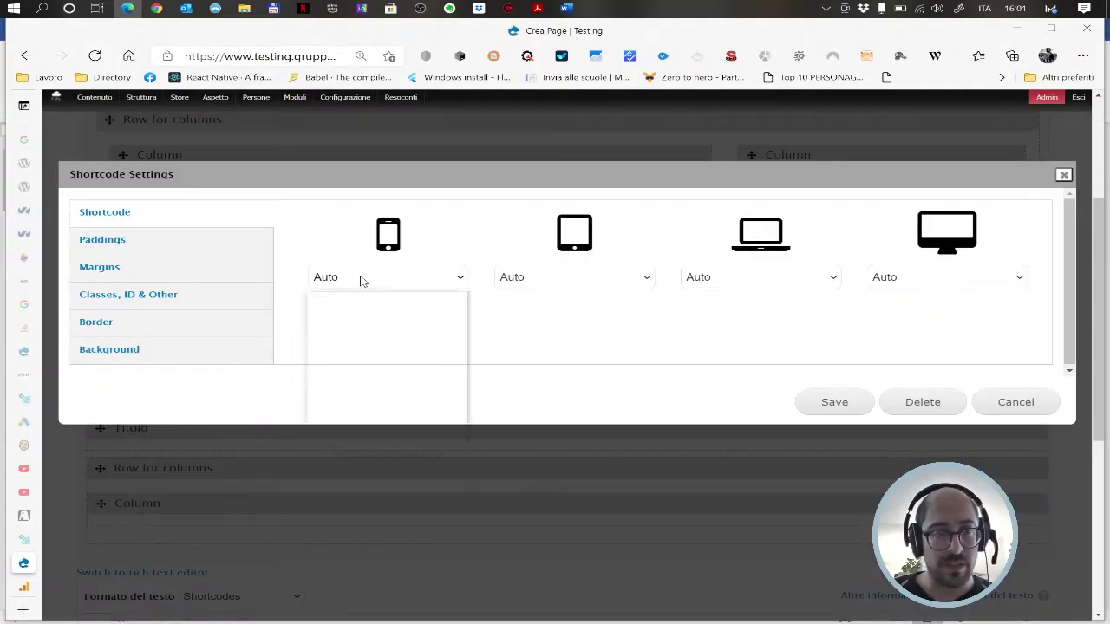
click(321, 447)
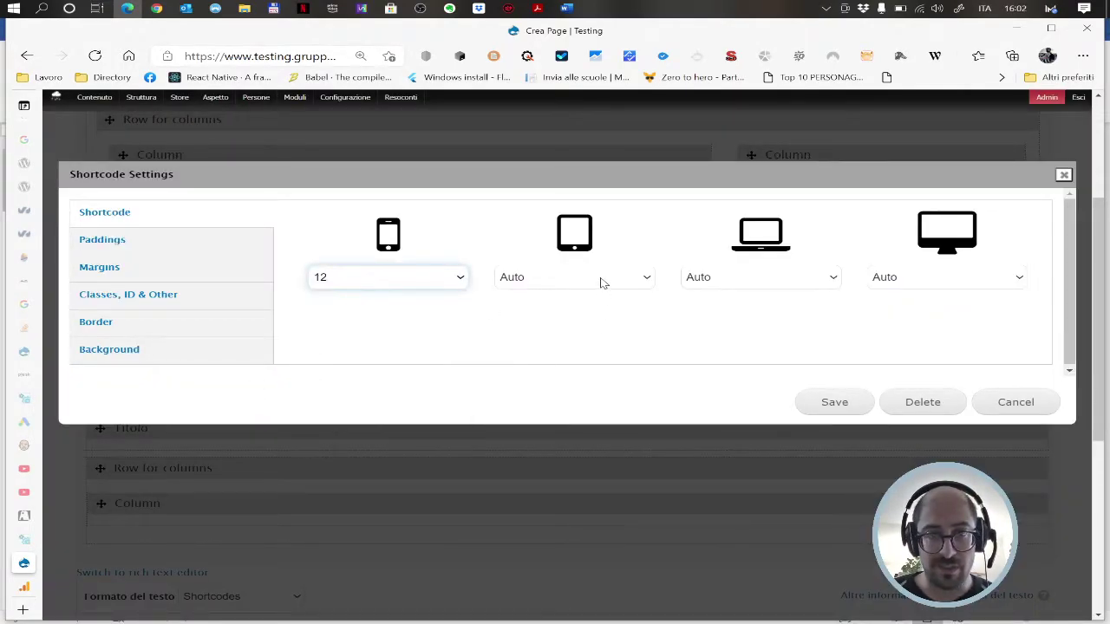
click(599, 279)
click(530, 372)
click(714, 274)
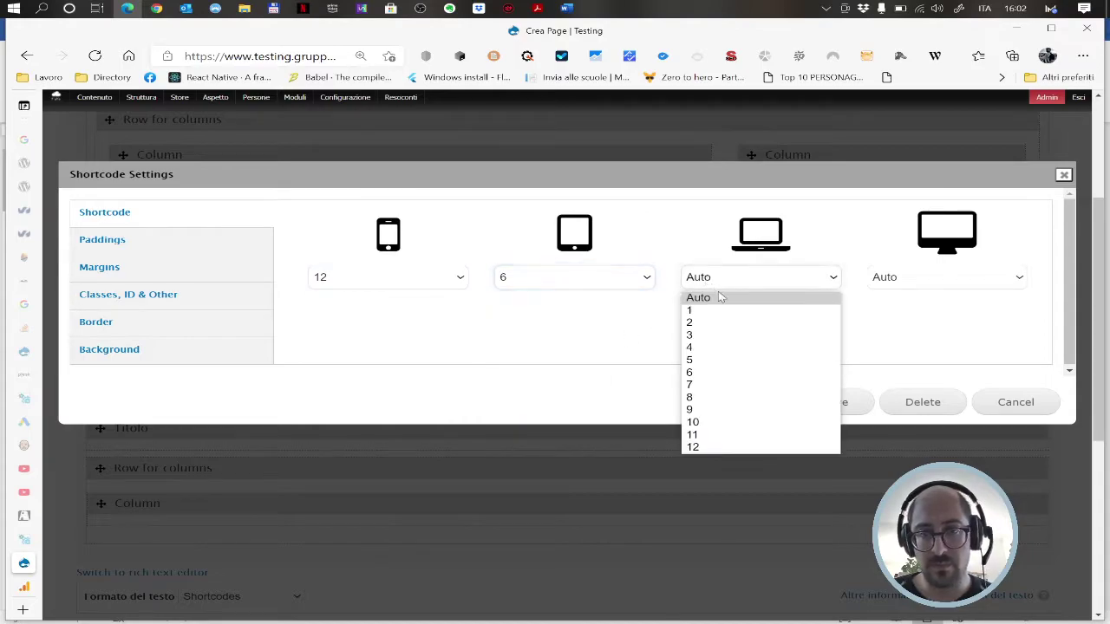
click(716, 351)
click(834, 403)
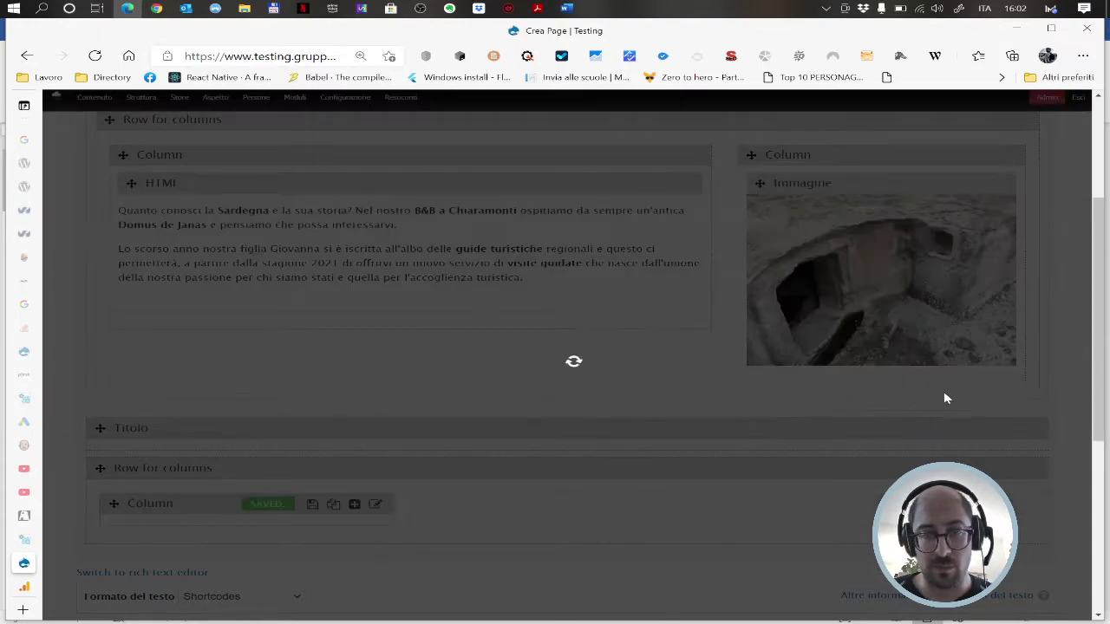
- Add a second Column to the new row with widths of 12 on phone, 6 on tablet and 8 on laptop
scroll(852, 423, down, 2)
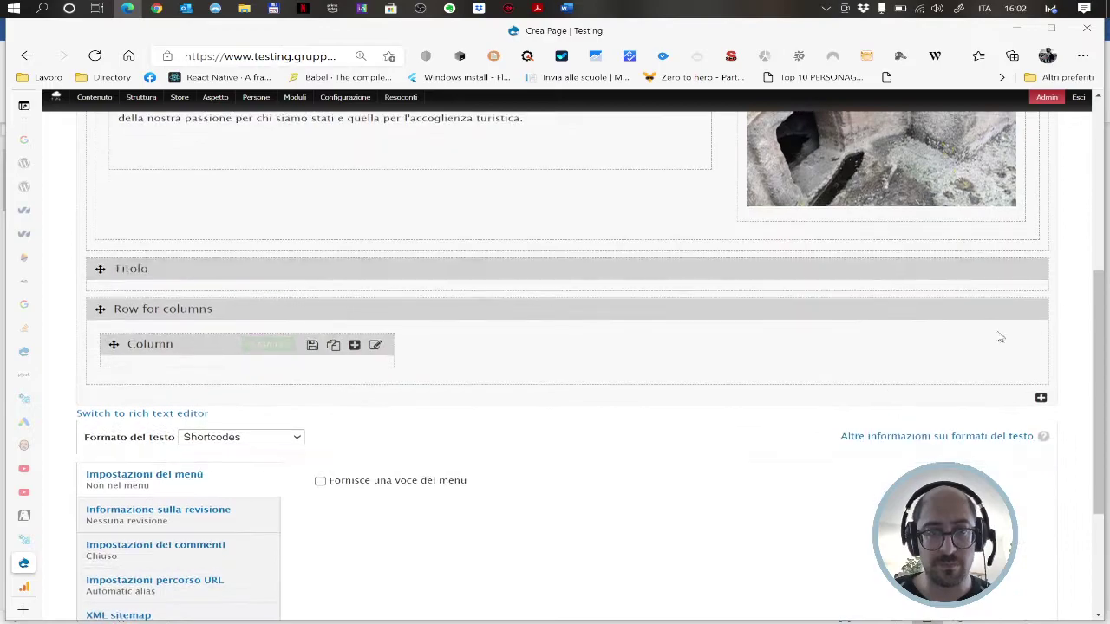
click(987, 310)
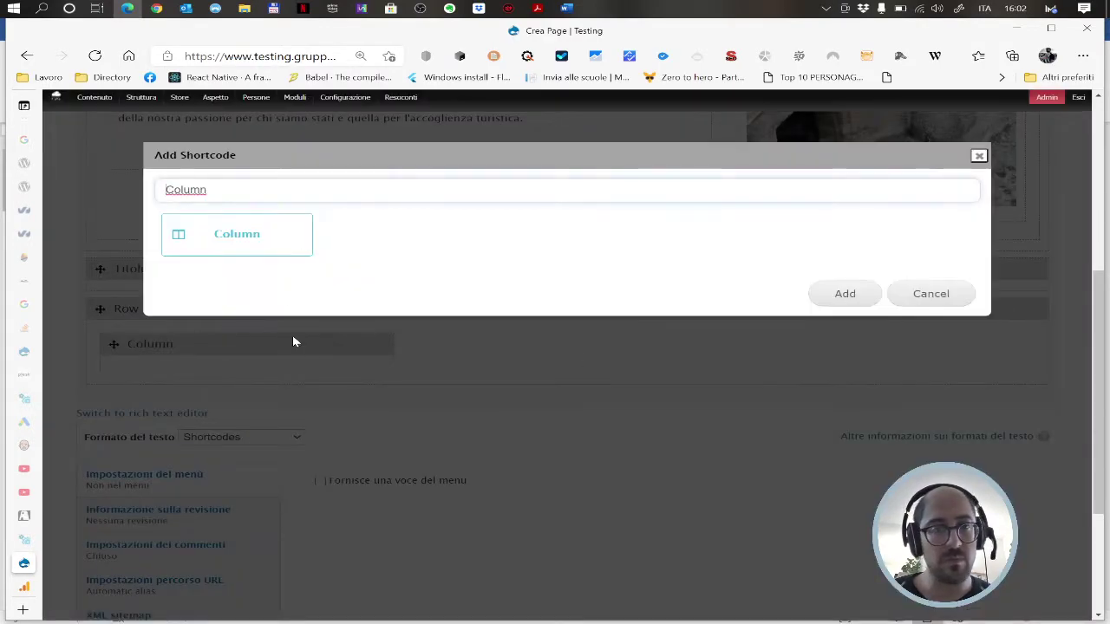
click(236, 233)
click(824, 293)
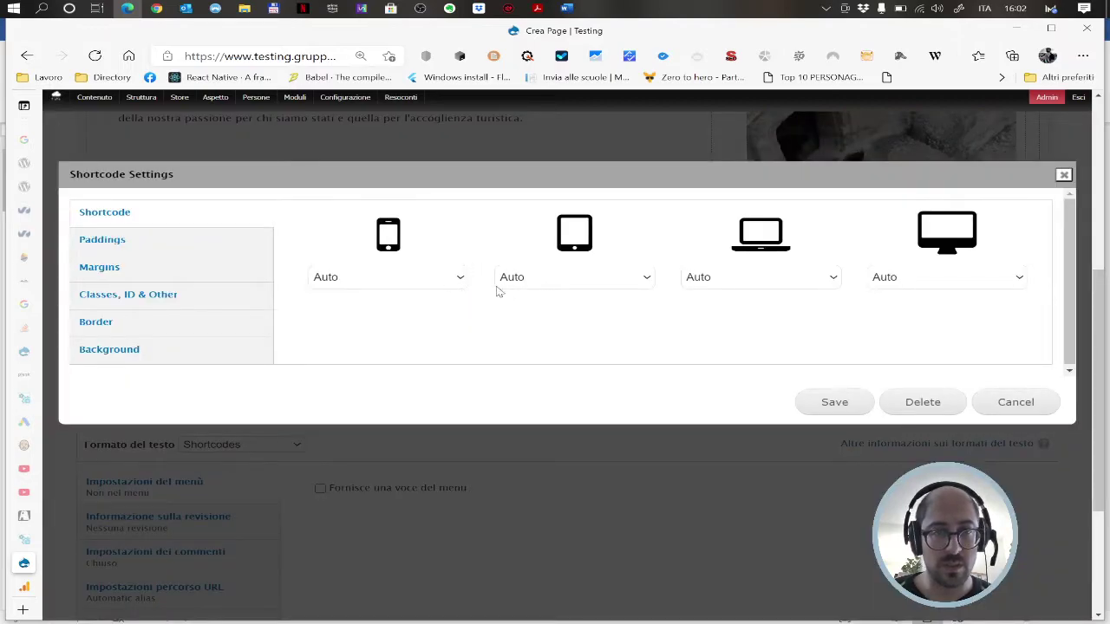
click(451, 280)
click(372, 449)
click(549, 279)
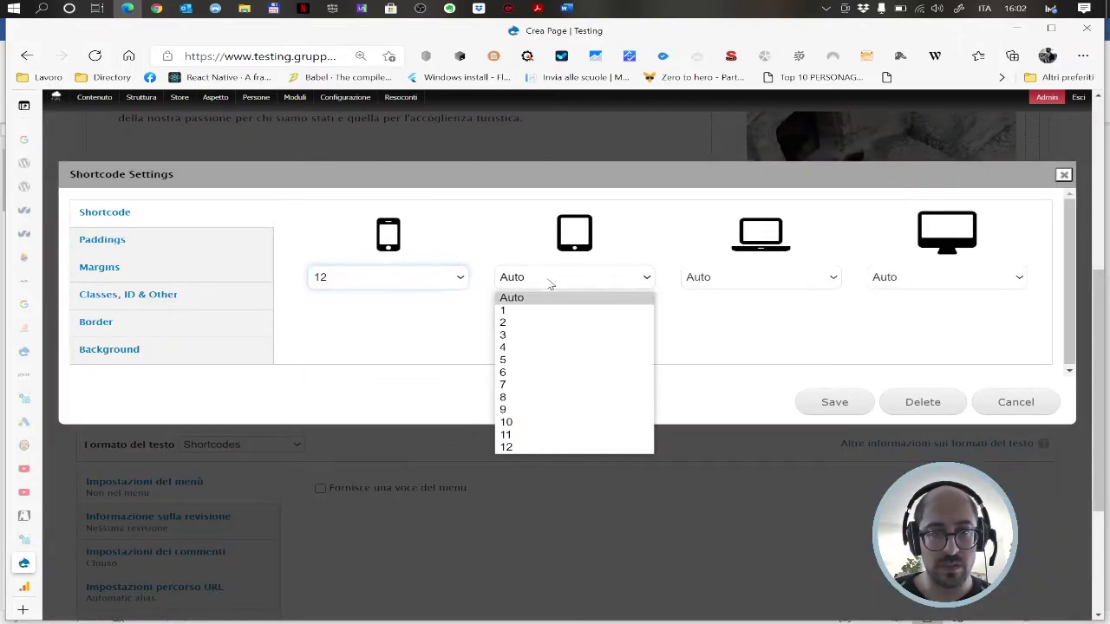
click(520, 372)
click(794, 275)
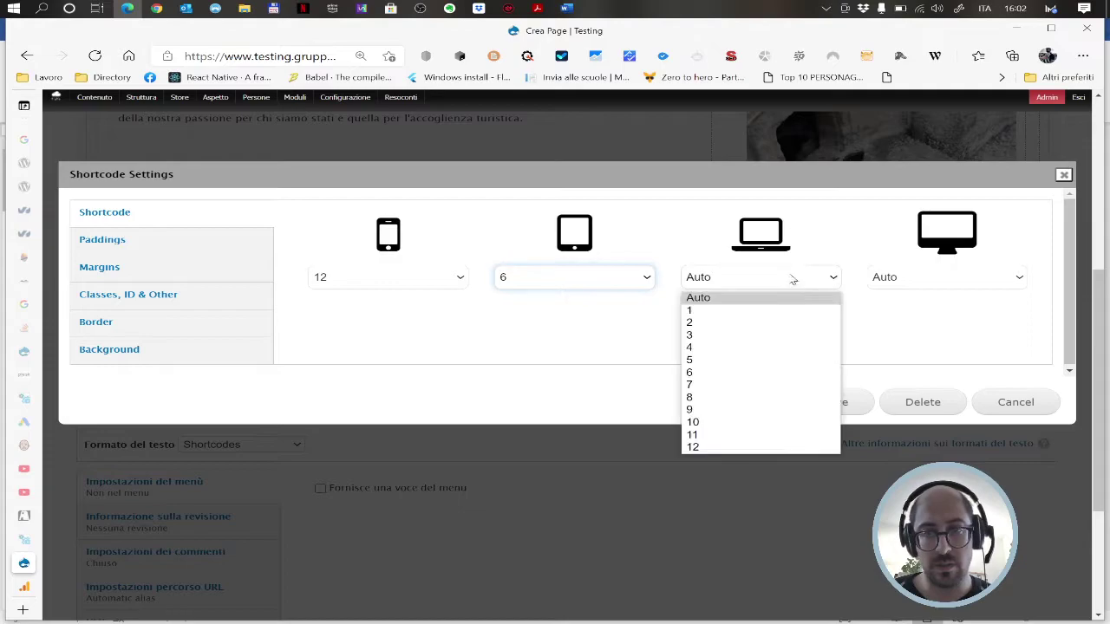
click(733, 399)
click(820, 404)
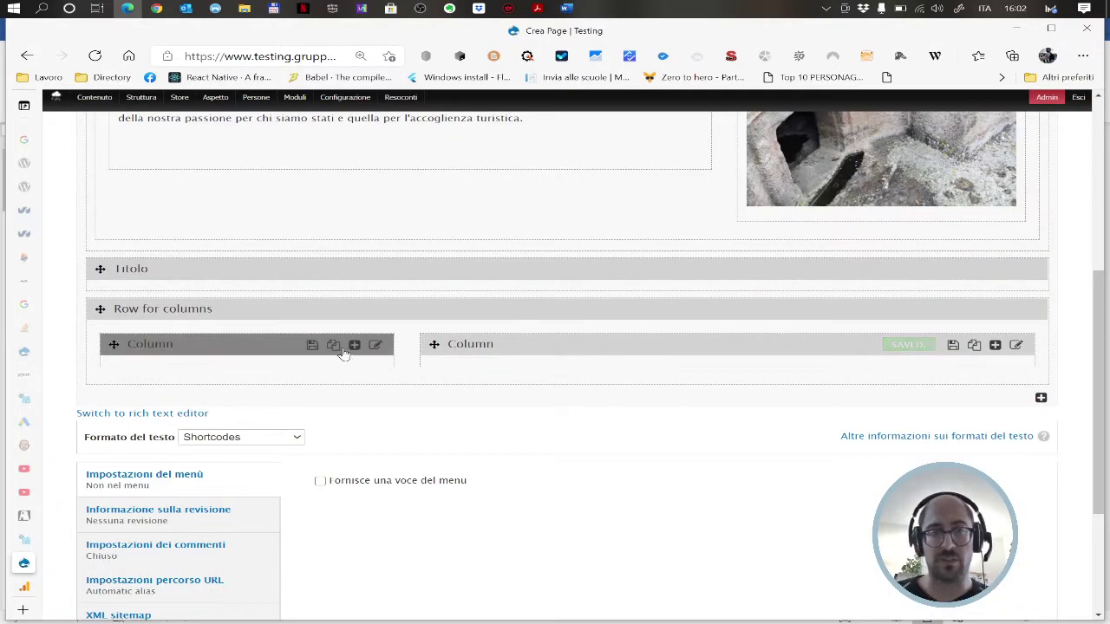
- Add an Immagine shortcode to the narrow column of the lower row, using the library image Domus de Janas 03
click(354, 345)
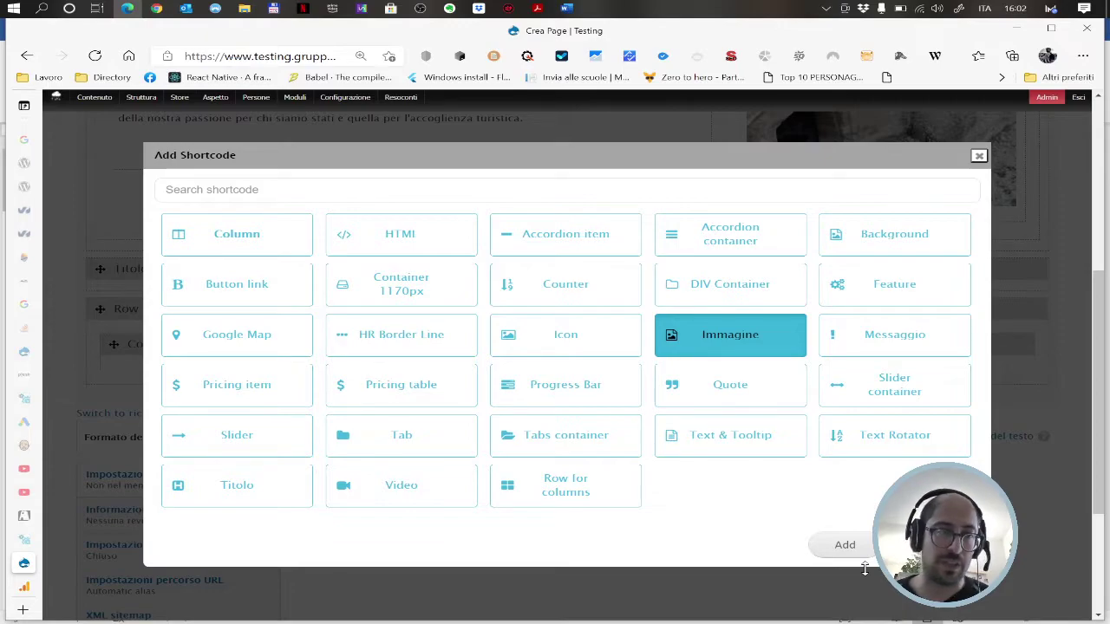
click(834, 545)
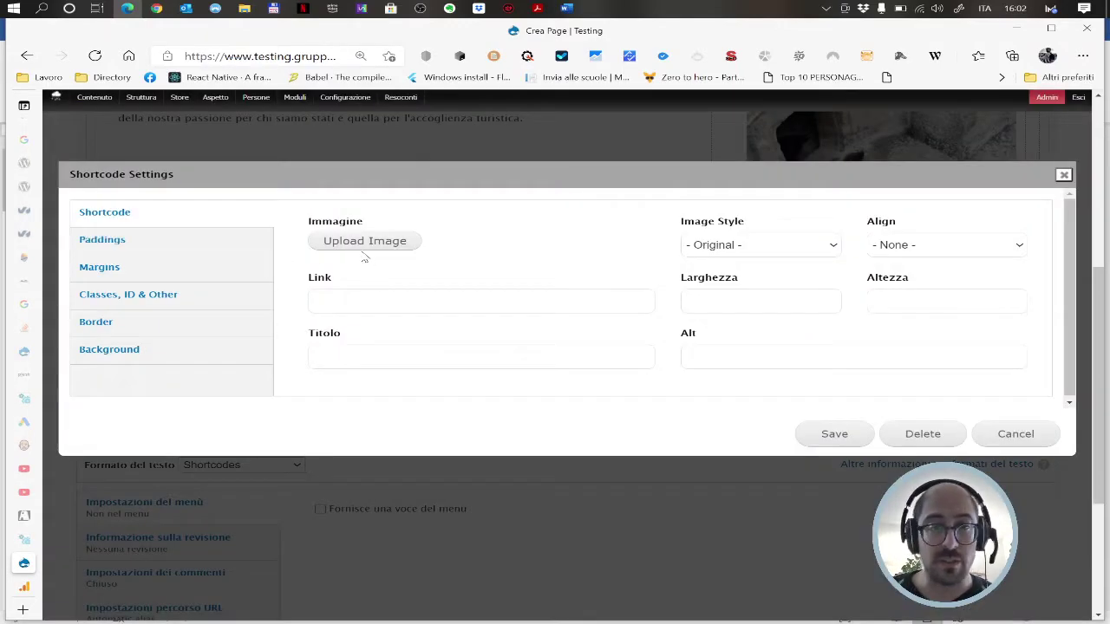
click(365, 246)
click(862, 193)
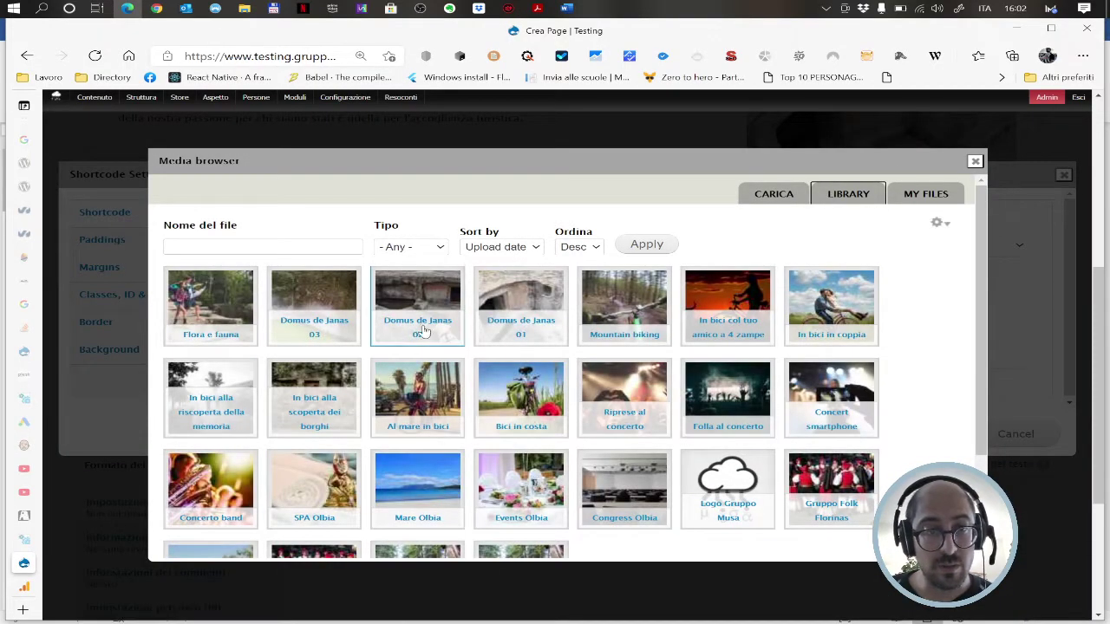
click(330, 298)
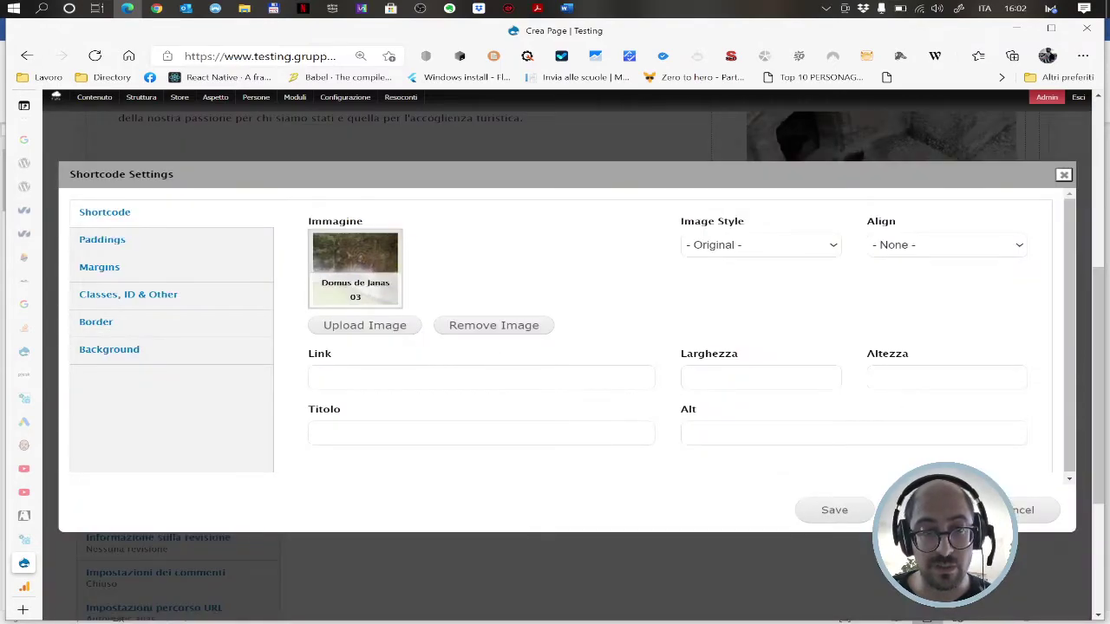
- Enter "Foto di incisioni Taurine dentro la nostra Domus a Chiaramonti" as the image title
click(642, 433)
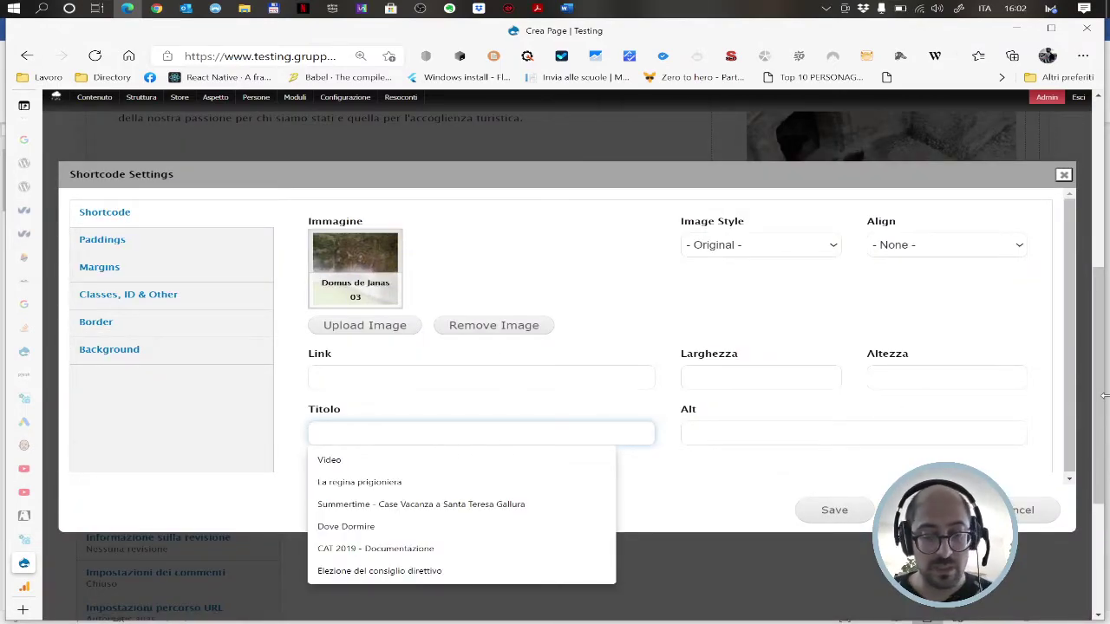
text(I)
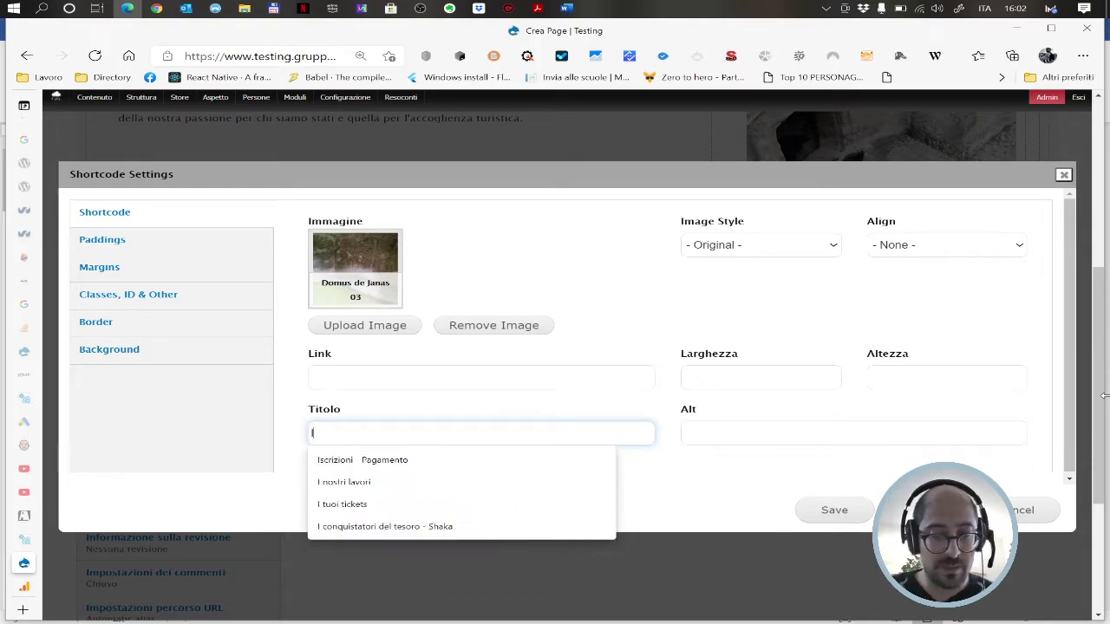
text(ncisioni)
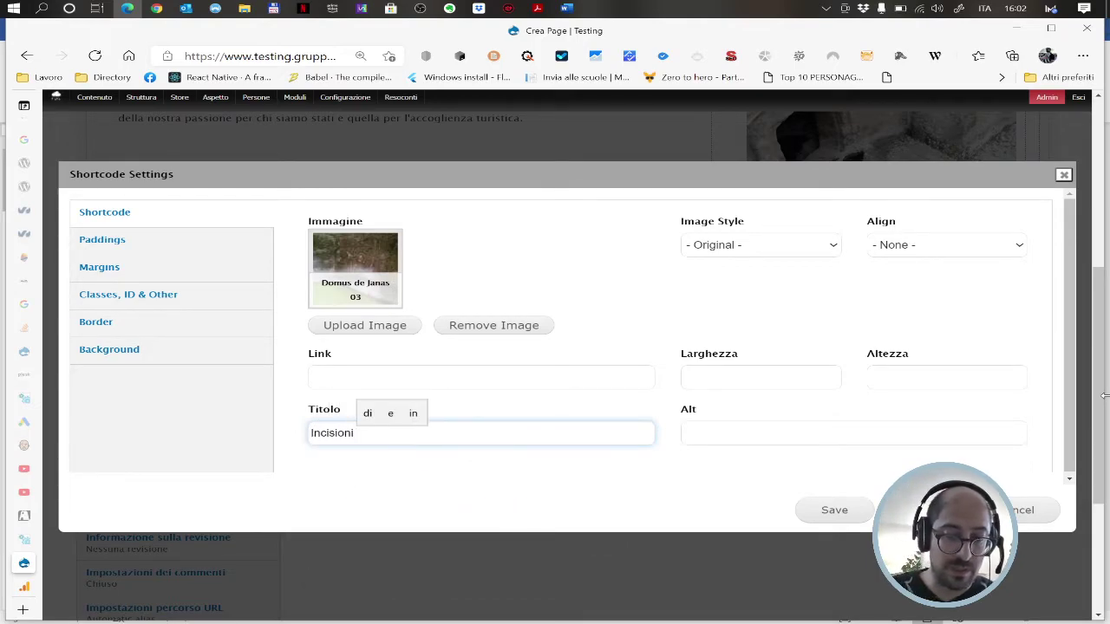
text( Taurine )
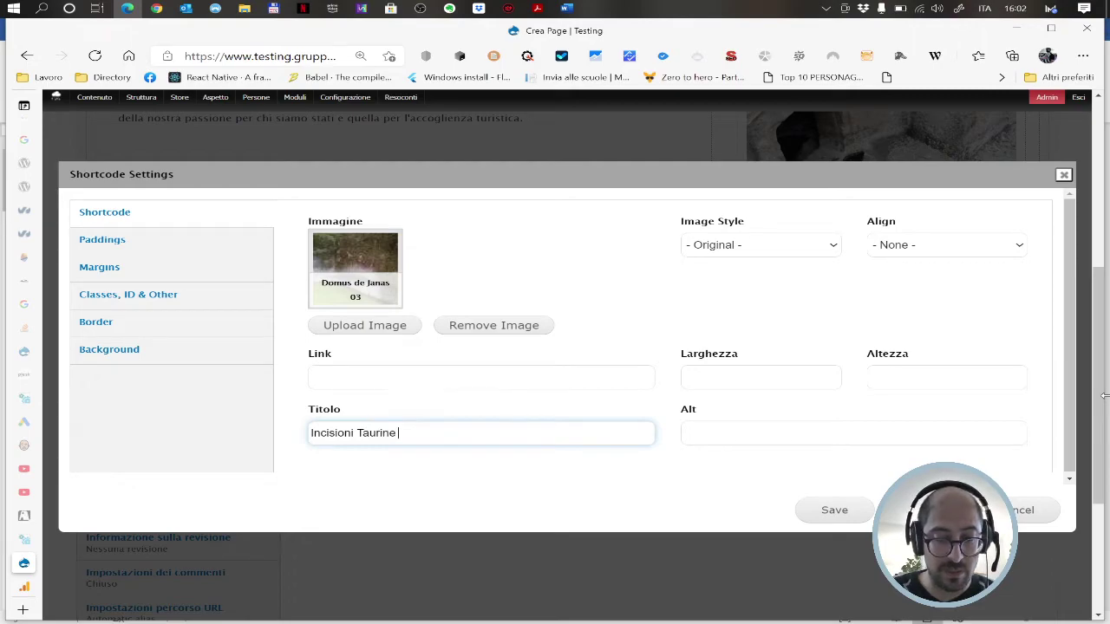
text(dentro la )
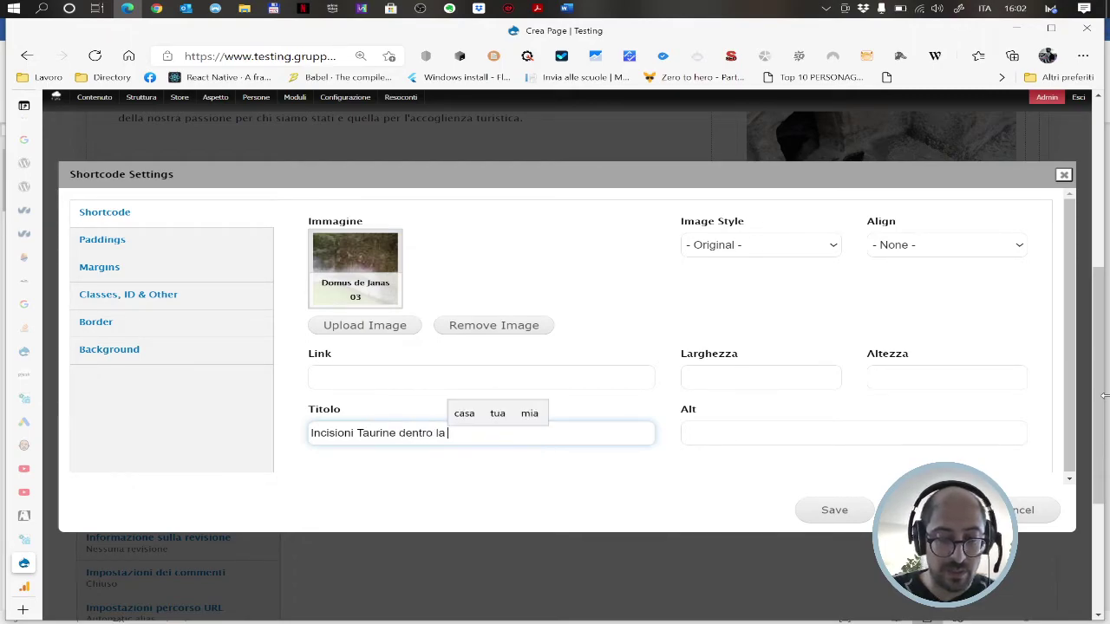
text(nostra Domus)
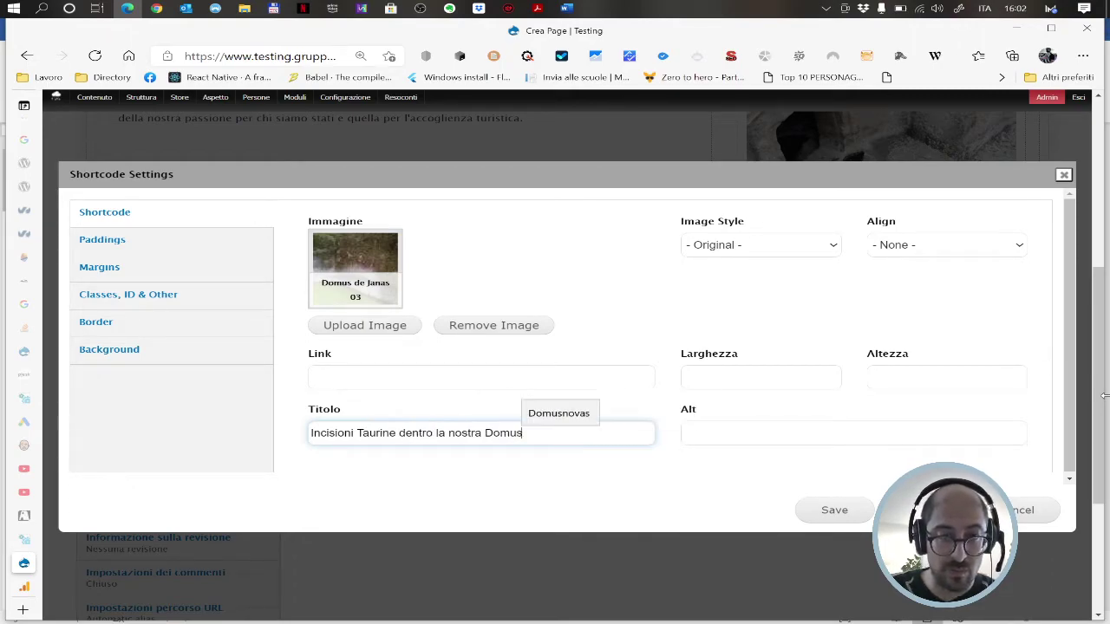
text( a Chiaramo)
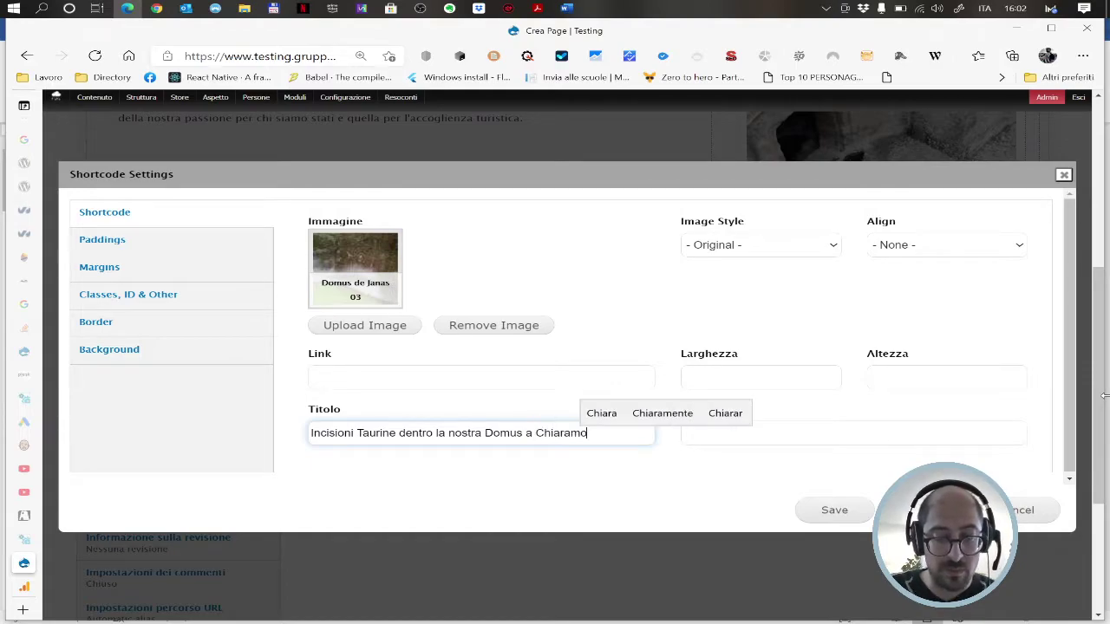
text(nti)
key(ctrl+Left)
key(ctrl+Left)
key(Home)
text(Foto de)
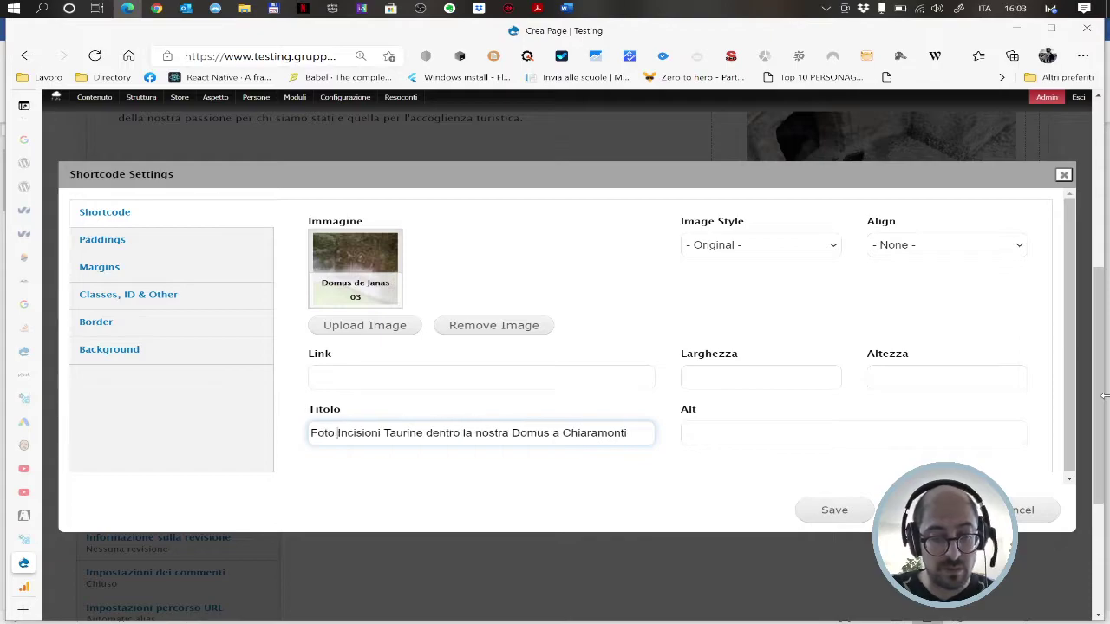
key(BackSpace)
text(i)
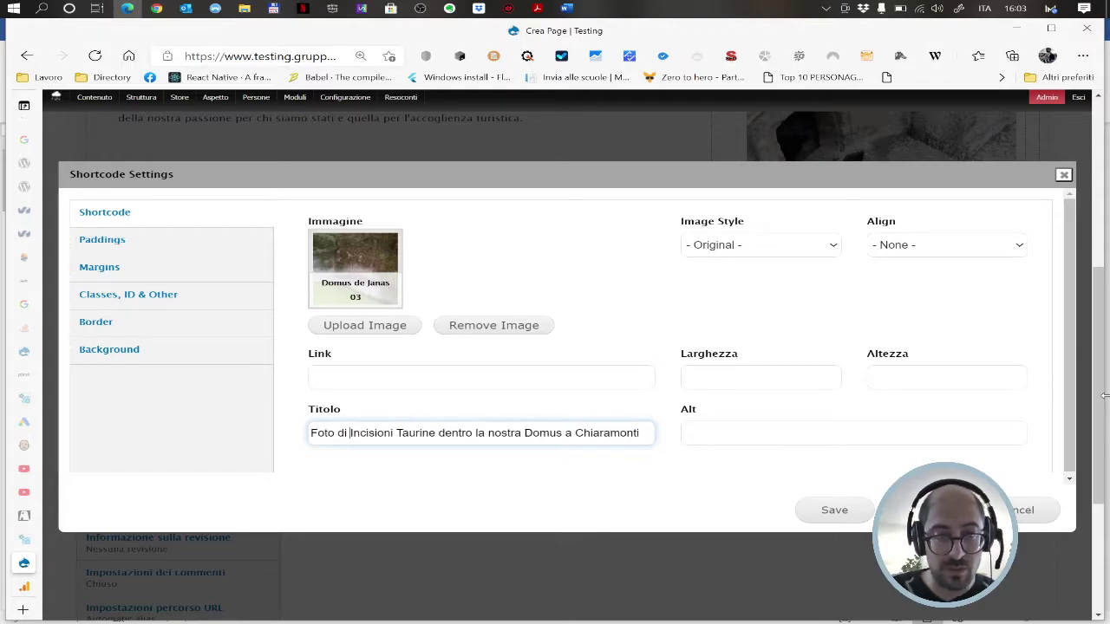
key(Delete)
text(i)
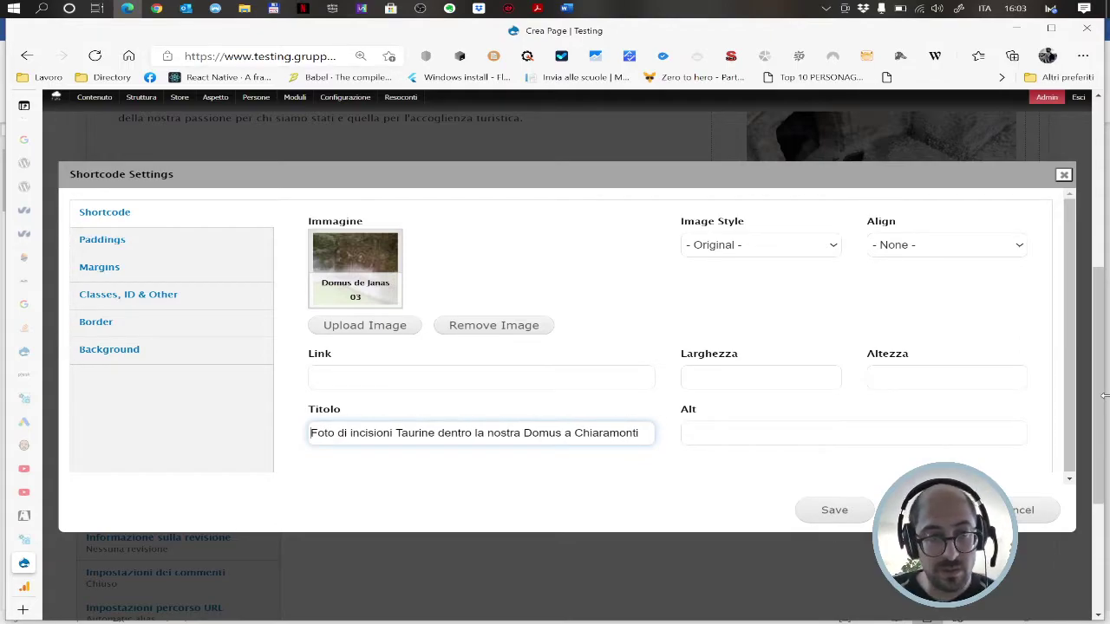
- Copy the image title into the alt text, set the width to 100% and height to auto, and save the shortcode
key(ctrl+a)
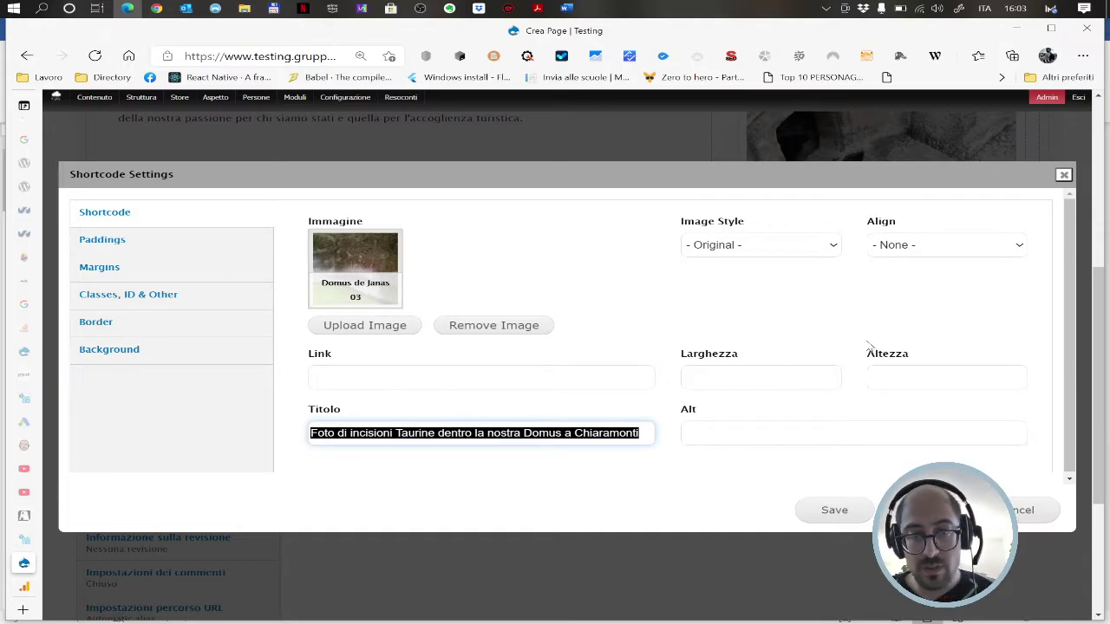
key(ctrl+c)
key(Tab)
key(ctrl+v)
click(760, 376)
text(100%)
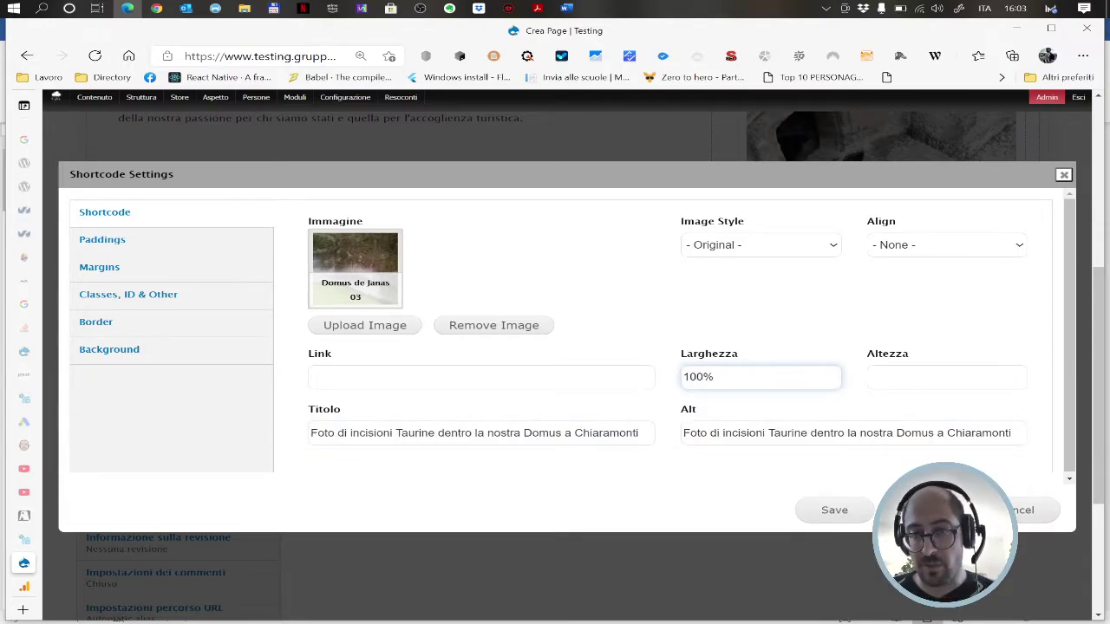
key(Tab)
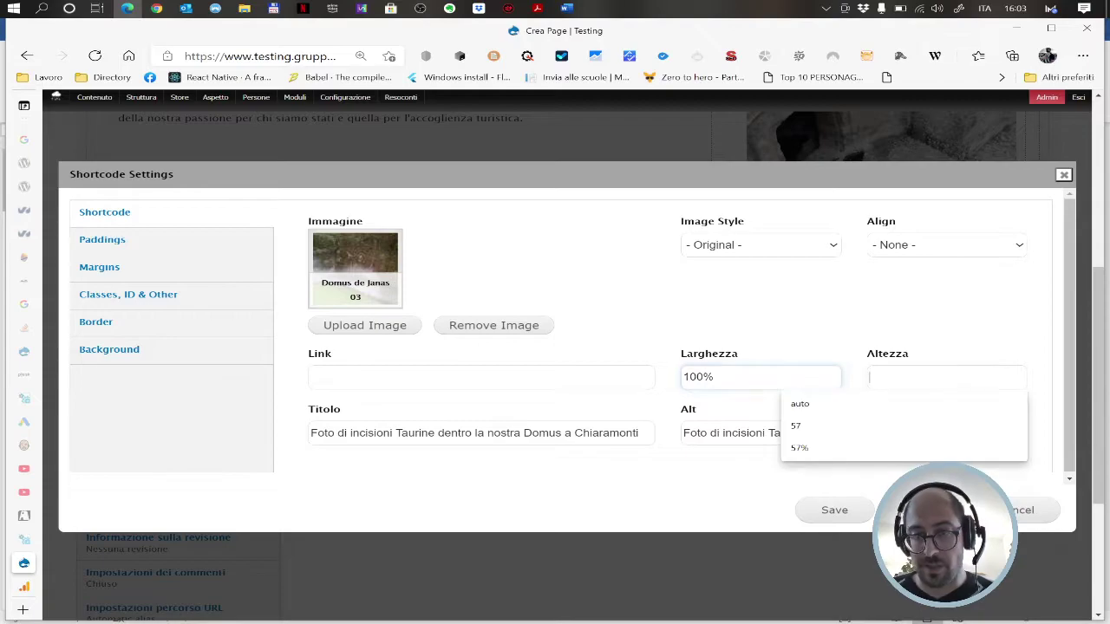
text(auto)
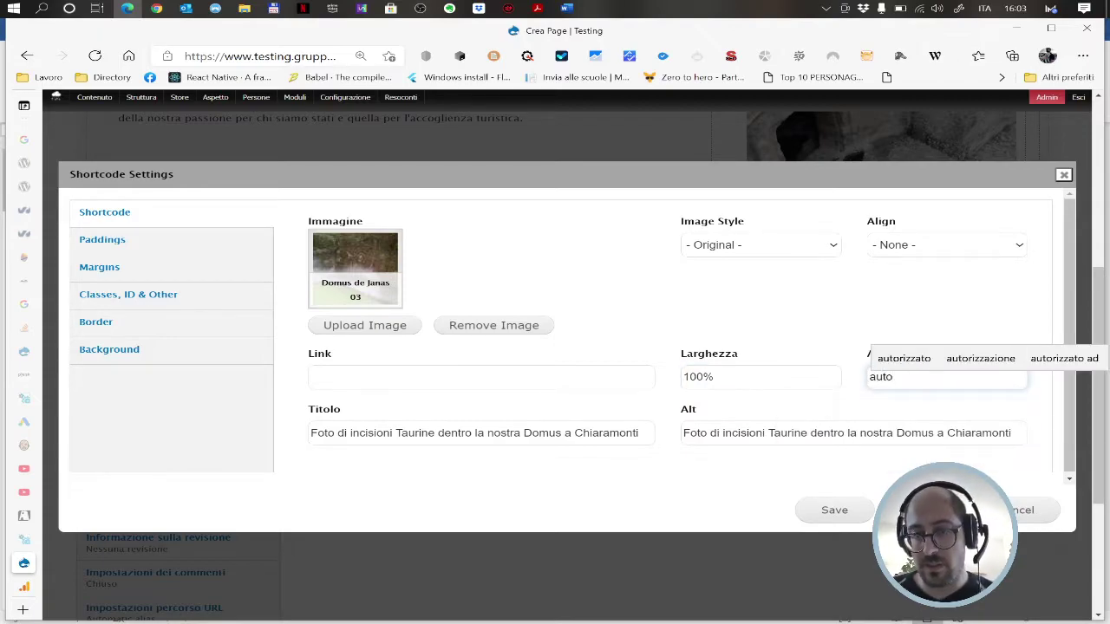
click(834, 510)
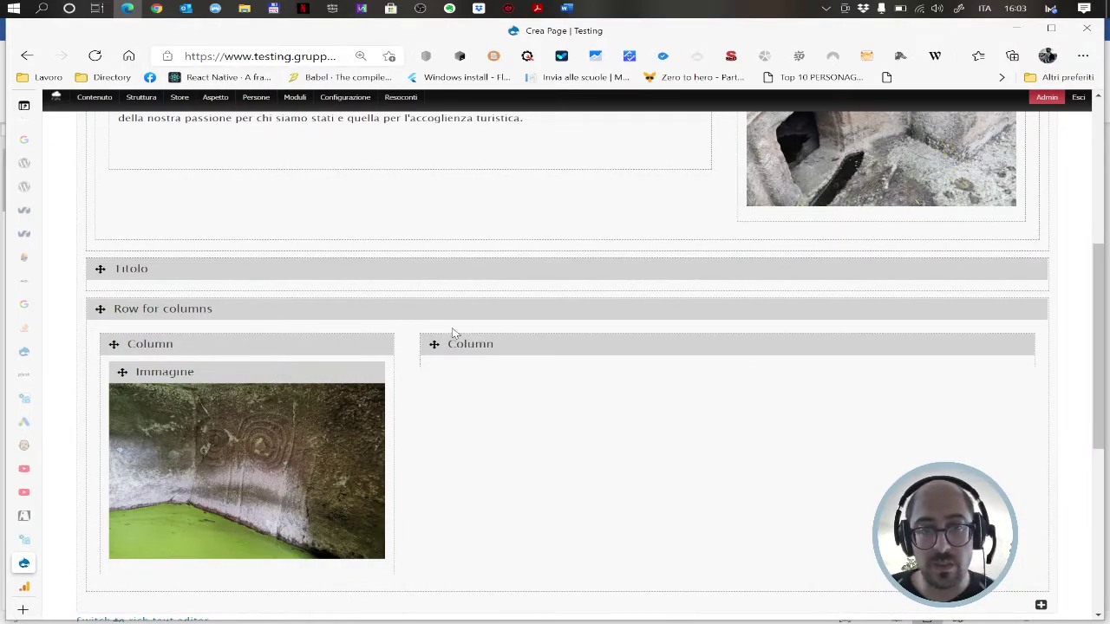
- Add an HTML shortcode to the wide, empty column of the lower row
mouse_move(953, 345)
click(996, 346)
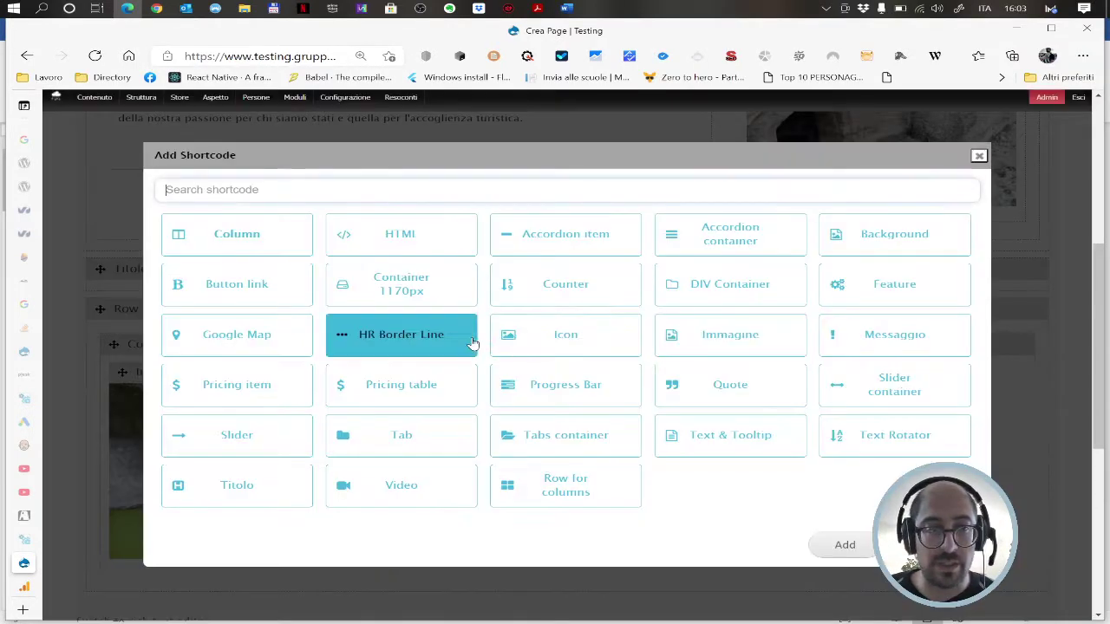
click(424, 249)
click(845, 545)
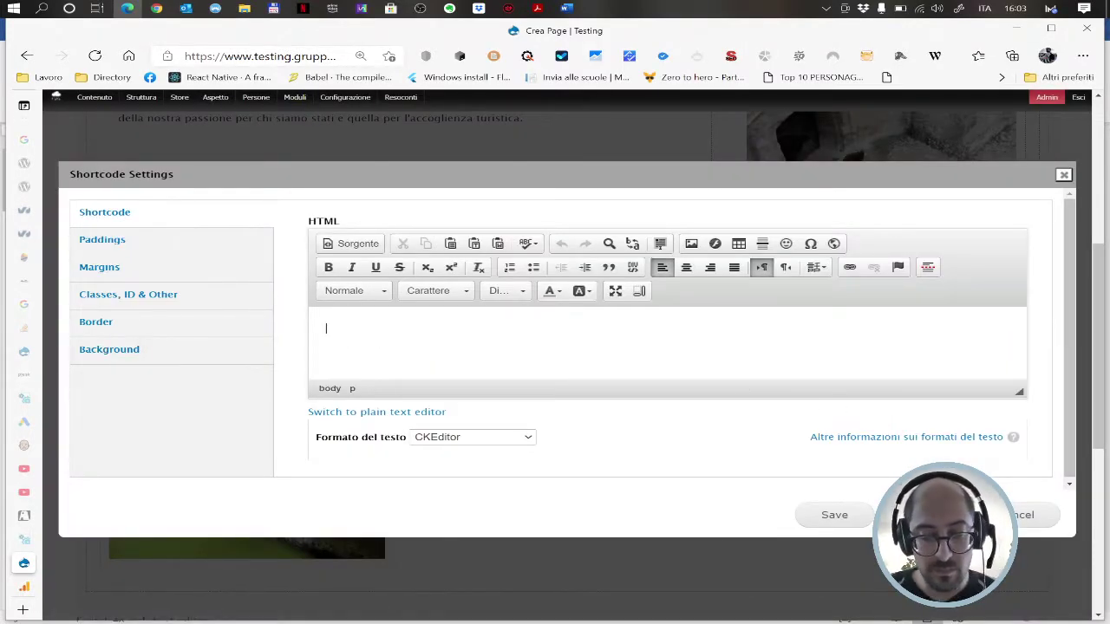
- Begin the HTML text with "La visita gui" and check the chosen keywords in the Word document
text(La vi)
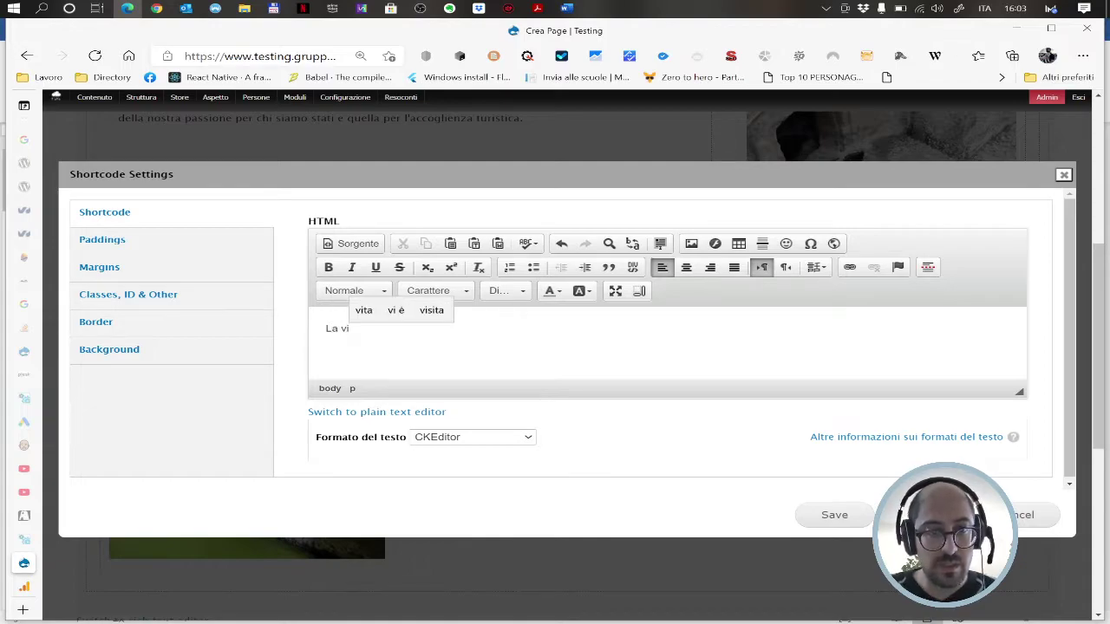
key(BackSpace)
key(BackSpace)
text(visita gui)
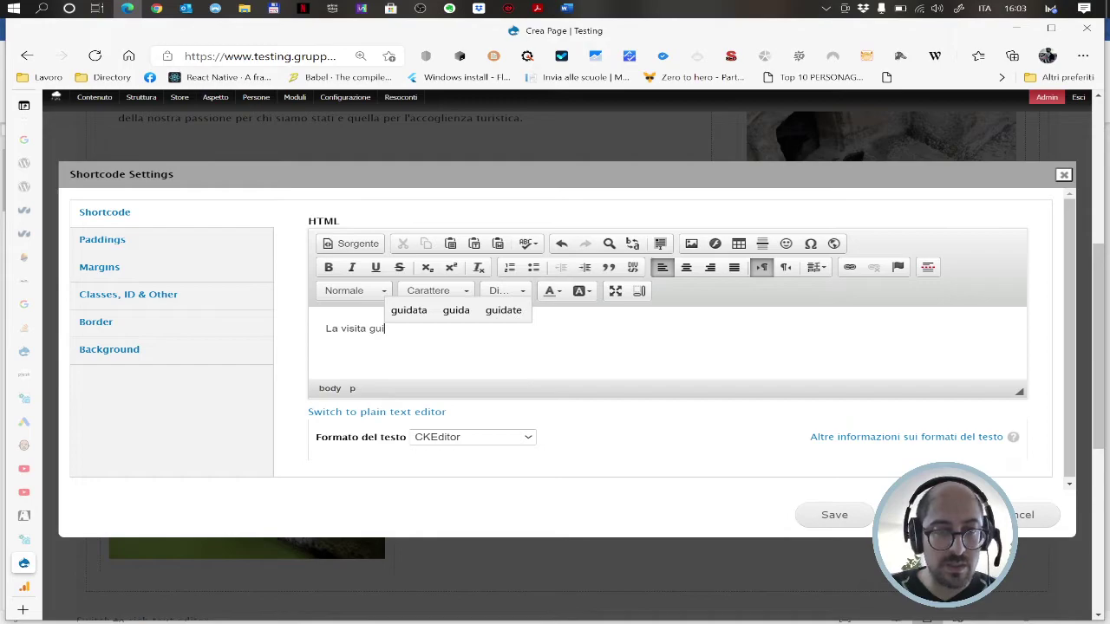
click(566, 8)
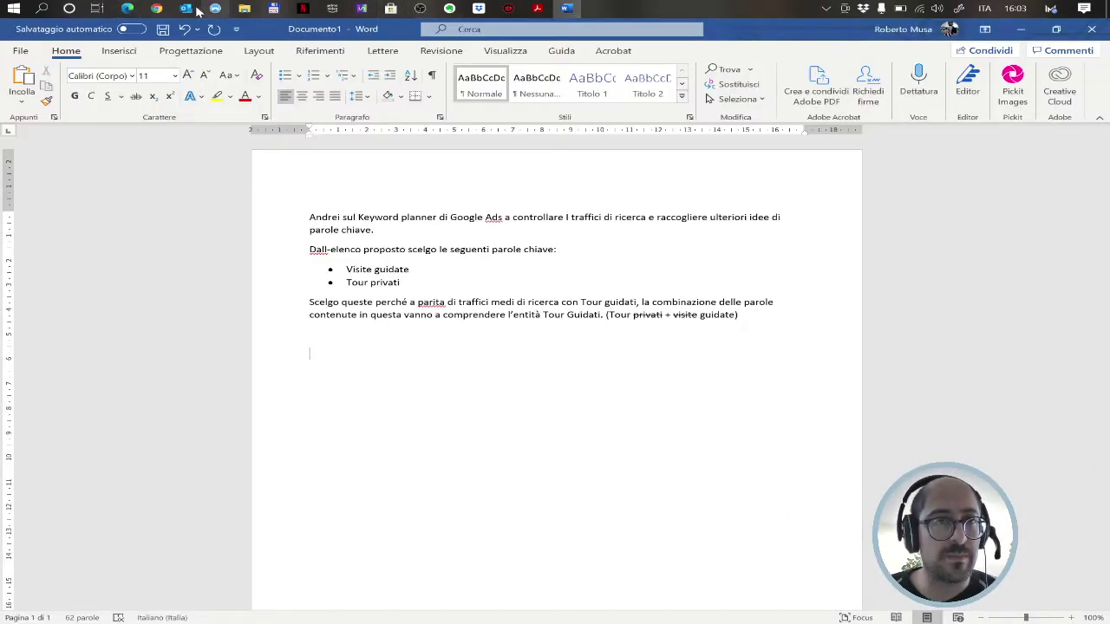
click(127, 9)
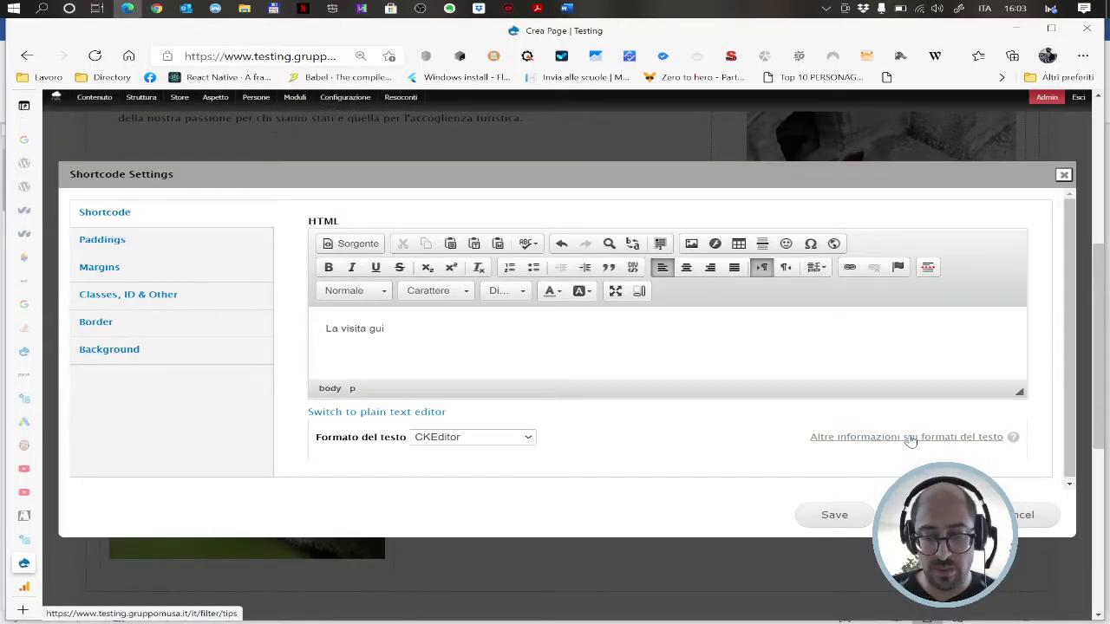
- Change the opening words to the plural and extend them to "Le visite guidate alla nostra Domus, in pieno agro di Chiaramonti, partono al mattino"
text(e)
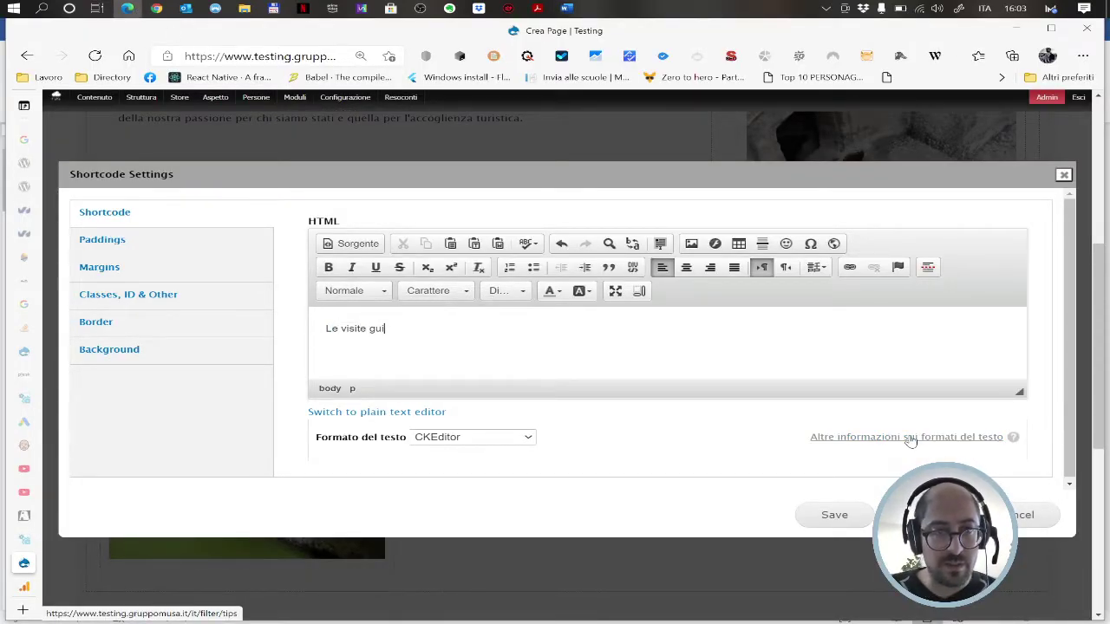
text(date alla )
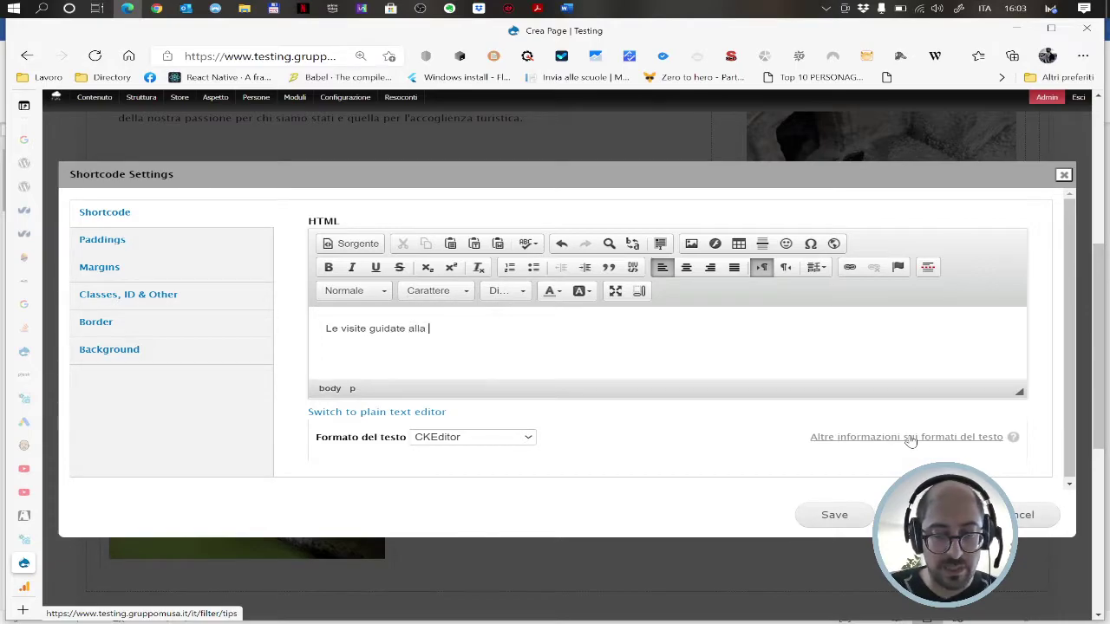
text(nostra Domus)
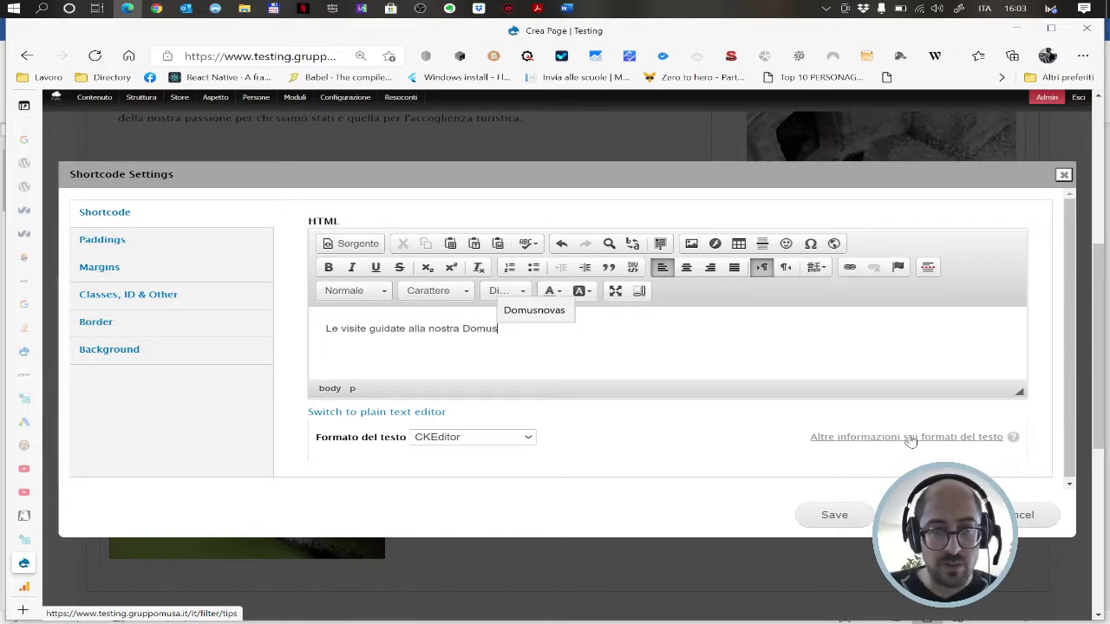
text(, in pieno agro)
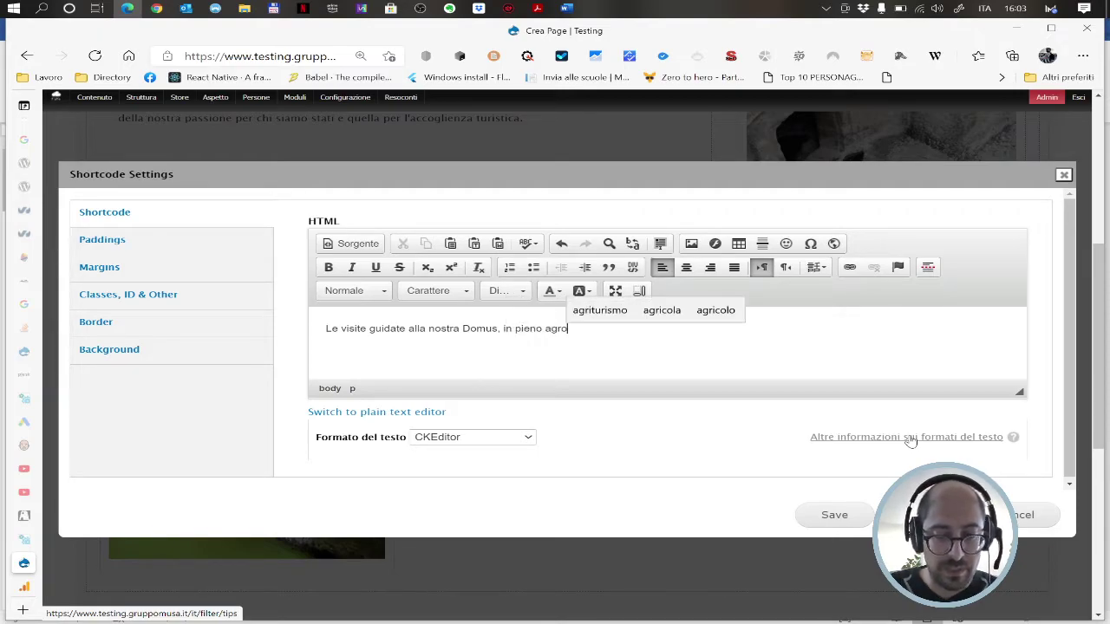
text( di Chiaramo)
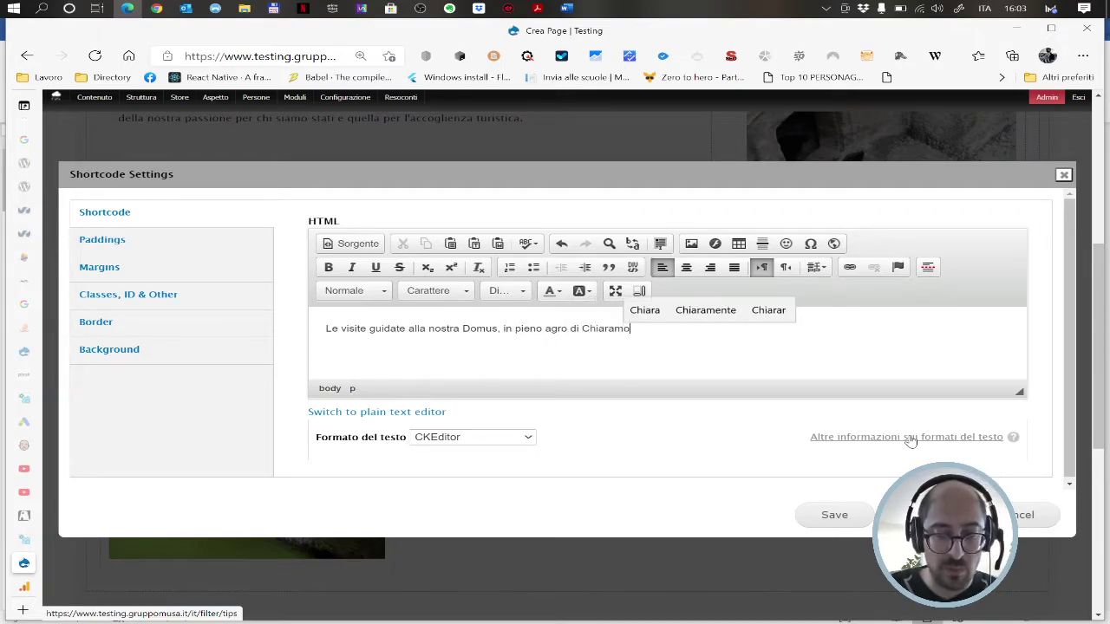
text(nti, pa)
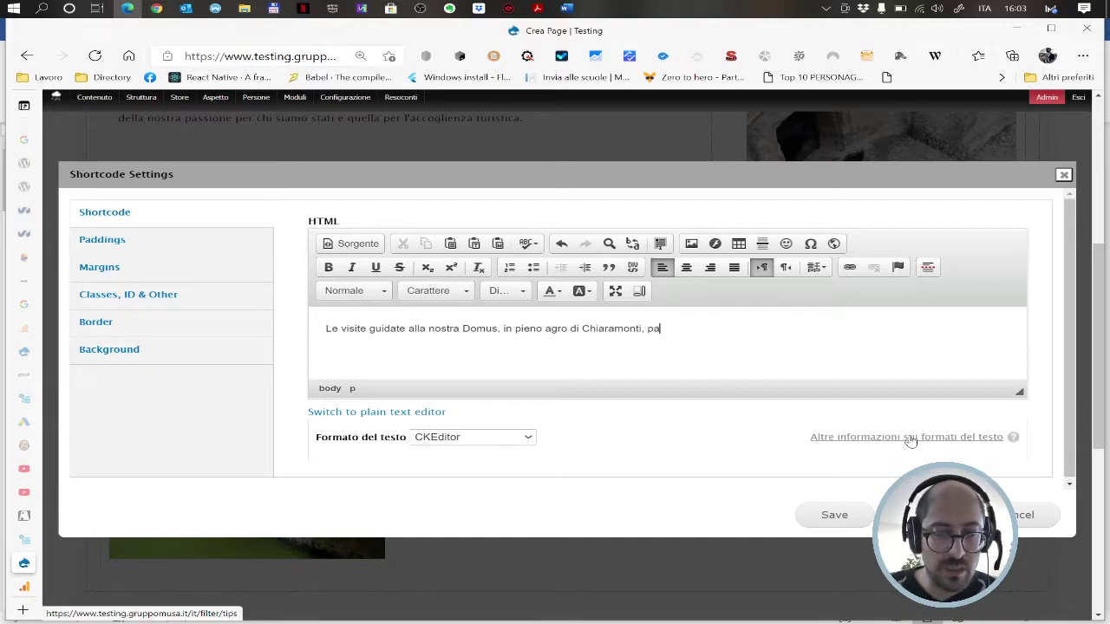
text(rtono al mattino)
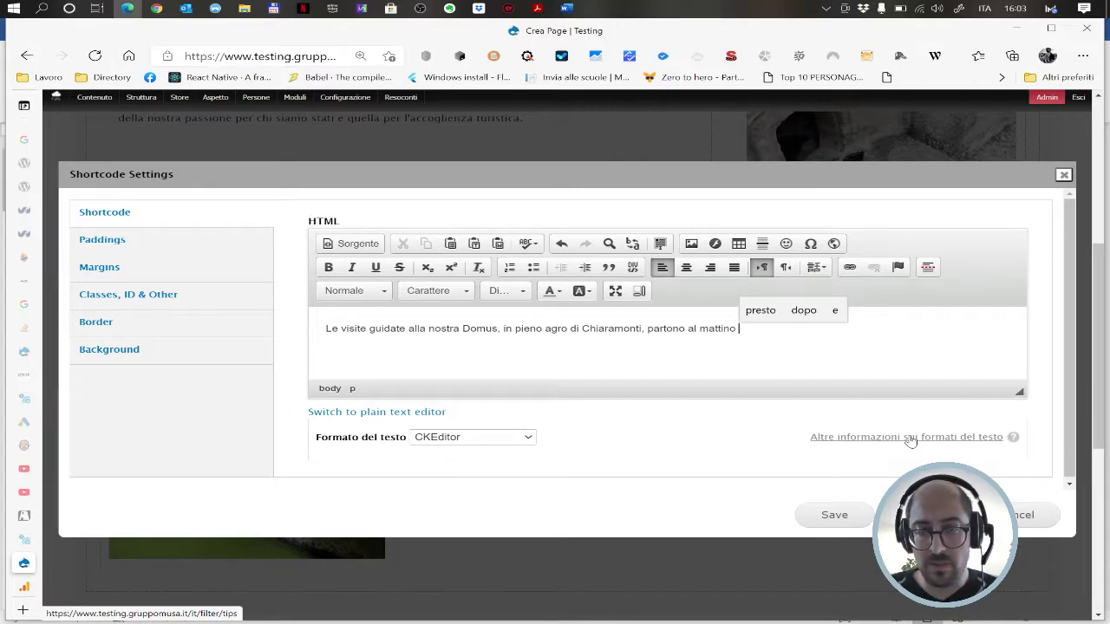
- Complete the first sentence with "e si svolgono interamente all'interno del terreno del nostro B&B."
text( e si)
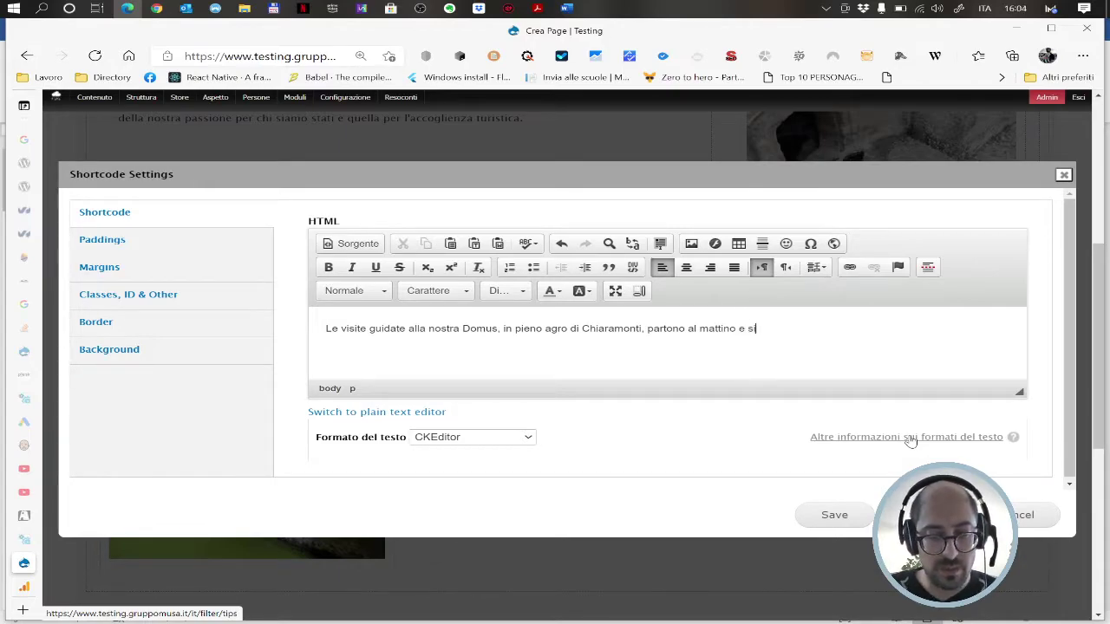
text( svolgono inte)
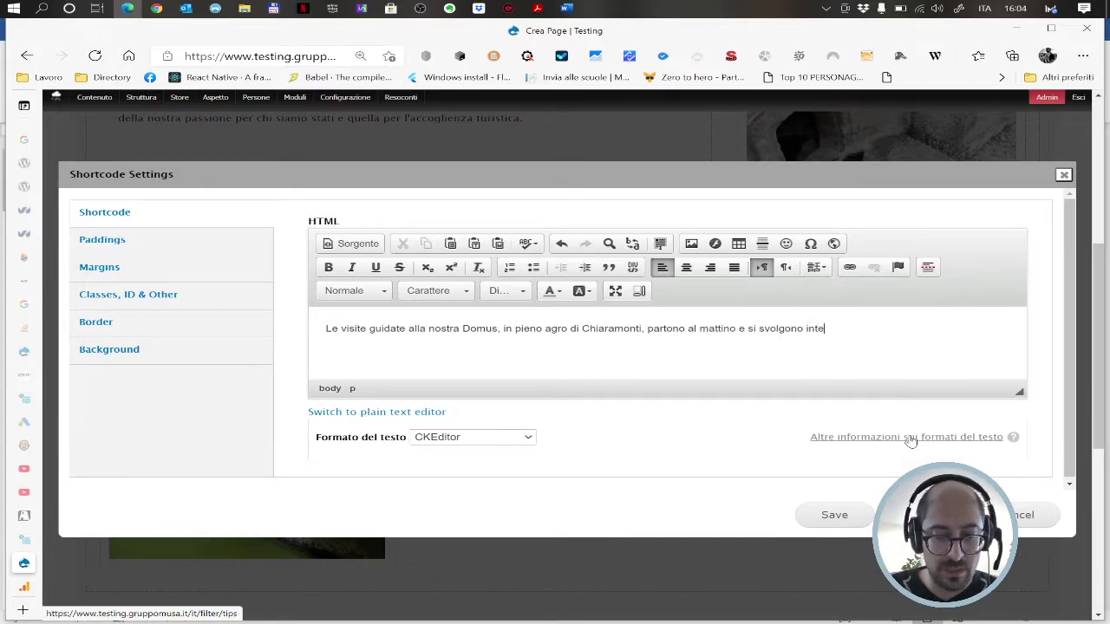
text(ramente all'in)
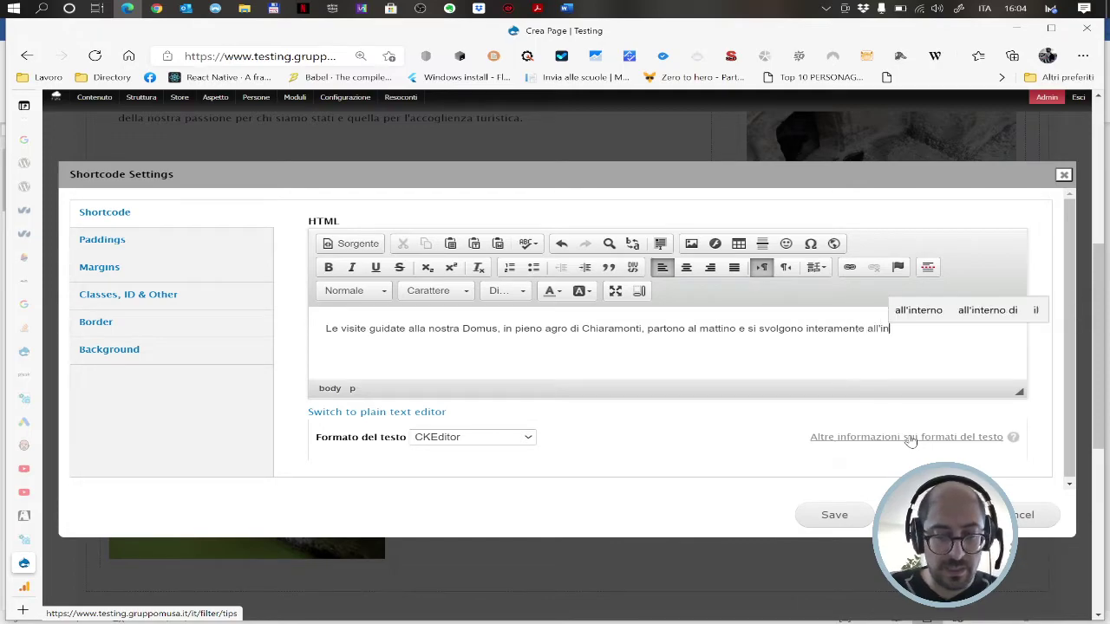
text(terno del te)
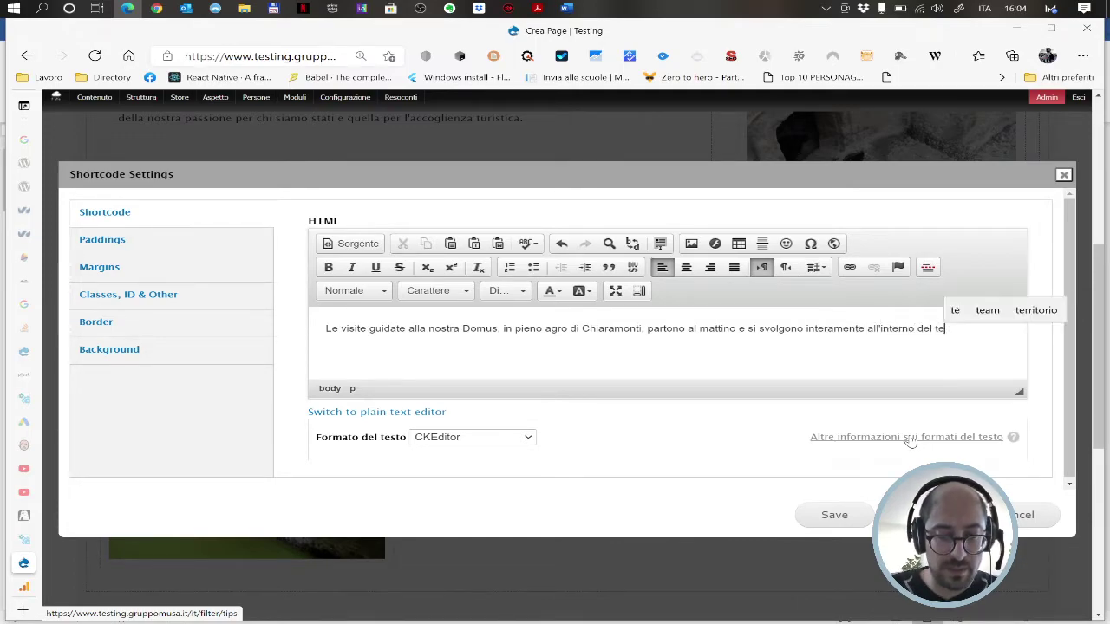
text(rreno del nos)
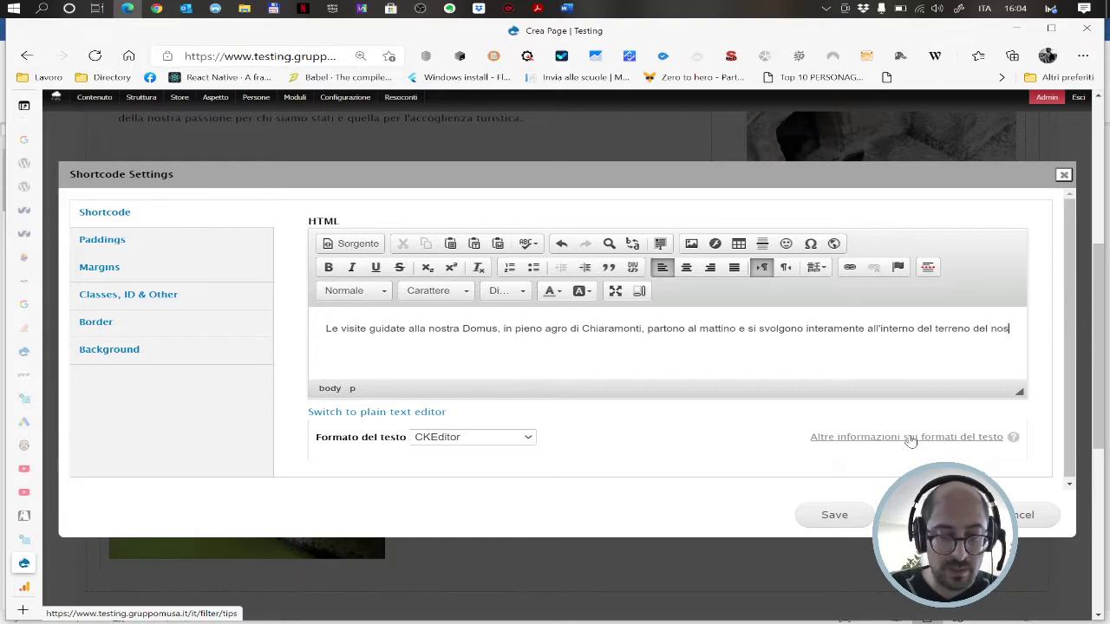
text(tro B%B)
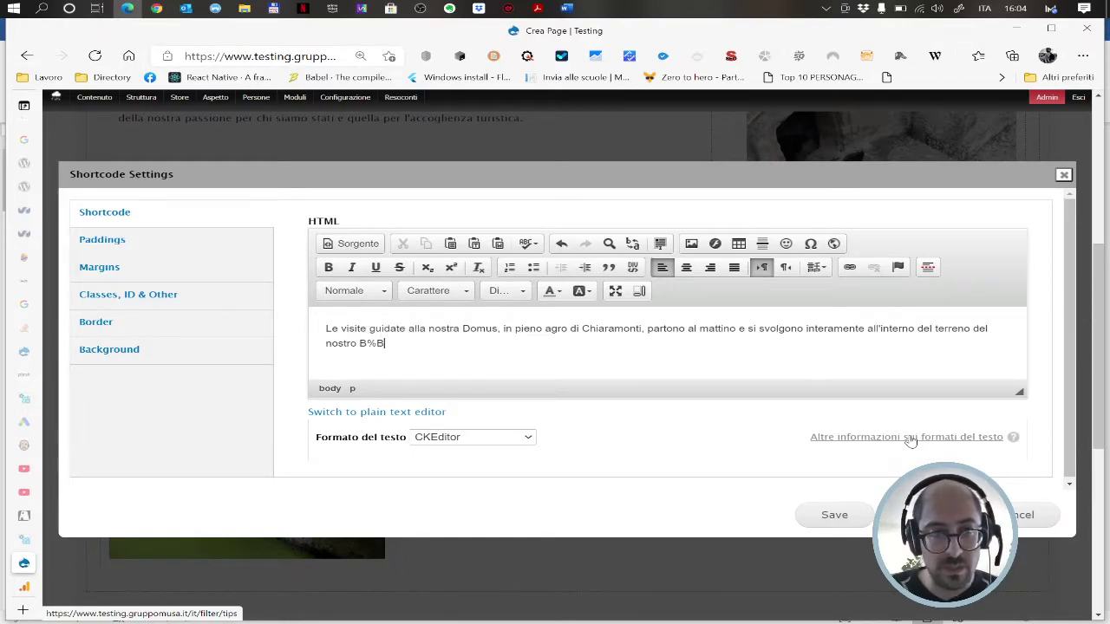
key(BackSpace)
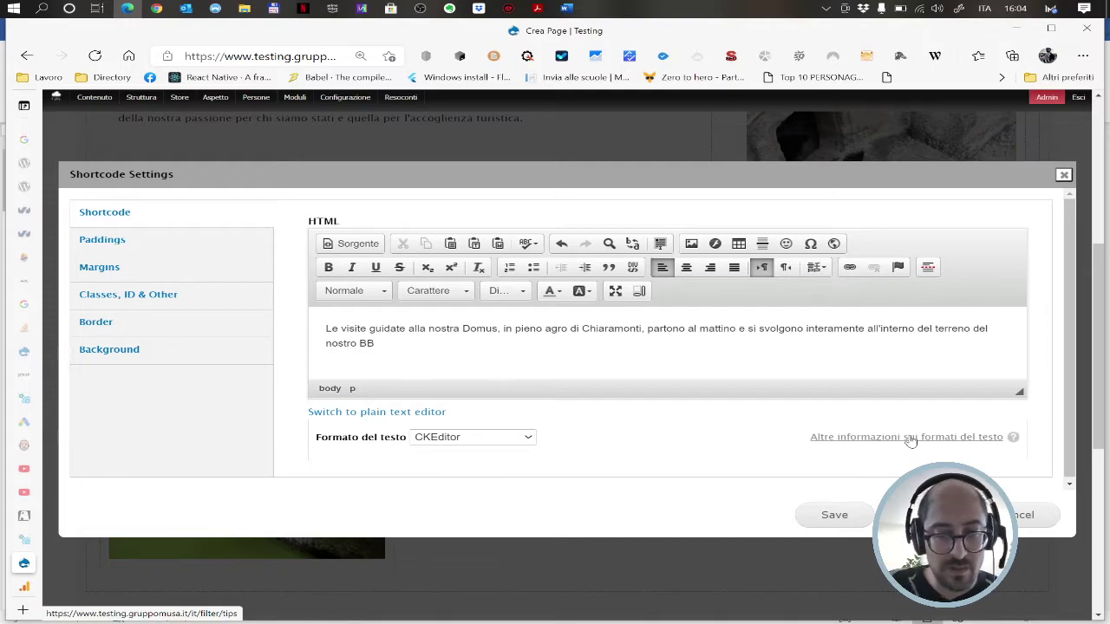
text(&B.)
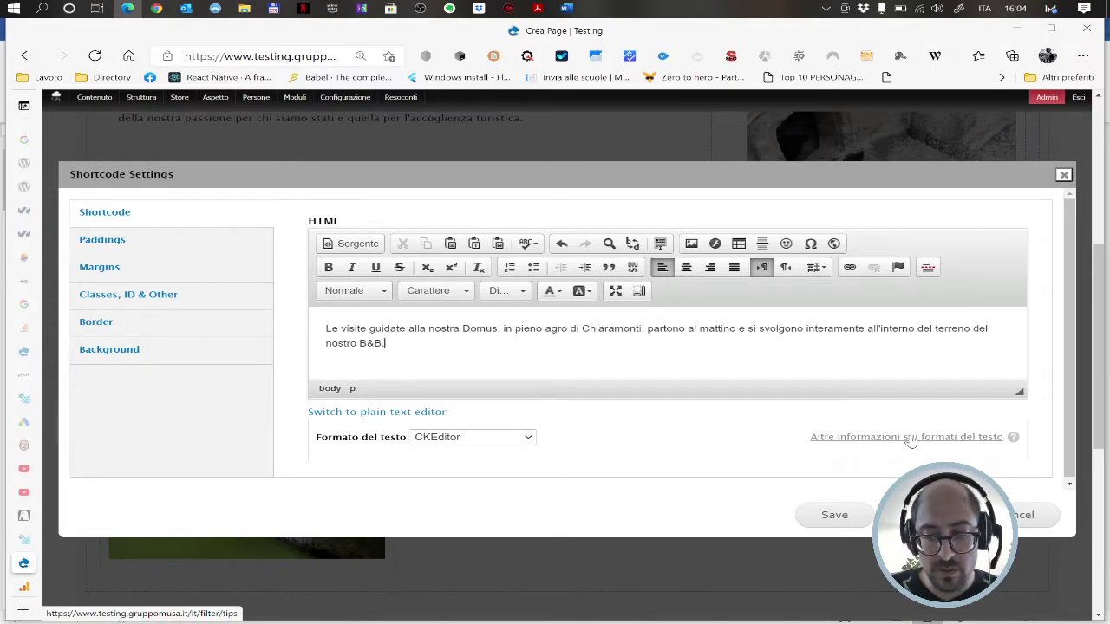
- Start a second paragraph with "Poco dopo la colazione, ci riuniremo con il gruppo per partire"
key(Return)
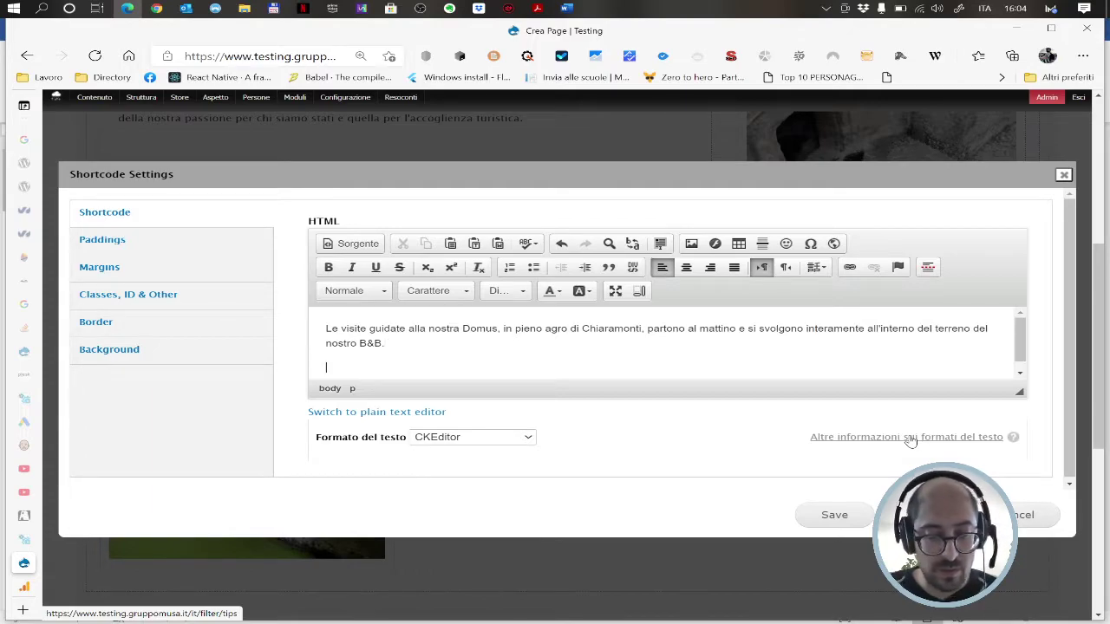
text(Poco d)
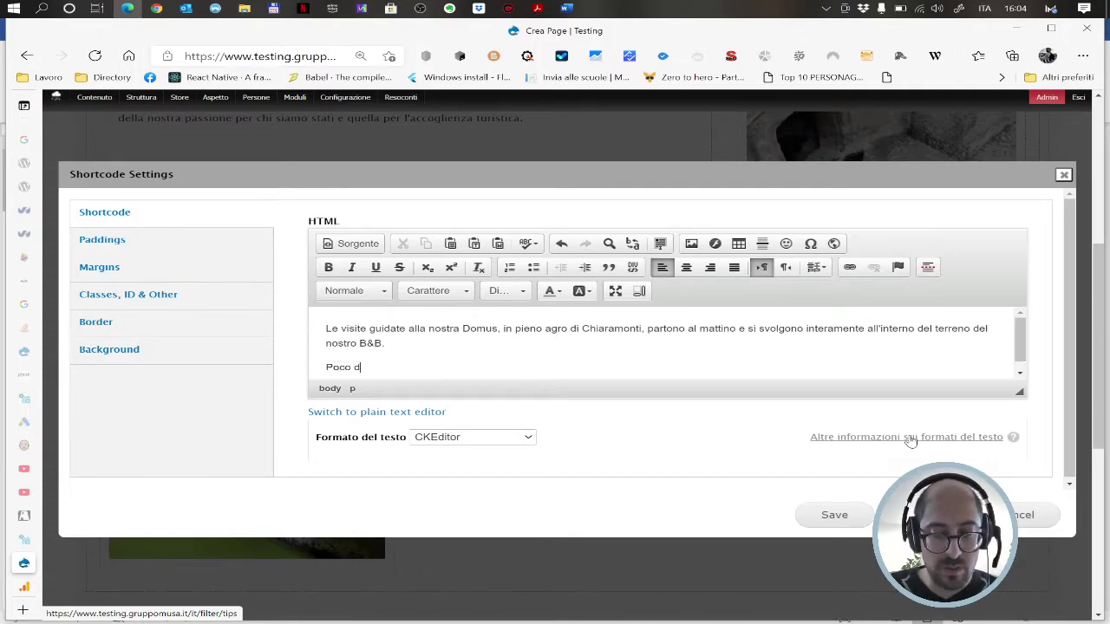
text(opo la colazio)
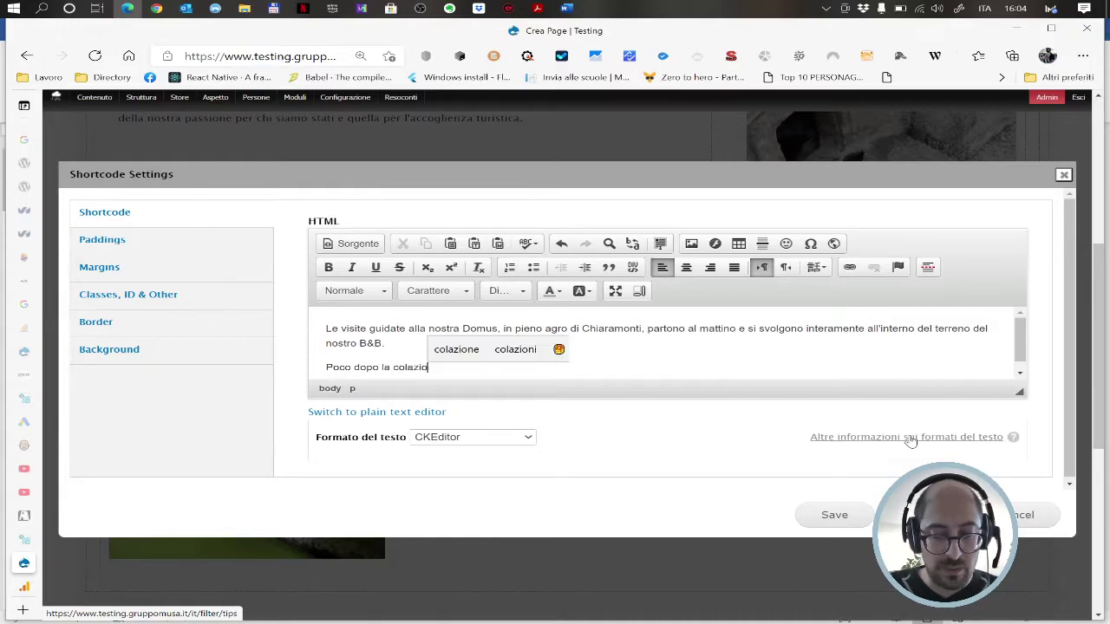
text(ne, ci )
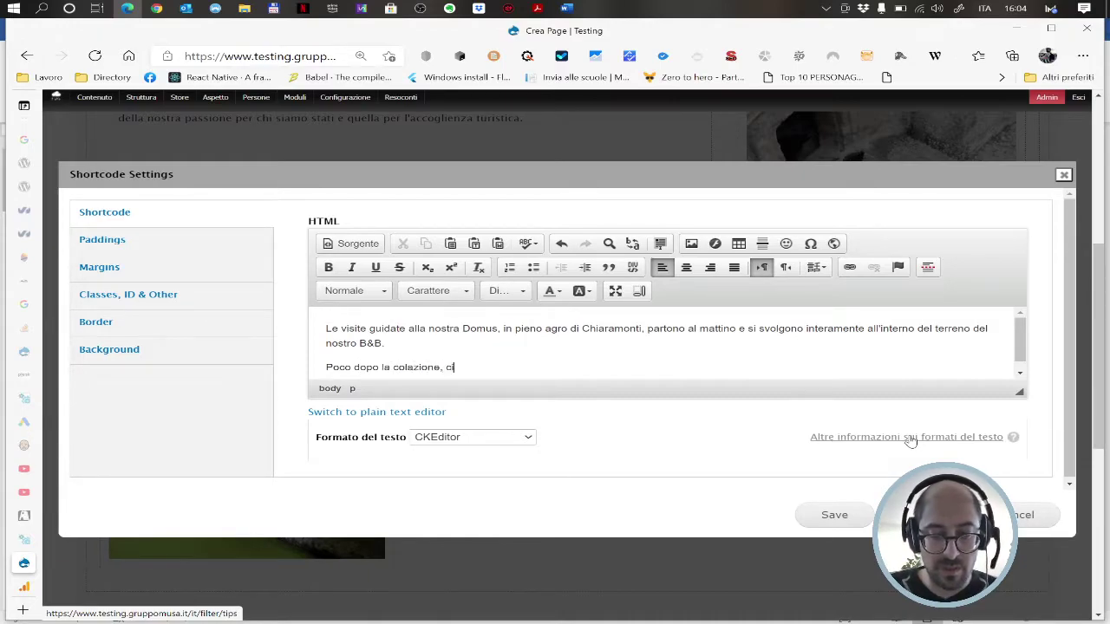
text(riun)
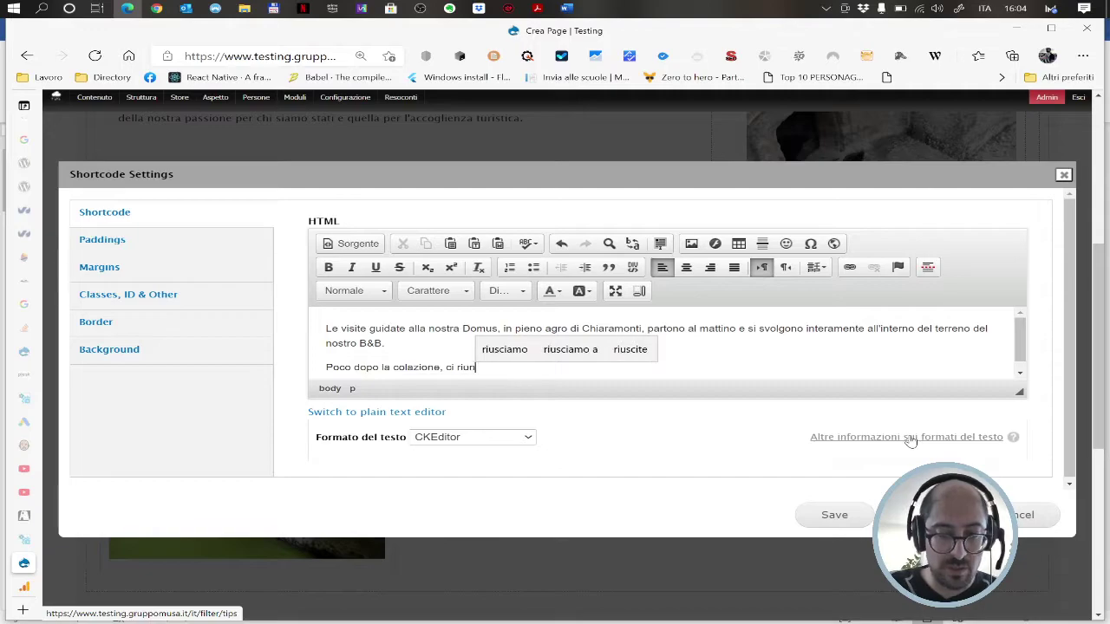
text(iremo con il gruppo )
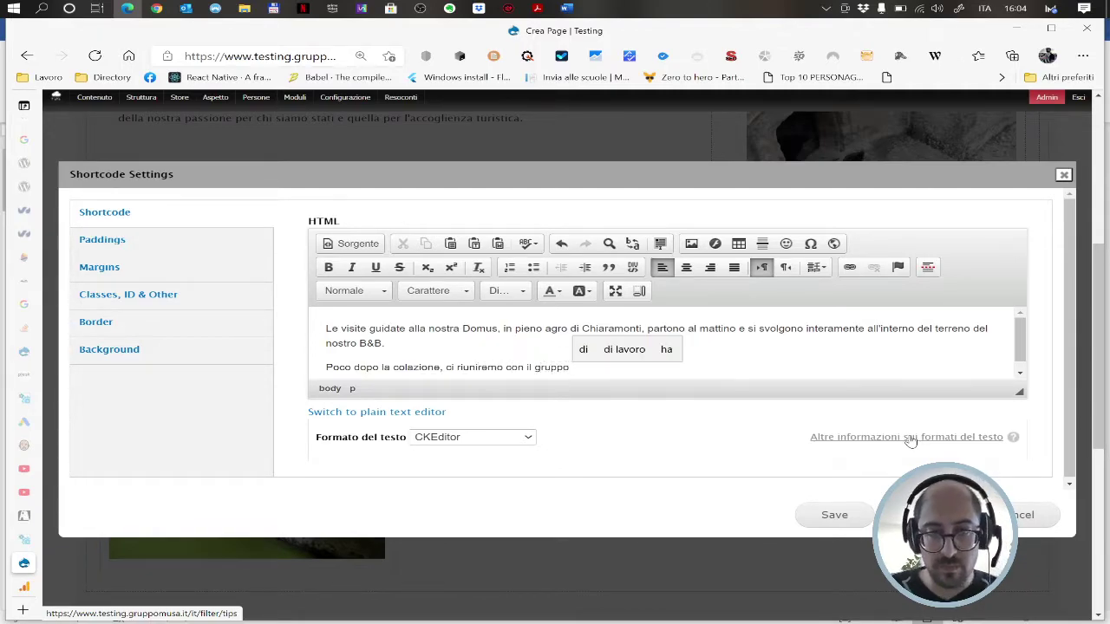
text(per par)
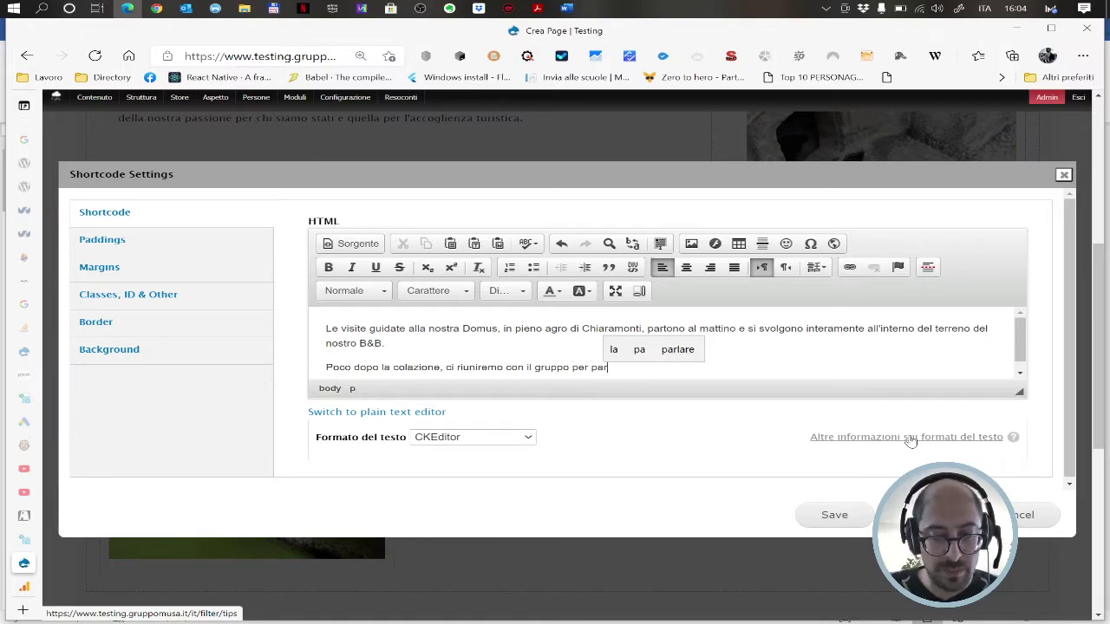
text(tire)
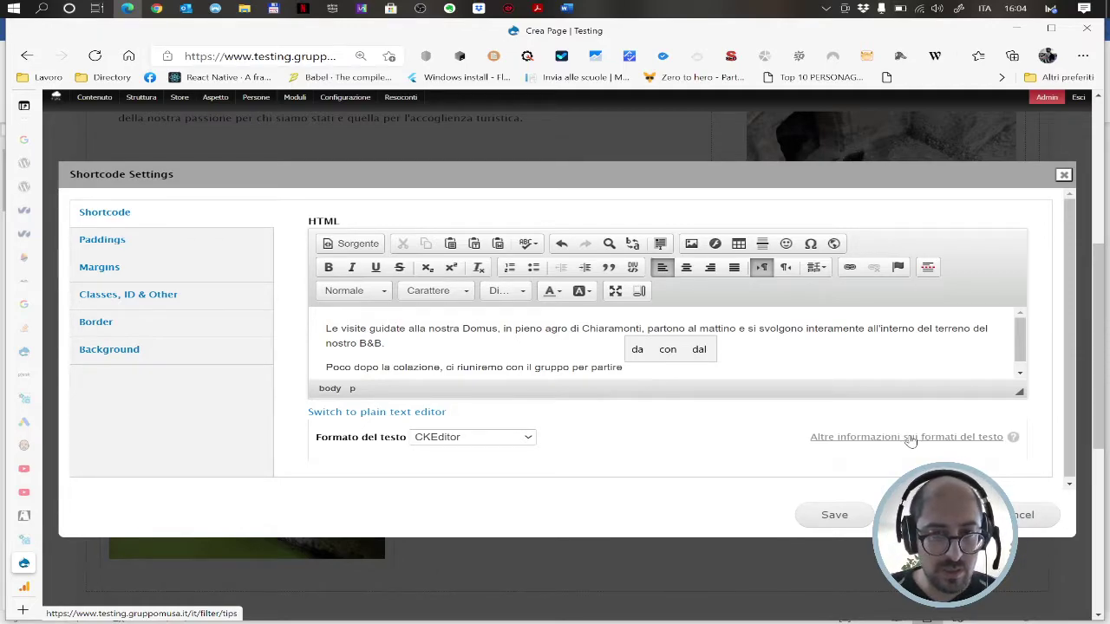
- Replace the word "partire" in the second paragraph with "cominciare i tour privati della giornata"
key(ctrl+shift+Left)
key(ctrl+shift+Left)
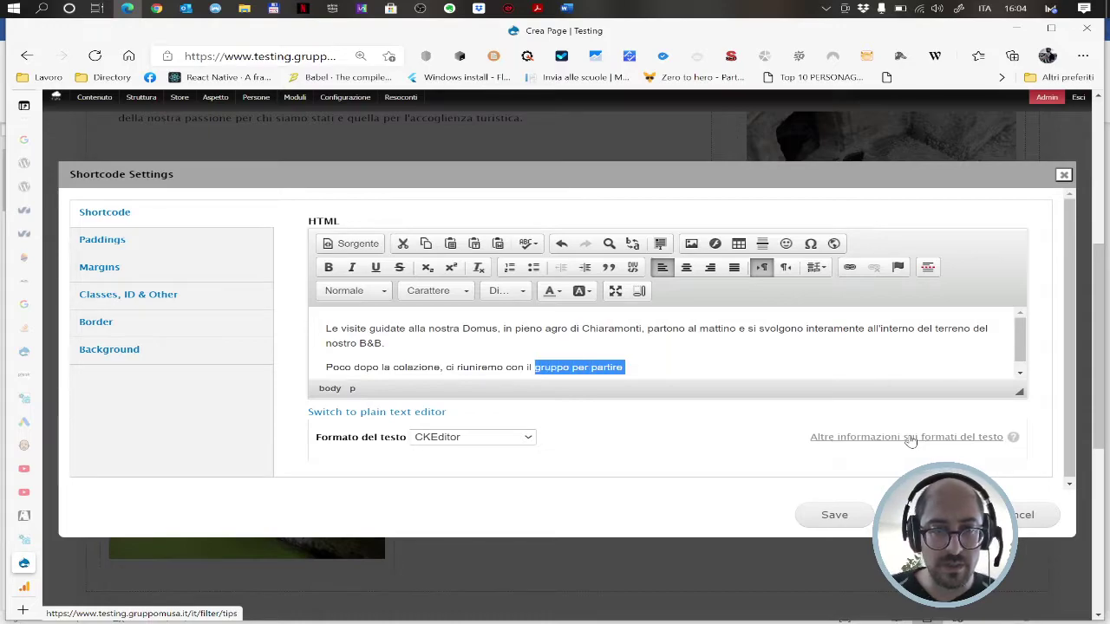
key(ctrl+shift+Right)
key(BackSpace)
text(cominciare i tour privati della giornata )
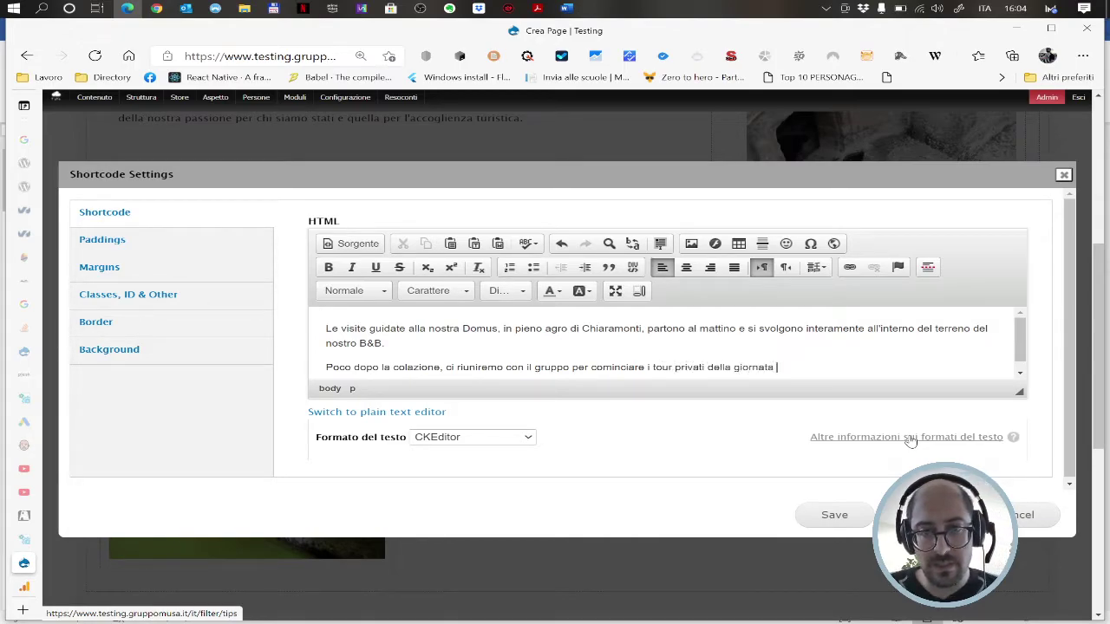
- Finish the second paragraph with "alla scoperta di questo angolo di Sardegna e della sua storia."
text(alla s)
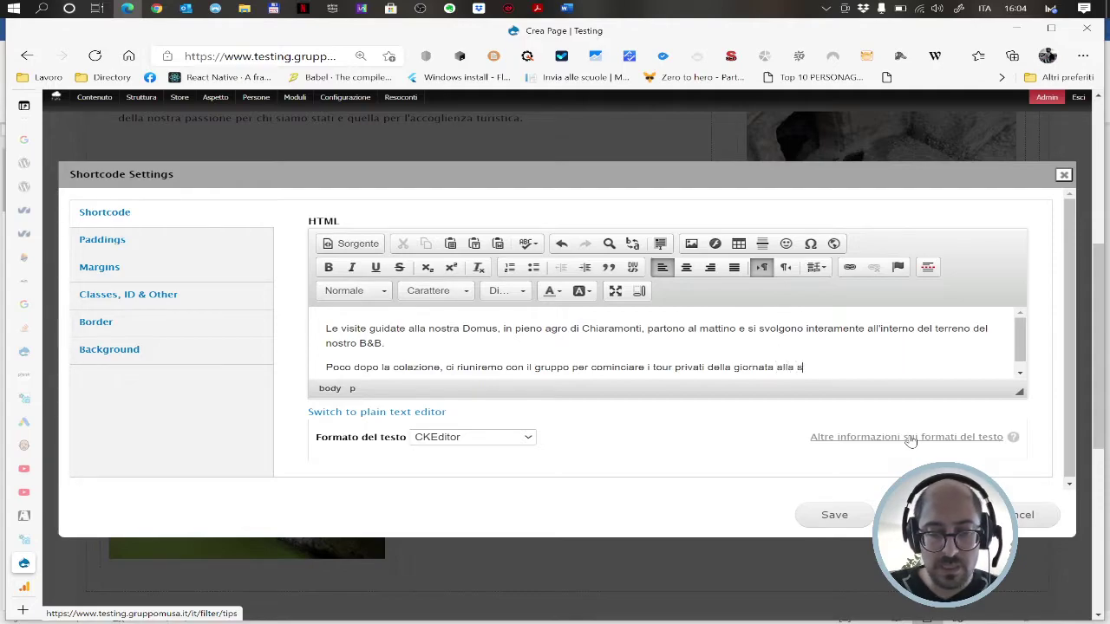
text(coperta di que)
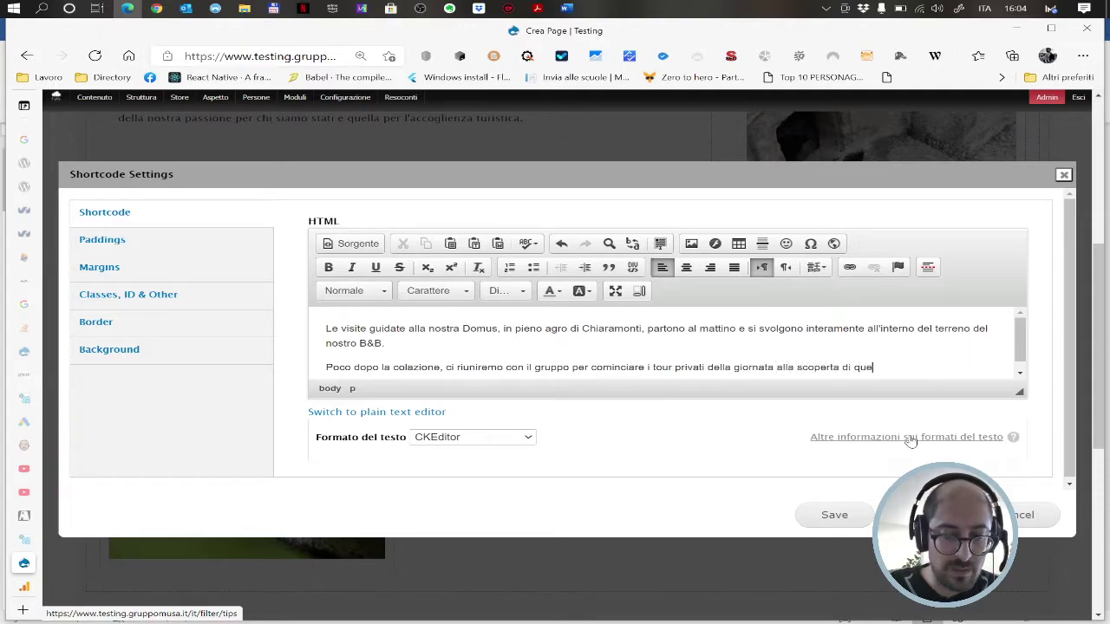
text(sto angolo di )
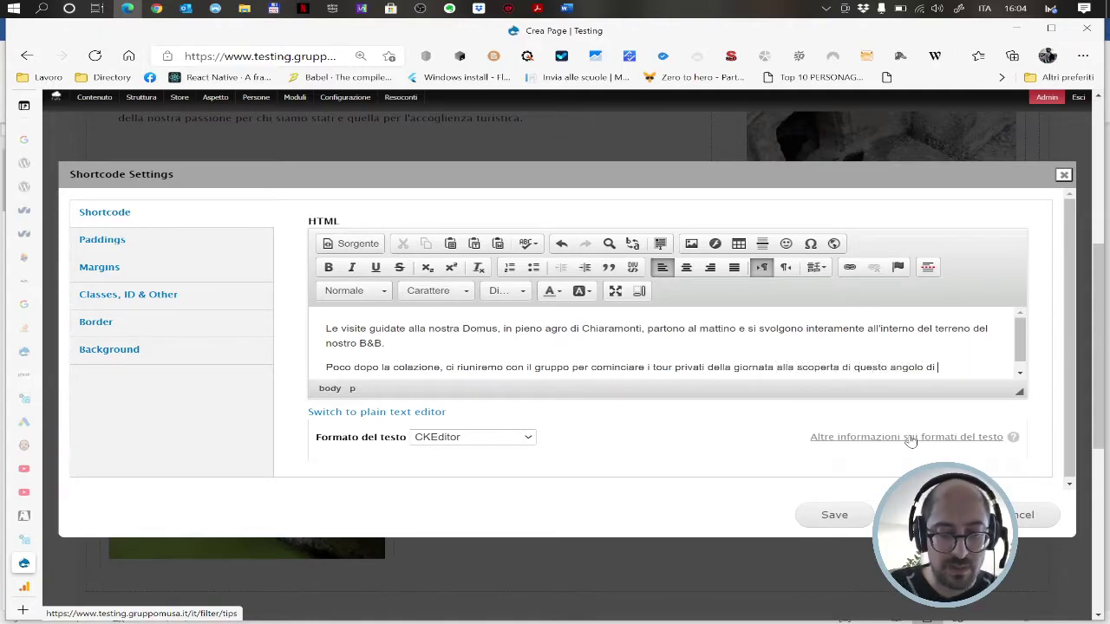
text(Sardegna e della sua storia.)
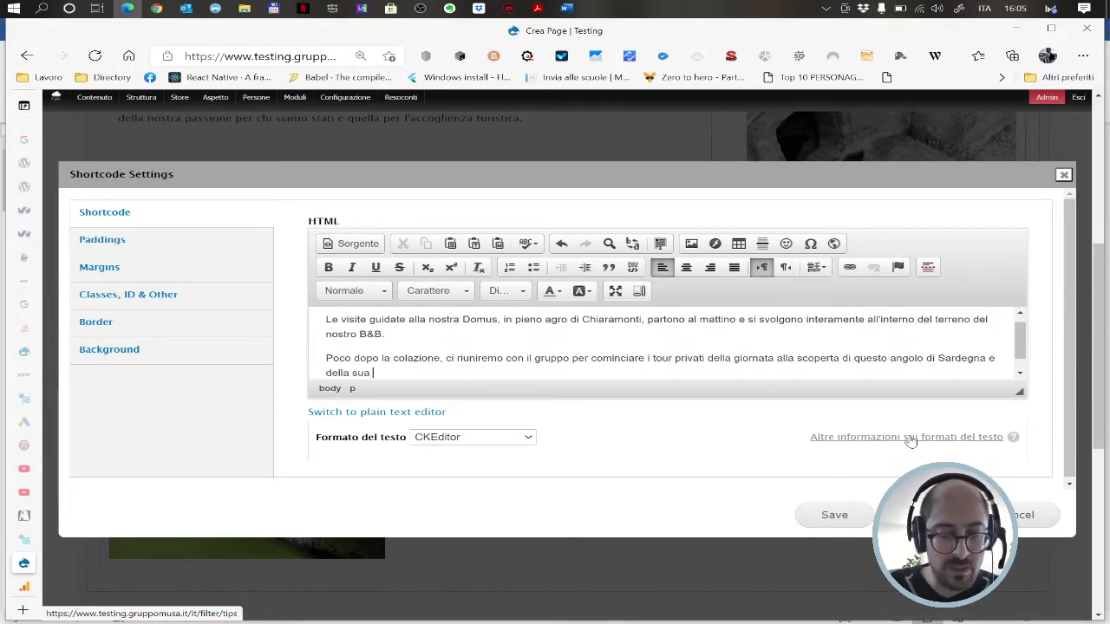
- Start a third paragraph with "Durante le visite guidate scoprire che le Domus de Janas sono molto antiche"
key(Return)
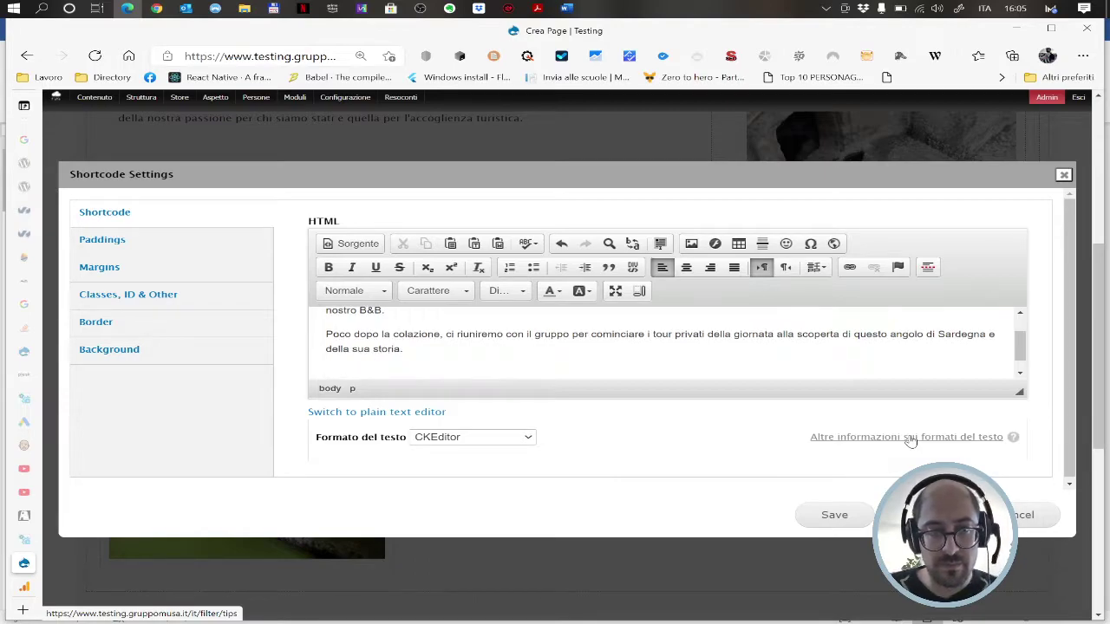
text(Le)
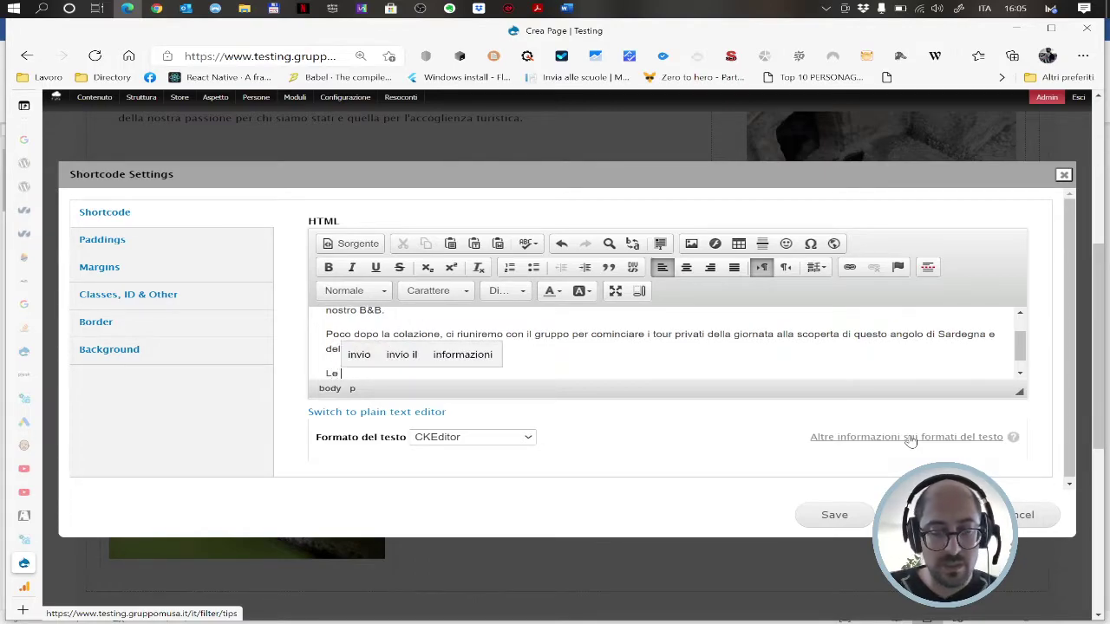
text(Dur)
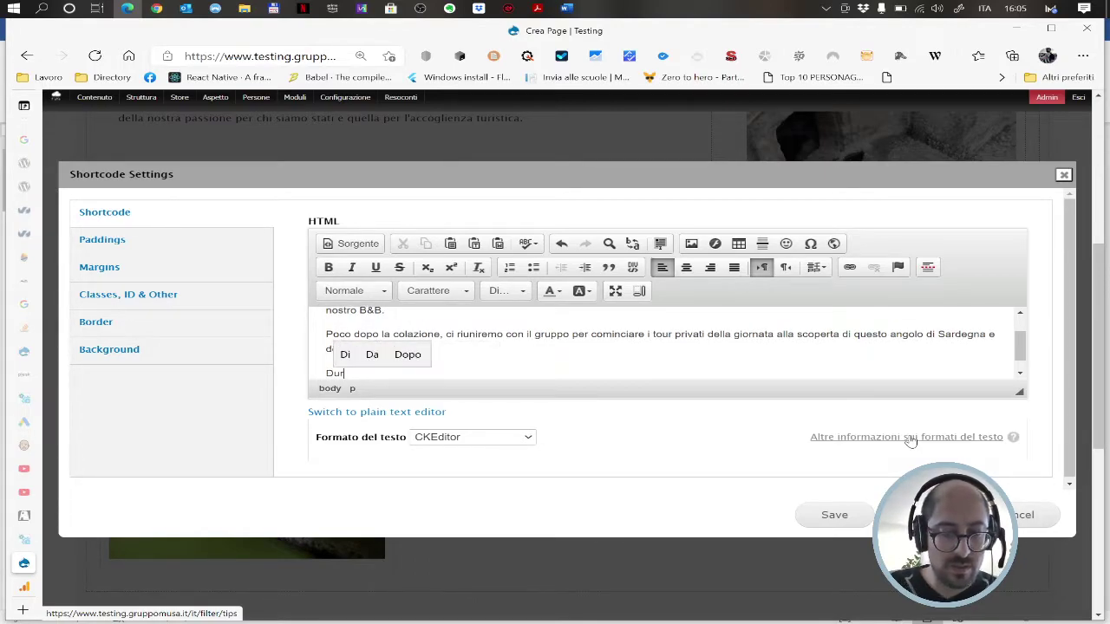
text(ante le vis)
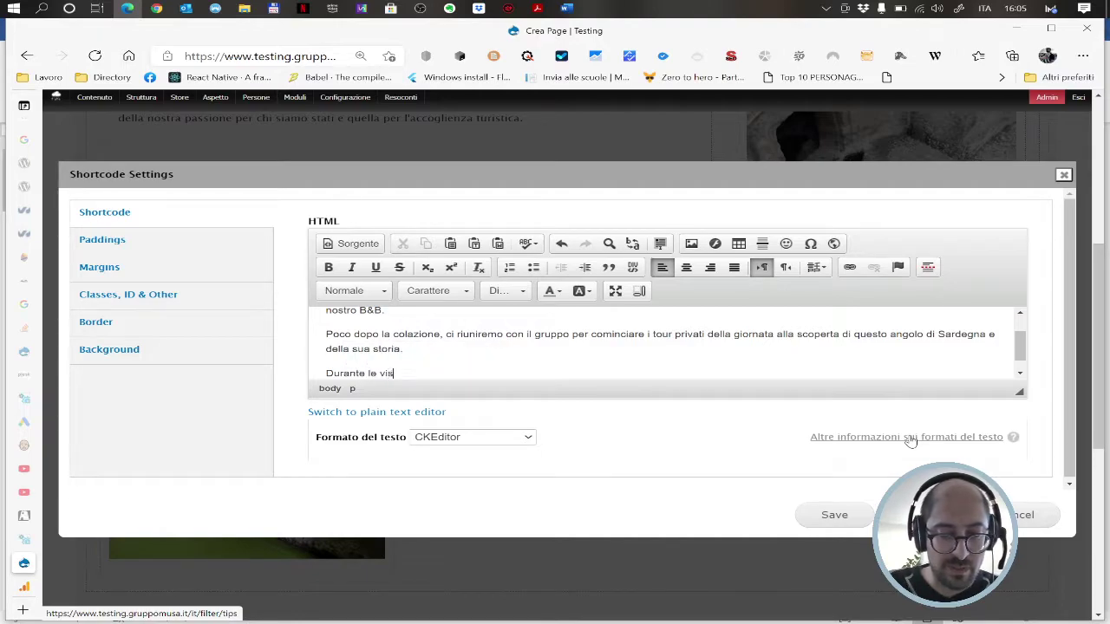
text(ite guidate)
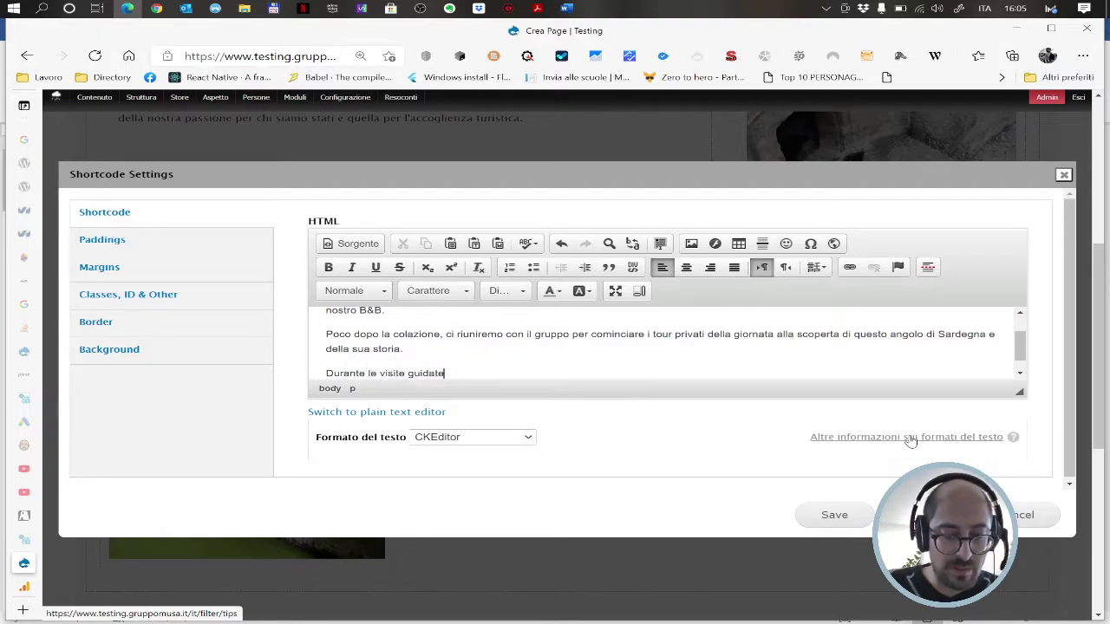
text( scoprire che )
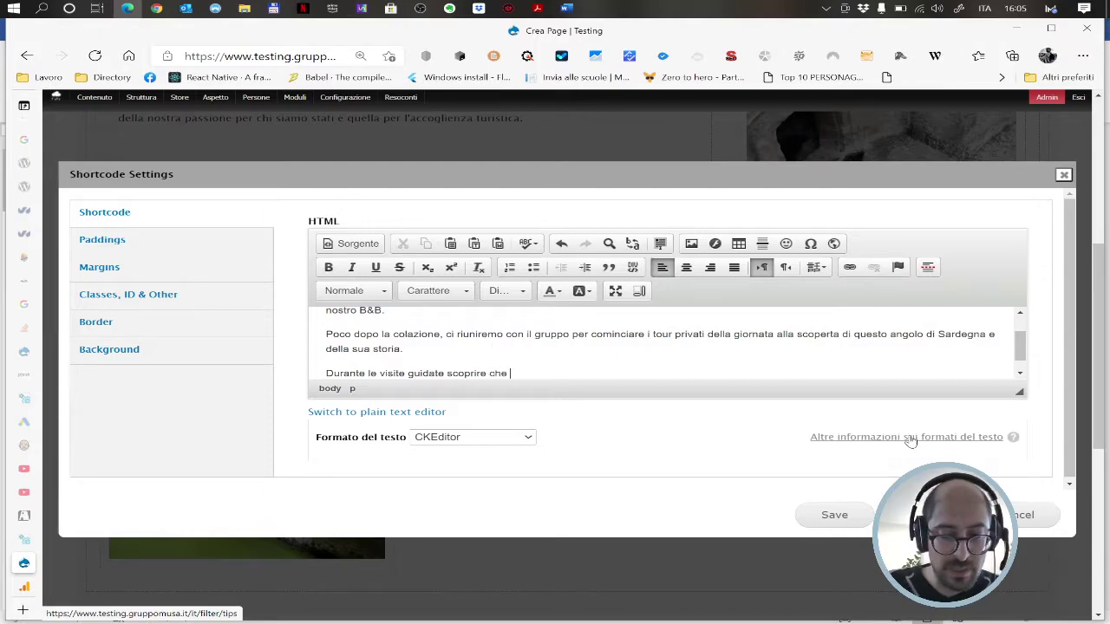
text(le Domus de )
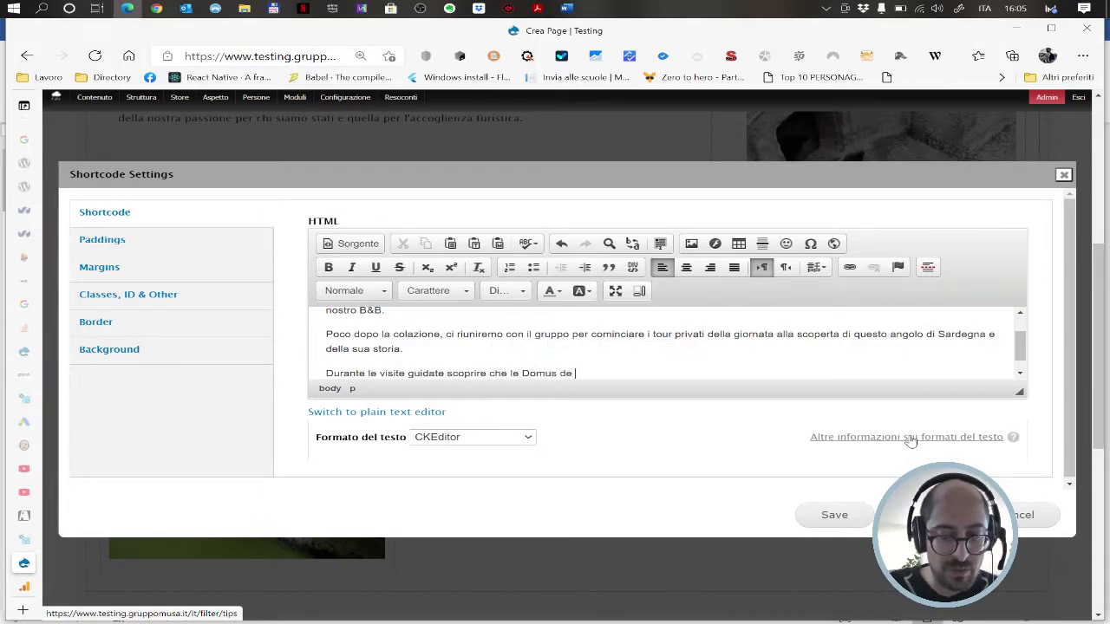
text(Janas sono )
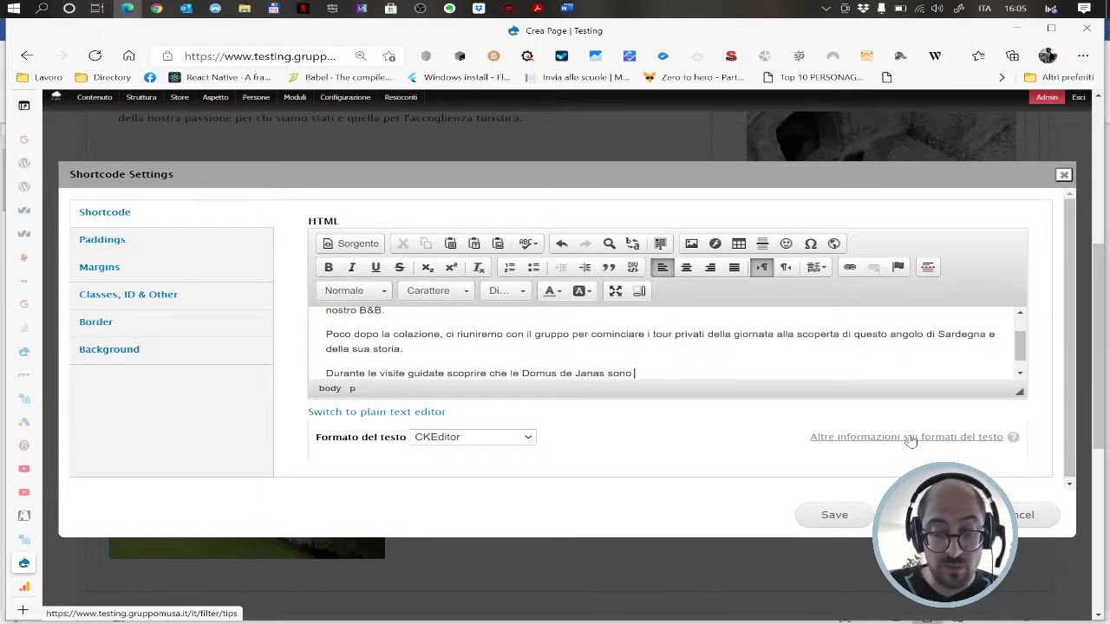
text(molto antiche)
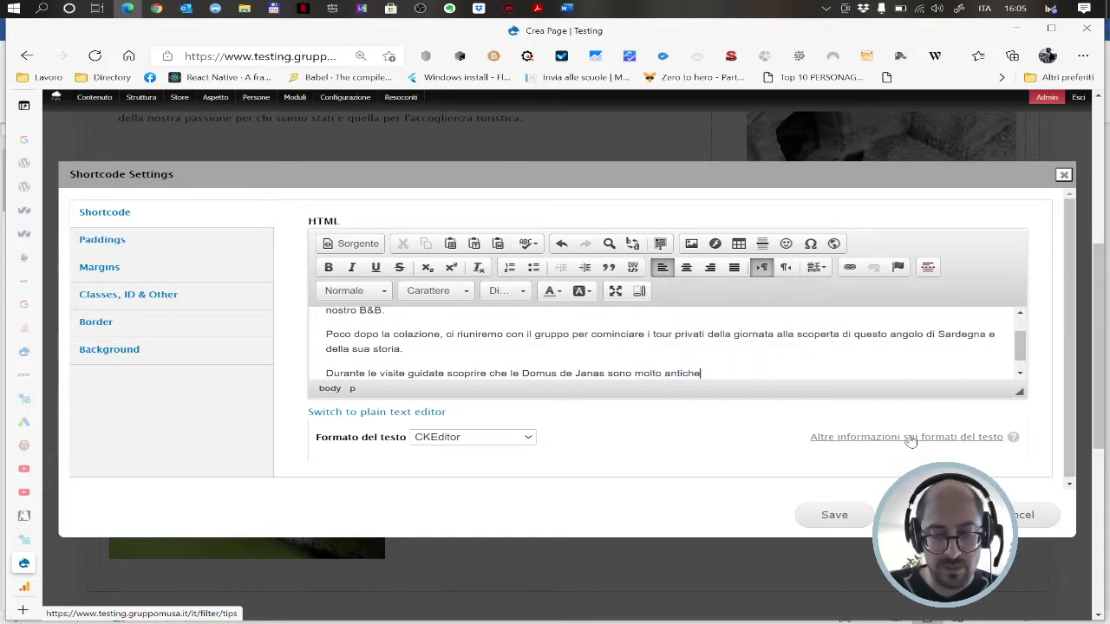
- Continue the third paragraph with ", una forma di sepoltura precedente al periodo nuragico,"
text(, una forma d)
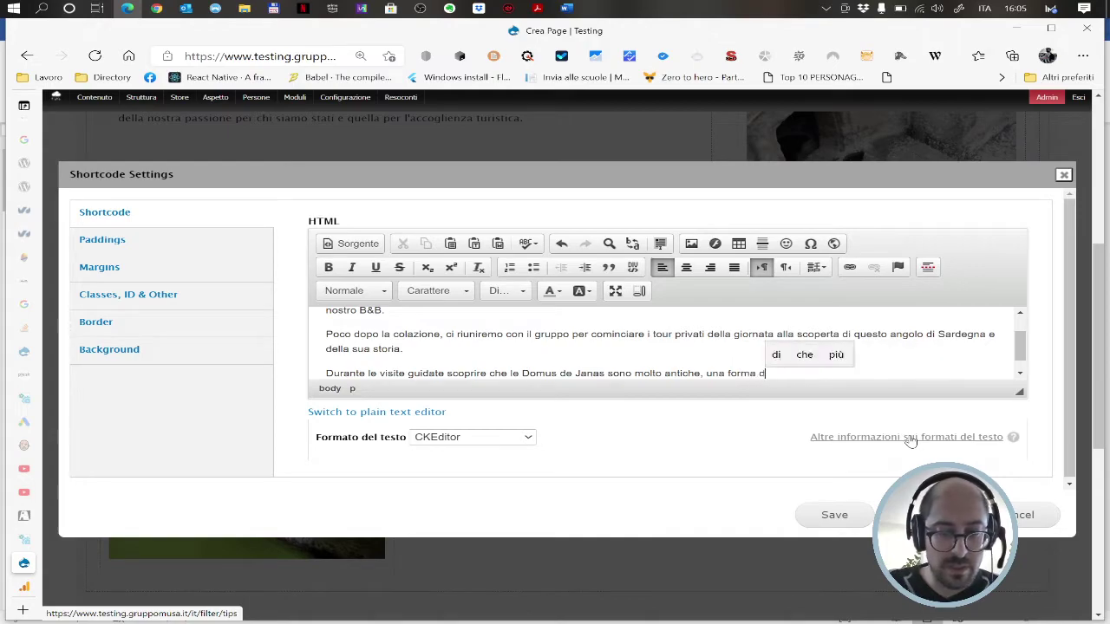
text(i sepoltura )
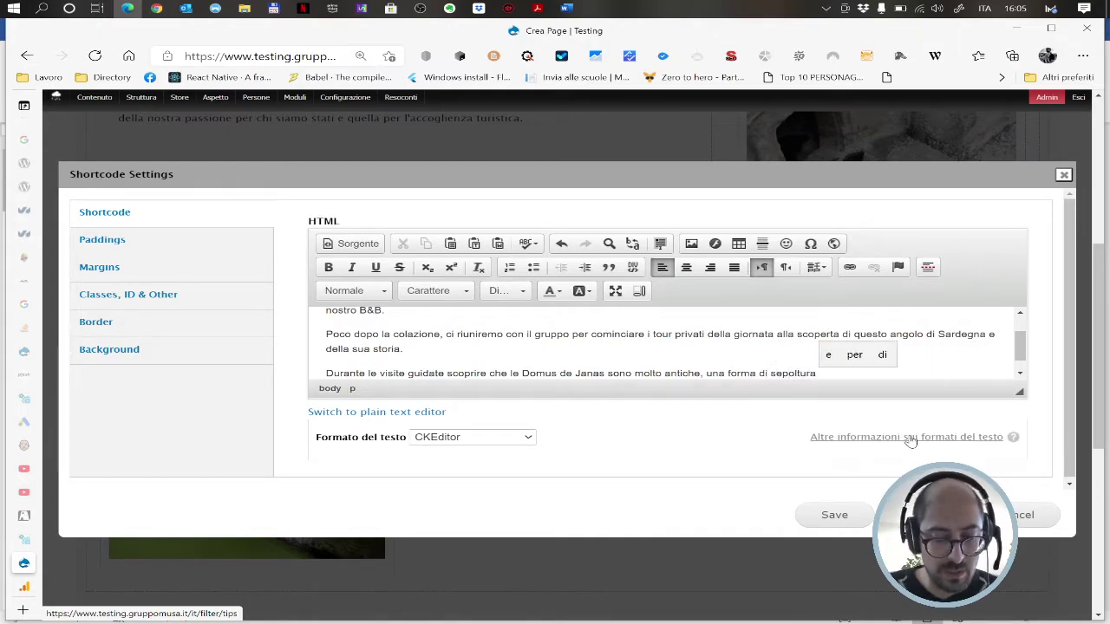
text(precede)
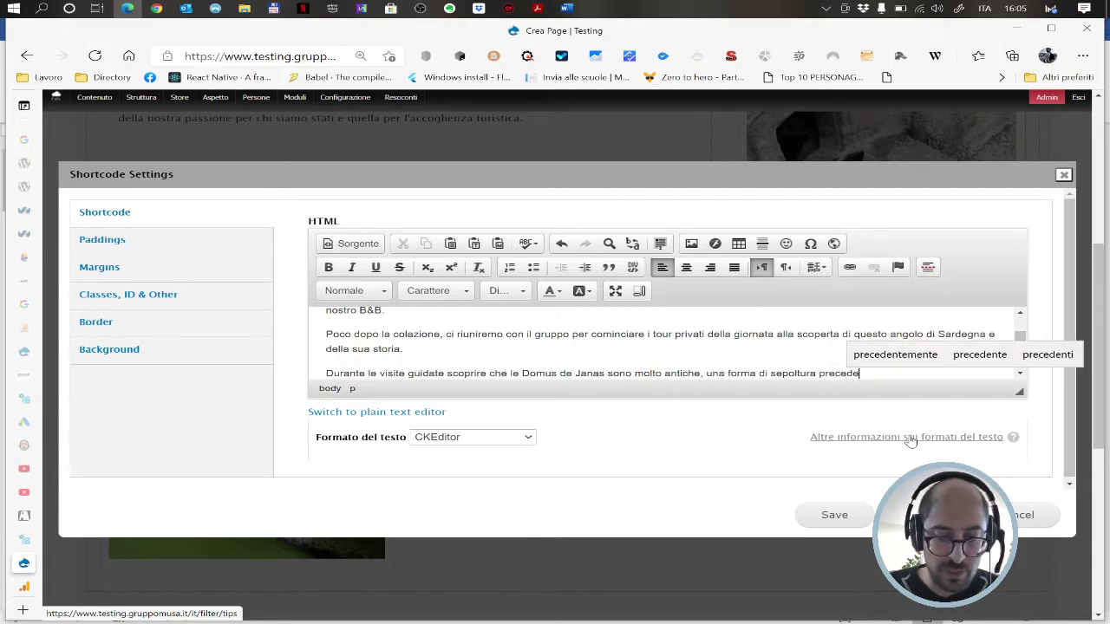
text(nte al periodo)
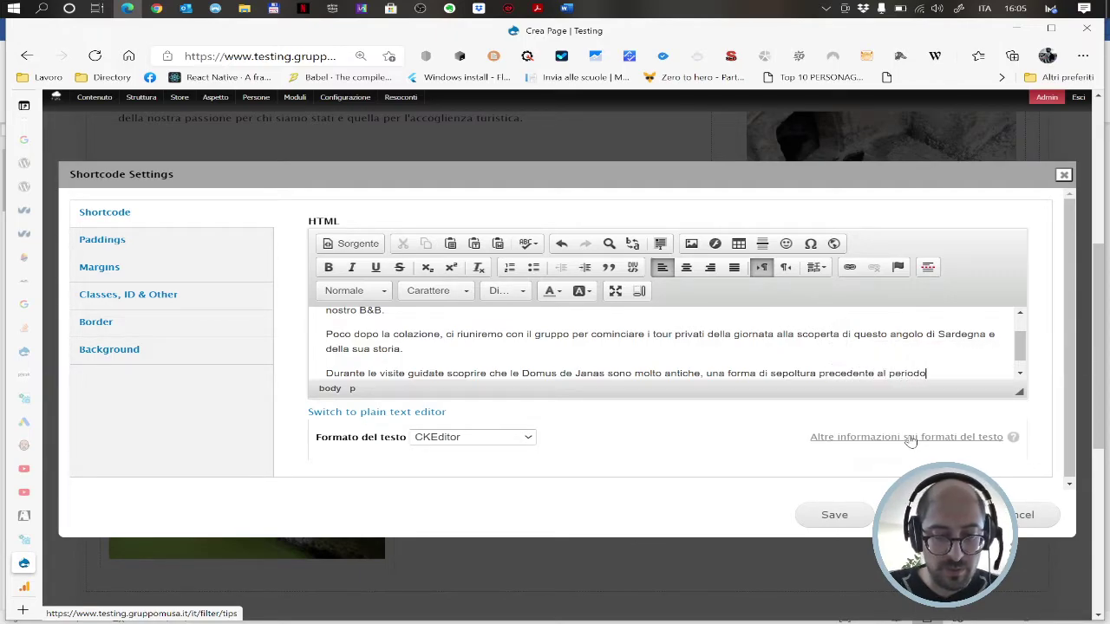
text( nuragico)
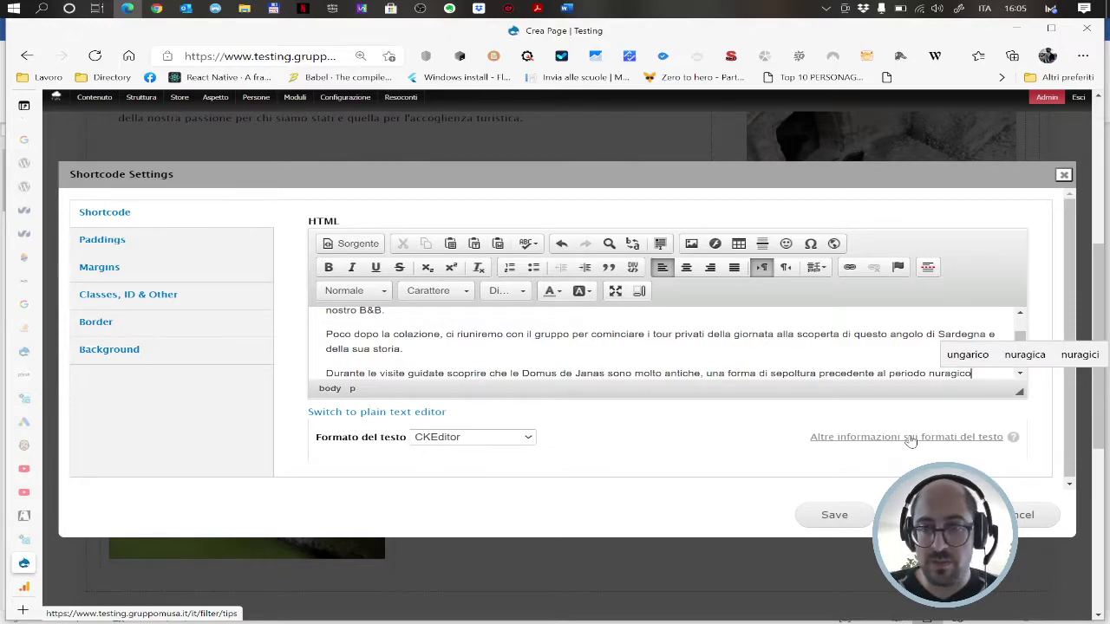
text(,)
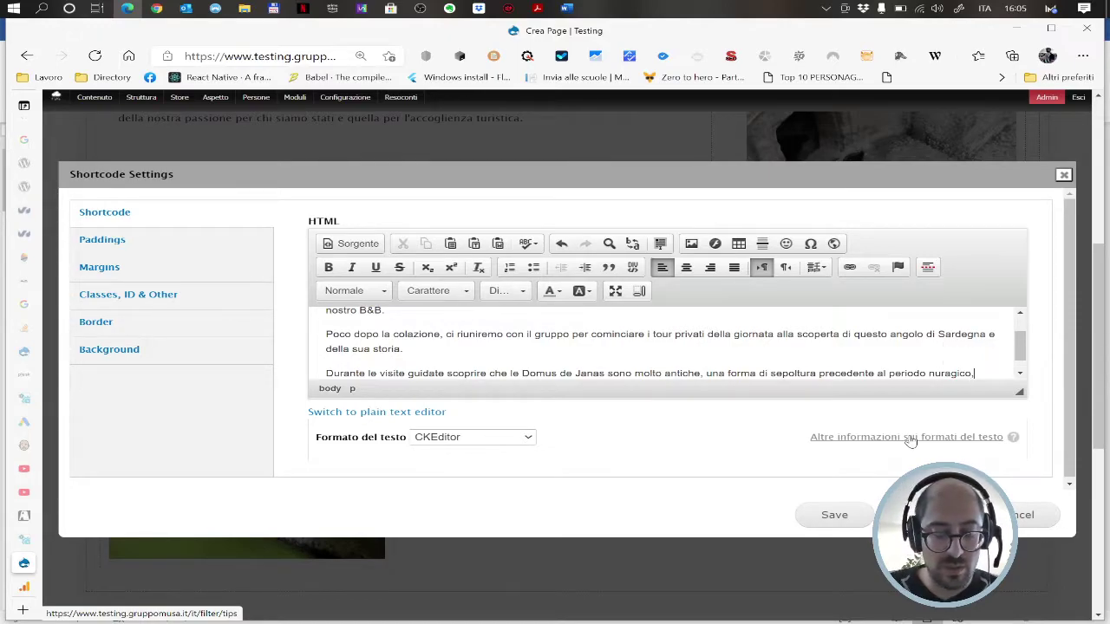
- Extend the third paragraph with "con delle vere e proprie stanze costruite ad hoc per far sentire"
text(con de)
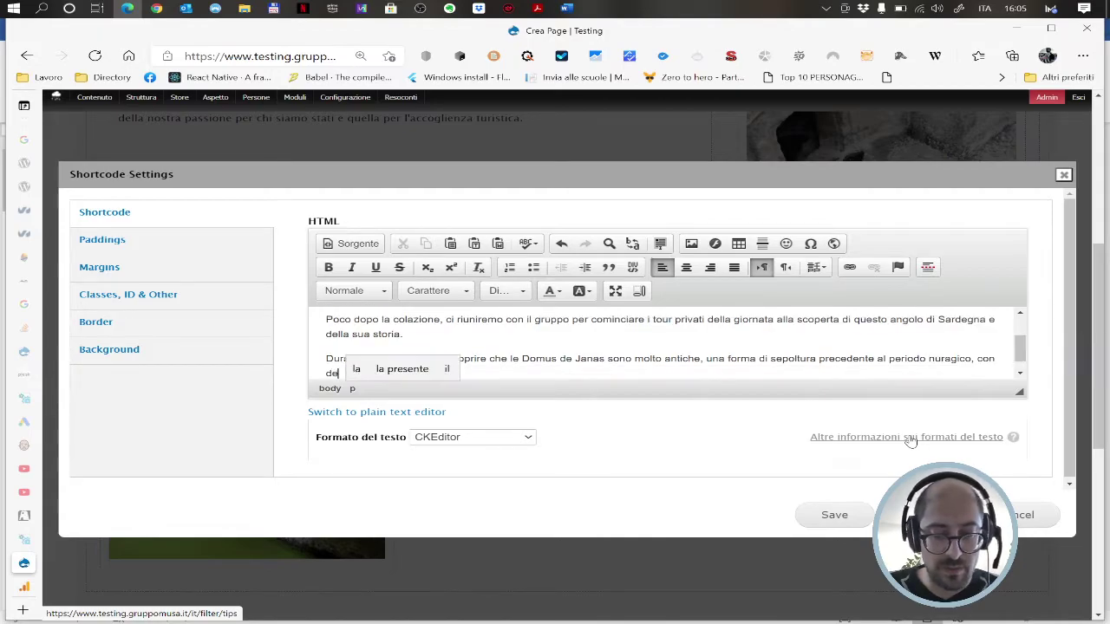
text(lle vere)
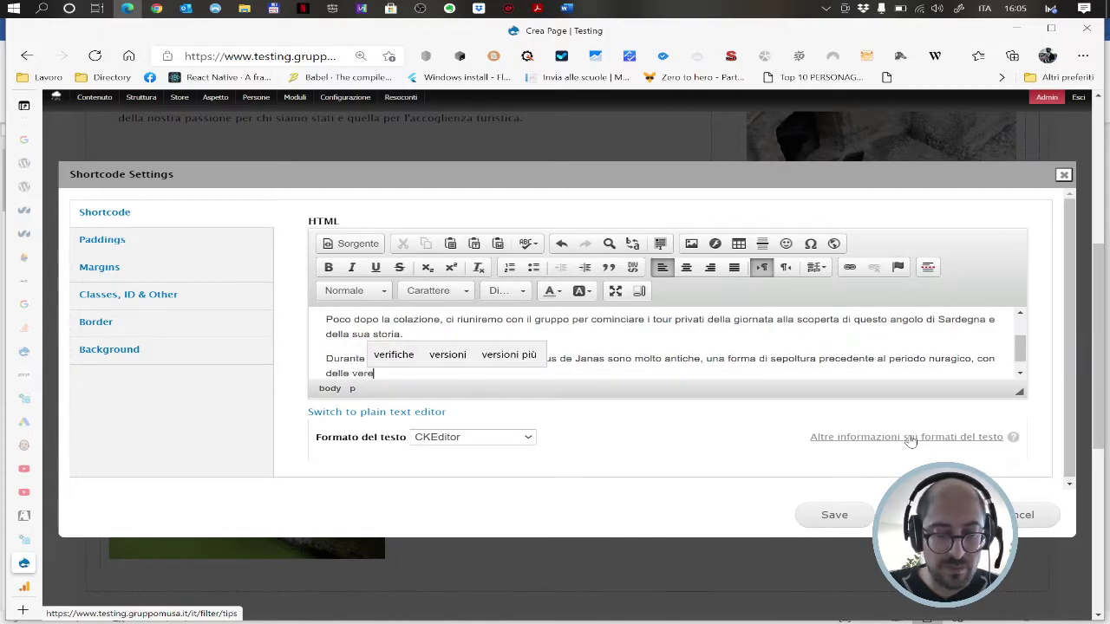
text( e propri)
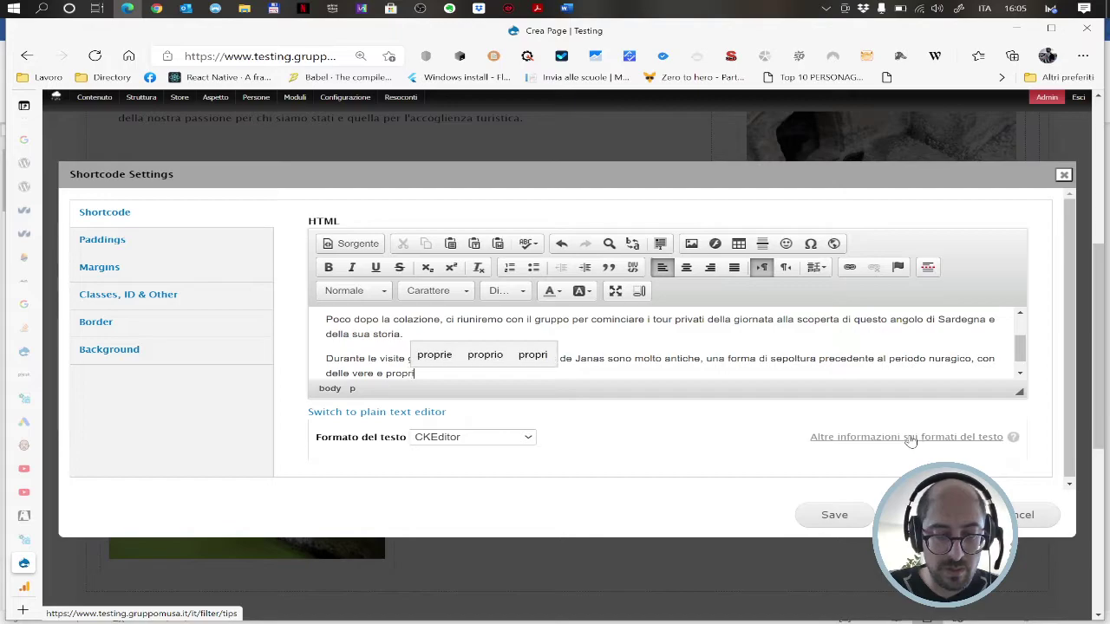
text(e stanze )
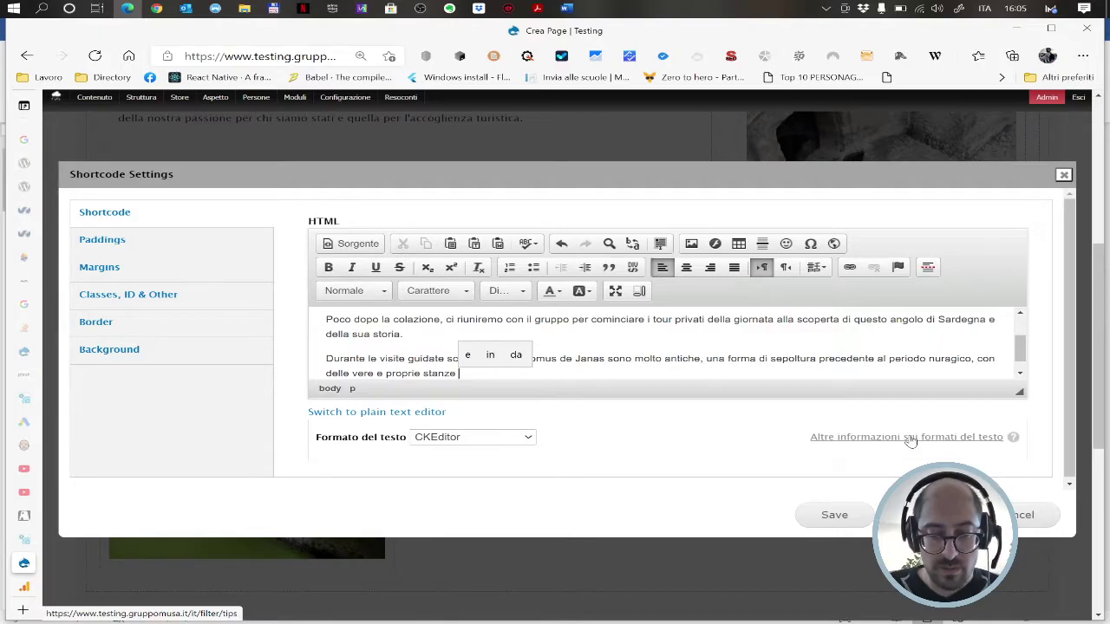
text(costruite)
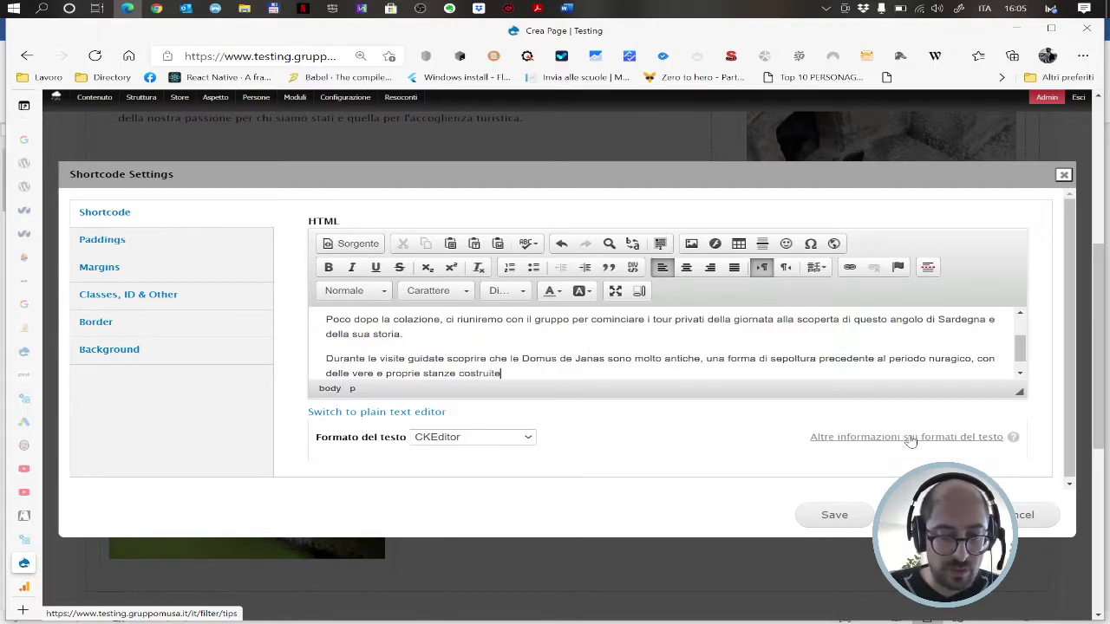
text( ad hoc per far sentire f)
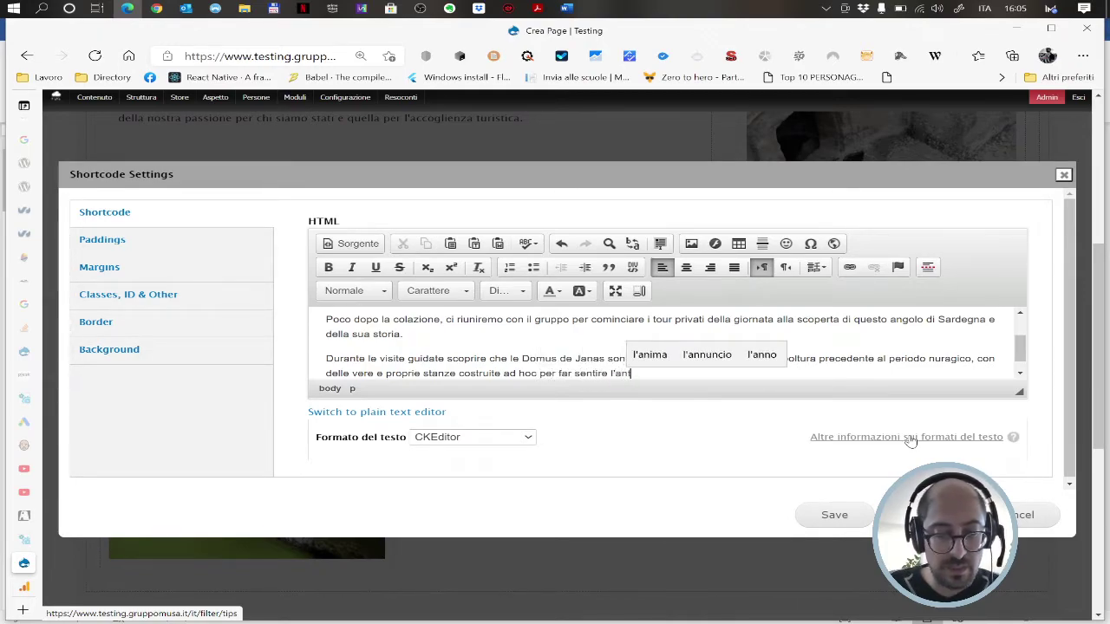
- Finish the third paragraph with "il defunto a casa propria anche nella vita oltre la morte."
text(il )
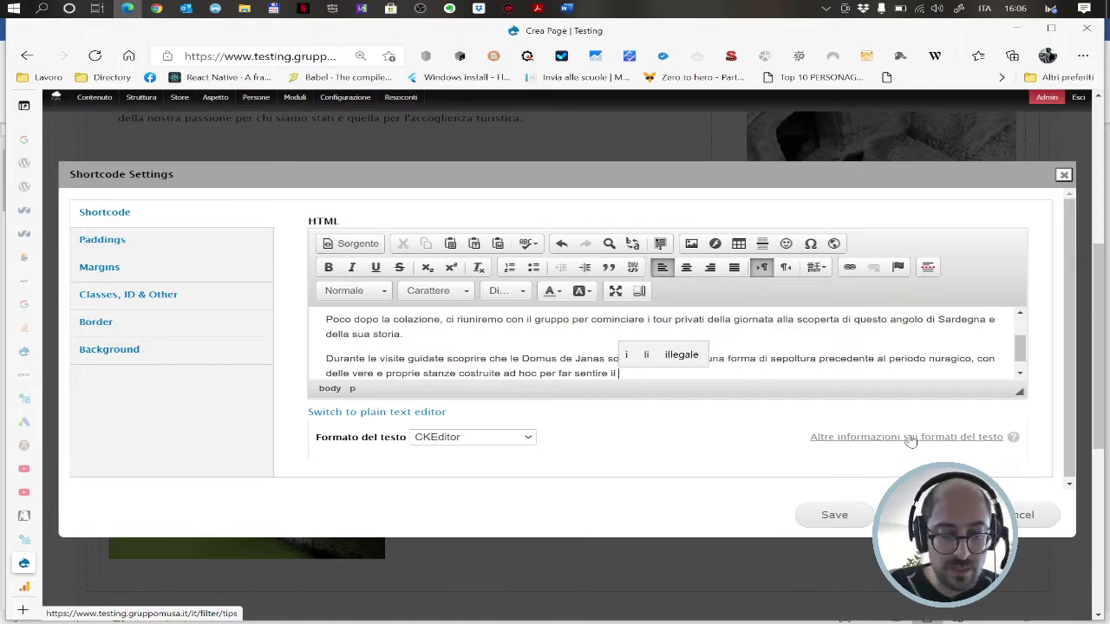
text(defunto a casa)
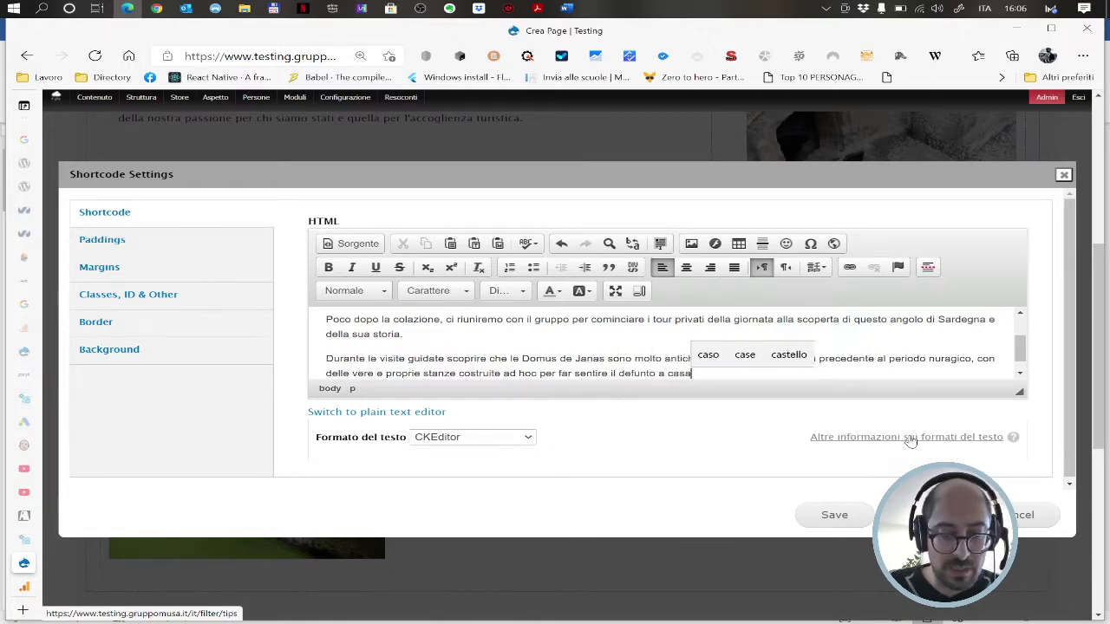
text( propria anche )
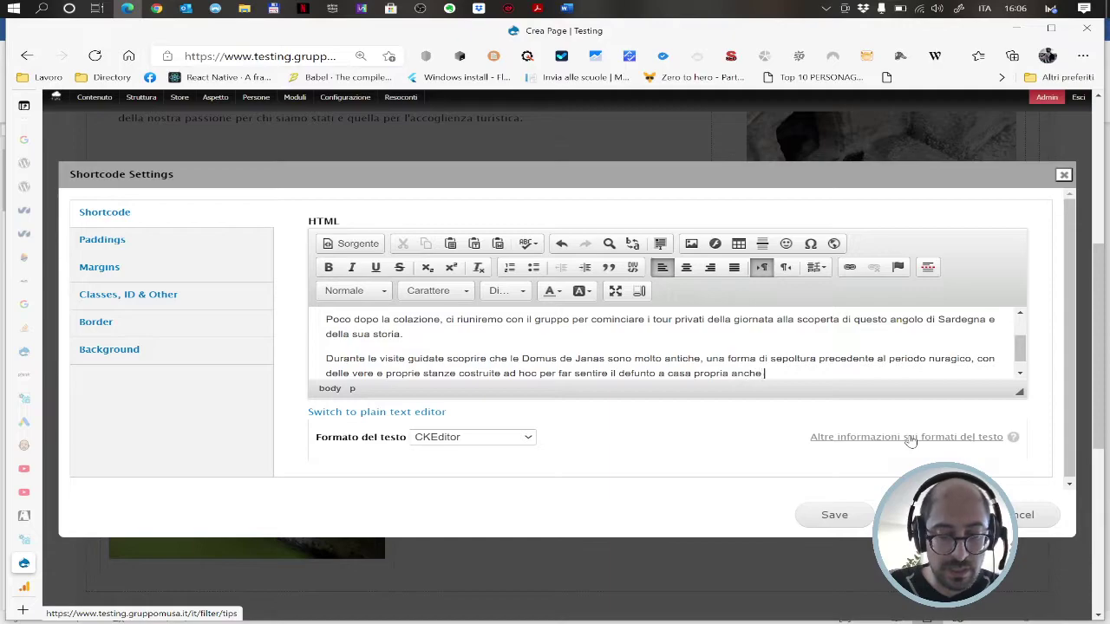
text(nella vita oltre la morte)
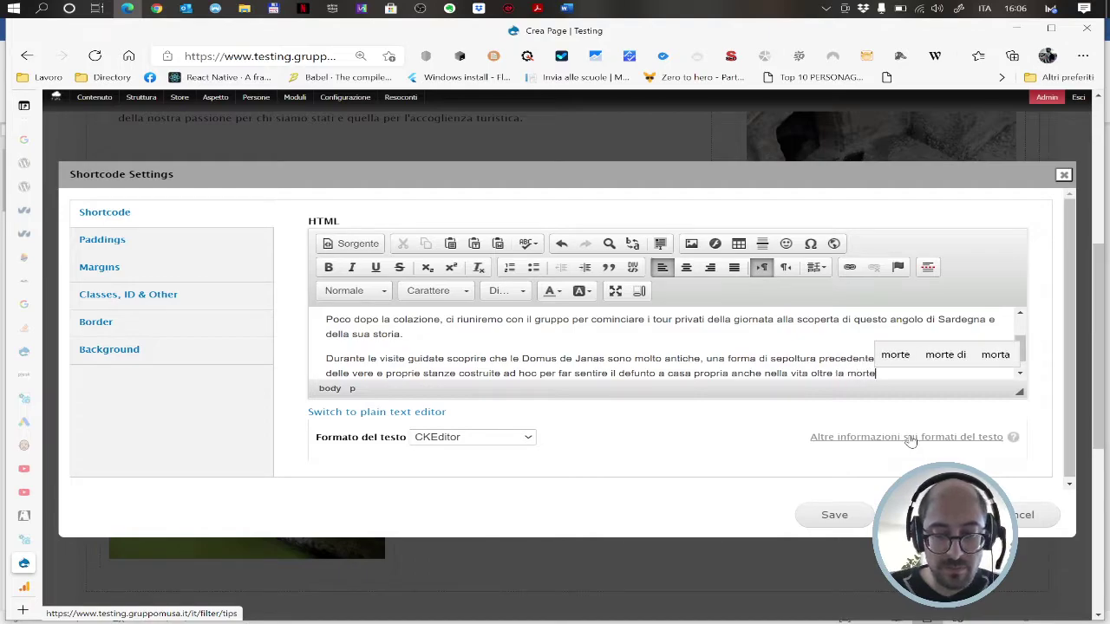
text(.)
- Start a fourth paragraph with "Lungo il percorso di questi tour privati,", the guide's first name and "vi parlerà anche delle specie"
key(Return)
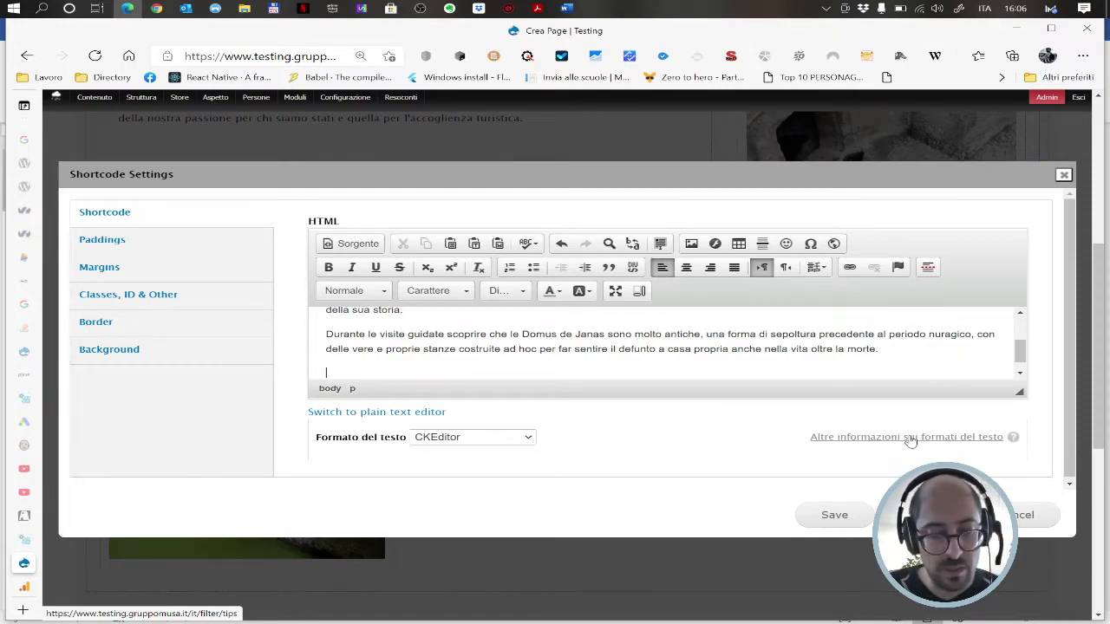
text(Lungo il)
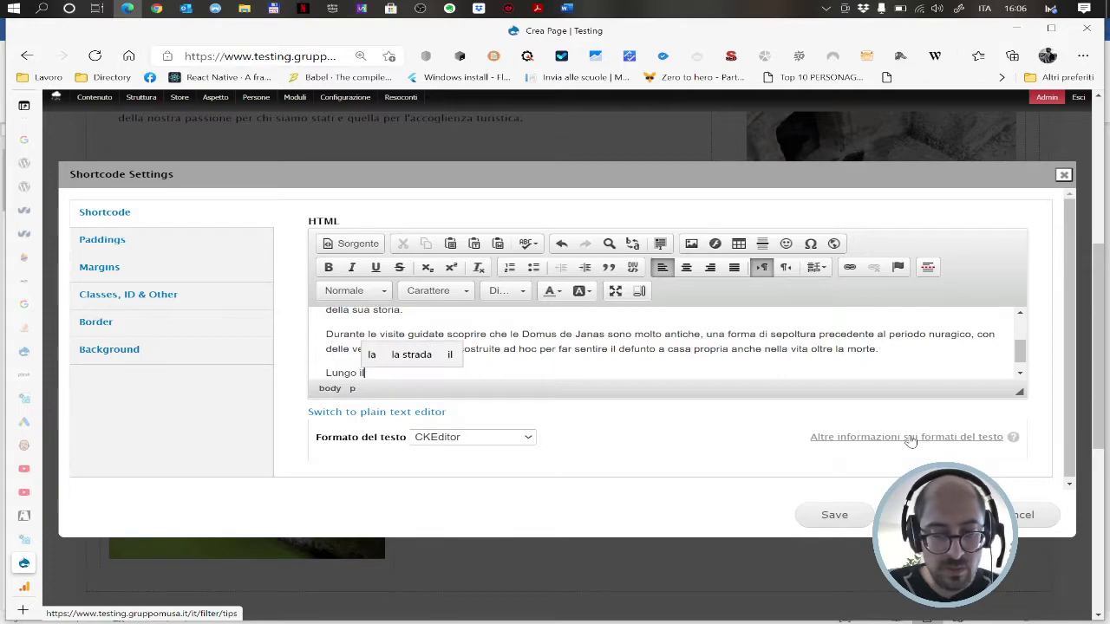
text( percorso)
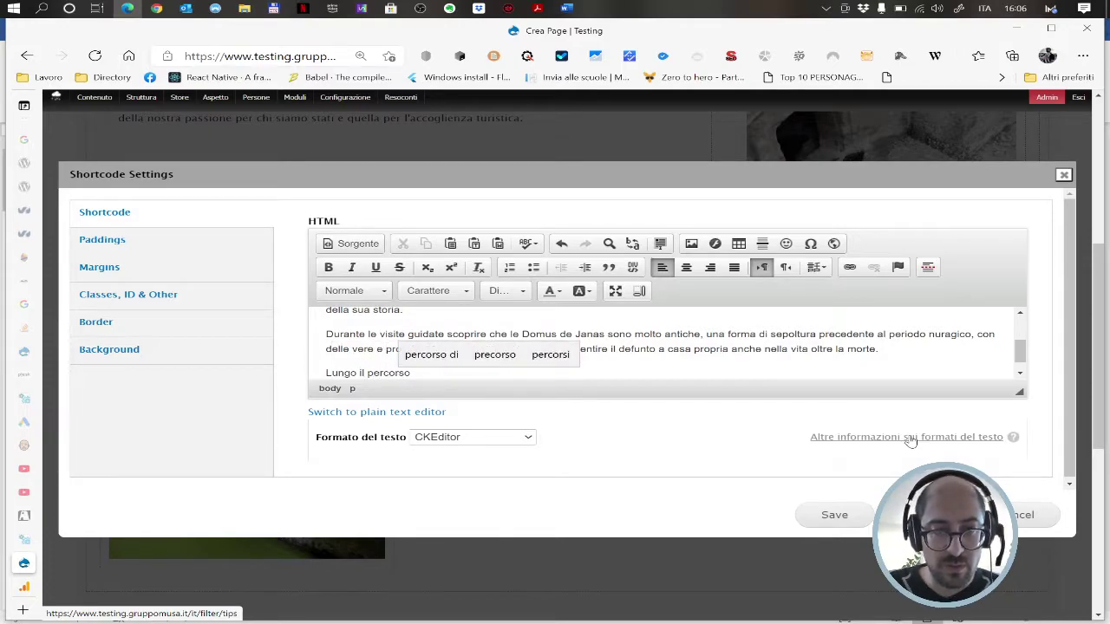
text( di questi tour privati. Giovanna vi parlerà anche delle specie t)
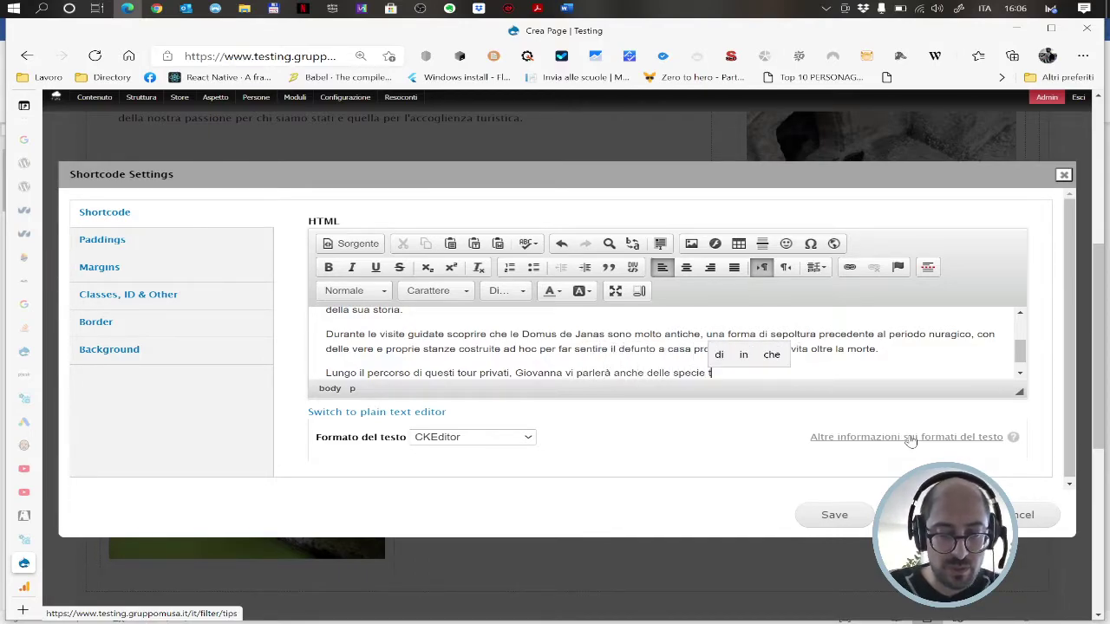
- Continue the fourth paragraph with "tipiche di fauna e flora che abitano il territorio"
text(ipiche)
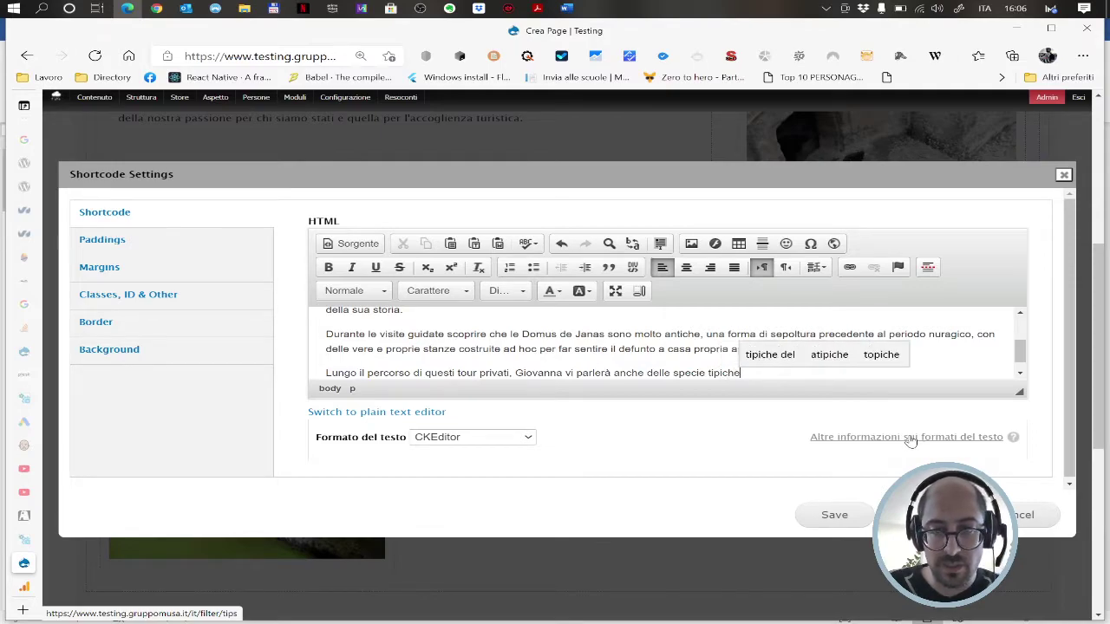
text( di )
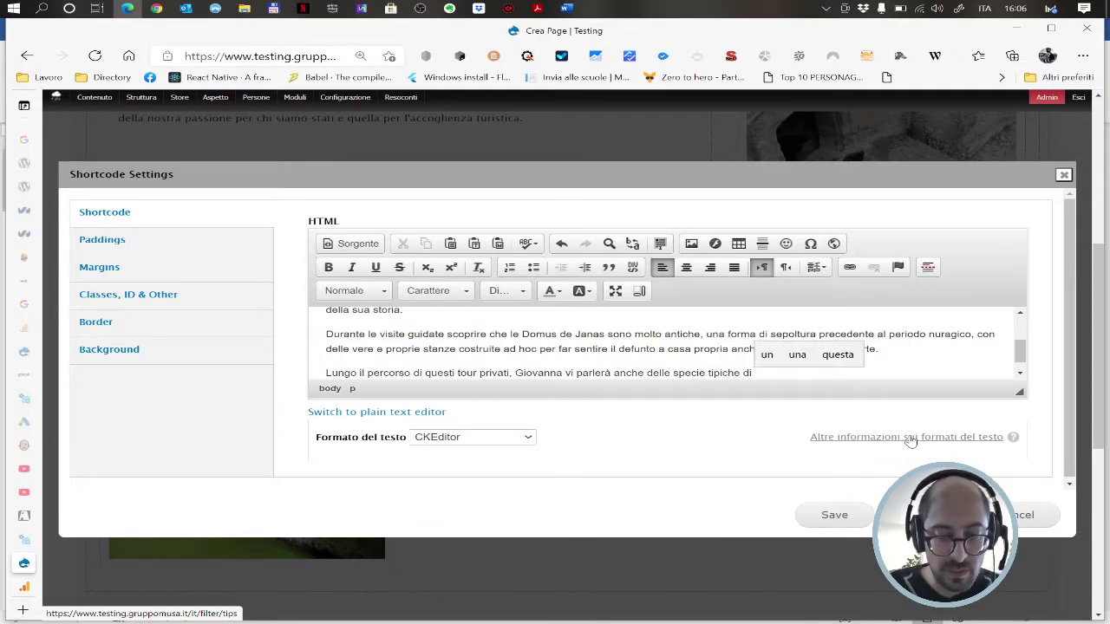
text(fauna e )
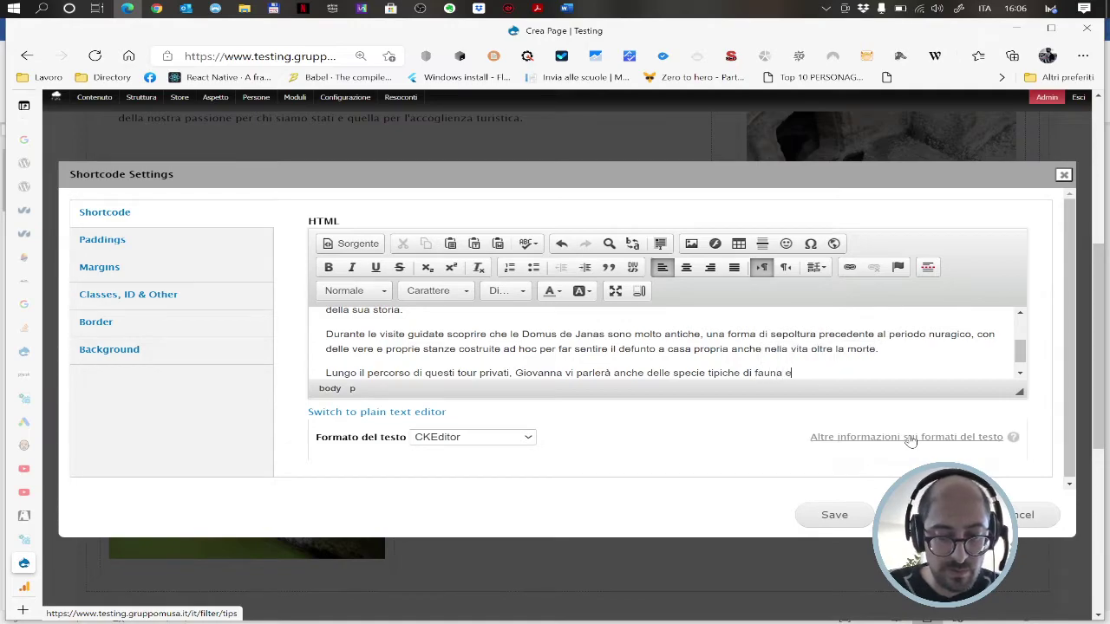
text(flora ch)
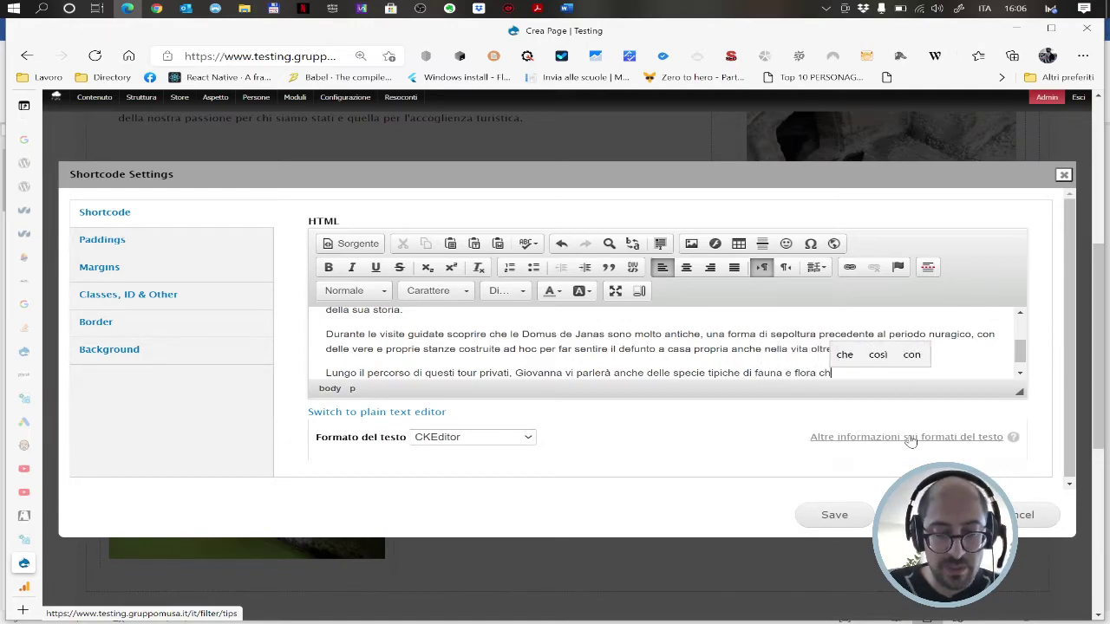
text(e abitanop )
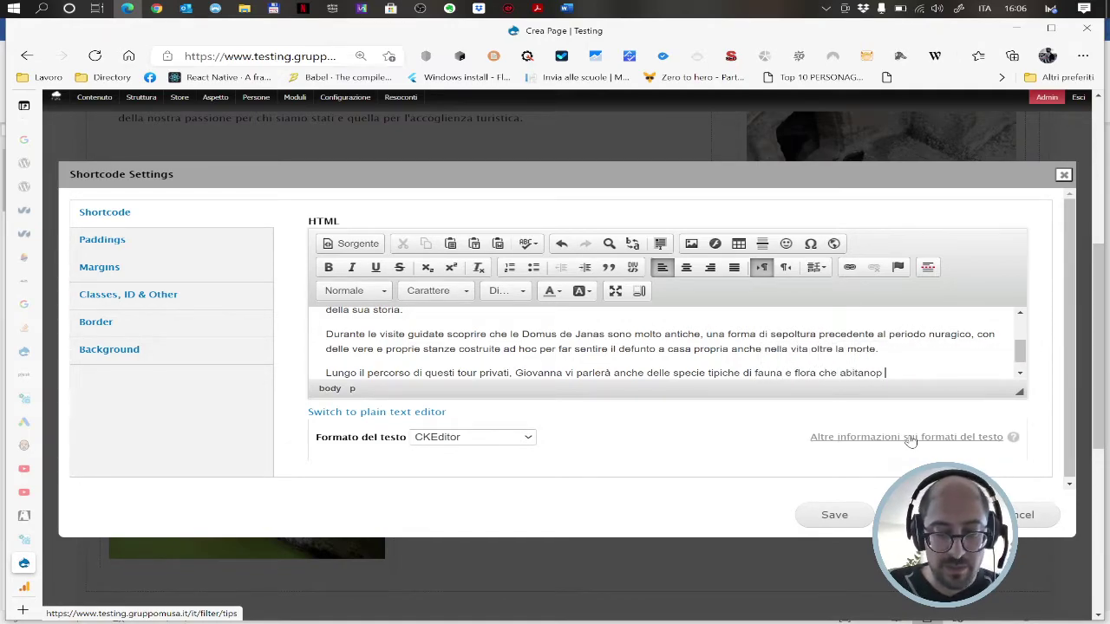
text(il territorio)
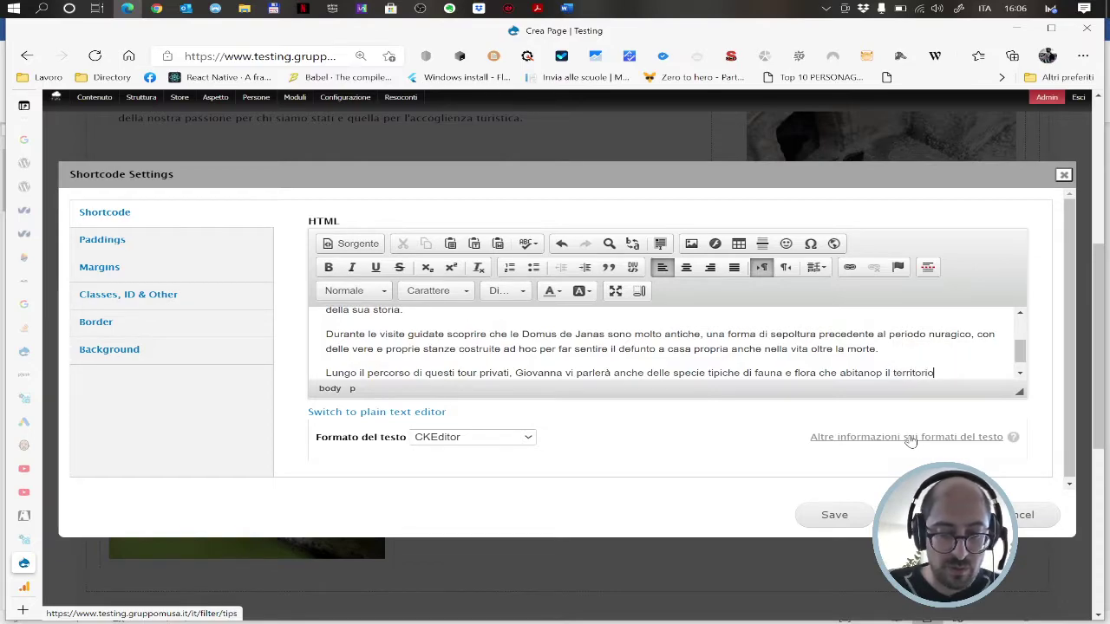
- Finish the fourth paragraph with "ed è possibile apprezzare qui a Chiaramonti." and correct the typo "abitanop" to "abitano"
text( ed è possibile apprezzare gl)
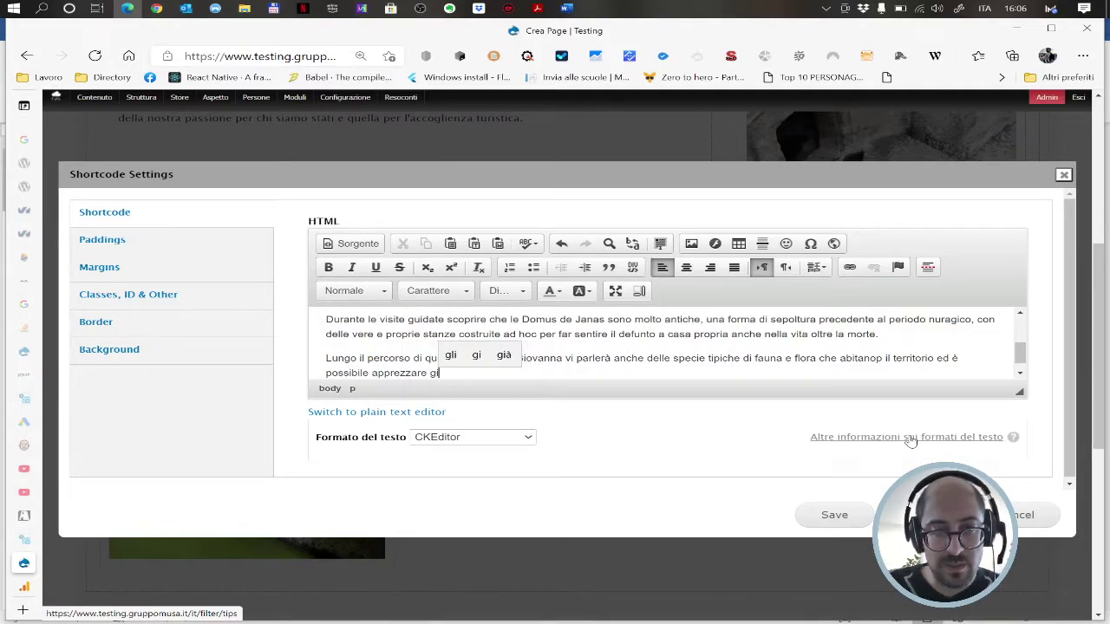
key(BackSpace)
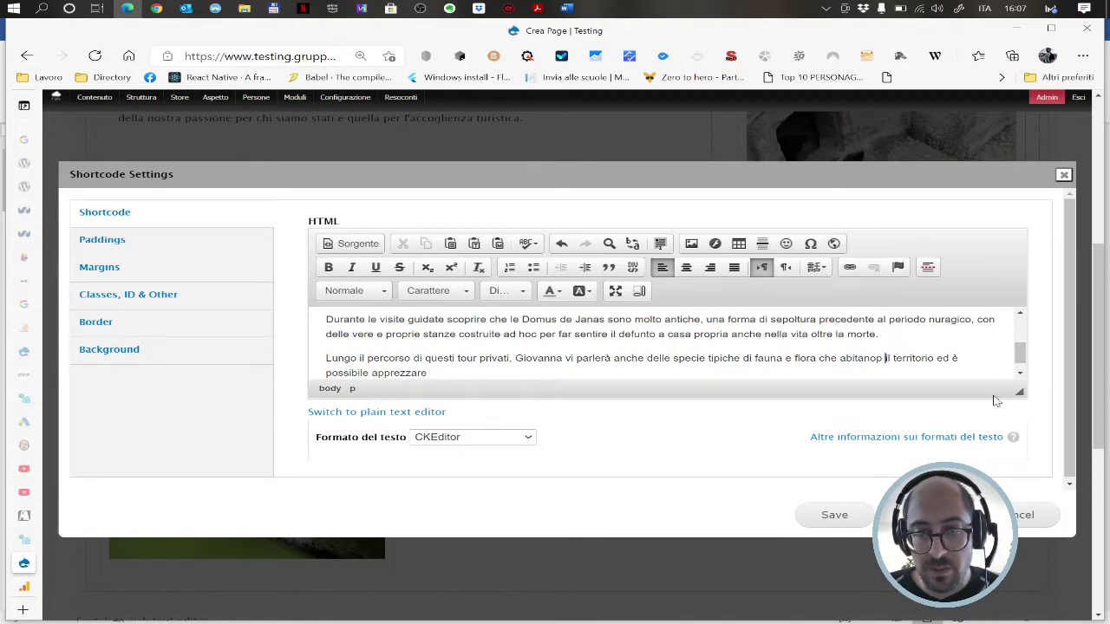
key(BackSpace)
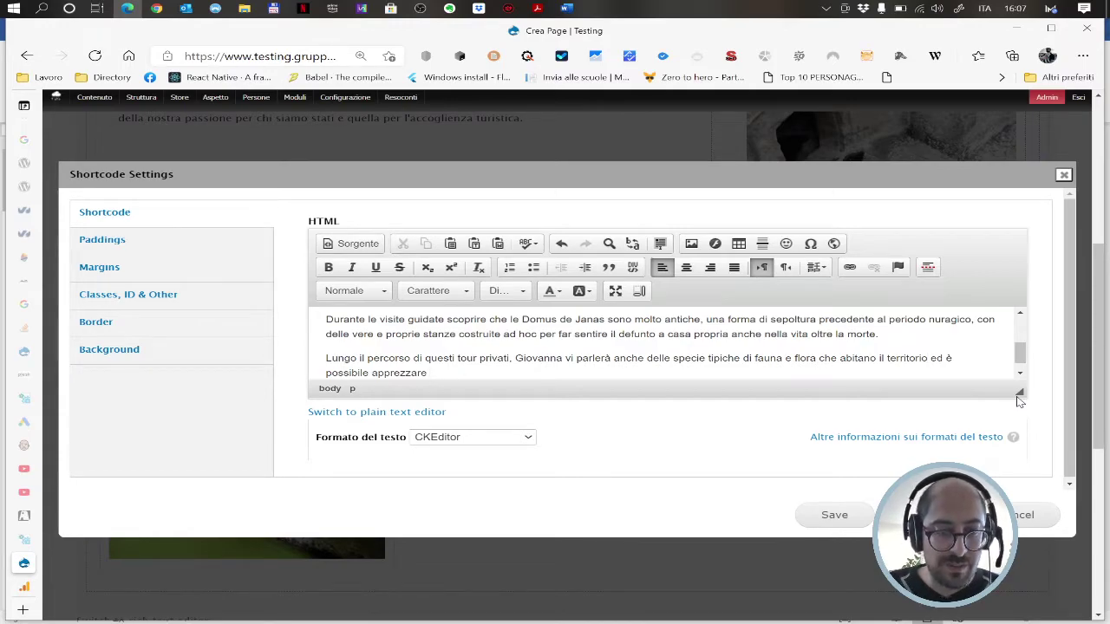
text(ui a)
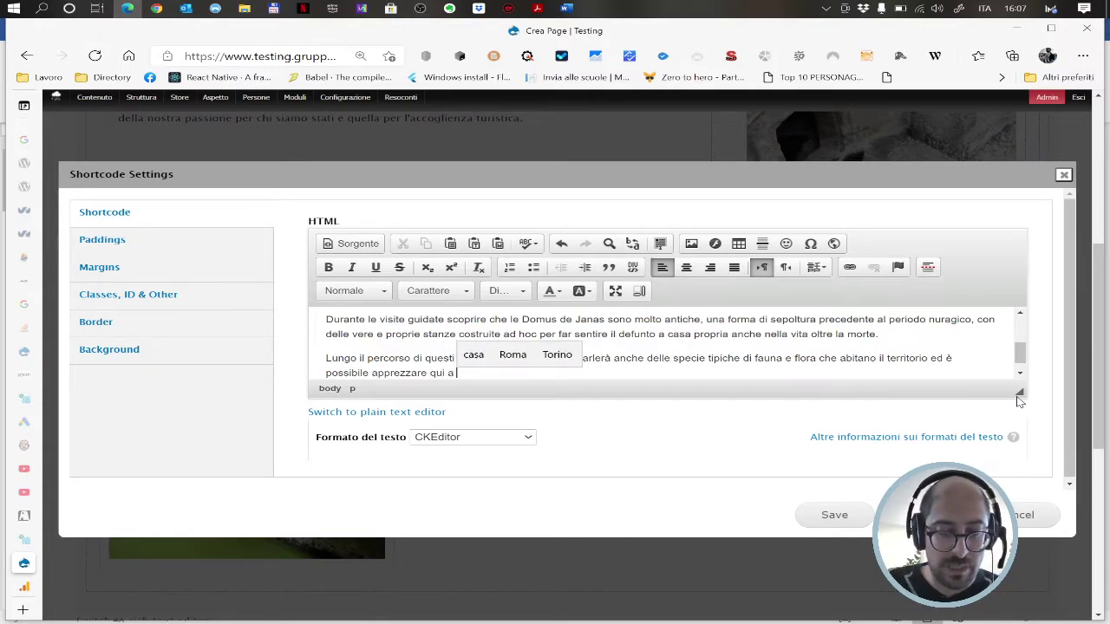
text( Chiaramonti.)
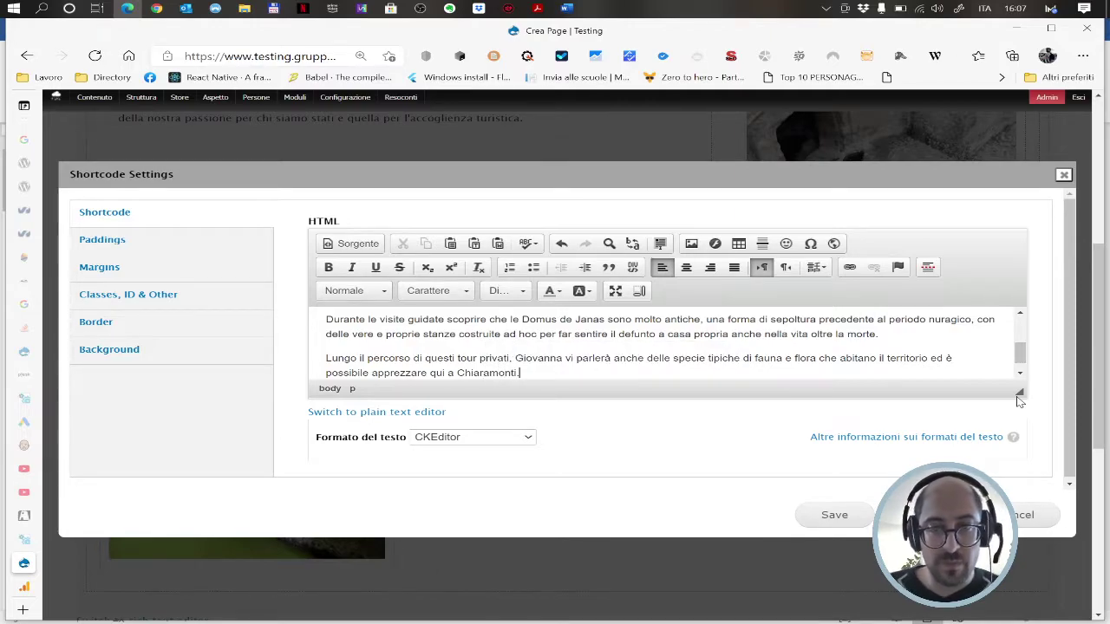
- Make "Chiaramonti" and "tour privati" bold in the fourth paragraph
key(ctrl+shift+Left)
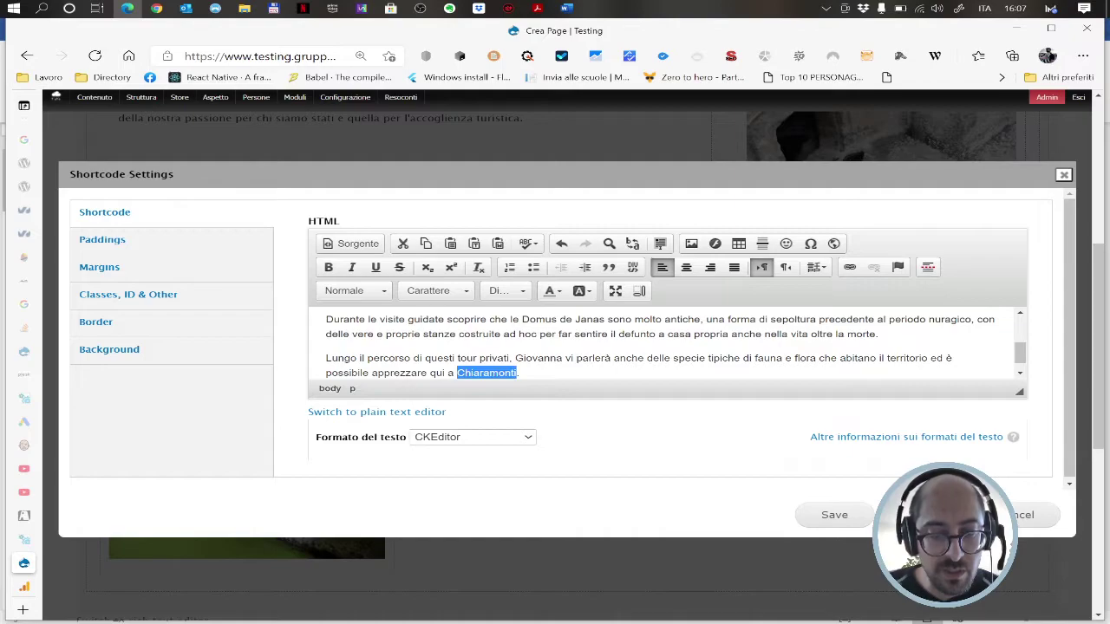
key(ctrl+b)
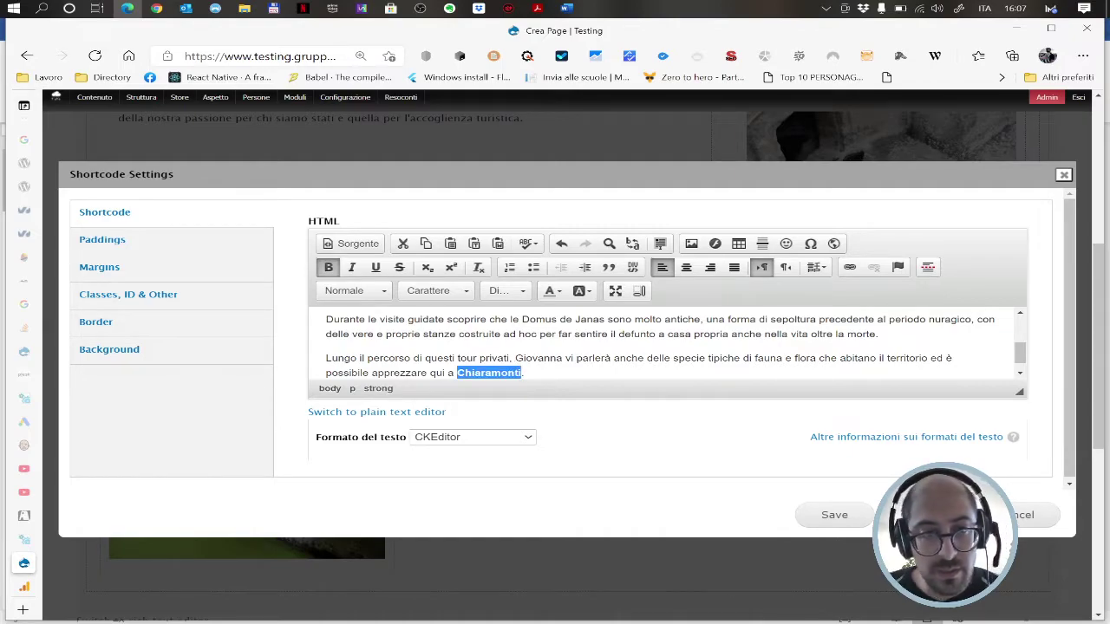
click(459, 359)
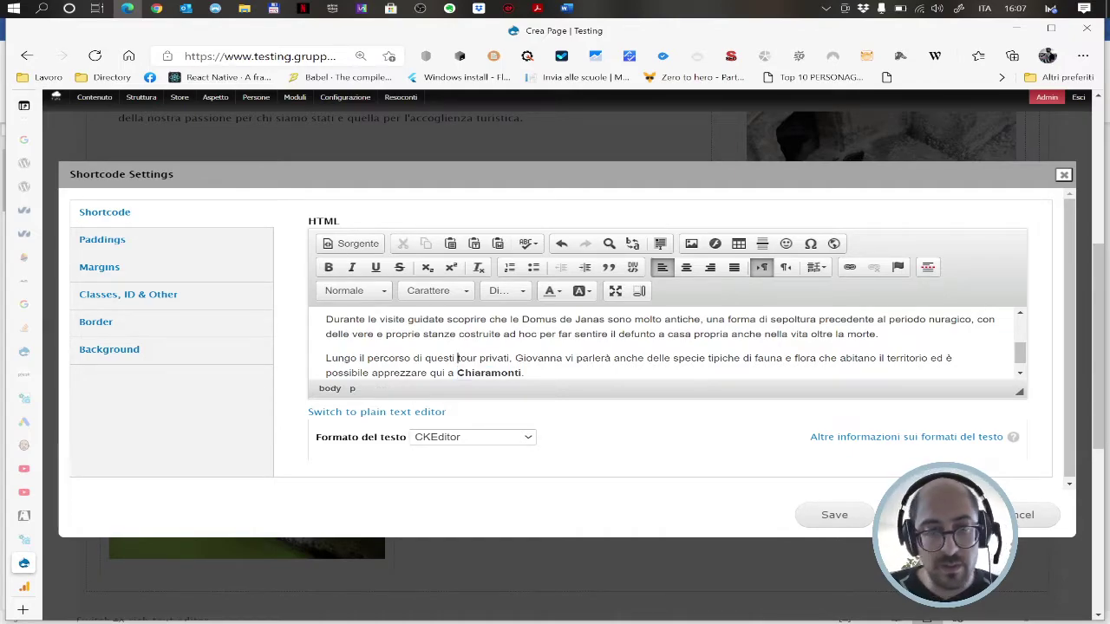
key(ctrl+shift+Right)
key(ctrl+shift+Right)
key(ctrl+b)
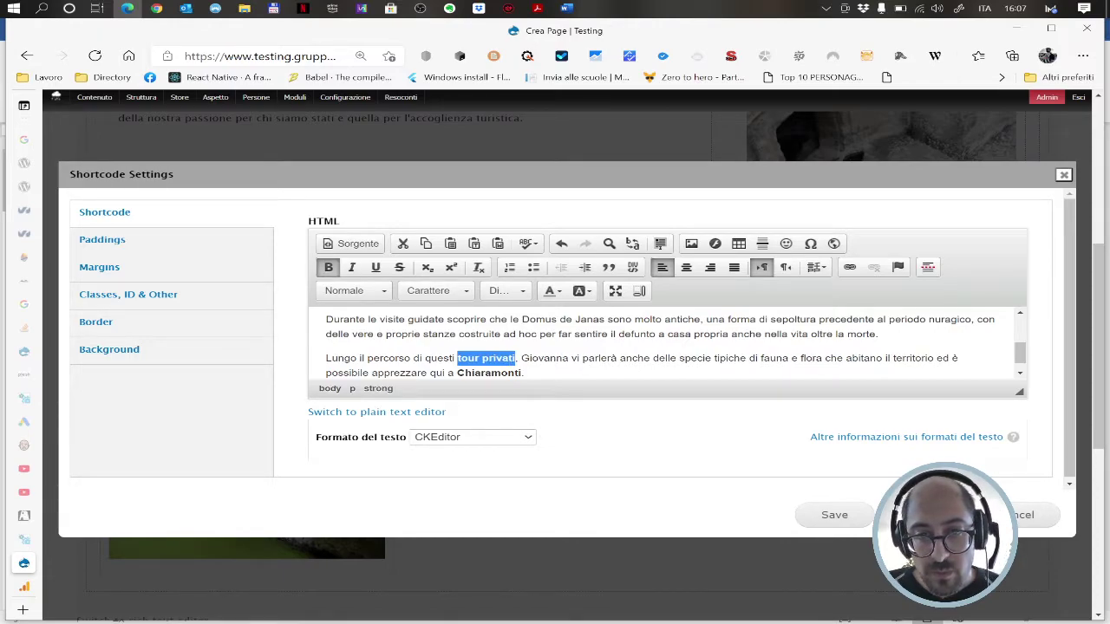
- Make the phrase "specie tipiche di fauna e flora" bold in the fourth paragraph
click(679, 358)
key(ctrl+shift+Right)
key(ctrl+shift+Right)
key(ctrl+shift+Right)
key(ctrl+shift+Right)
key(ctrl+shift+Right)
key(ctrl+shift+Right)
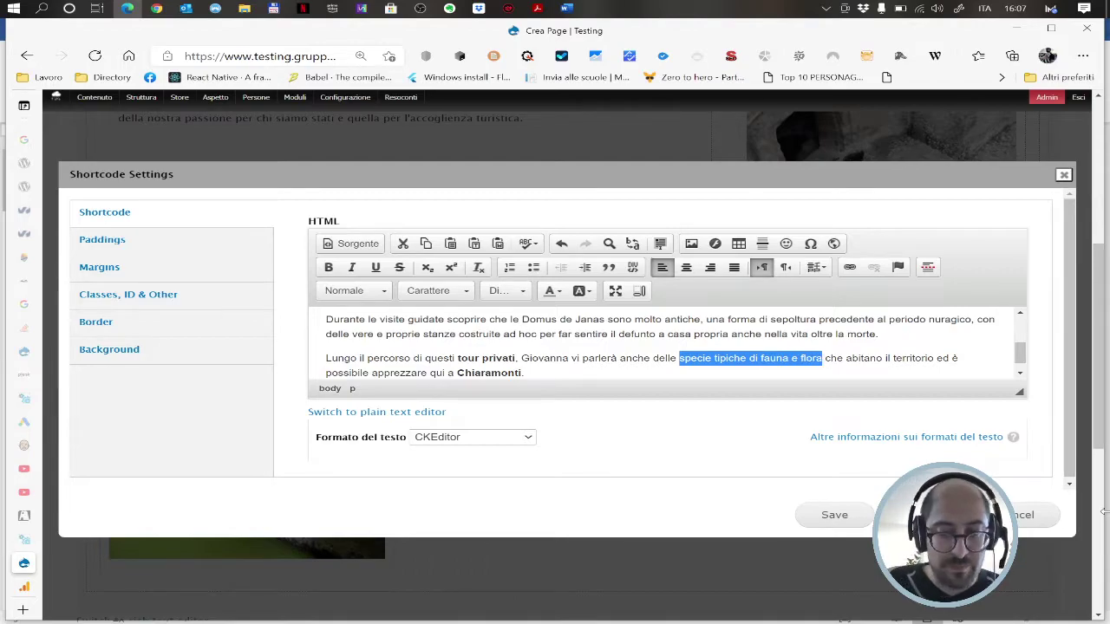
key(ctrl+b)
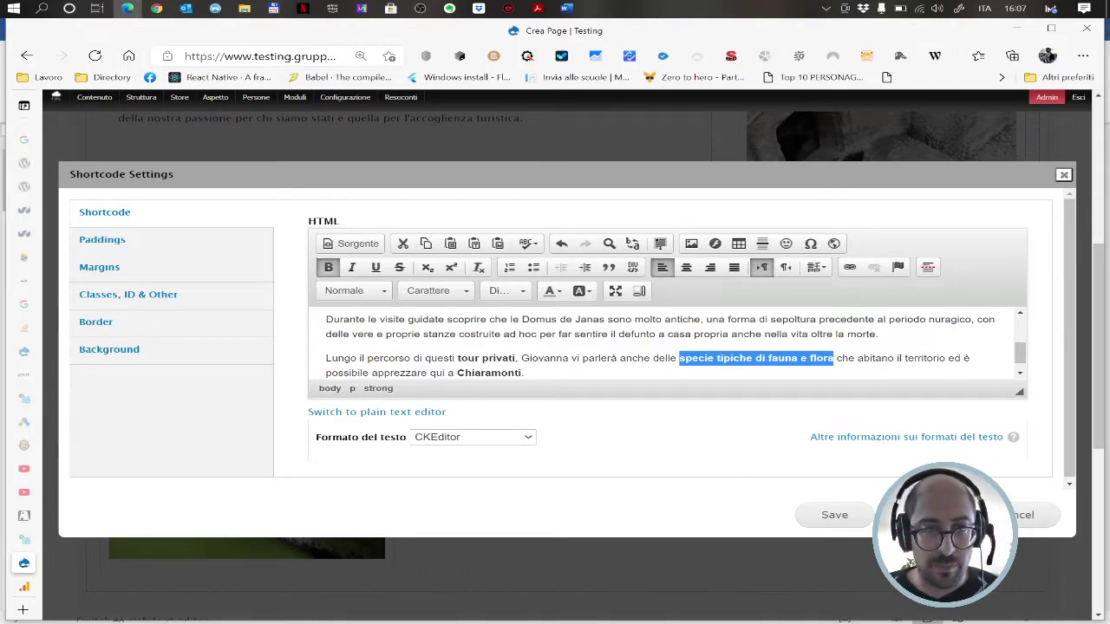
- Make "visite guidate" bold at the start of the third paragraph
scroll(676, 343, up, 1)
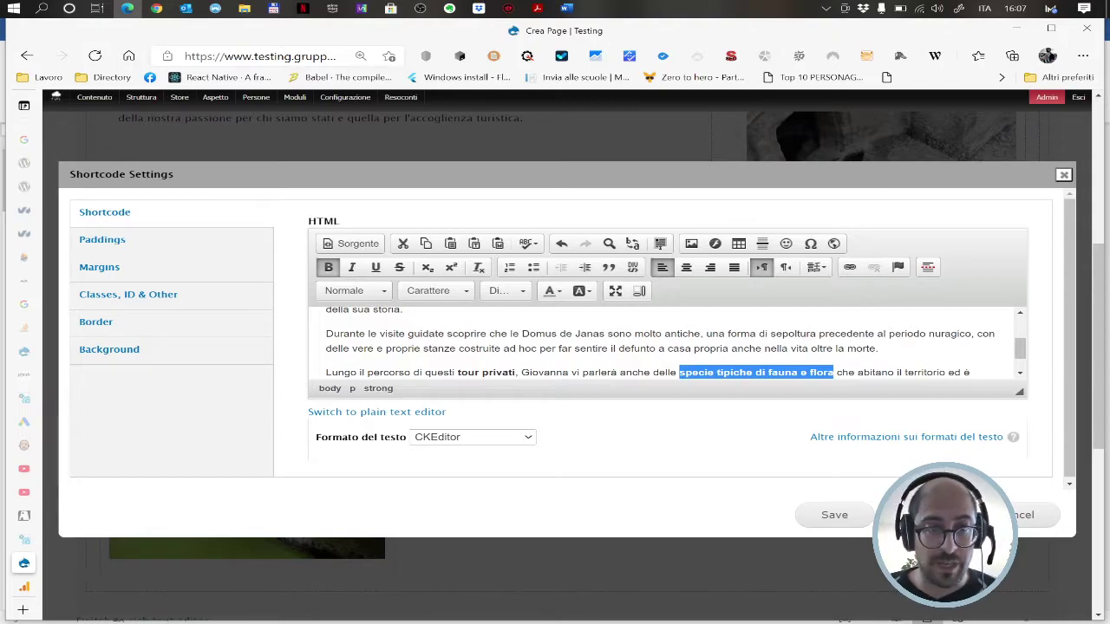
click(378, 334)
key(ctrl+shift+Right)
key(ctrl+shift+Right)
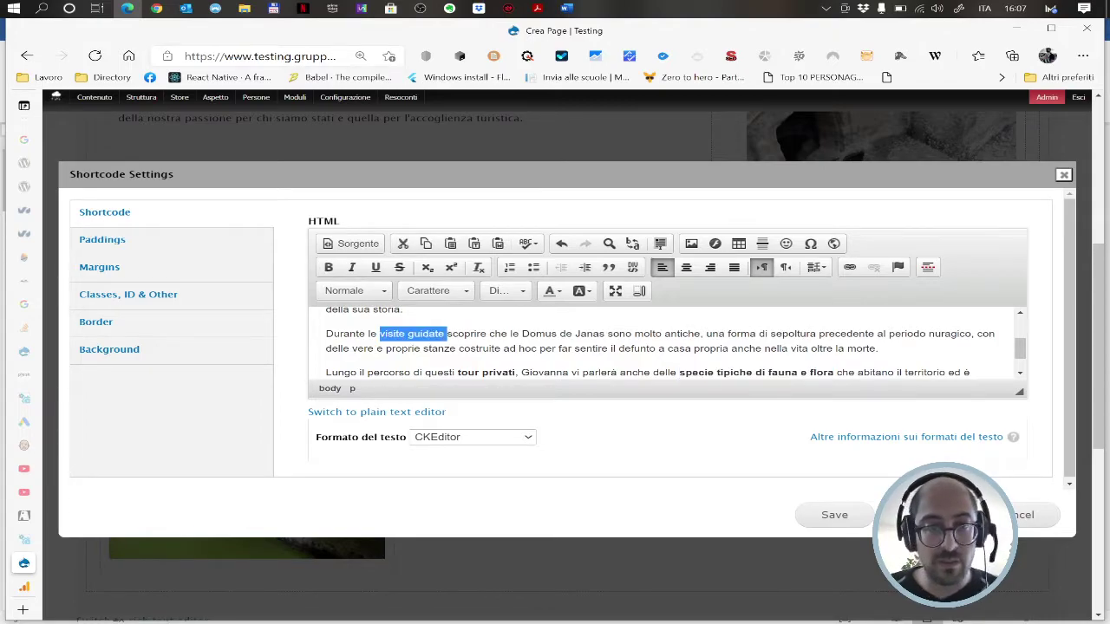
key(ctrl+b)
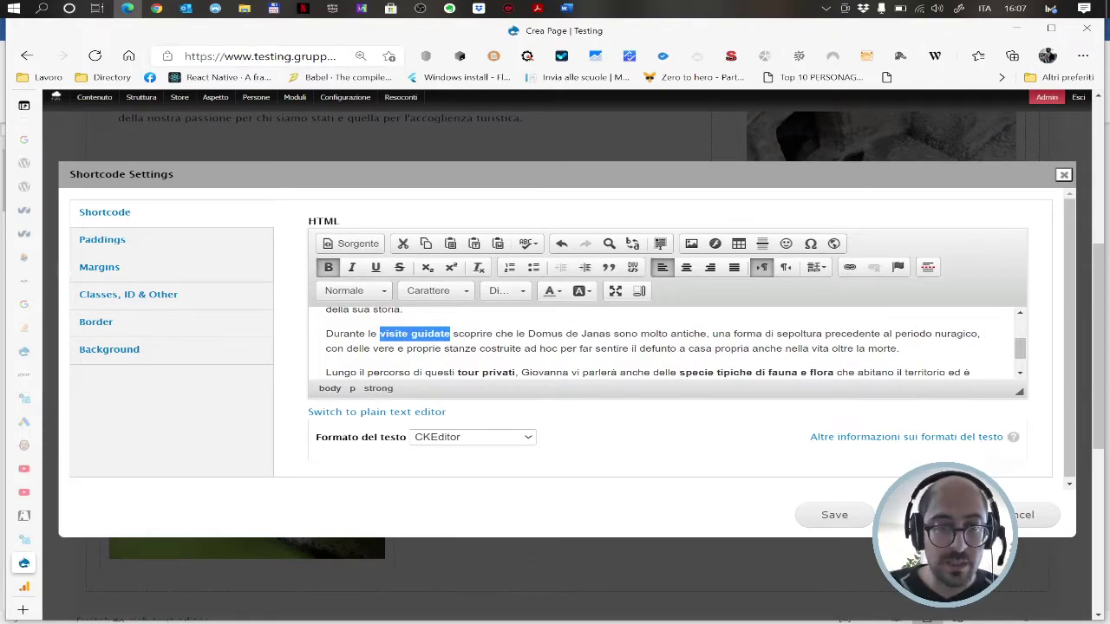
- Make "Domus de Janas" and "periodo nuragico" bold in the third paragraph
click(515, 334)
key(ctrl+shift+Right)
key(ctrl+shift+Right)
key(ctrl+shift+Right)
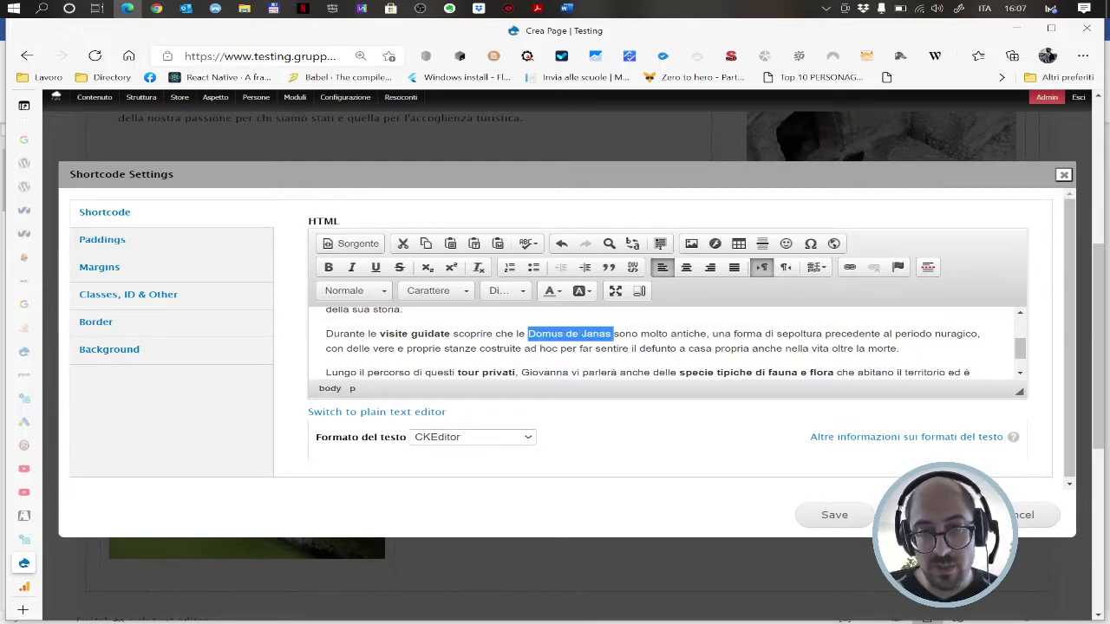
key(ctrl+b)
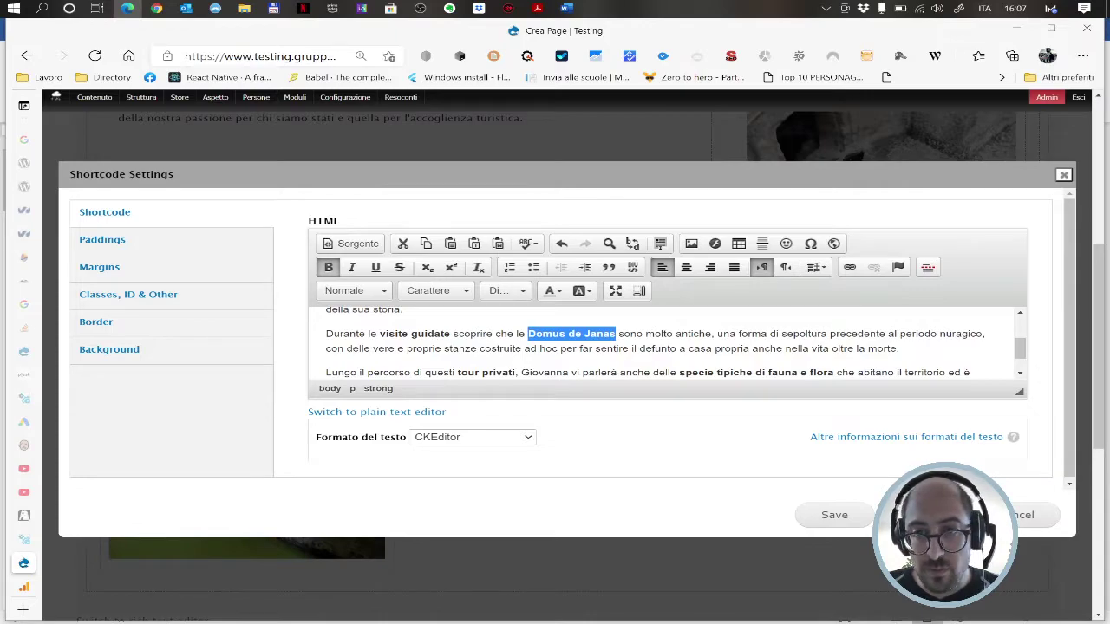
click(899, 334)
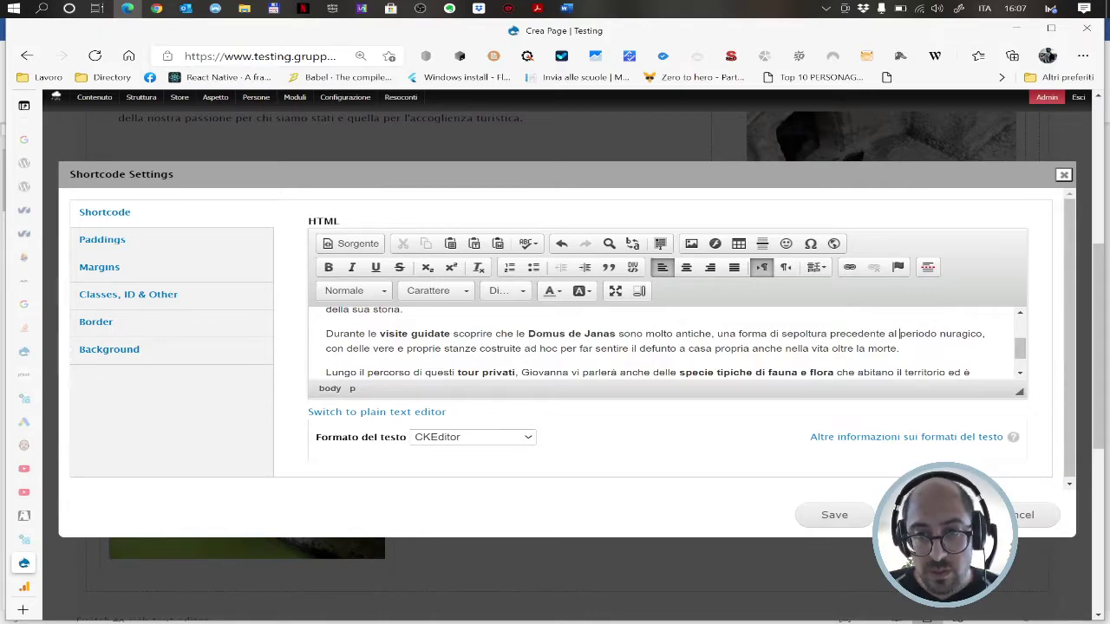
key(ctrl+shift+Right)
key(ctrl+shift+Right)
key(ctrl+b)
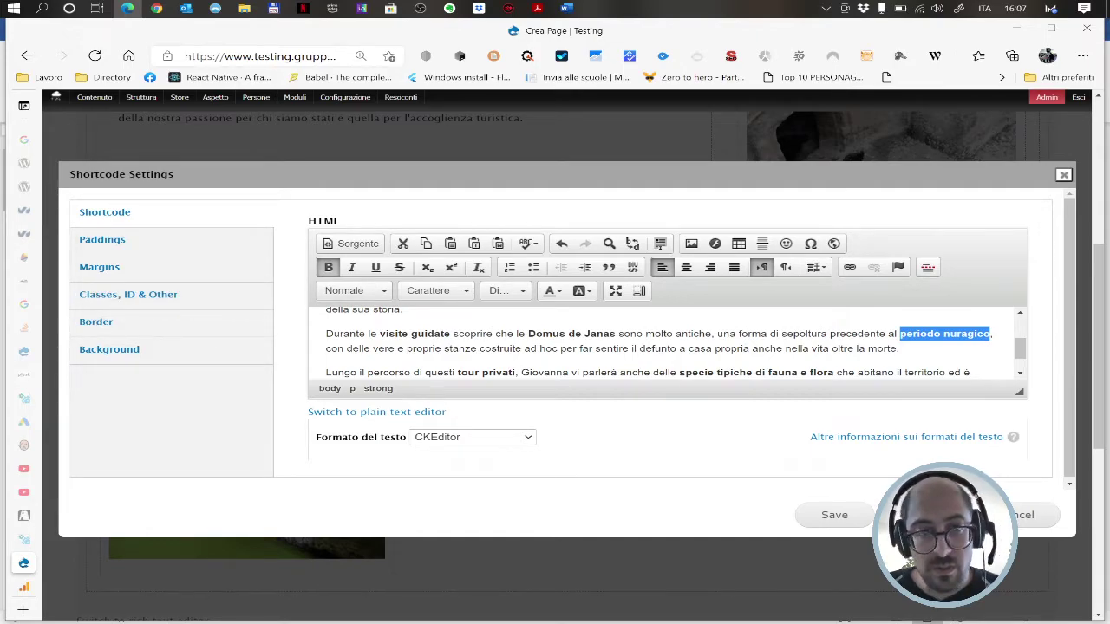
- Make "tour privati" and "Sardegna" bold in the second paragraph
scroll(676, 341, up, 2)
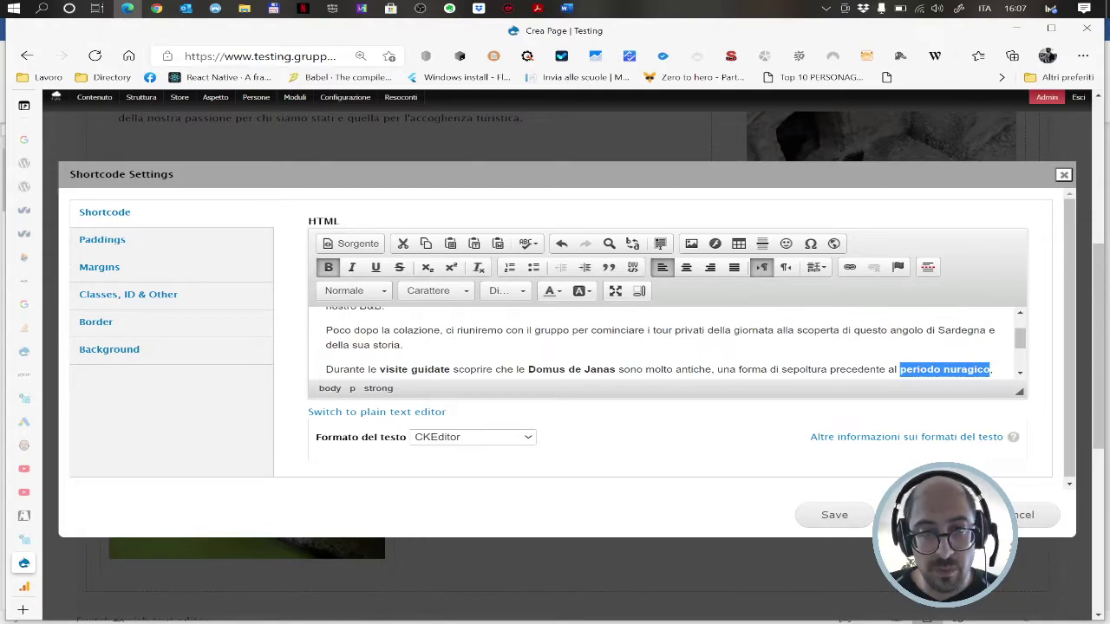
click(652, 331)
drag(652, 330, 708, 331)
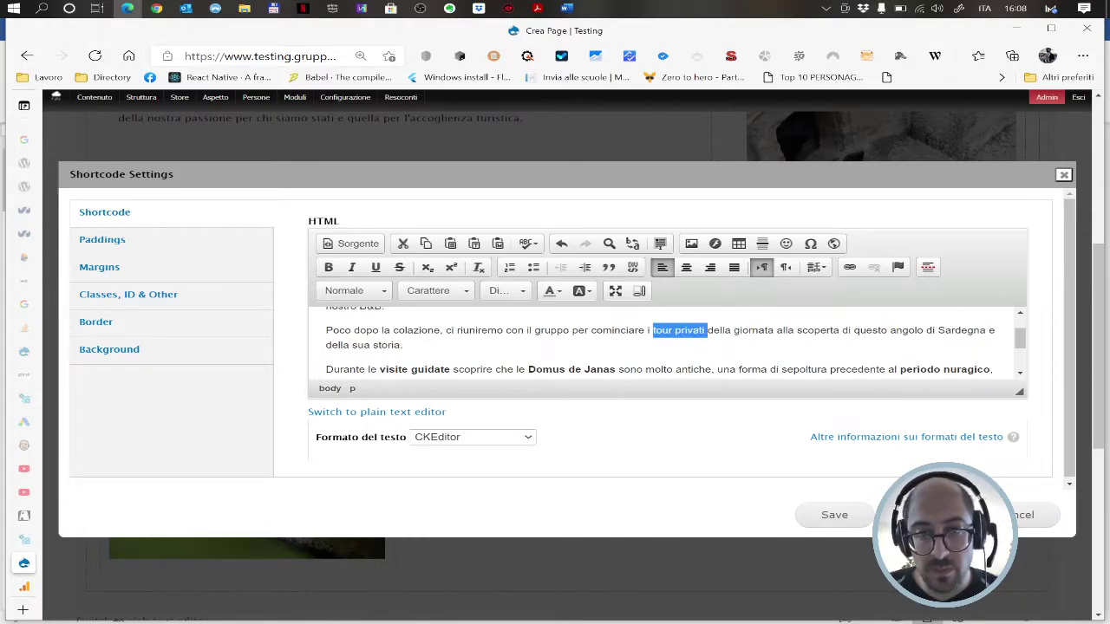
key(ctrl+b)
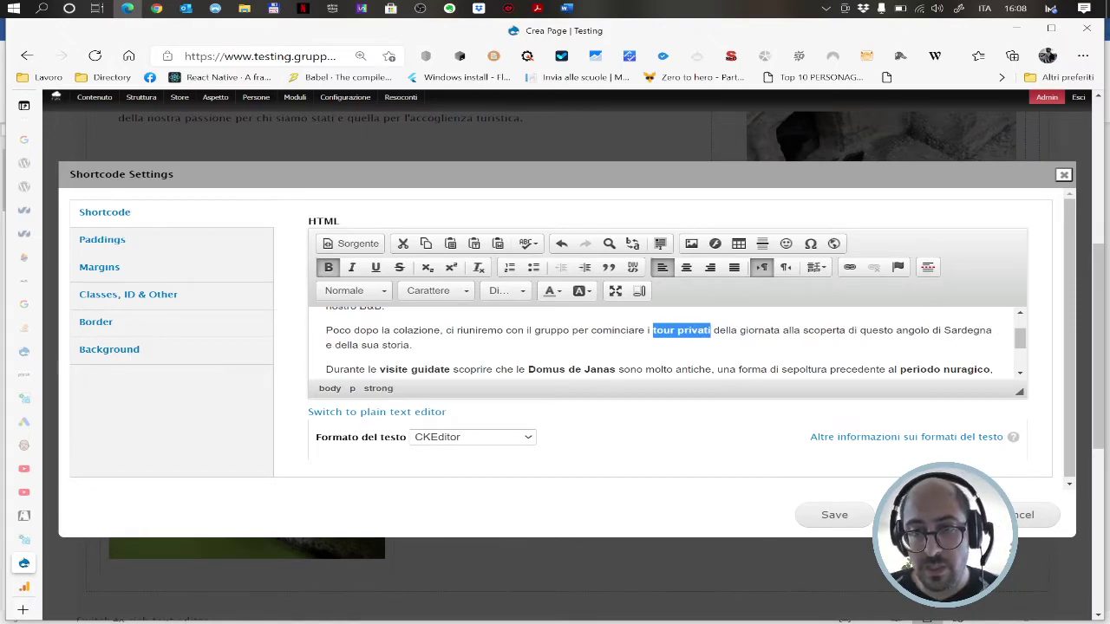
double_click(968, 331)
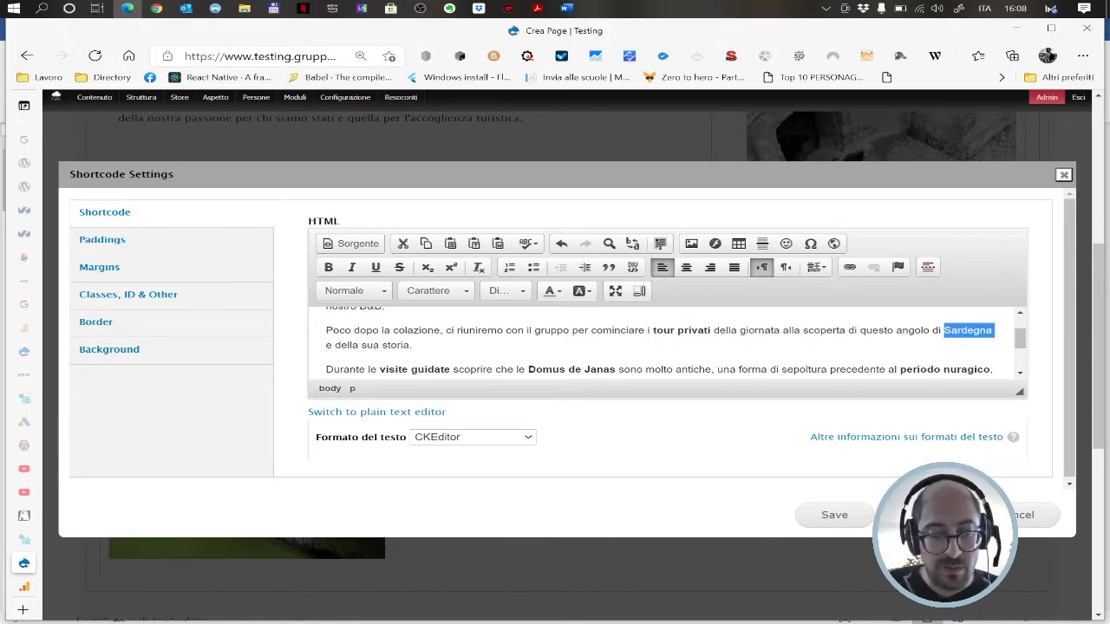
key(ctrl+b)
- Make "visite guidate" bold at the start of the first paragraph
scroll(677, 342, up, 1)
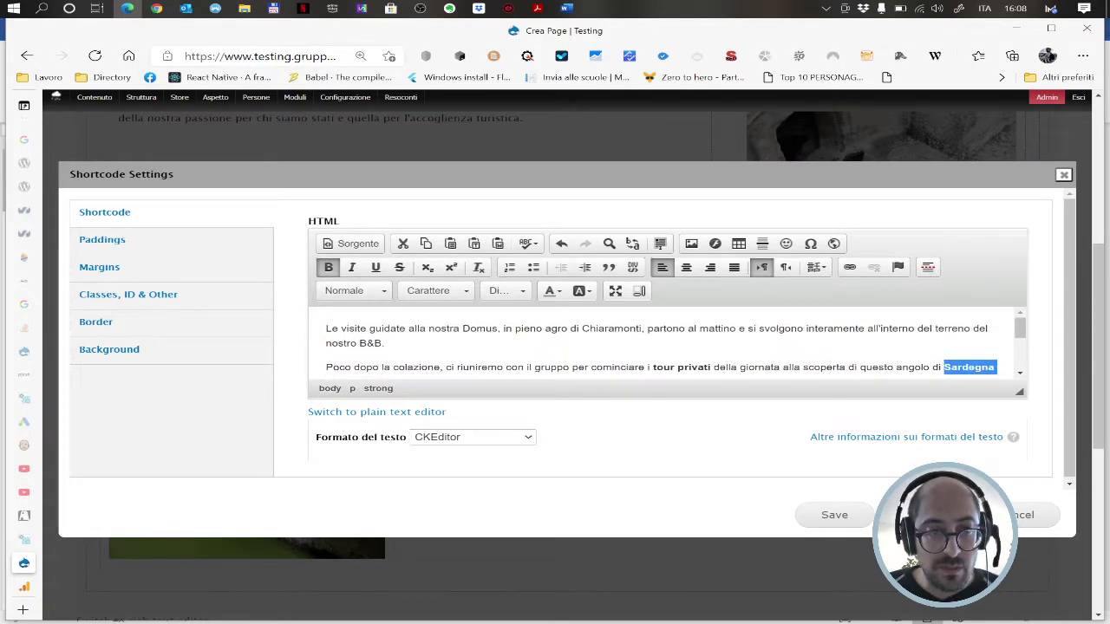
drag(341, 329, 405, 330)
key(ctrl+b)
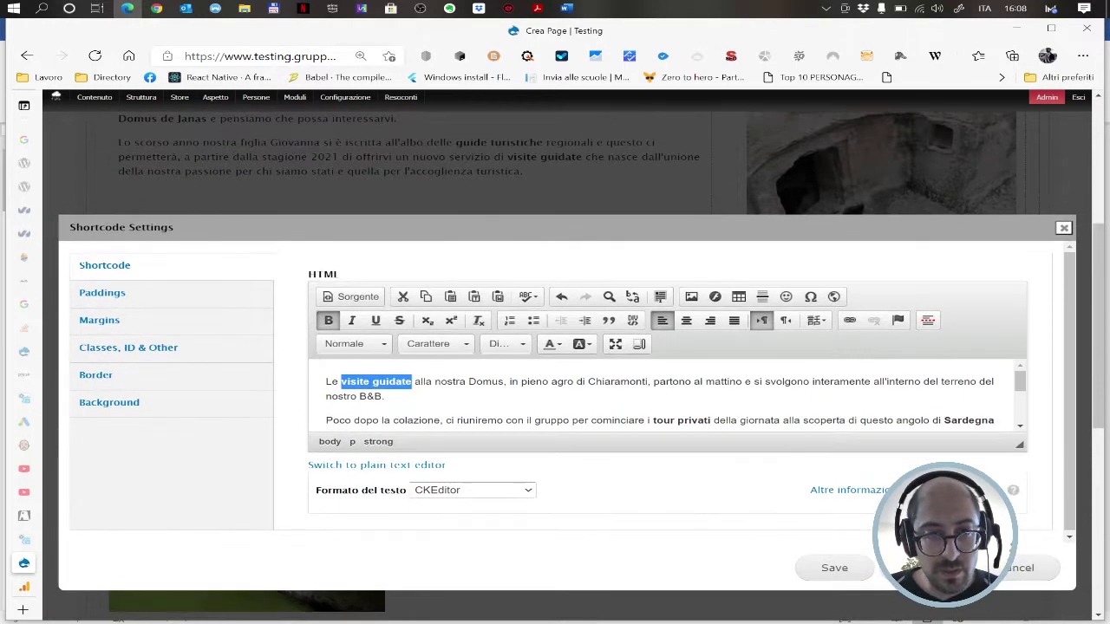
- Extend "Domus" to "Domus de Janas" in the first sentence of the HTML text and make the phrase bold
double_click(485, 381)
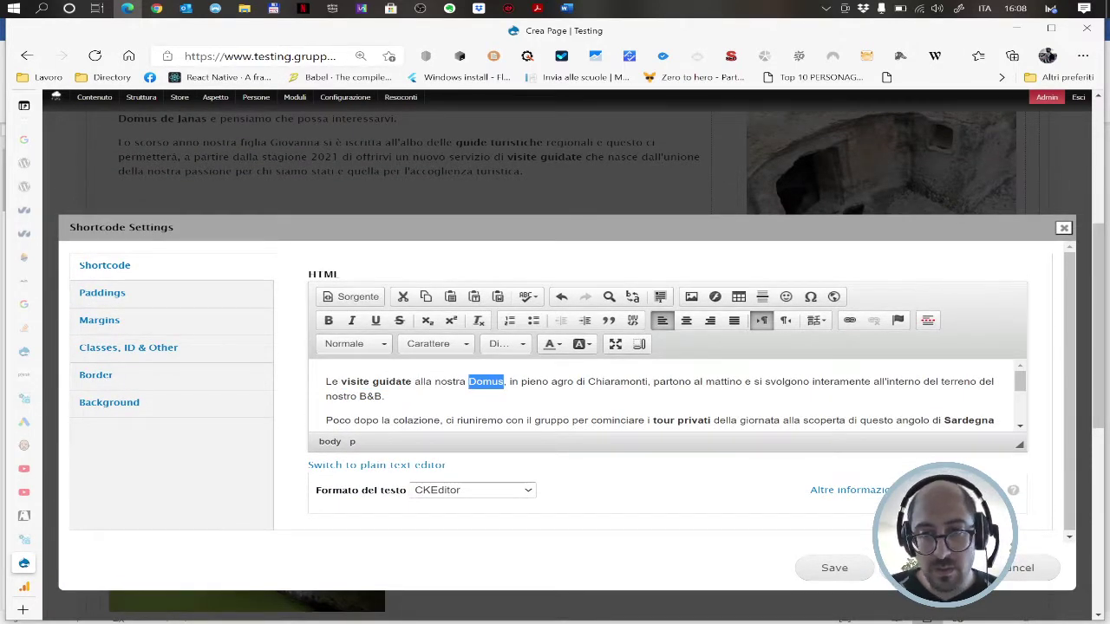
click(504, 382)
text(de Janas)
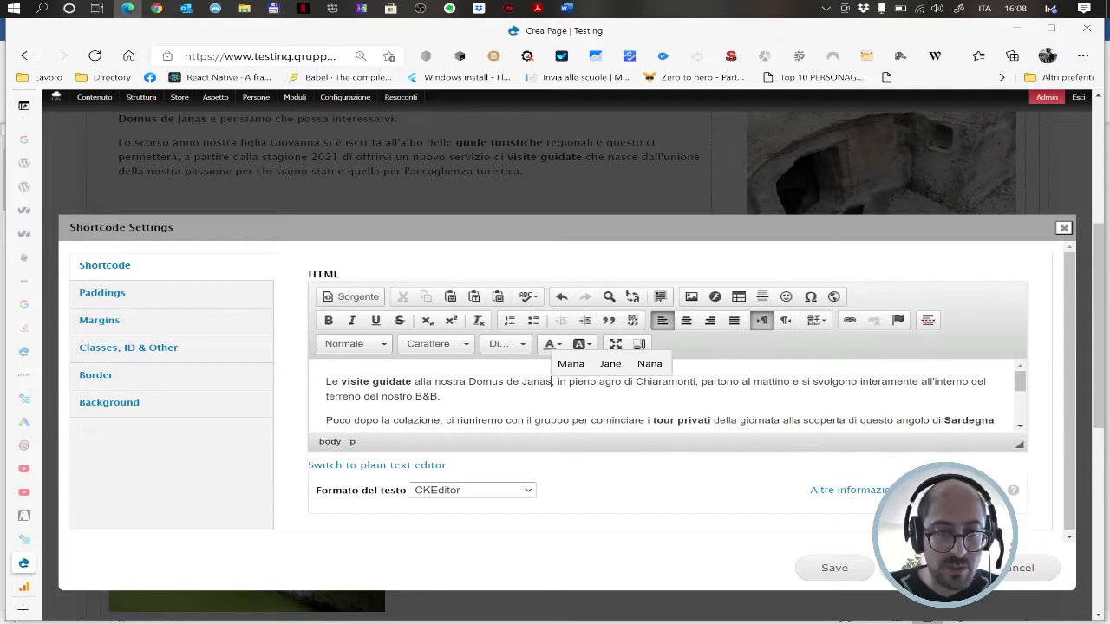
key(ctrl+shift+Left)
key(ctrl+shift+Left)
key(ctrl+shift+Left)
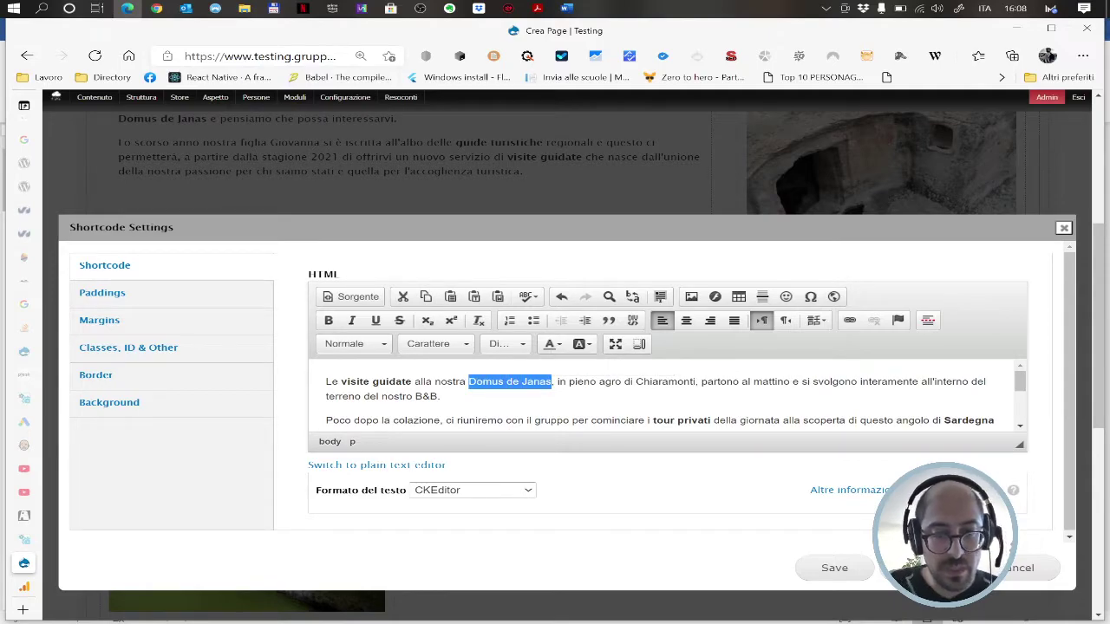
key(ctrl+b)
- Make "Chiaramonti" and "B&B" bold in the first paragraph and save the HTML block
double_click(673, 382)
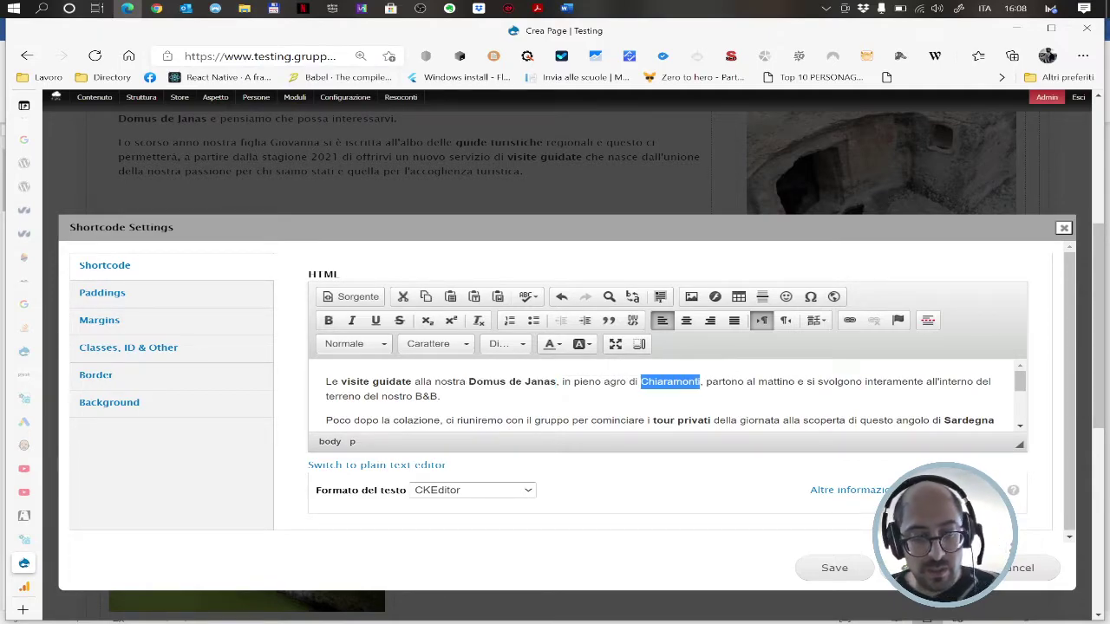
key(ctrl+b)
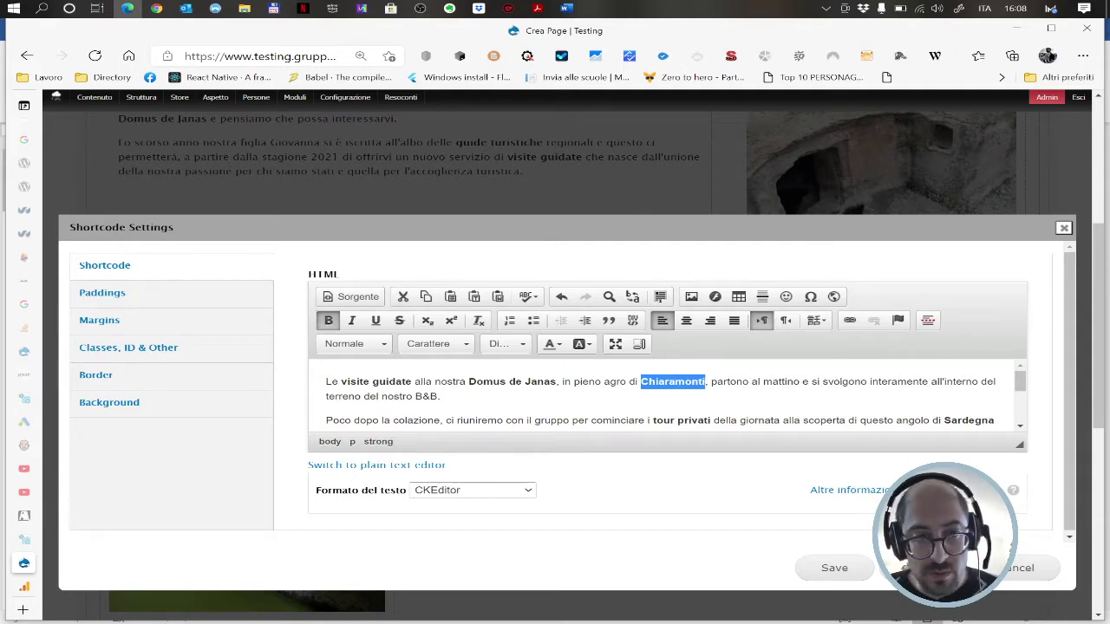
drag(414, 396, 439, 397)
key(ctrl+b)
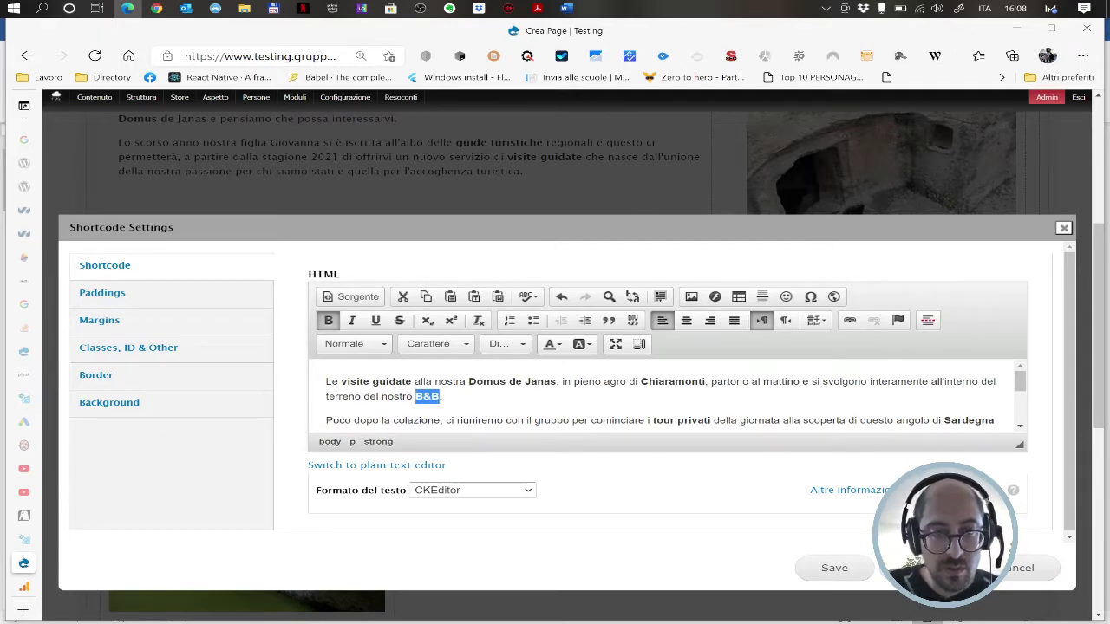
click(834, 568)
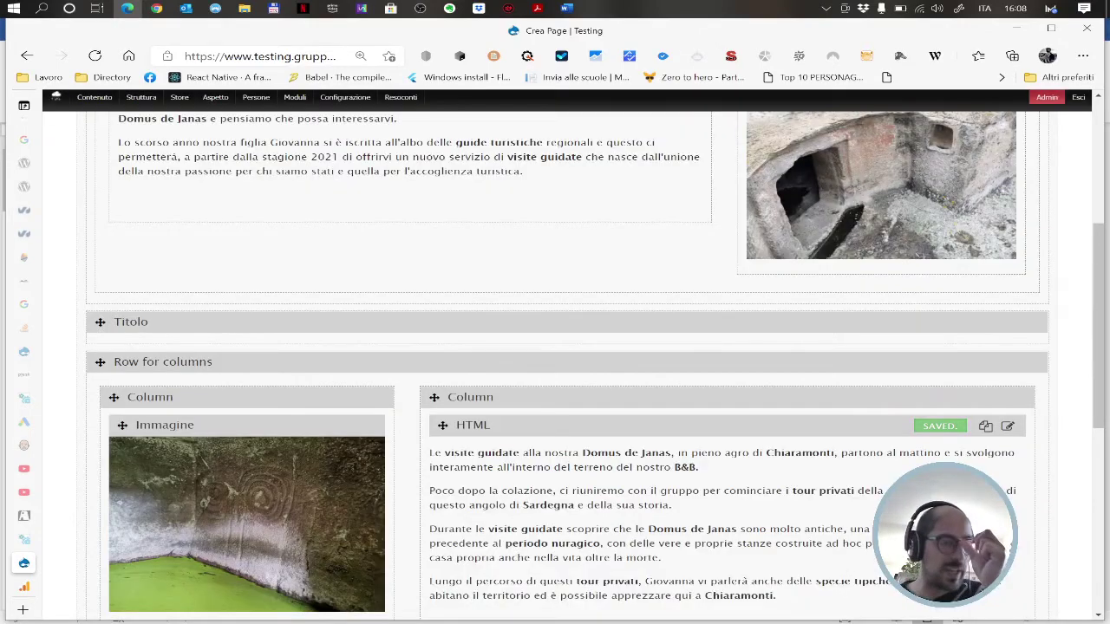
- Add a Titolo shortcode below the row with the image and text columns, with its size set to H2
scroll(619, 451, down, 2)
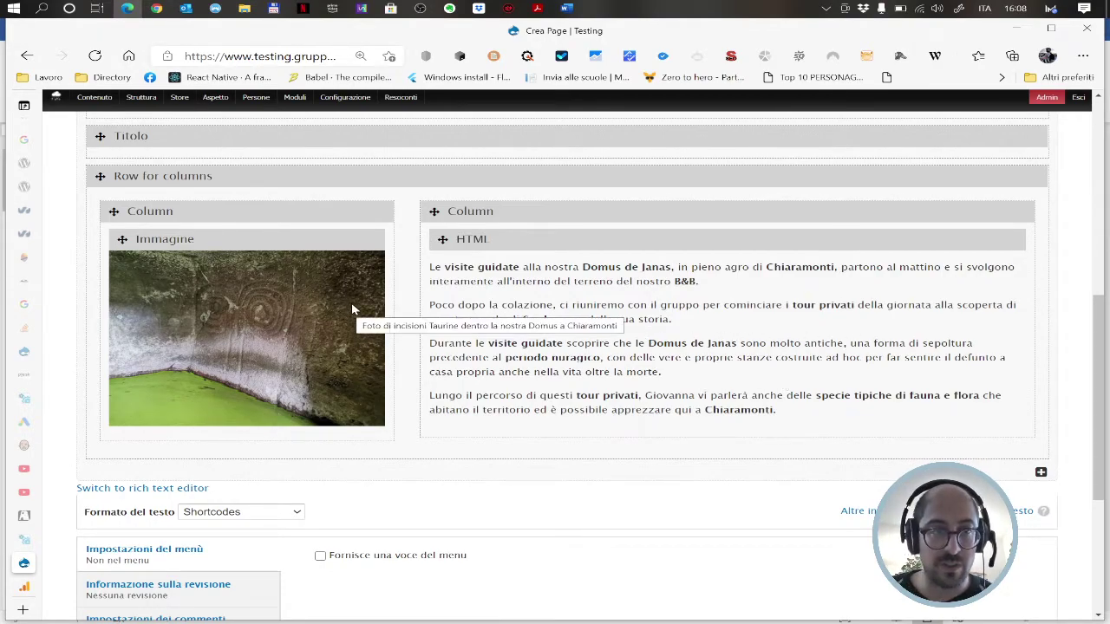
mouse_move(1070, 483)
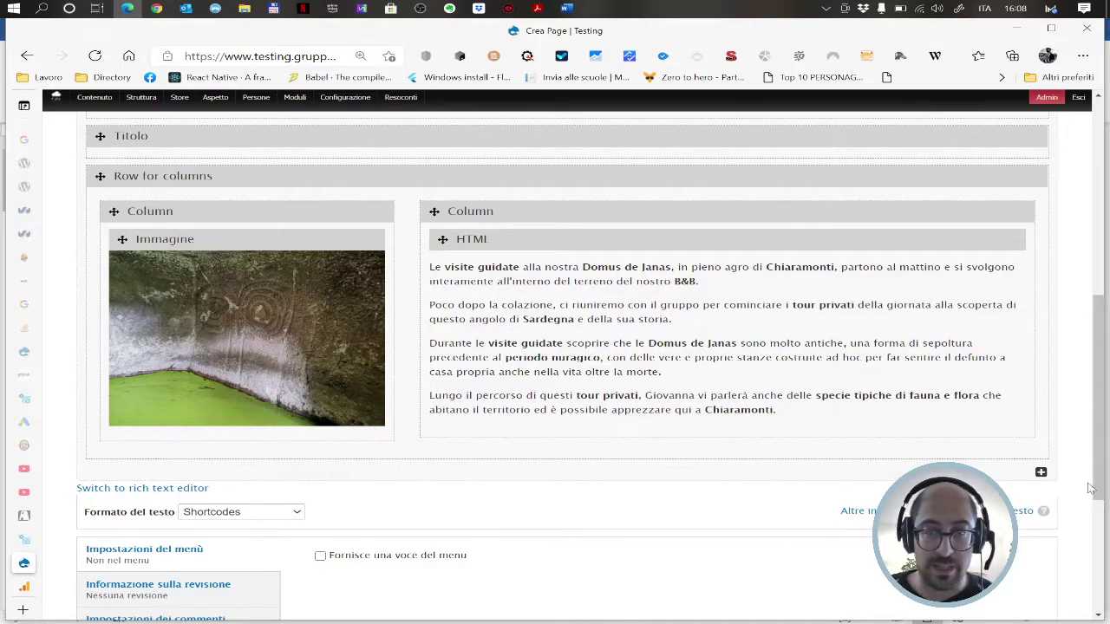
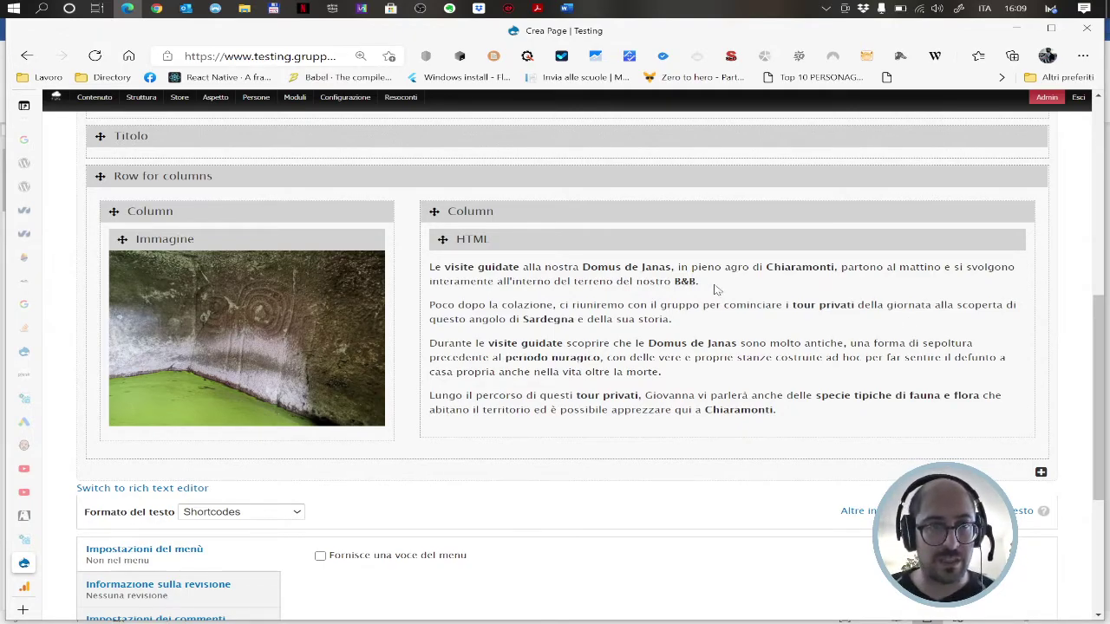
scroll(319, 213, up, 1)
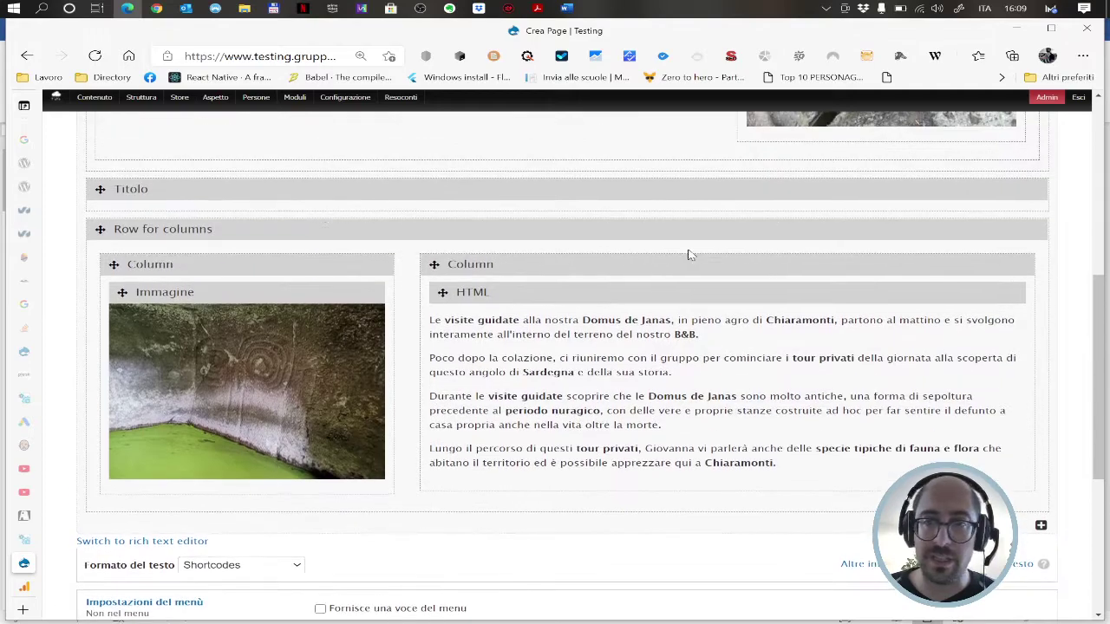
scroll(1080, 328, down, 2)
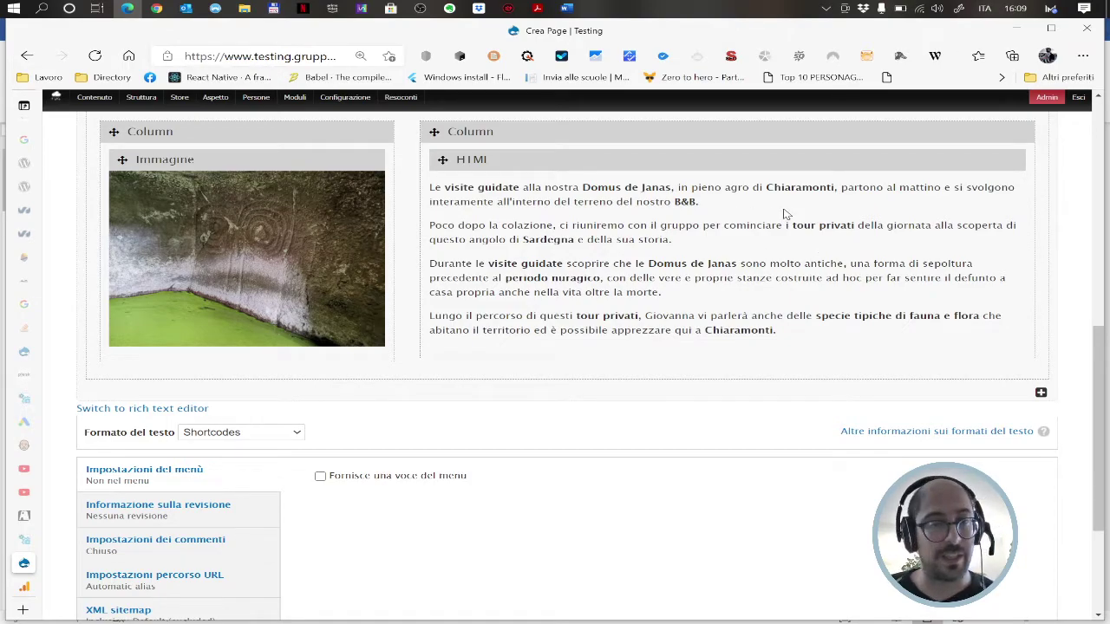
click(1040, 395)
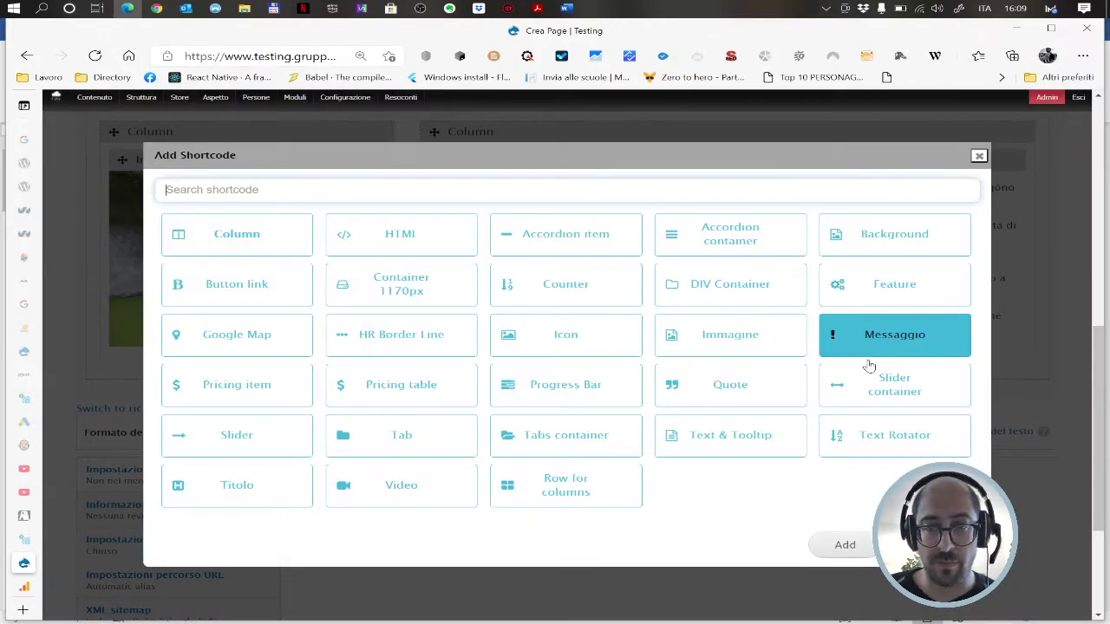
click(245, 484)
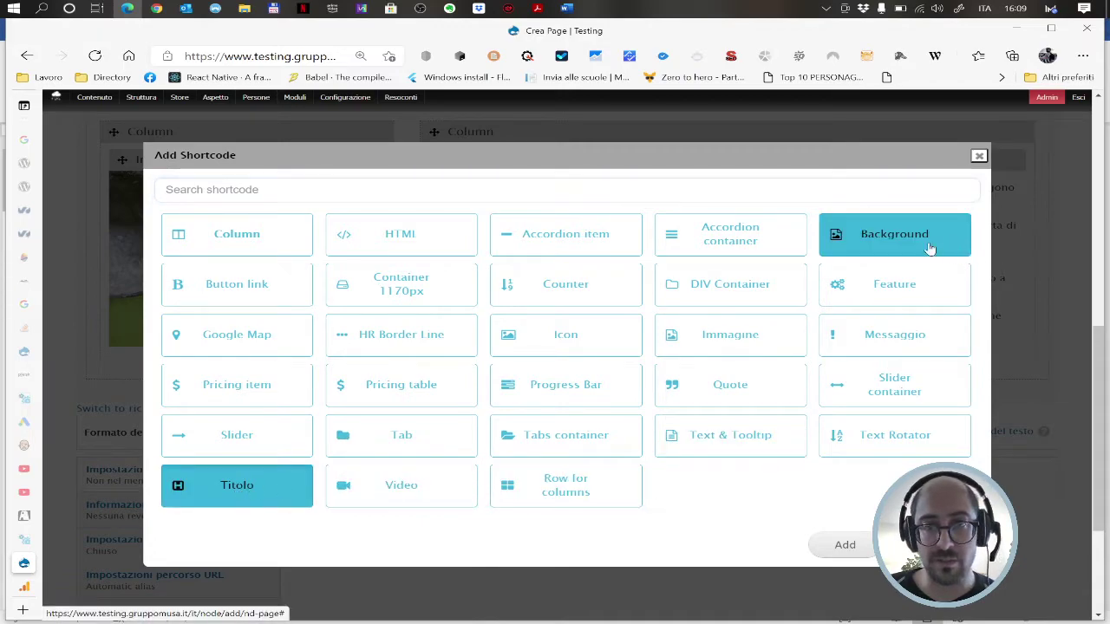
click(842, 544)
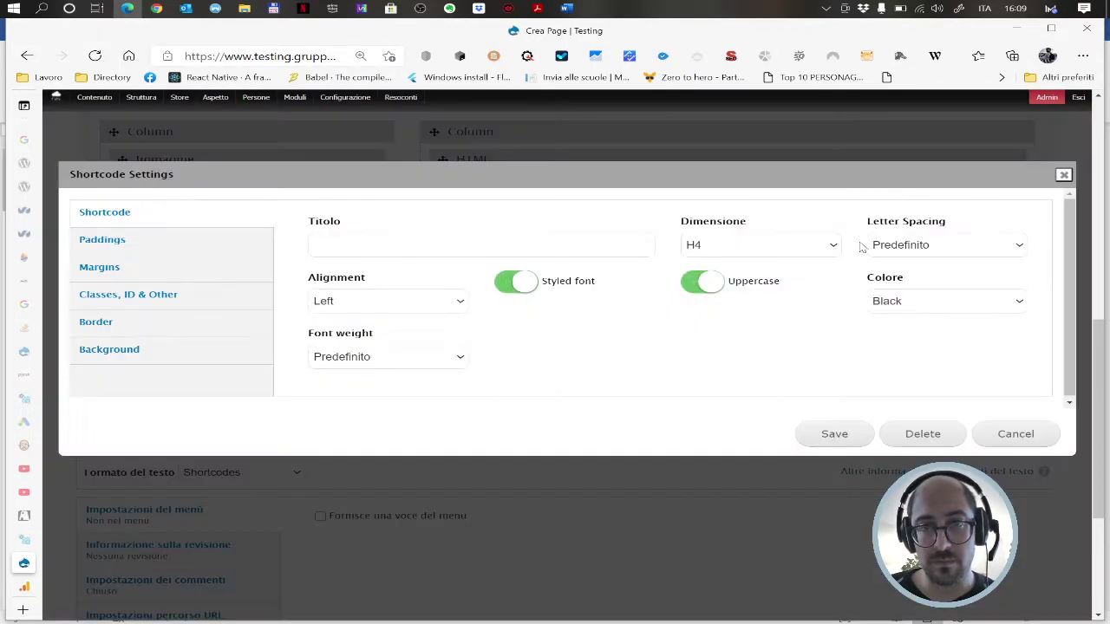
click(778, 246)
click(744, 303)
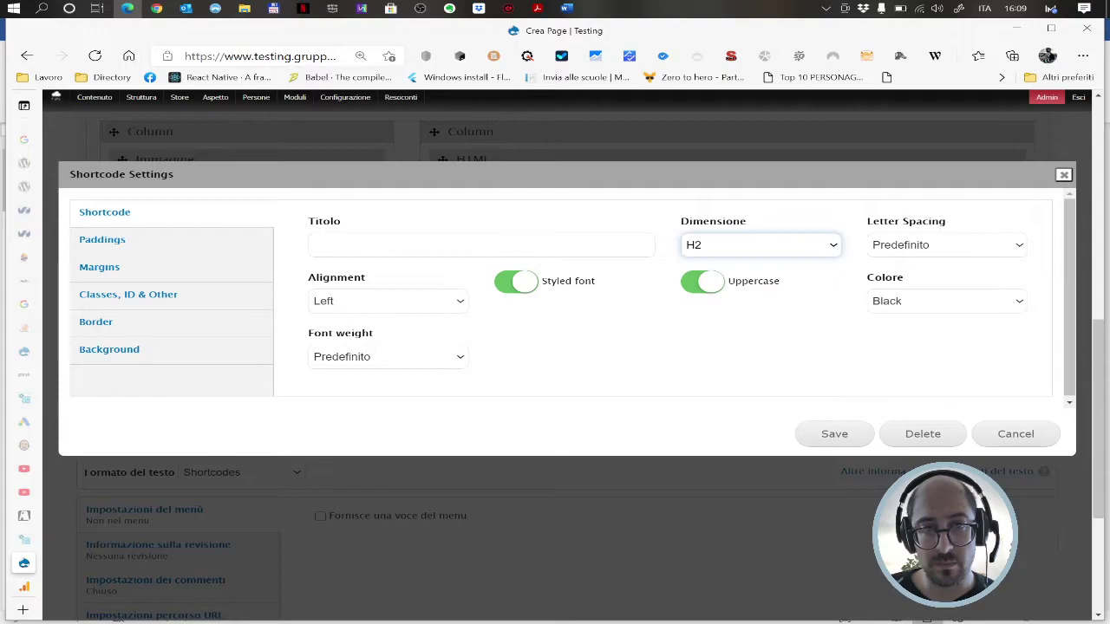
- Enter "L'organizzazione dei tour privati" as the heading's title and save the shortcode
click(481, 246)
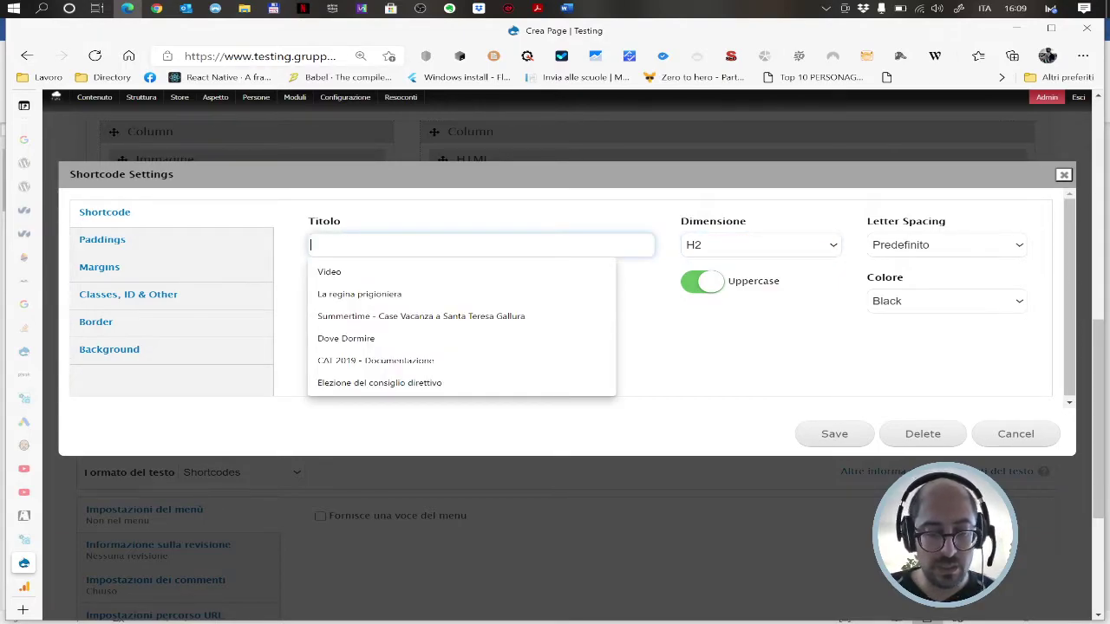
text(L'organ)
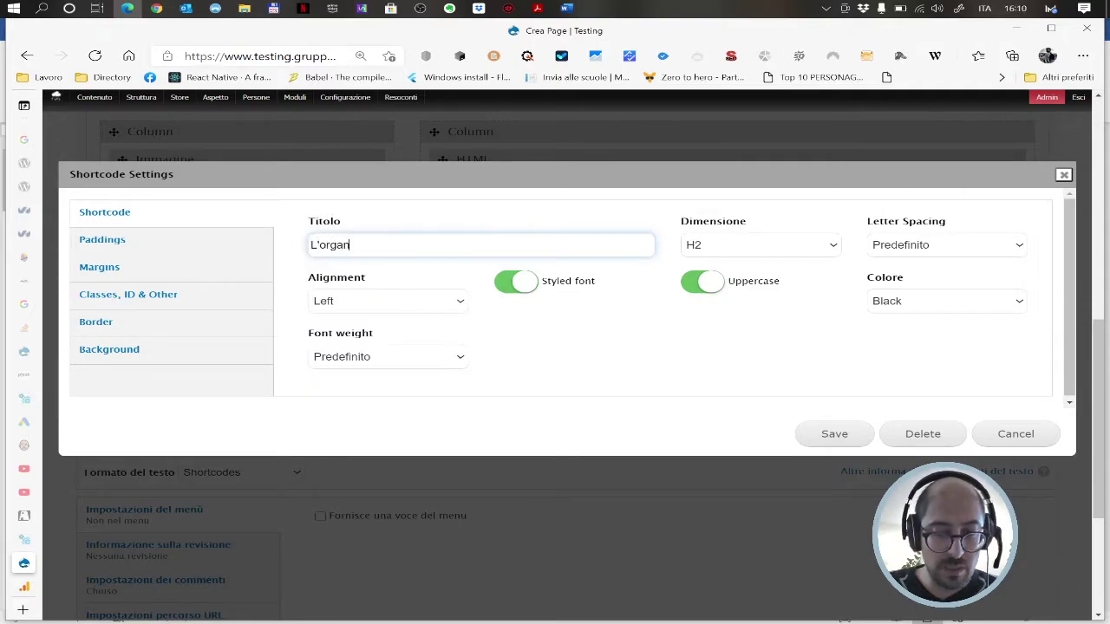
text(izzazione dei)
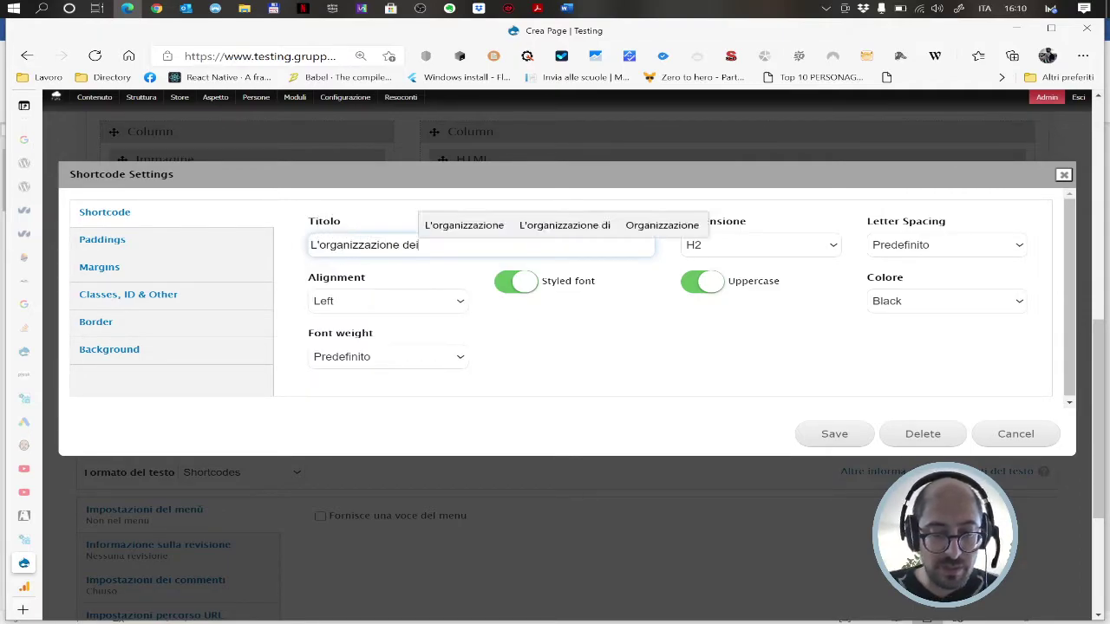
text( tour pri)
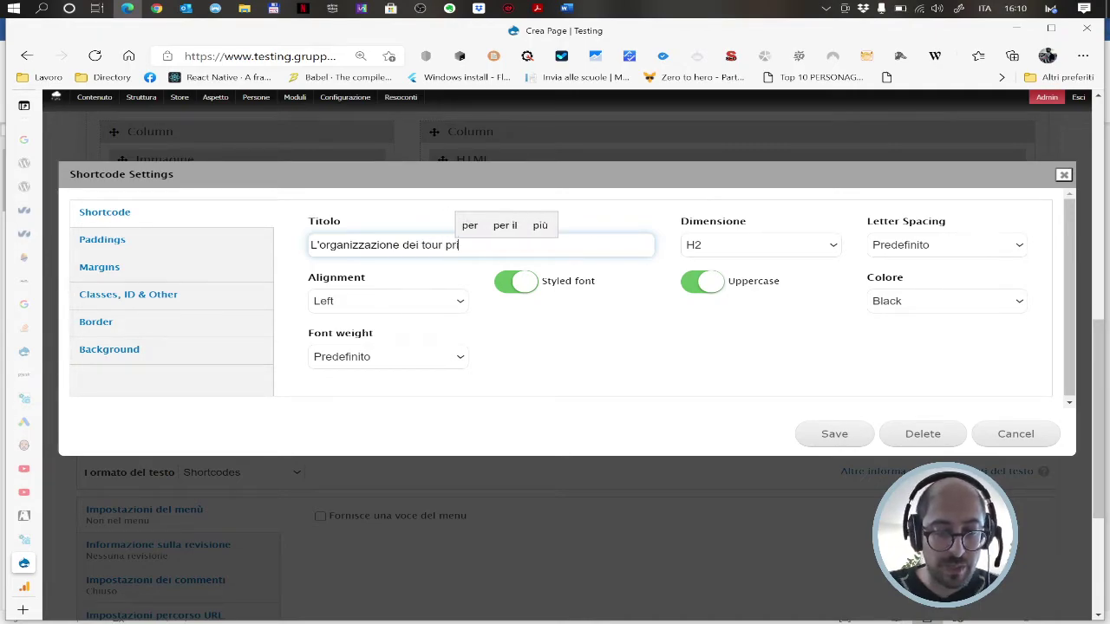
text(vati)
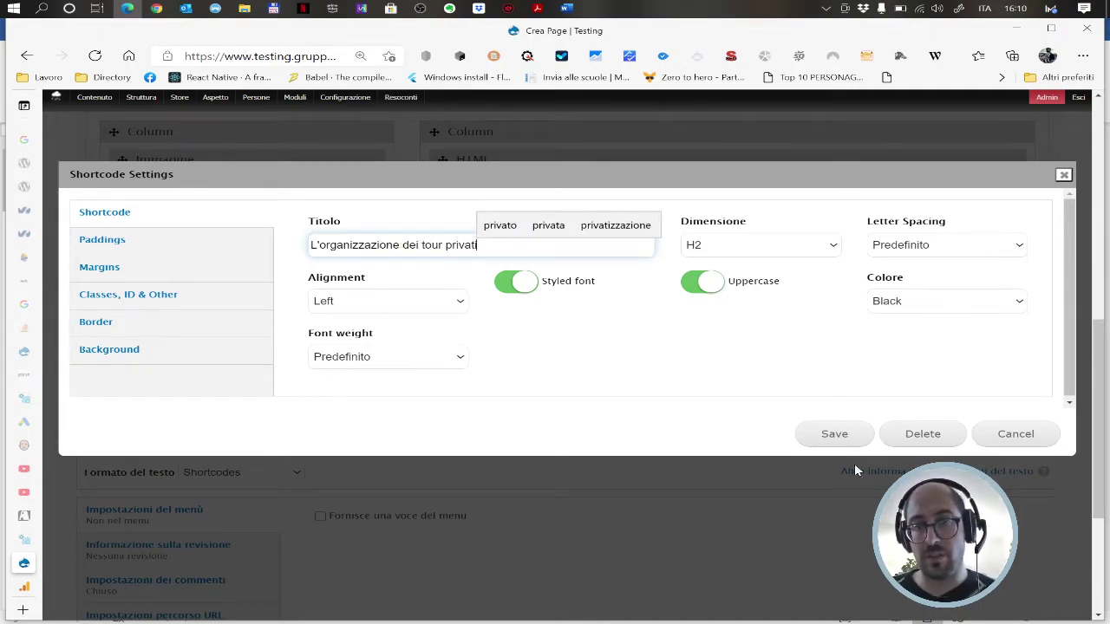
click(836, 435)
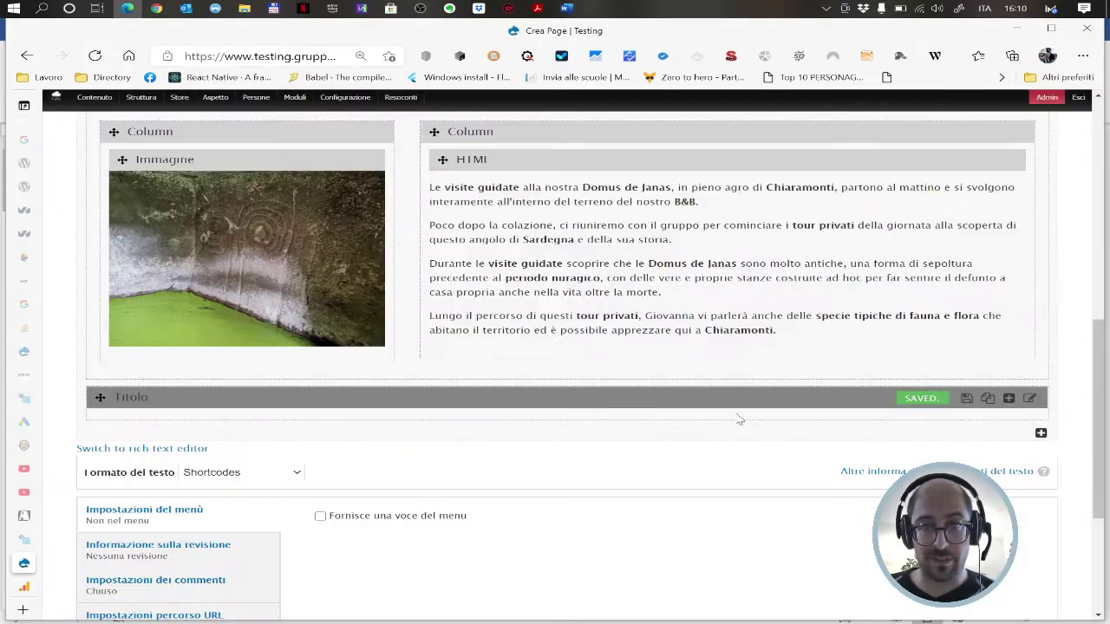
- Add a Row for columns shortcode below the new heading with left and right padding of 15, and save it
click(1041, 432)
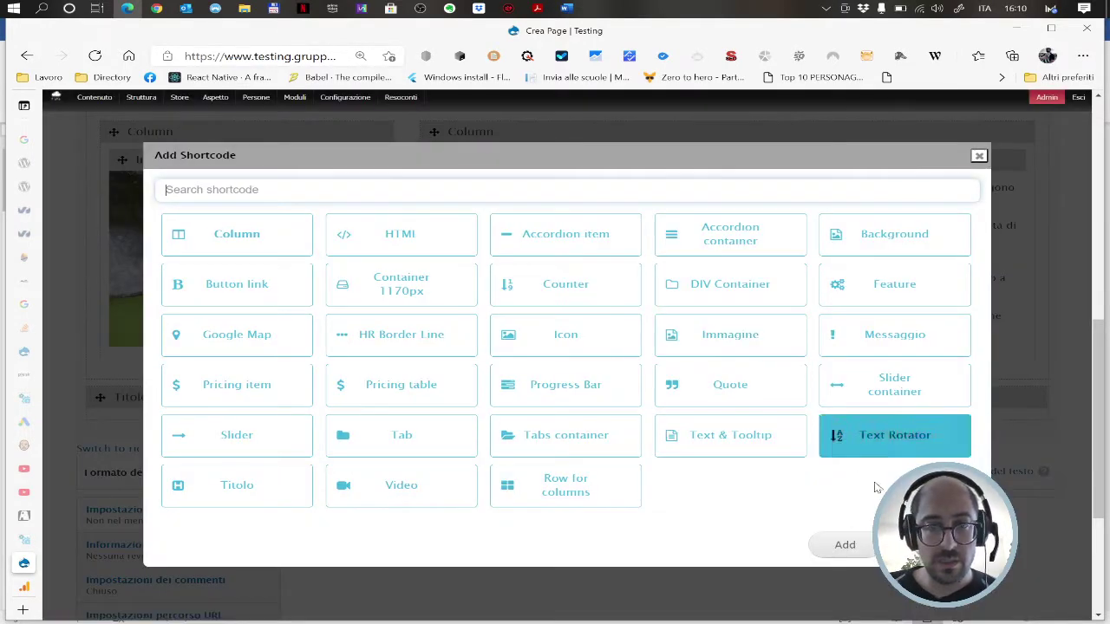
click(607, 488)
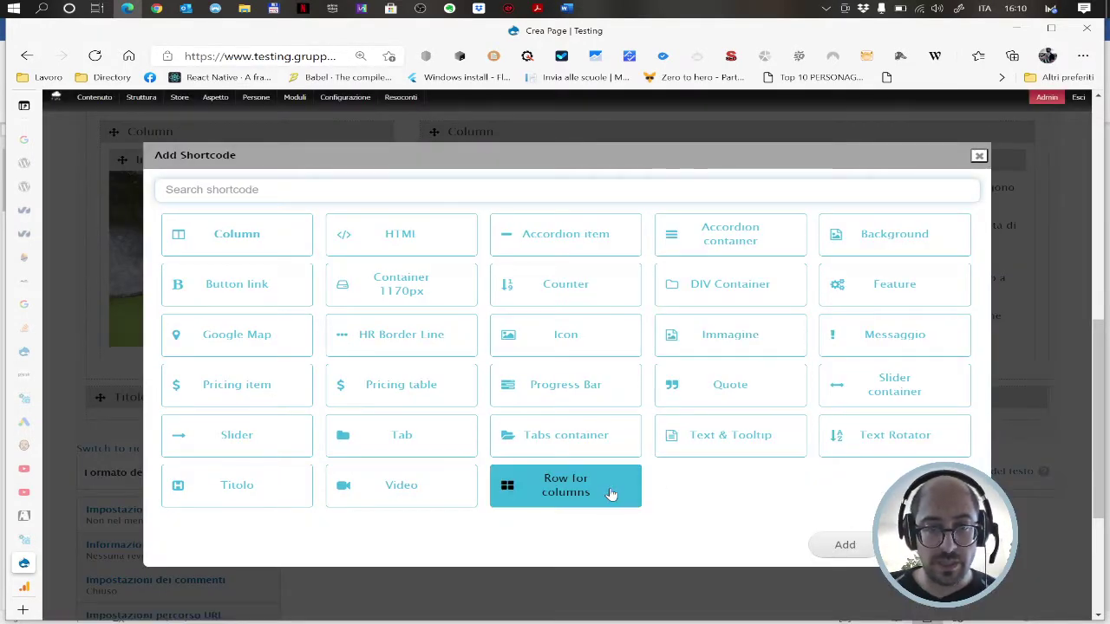
click(848, 545)
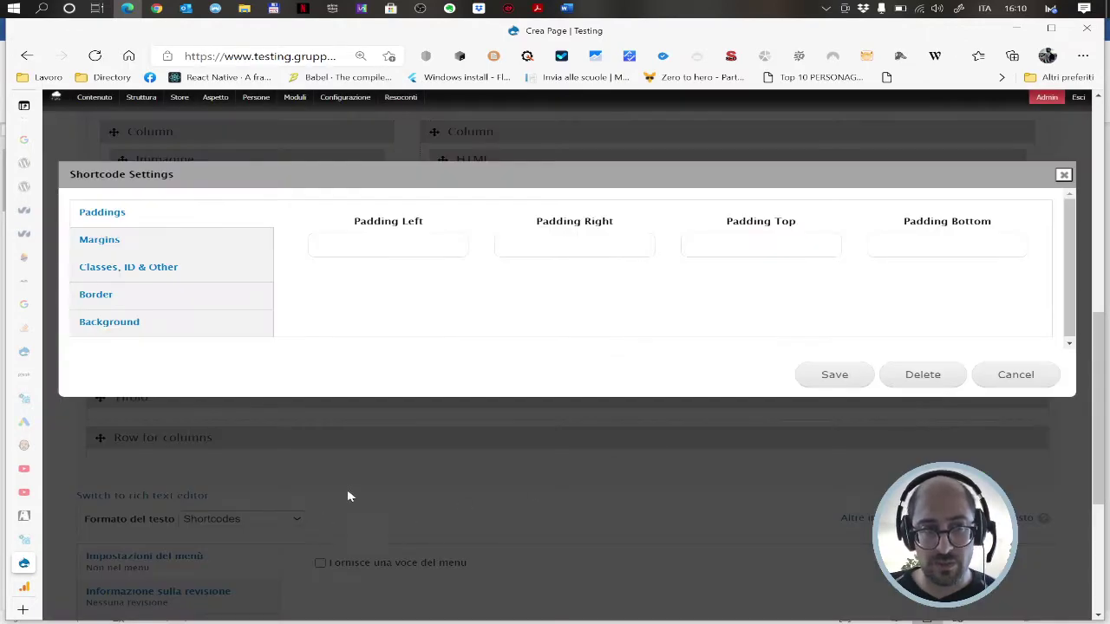
click(389, 243)
text(15)
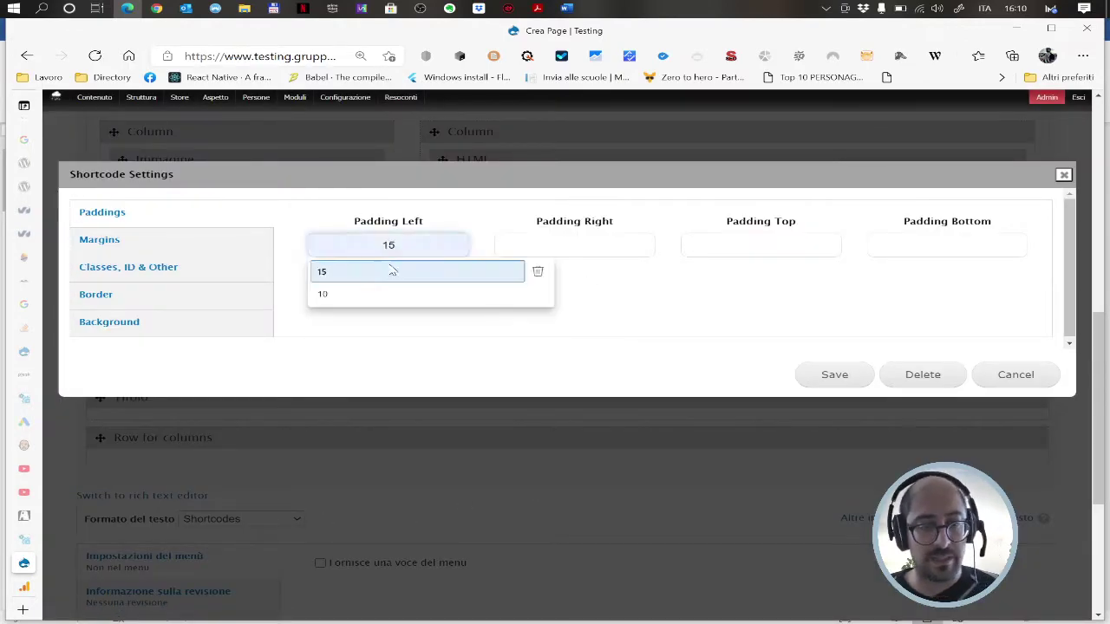
click(575, 245)
text(15)
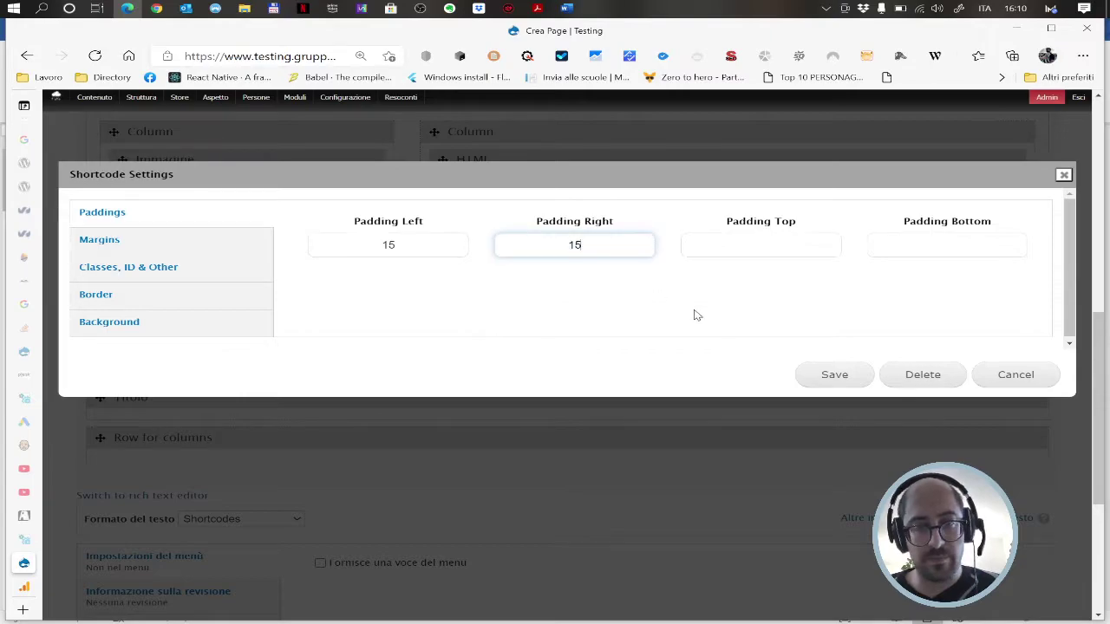
click(828, 374)
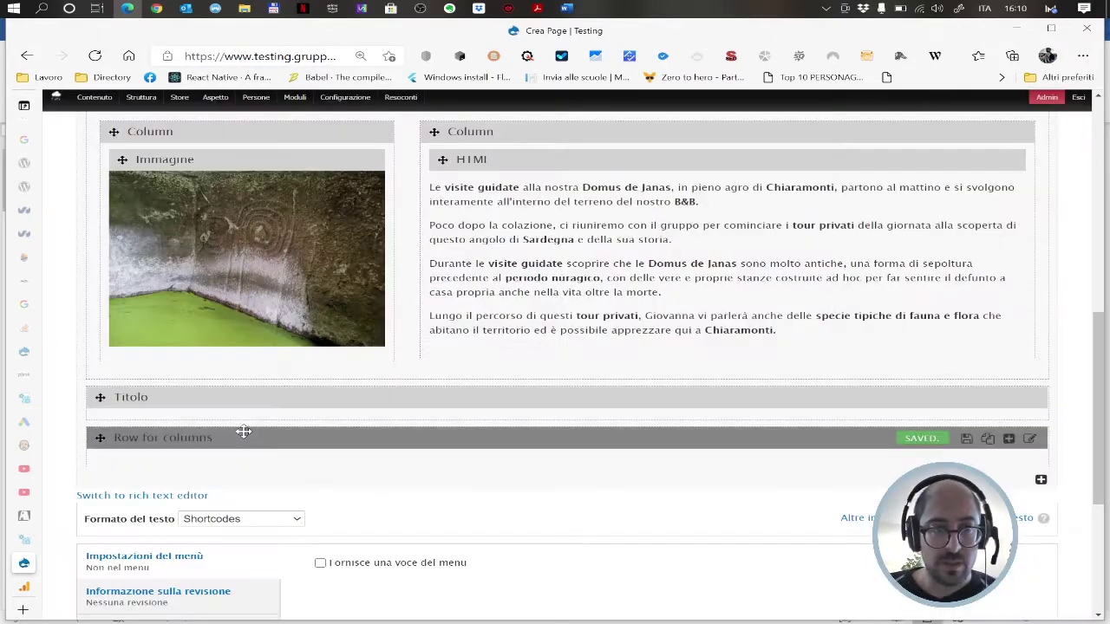
- Add a column to the new row with widths of 12 on phone, 6 on tablet and 8 on laptop, and save it
click(286, 233)
click(848, 294)
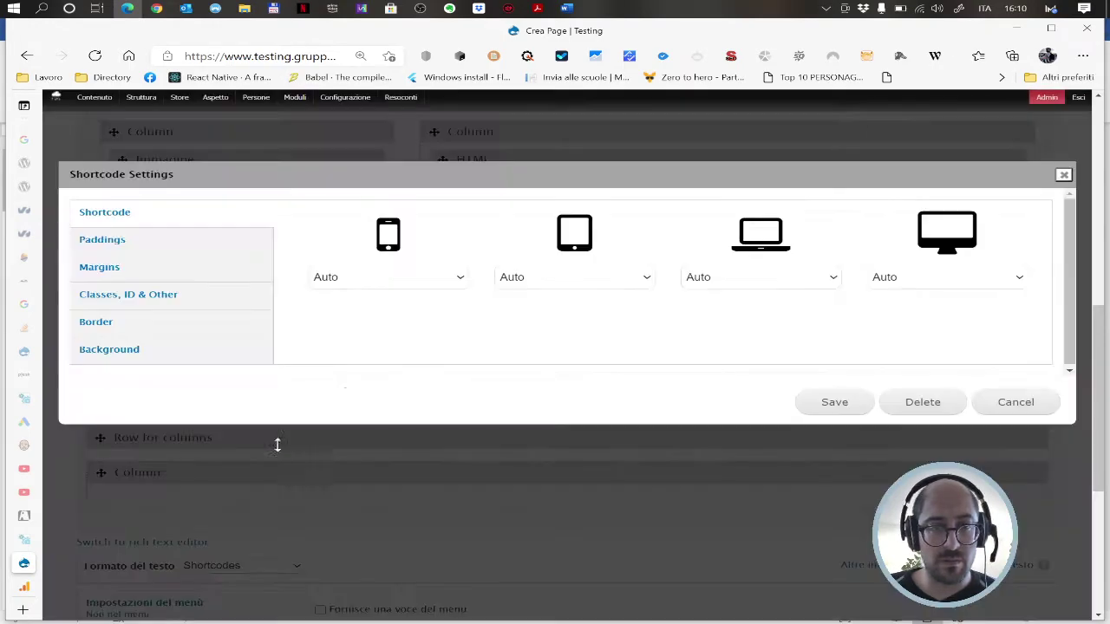
click(370, 282)
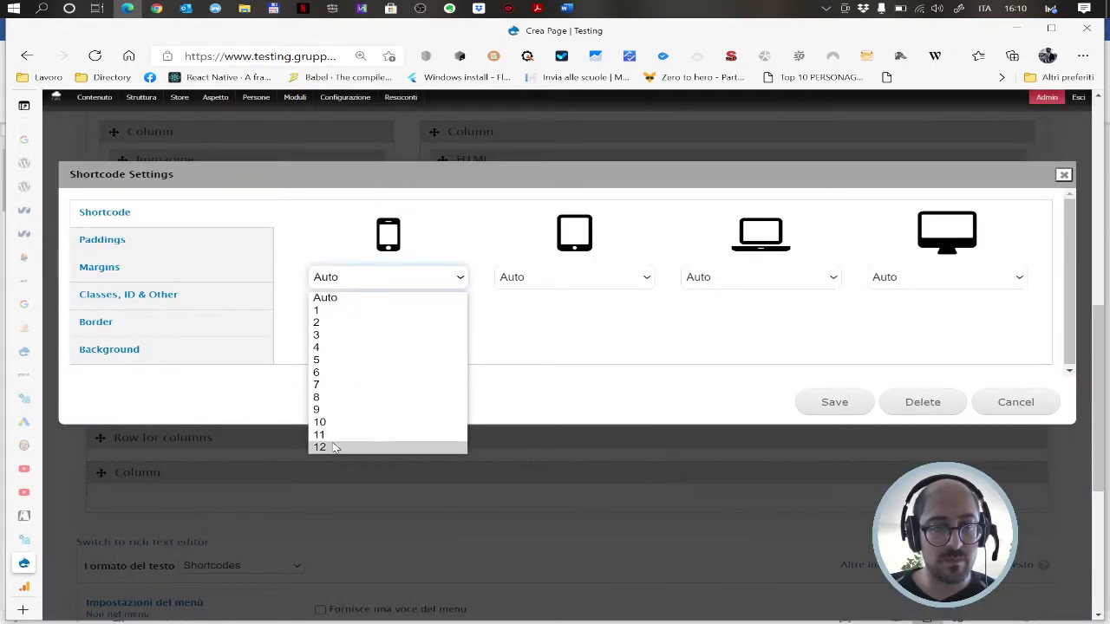
click(324, 447)
click(560, 284)
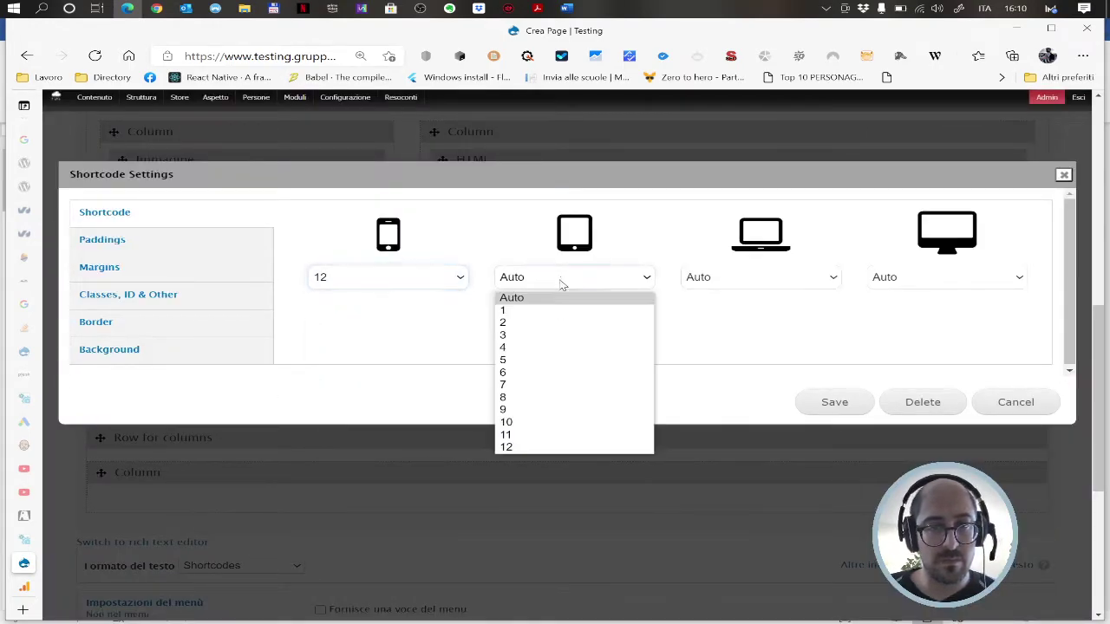
click(525, 372)
click(724, 276)
click(692, 399)
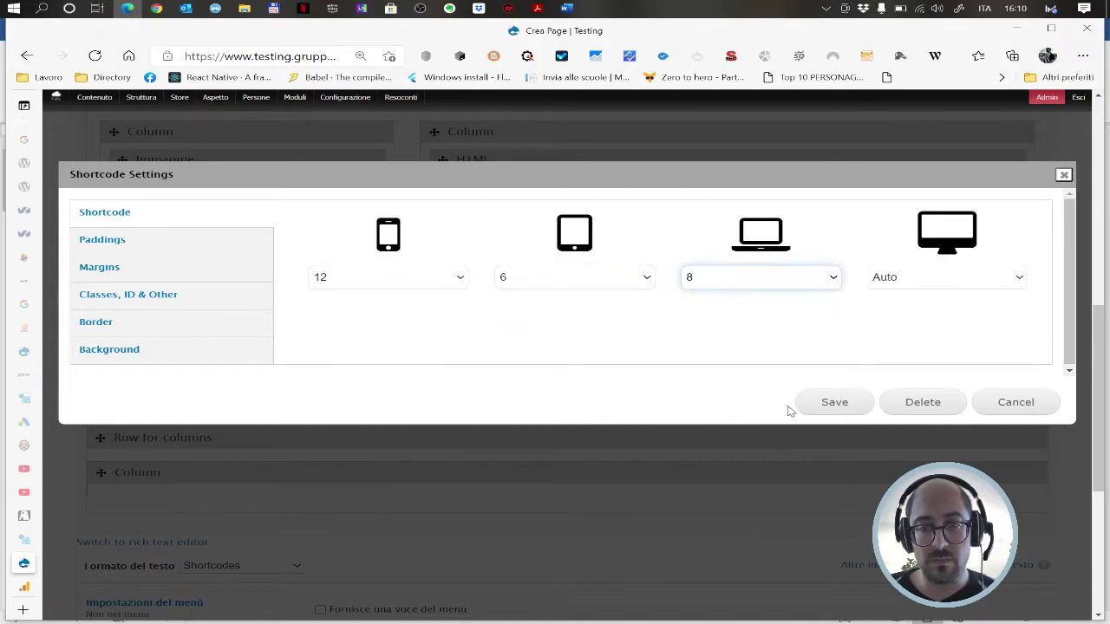
click(815, 405)
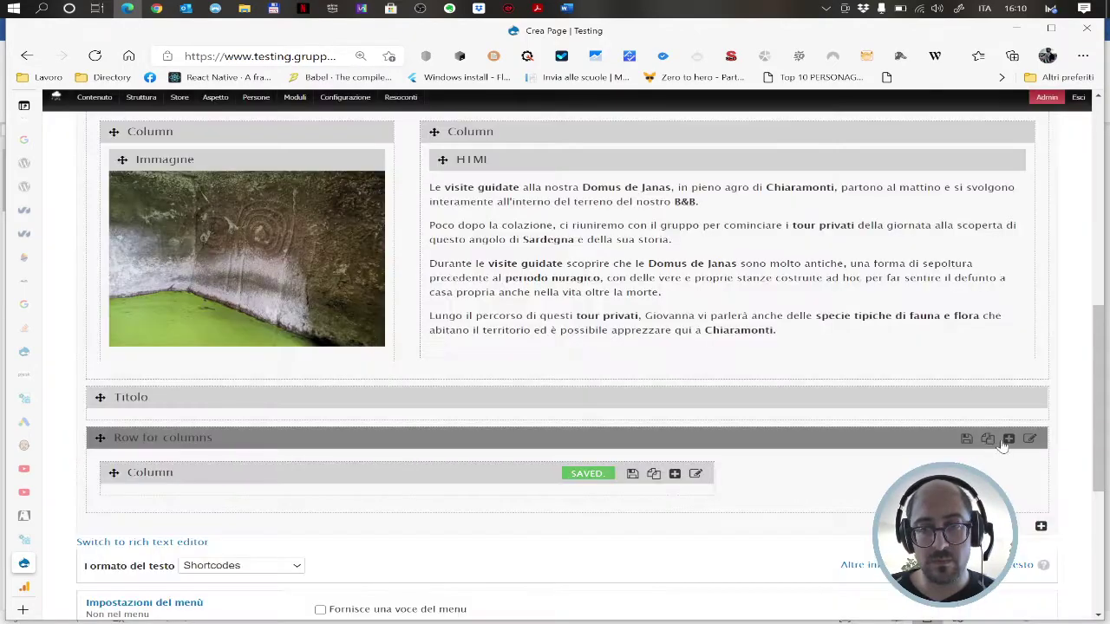
- Add a second column to the lower row with widths of 11 on phone, 6 on tablet and 4 on laptop, and save it
click(1009, 439)
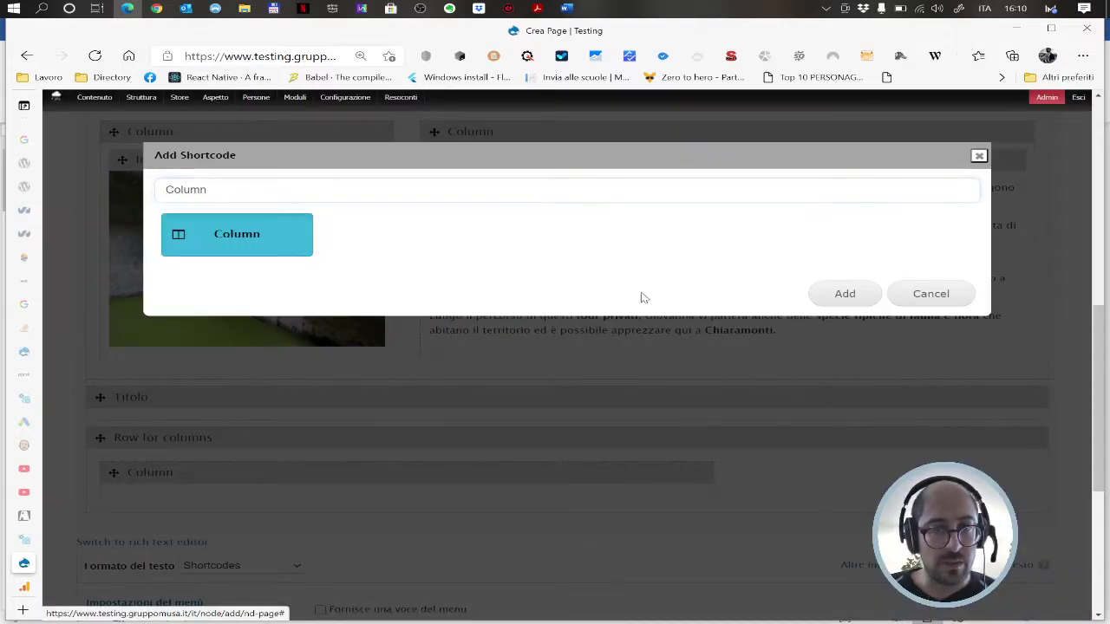
click(845, 295)
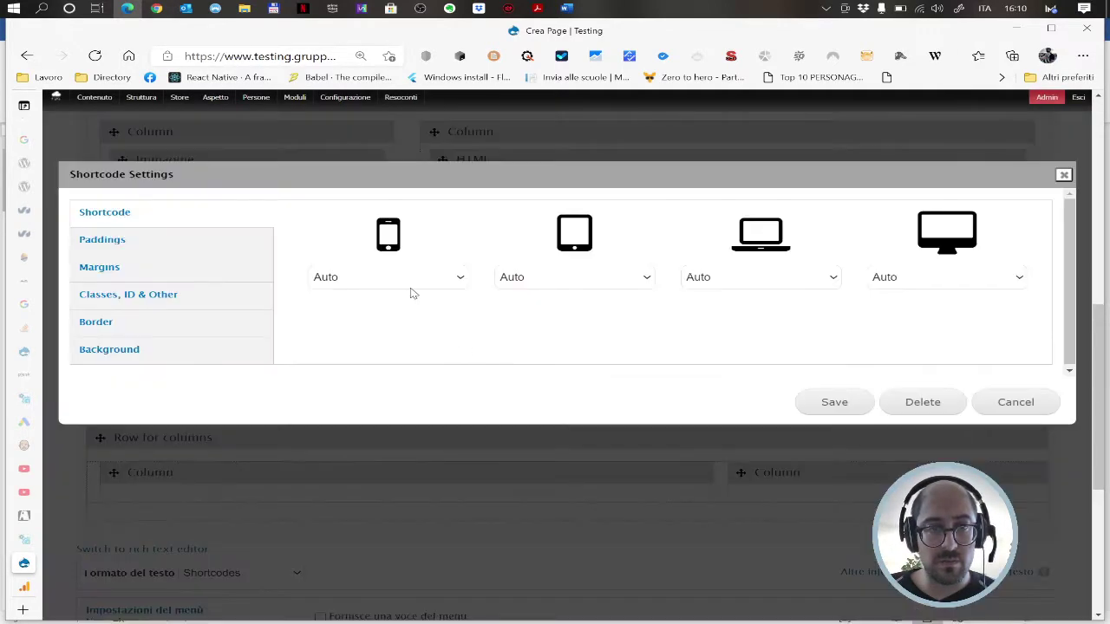
click(413, 278)
click(369, 434)
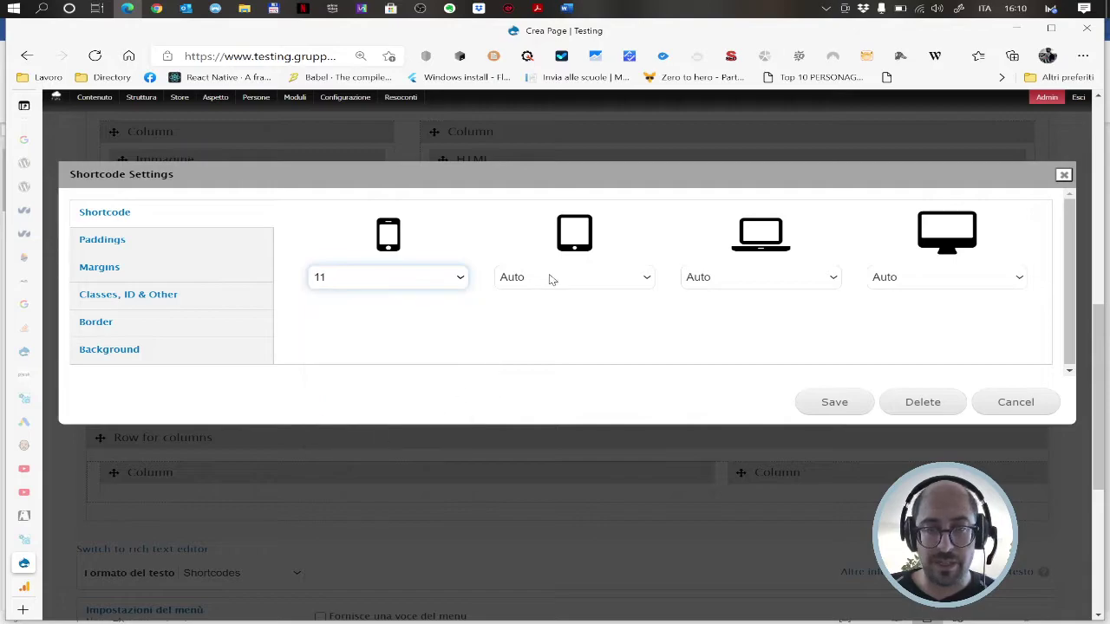
click(568, 278)
click(543, 372)
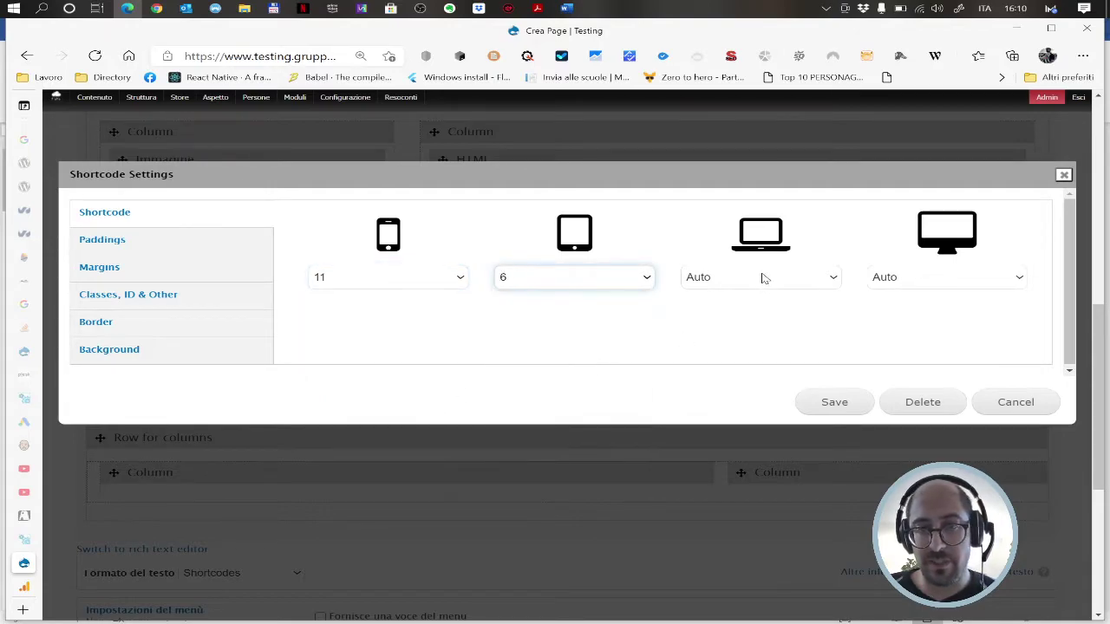
click(760, 277)
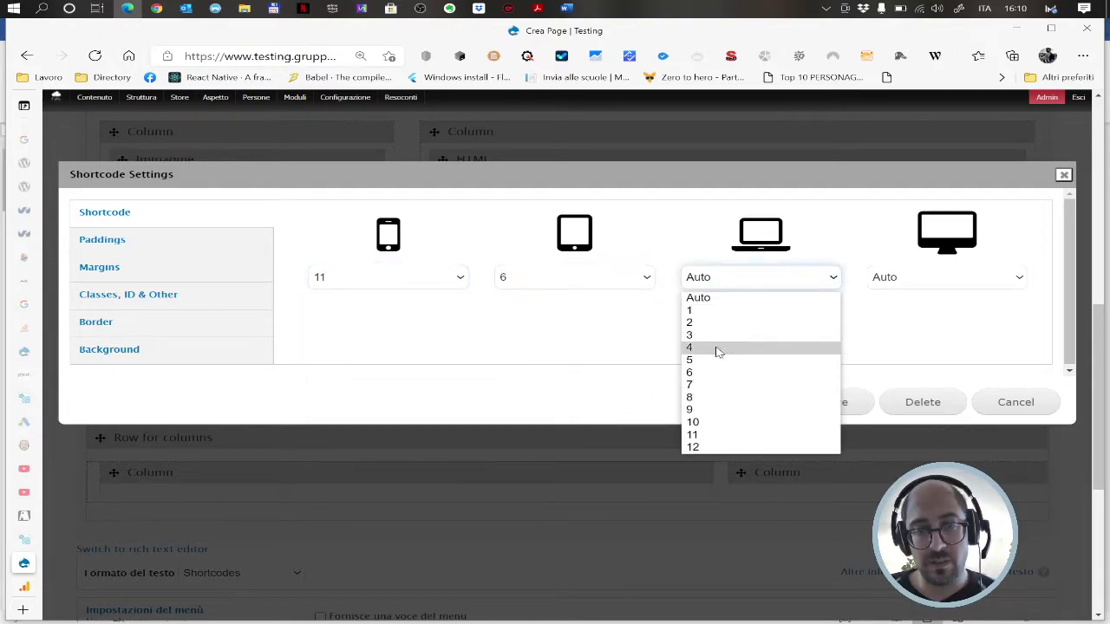
click(717, 348)
click(834, 402)
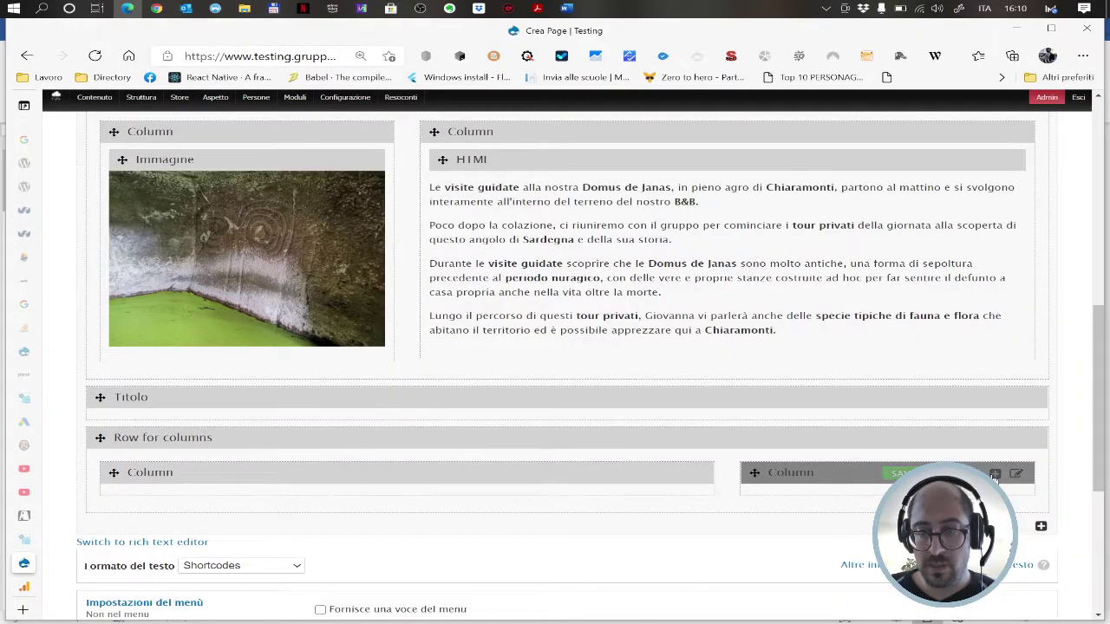
- Add an Immagine shortcode inside the new narrow column and choose the "Flora e fauna" picture from the media library
click(994, 475)
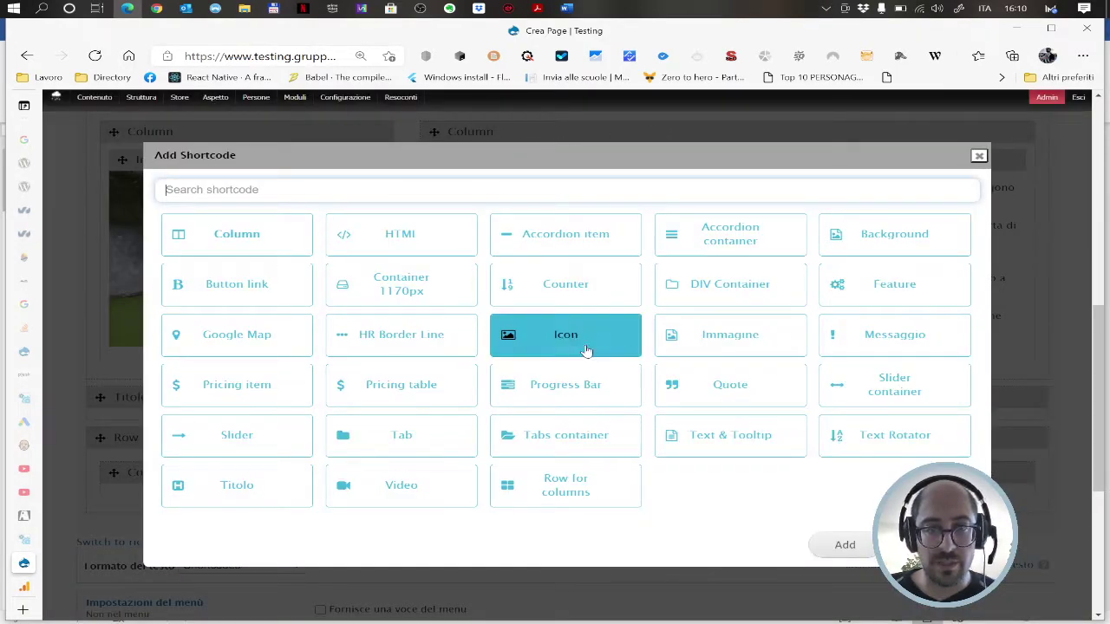
click(710, 342)
click(846, 545)
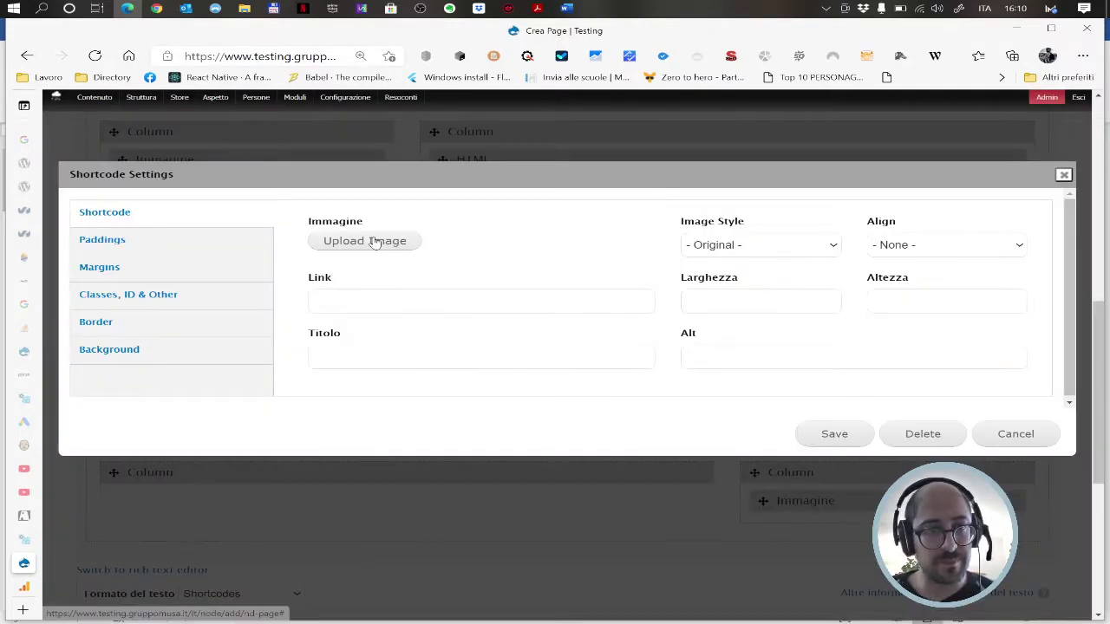
click(375, 242)
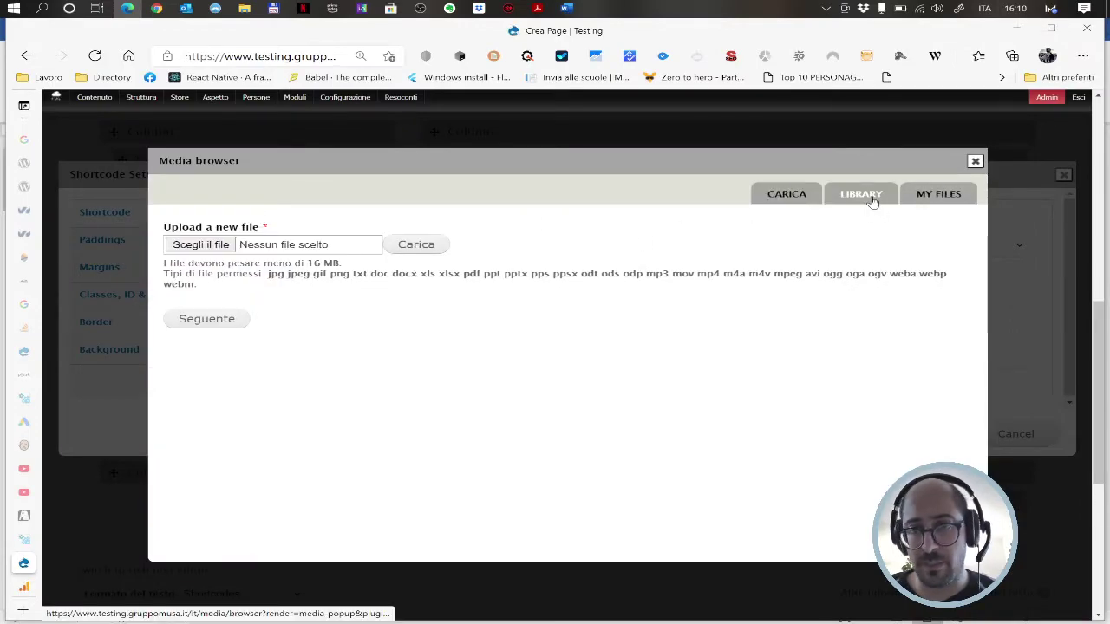
click(871, 198)
click(210, 301)
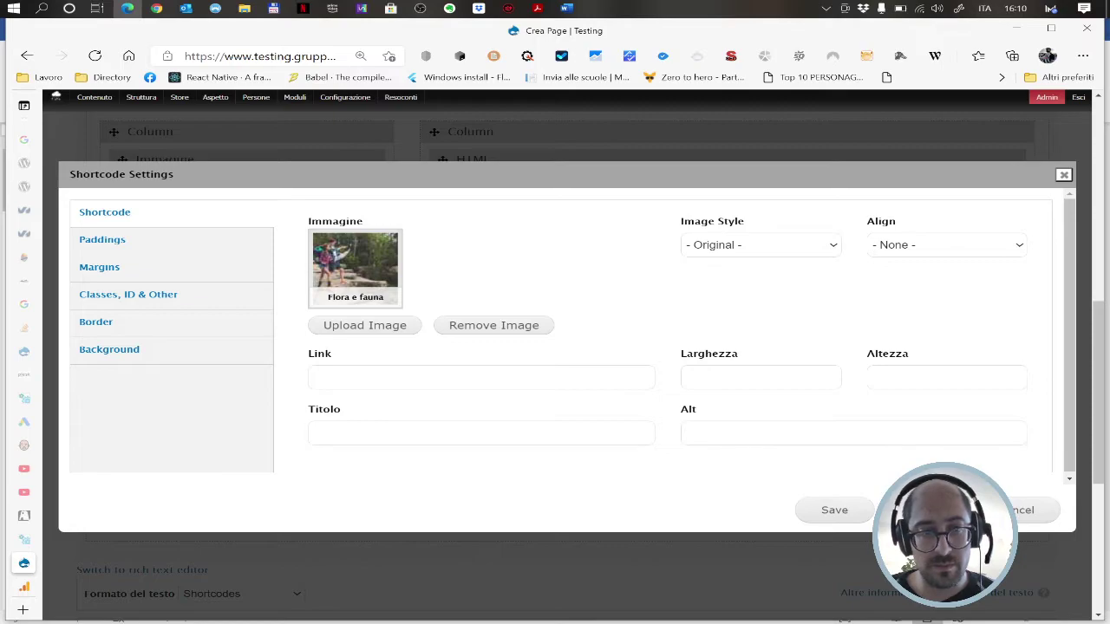
- Enter "Foto di due persone nel gruppo dei tour privati a Chiaramonti" as the image's title
click(347, 433)
text(Foto )
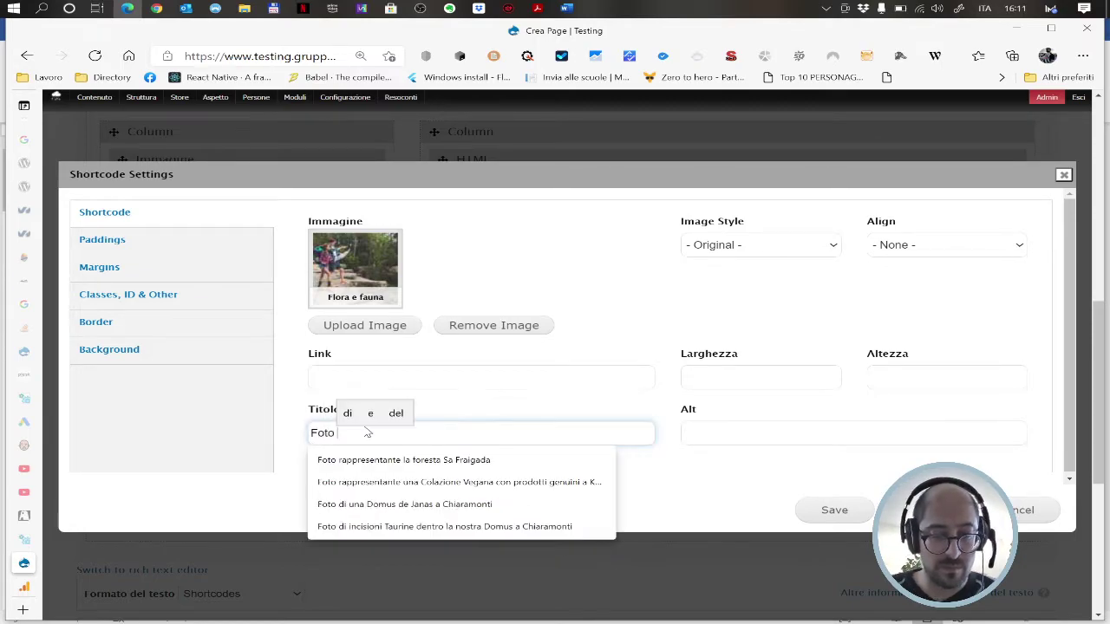
text(di due )
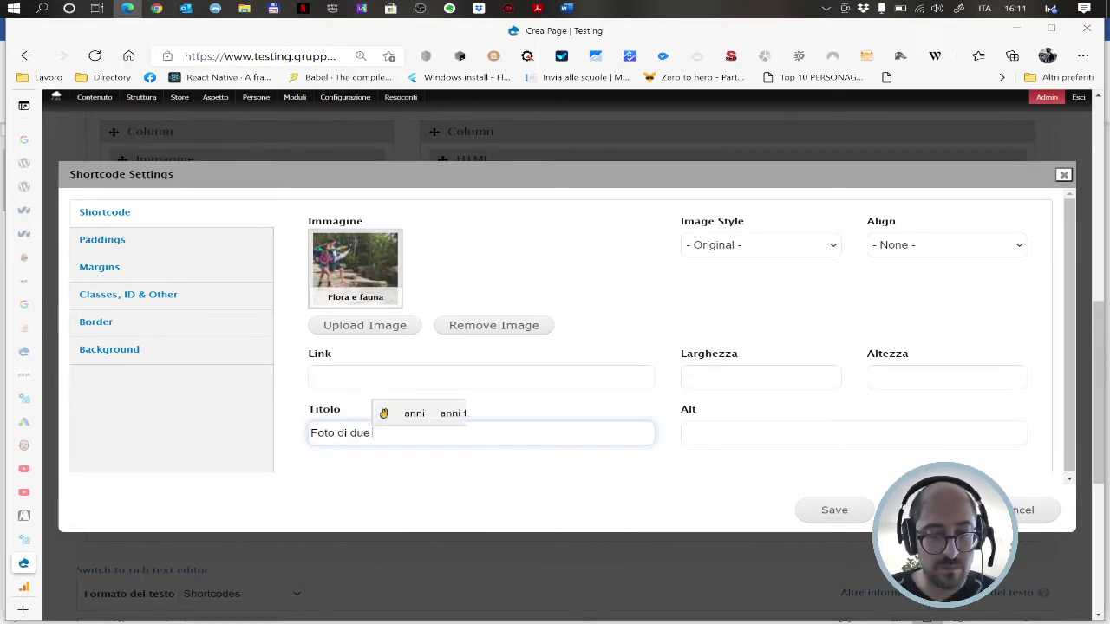
text(persone in e)
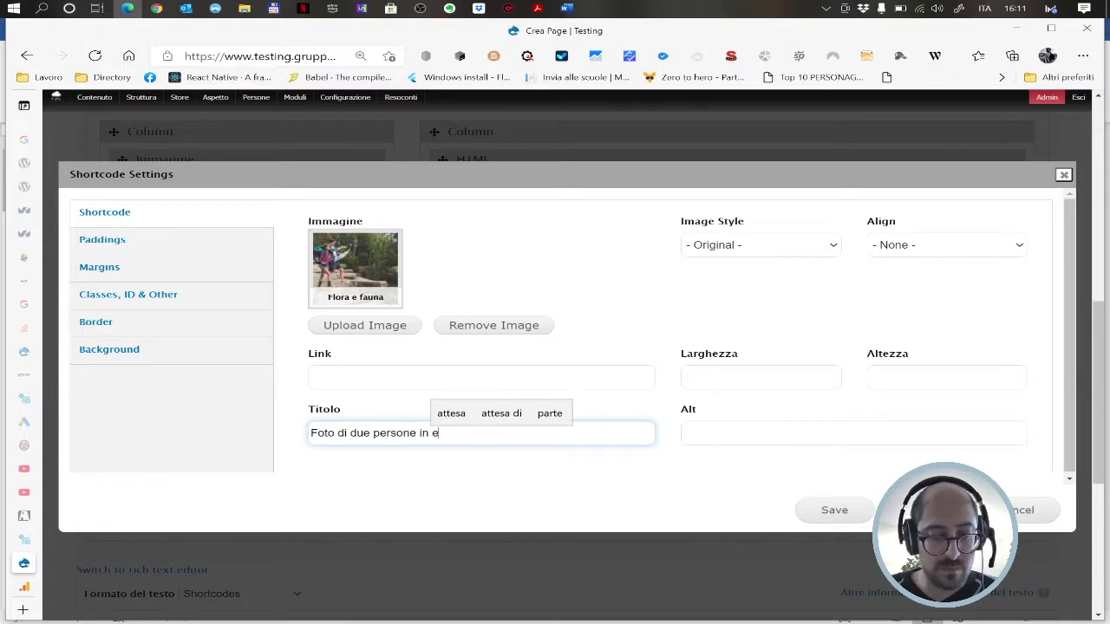
text(scursione)
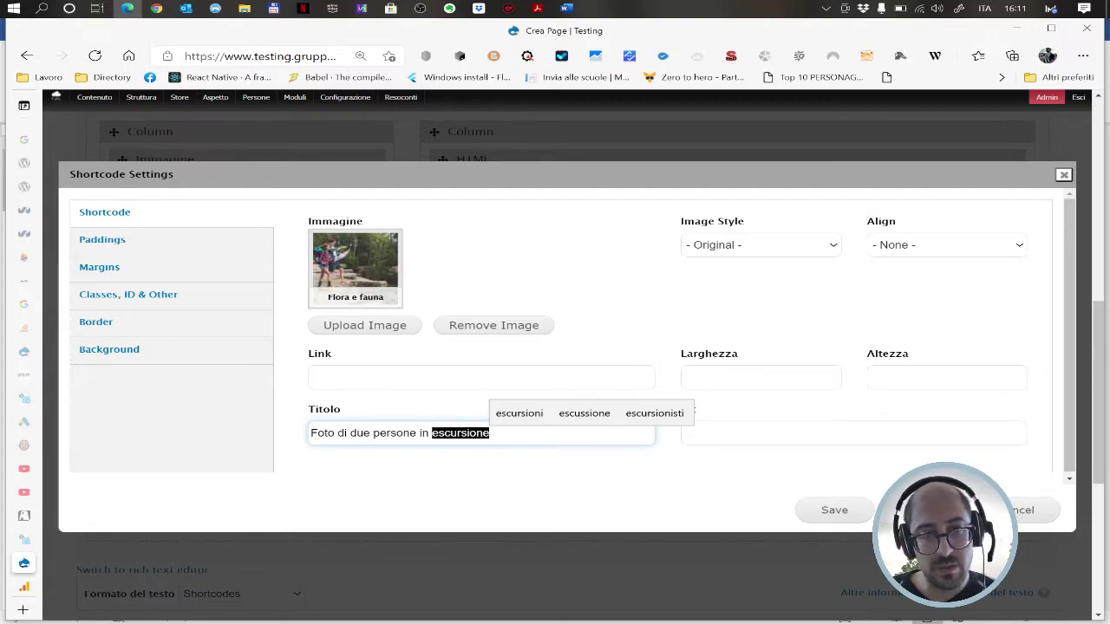
key(ctrl+shift+Left)
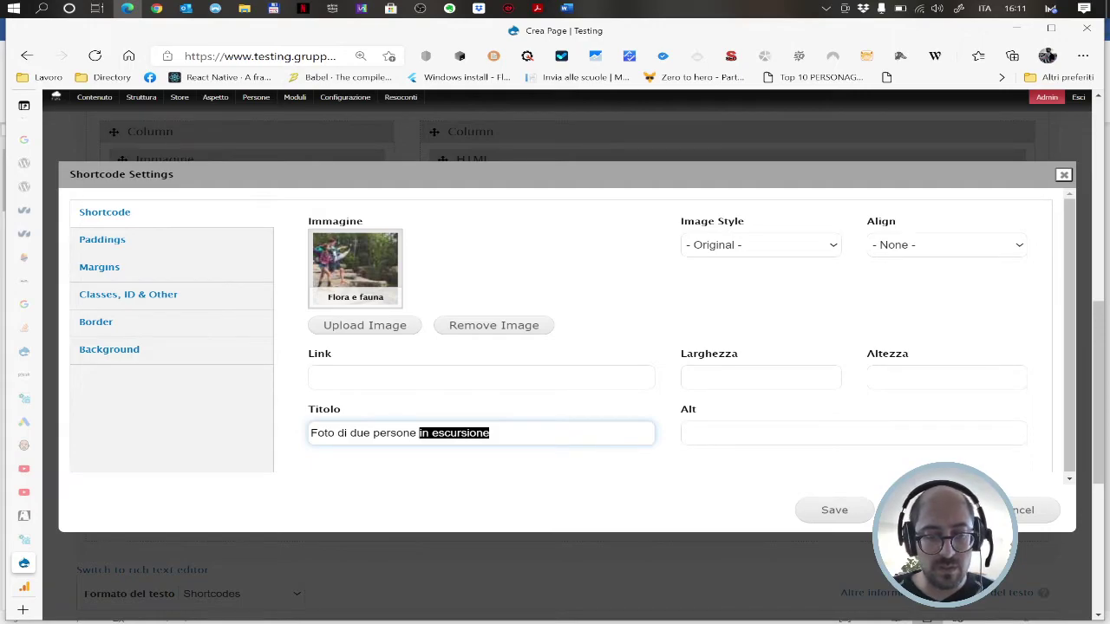
text(nel gruppo dei tour )
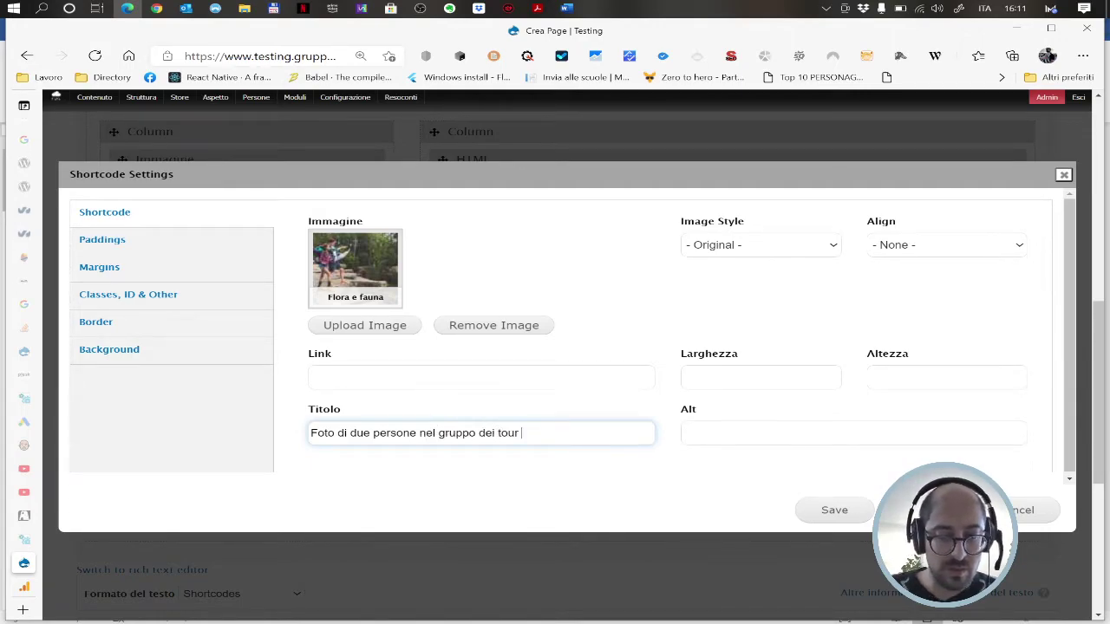
text(privati)
text( a Chiara)
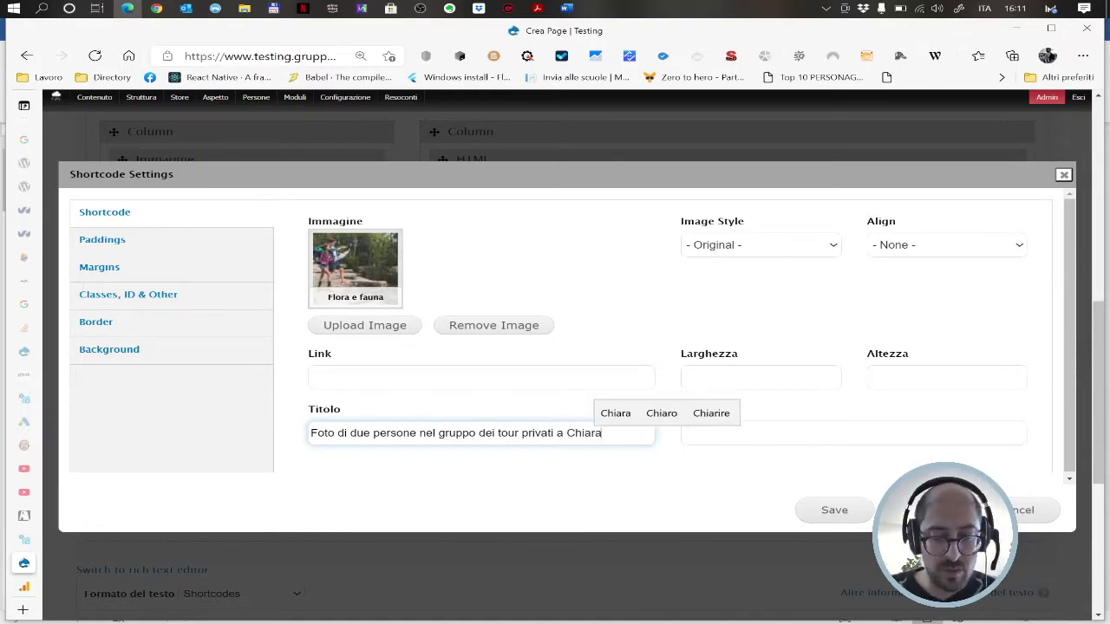
text(monti)
- Copy the image's title text into its Alt field and save the image shortcode
key(ctrl+a)
key(ctrl+c)
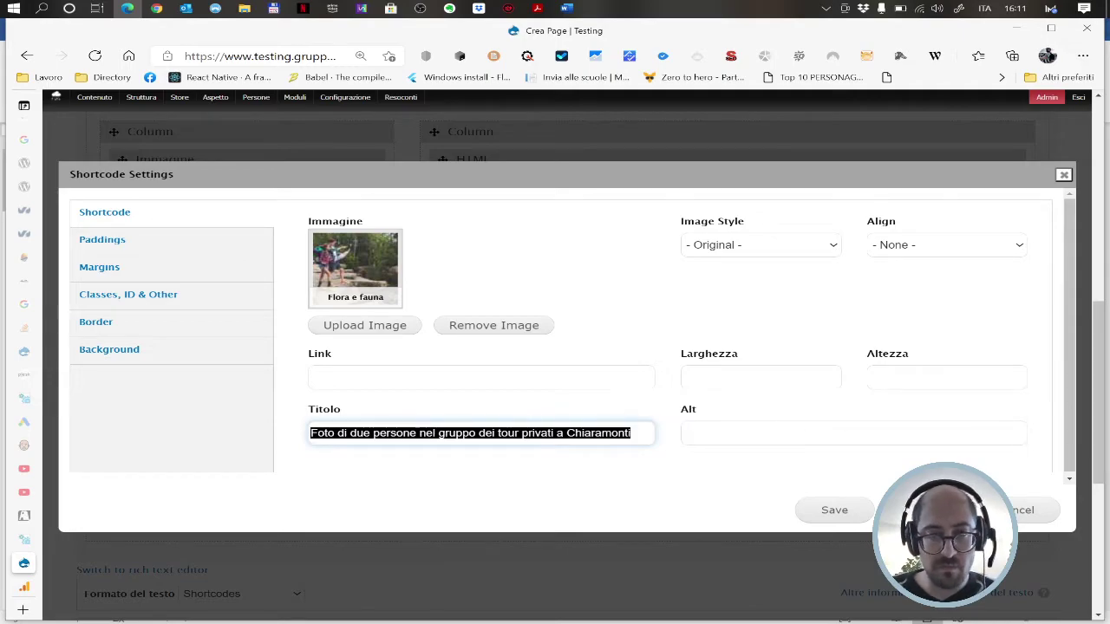
click(854, 433)
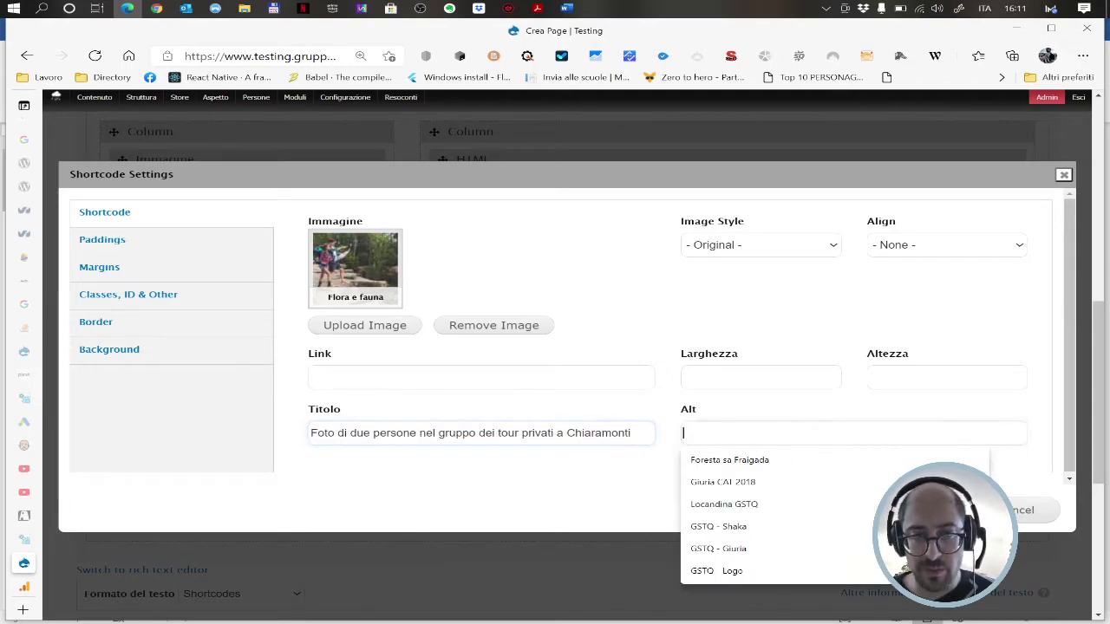
key(ctrl+v)
click(829, 506)
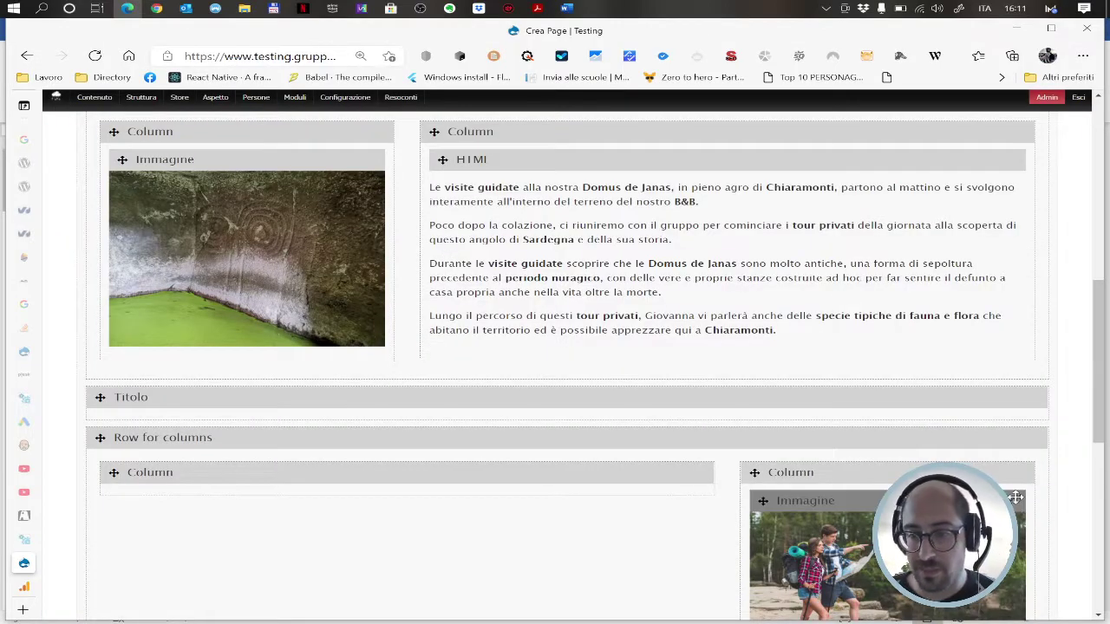
- Reopen the hikers image's settings, set its width to 100% and height to auto, and save
scroll(1023, 413, down, 1)
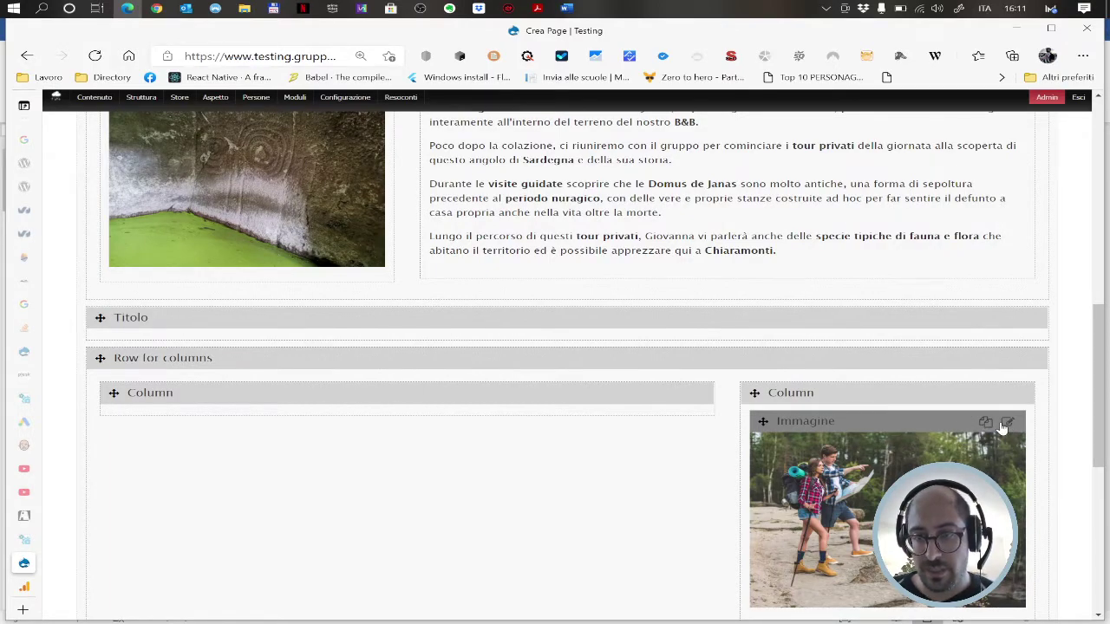
click(1006, 423)
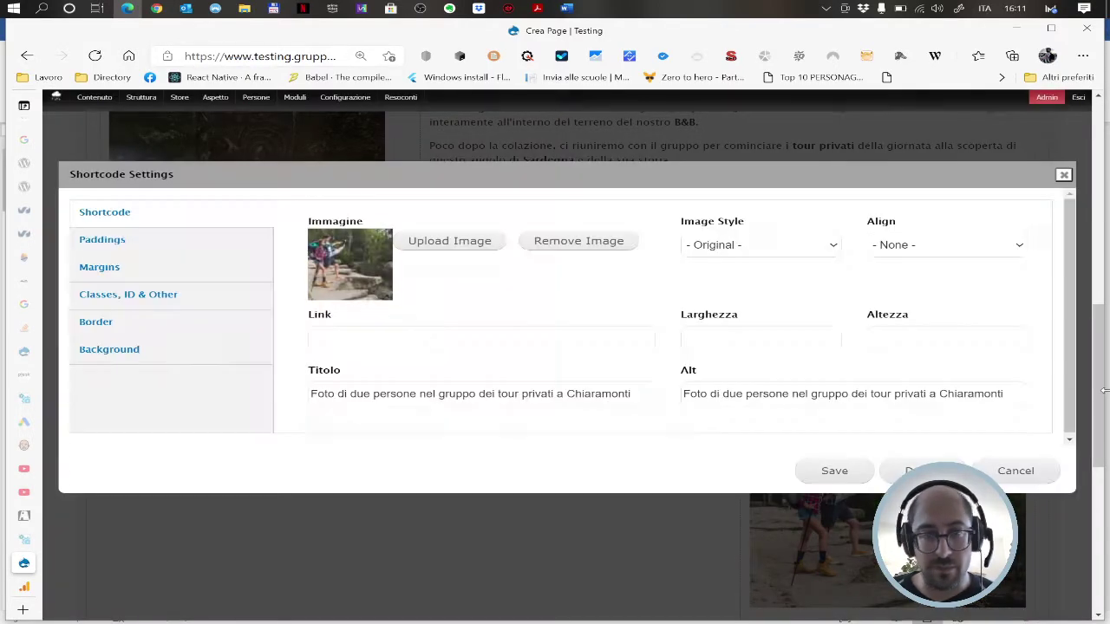
click(760, 337)
text(100%)
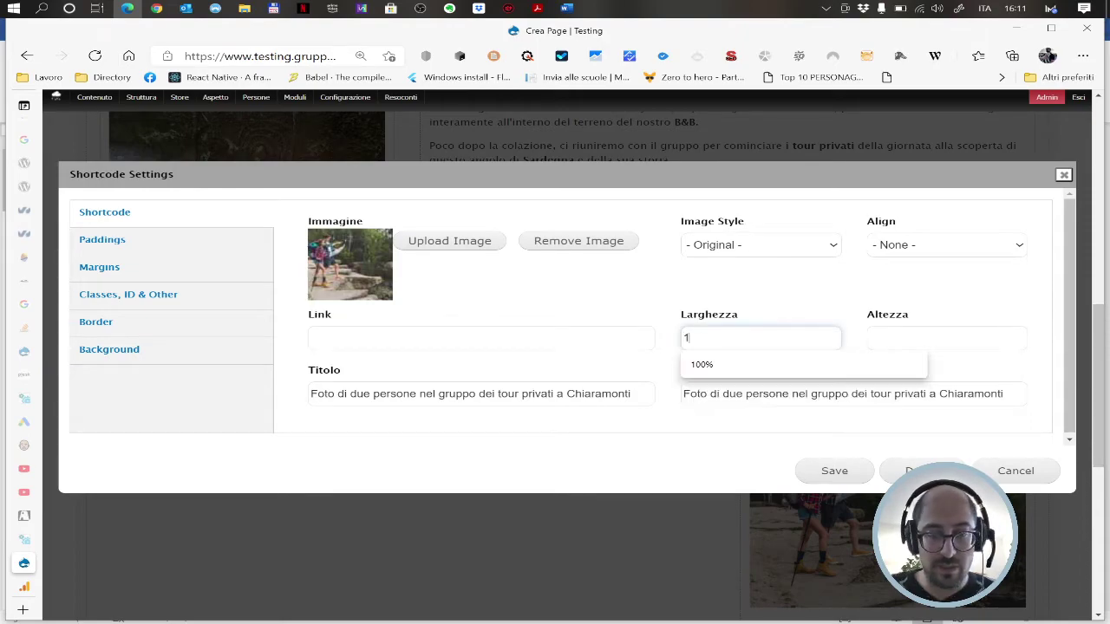
click(1014, 340)
text(auto)
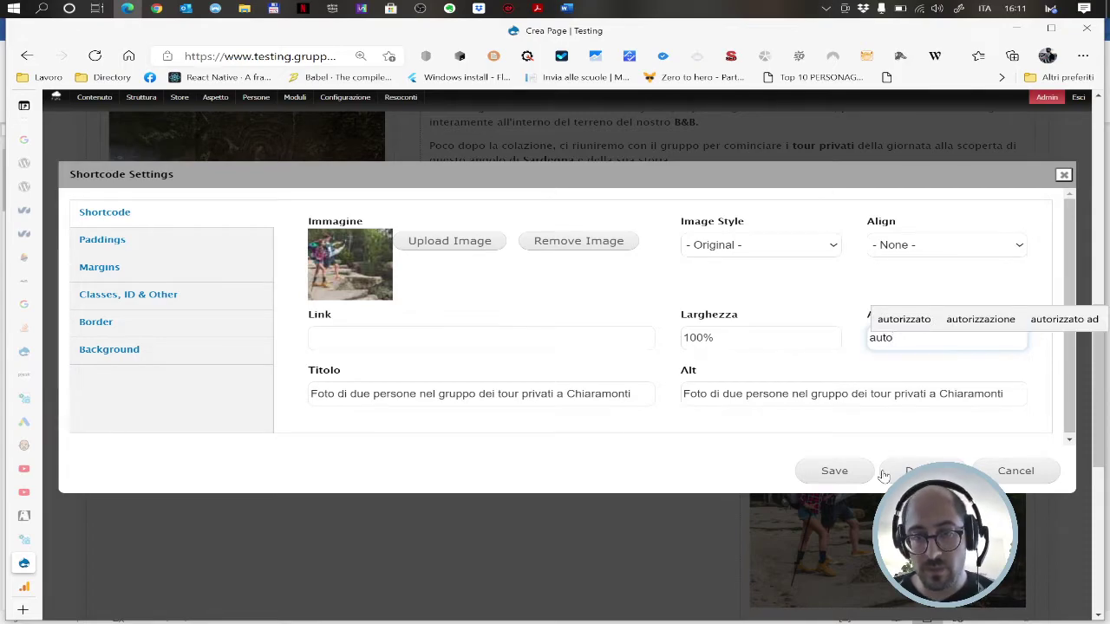
click(834, 470)
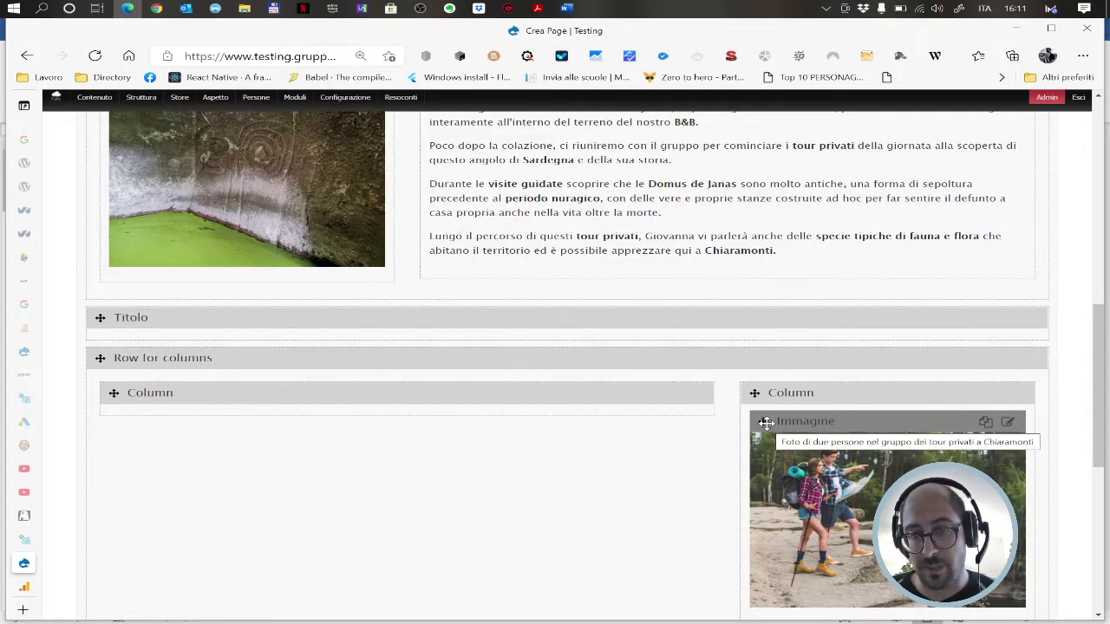
mouse_move(766, 423)
mouse_down()
mouse_move(611, 403)
mouse_move(763, 422)
mouse_up()
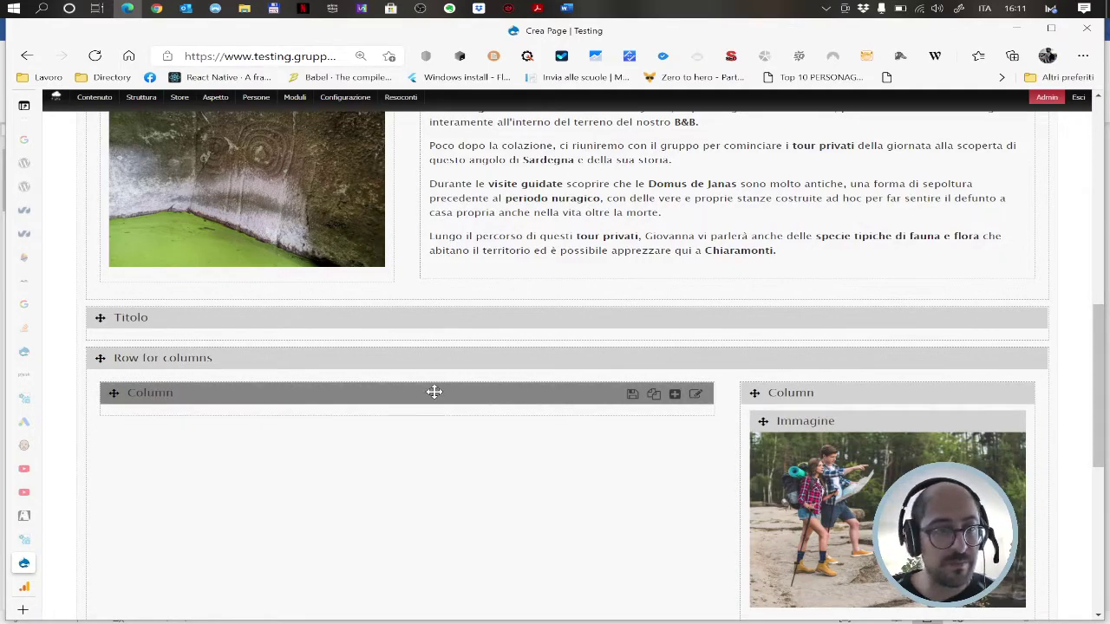
- Add an HTML shortcode inside the empty wide column of the lower row
click(675, 394)
click(361, 246)
click(844, 546)
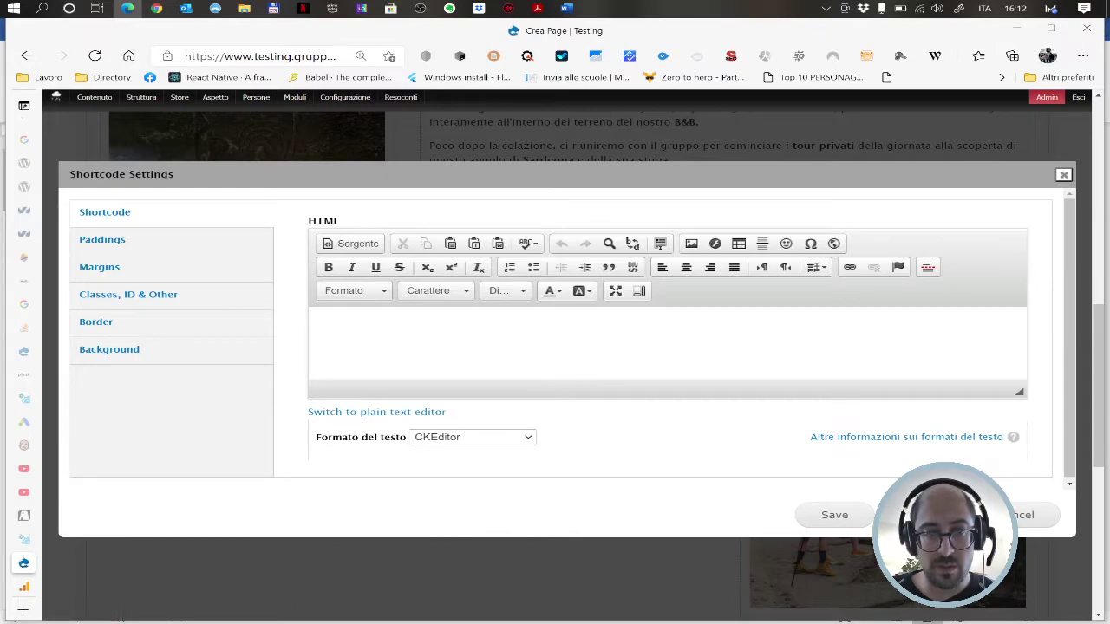
- Begin the HTML text with "Per i nostri tour privati a Chiaramonti verso la Domus de Janas, ci muoviamo generalmente in gruppi composti"
click(329, 328)
text(P)
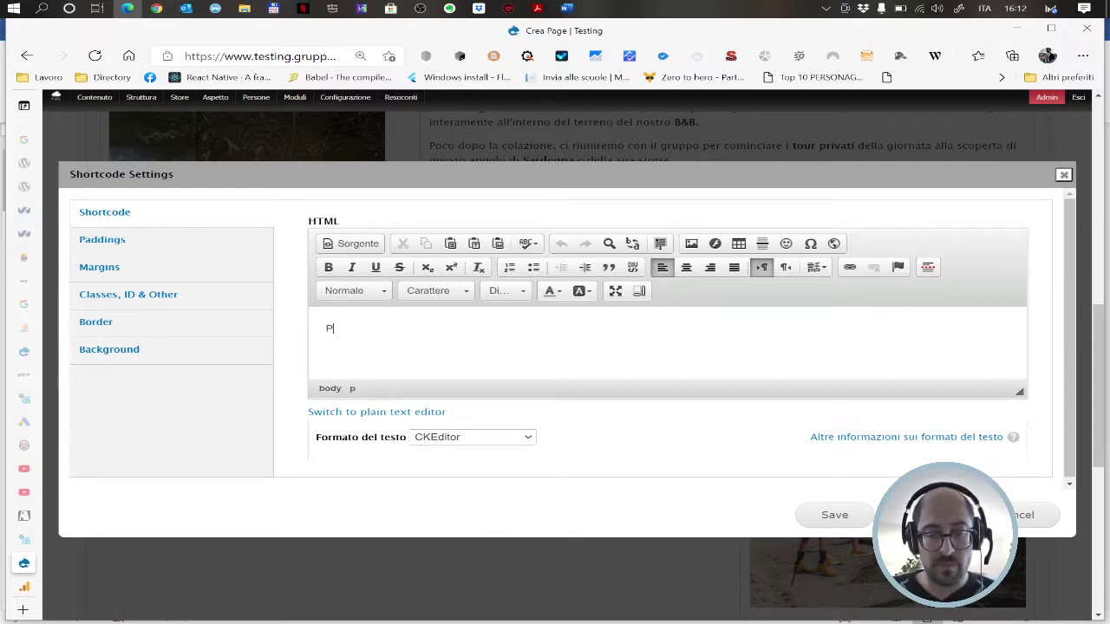
text(er i nostri )
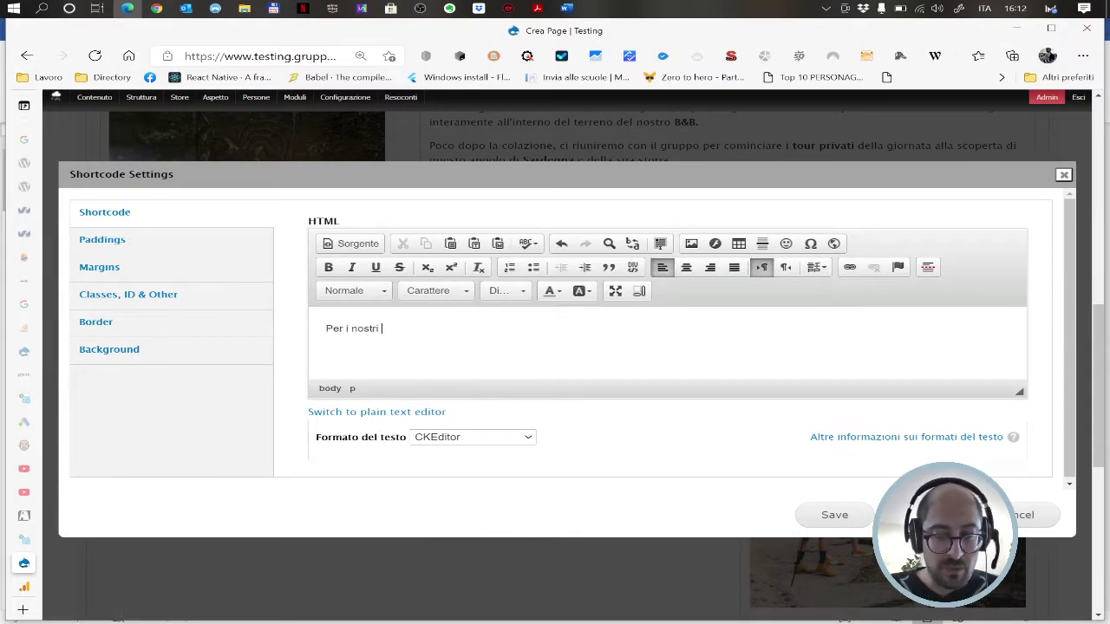
text(tour privat)
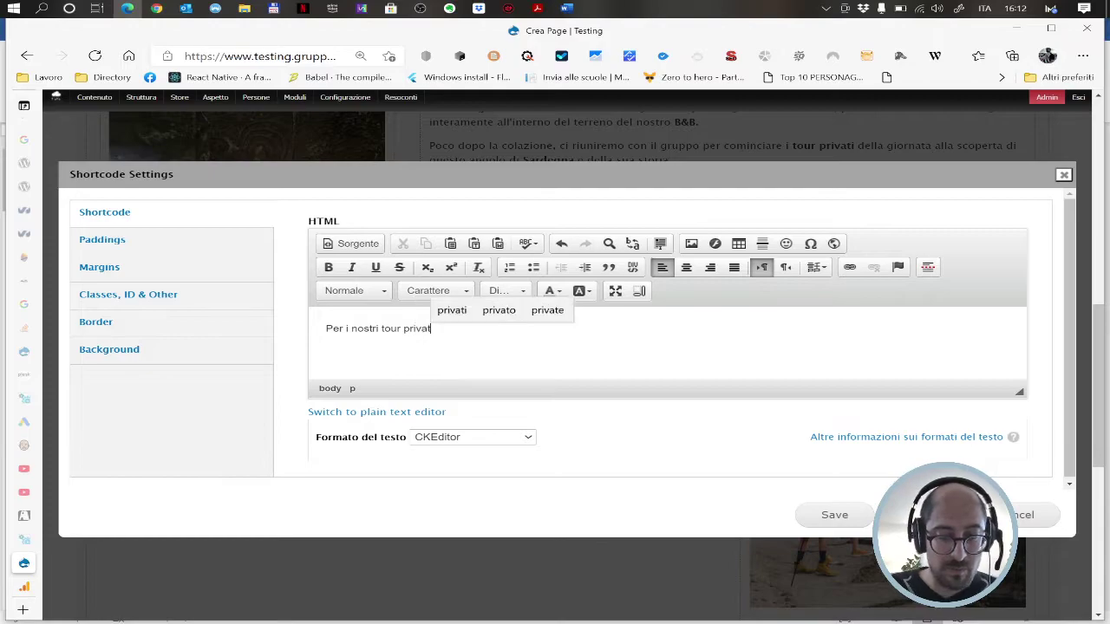
text(i a Chiaramonti)
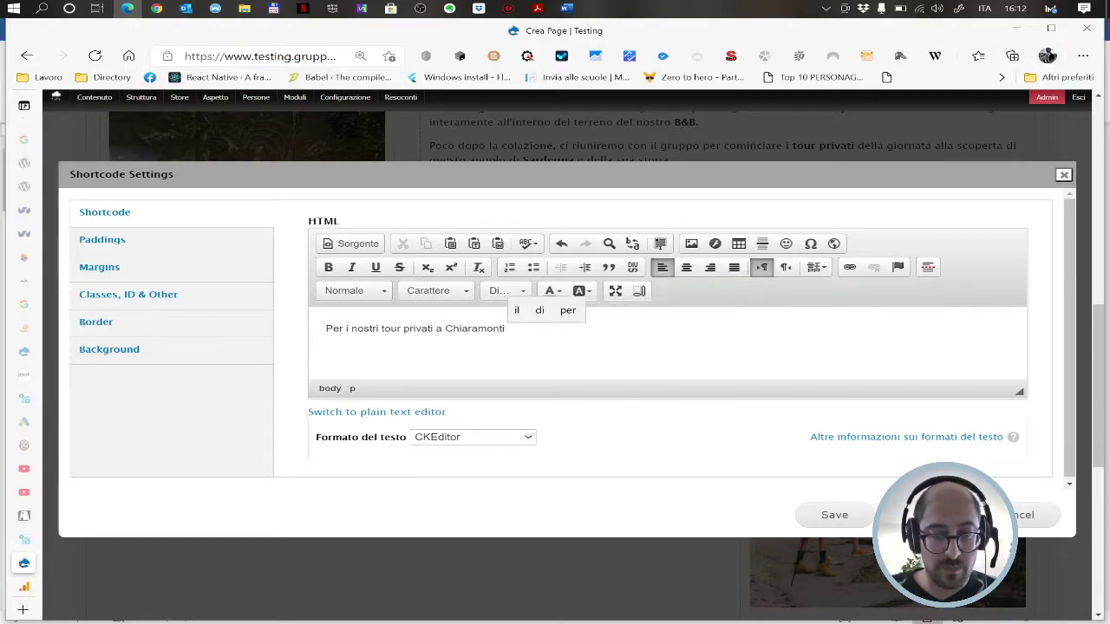
text( verso la )
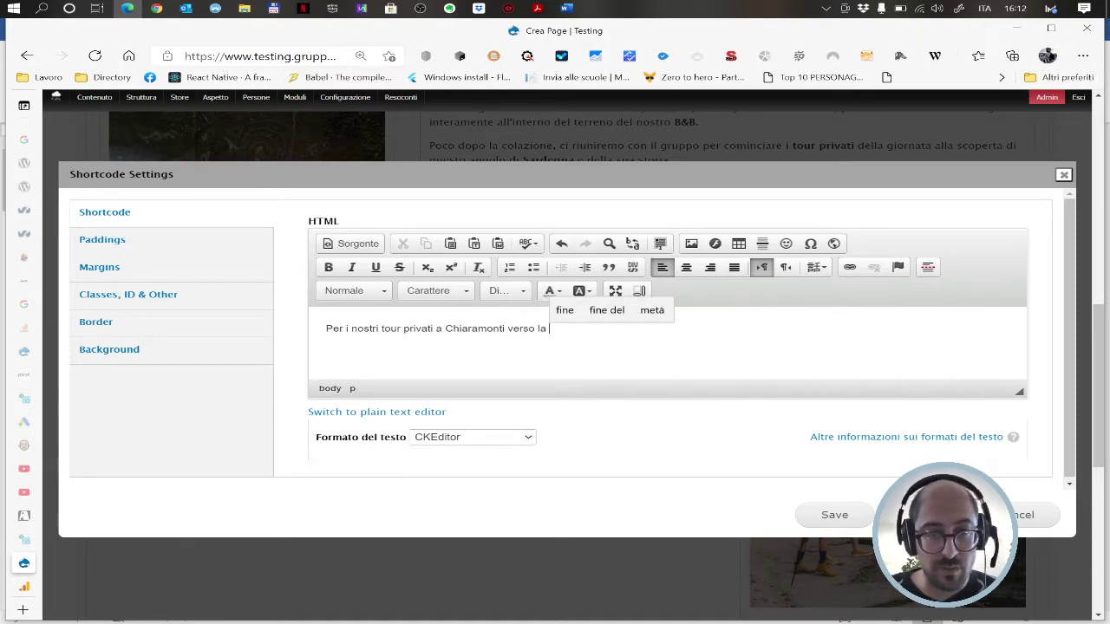
text(Do)
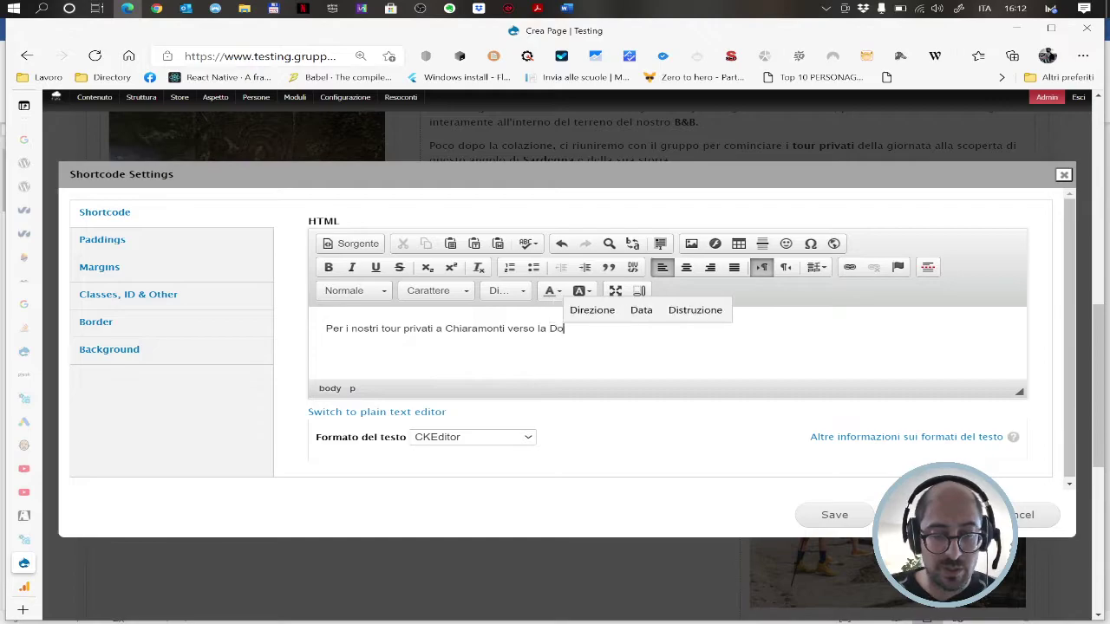
text(mus de Jan)
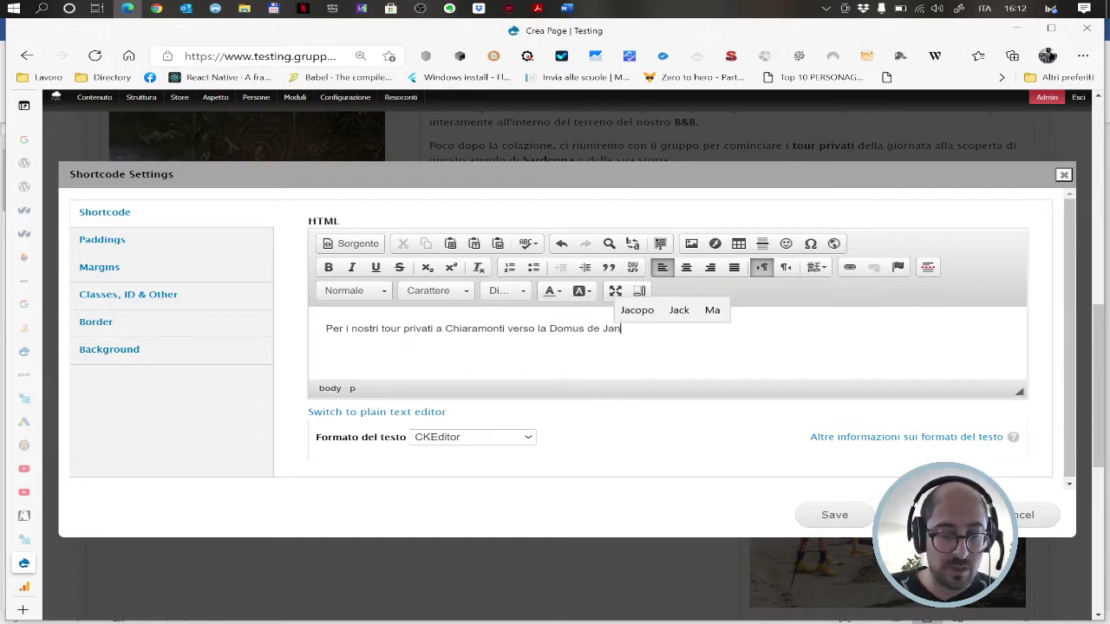
text(as, ci muoviamo generalmente in gru)
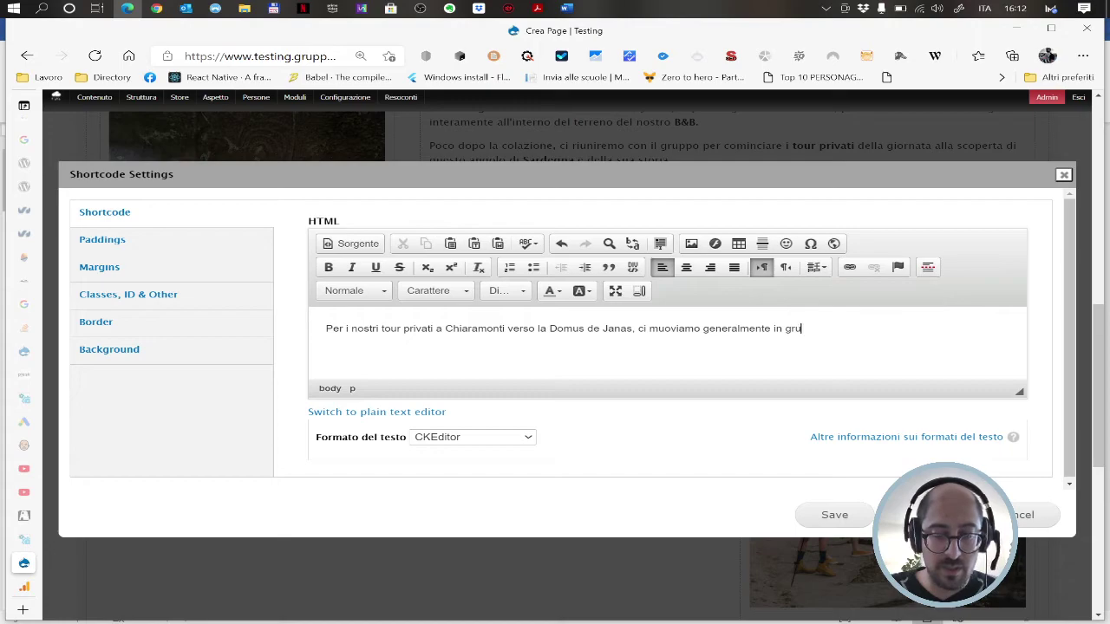
text(ppi domposti)
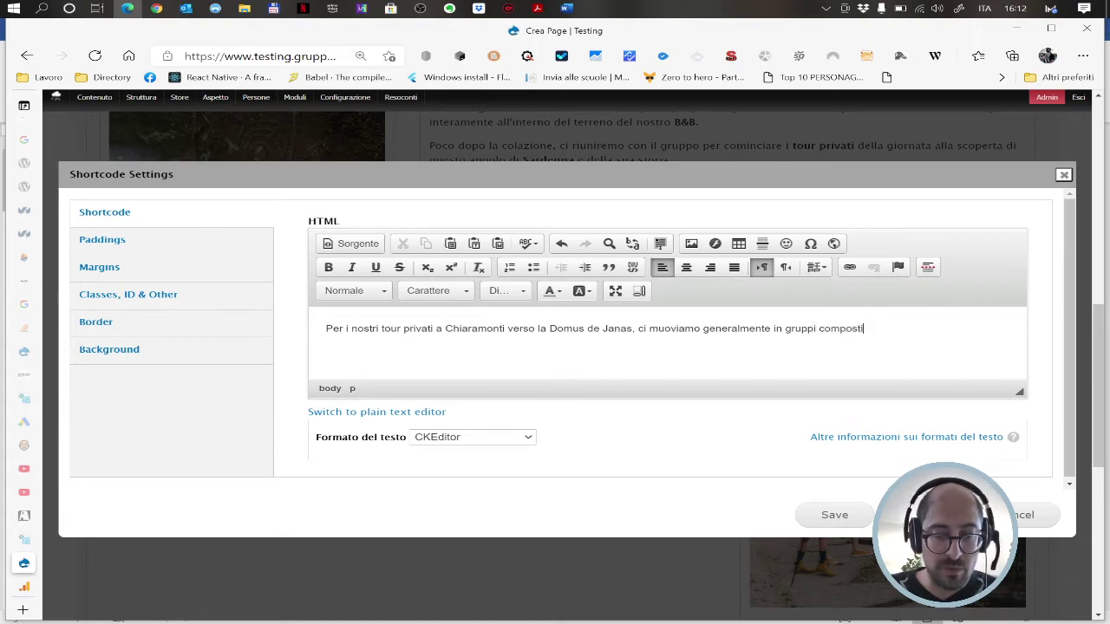
- Complete the opening sentence with "da 4 a 6 persone che soggiornano presso il B&B."
text( da 4 a)
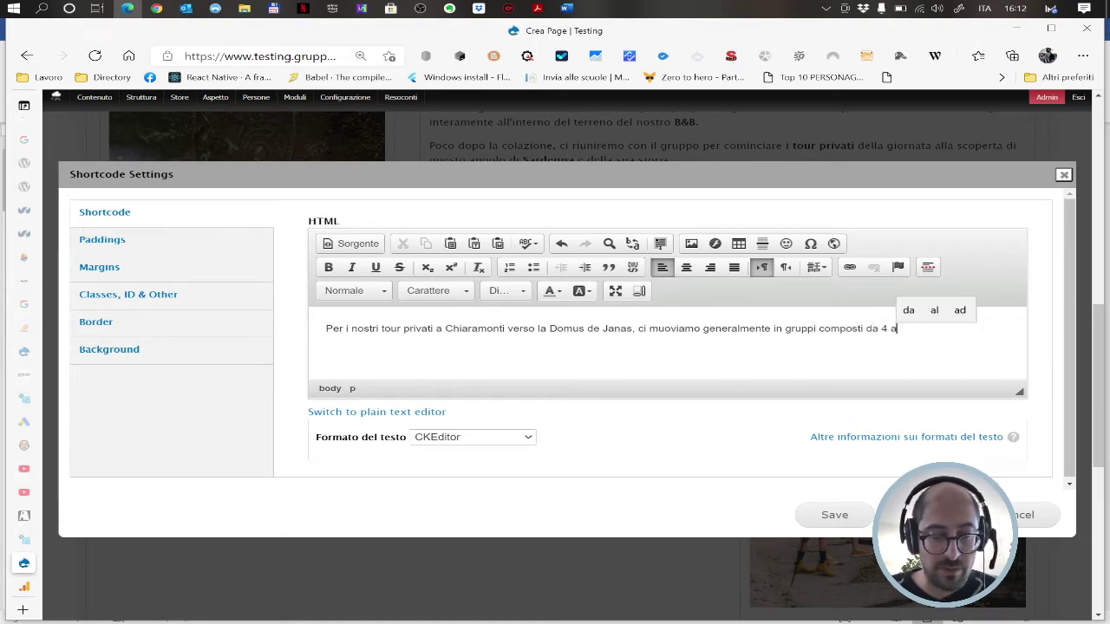
text( 6 person)
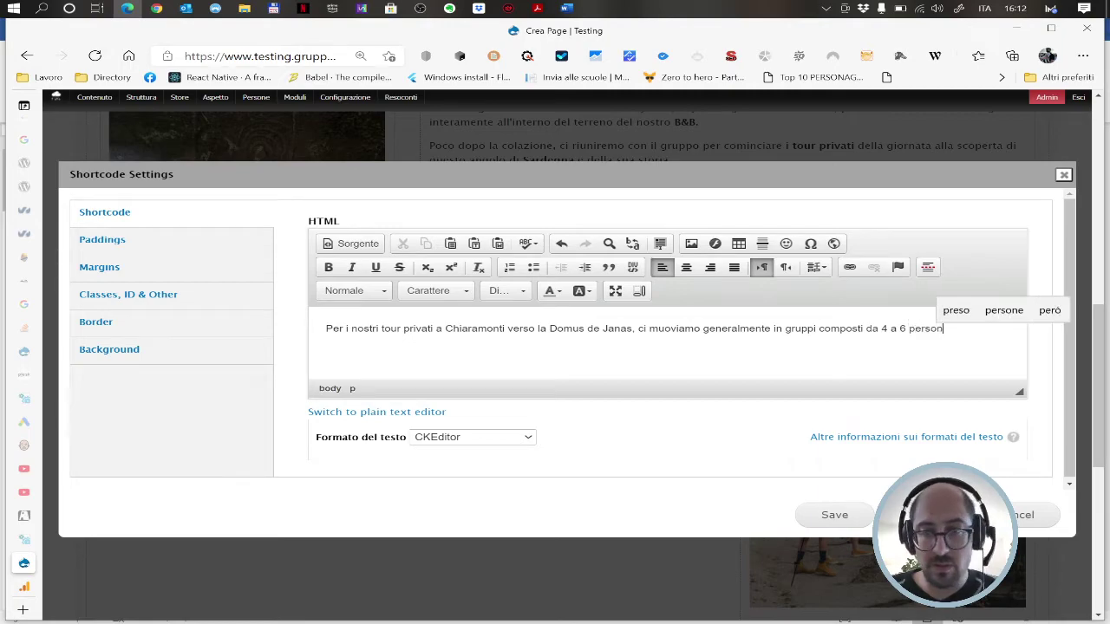
text(e che soggiornan)
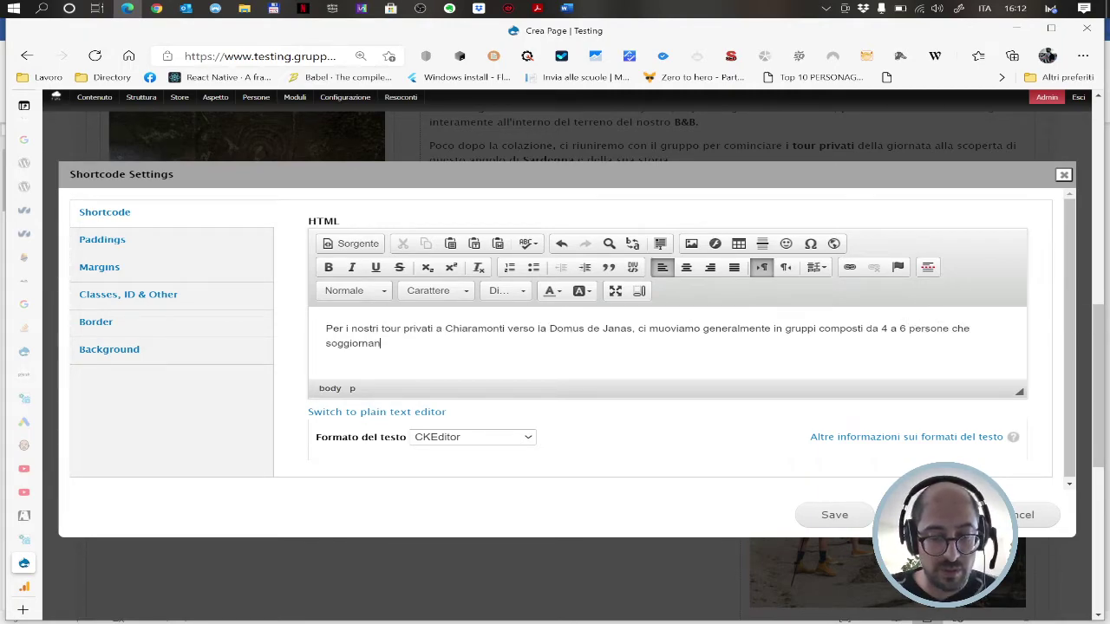
text(o presso il )
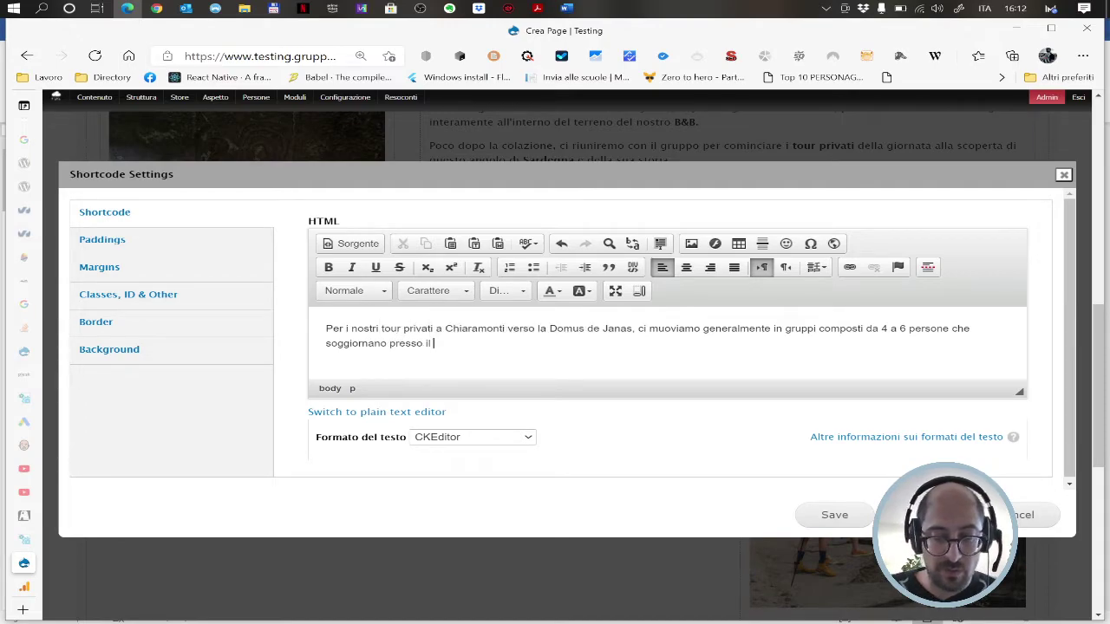
text(B&B.)
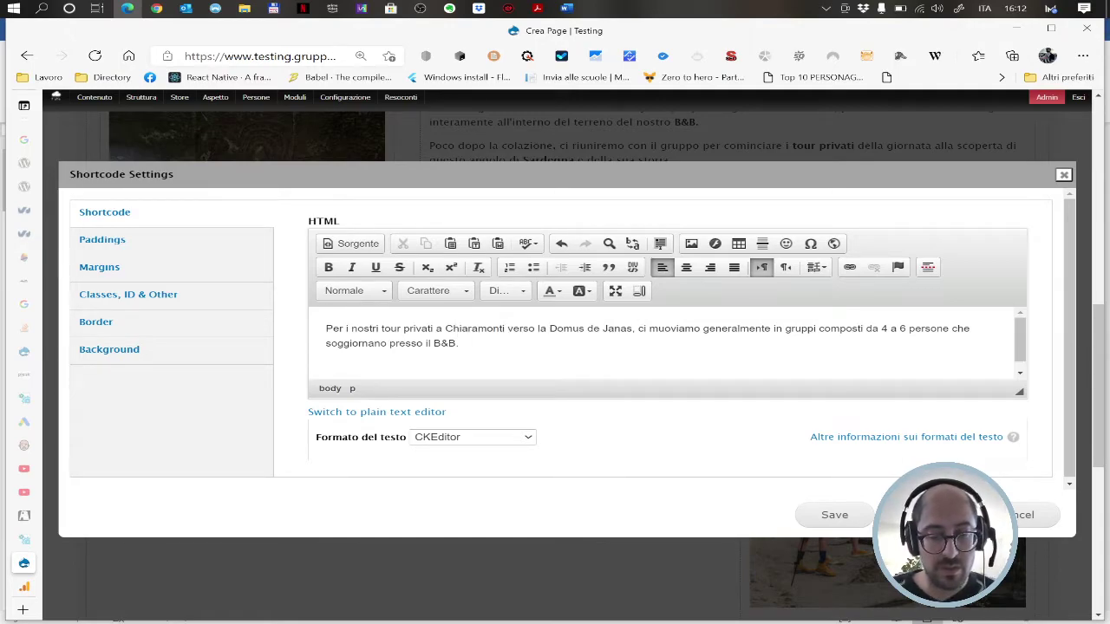
- Add a second paragraph reading "Composto il gruppo la partenza è fissata alle 10.30 dopo la colazione."
text(mpo)
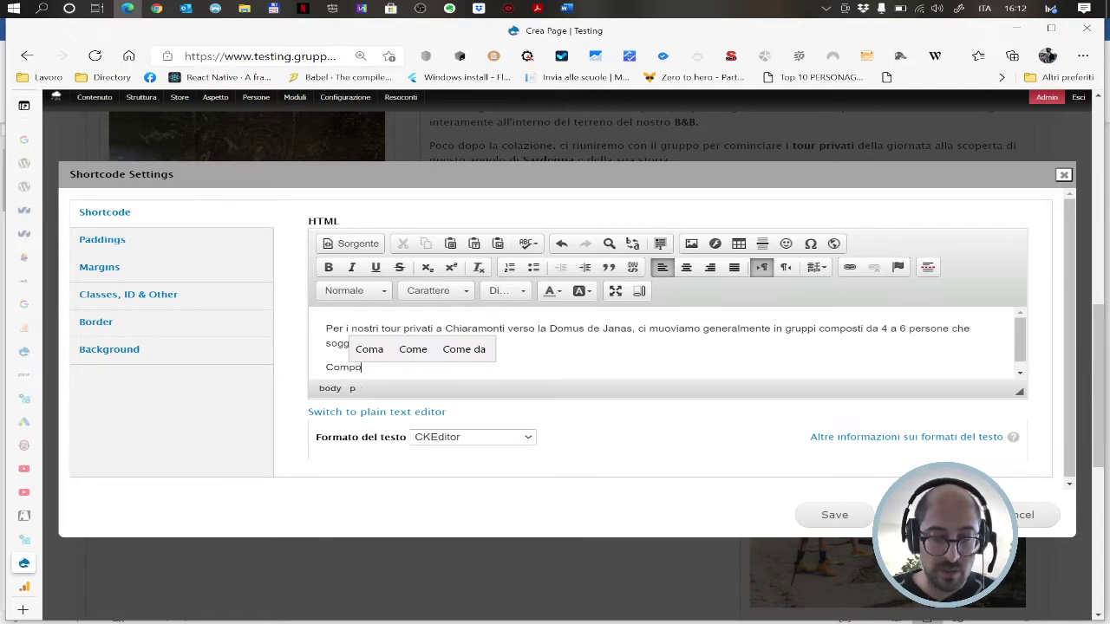
text(sto il gruppo)
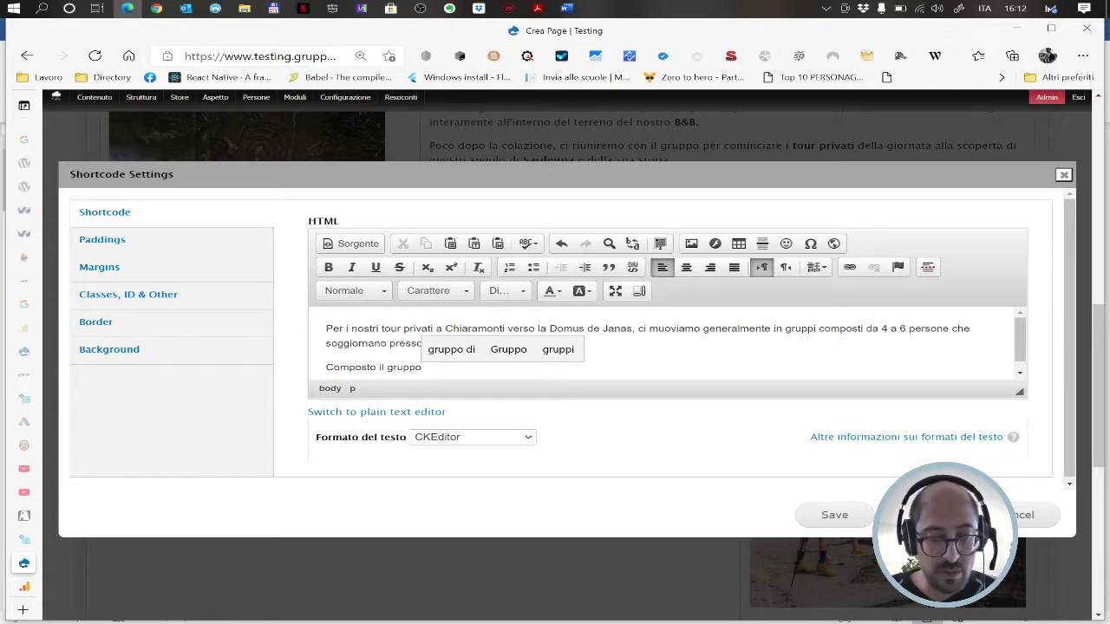
text( la partenza è fissa)
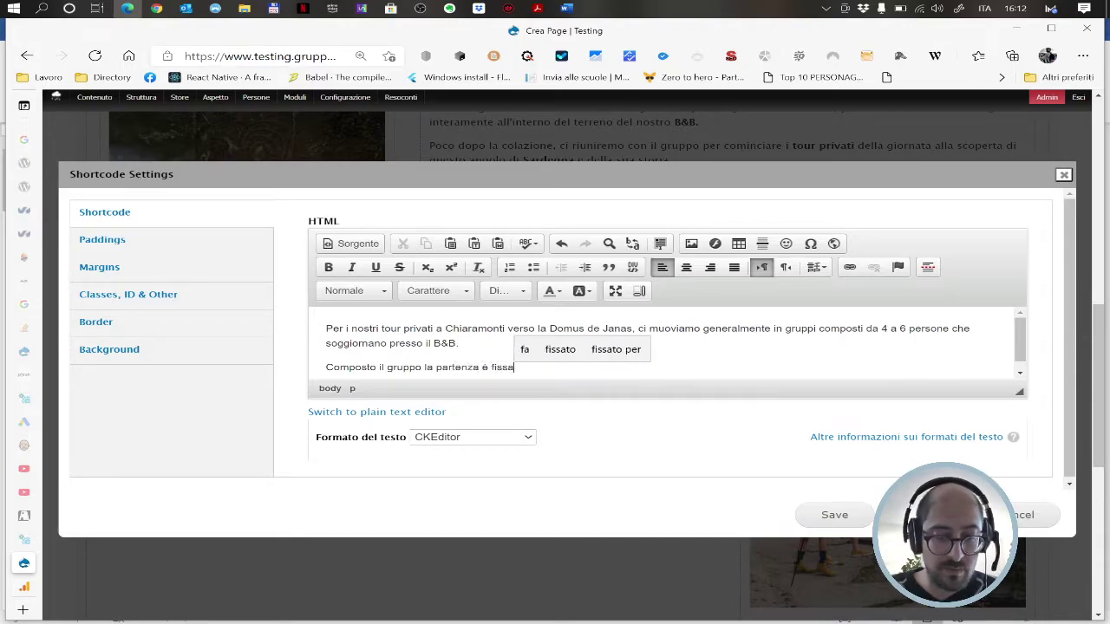
text(ta alle 10)
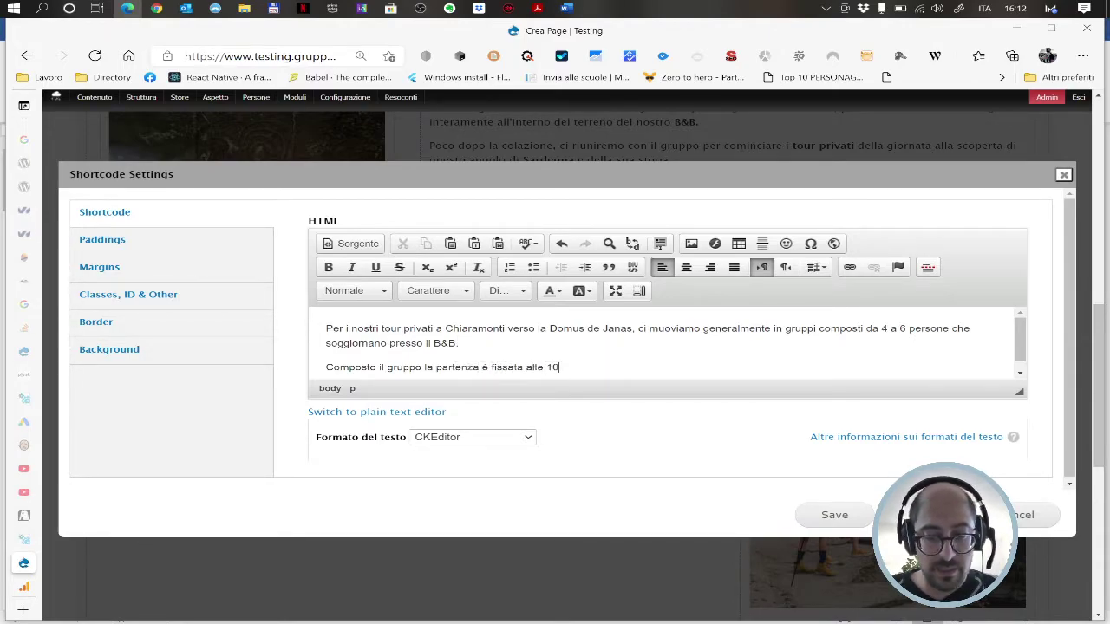
text(.30 dopo )
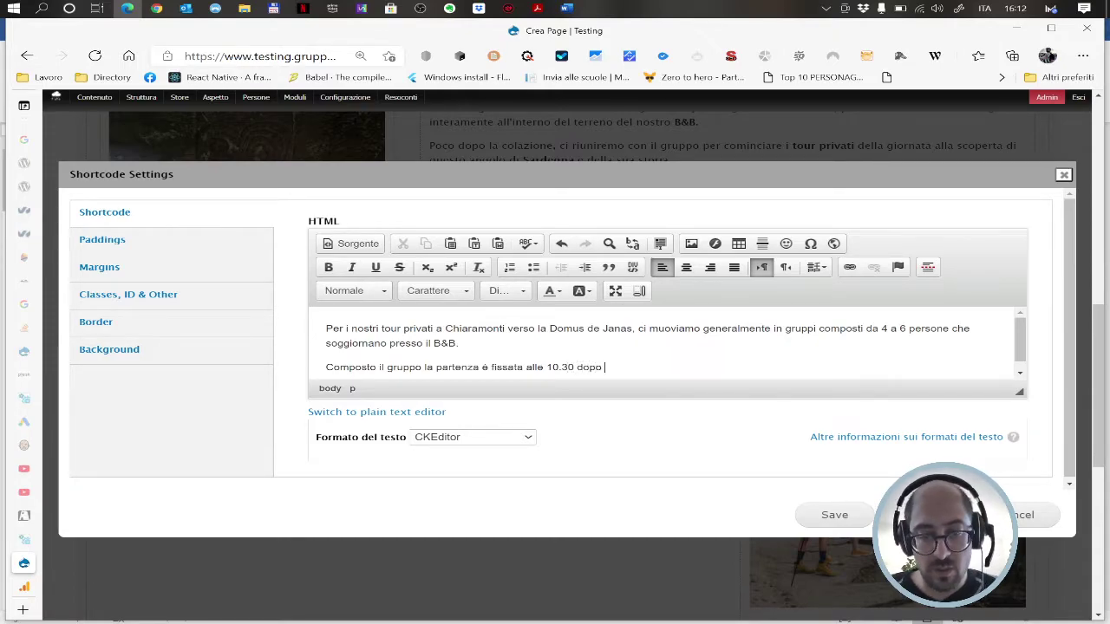
text(la cola)
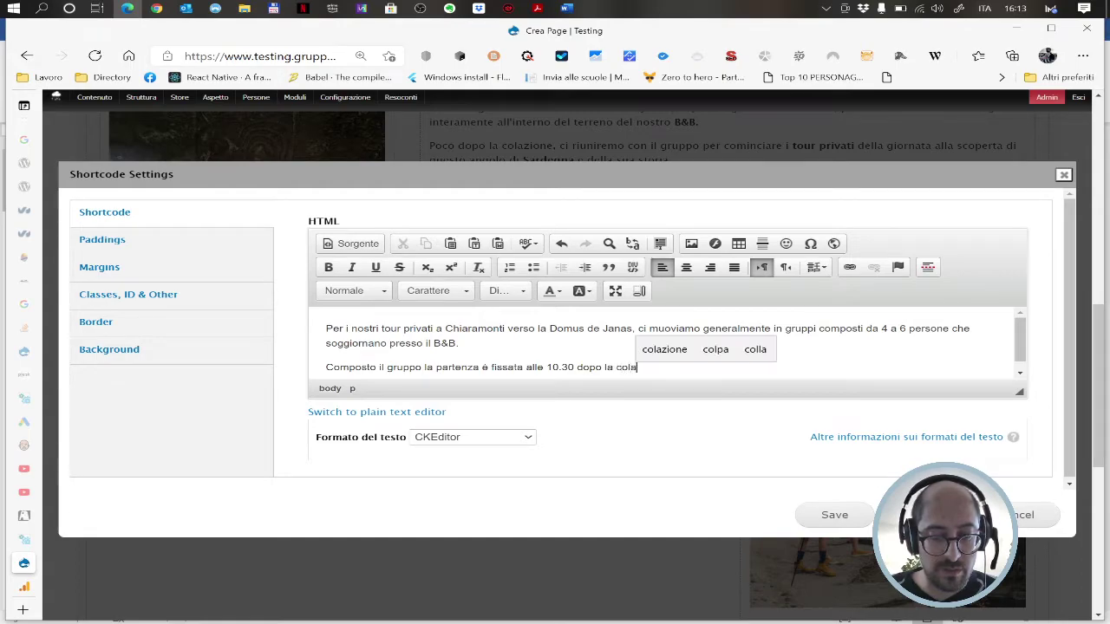
text(zione.)
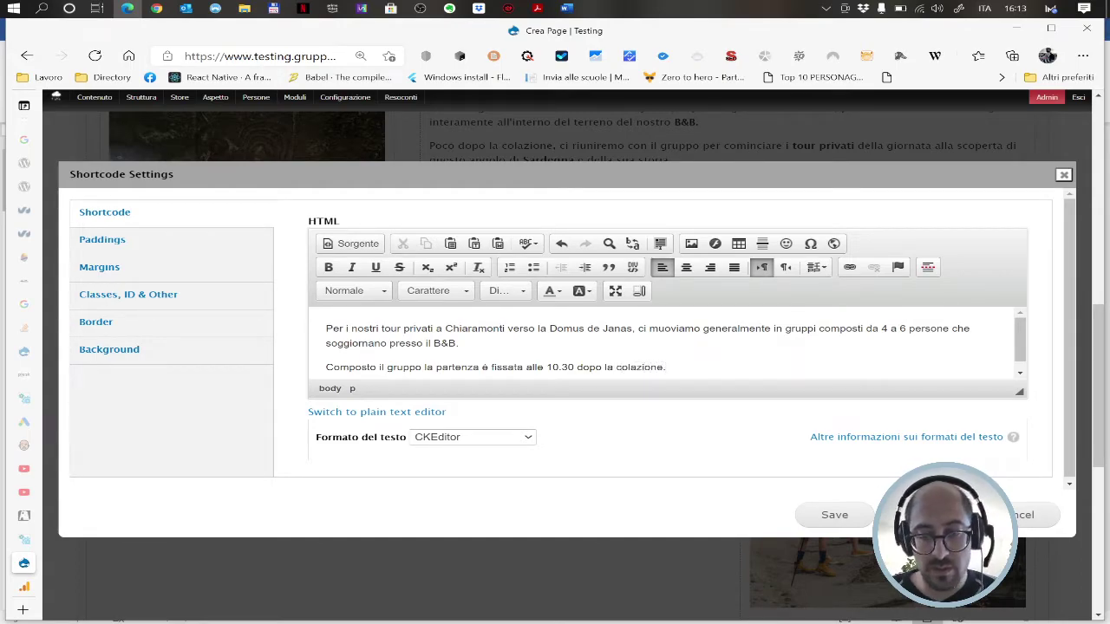
- Start a third paragraph with "Le visite guidate verso la Domus de Janas del nostro B&B a Chiaramonti durano all'incirca 2h"
key(Return)
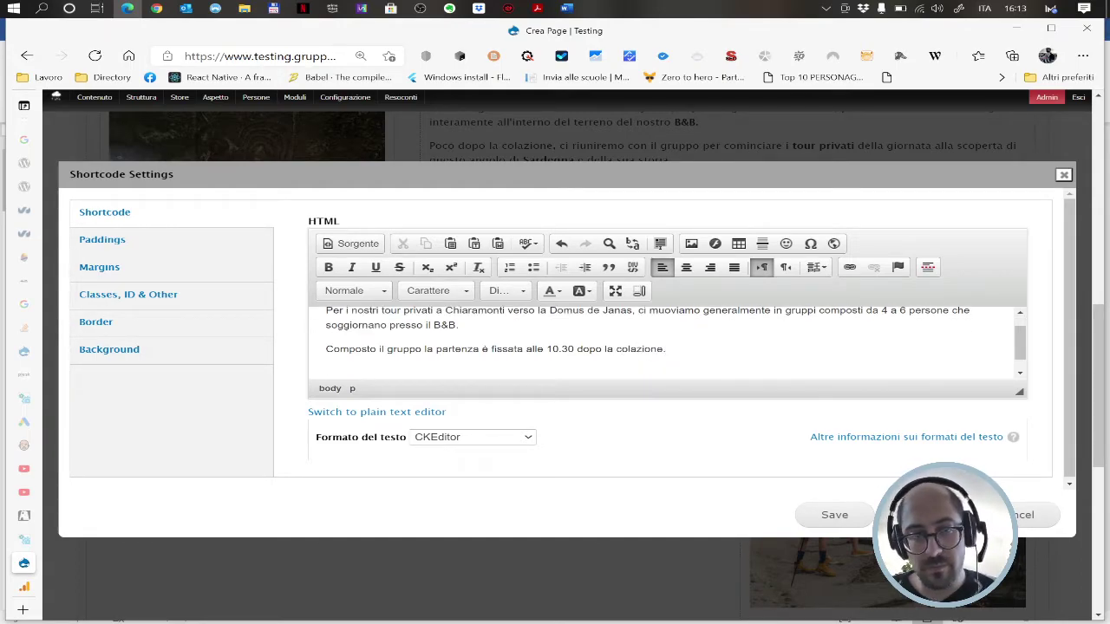
text(Le visite guidate)
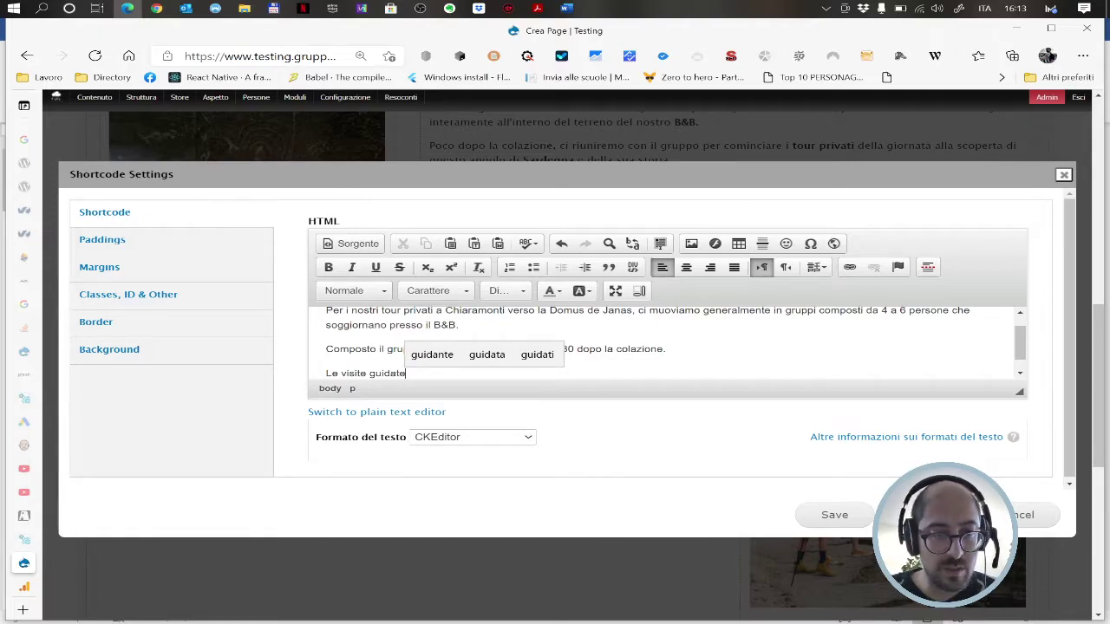
text( verso la Domus de )
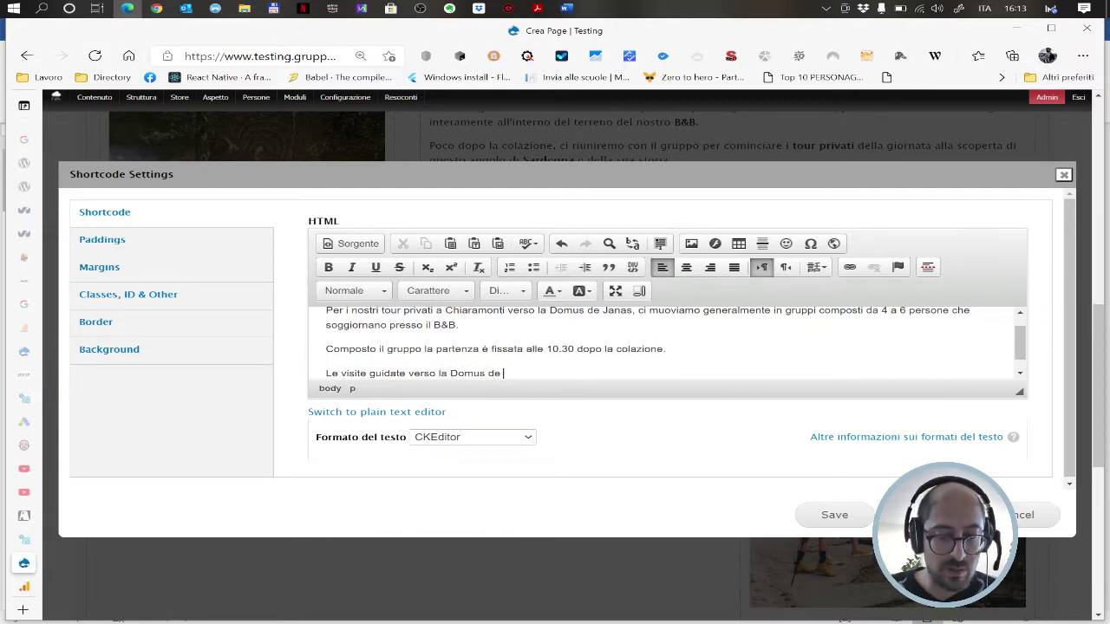
text(Janas )
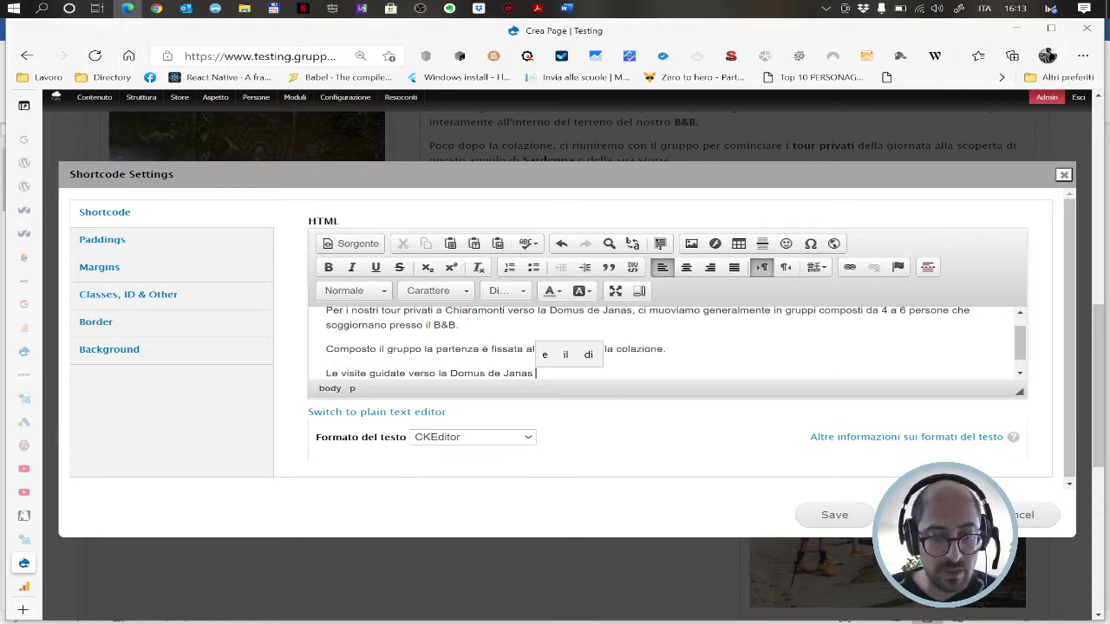
text(del nost)
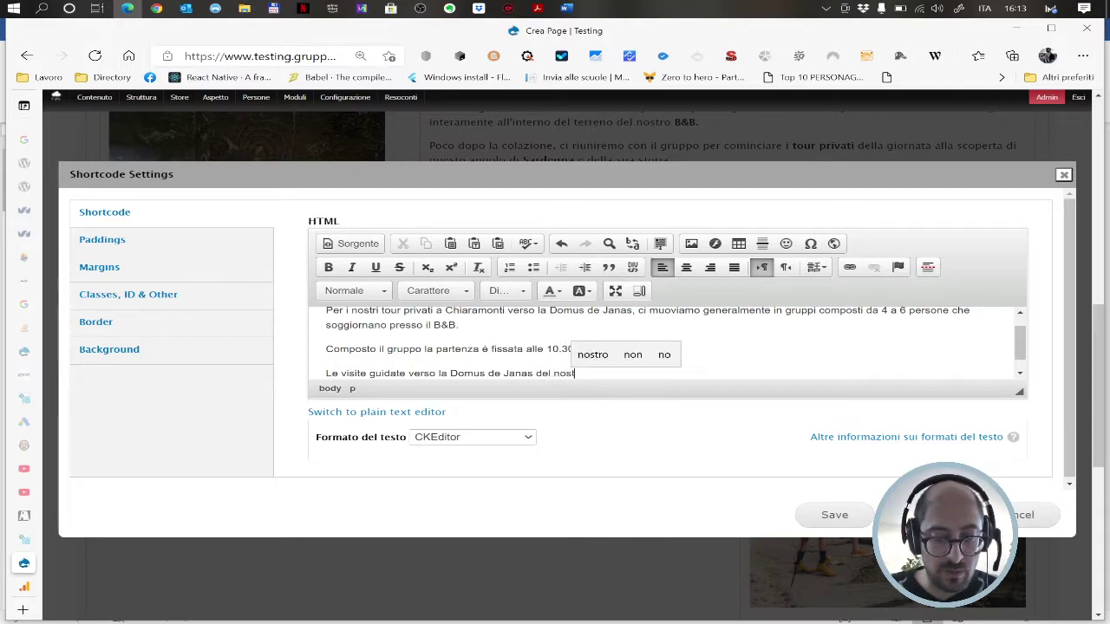
text(ro B&B a )
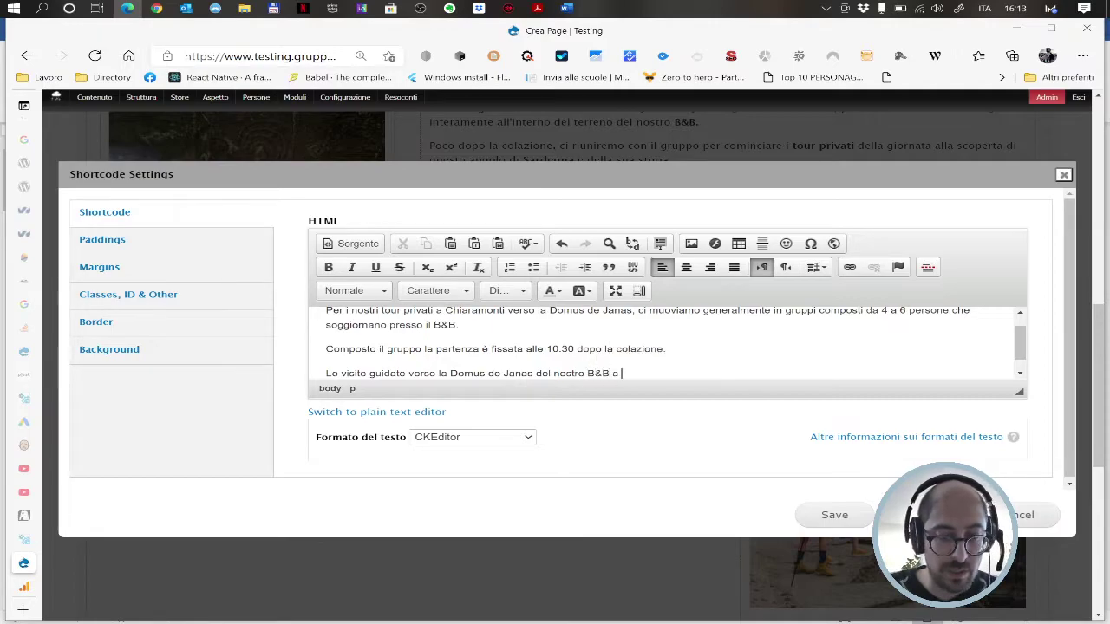
text(Chiaramonti )
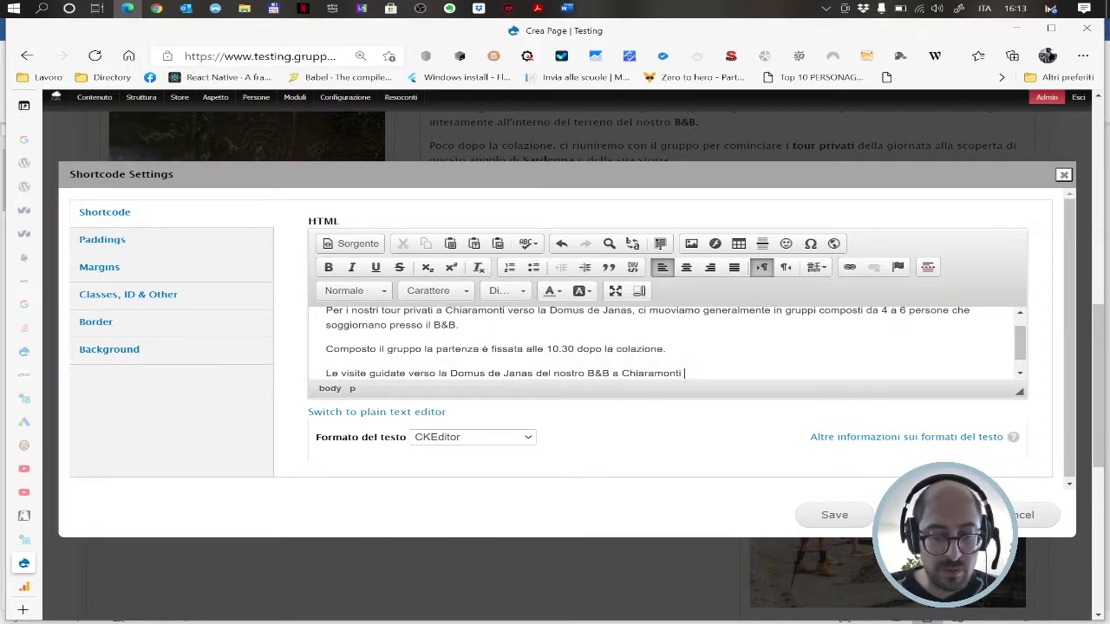
text(durano)
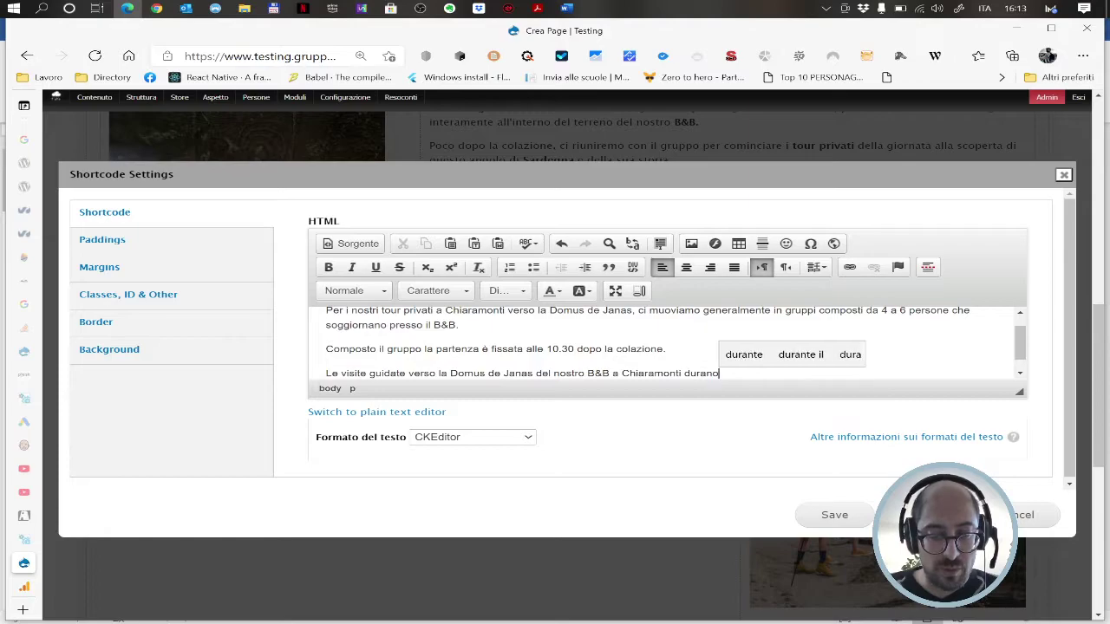
text( all'incirc)
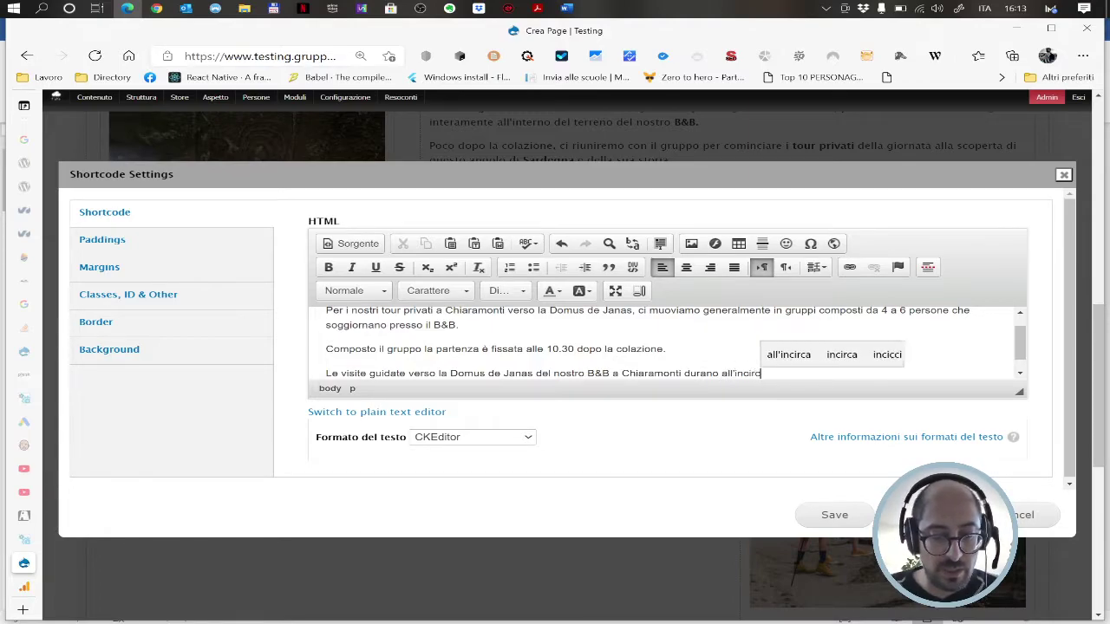
text(a 2h )
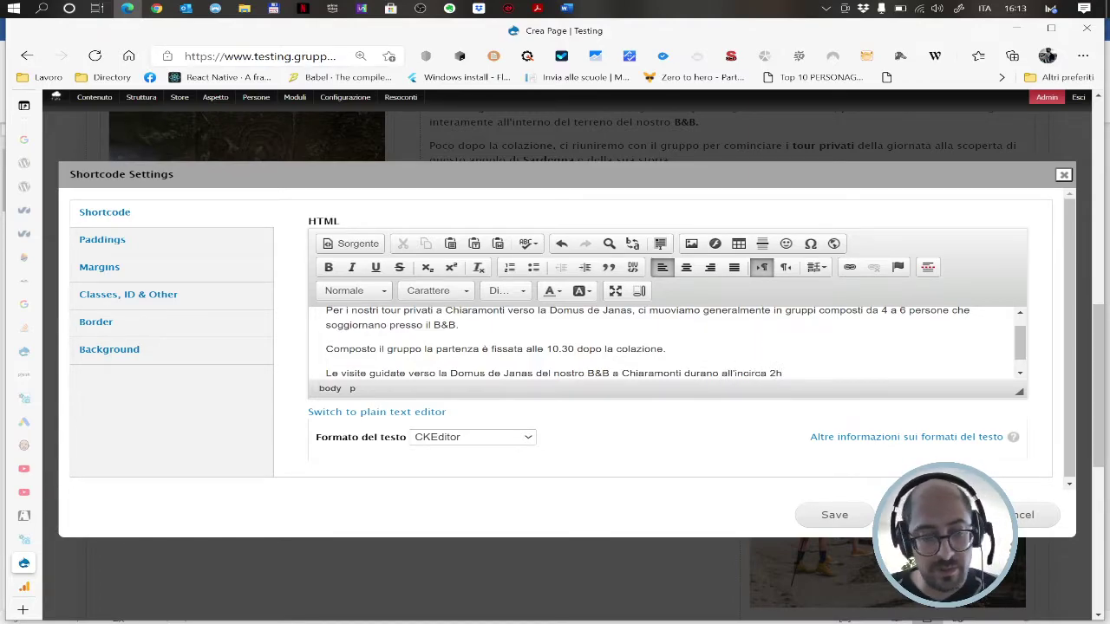
- Continue the third paragraph with "e lungo il tragitto ci saranno alcune soste"
text(e)
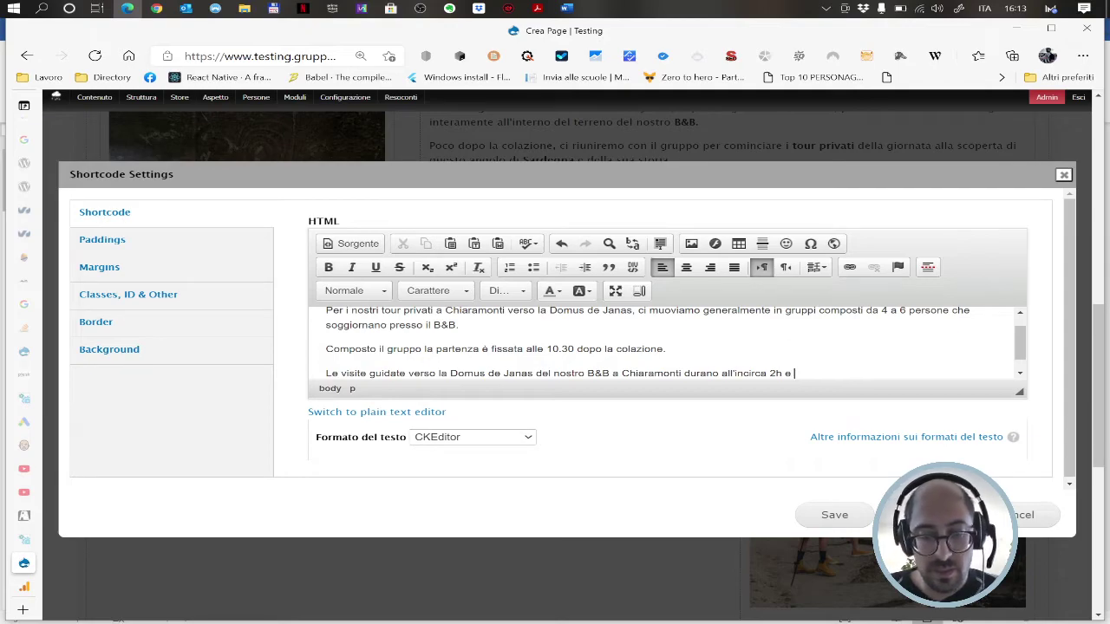
text( lungo il tra)
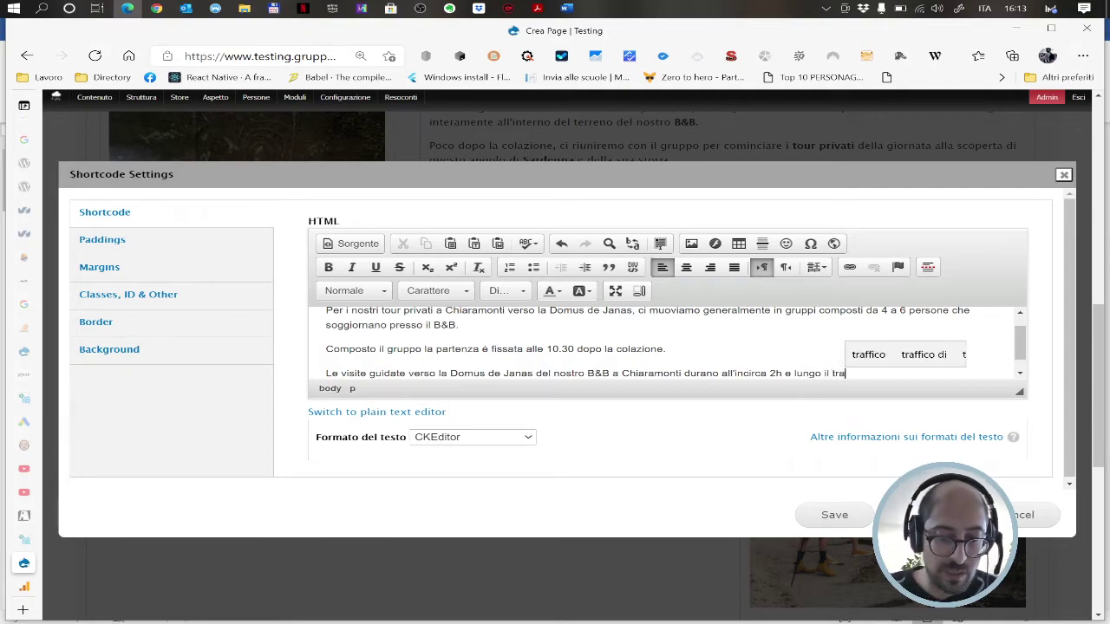
text(gitto ci saranno)
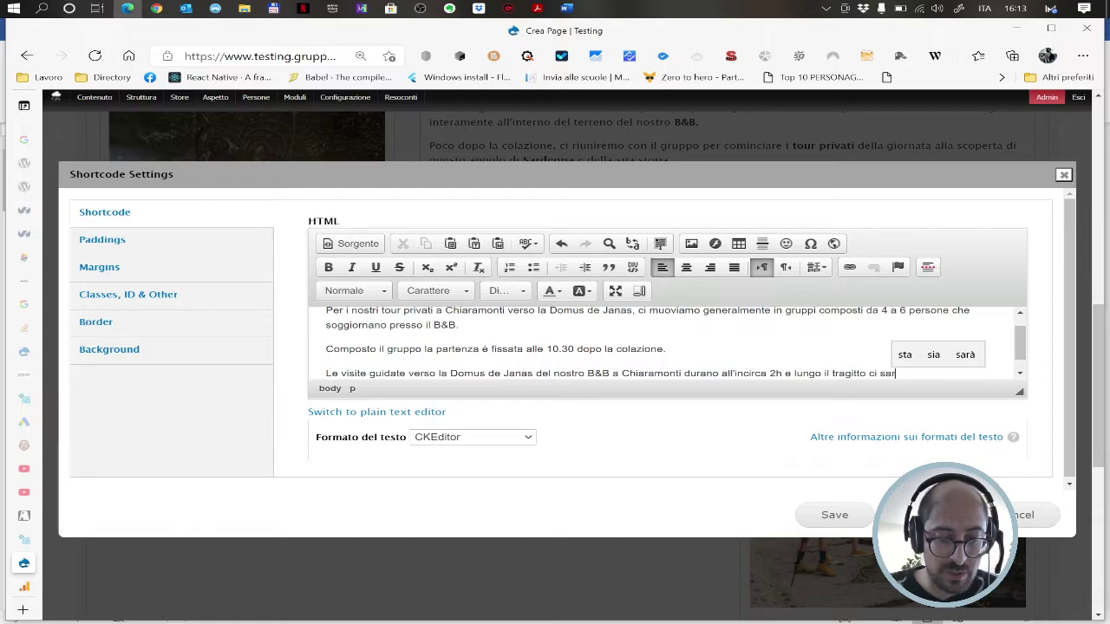
text(cune)
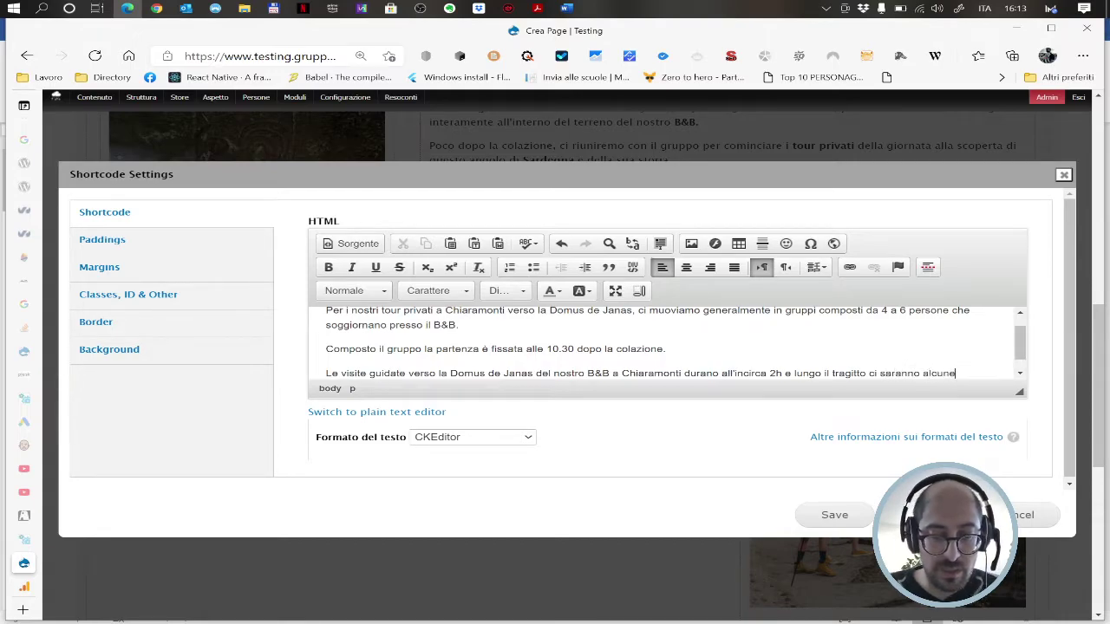
text( soste)
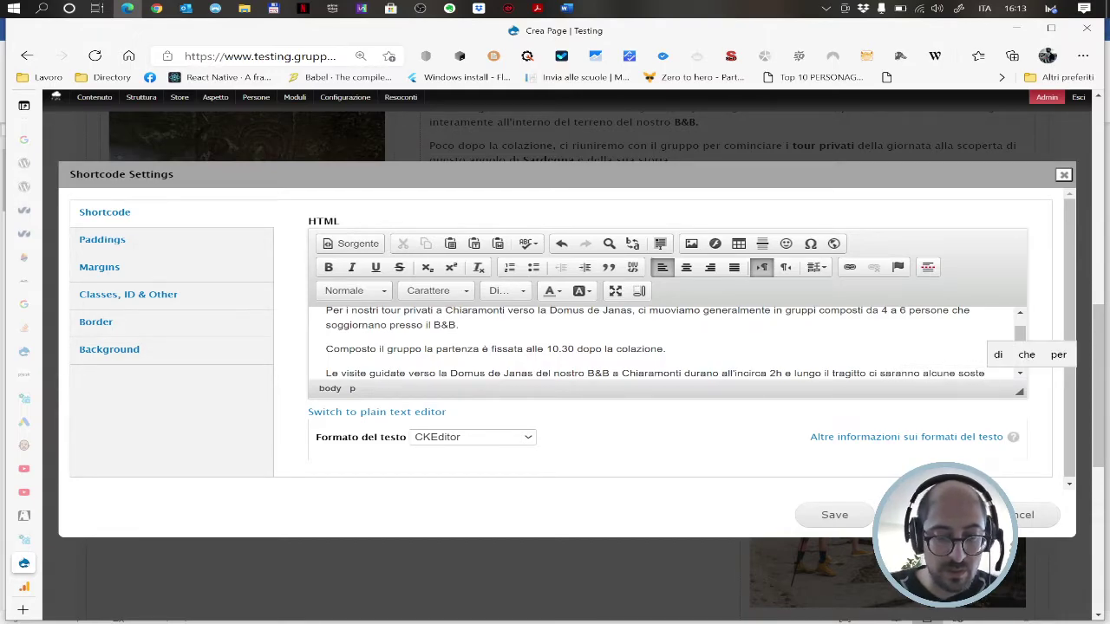
- Extend the third paragraph with "durante le quali", the guide's first name, and "vi racconterà i dettagli e gli aneddoti"
text( durante le qual)
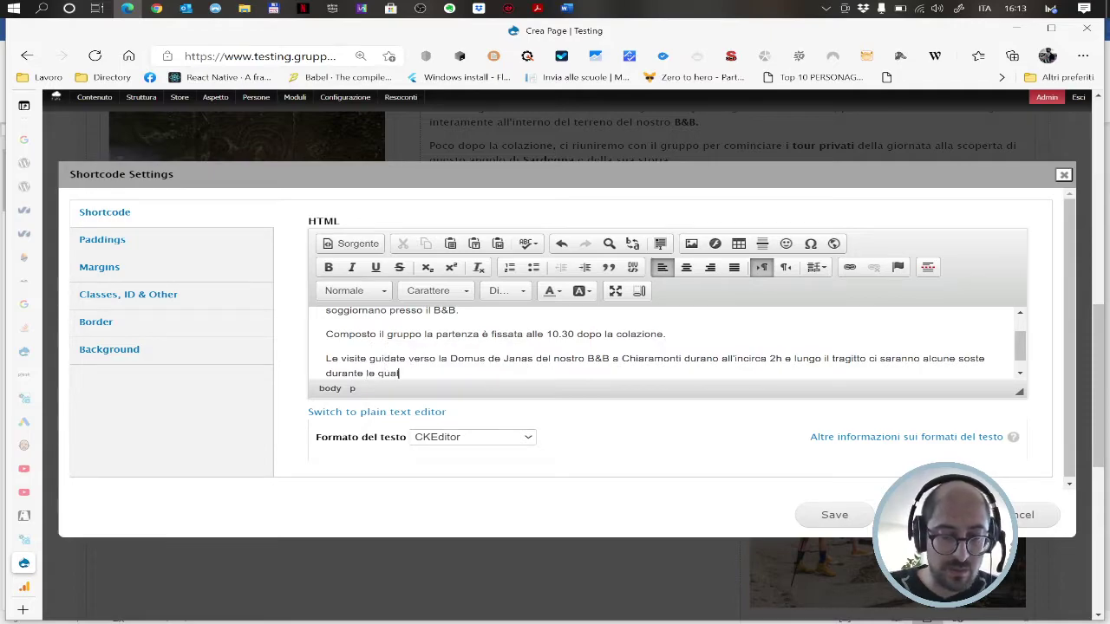
text(i Giovanna v)
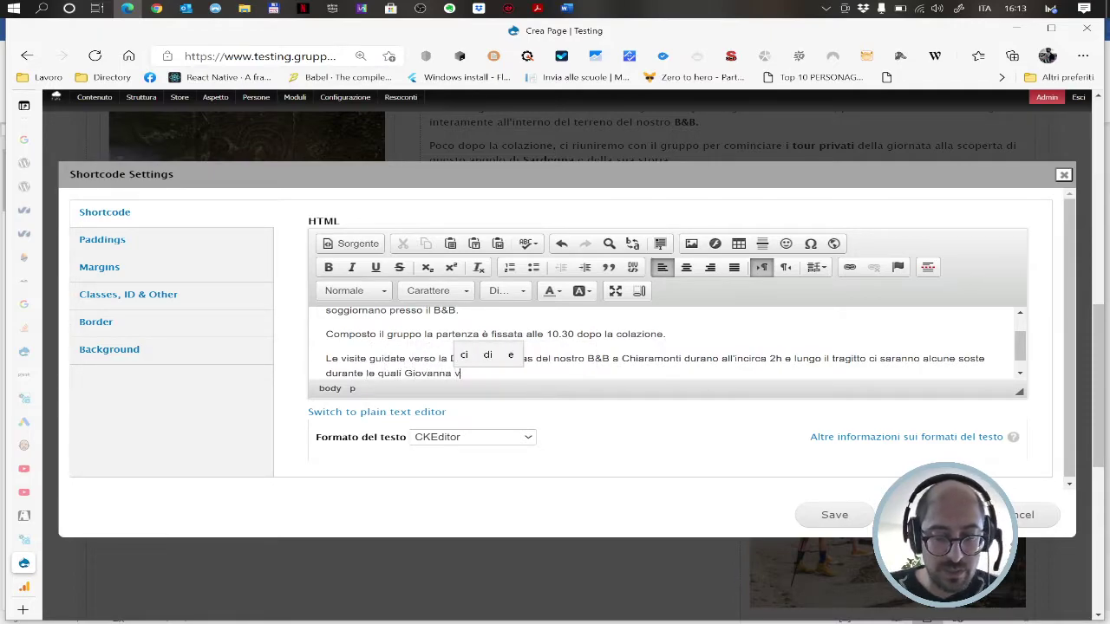
text(i racconterà )
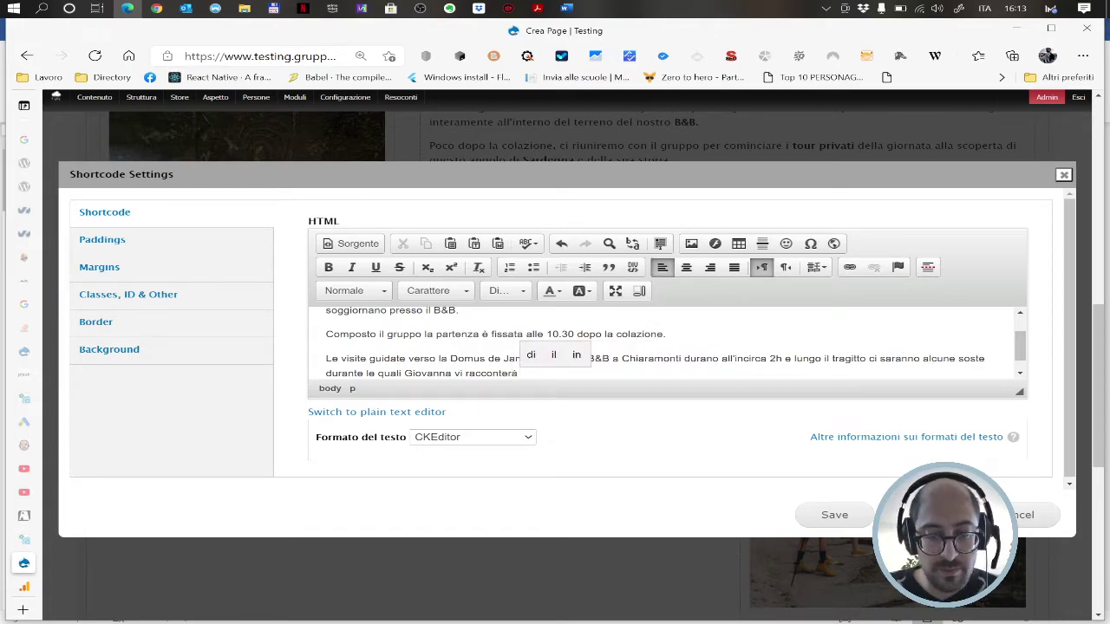
text(i d)
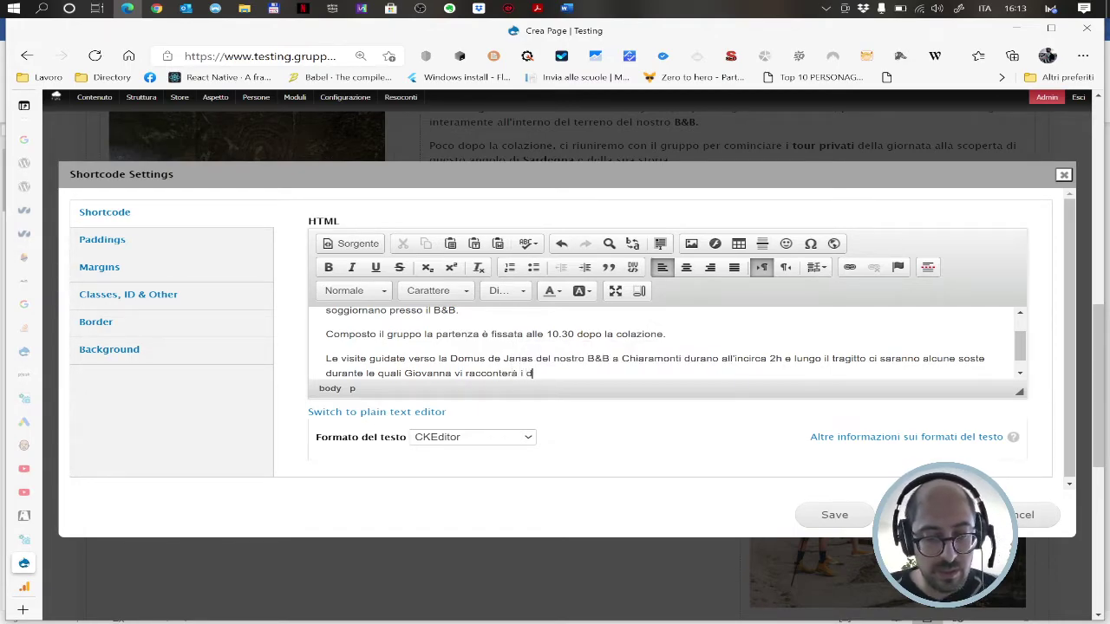
text(ettagli e gli aneddoti )
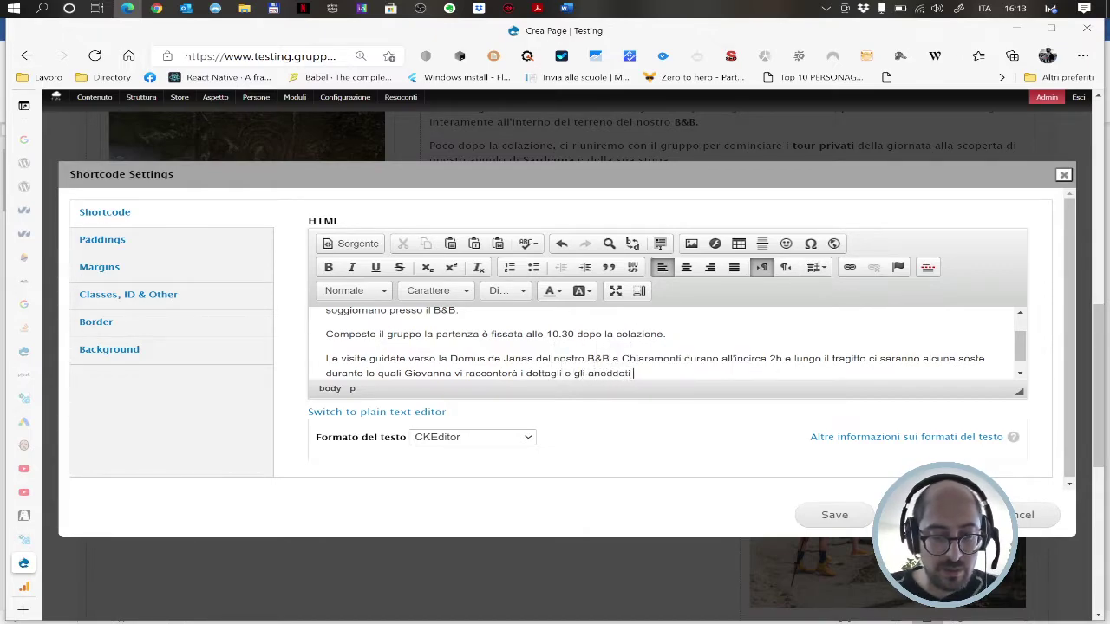
- Finish the third paragraph with "legati alle varie piante e specie animali che sono presenti nel territorio."
text(legati a)
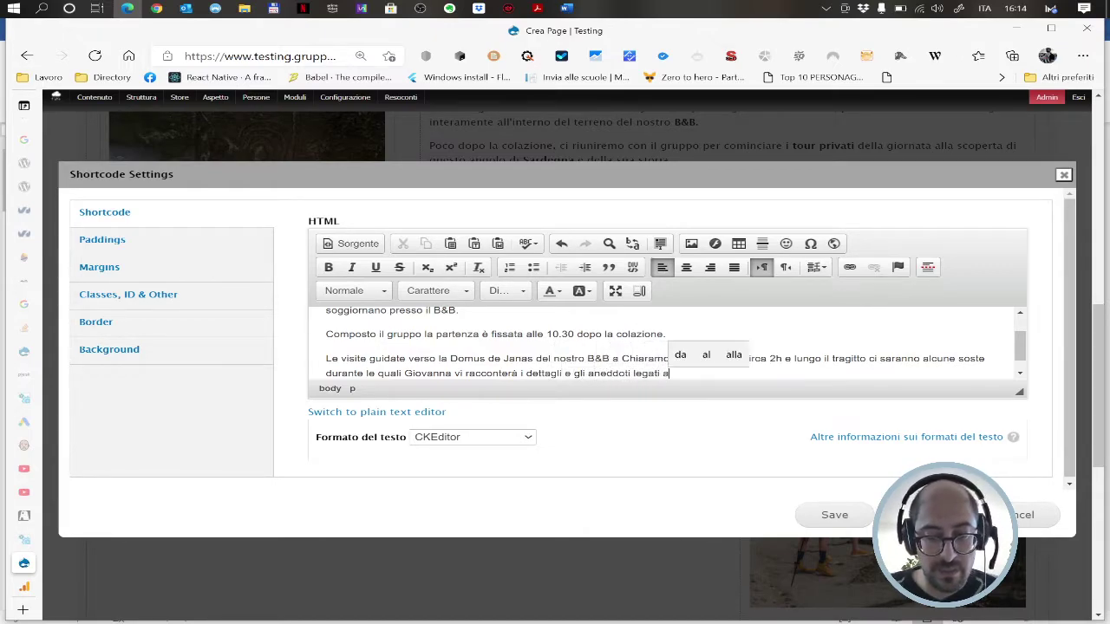
text(lle varie )
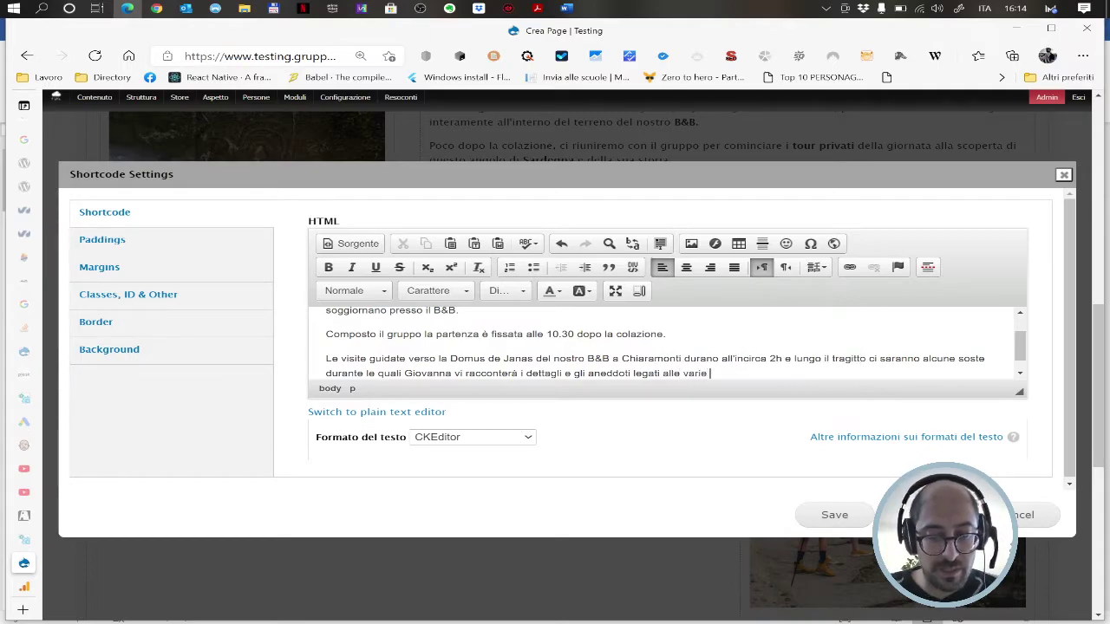
text(piante e sp)
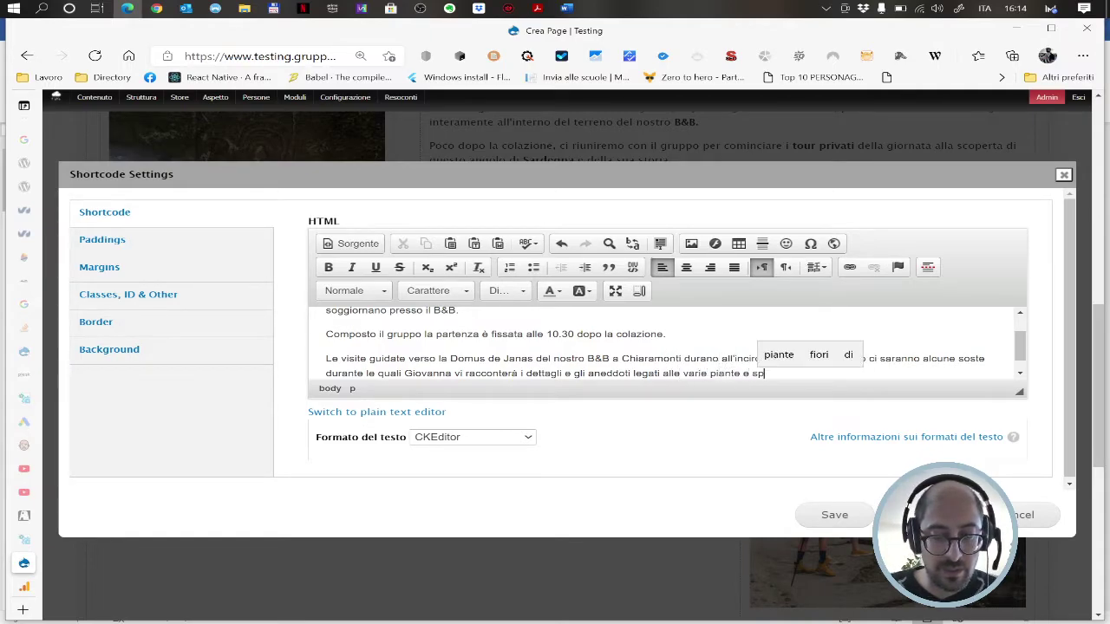
text(ecie animali che son)
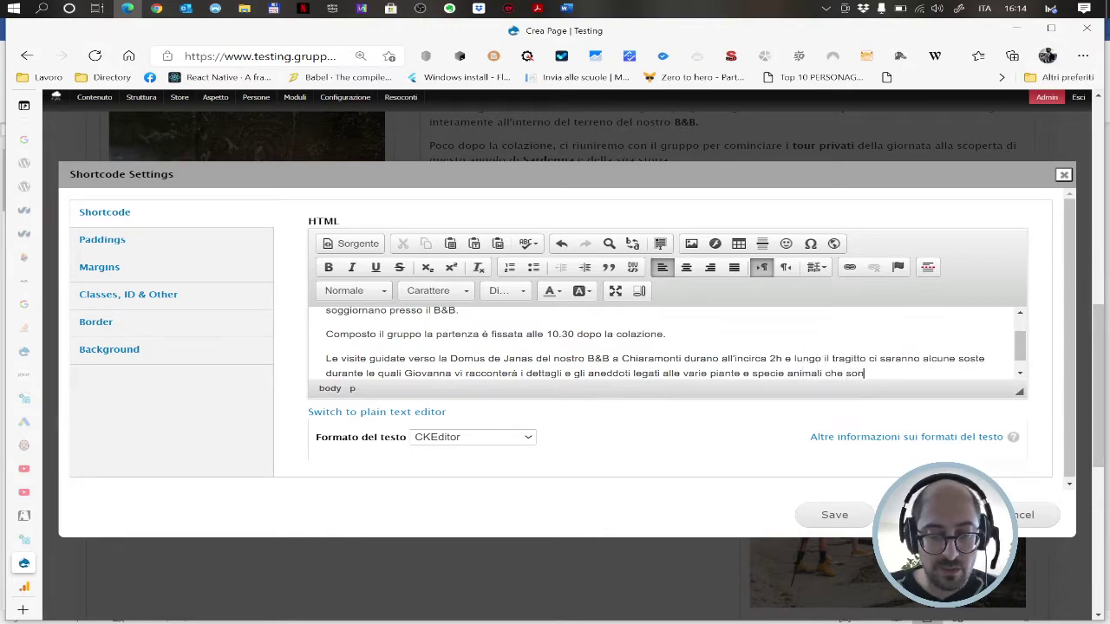
text(o presenti nel)
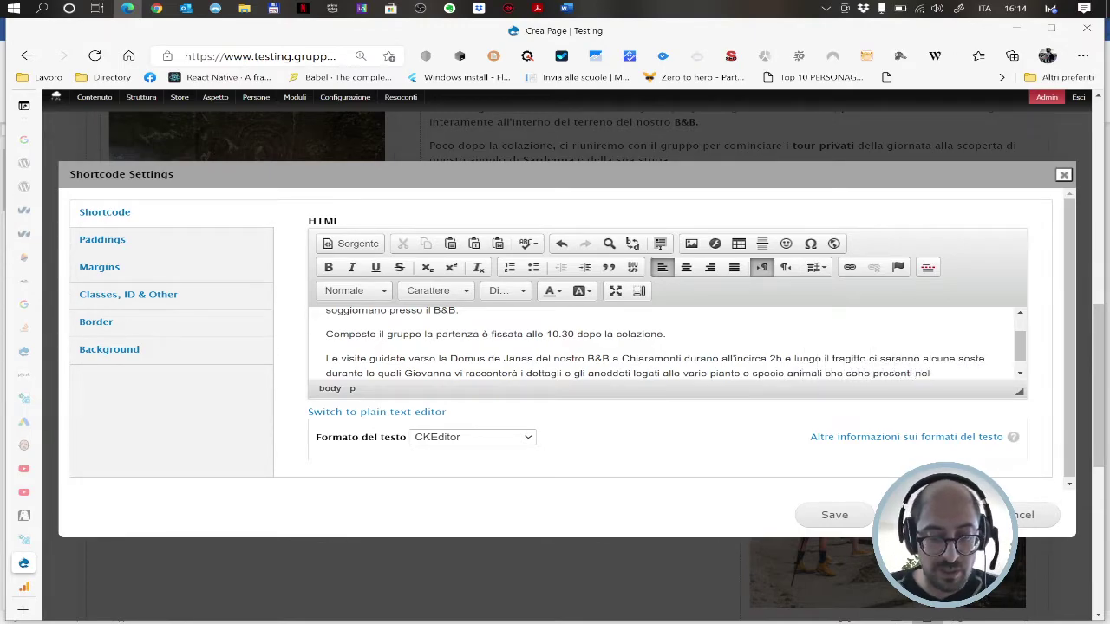
text( territorio.)
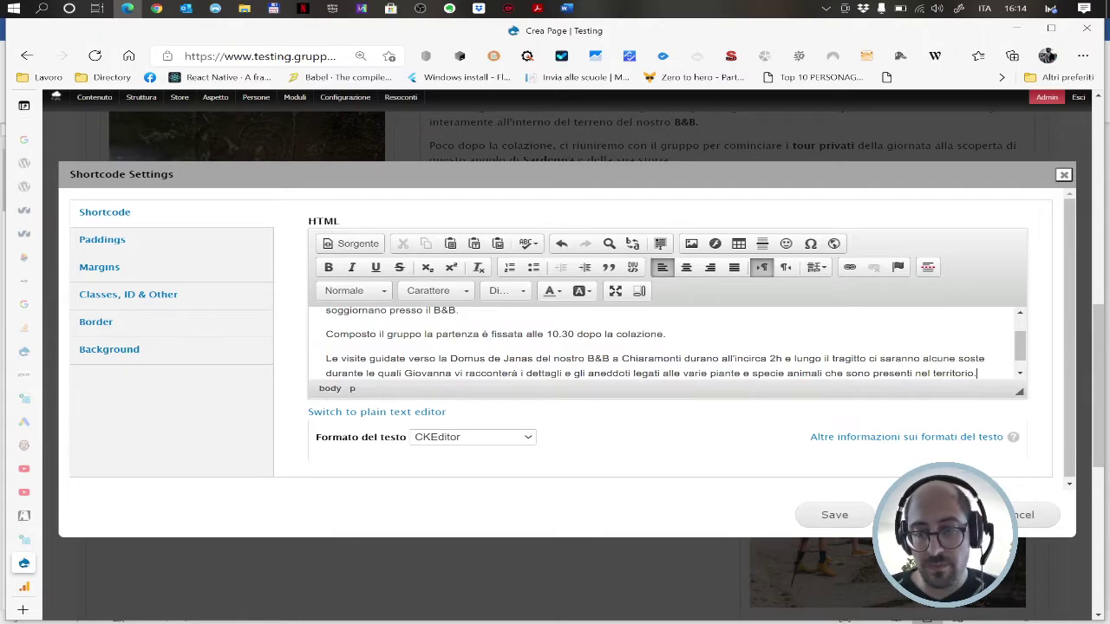
- Start a fourth paragraph with "Arrivati alla Domus, i nostri Tour privati"
key(Return)
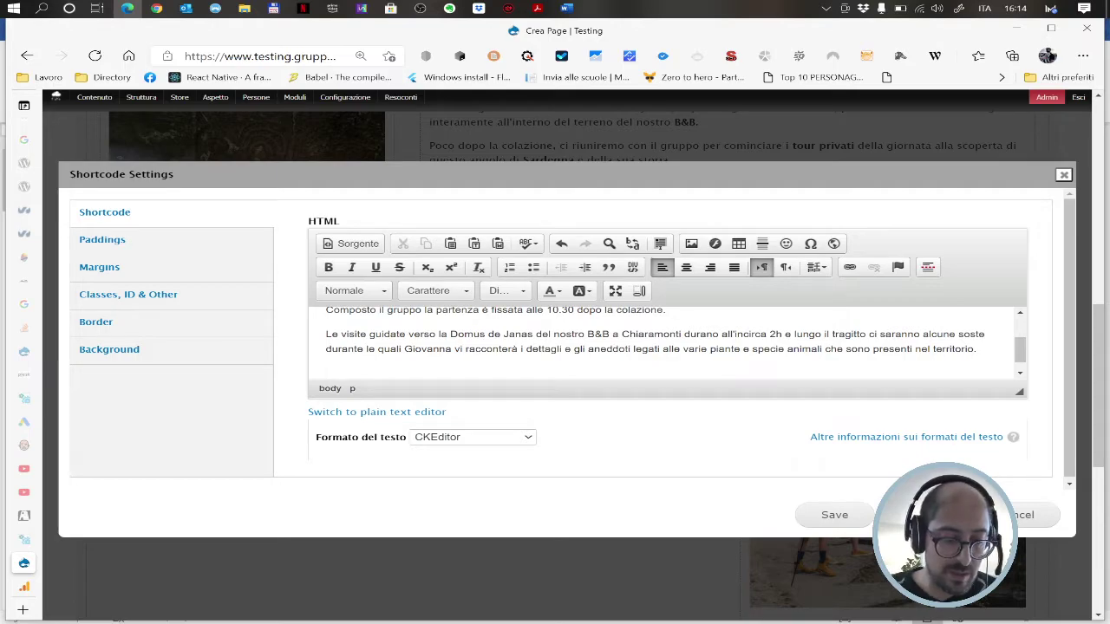
text(Arrivat)
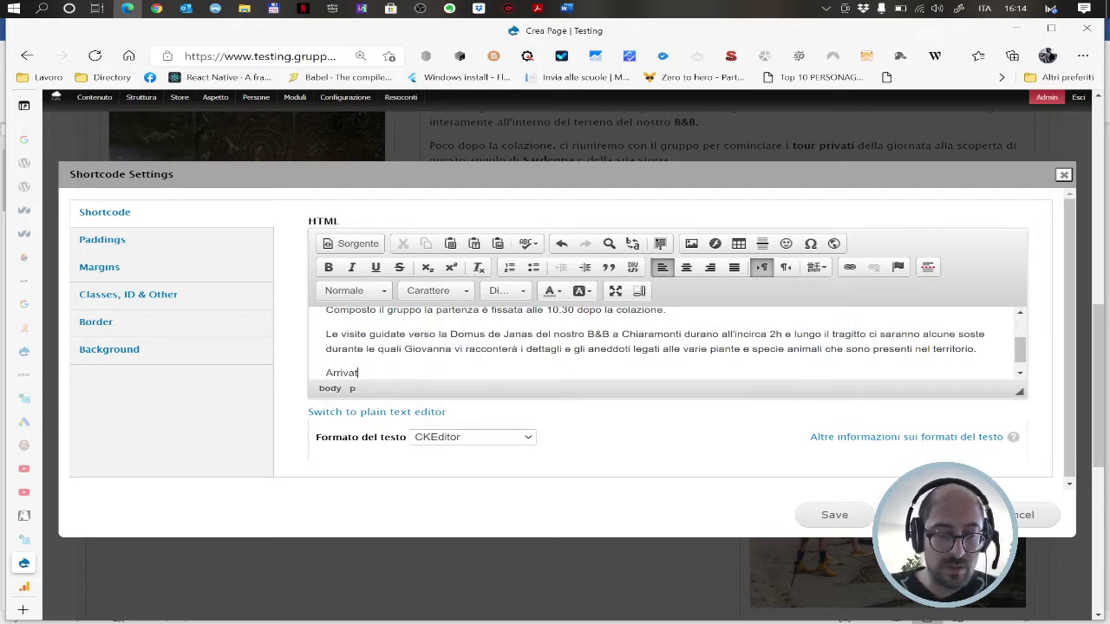
text(i alla Domus,)
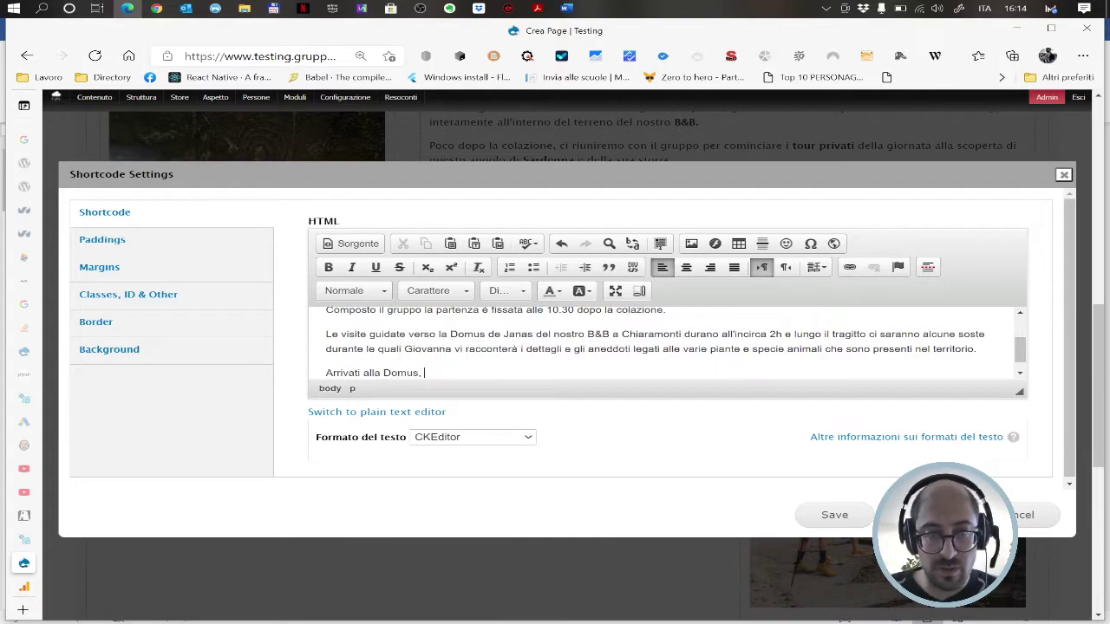
key(BackSpace)
key(BackSpace)
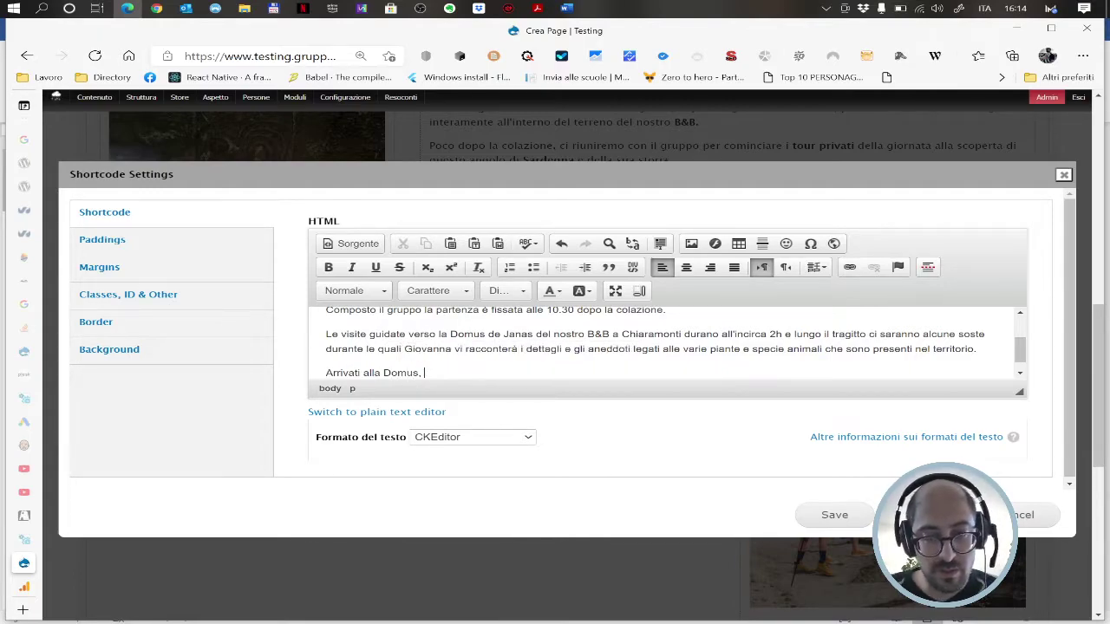
text(Tour )
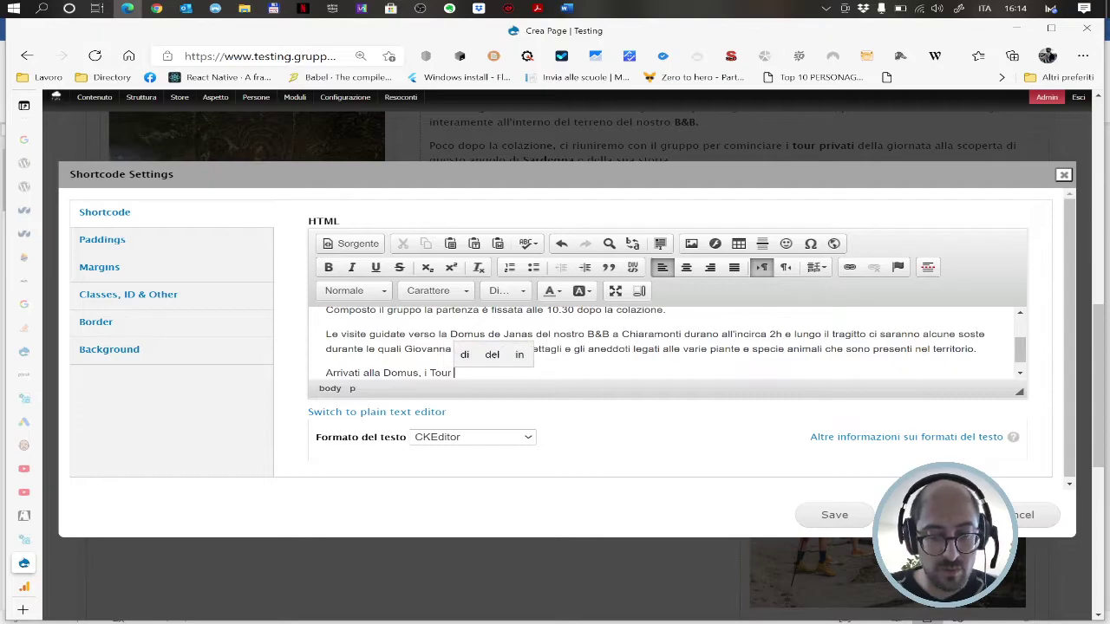
text(privati)
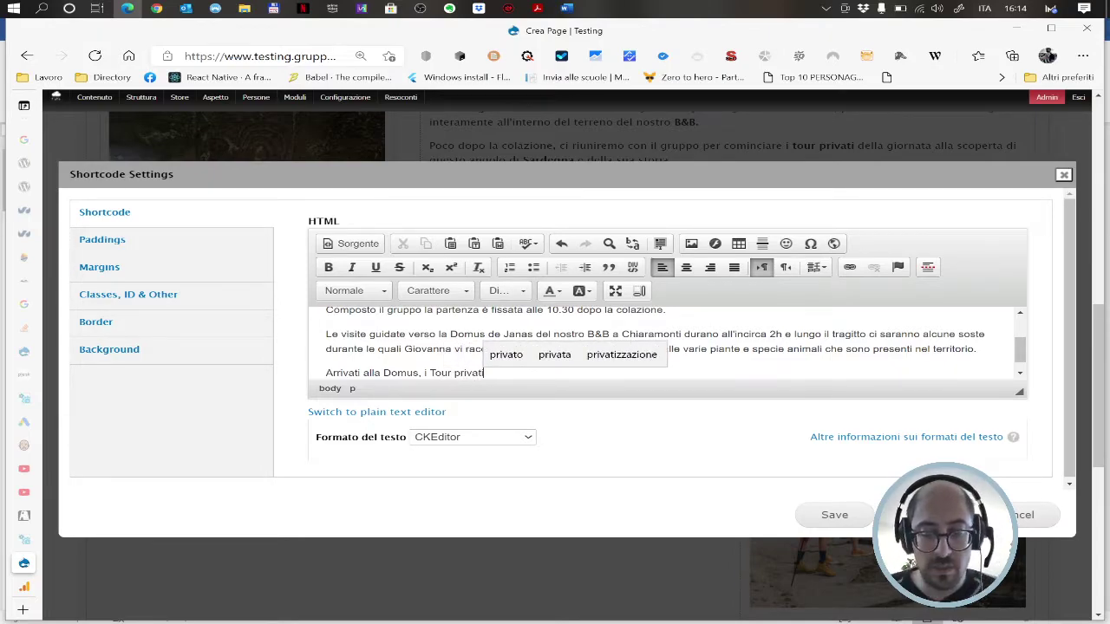
key(ctrl+Left)
key(ctrl+Left)
text(nostri)
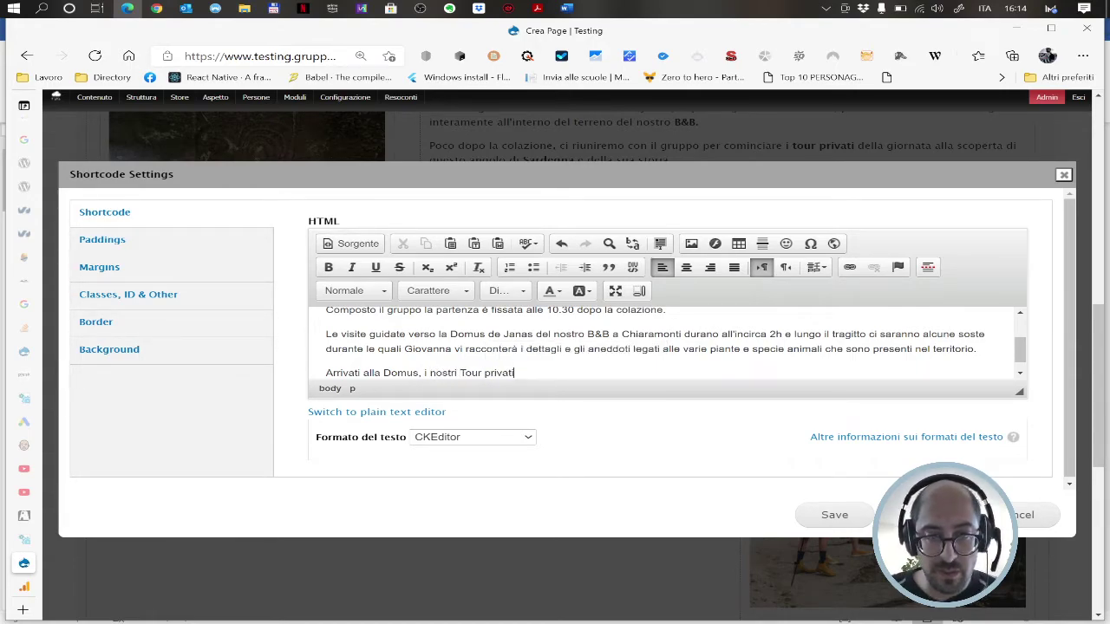
- Continue the fourth paragraph with "prevedono una sosta durante la quale vi parleremo della simbologia nuragica e prenuragica"
key(End)
text(prevedono )
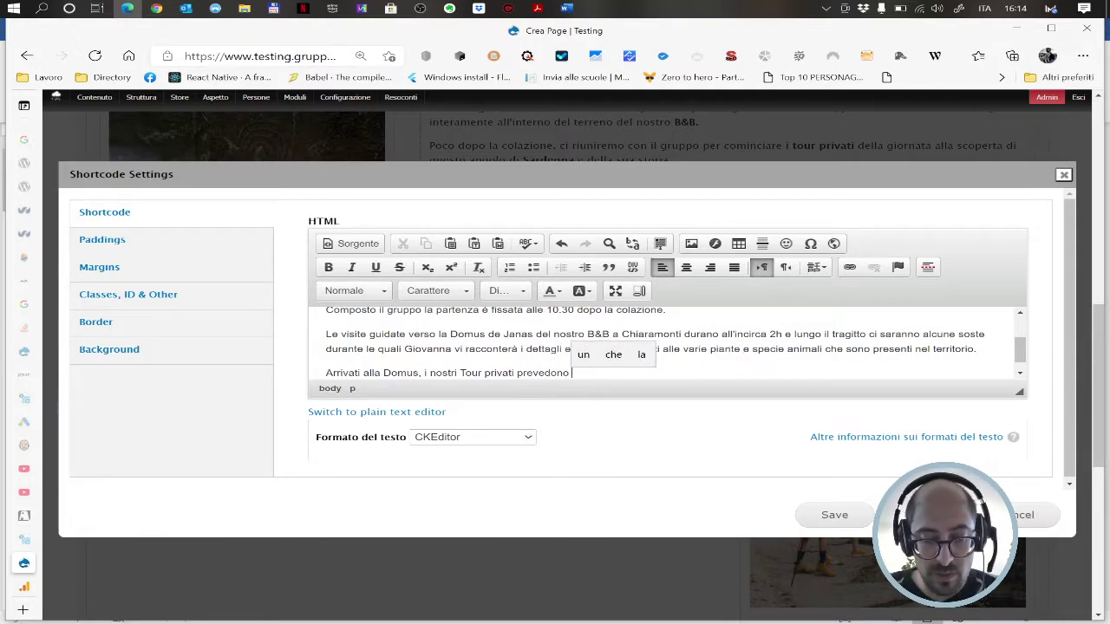
text(una sosta)
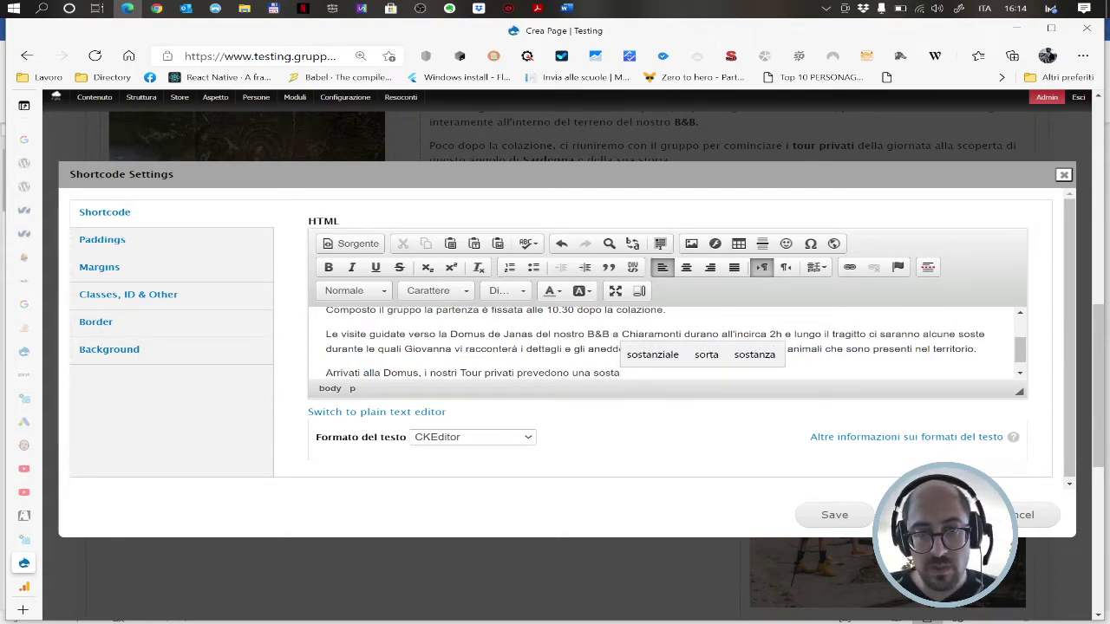
text( dur)
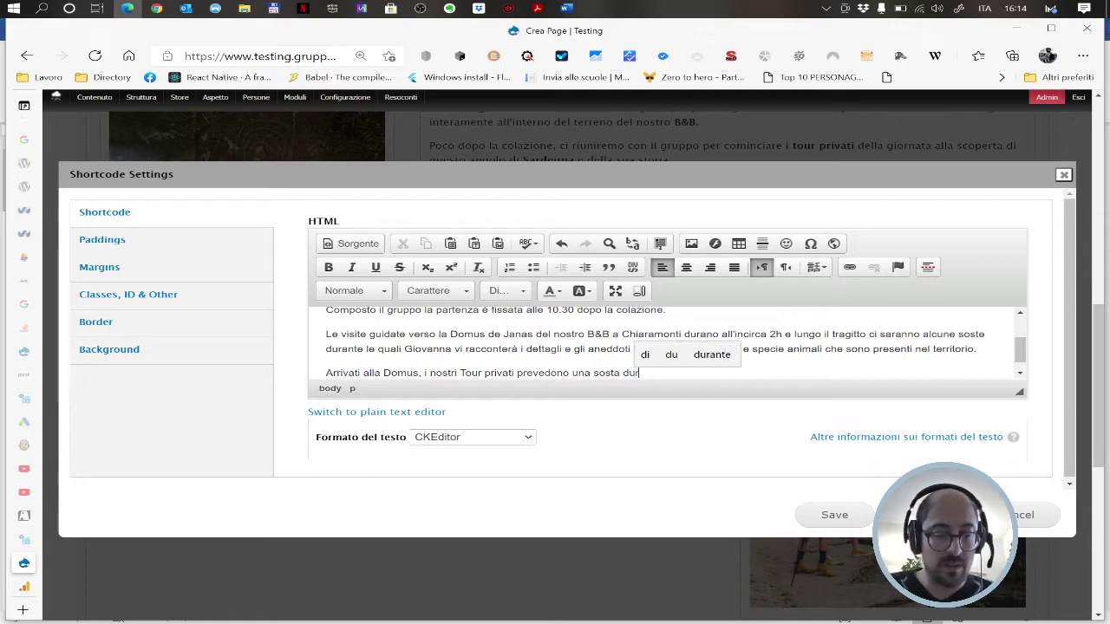
text(ante la quale )
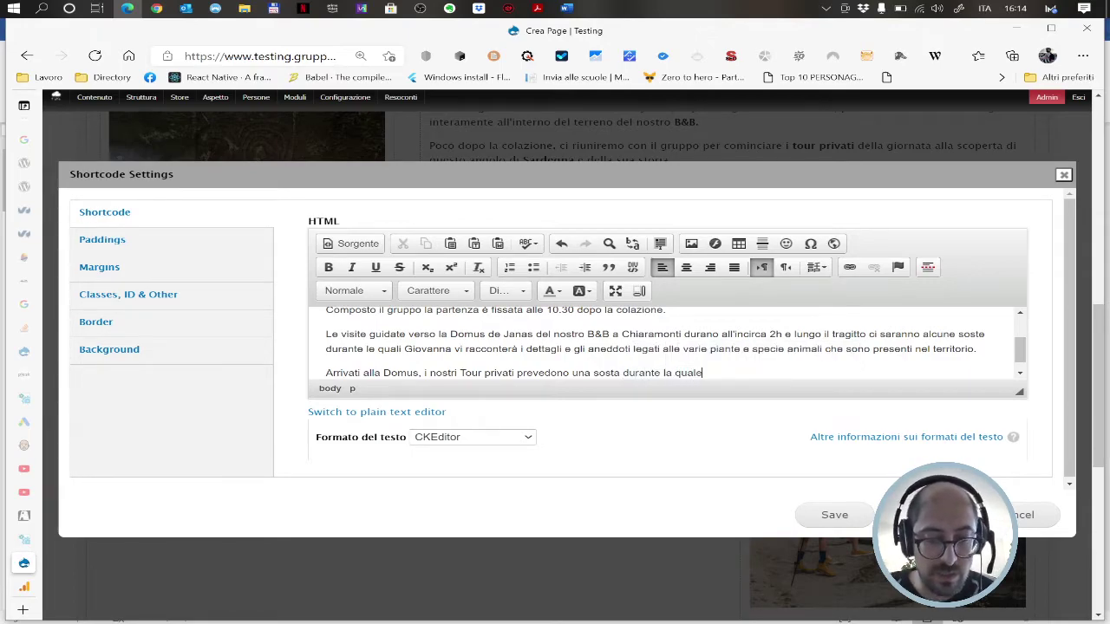
text(vi parleremo della simbologia nuragica e prenuragica)
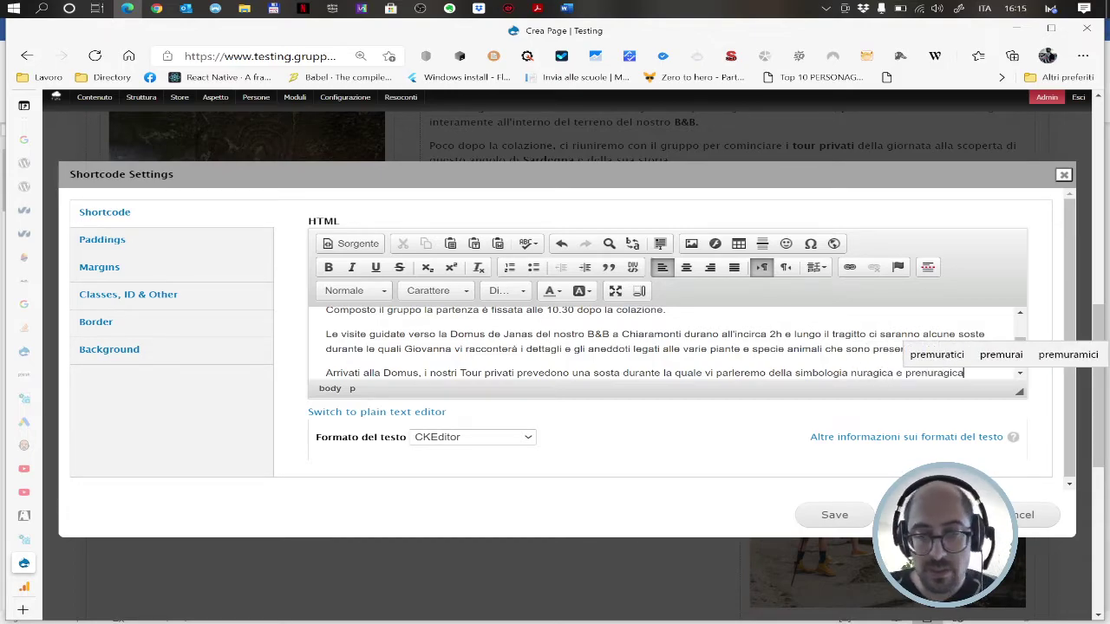
- Finish the fourth paragraph with "e del perché queste tombe sono fatte così."
text( e del perch)
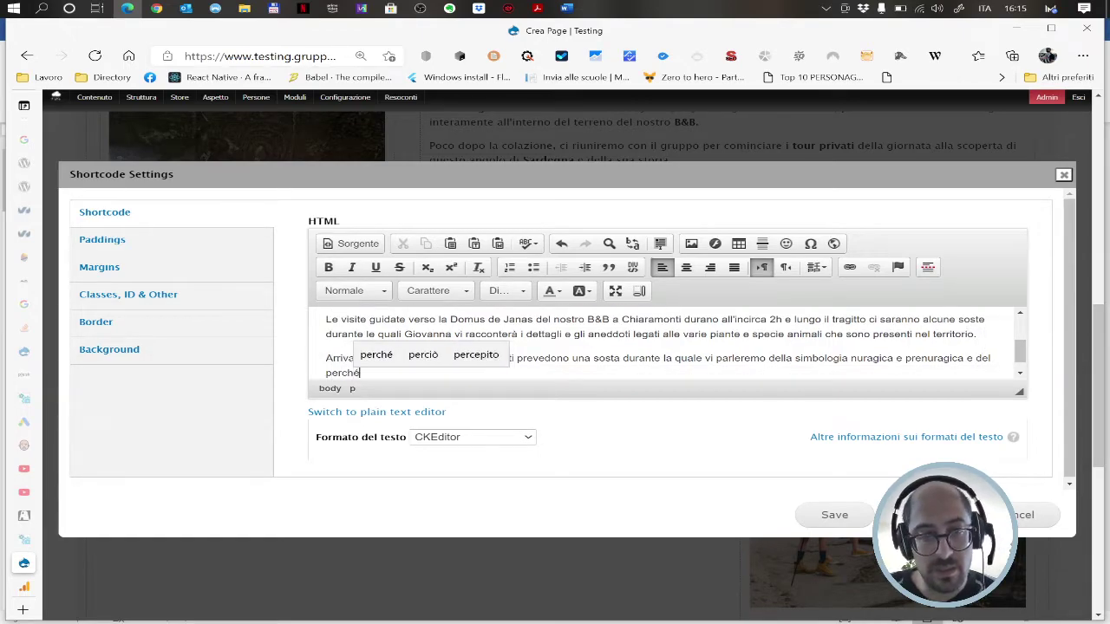
text(é )
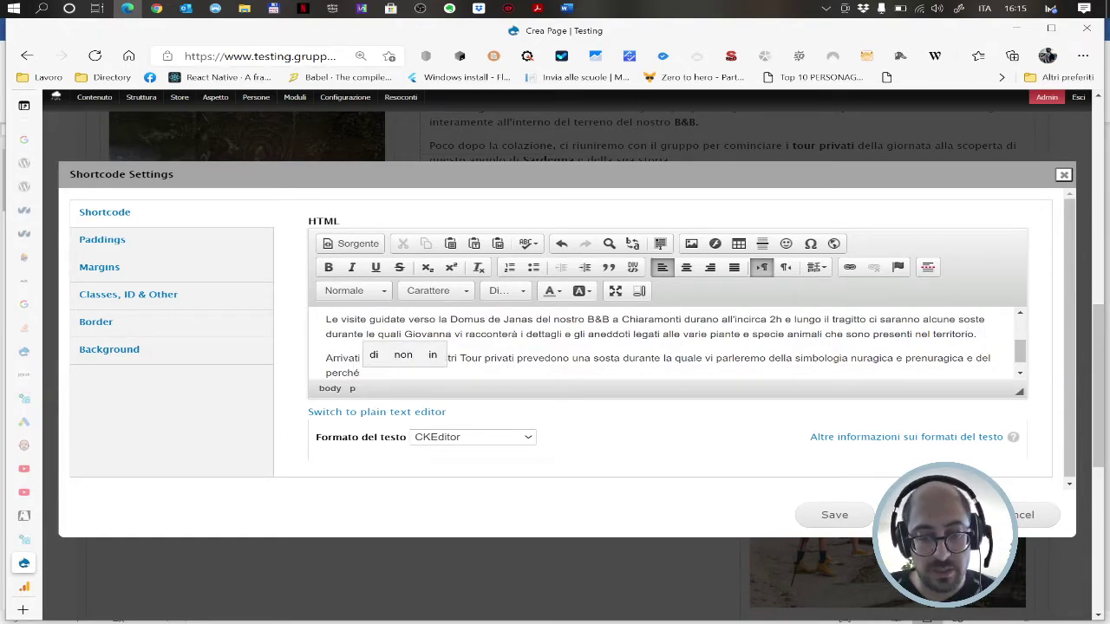
text(queste tombe )
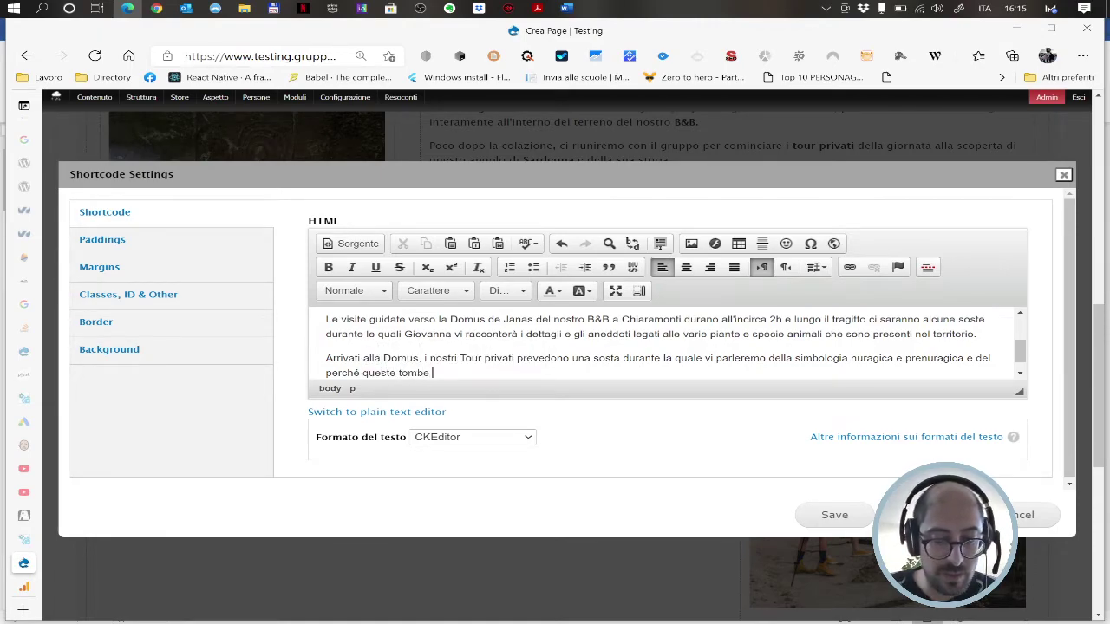
text(sono fatte cosi)
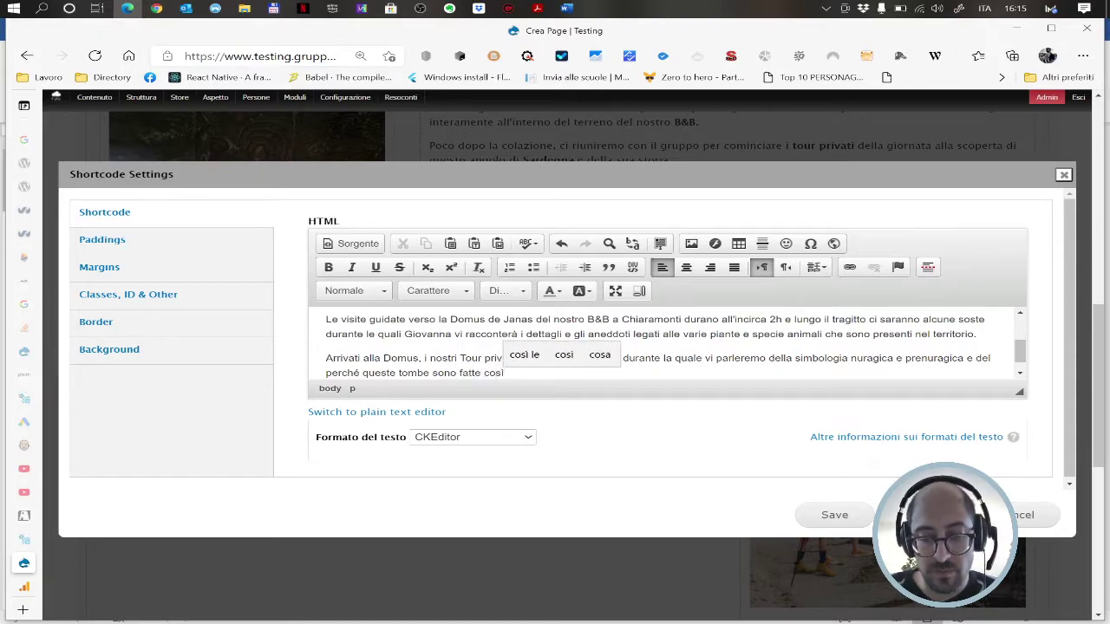
text(.)
- Start a fifth paragraph with "Altre tombe simili si trovano anche in"
key(Return)
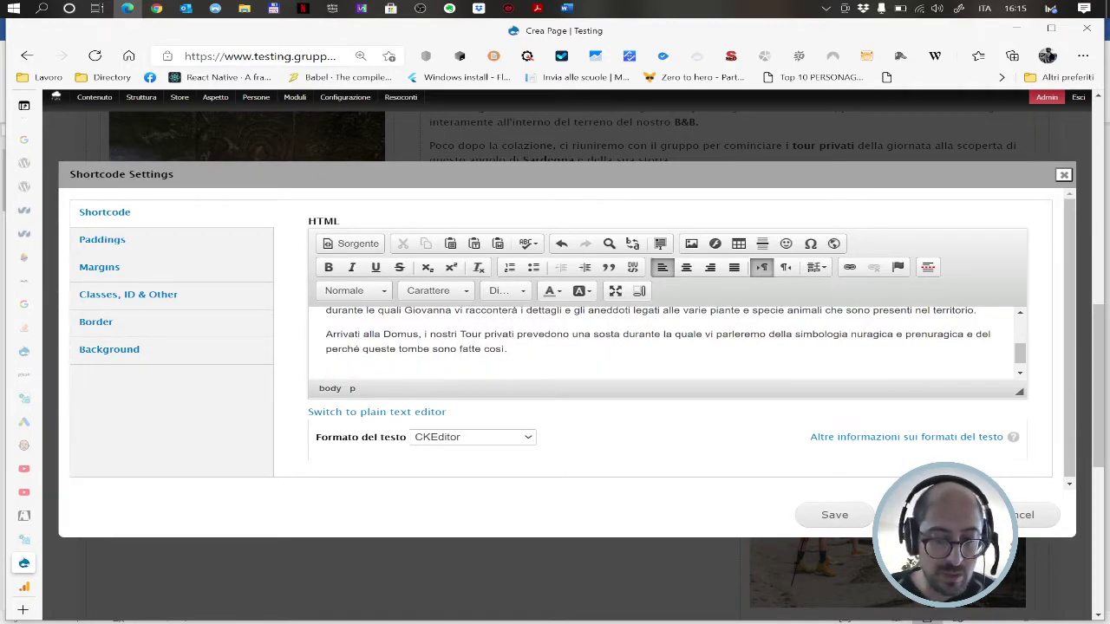
text(Altre tom)
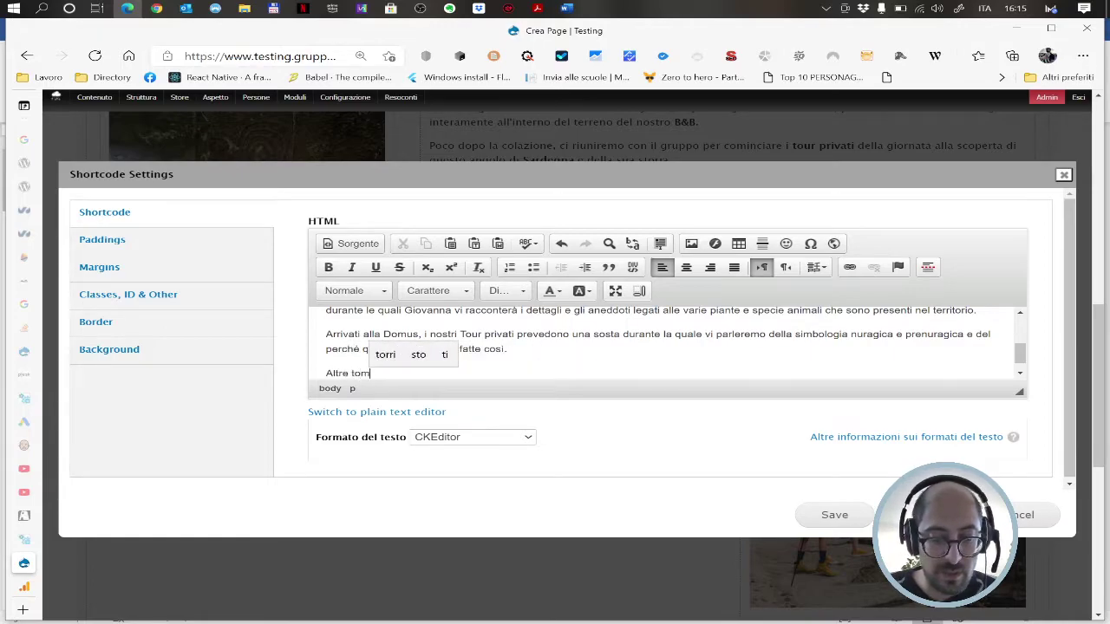
text(be simili si trovano anc)
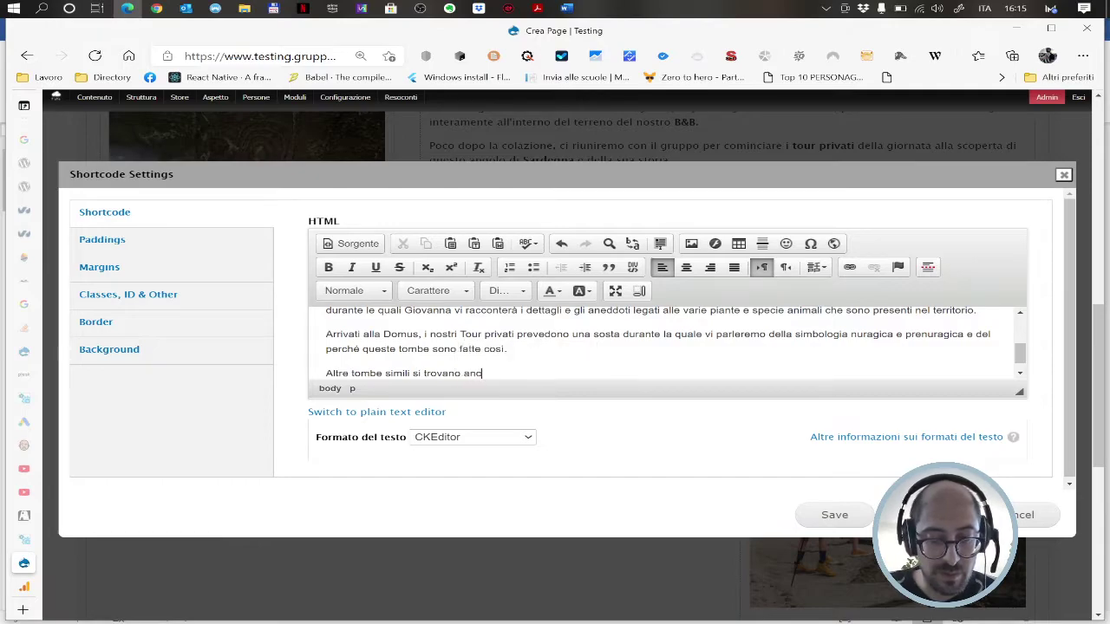
text(he in a)
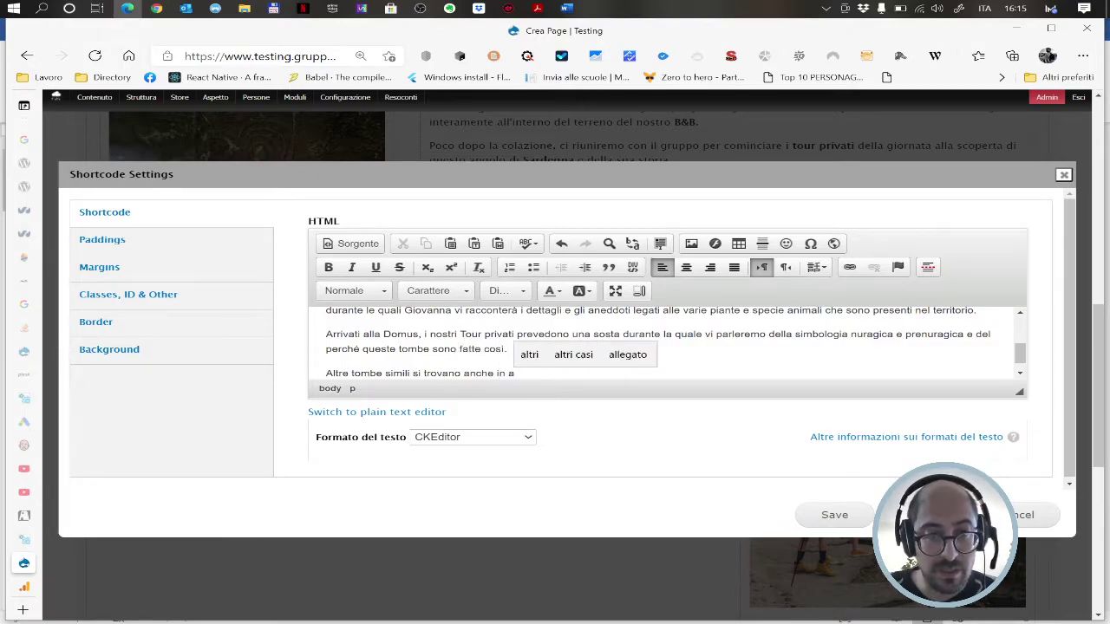
- Reword the fifth paragraph's opening to "Tombe simili" and extend the sentence with "altri posti nel mondo"
click(463, 373)
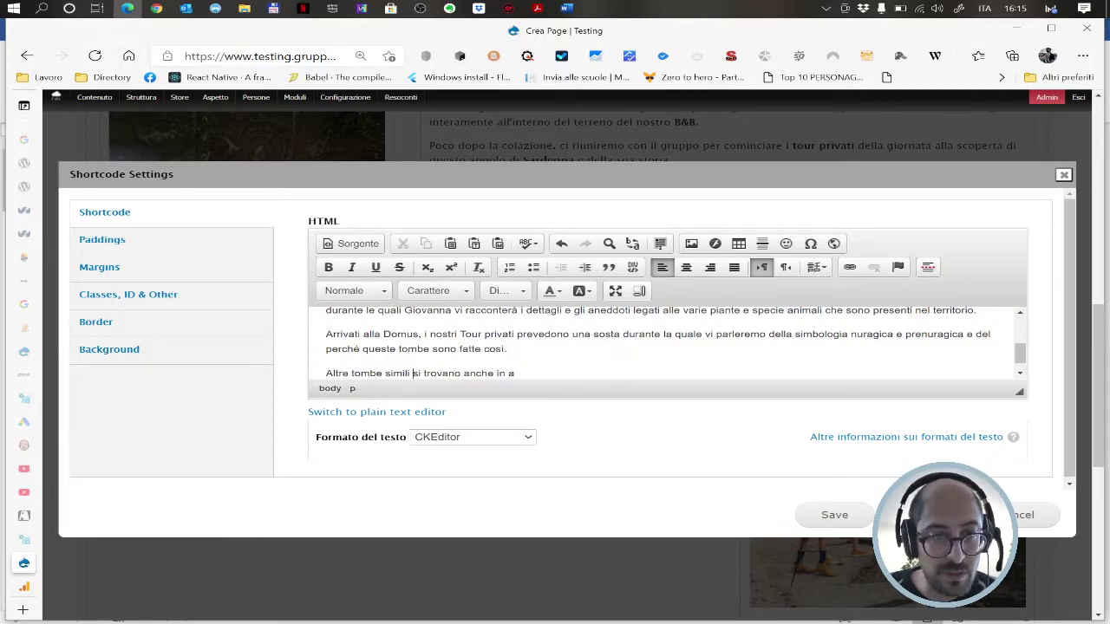
drag(354, 373, 326, 373)
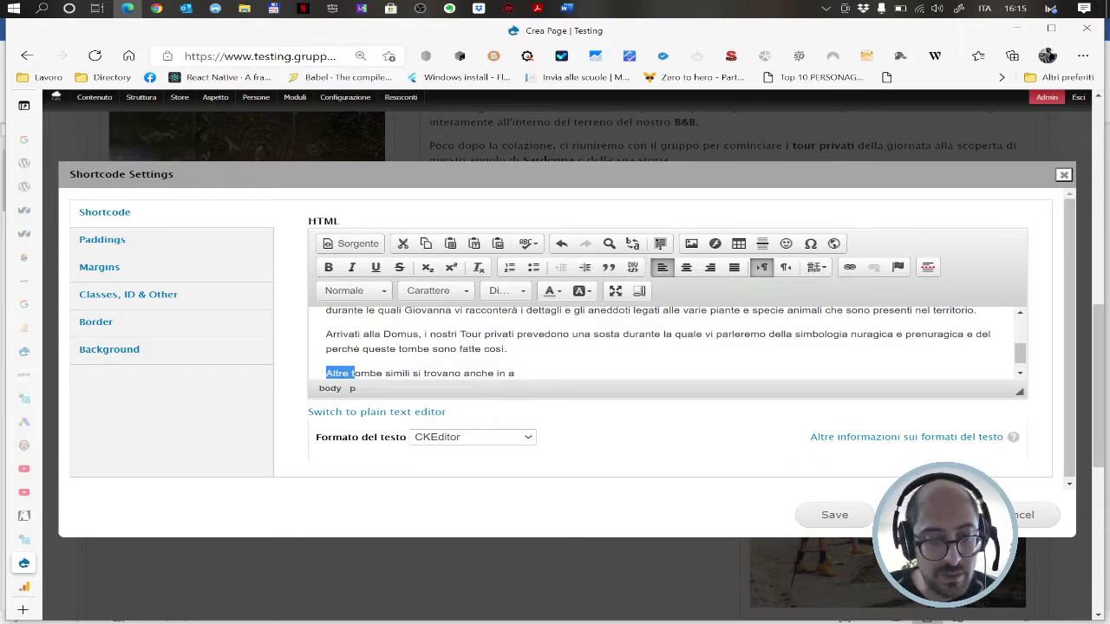
text(Tombe simi)
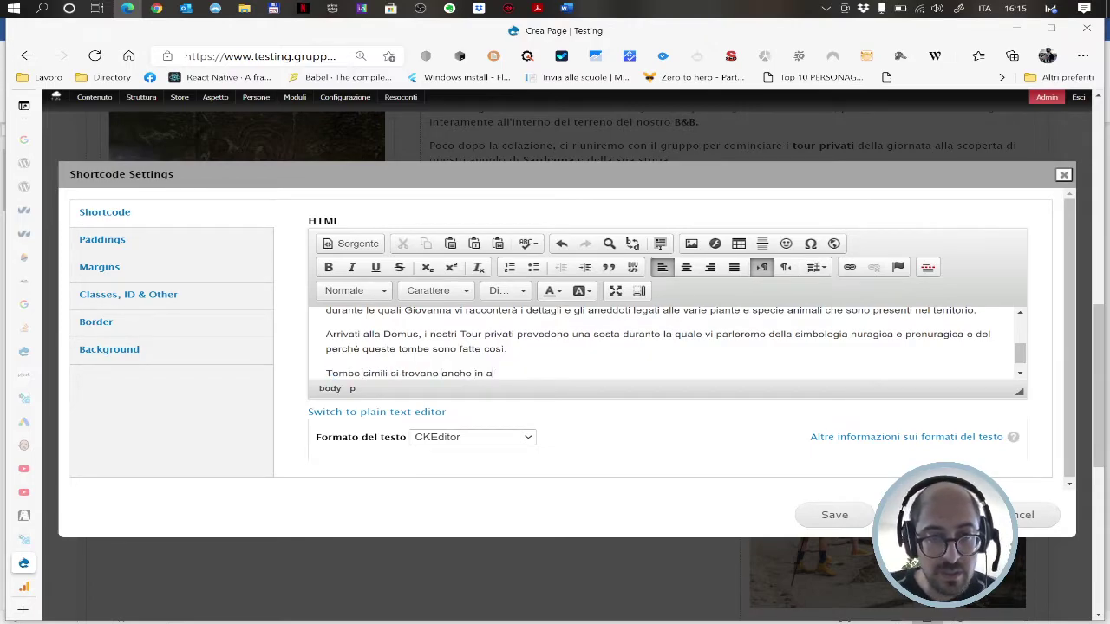
text(li si trovano anche in altri posti nel mondo)
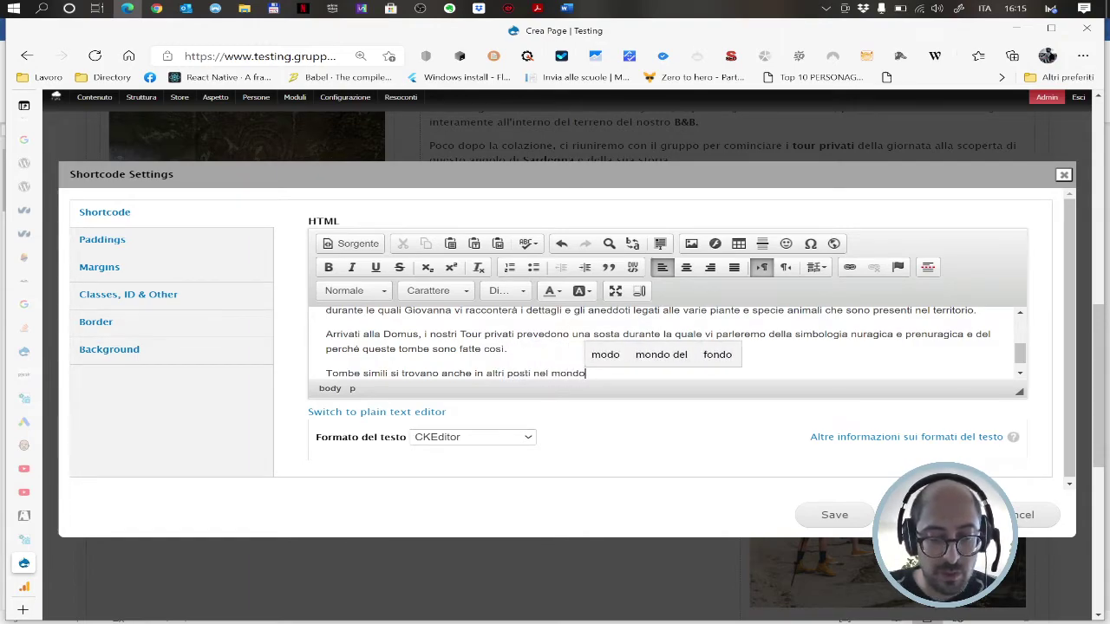
- Continue the fifth paragraph with "ma non vogliamo svelarvi troppo perché sarà un piacere"
text( ma non voglia)
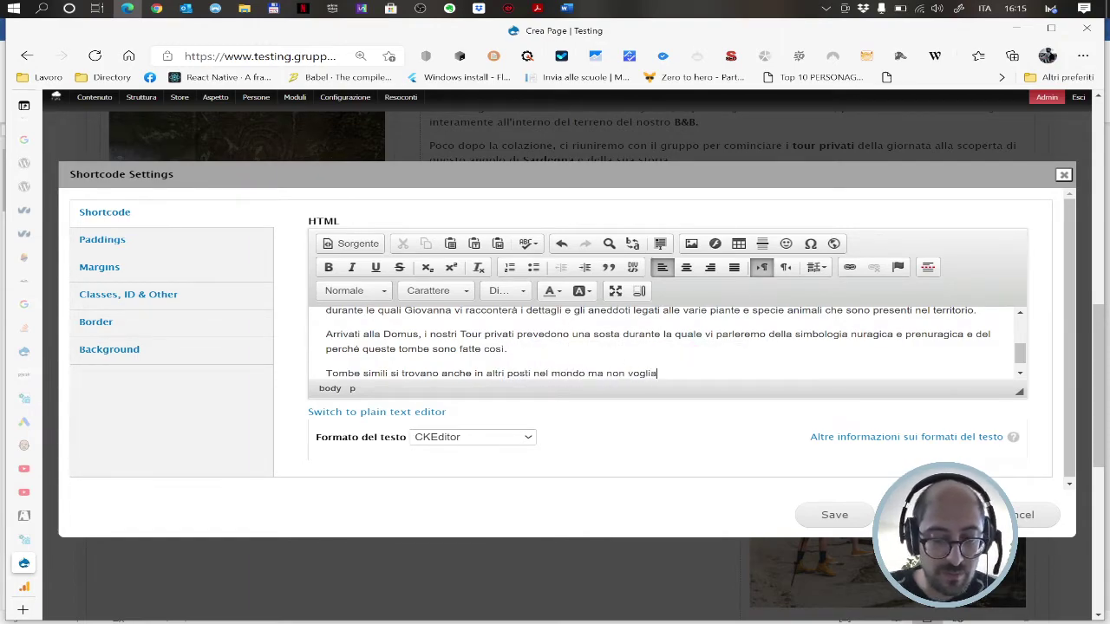
text(mo svelarvi)
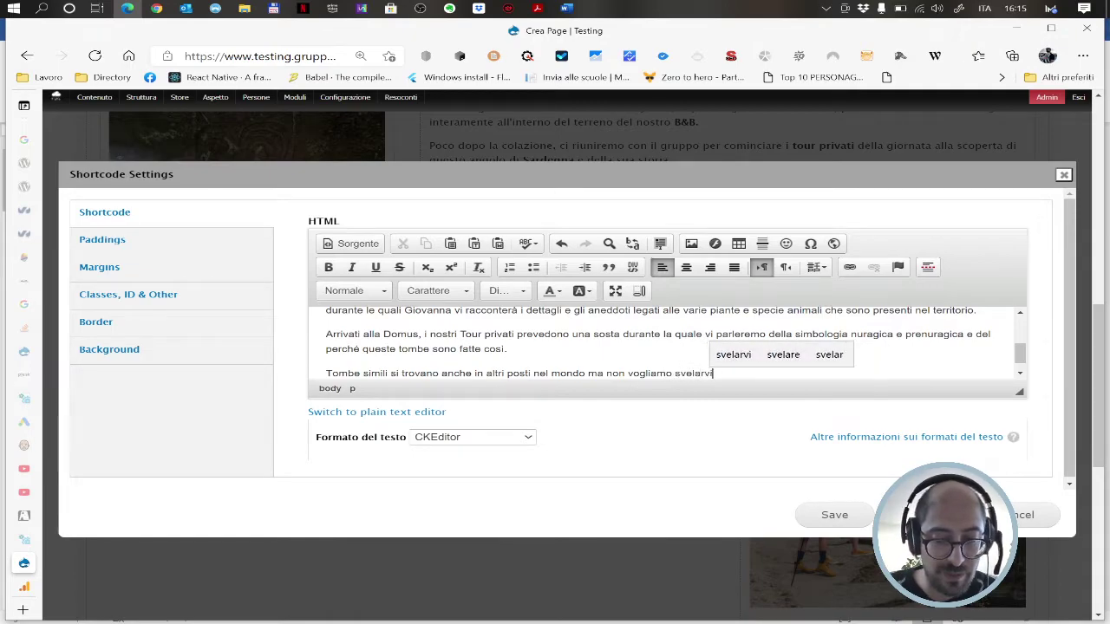
text( troppo perc)
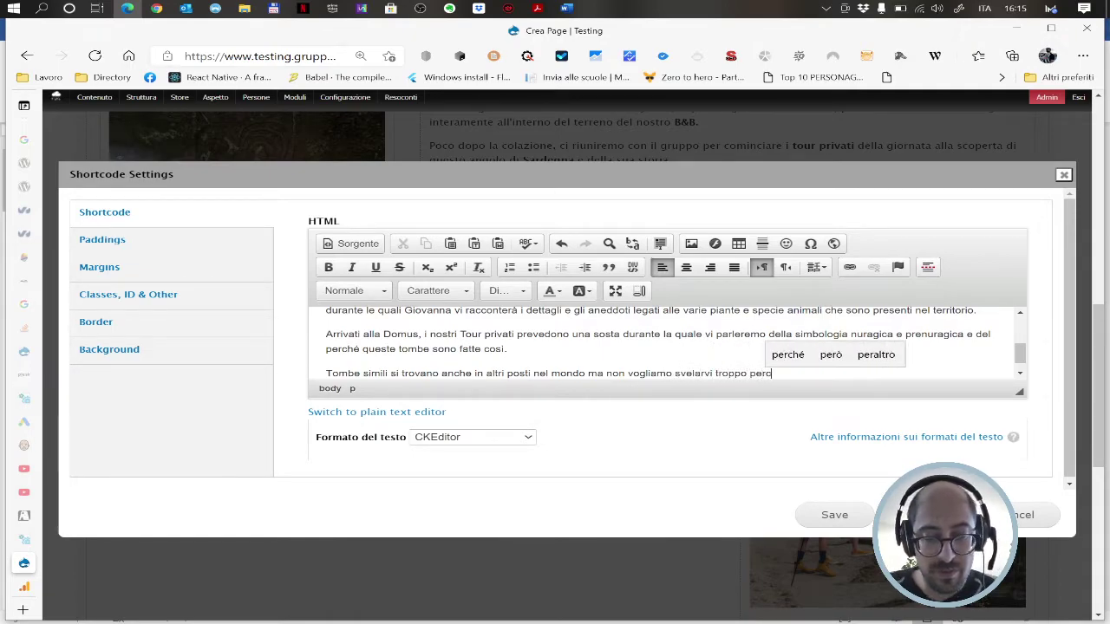
text(hé sar)
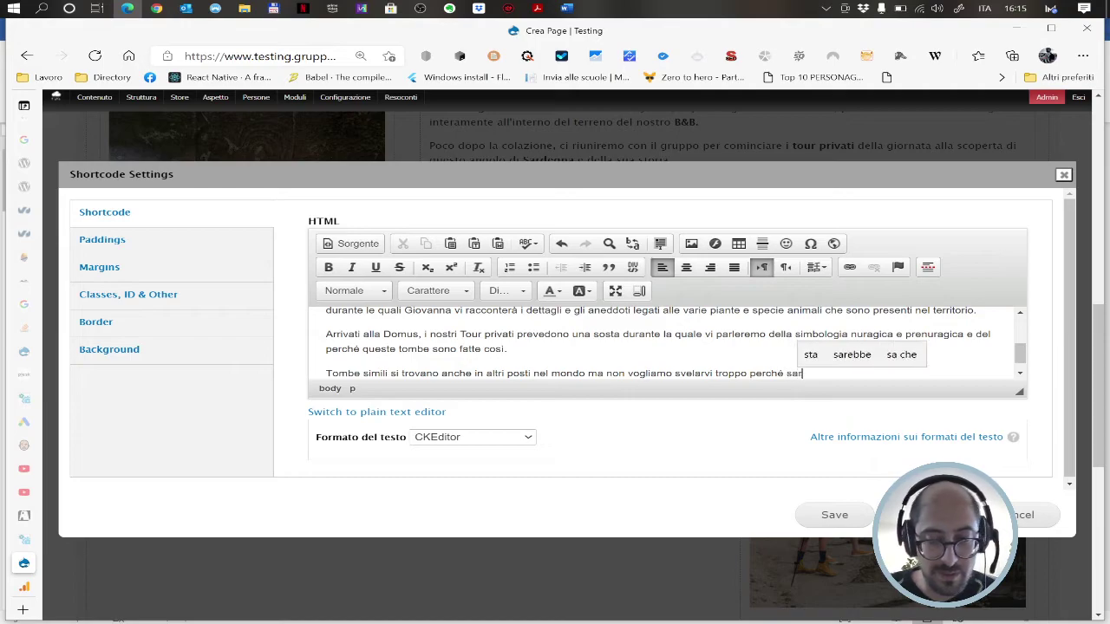
text(à un pia)
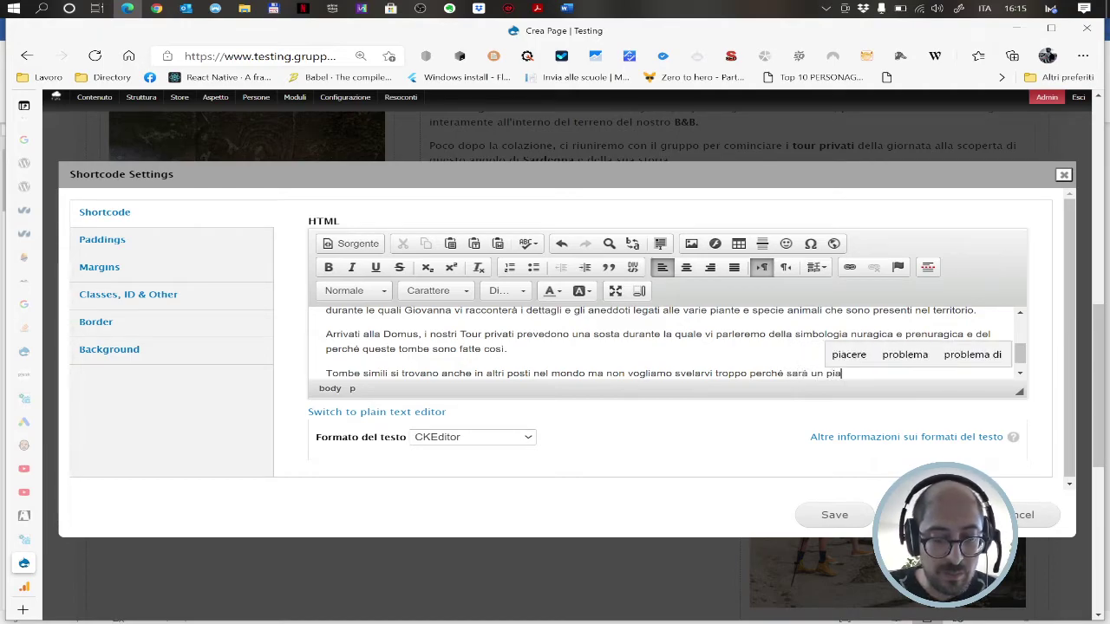
- Finish the fifth paragraph with "per", the guide's first name and "raccontarvi tutte queste cose."
text(cere per Gi)
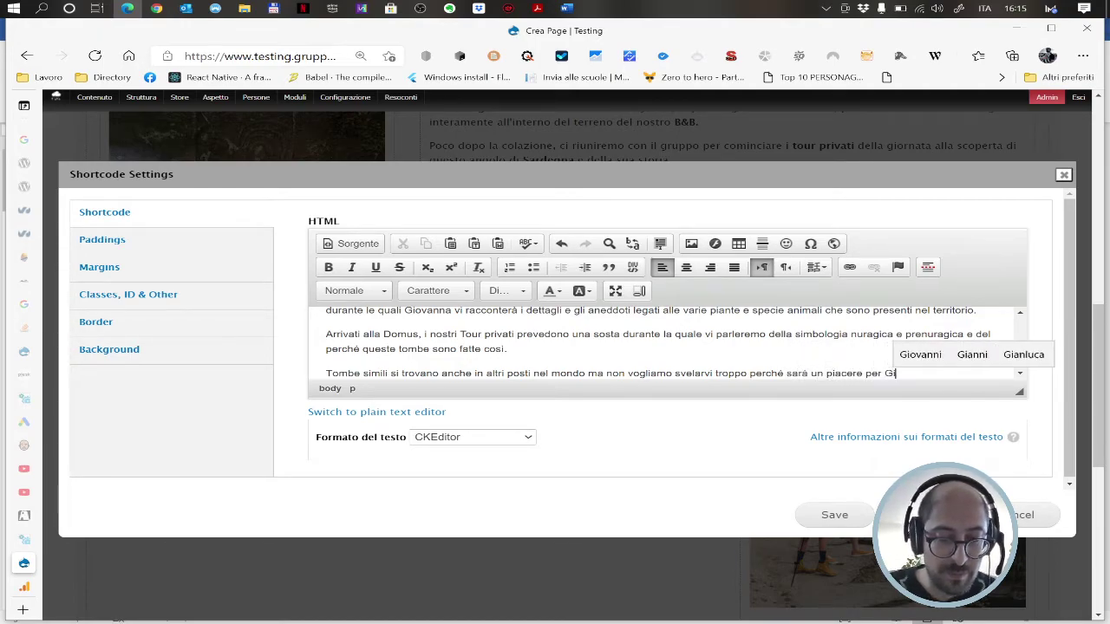
text(ovanna raccont)
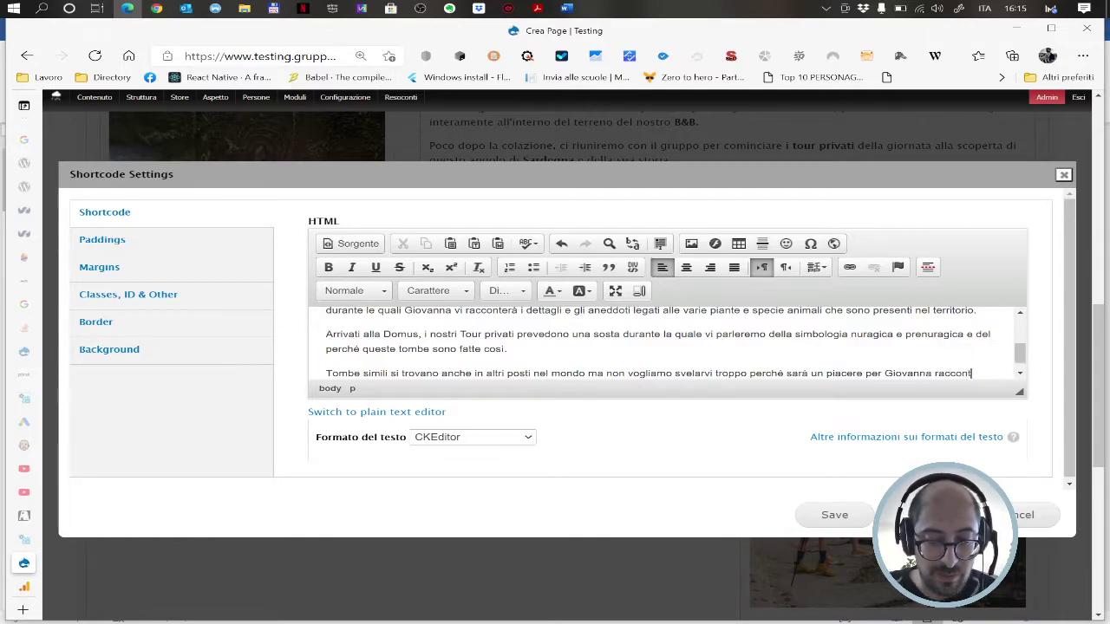
text(arvi tutte qu)
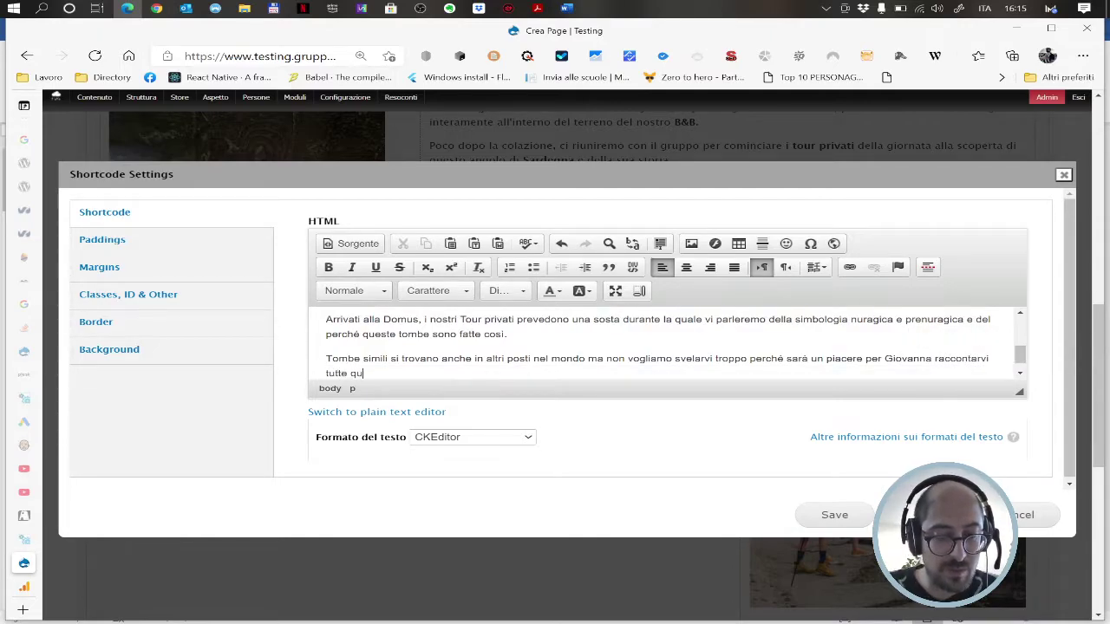
text(este cose.)
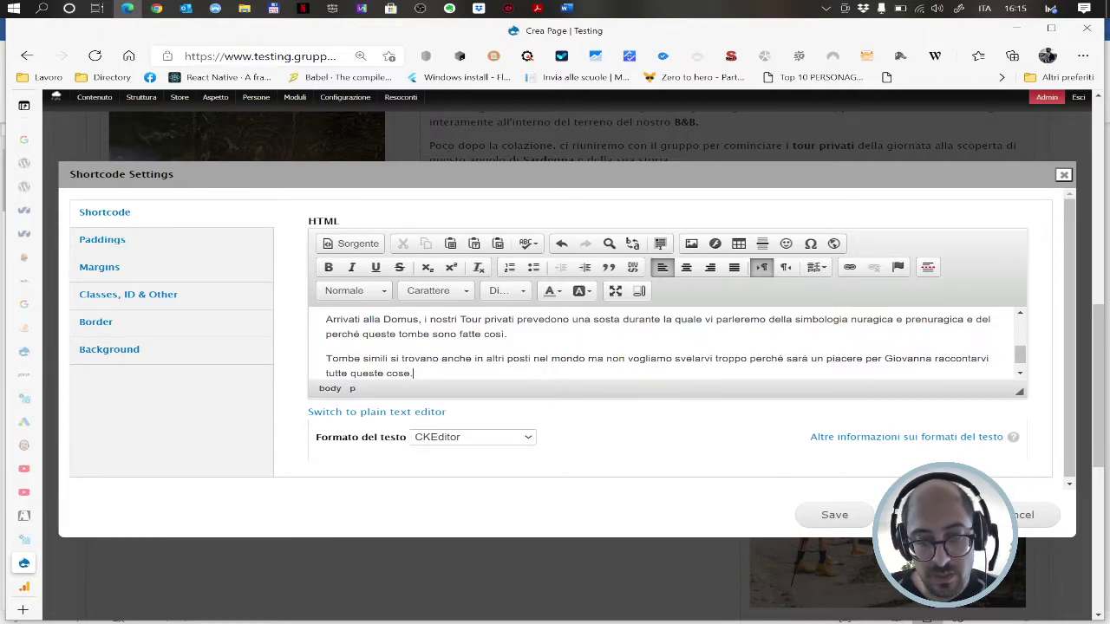
- Bold "tour privati a Chiaramonti", "Domus de Janas" and "B&B" in the first paragraph
scroll(668, 343, up, 6)
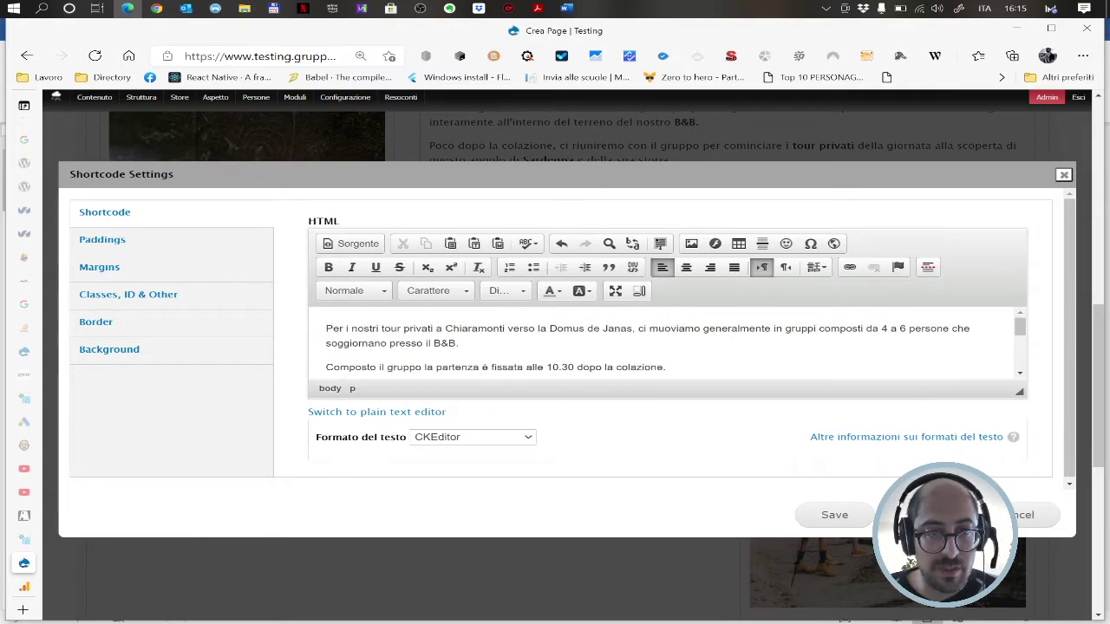
drag(381, 328, 643, 329)
key(ctrl+b)
click(560, 329)
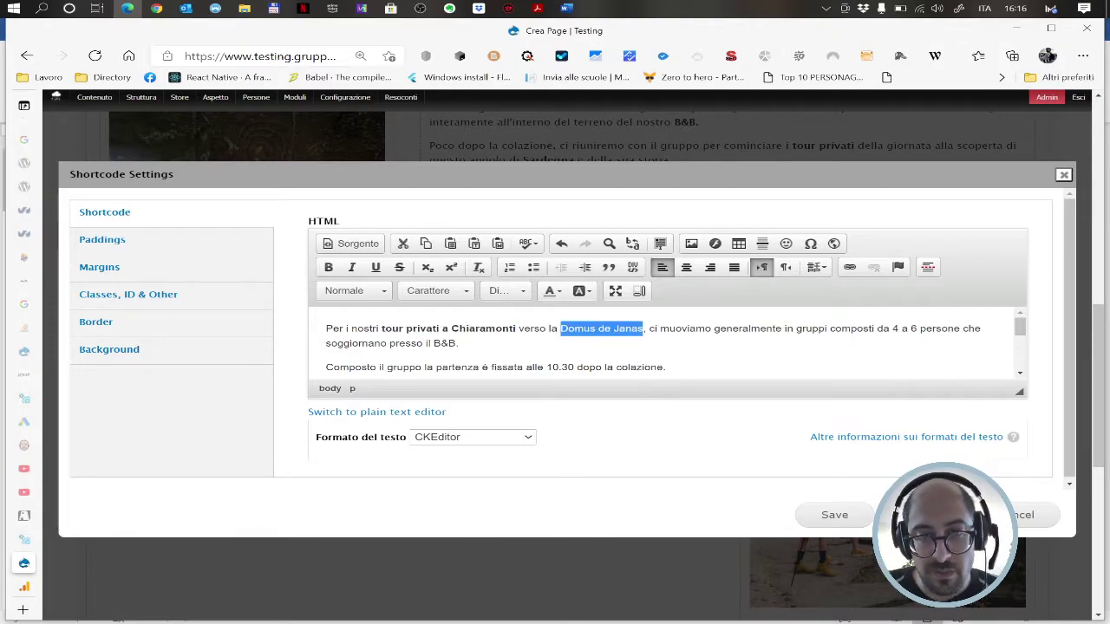
key(ctrl+b)
click(654, 329)
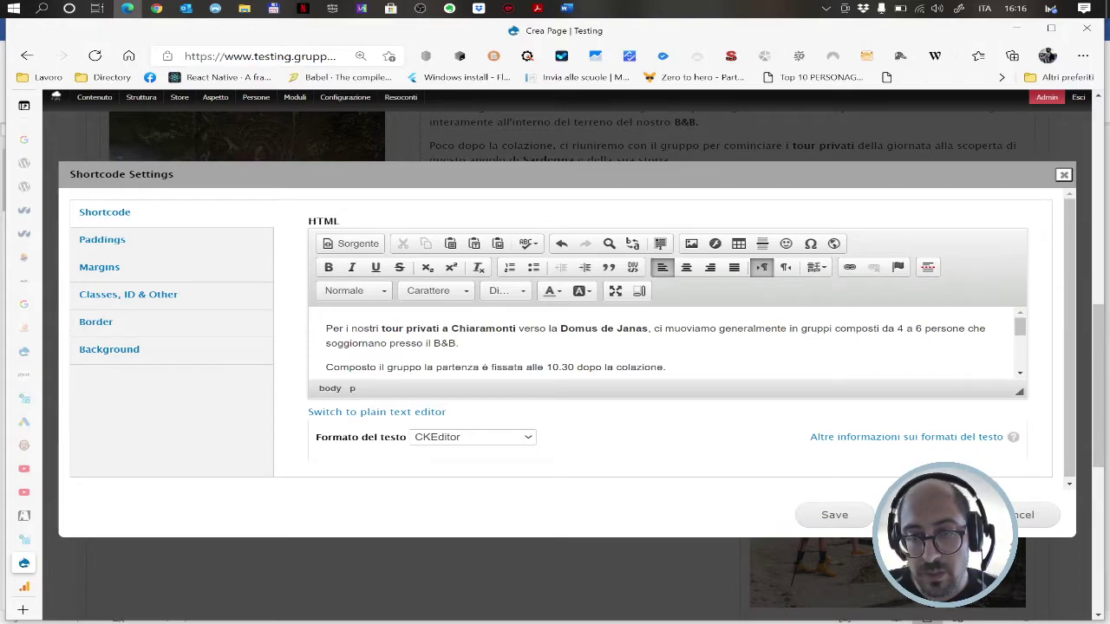
drag(458, 344, 434, 344)
key(ctrl+b)
- Bold "partenza è fissata alle 10.30" in the second paragraph
click(435, 372)
click(434, 349)
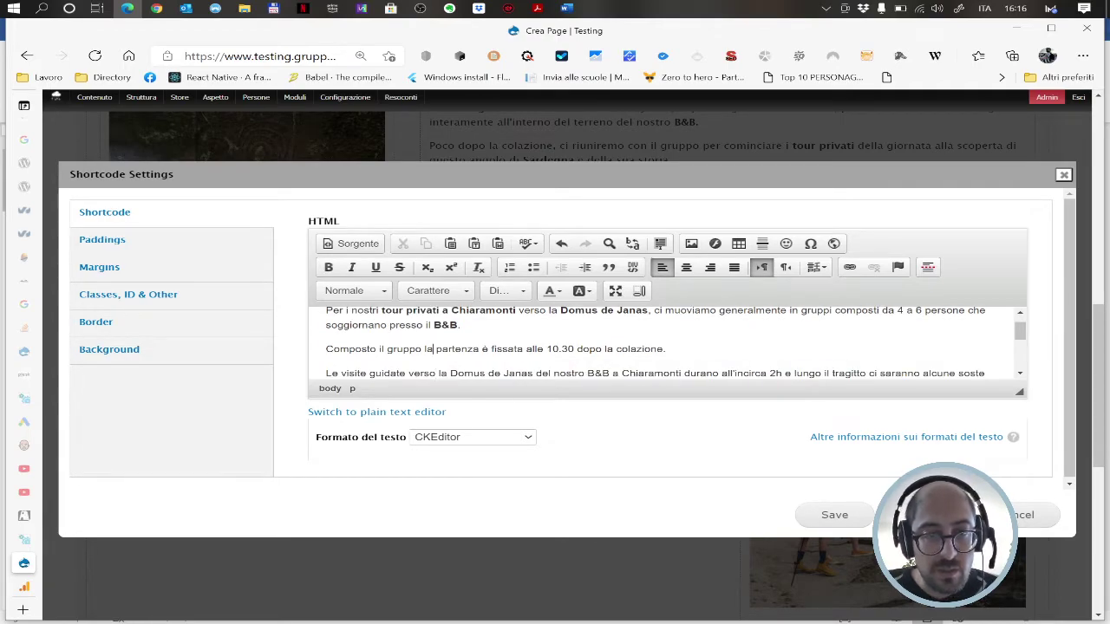
drag(436, 349, 576, 348)
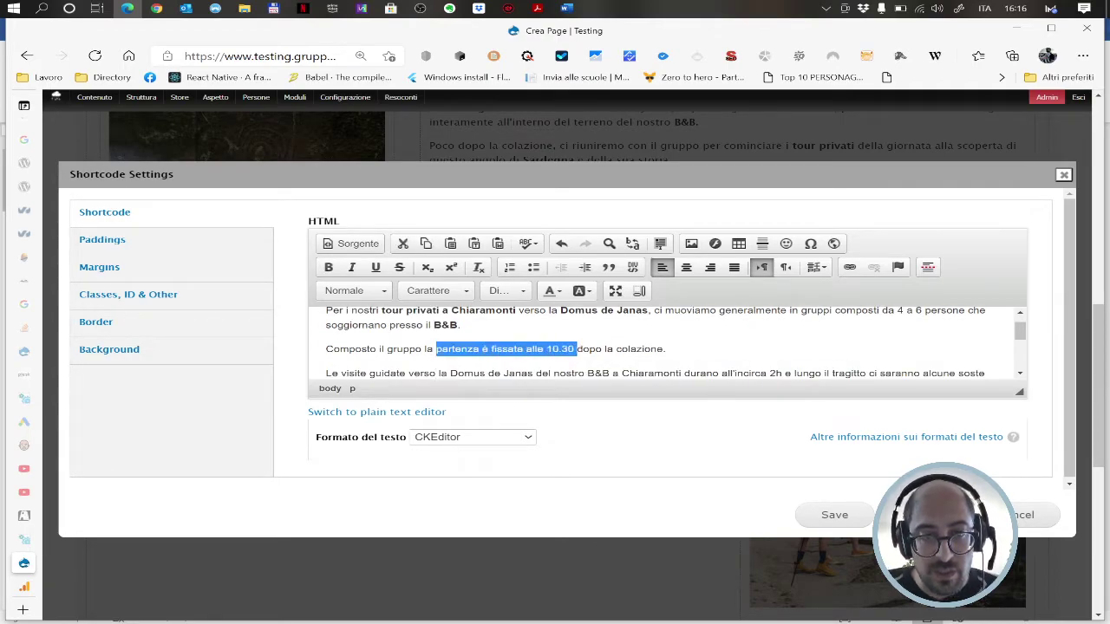
key(ctrl+b)
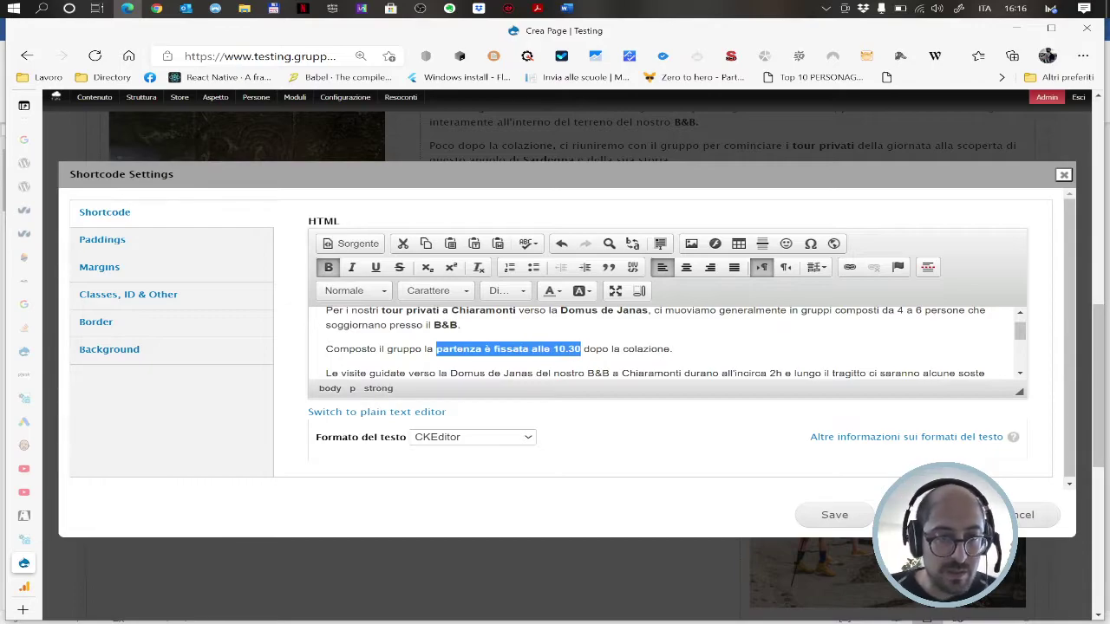
- Bold "visite guidate" at the start of the third paragraph
scroll(677, 343, down, 1)
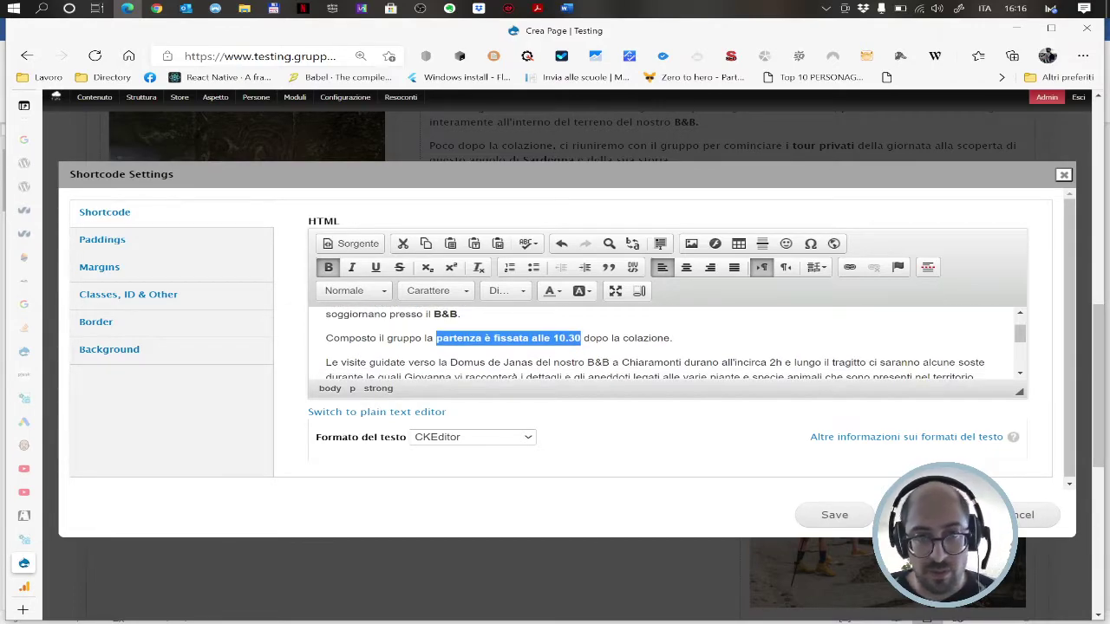
click(501, 362)
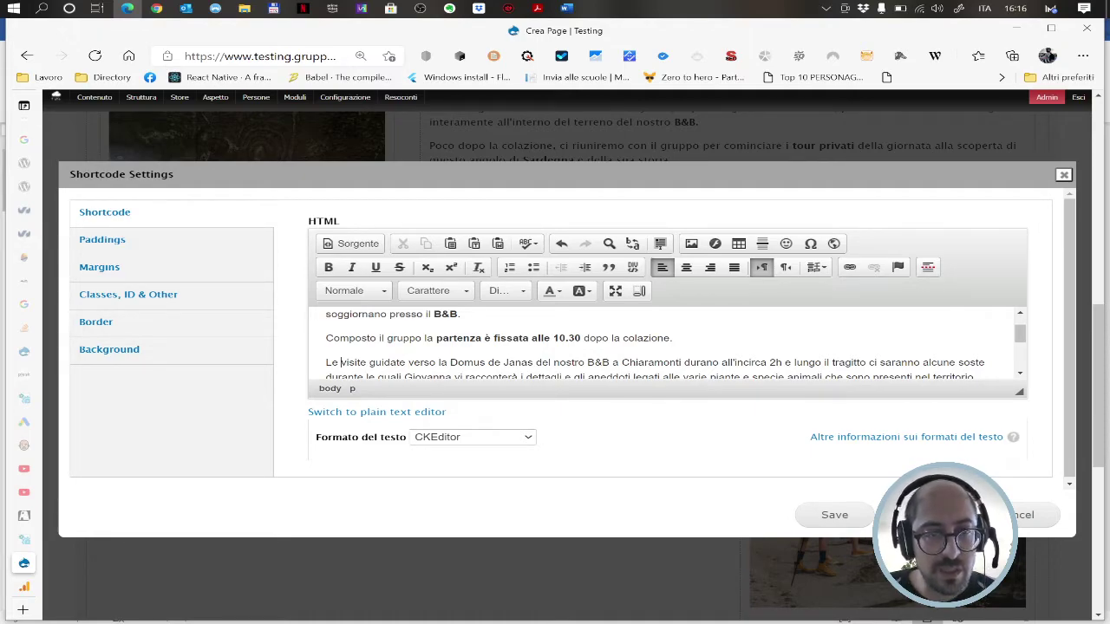
key(ctrl+shift+Right)
key(ctrl+shift+Right)
key(ctrl+b)
- Bold "Domus de Janas del nostro B&B a Chiaramonti" in the third paragraph
key(ctrl+Right)
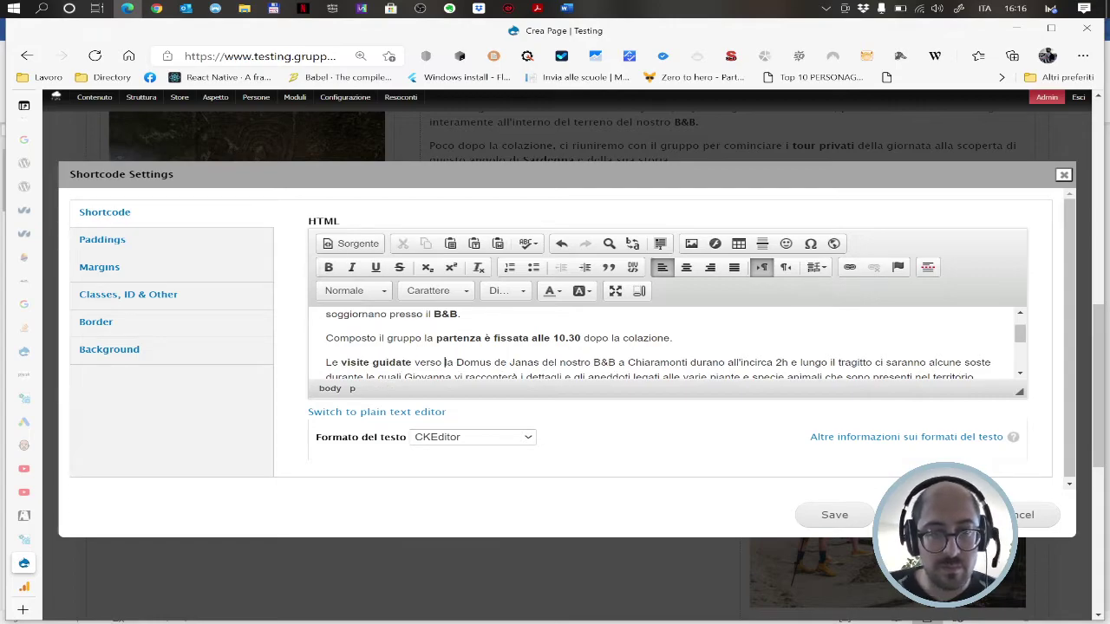
key(ctrl+shift+Right)
key(ctrl+shift+Right)
key(ctrl+shift+Right)
key(ctrl+shift+Right)
key(ctrl+shift+Right)
key(ctrl+shift+Right)
key(ctrl+shift+Right)
key(ctrl+shift+Right)
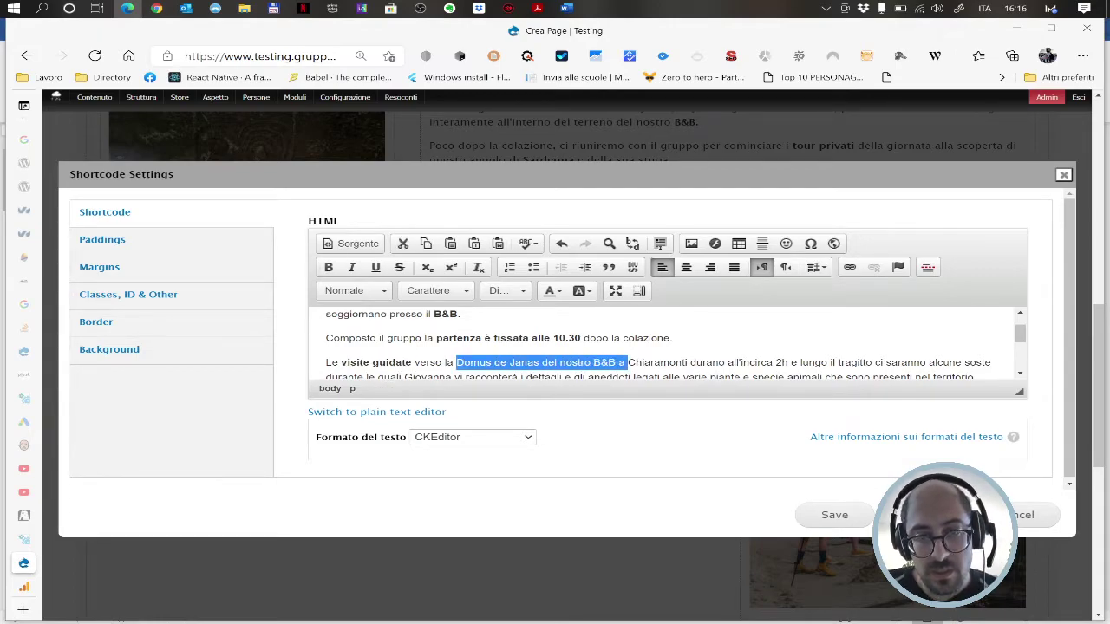
key(ctrl+b)
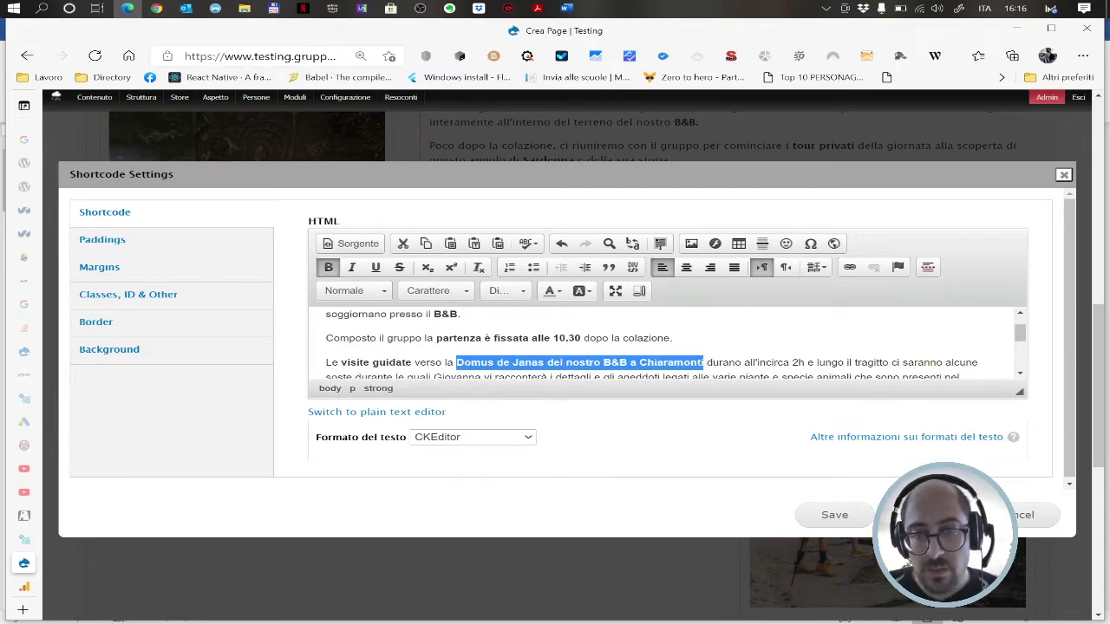
- Bold the word "Domus" in the opening of the fourth paragraph
key(Down)
key(Down)
click(455, 359)
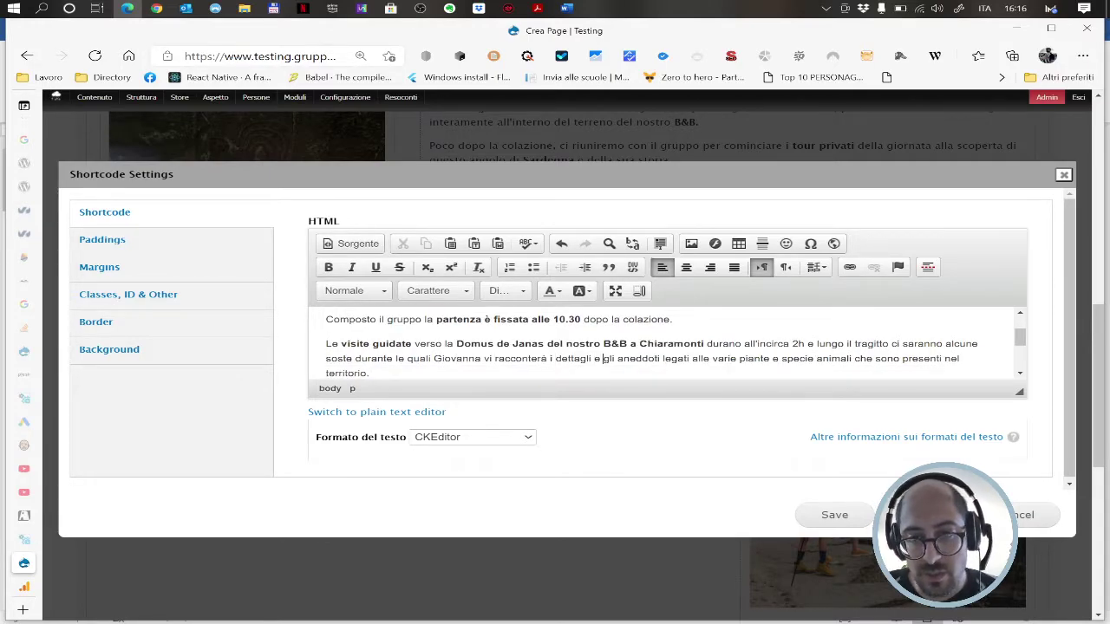
key(Down)
key(Down)
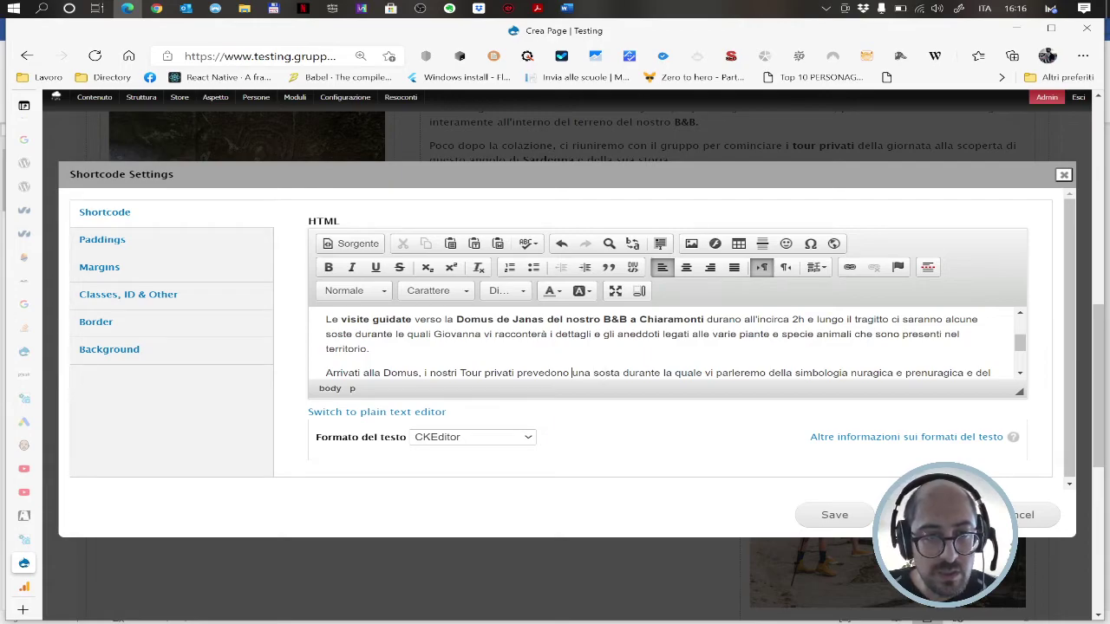
key(ctrl+shift+Right)
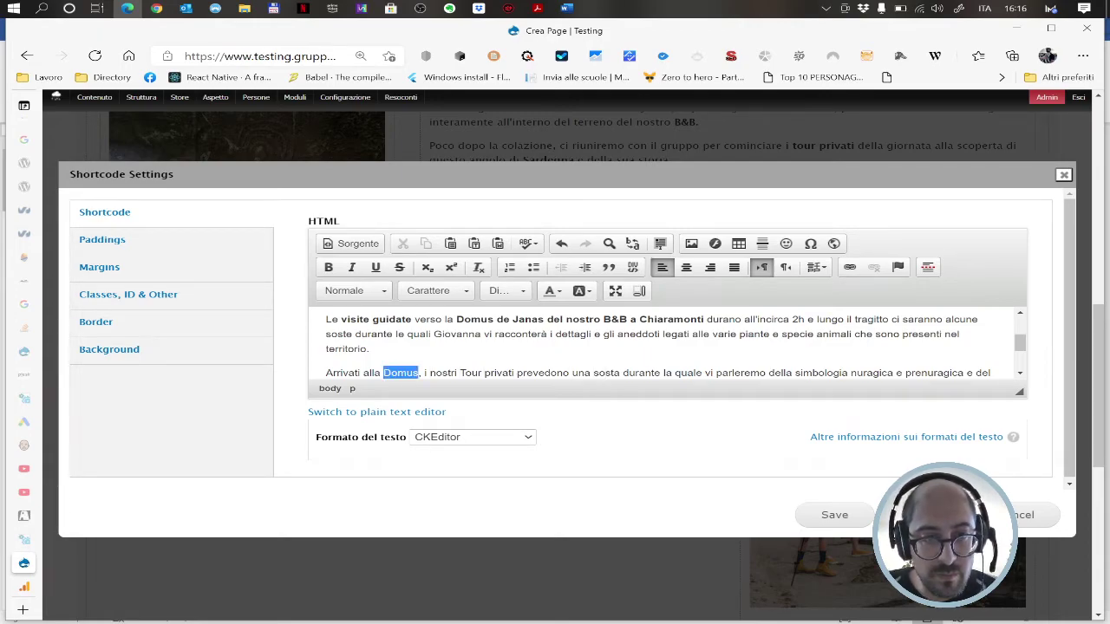
key(ctrl+b)
- Bold "Tour privati" in the fourth paragraph
key(ctrl+Right)
key(ctrl+Right)
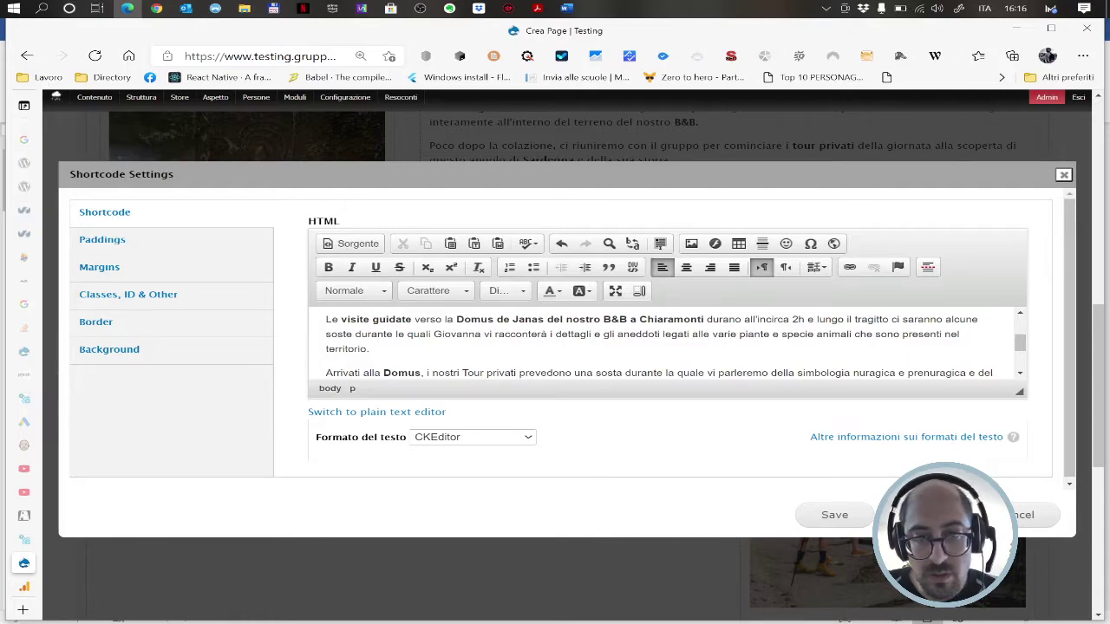
key(ctrl+Left)
key(ctrl+Left)
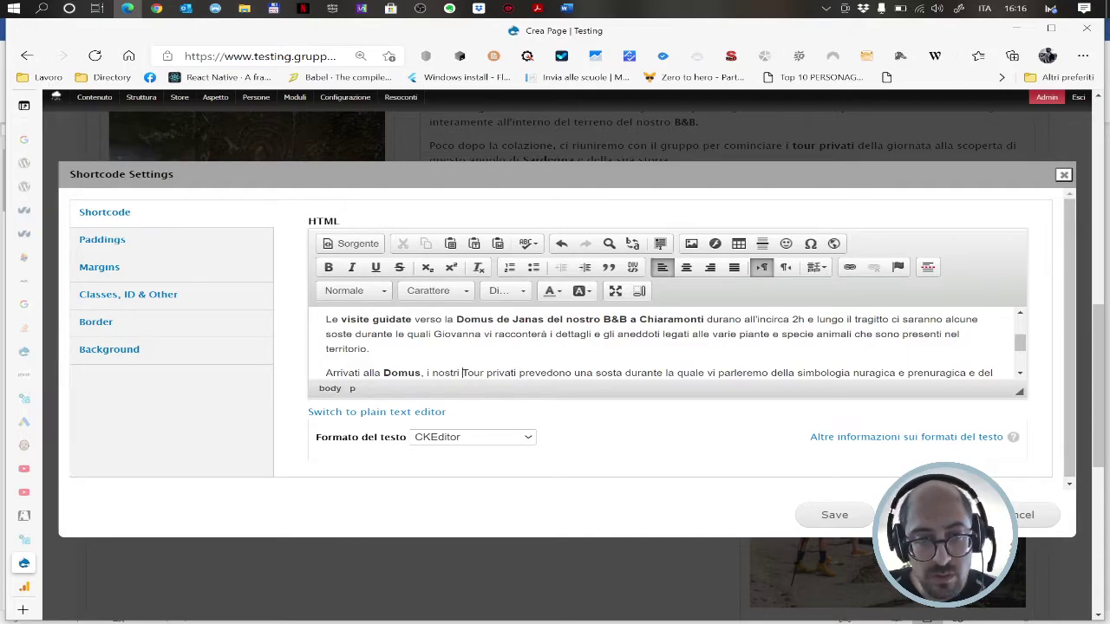
key(ctrl+shift+Right)
key(ctrl+shift+Right)
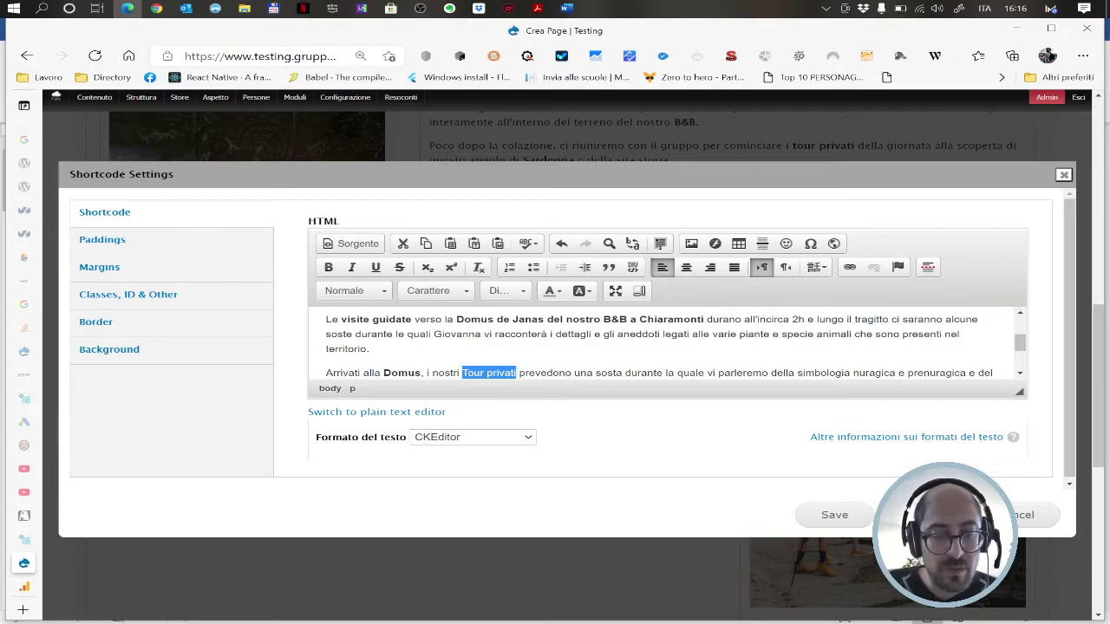
key(ctrl+b)
scroll(663, 342, down, 1)
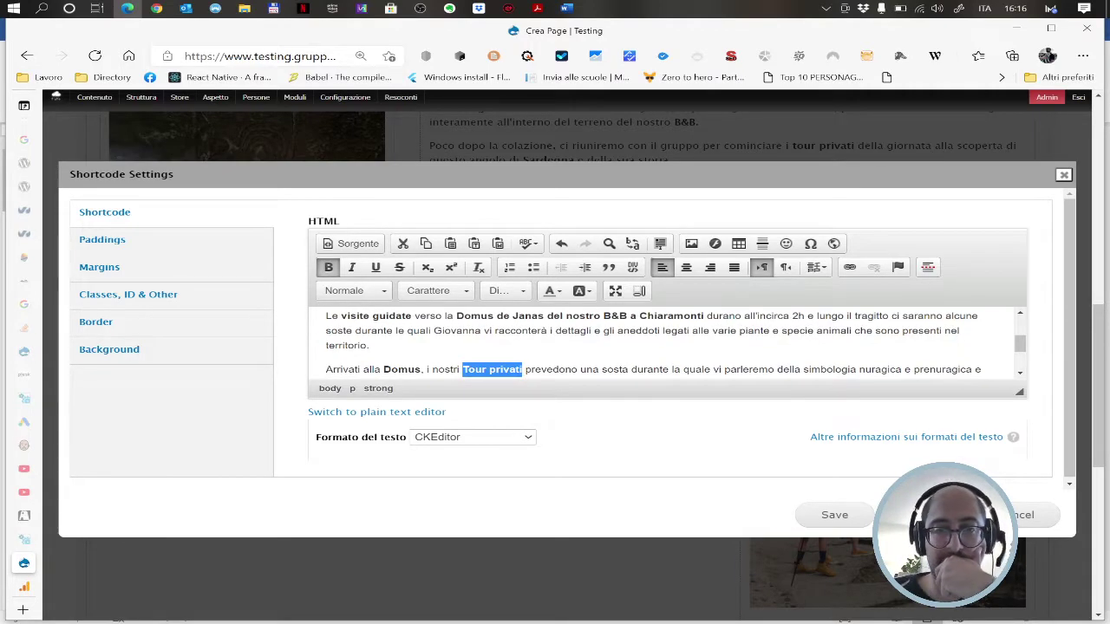
- Insert "più lunga" after "prevedono una sosta" in the fourth paragraph
click(630, 370)
text(più lun)
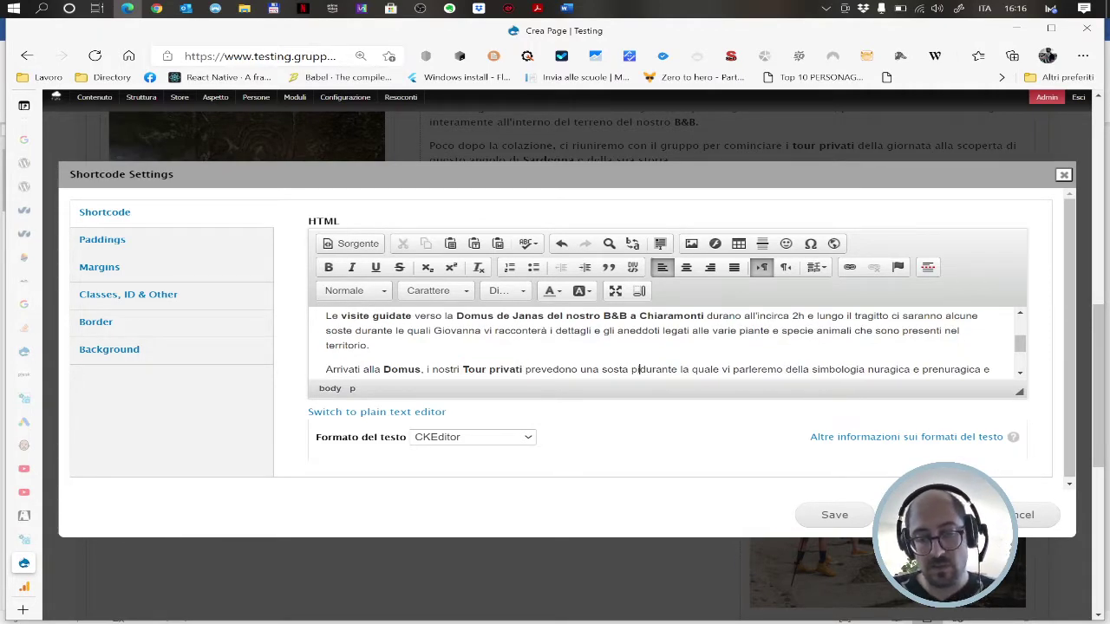
text(ga)
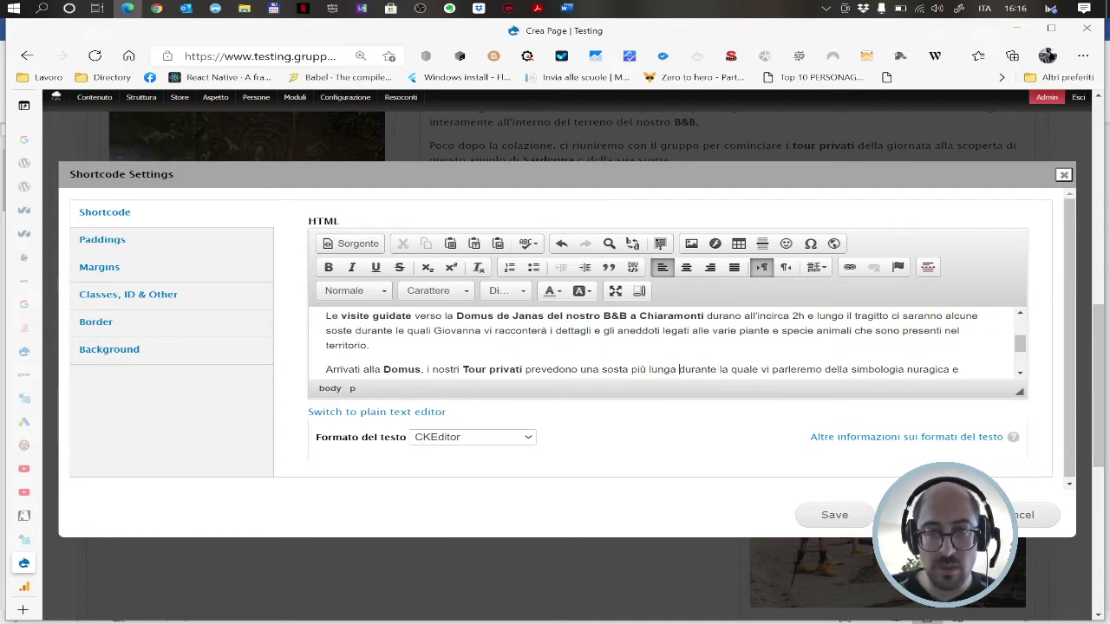
- Bold "simbologia nuragica e prenuragica" in the fourth paragraph
key(Down)
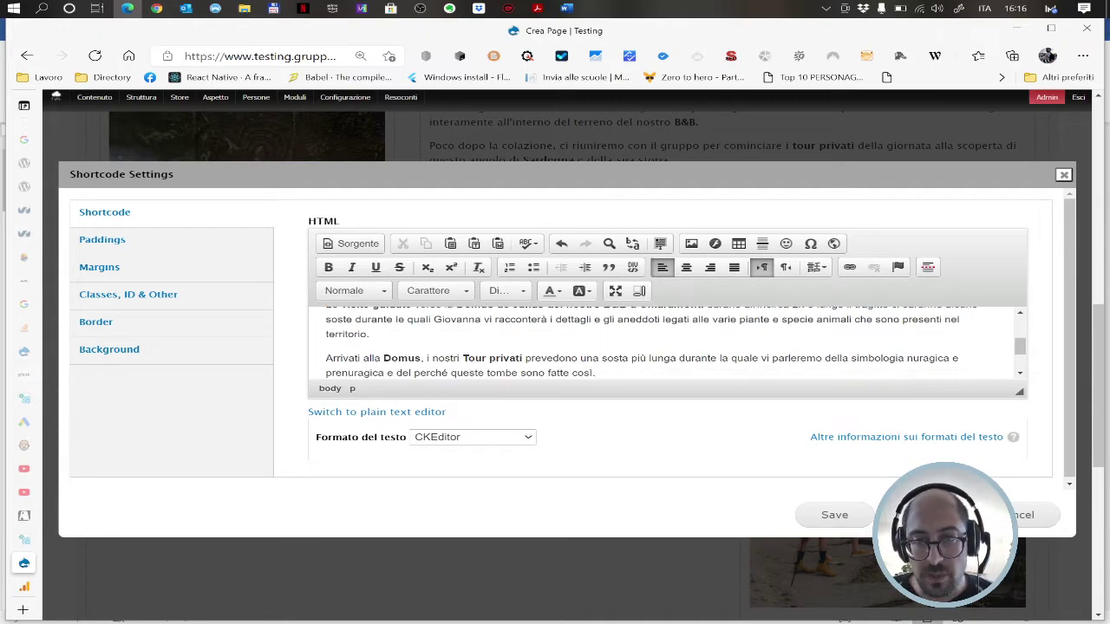
drag(851, 358, 948, 358)
key(ctrl+b)
click(326, 373)
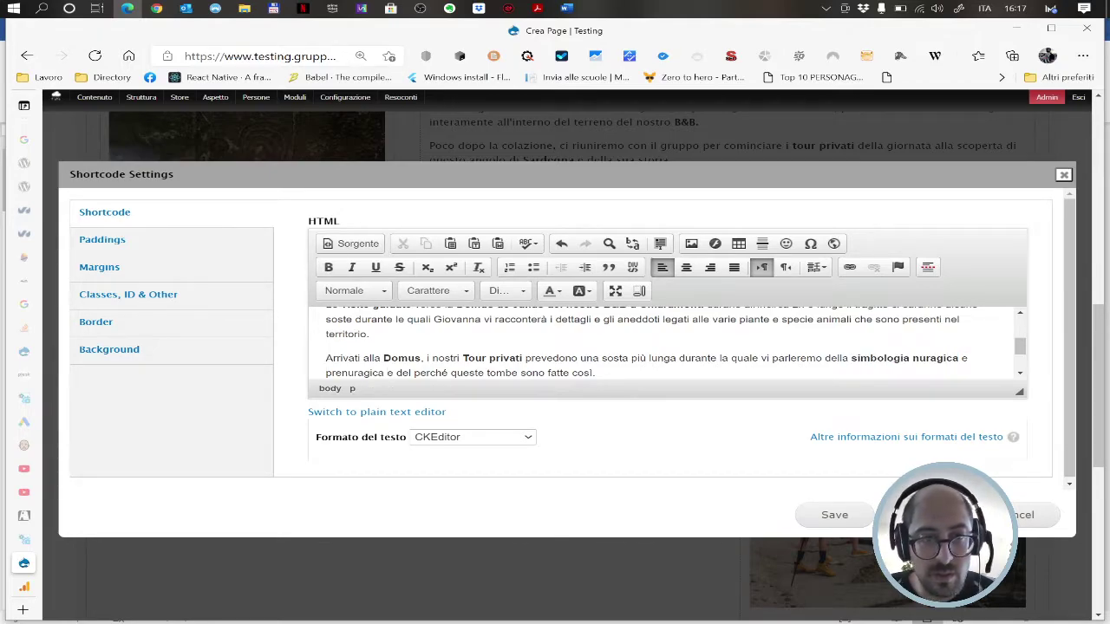
drag(852, 358, 961, 358)
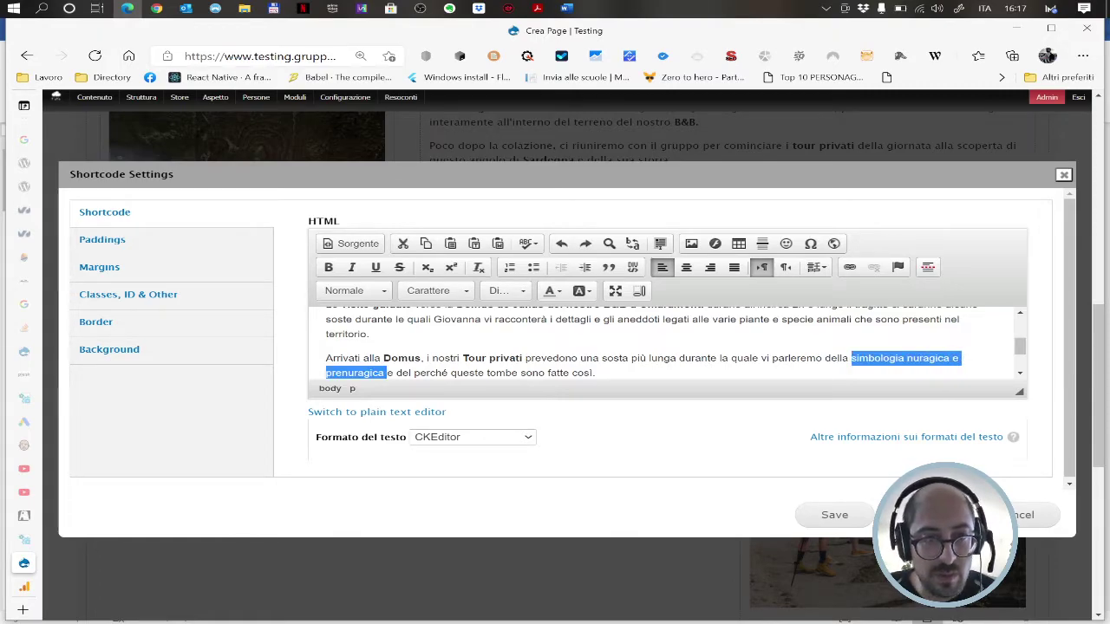
key(ctrl+b)
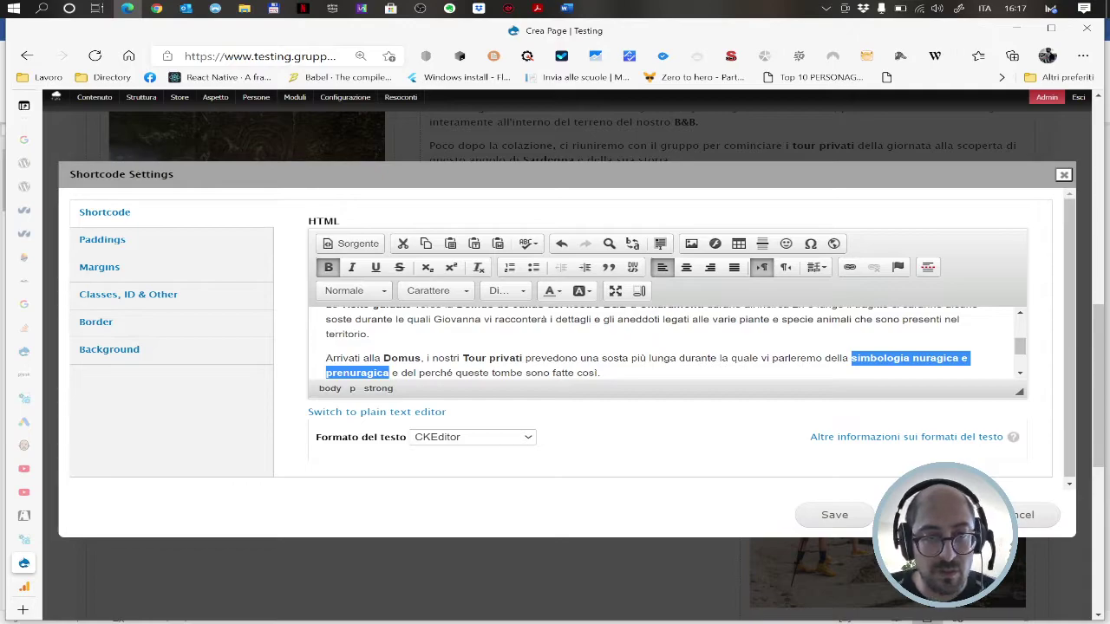
- Extend the end of the last paragraph, after "tutte queste cose", with "durante le vostre visite guidate."
key(ctrl+End)
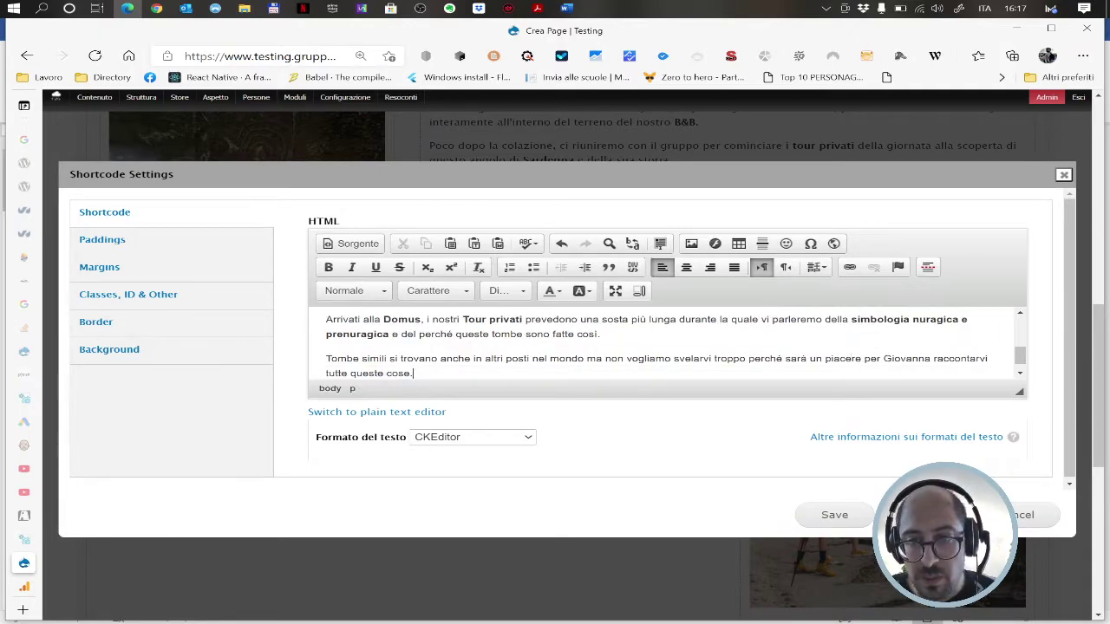
key(BackSpace)
text(durante)
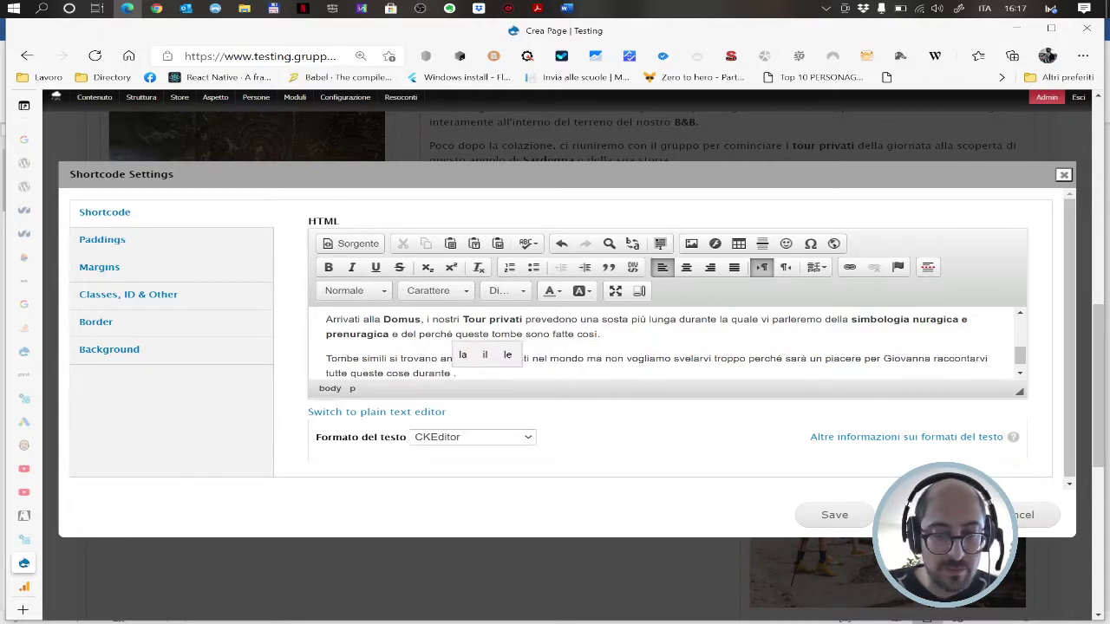
text( le vo)
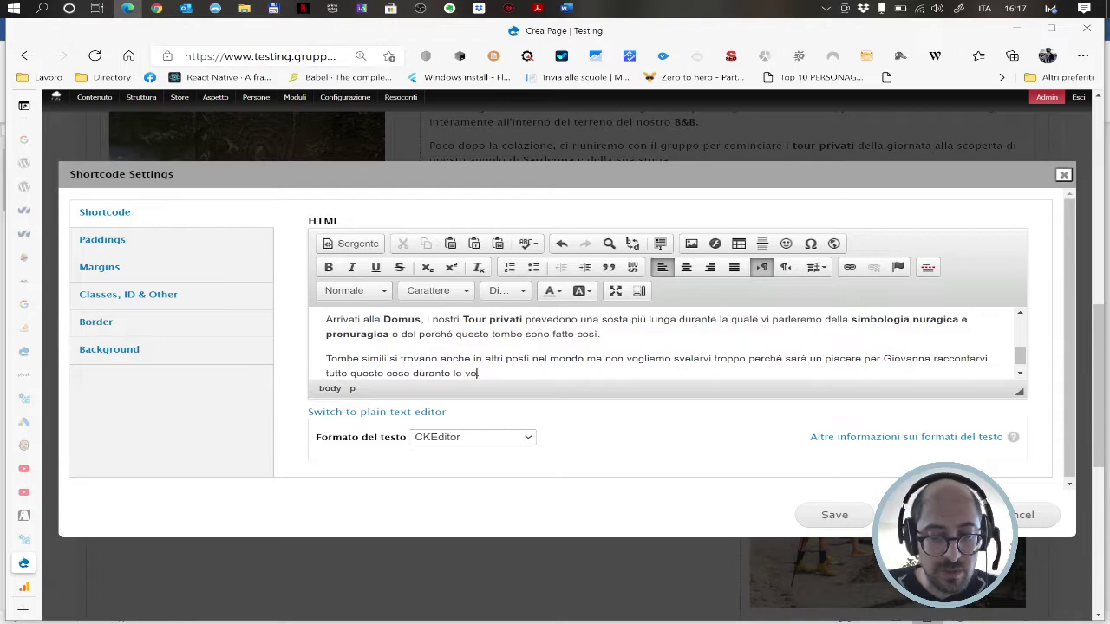
text(stre visite guidate.)
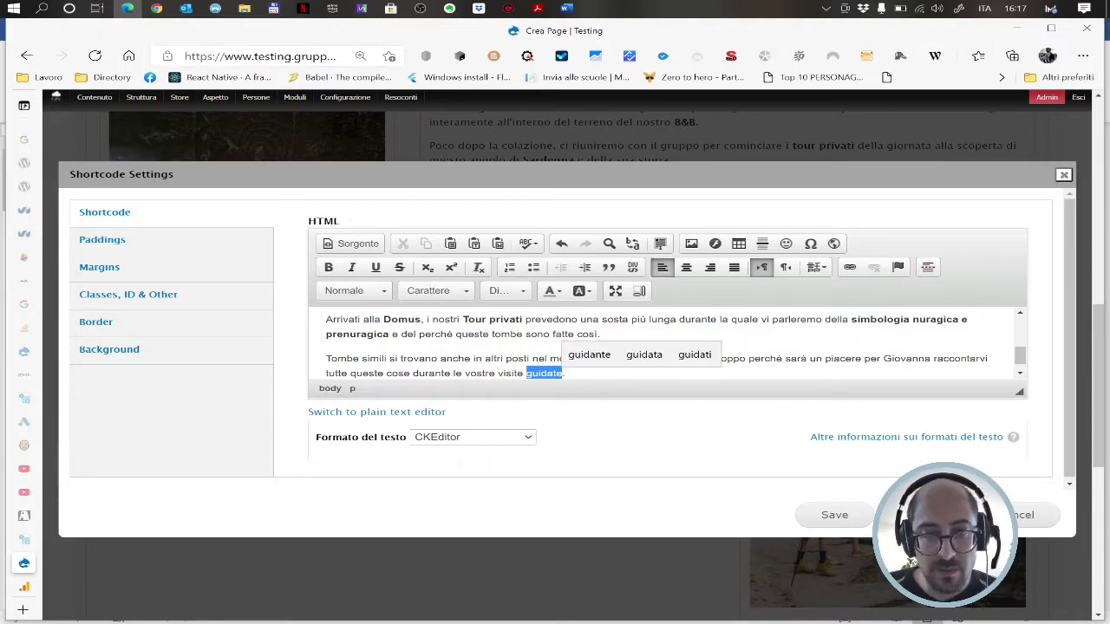
- Bold "visite guidate" at the end of the last paragraph and save the HTML text
key(ctrl+shift+Left)
key(ctrl+shift+Left)
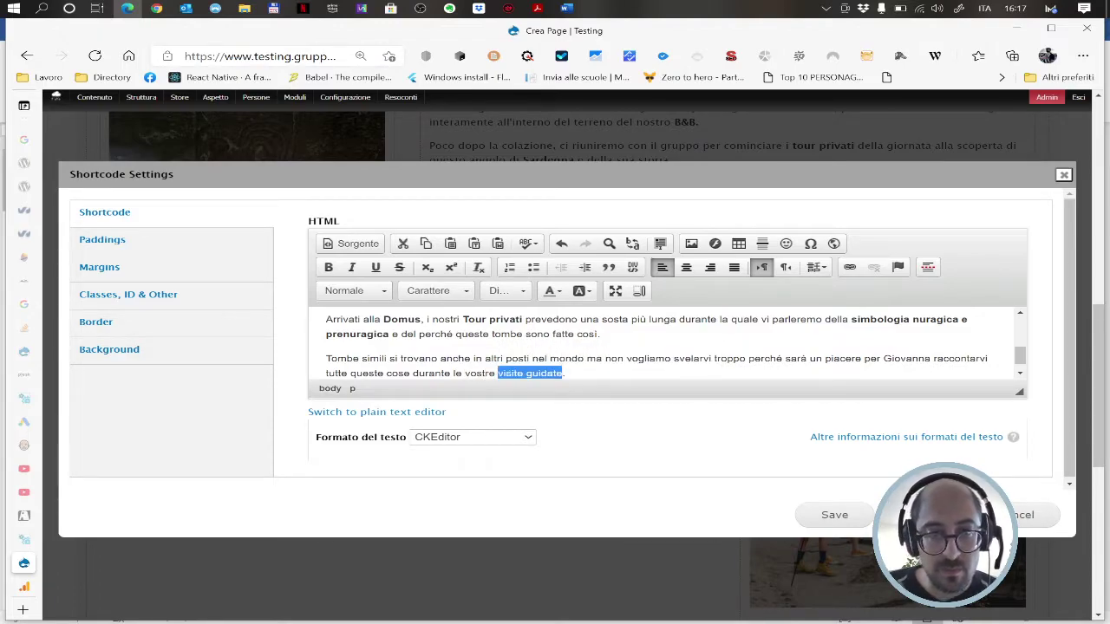
key(ctrl+b)
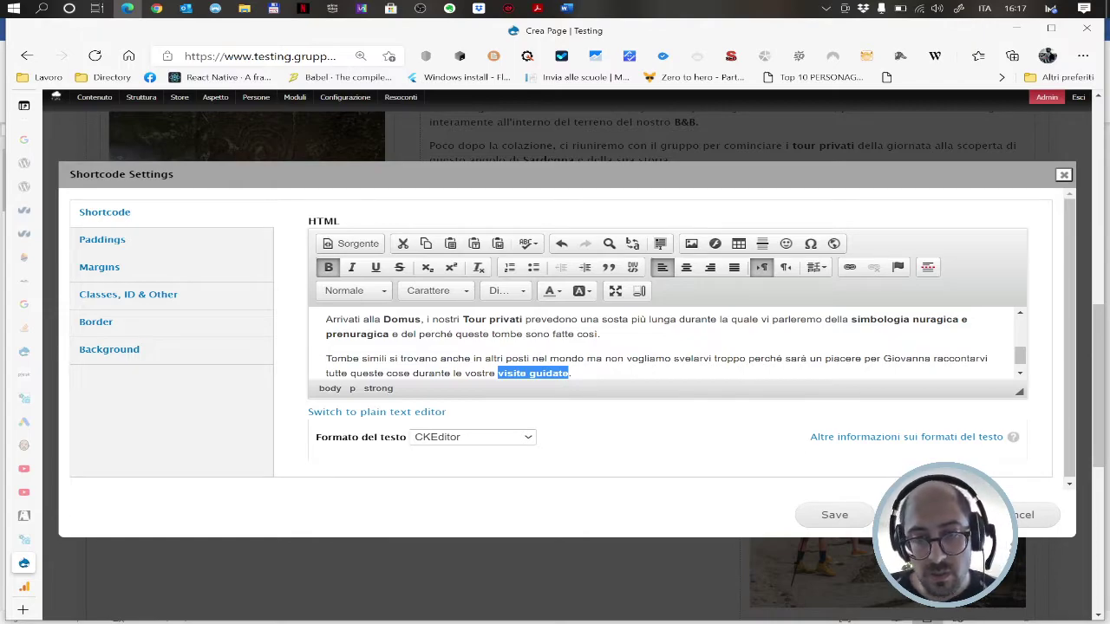
click(835, 515)
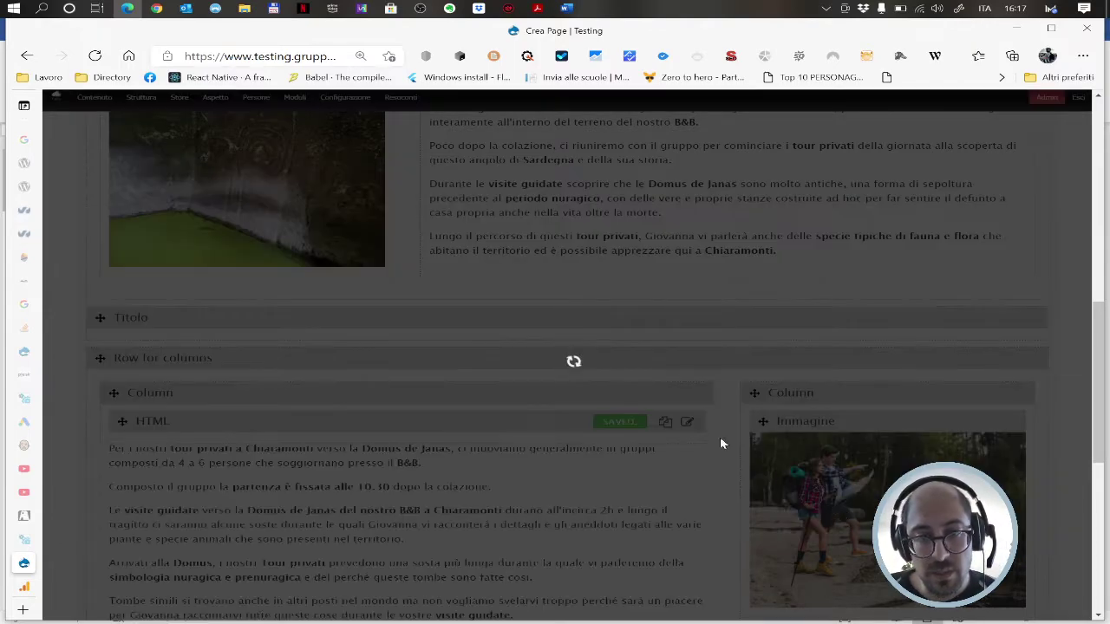
- Add a Titolo shortcode below the row containing the tour text and the hikers image
scroll(722, 317, down, 3)
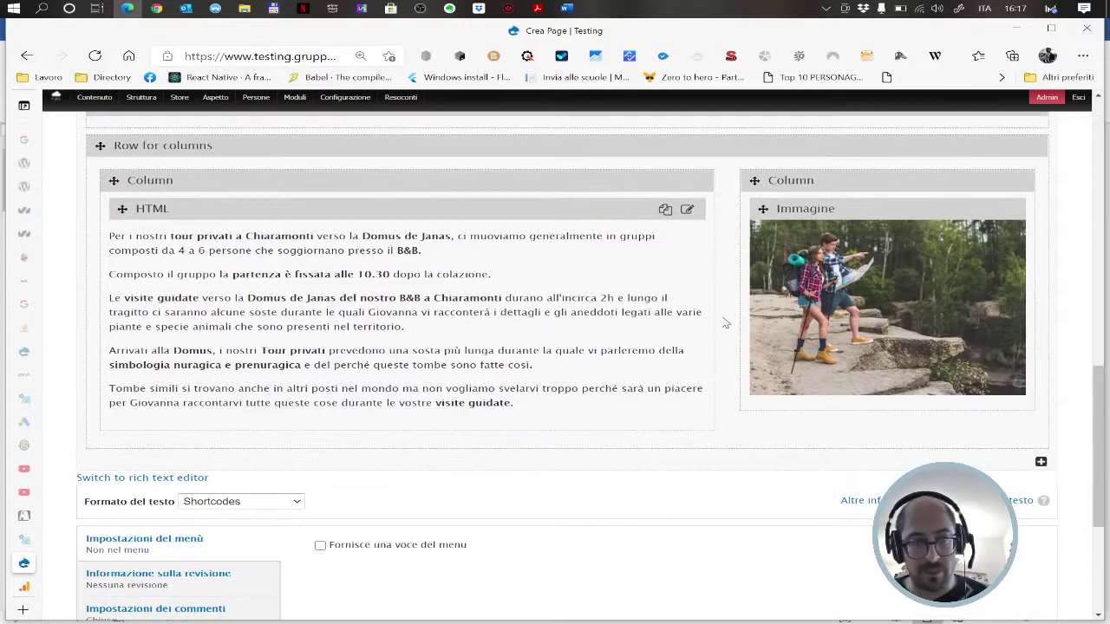
click(1040, 465)
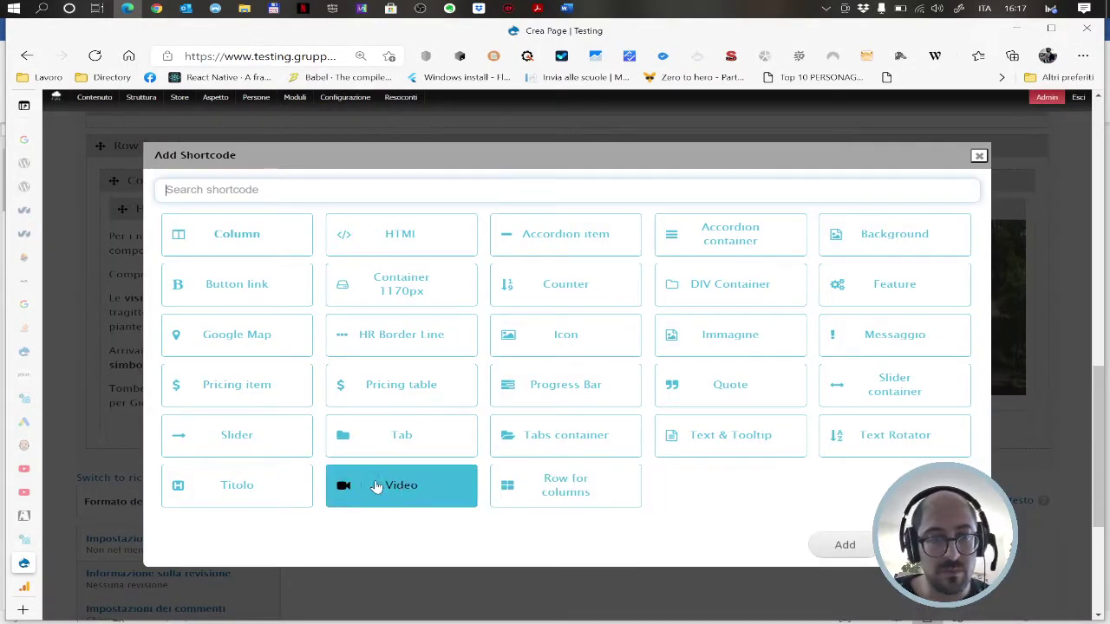
click(565, 485)
click(844, 544)
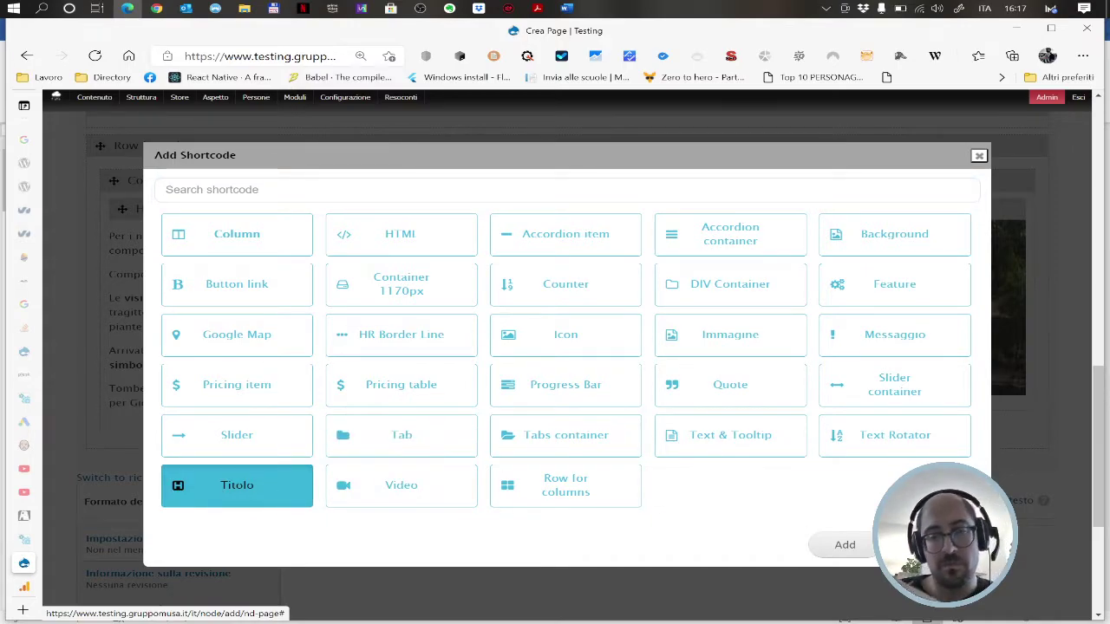
click(842, 543)
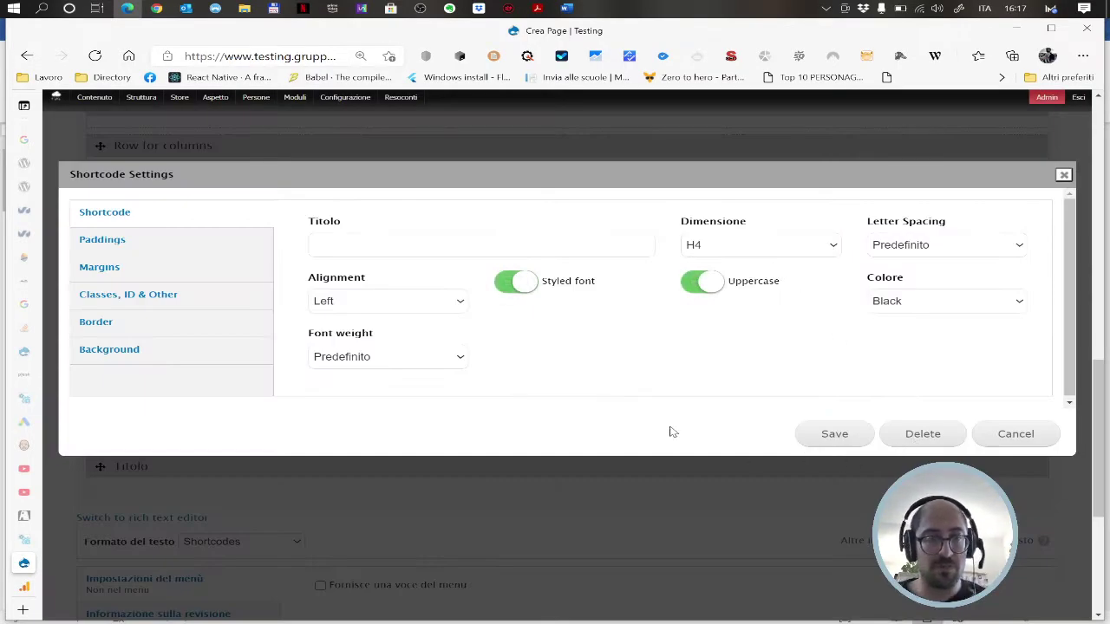
- Set the heading text to "Come prenotare le visite guidate" with size H2 and save it
click(338, 246)
text(Come prenotare le visite guidate)
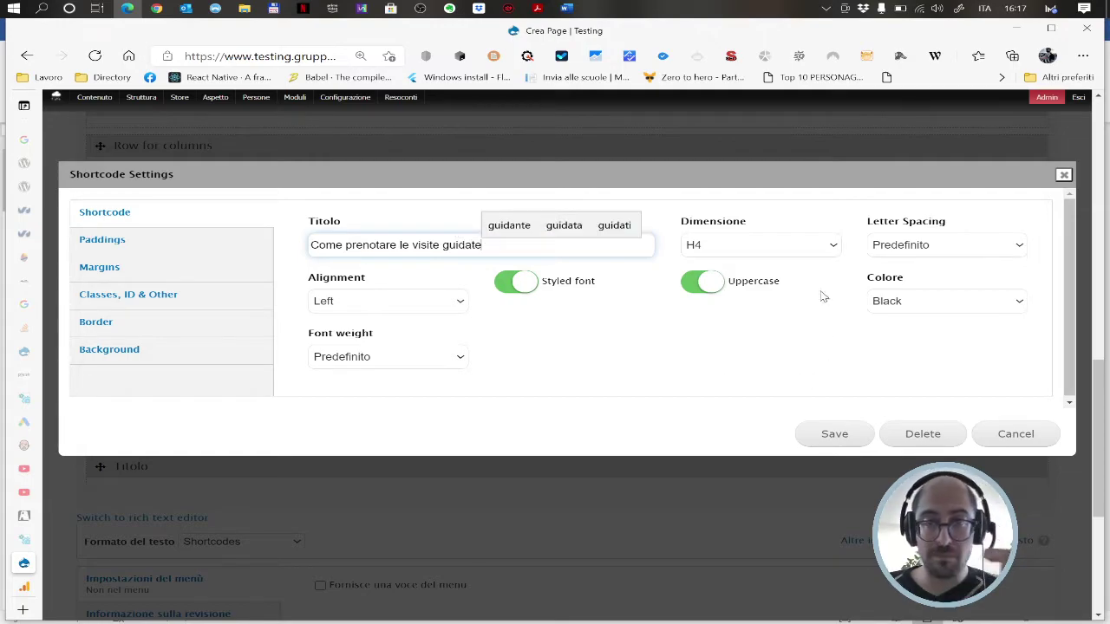
click(808, 246)
click(731, 304)
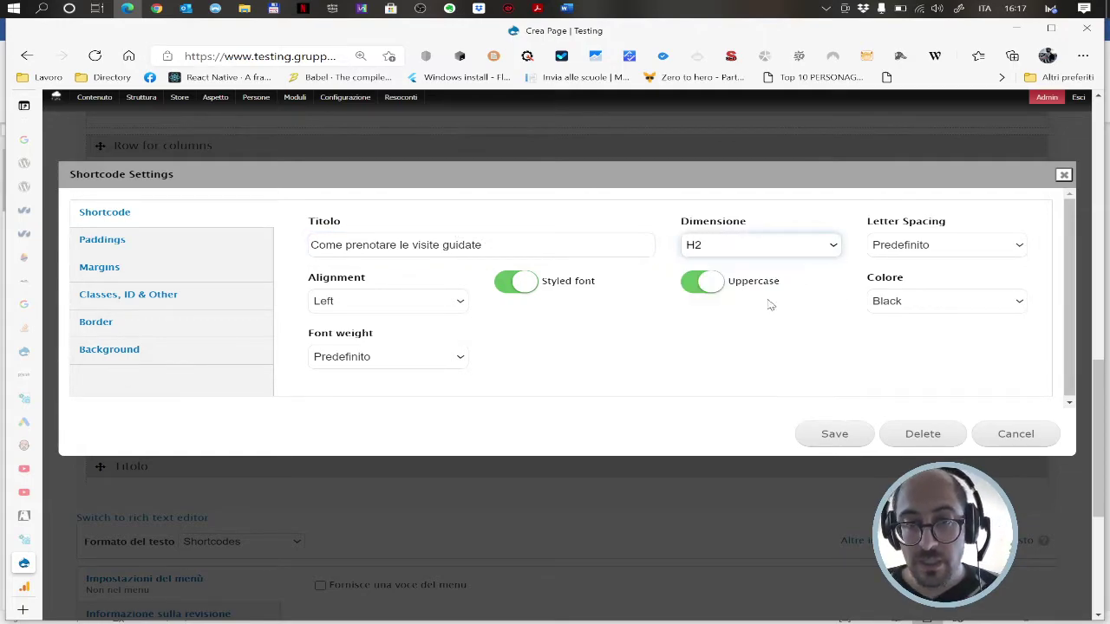
click(840, 433)
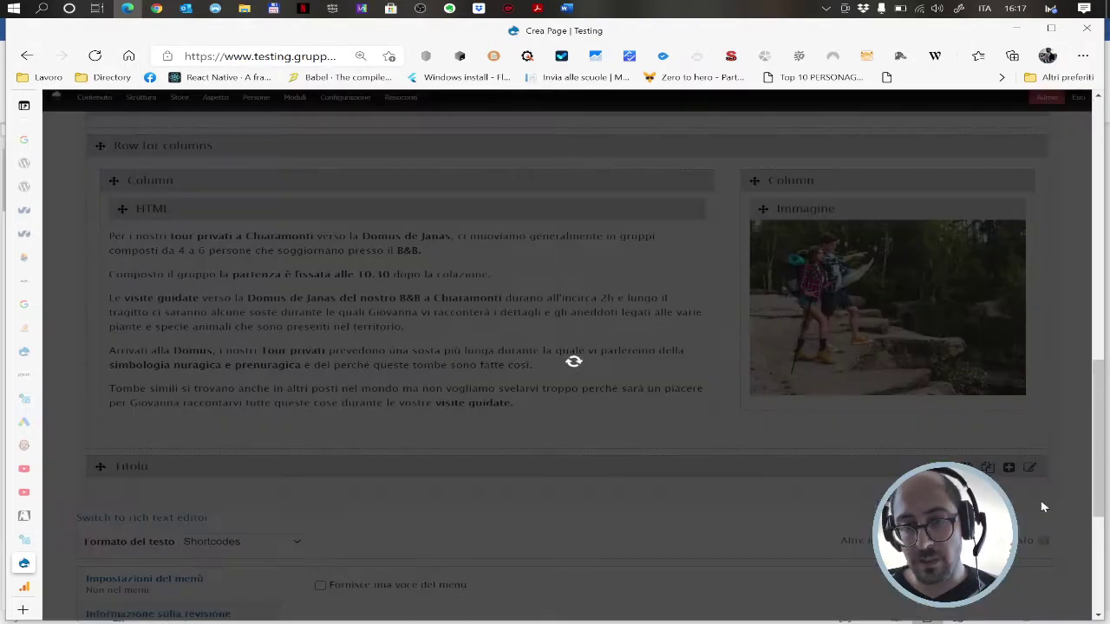
- Add a Row for columns shortcode below the last heading
click(378, 246)
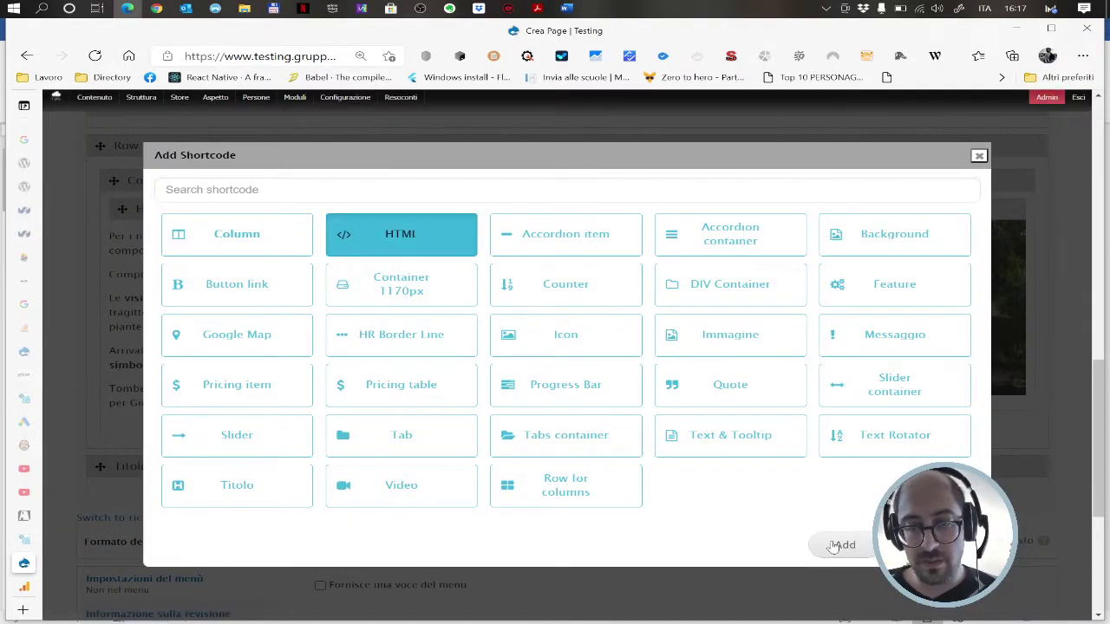
click(839, 546)
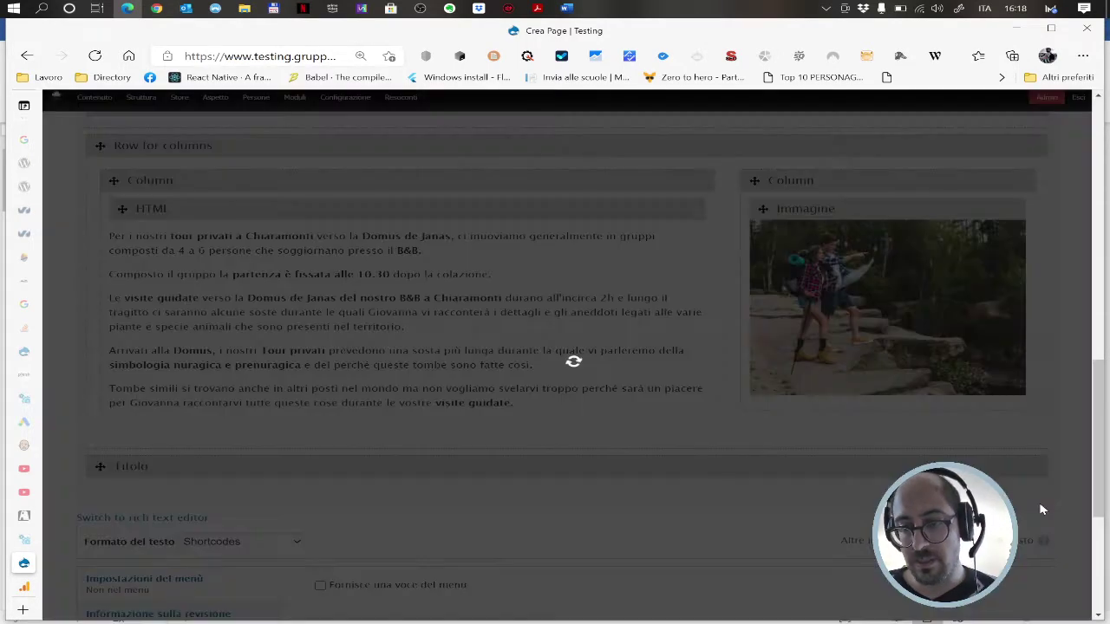
click(583, 497)
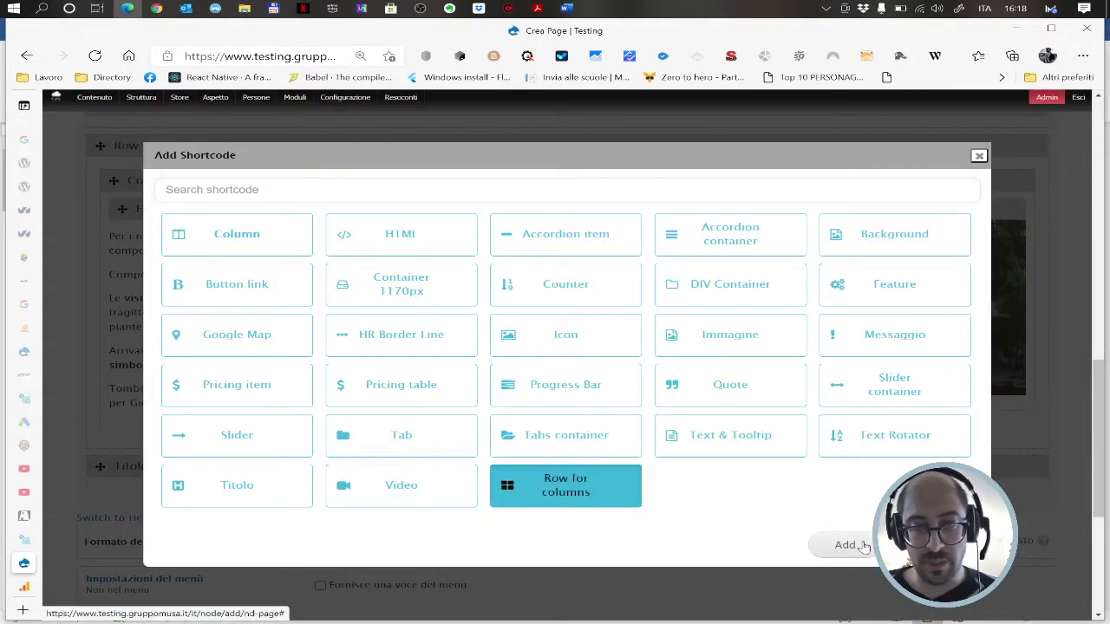
click(863, 546)
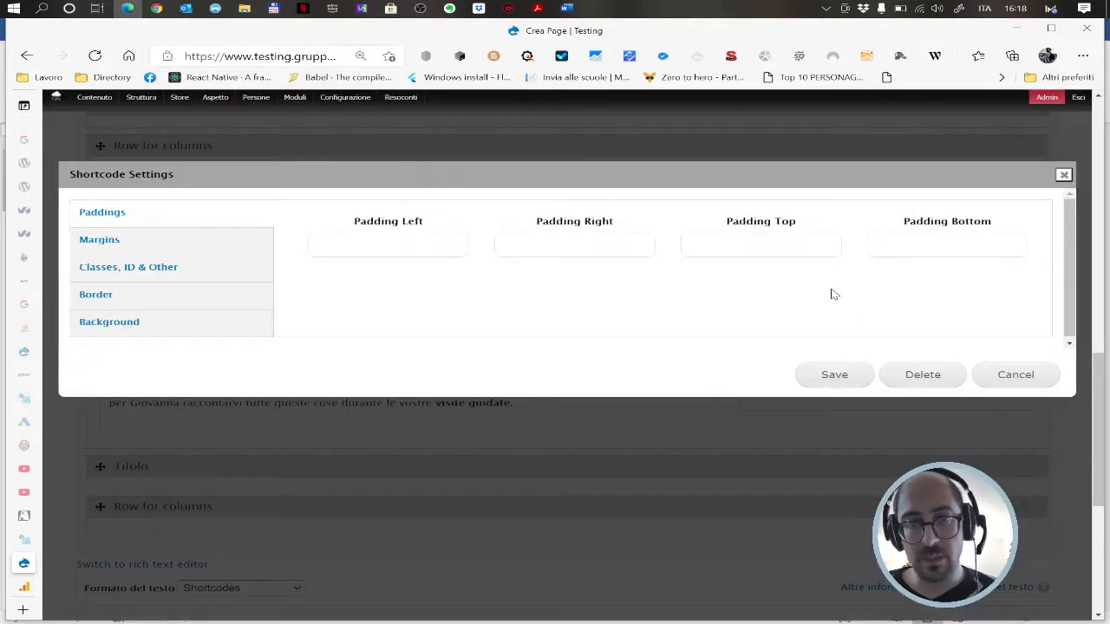
- Set the new row's left and right padding to 15 and save it
click(388, 244)
text(15)
click(574, 245)
text(15)
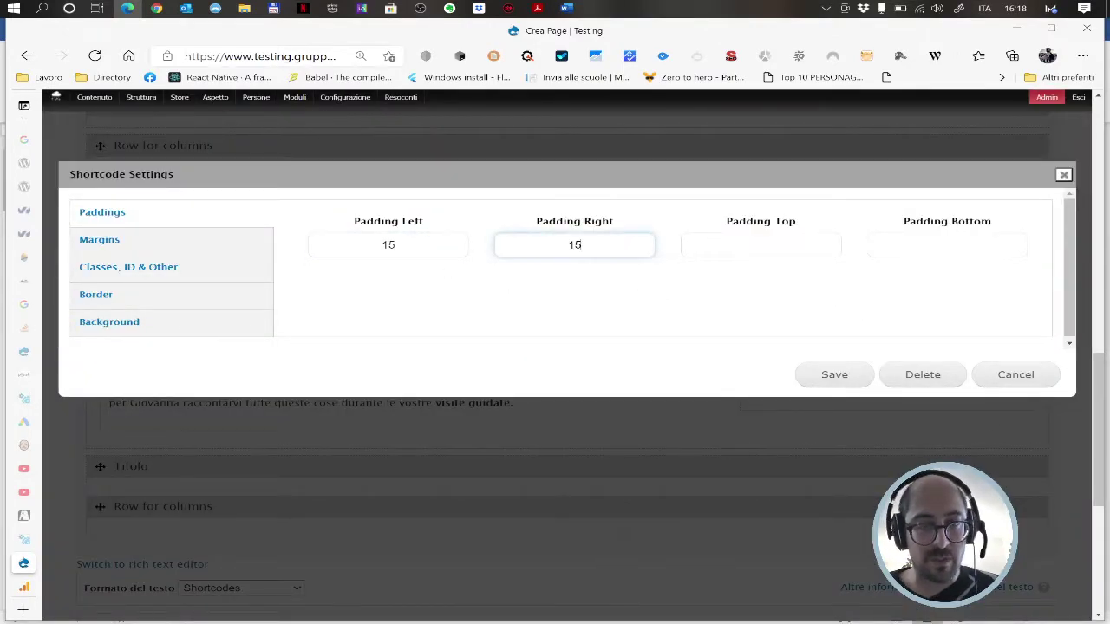
click(830, 375)
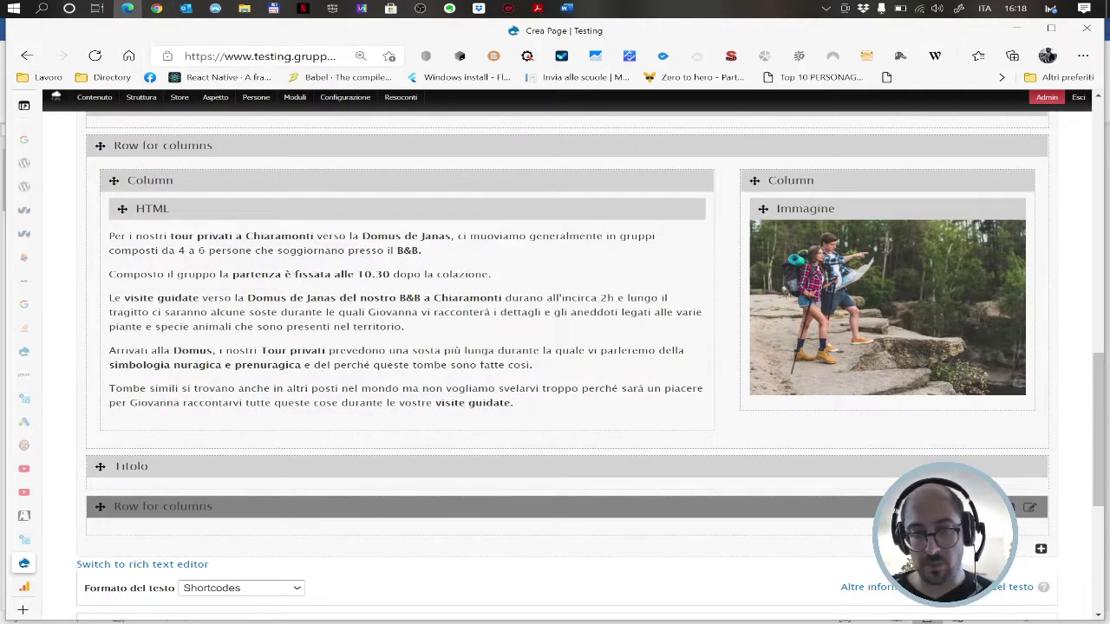
- Add a column inside the new row, set its phone width to 12, and save it
click(1011, 507)
click(236, 234)
click(841, 294)
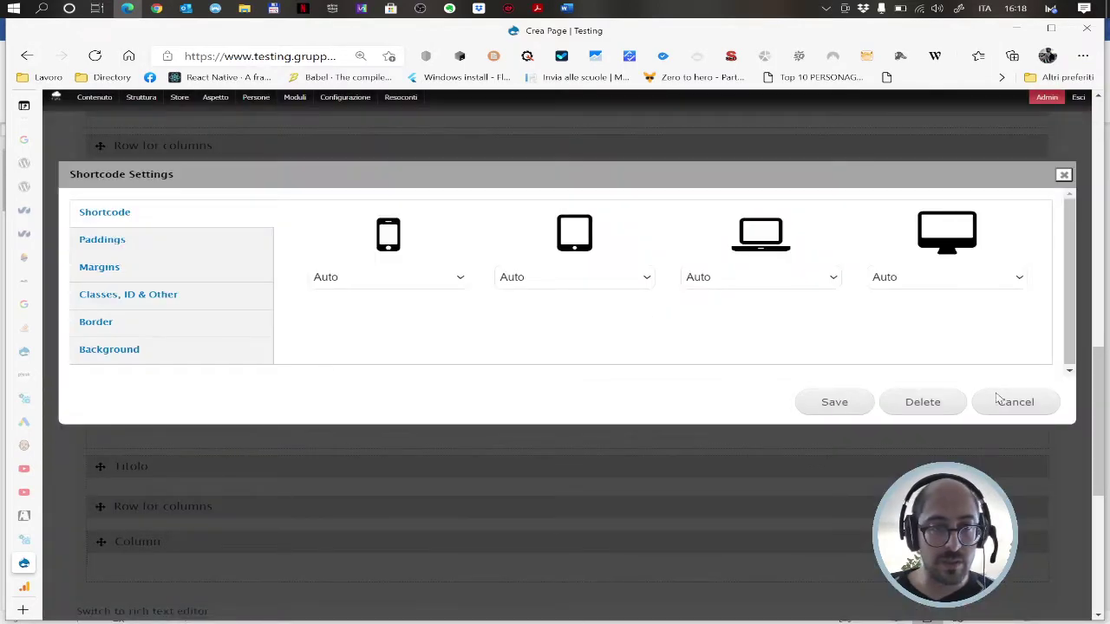
click(442, 279)
click(372, 448)
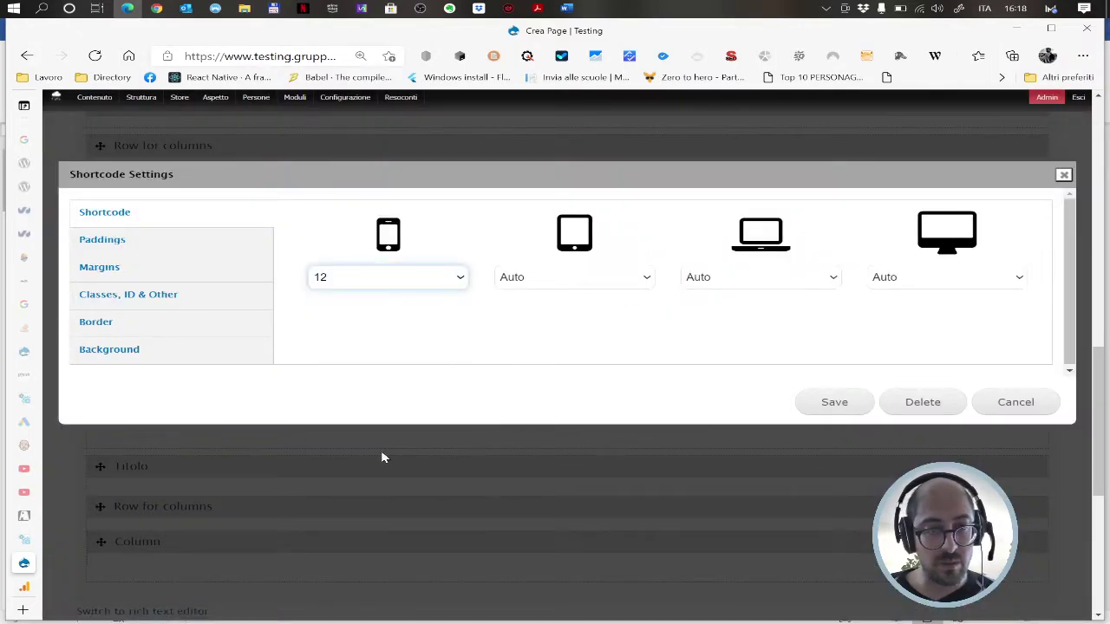
click(836, 402)
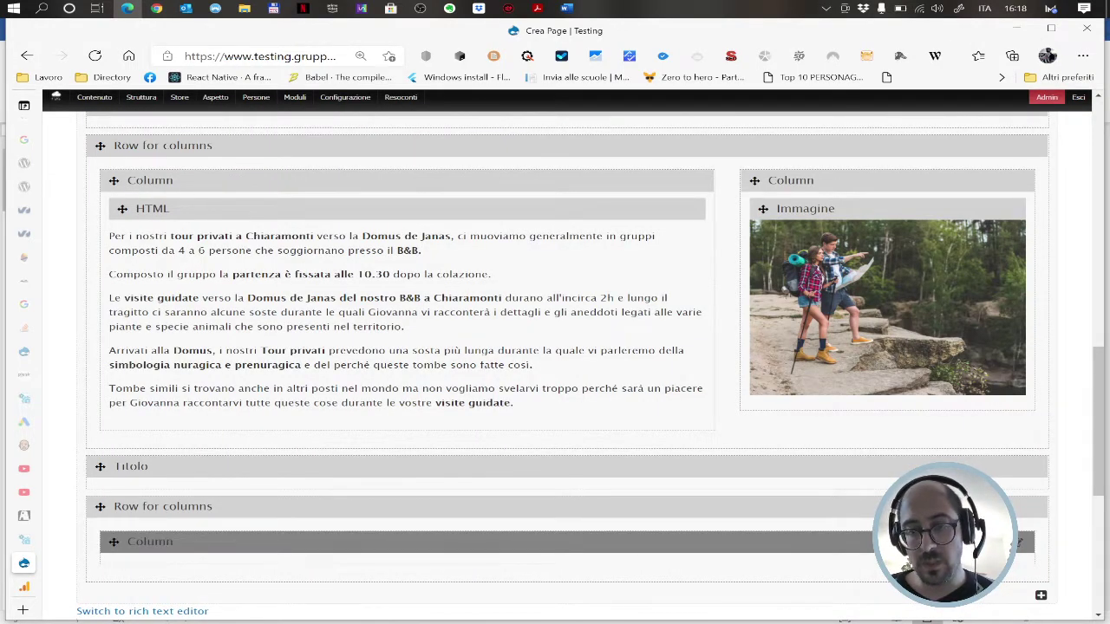
- Add an HTML shortcode inside the new full-width column
click(1021, 542)
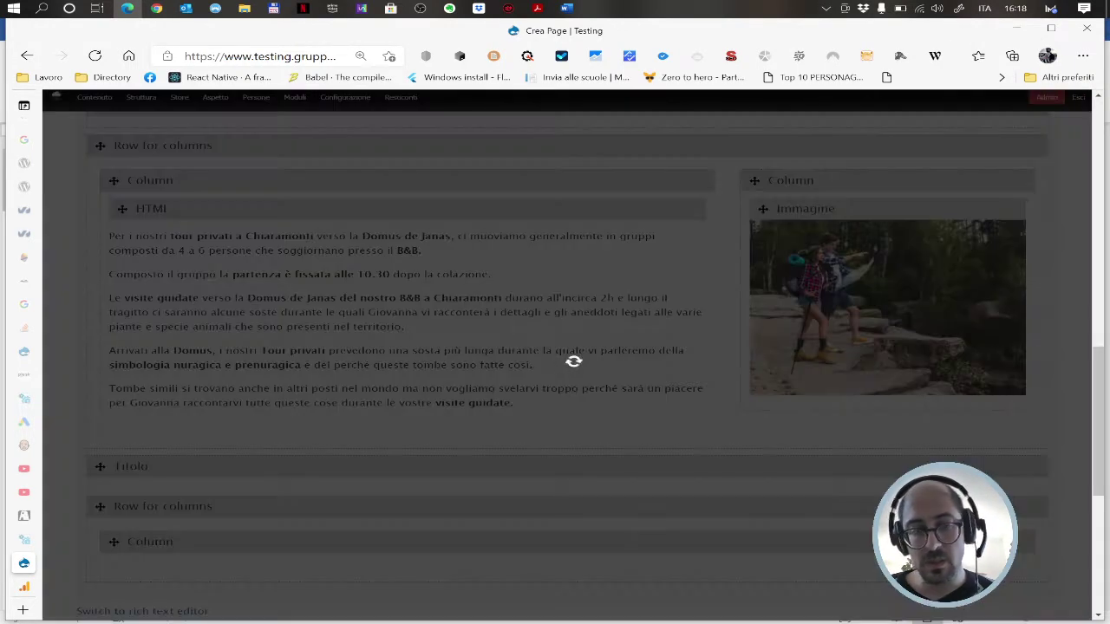
click(433, 234)
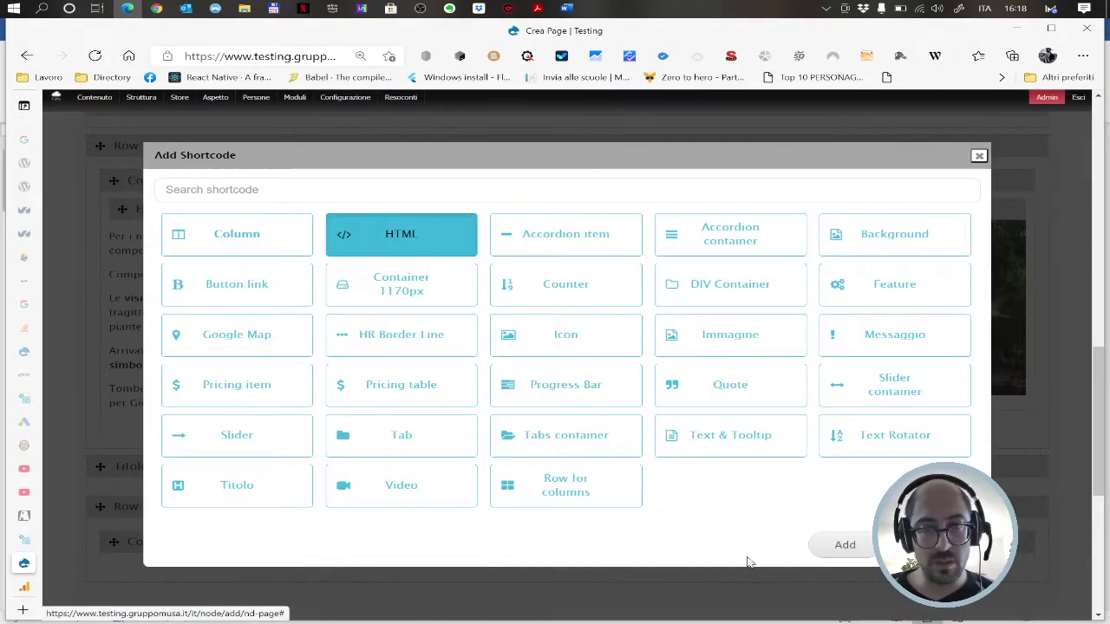
click(841, 544)
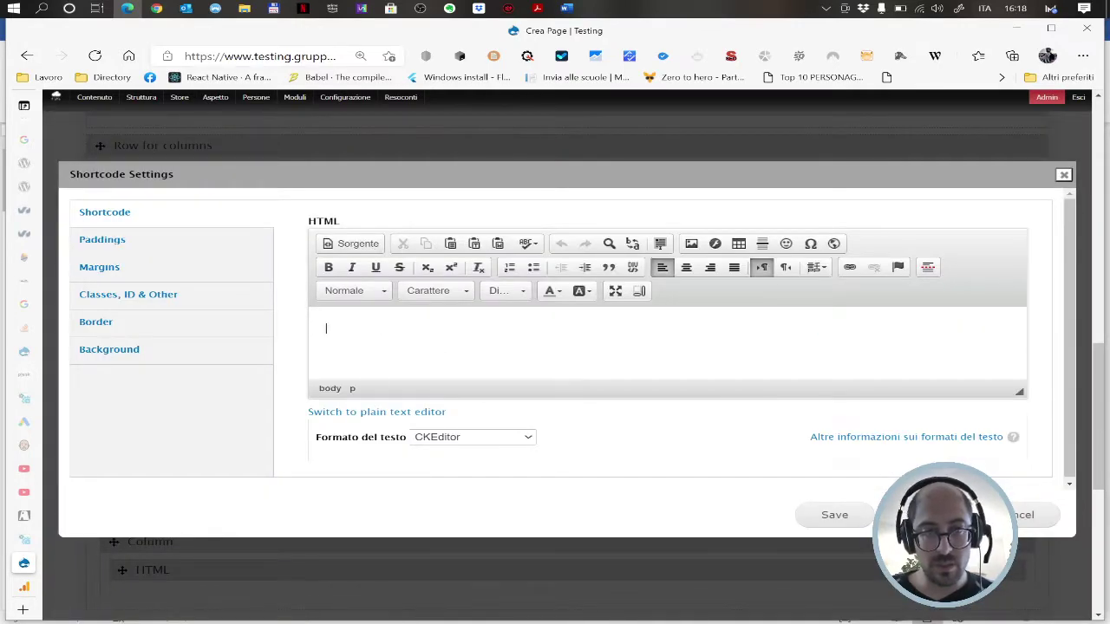
- Write the opening question "Siete pronti a scoprire le radici del nostro popolo?" in the HTML shortcode's text editor
text(Se)
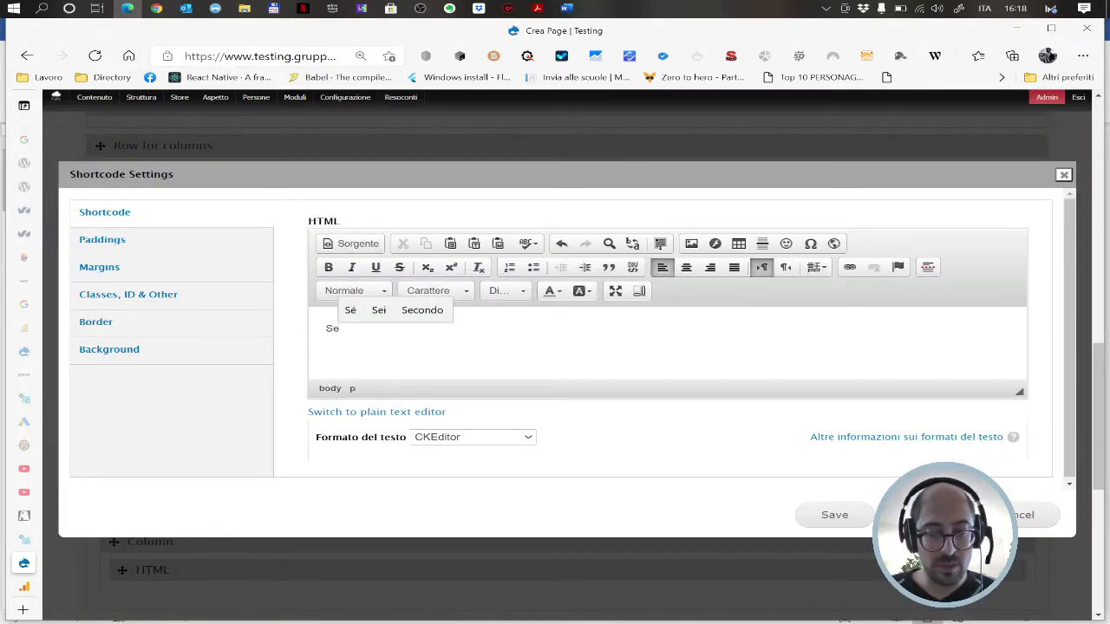
key(BackSpace)
text(iete pron)
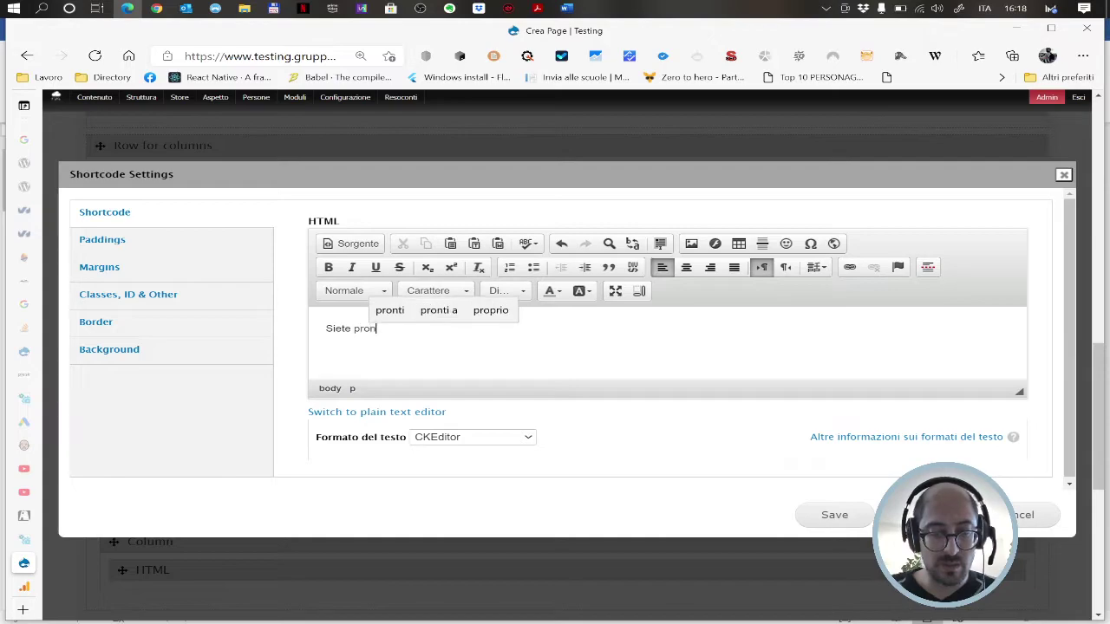
text(ti a scoprire )
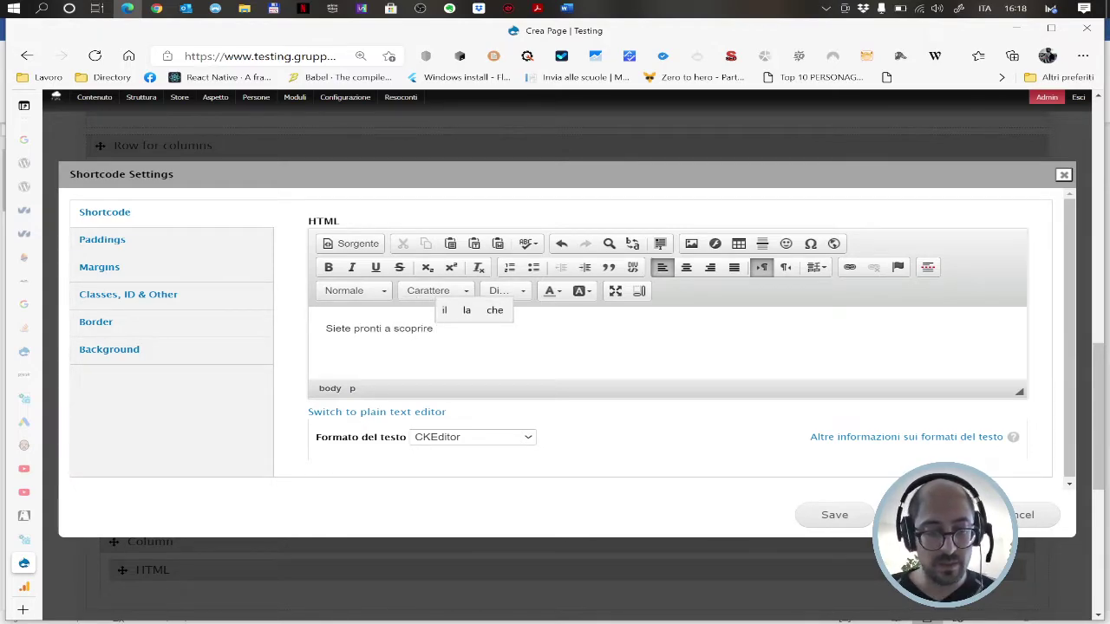
text(le radic)
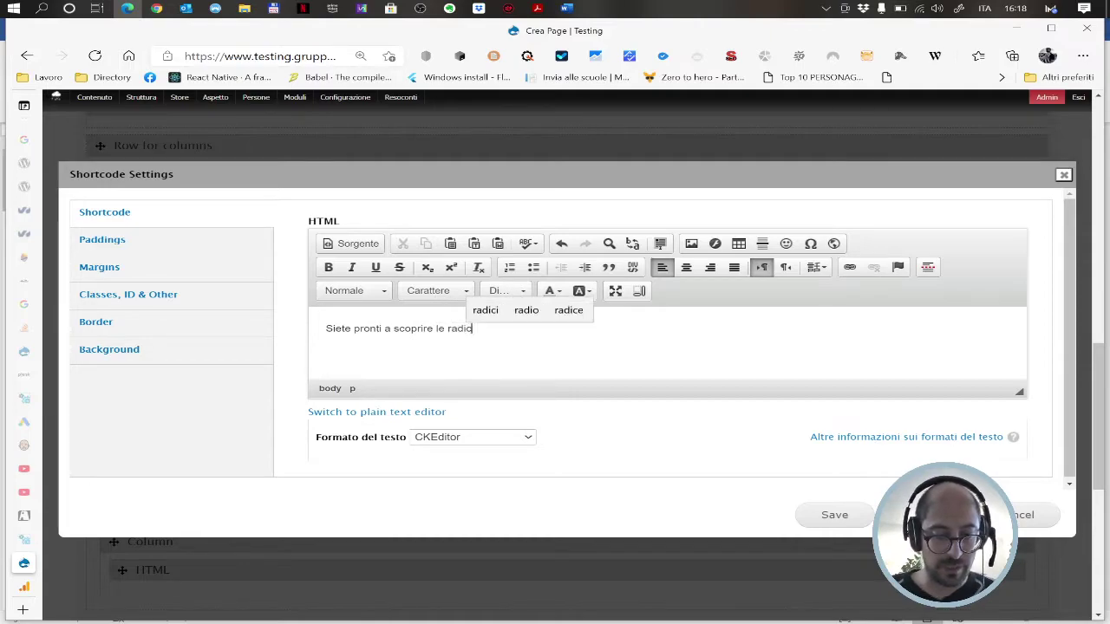
text(i del nostro)
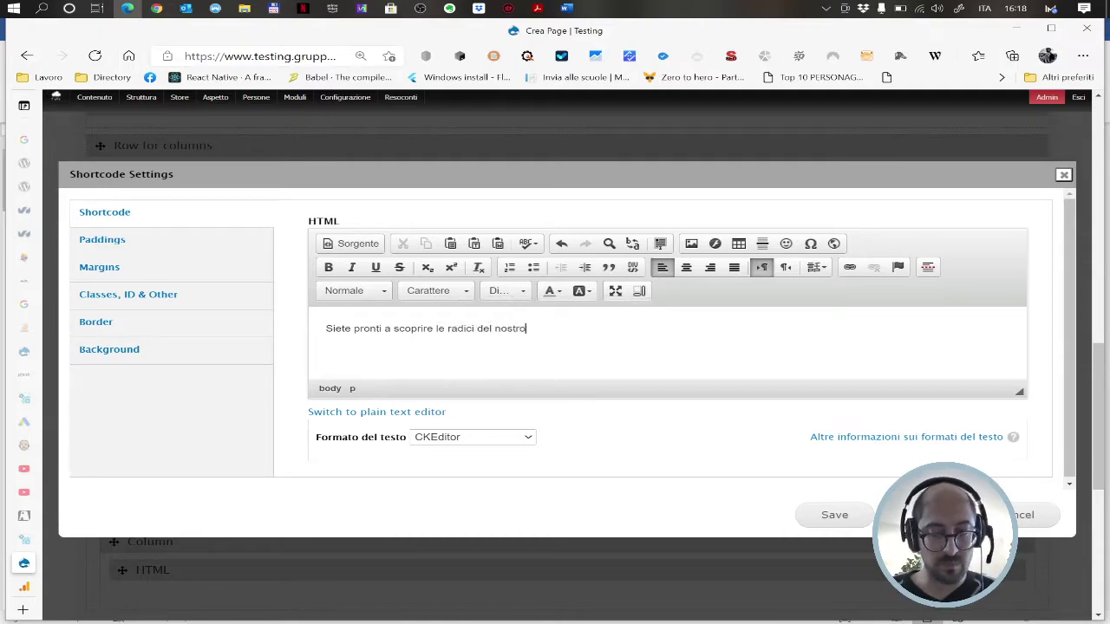
text( popolo?)
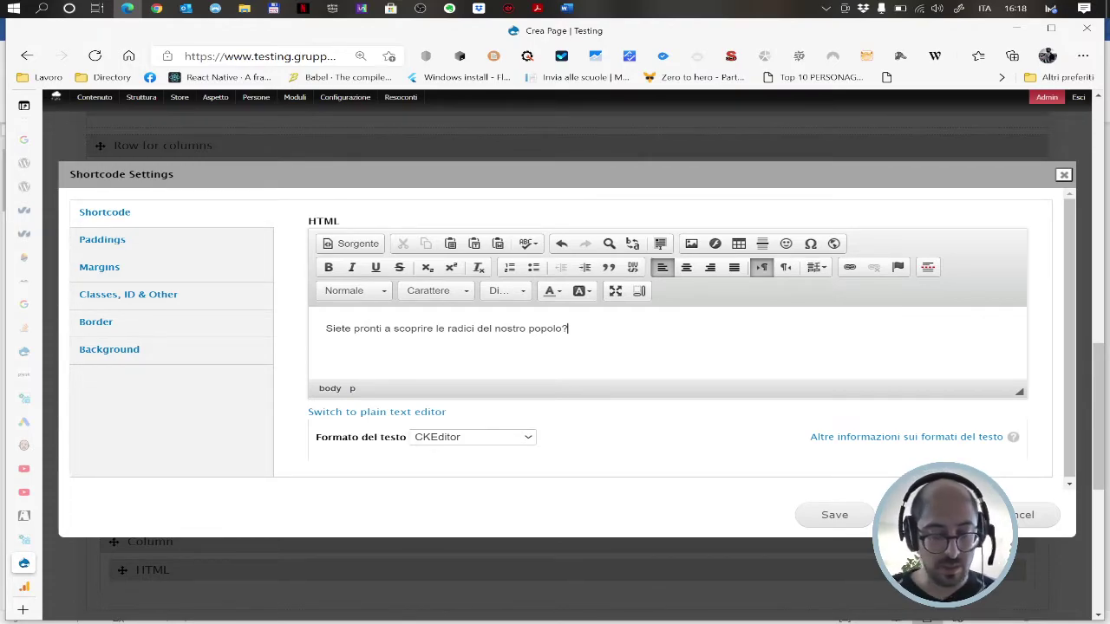
- Continue the first paragraph with "La nostra storia è antica ed affascinante, parla di grandi torri, di giganti e"
text(La nostra storia )
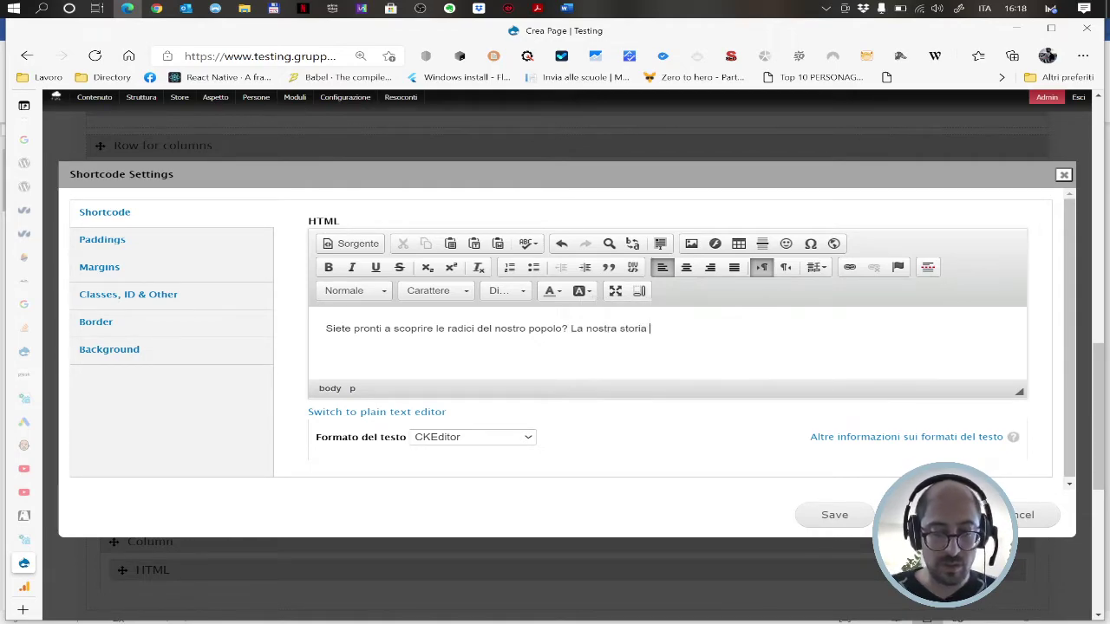
text(è antica e)
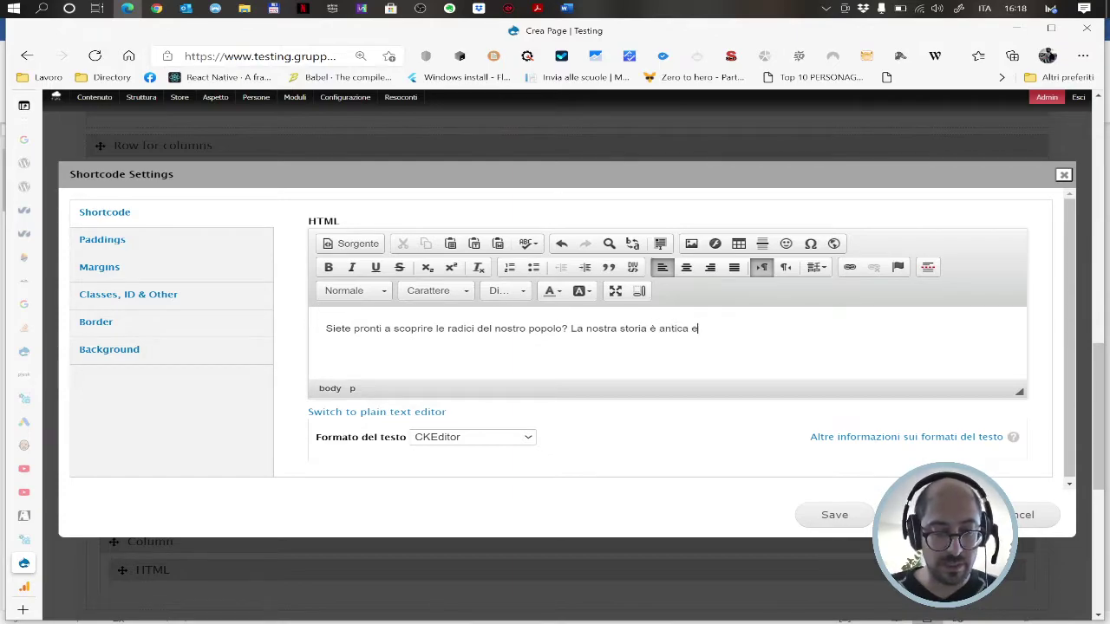
text(d affascinant)
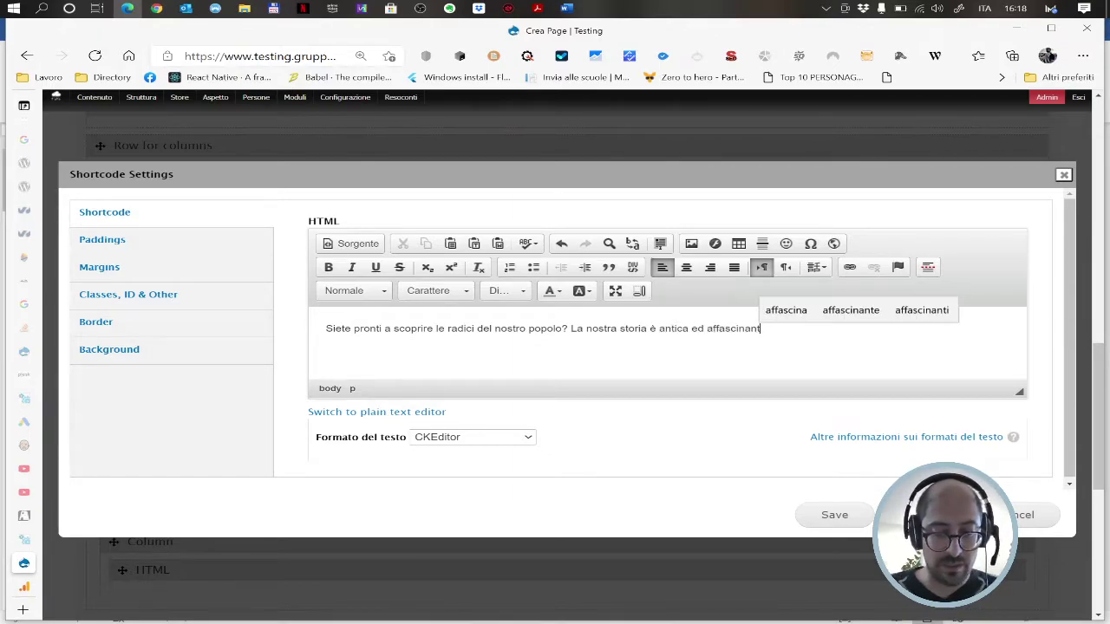
text(e, parla di )
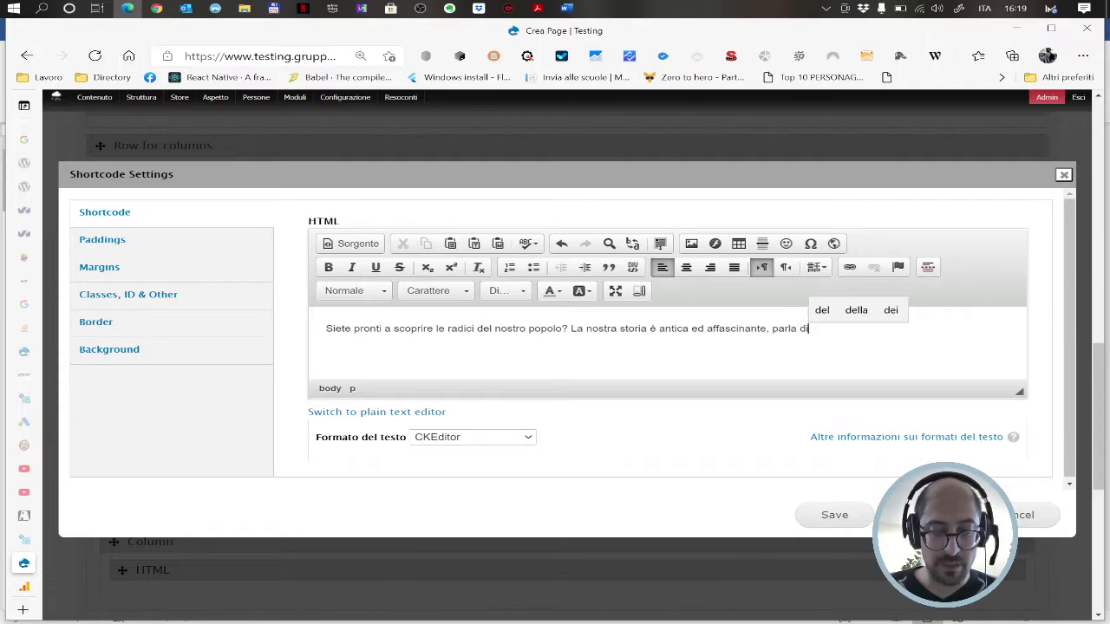
text(grandi torri, di giganti e)
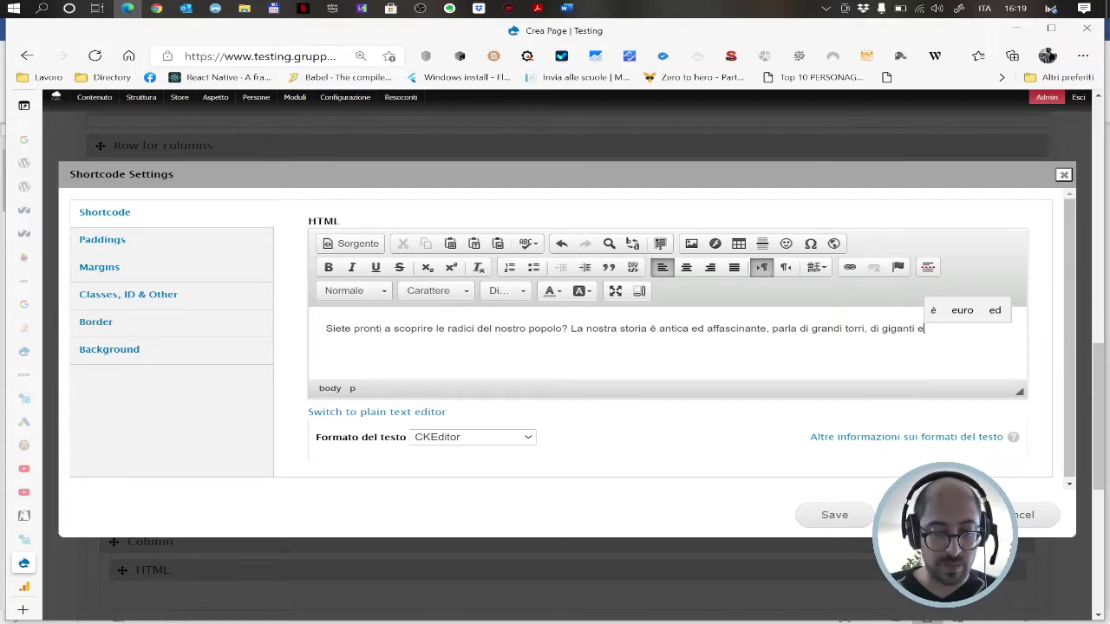
- Complete the first paragraph with "del culto per i defunti che semplicemente iniziavano una nuova vita."
text( del culto per i de)
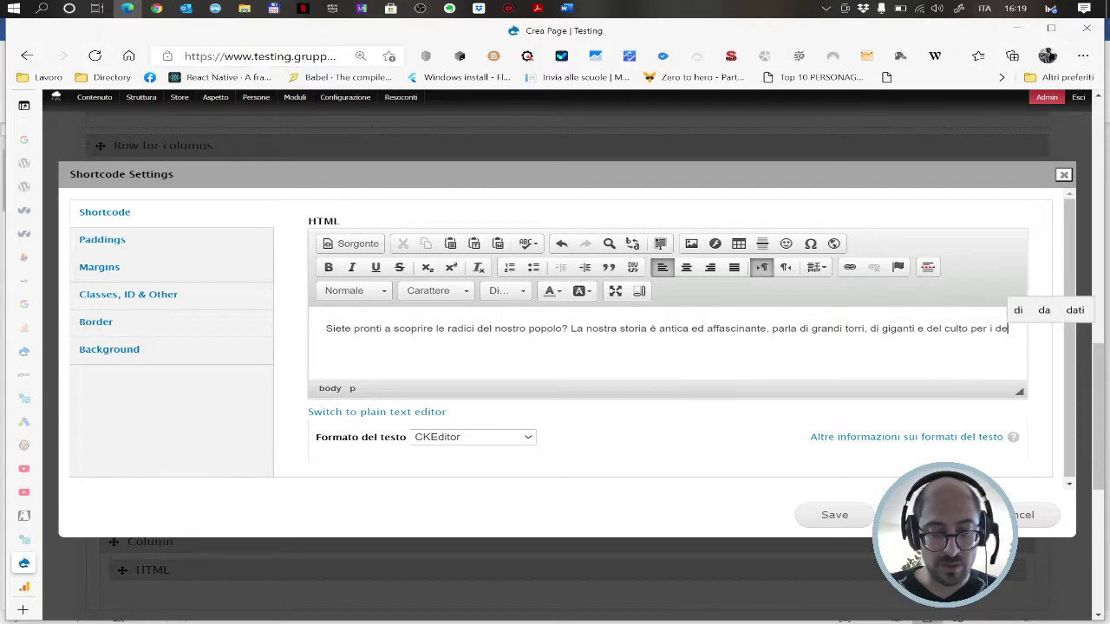
text(funti c)
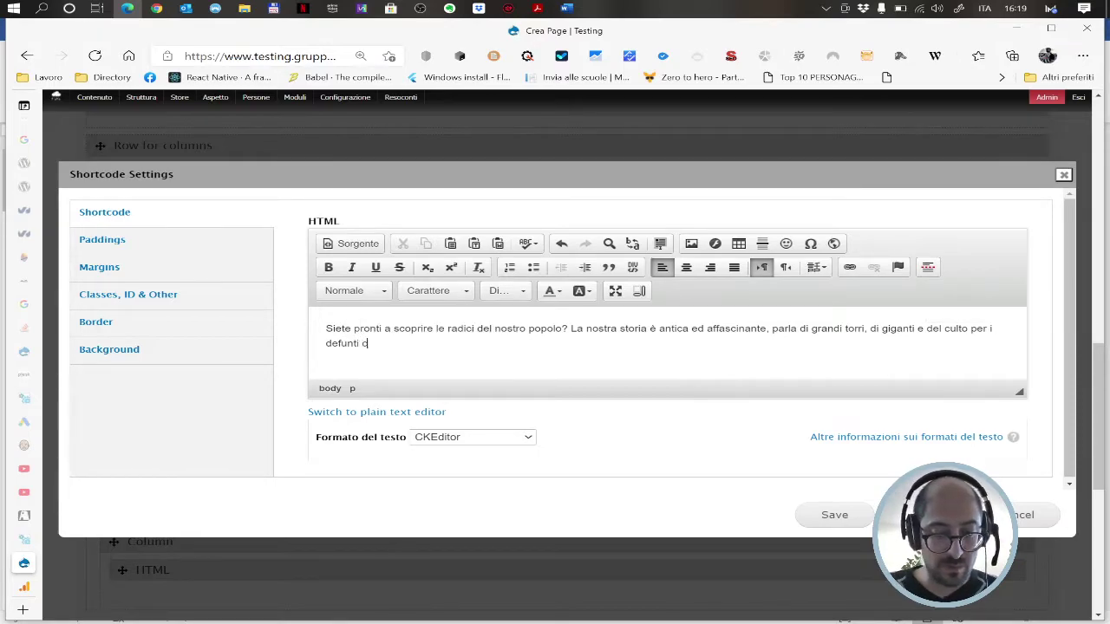
text(he sempli)
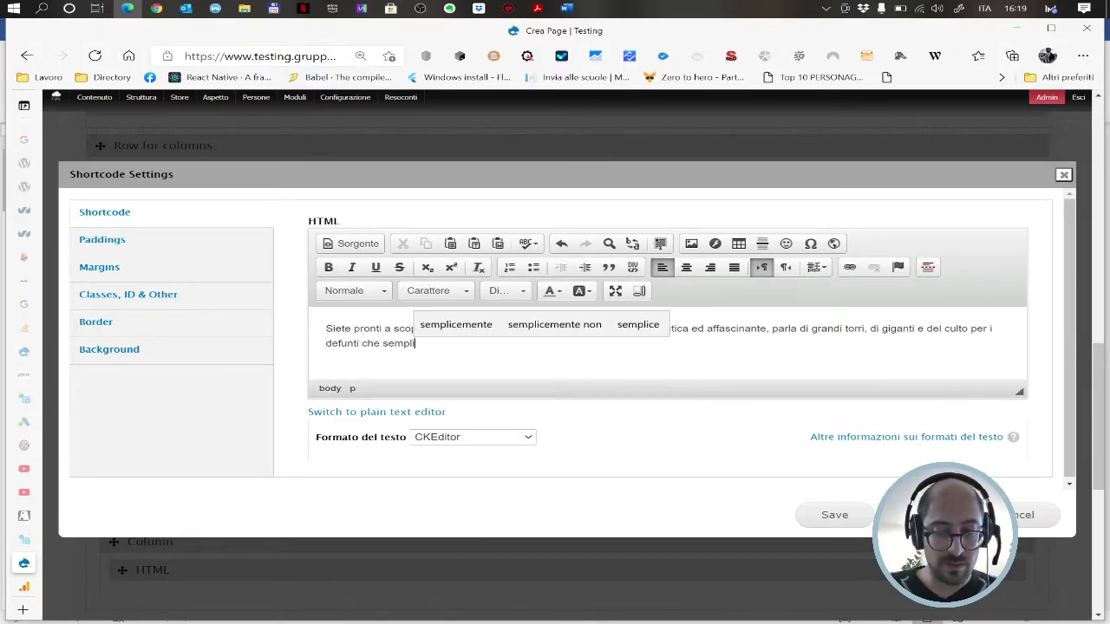
text(cemente inizi)
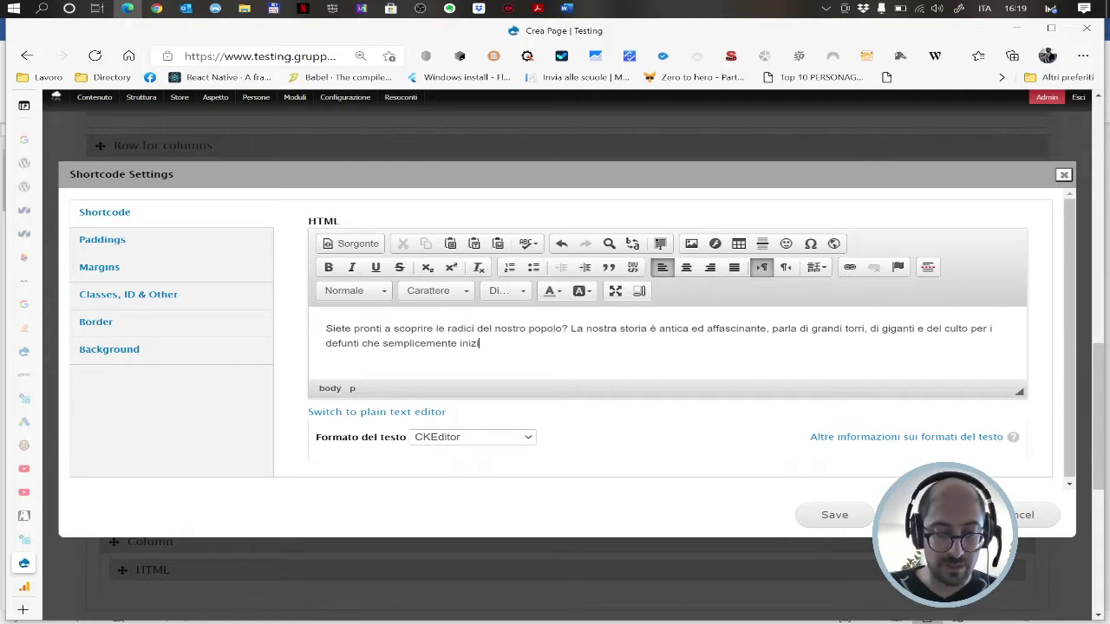
text(avano una n)
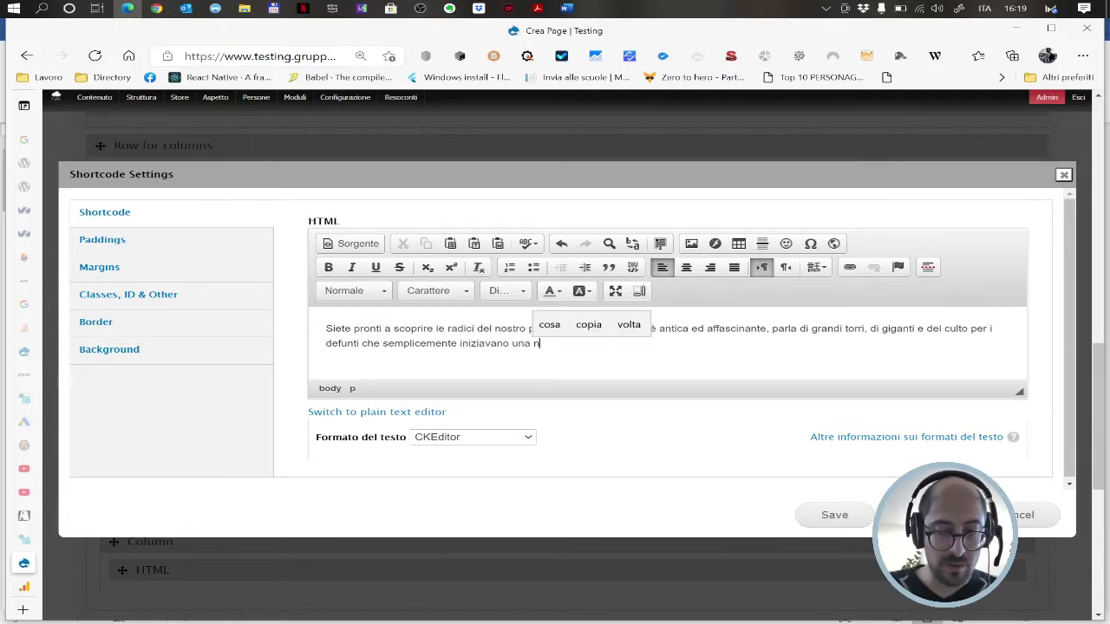
text(uova vita.)
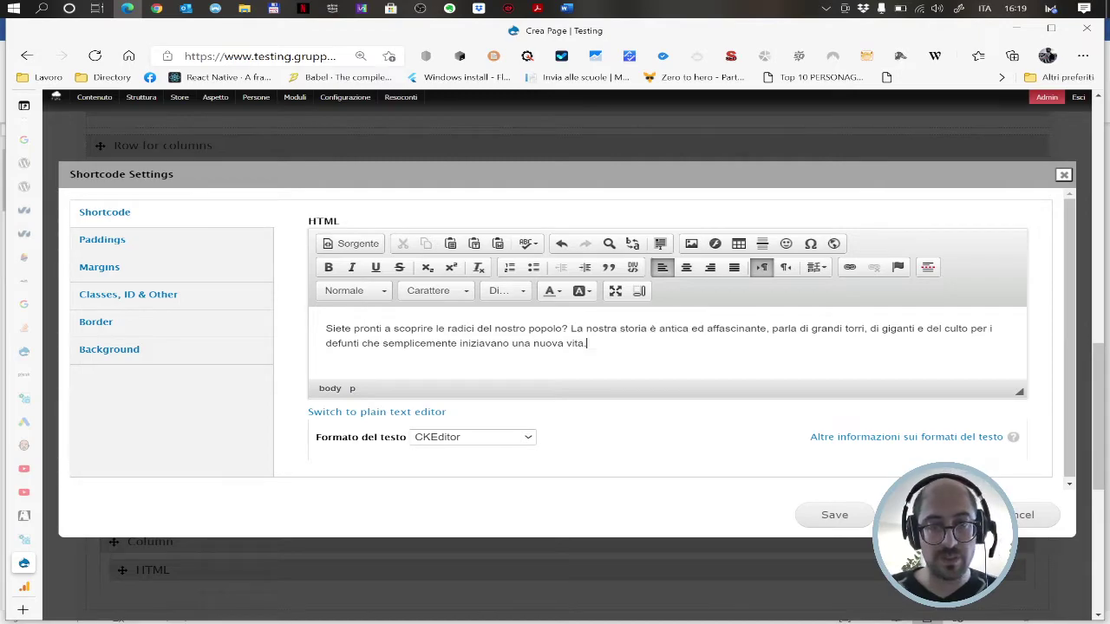
- Start a second paragraph with "Se vuoi scoprire tutto questo puoi chiamarci al numero", the contact phone number, and "e prenotare"
key(Return)
text(Se vu)
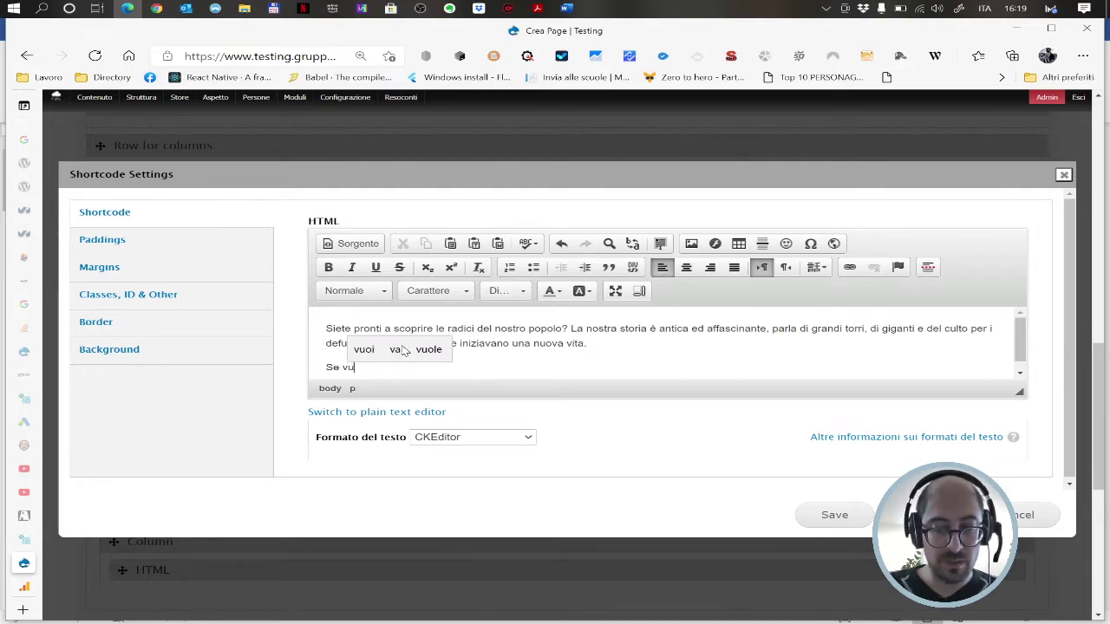
text(oi scoprire tutto questo )
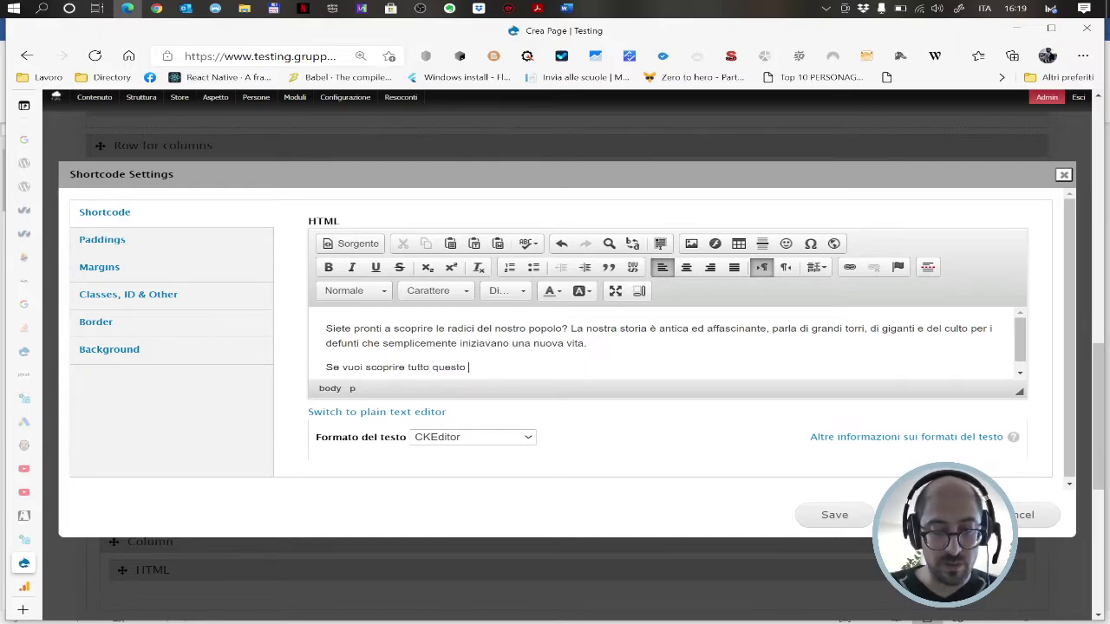
text(puoi chiama)
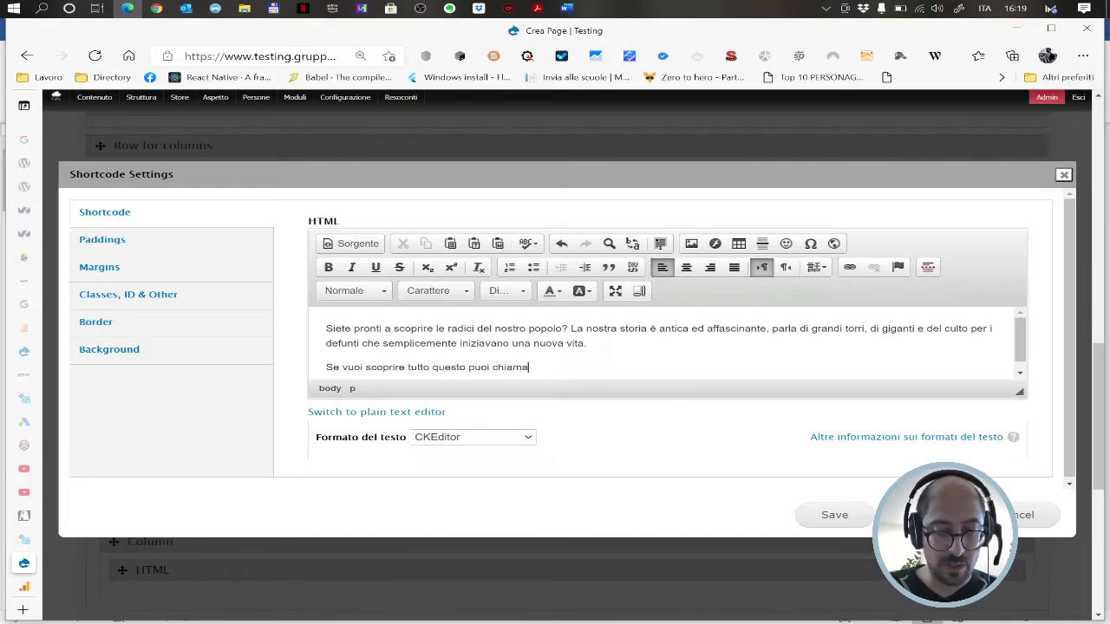
text(rci al numer)
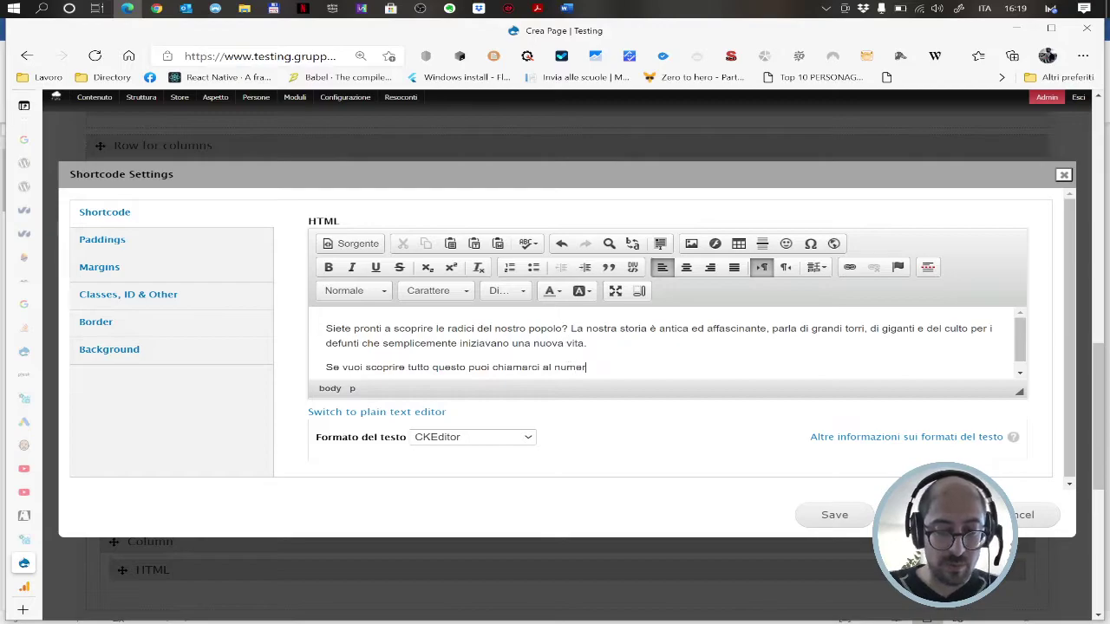
text(o 0789 000)
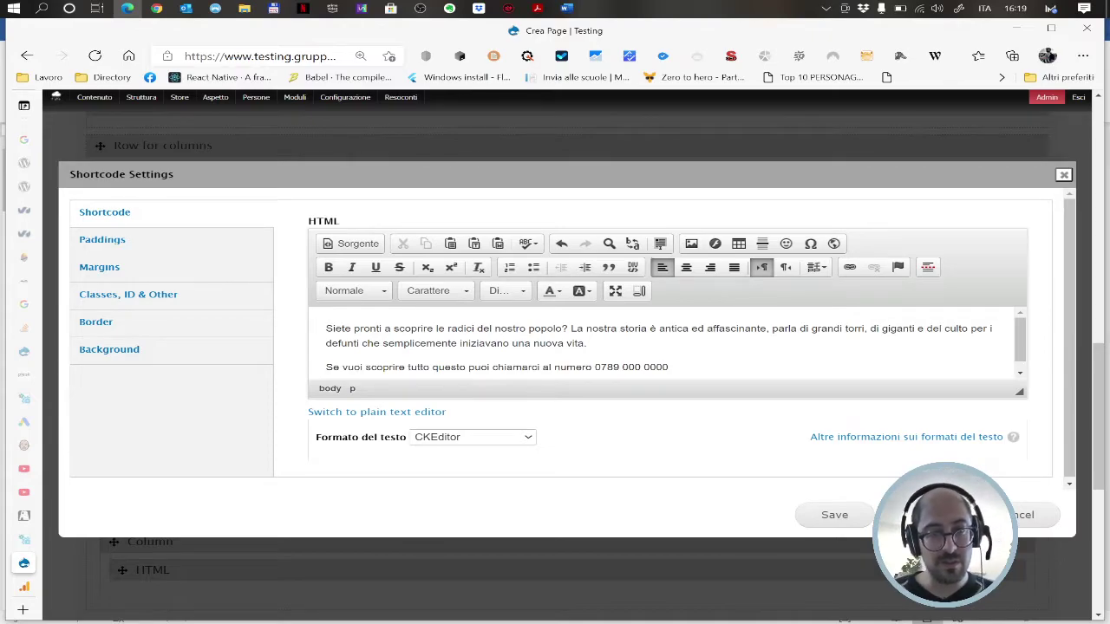
text(0000 e prenotare)
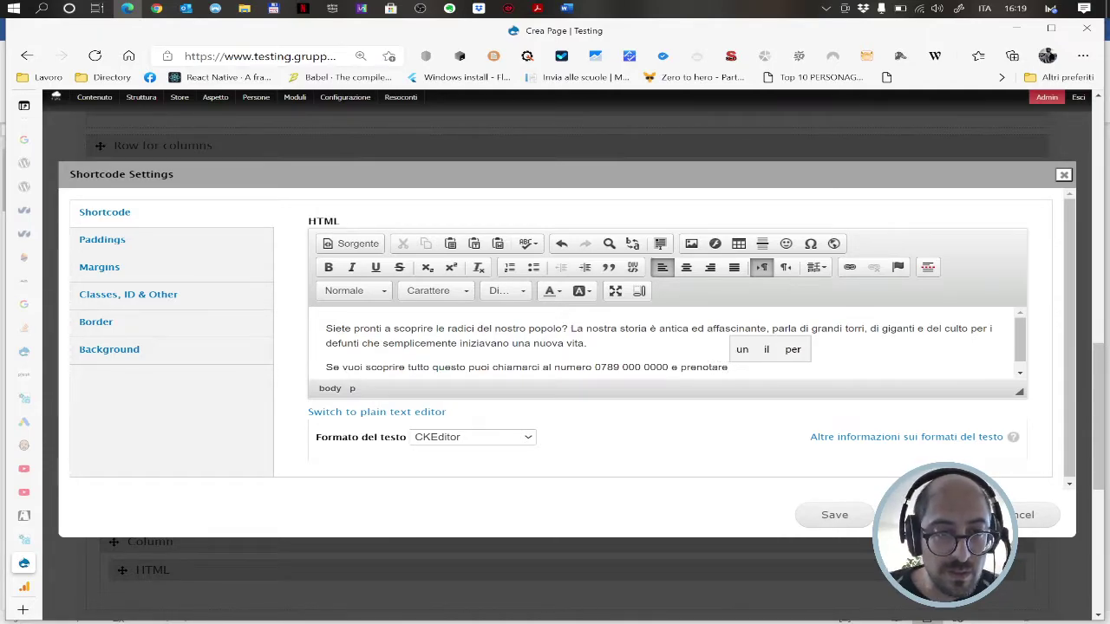
- In the second paragraph, replace "vuoi" with "volete" and "puoi" with "potete"
click(354, 328)
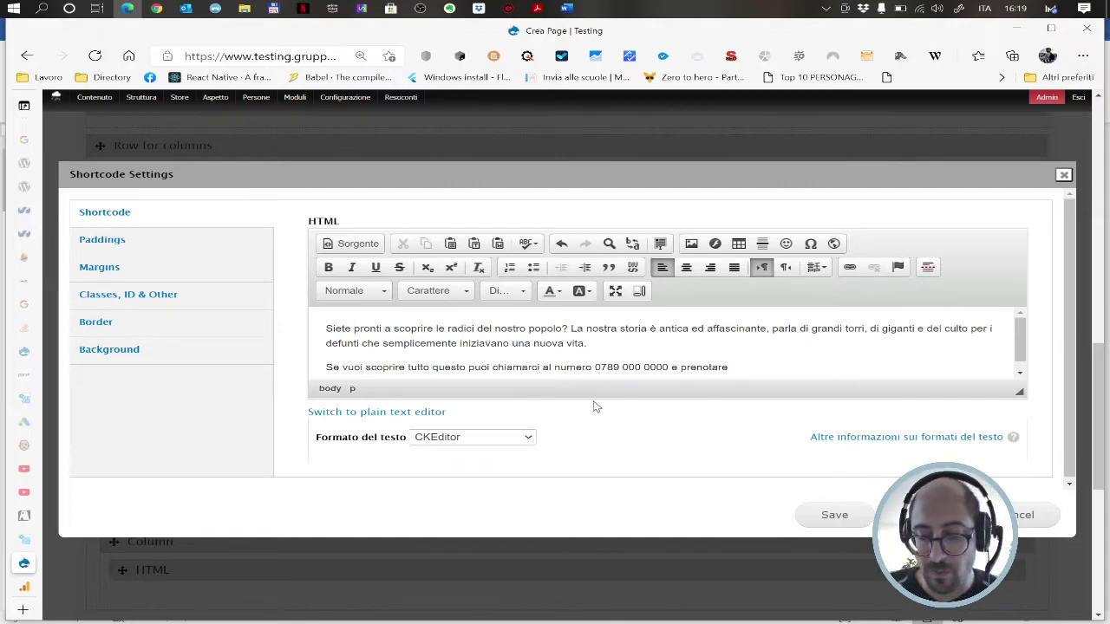
key(BackSpace)
key(BackSpace)
key(BackSpace)
key(BackSpace)
text(volete)
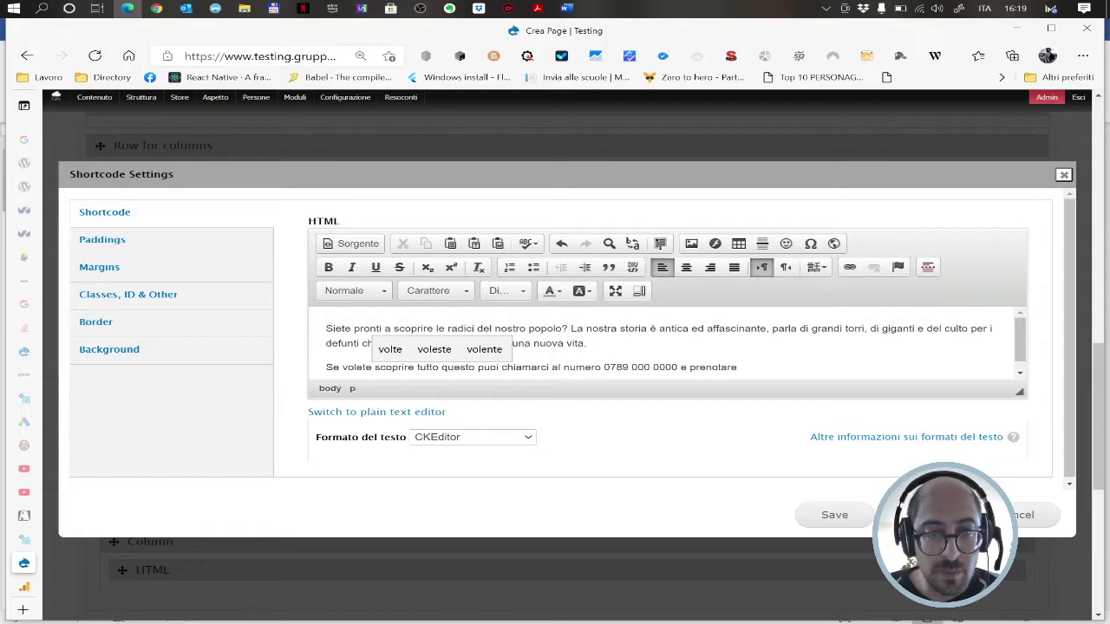
drag(500, 367, 507, 367)
key(BackSpace)
key(BackSpace)
key(BackSpace)
key(BackSpace)
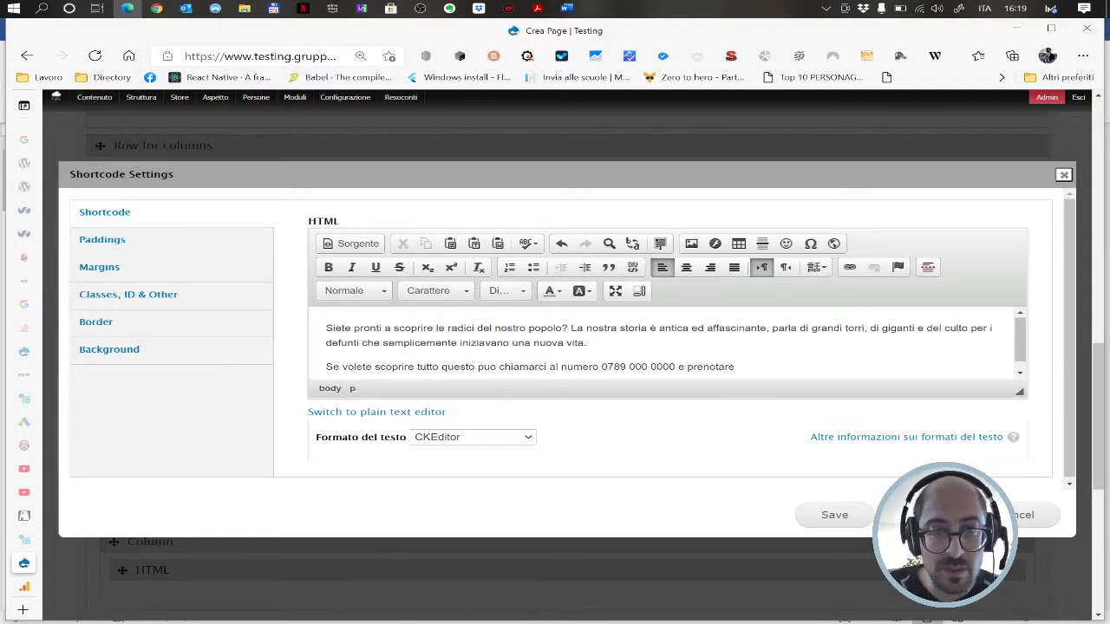
text(potete)
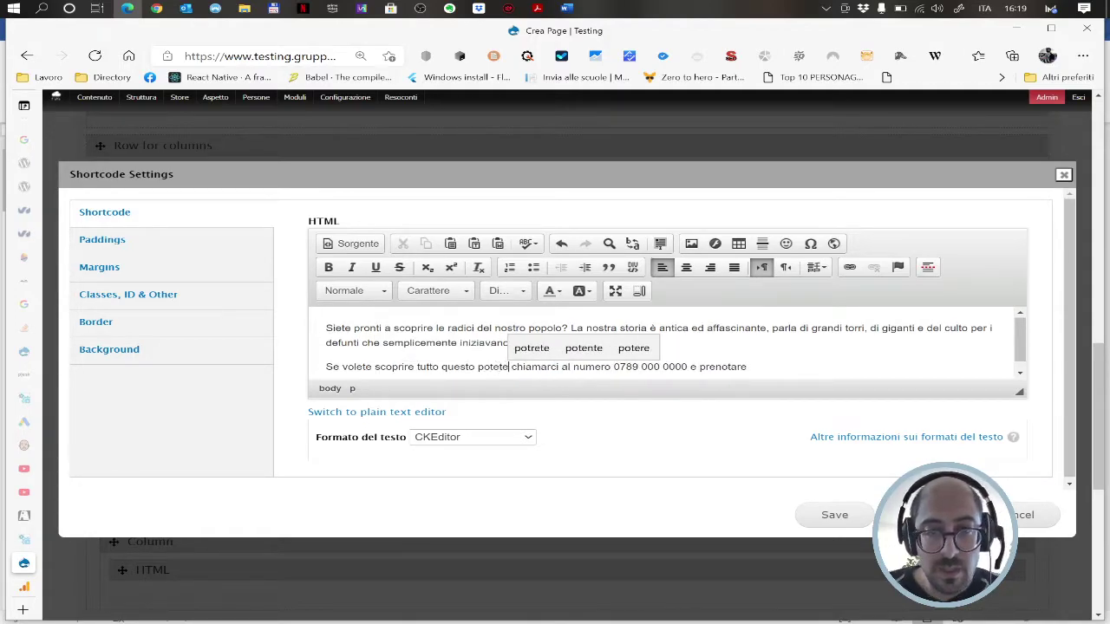
- Finish the second paragraph with "i vostri toru privati insieme alla nostra" and the guide's first name, and add the closing paragraph "Vi aspettiamo!"
click(749, 367)
text(i vostri toru )
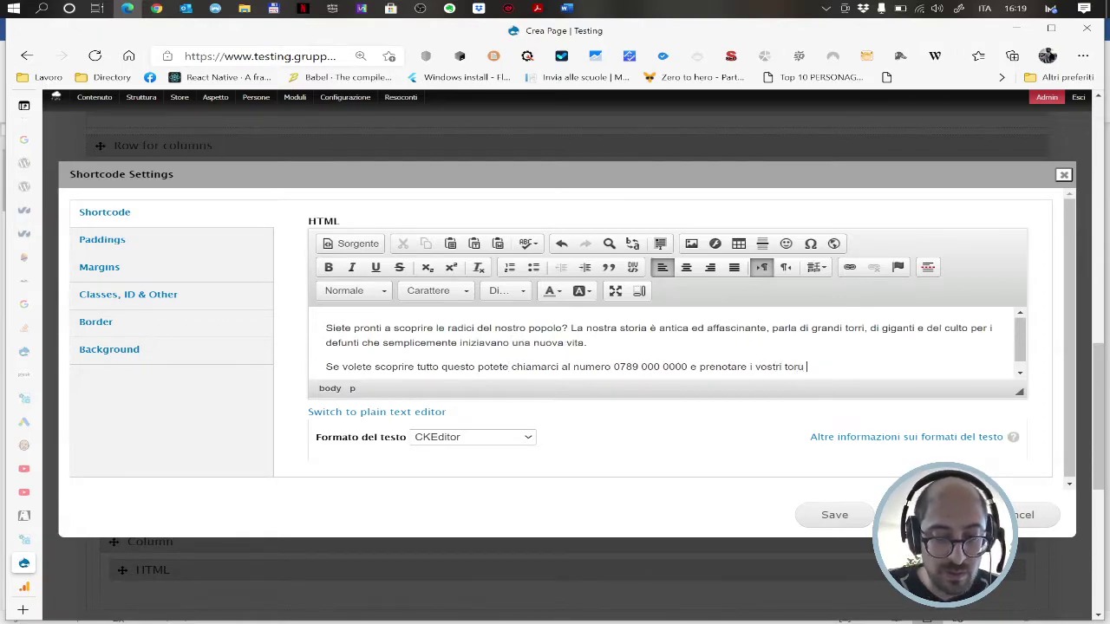
text(privati )
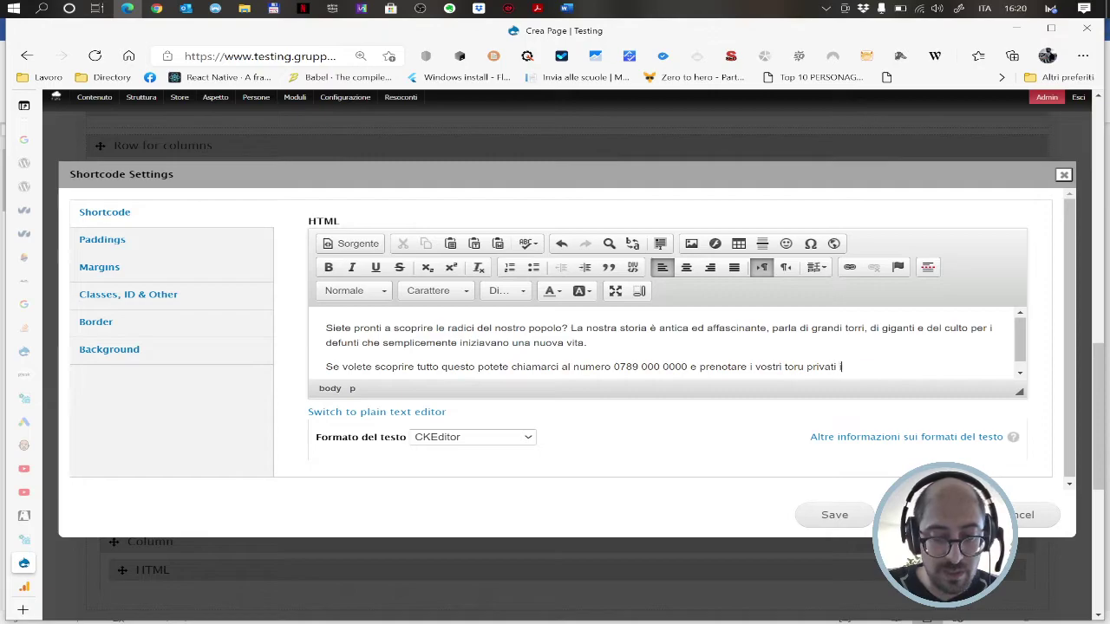
text(insieme all)
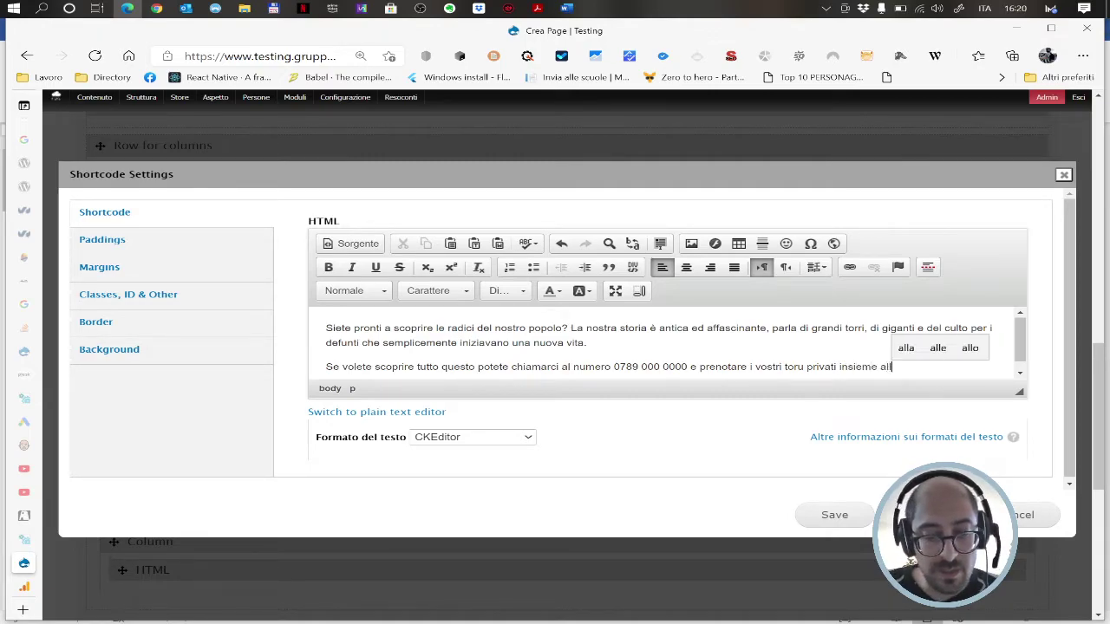
text(a nostra Giov)
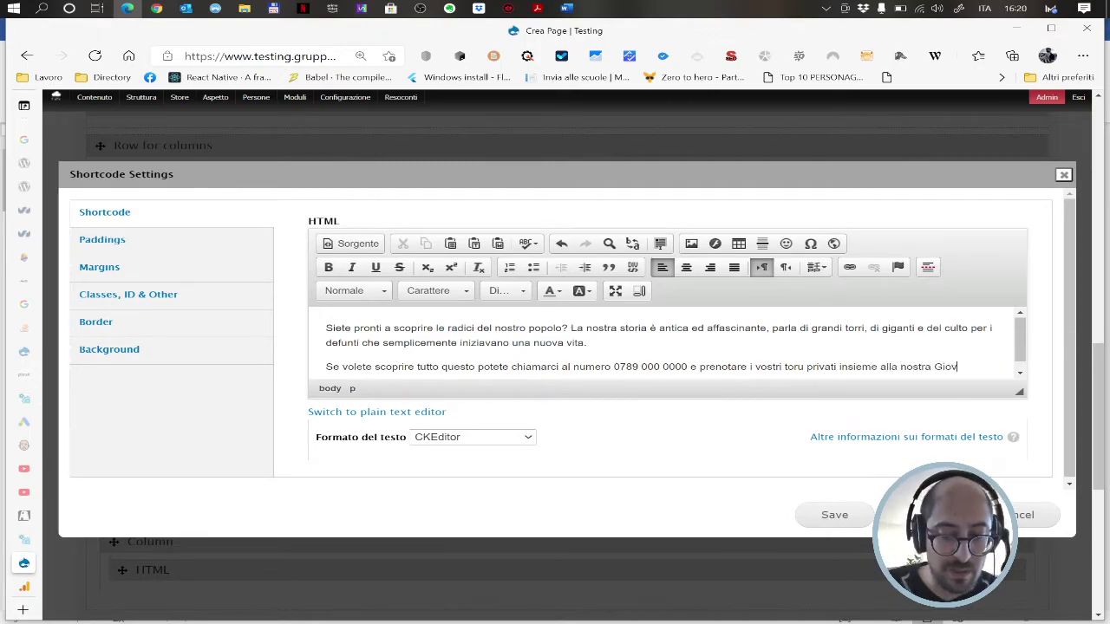
text(anna.)
key(Return)
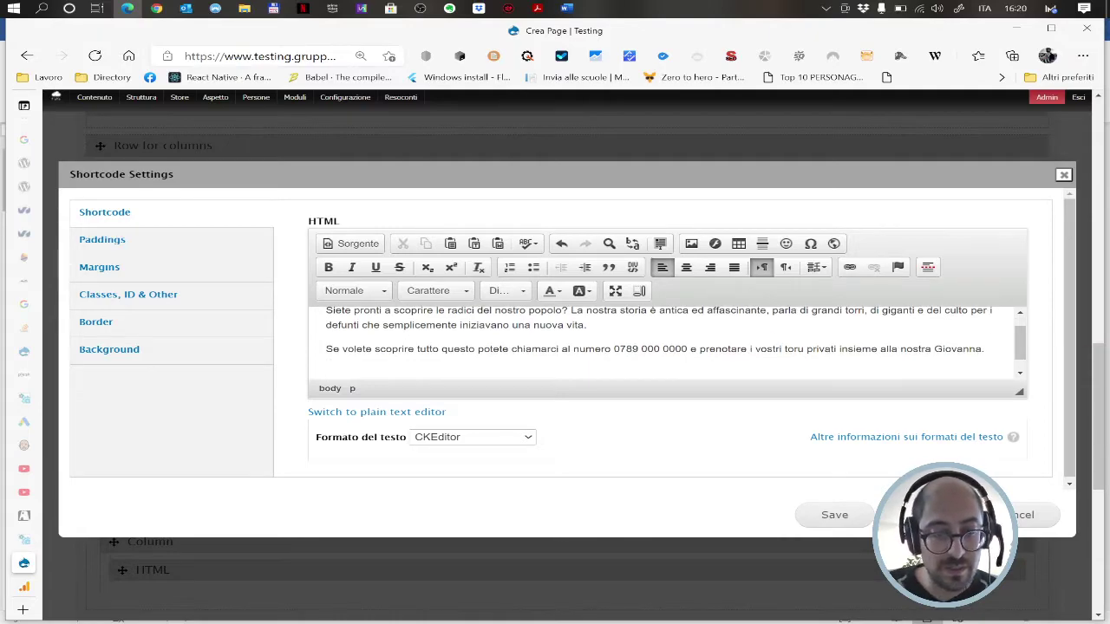
text(Vi aspettiamo!)
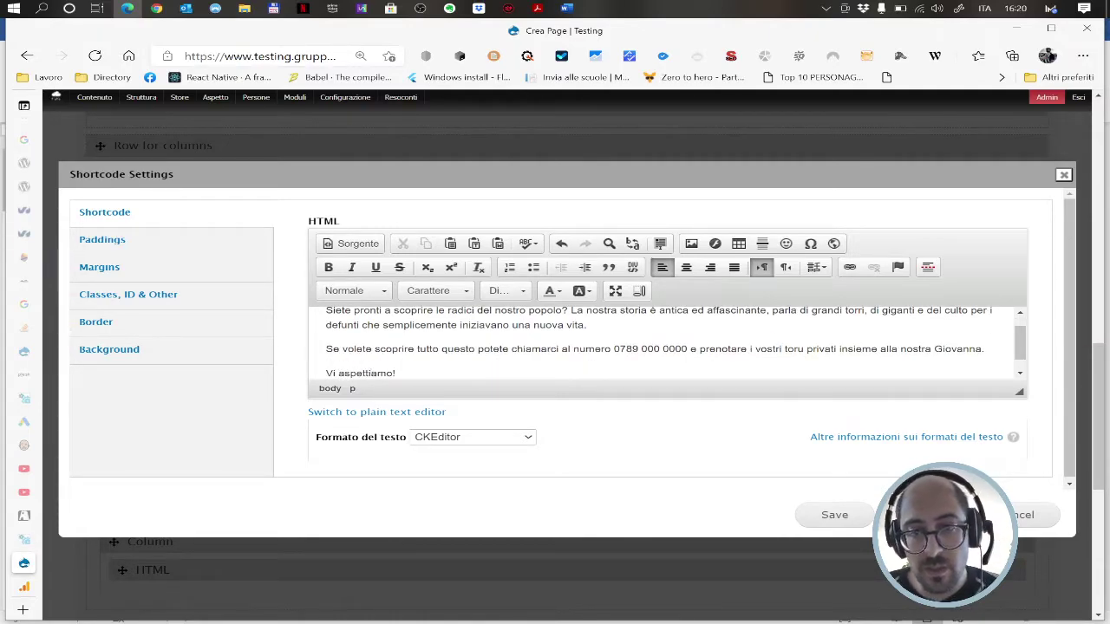
- Correct the misspelled "toru" to "tour" in the second paragraph and make "tour privati" bold
click(794, 348)
text(u)
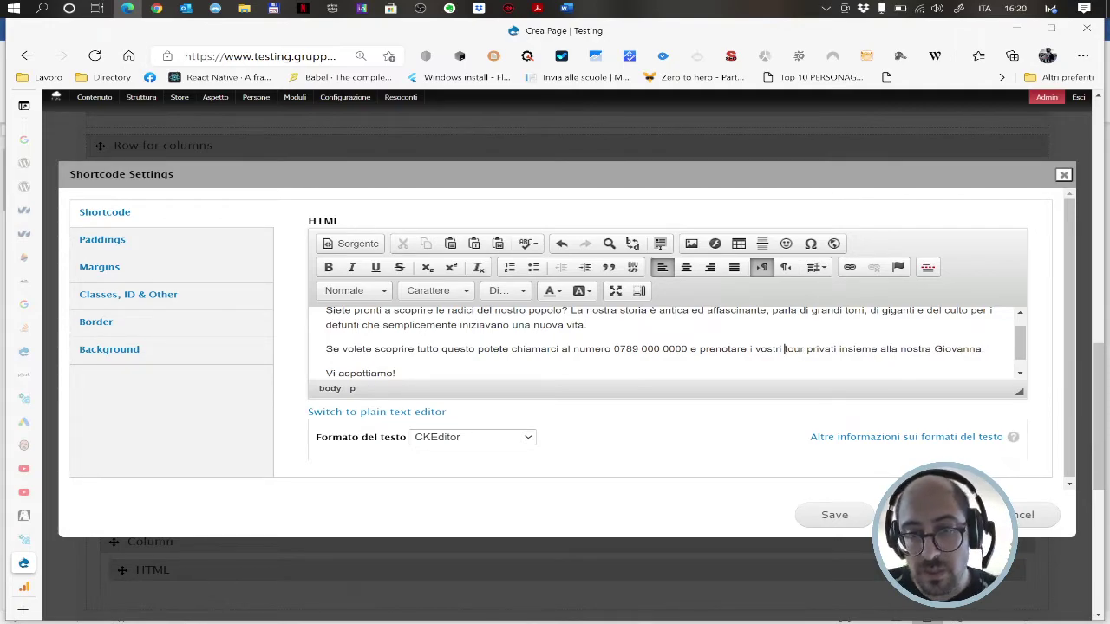
drag(783, 349, 839, 349)
key(ctrl+b)
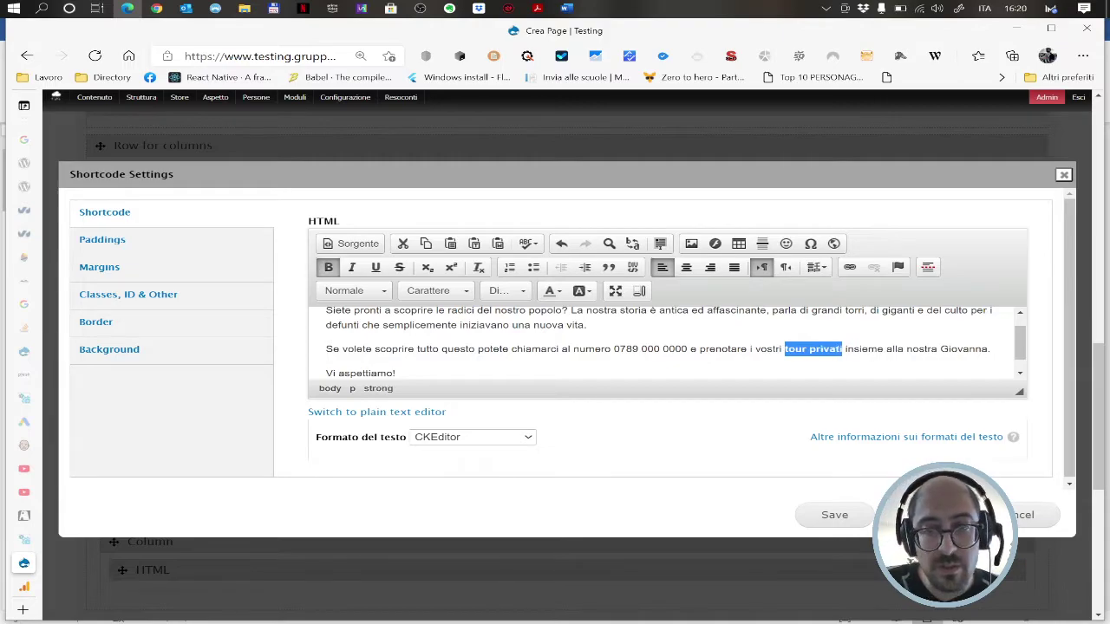
- Make "potete chiamarci al numero" and the phone number after it bold in the second paragraph, and save the HTML element
scroll(676, 344, up, 1)
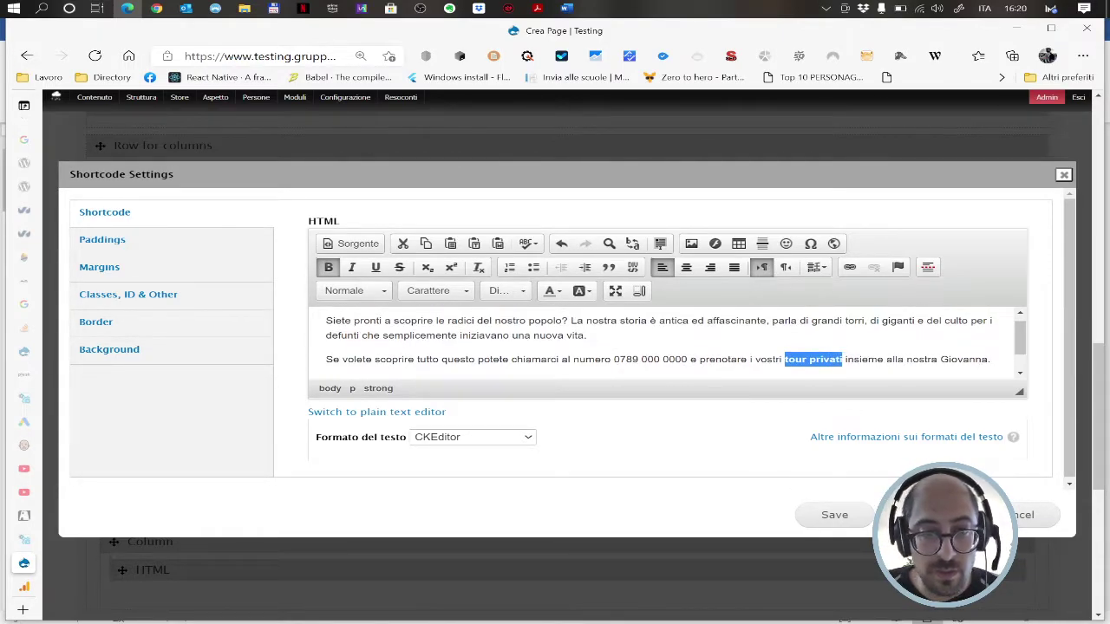
drag(511, 359, 687, 359)
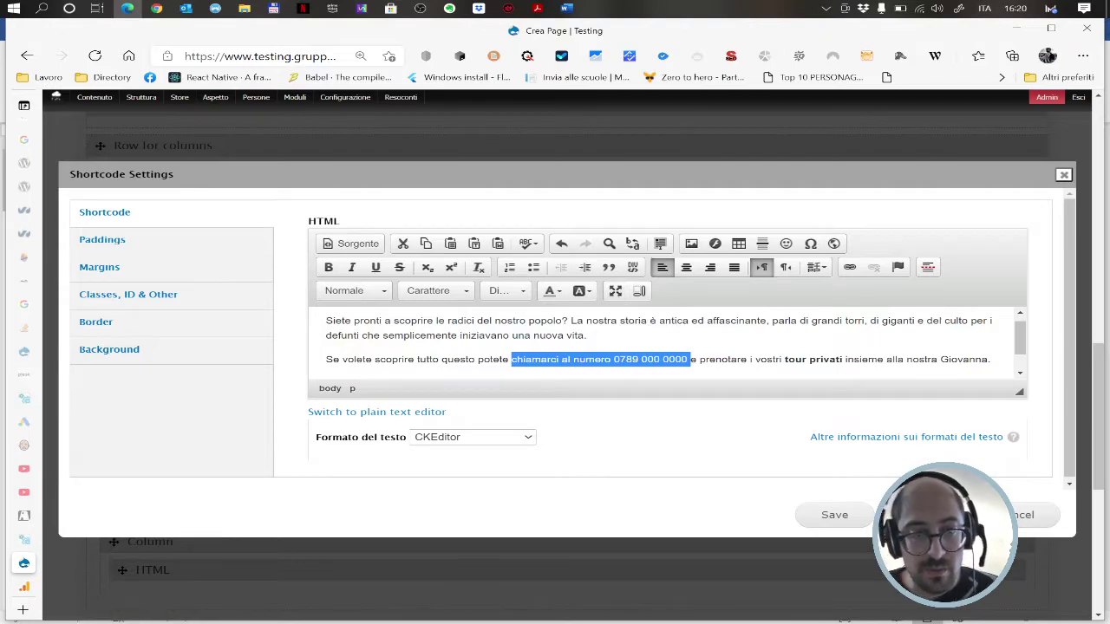
drag(477, 359, 689, 359)
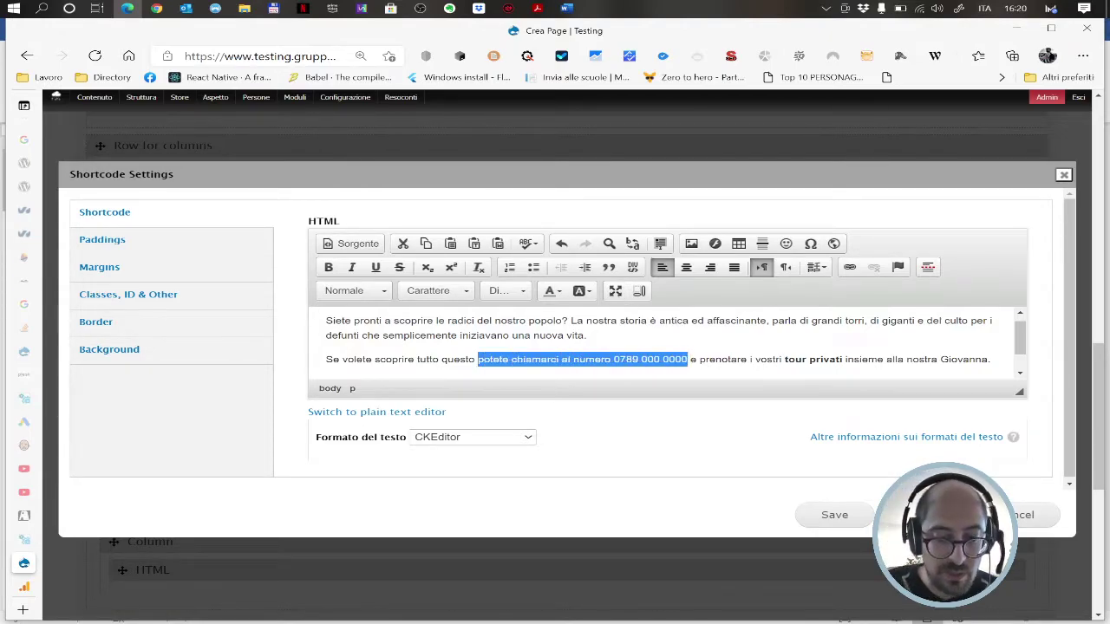
key(ctrl+b)
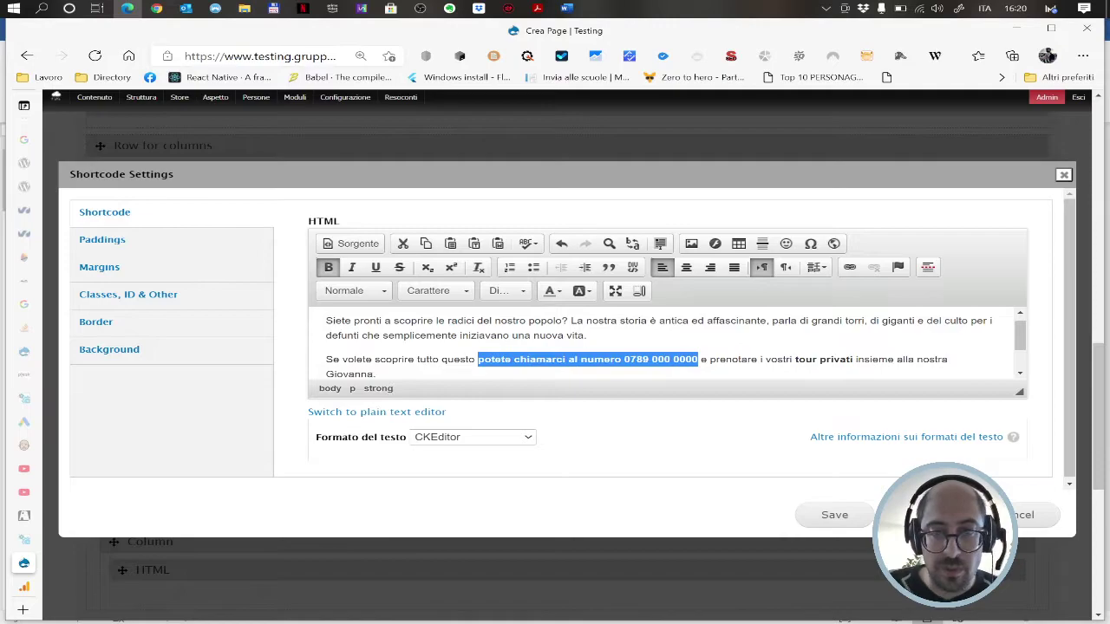
click(834, 515)
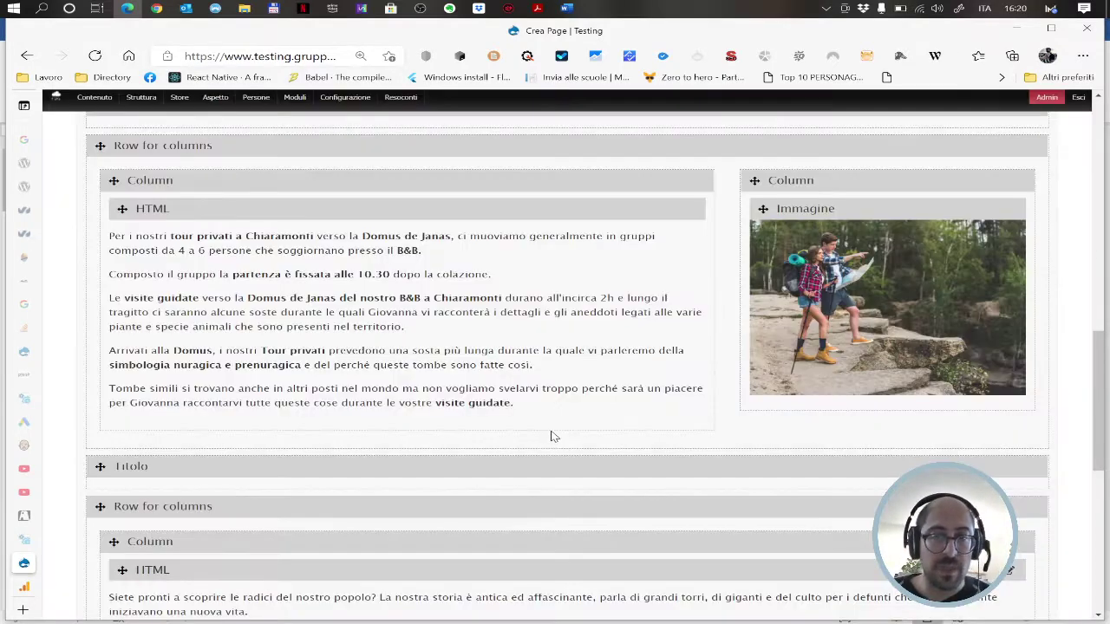
- Turn off the automatic URL alias for the page and set the custom alias to "studenti/visite-guidate-alla-domus-a-chiaramonti"
scroll(553, 436, down, 10)
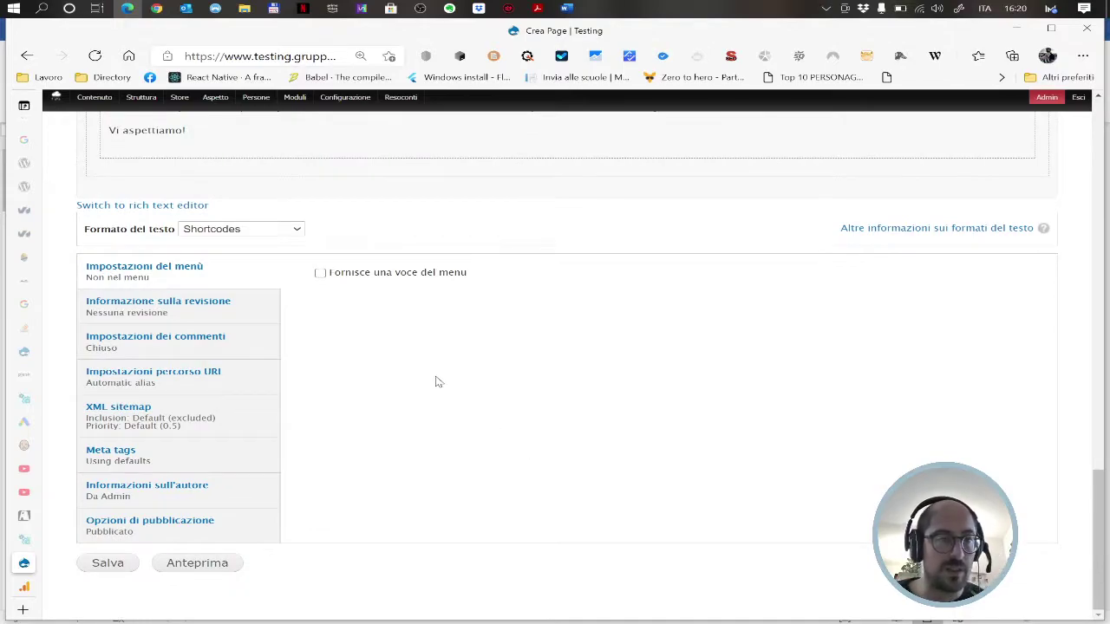
click(225, 378)
click(320, 274)
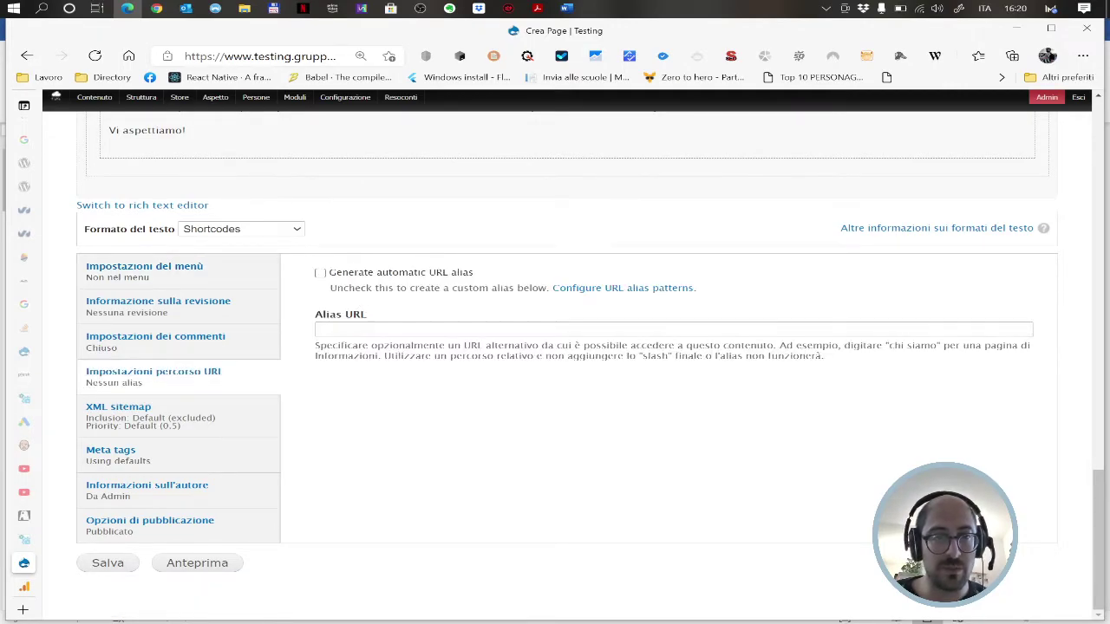
click(347, 328)
text(studen)
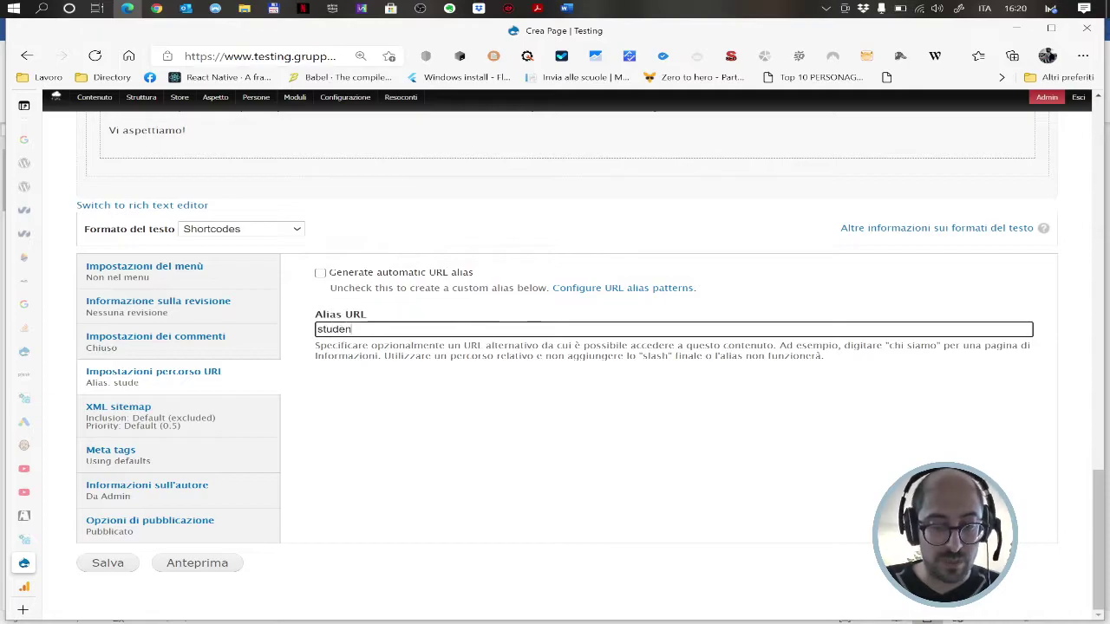
text(ti/)
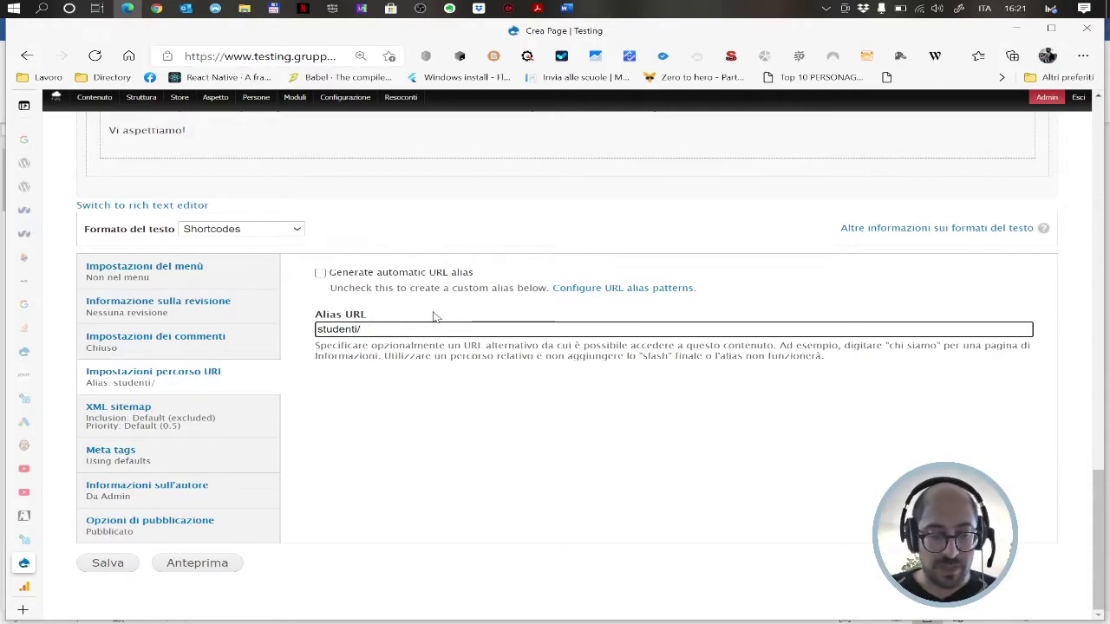
text(isite')
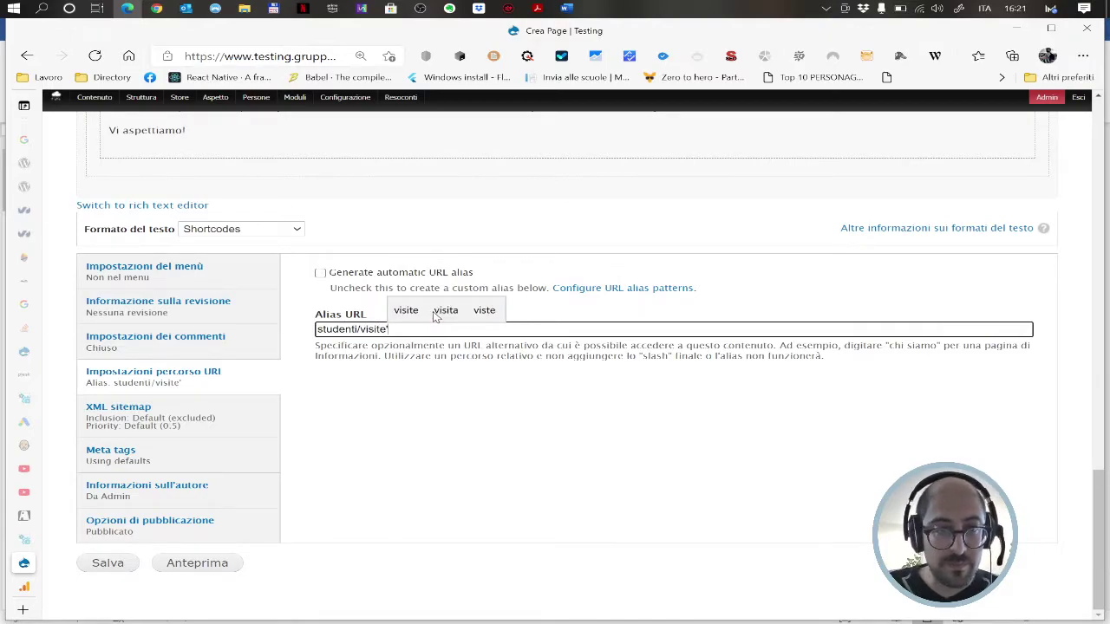
key(BackSpace)
text(-guidate-alla-dom)
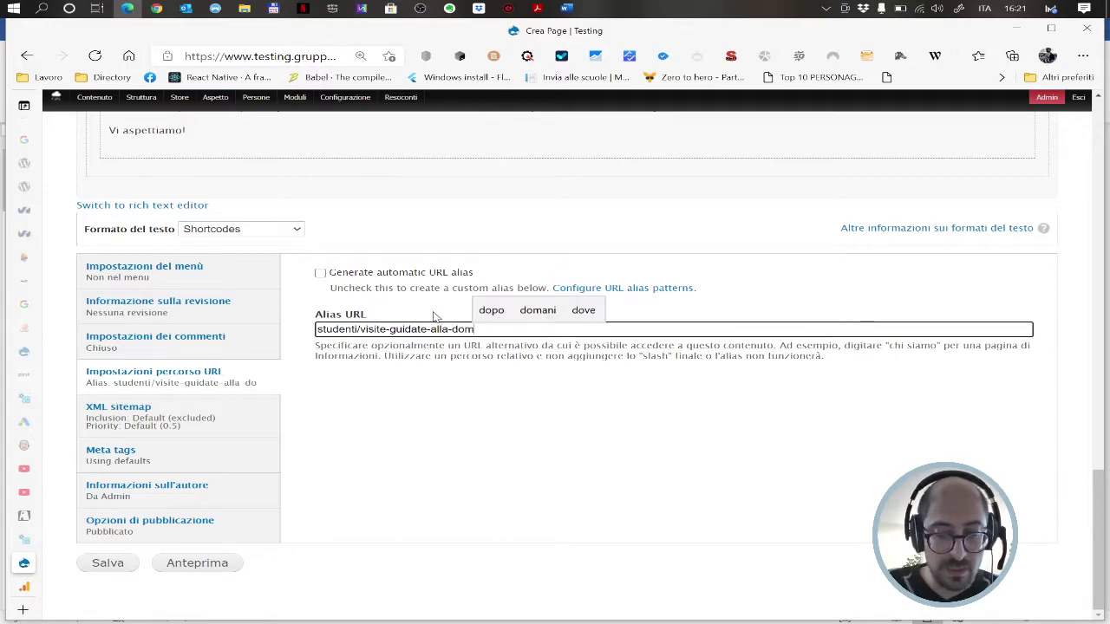
text(us-a-chiaramonti)
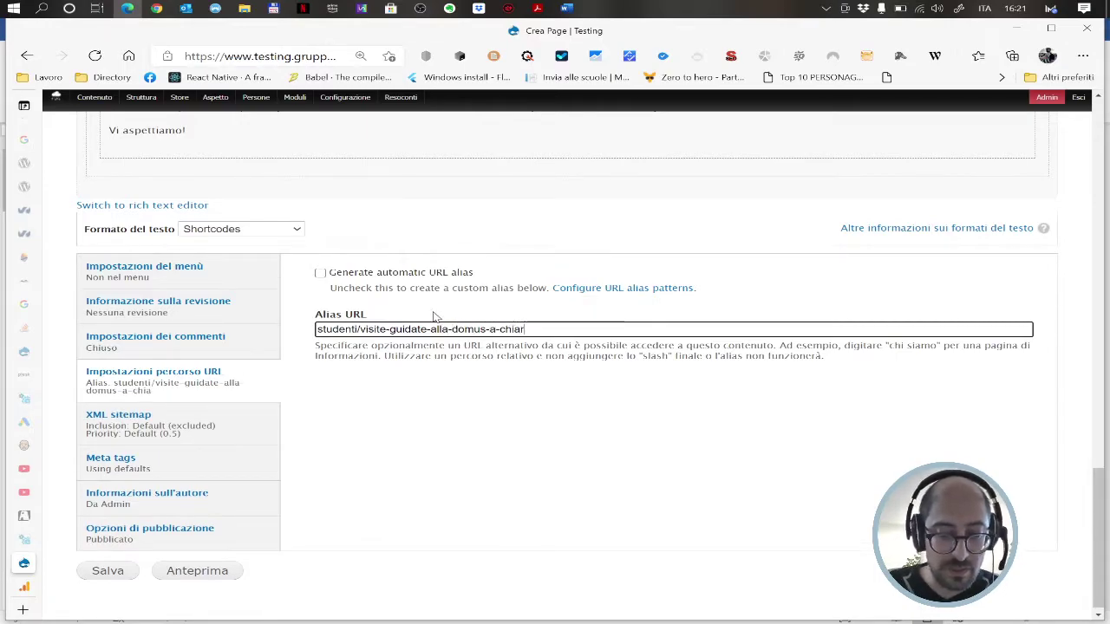
key(Tab)
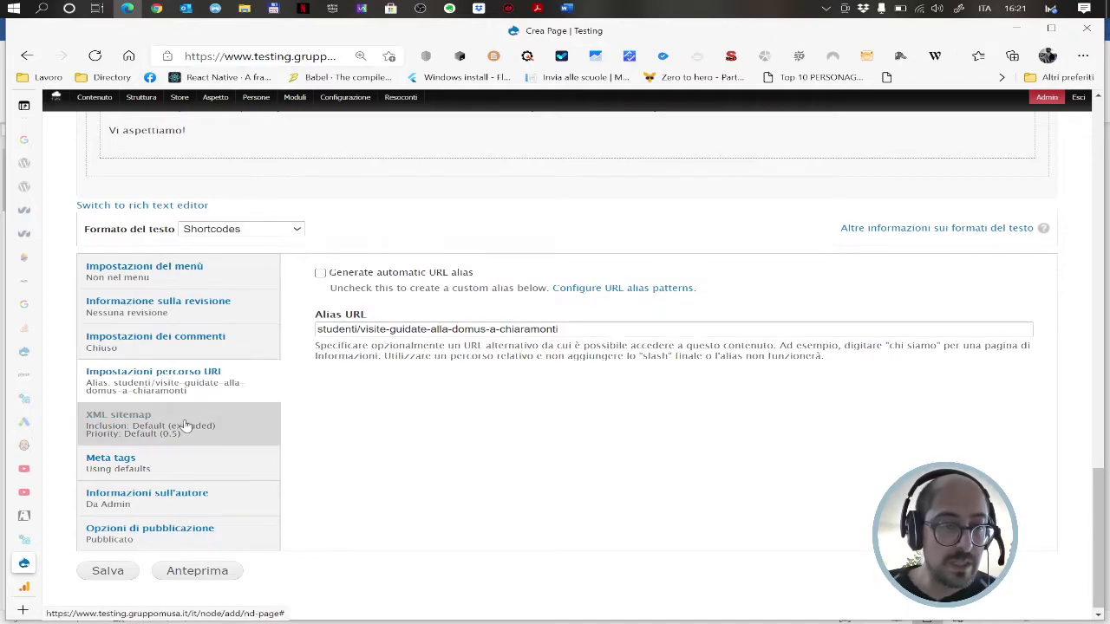
- Set the page title meta tag to "Nuovo servizio al B&B Sa Domus: visite guidate alla domus de Janas"
click(164, 477)
key(Tab)
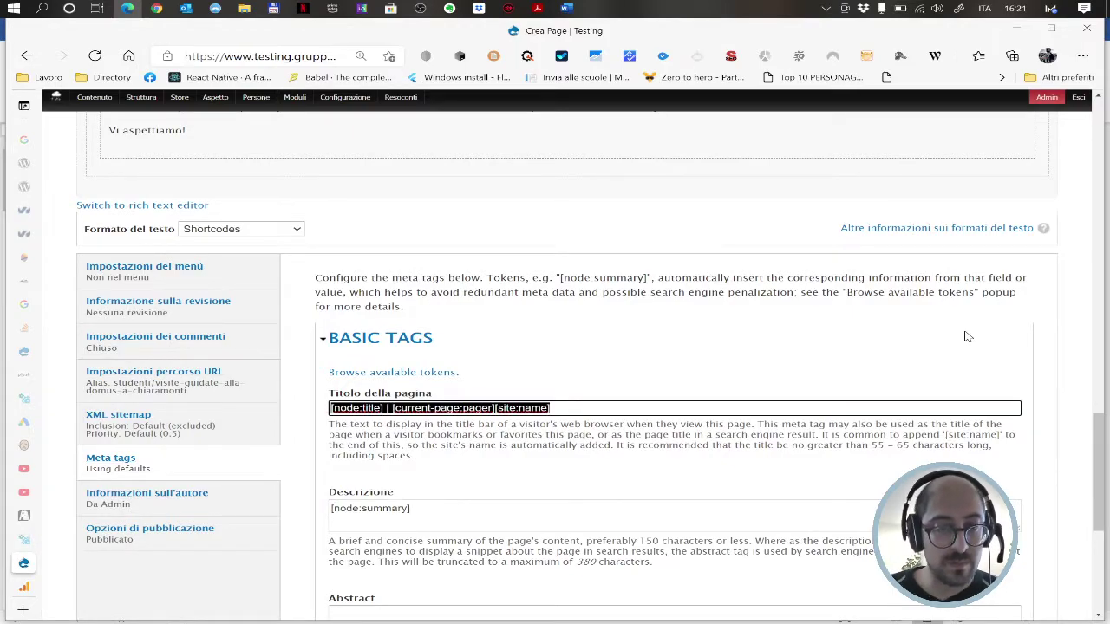
text(Nuo)
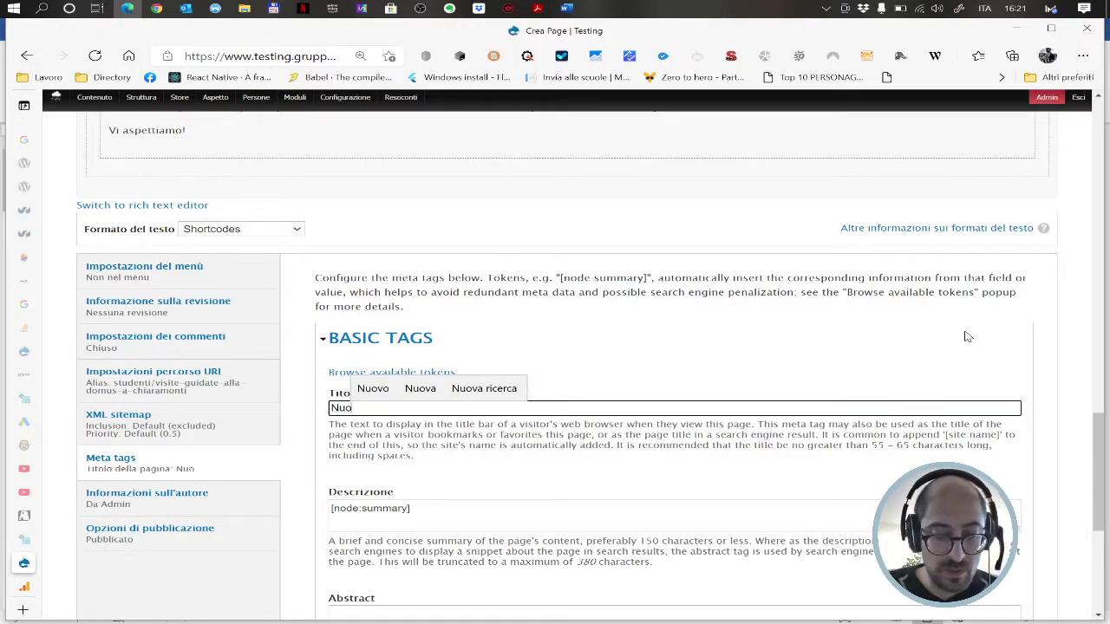
text(vo servizio)
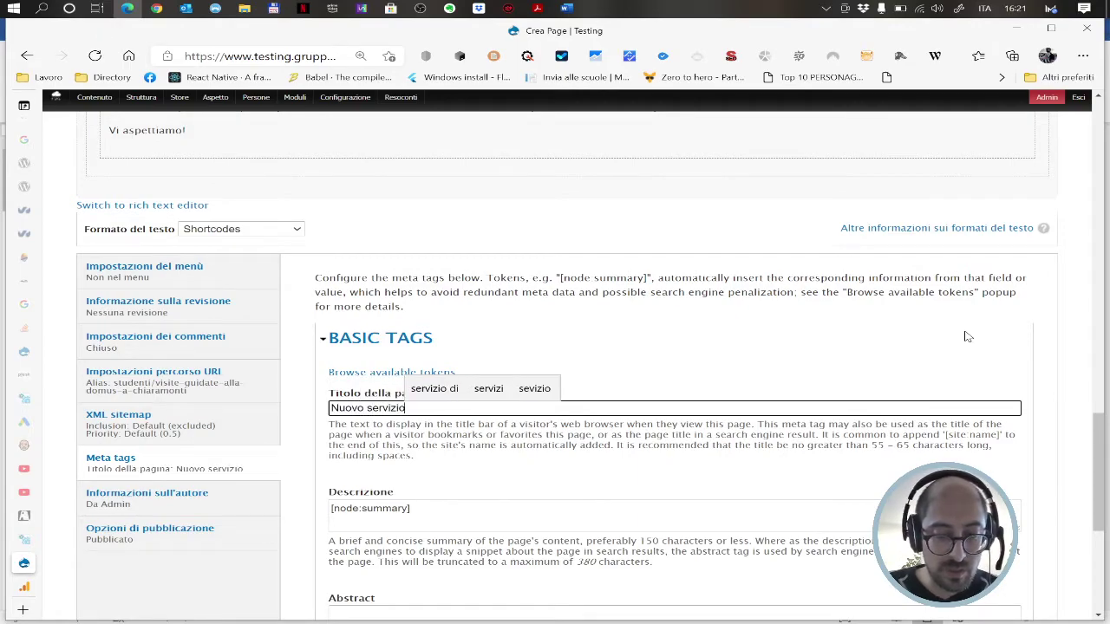
text( al B)
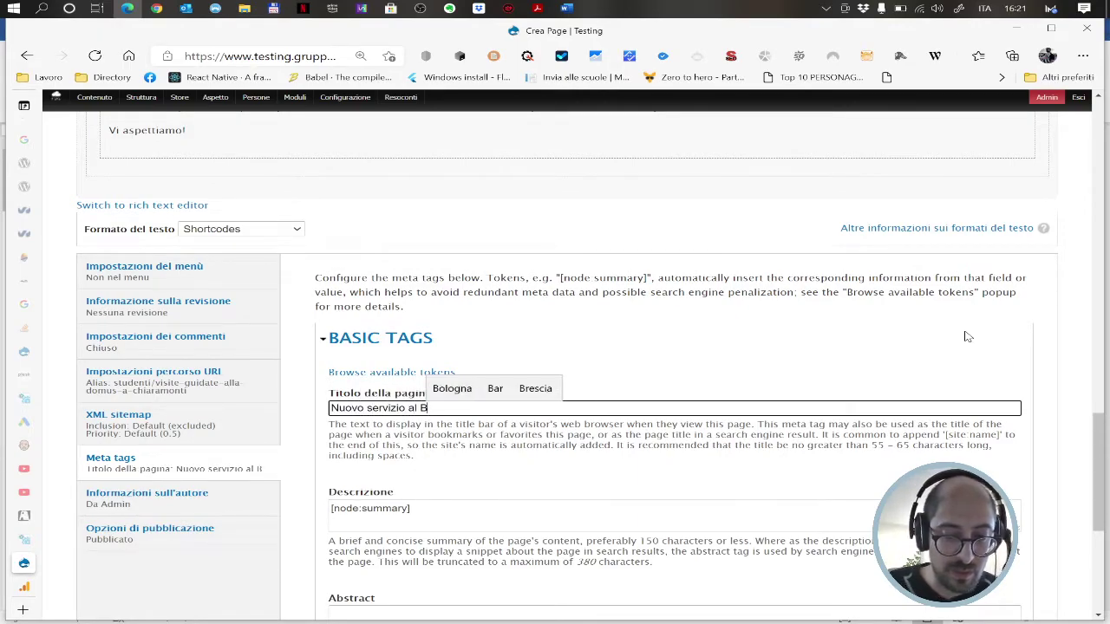
text(&B Sa Domus)
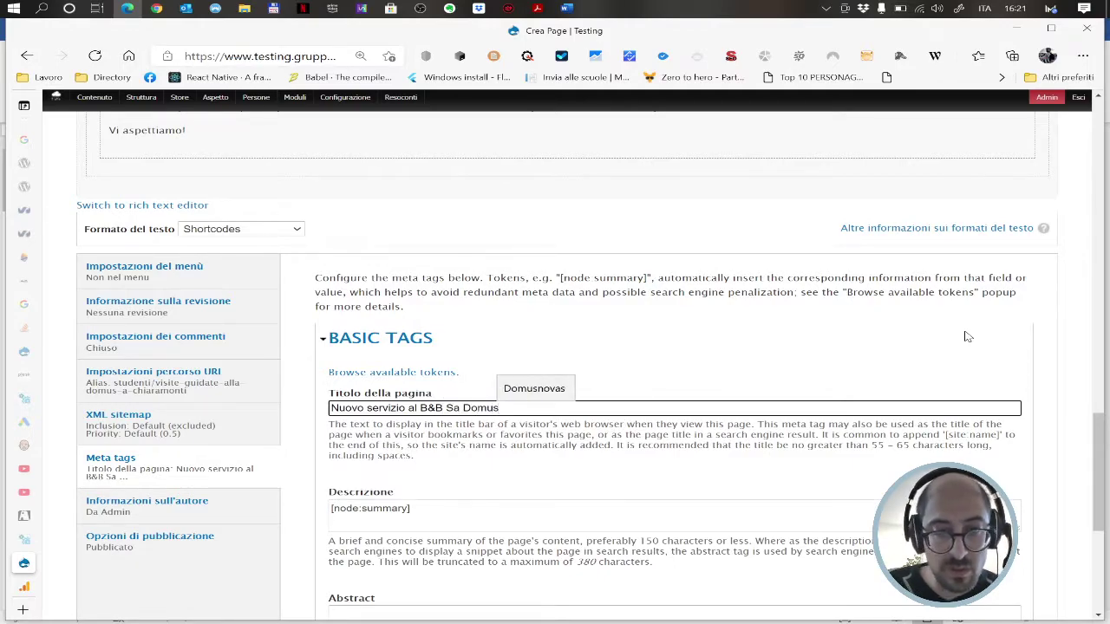
text(: )
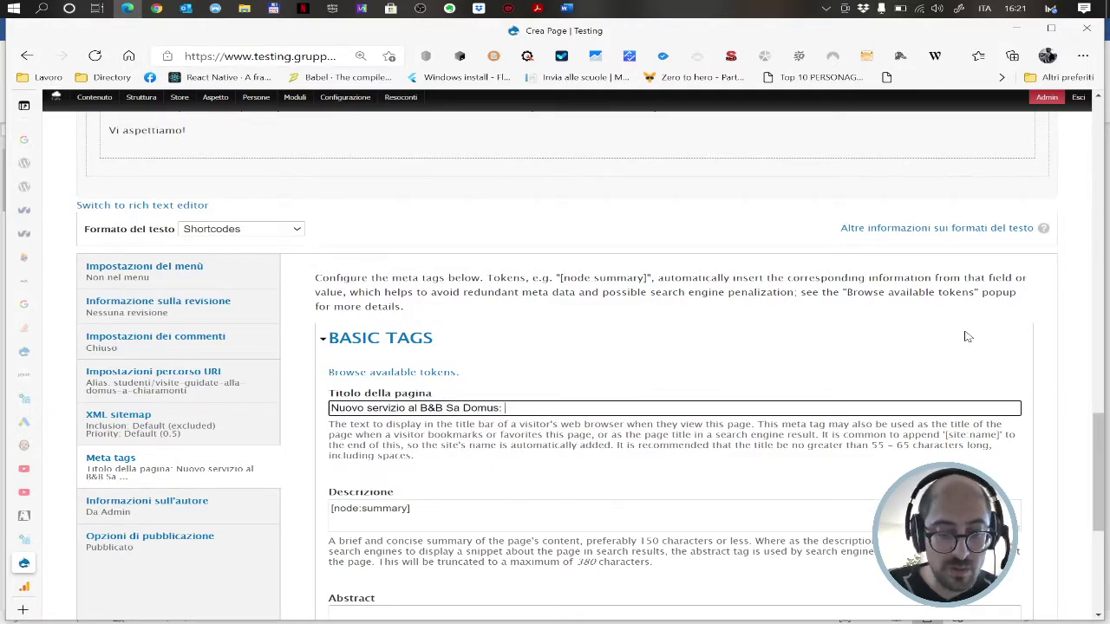
text(visite guidate)
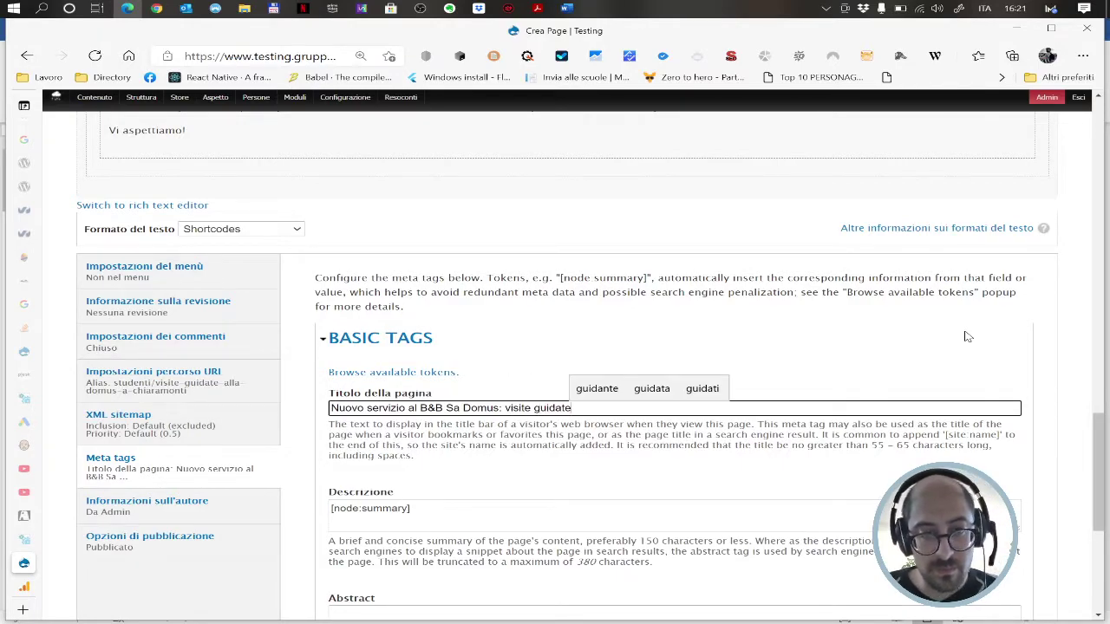
text( alla do)
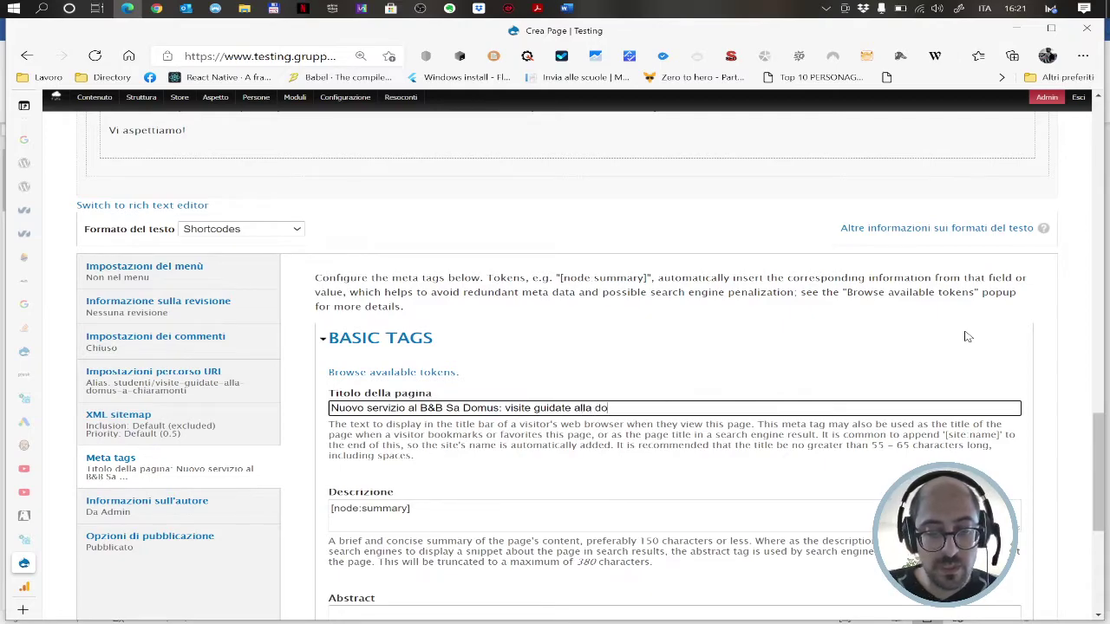
text(mus de Janas)
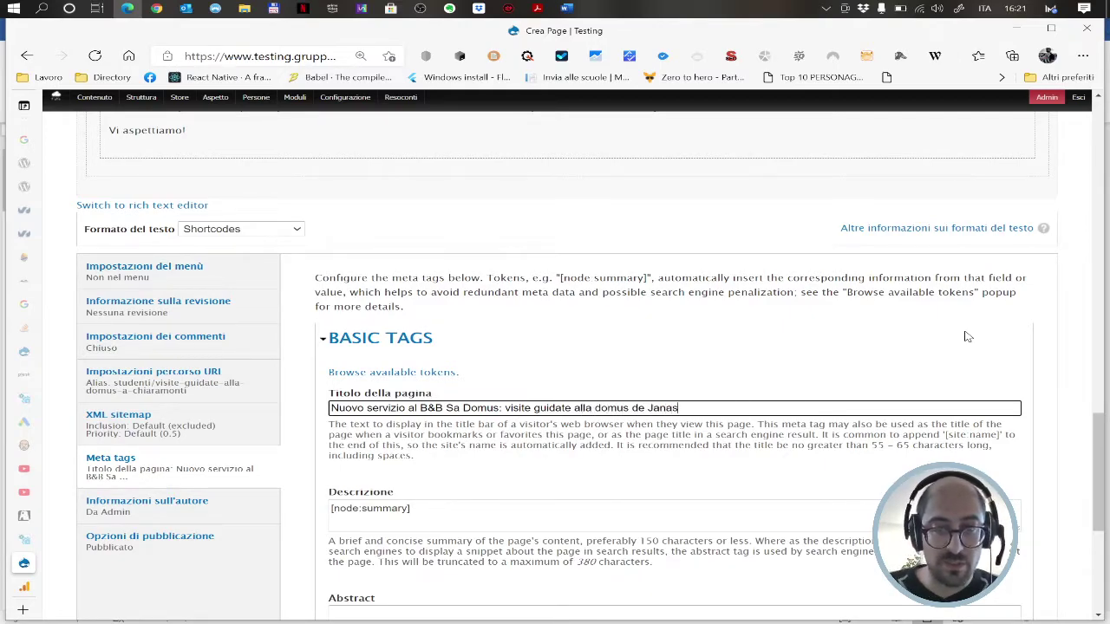
- Replace the default token in the description meta tag with "Scoprite il nuovo servizio di visite guidate del"
click(409, 508)
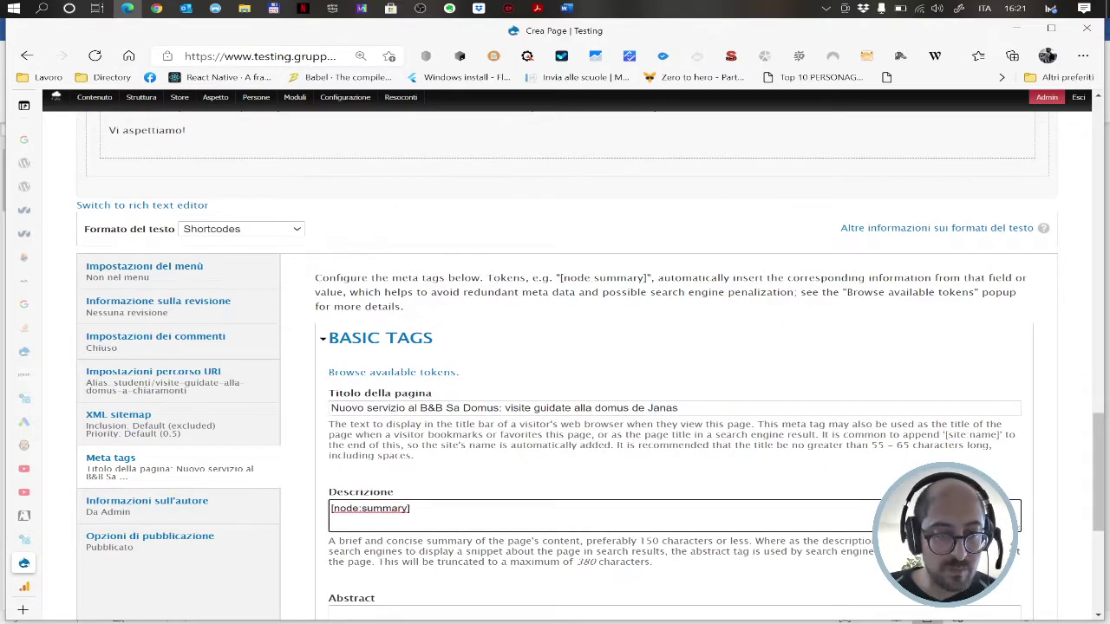
drag(409, 508, 331, 509)
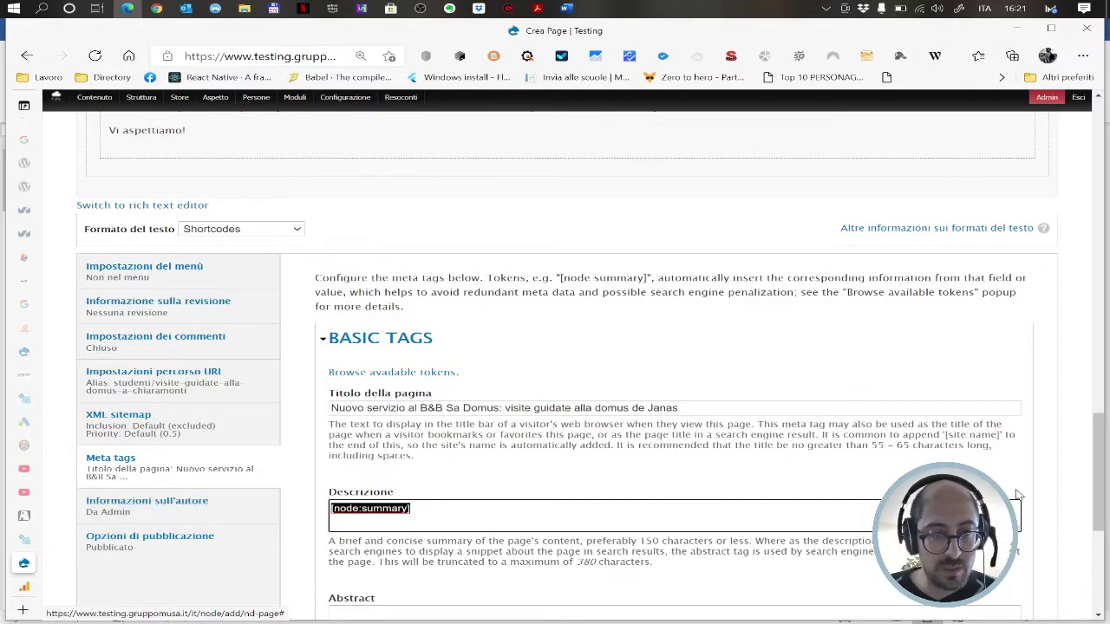
text(Scoprite)
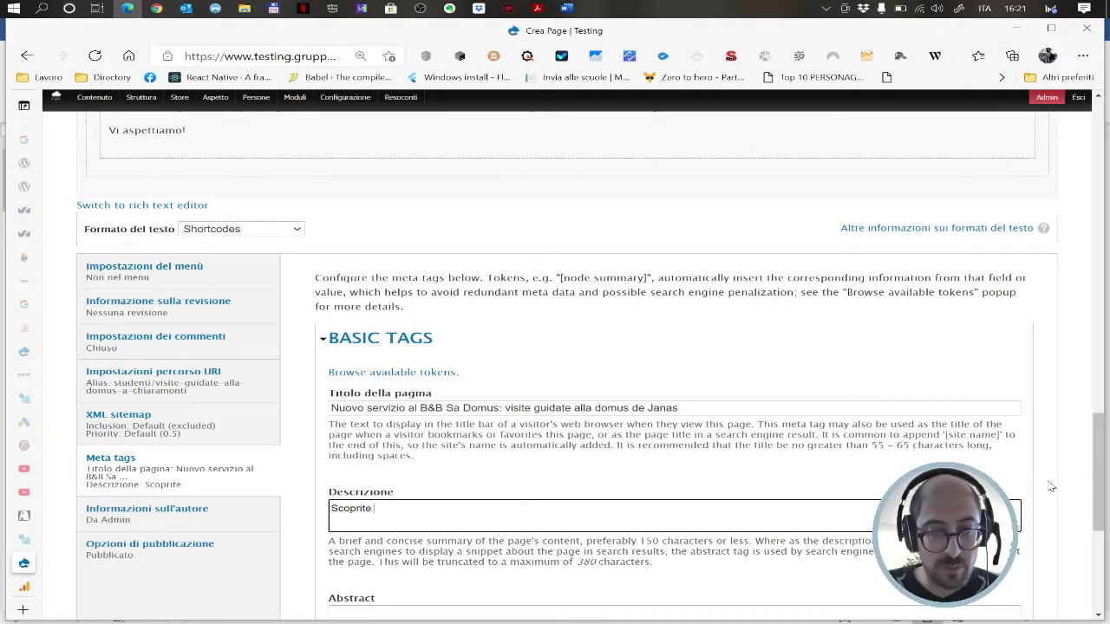
text( il)
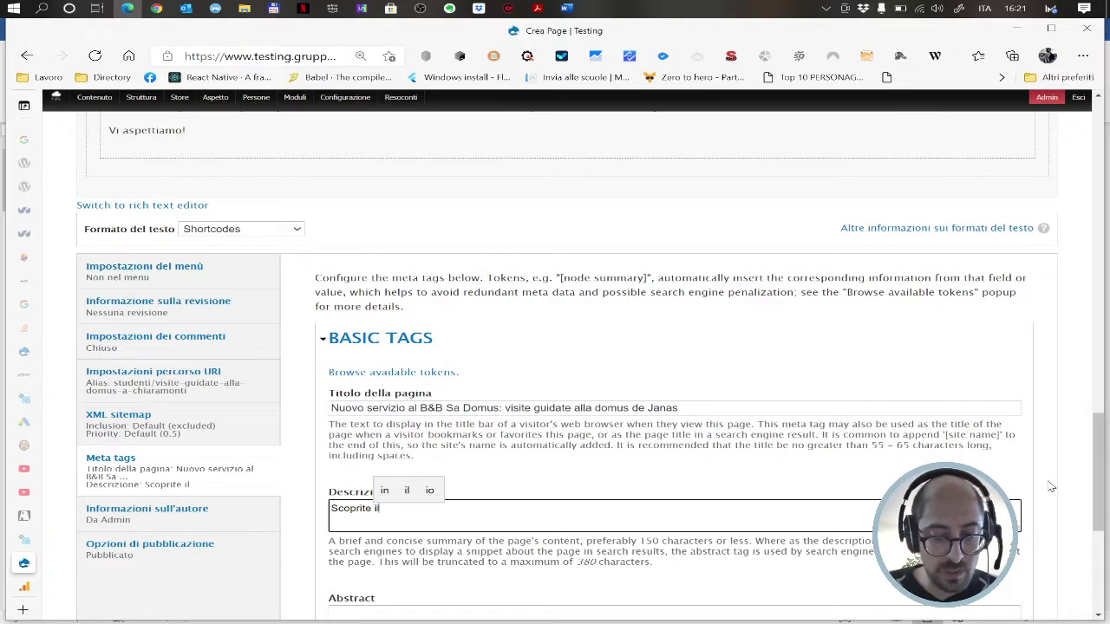
text( nuovo servi)
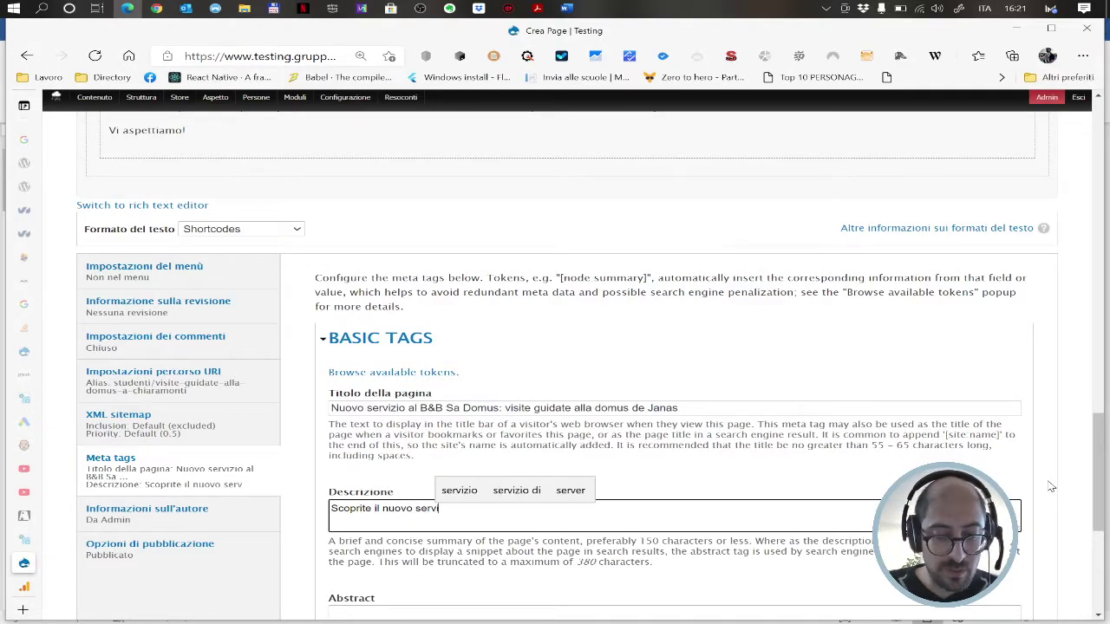
text(zio di visite guidate del)
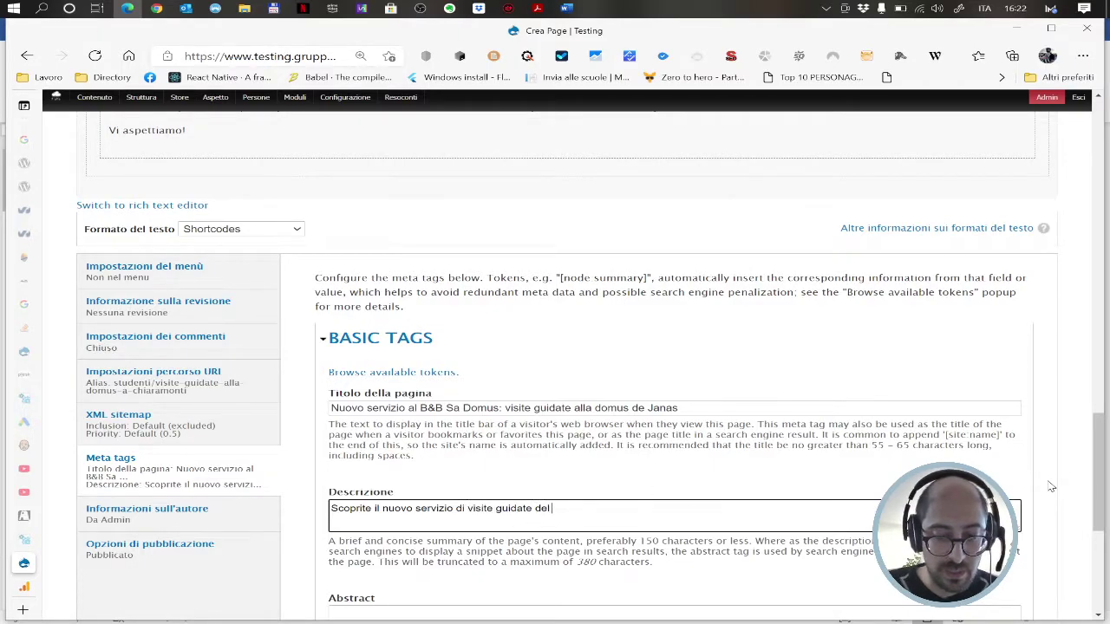
- Continue the meta description with "B&B sa Domus a Chiaramonti.", making sure B&B is written with an ampersand
text( B/B sa)
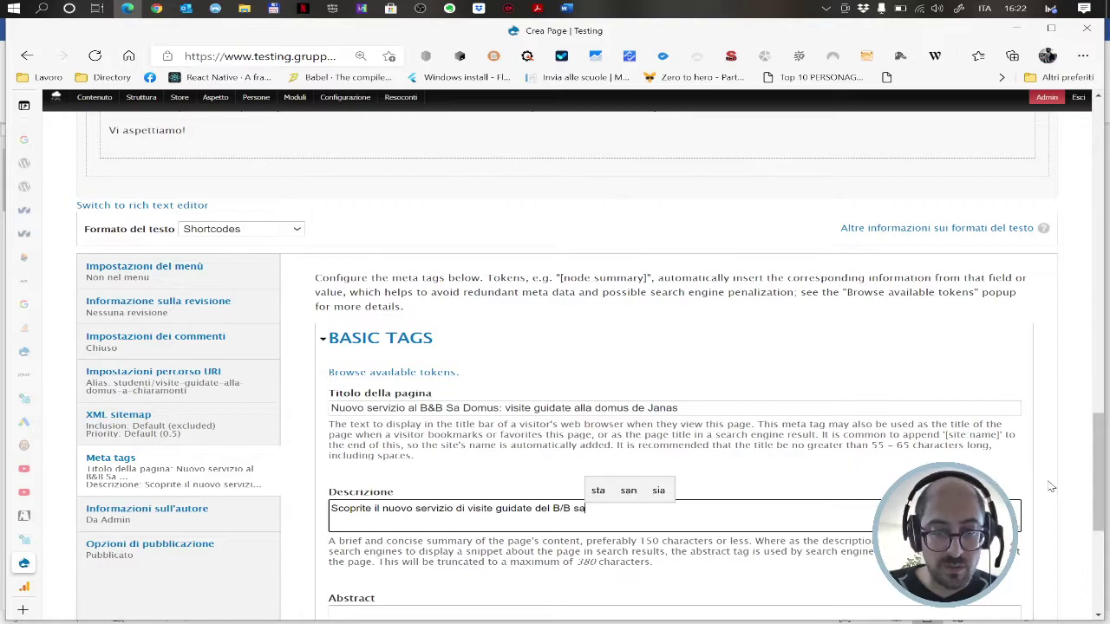
key(Left)
key(Left)
key(Left)
key(Left)
key(shift+Left)
text(&B sa Dom)
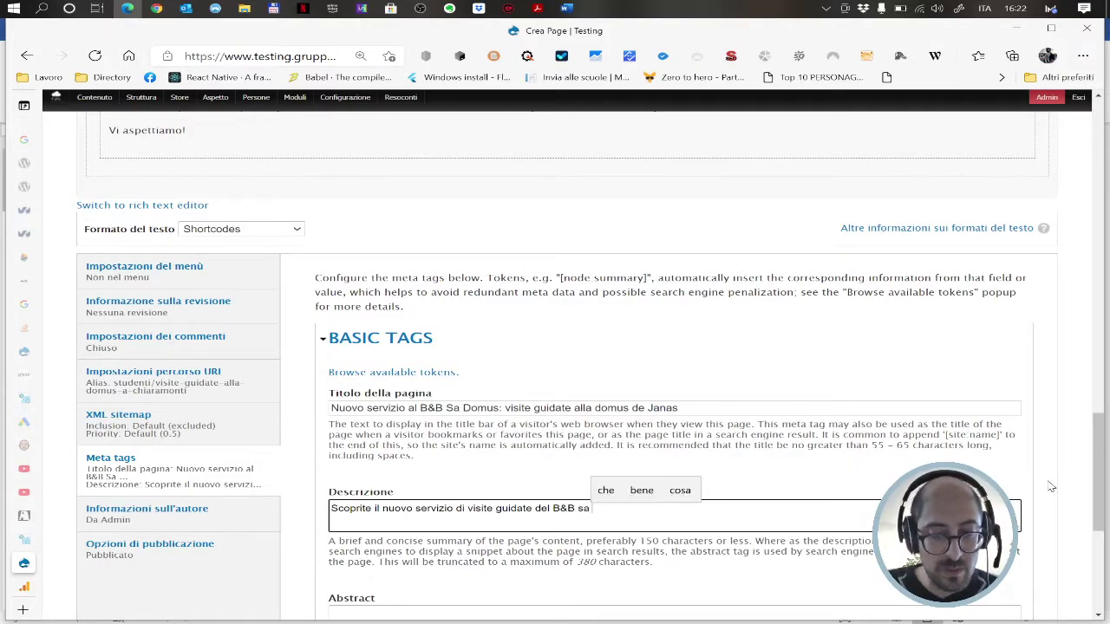
text(us a Chi)
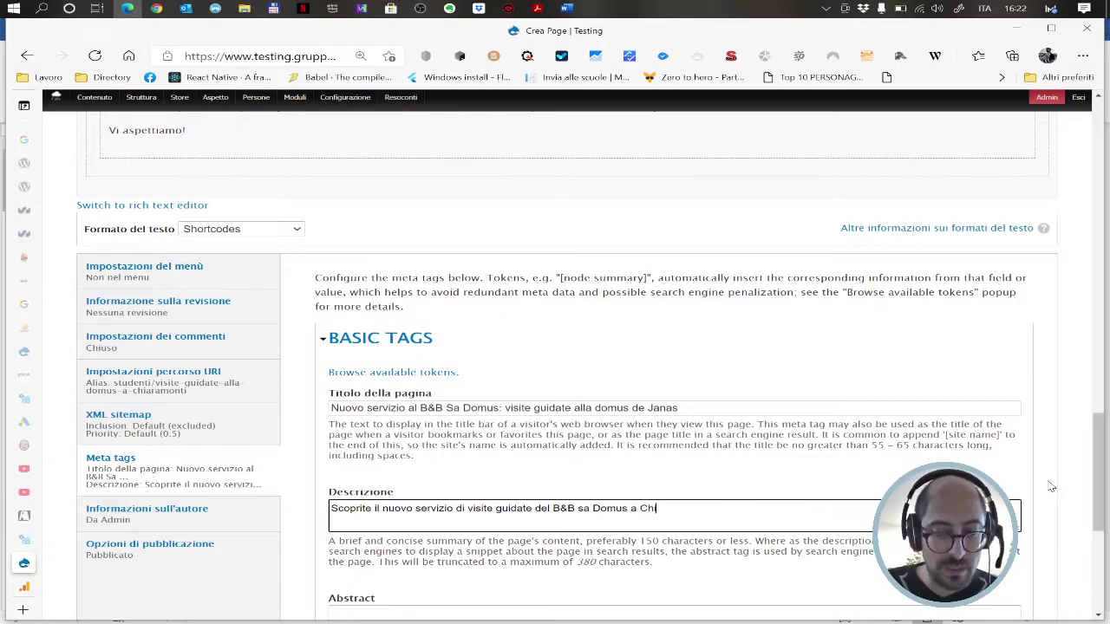
text(aramonti.)
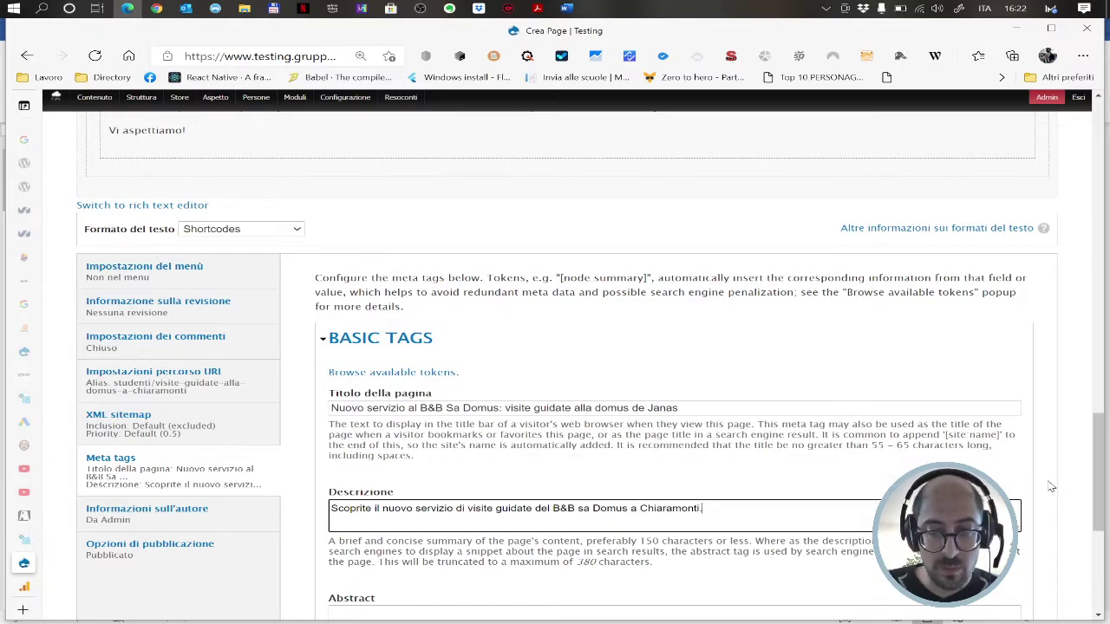
- End the meta description with "Tour privati alla domus de Janas" and copy the whole description text
text( Tour )
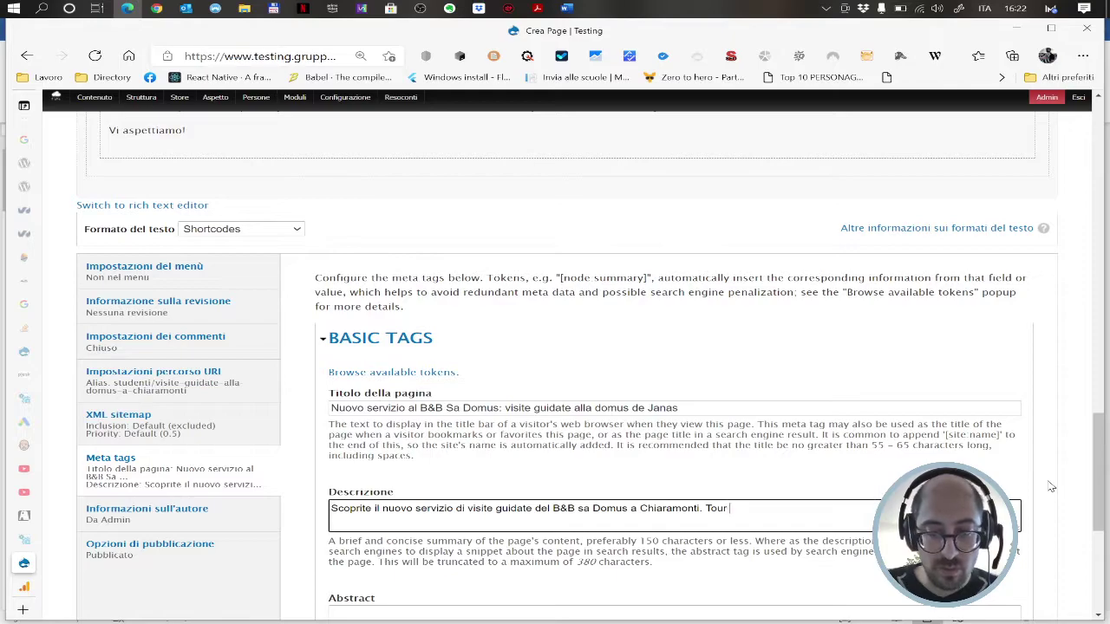
text(privati alla domus de Janas)
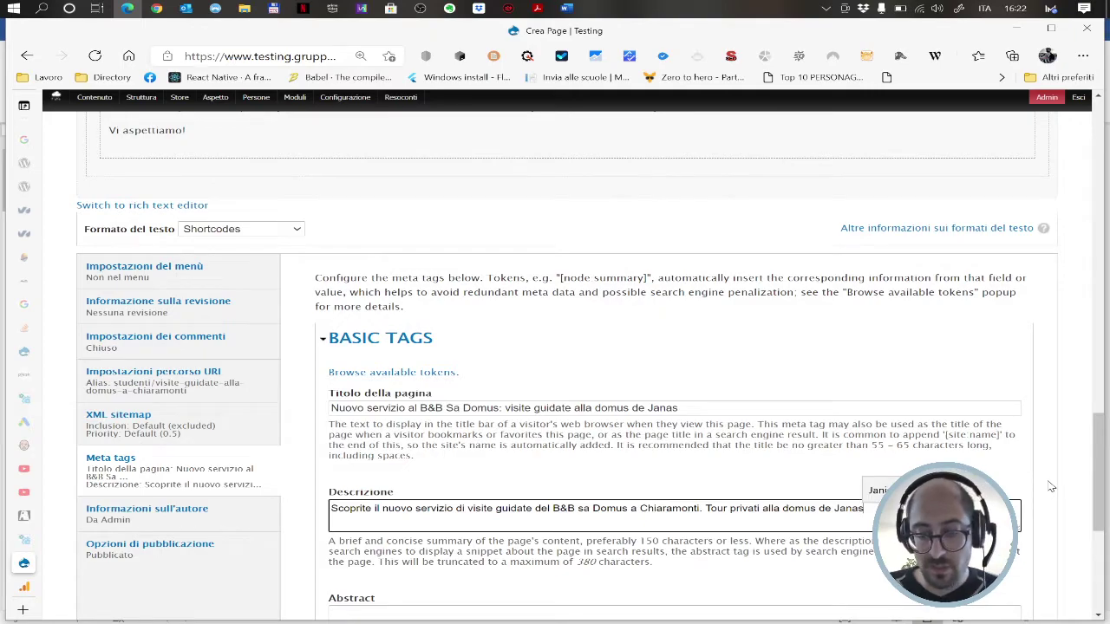
key(ctrl+a)
key(ctrl+c)
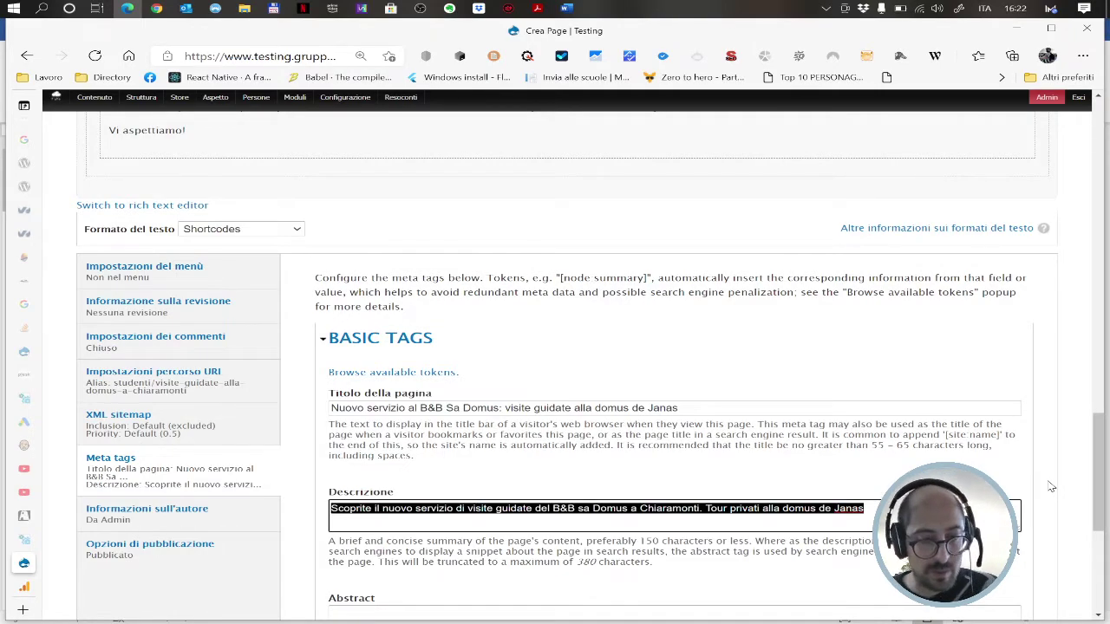
- Paste the copied meta description into the abstract meta tag
scroll(591, 367, down, 1)
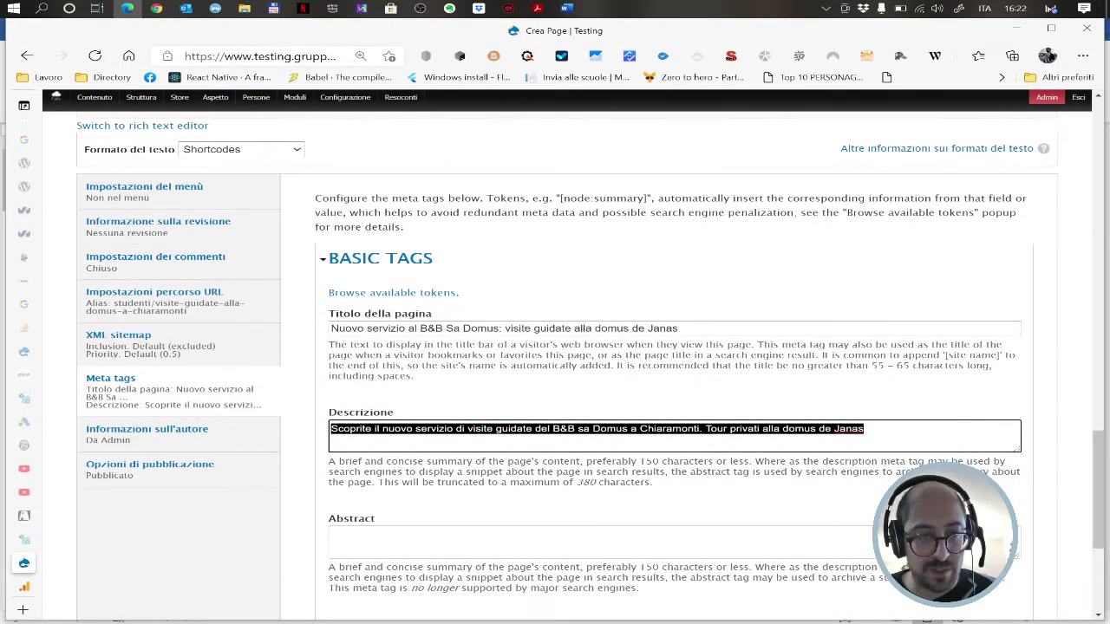
click(428, 539)
key(ctrl+v)
- Expand the Open Graph meta tags and replace the content title token with "Visite guidate dal B&B"
scroll(485, 364, down, 2)
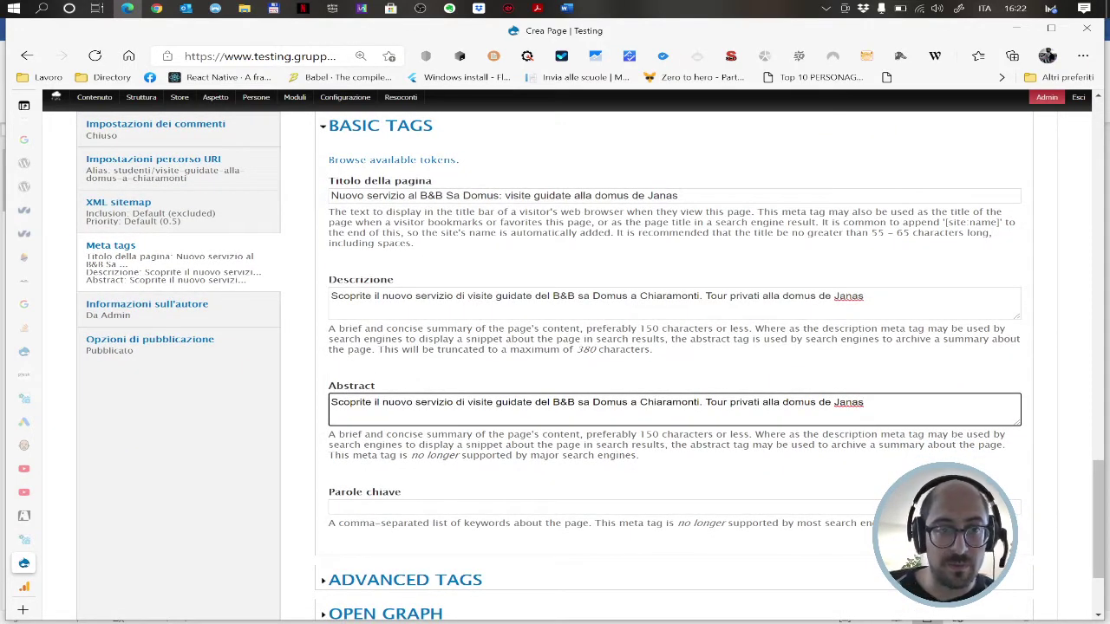
scroll(388, 475, down, 2)
click(388, 475)
scroll(388, 476, down, 5)
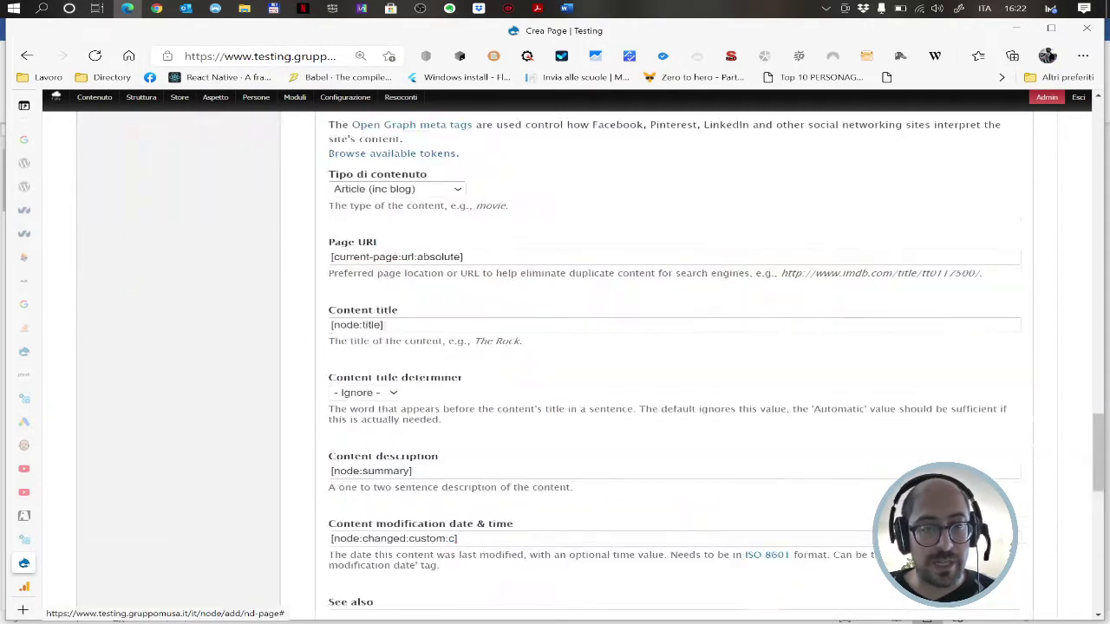
scroll(562, 389, up, 10)
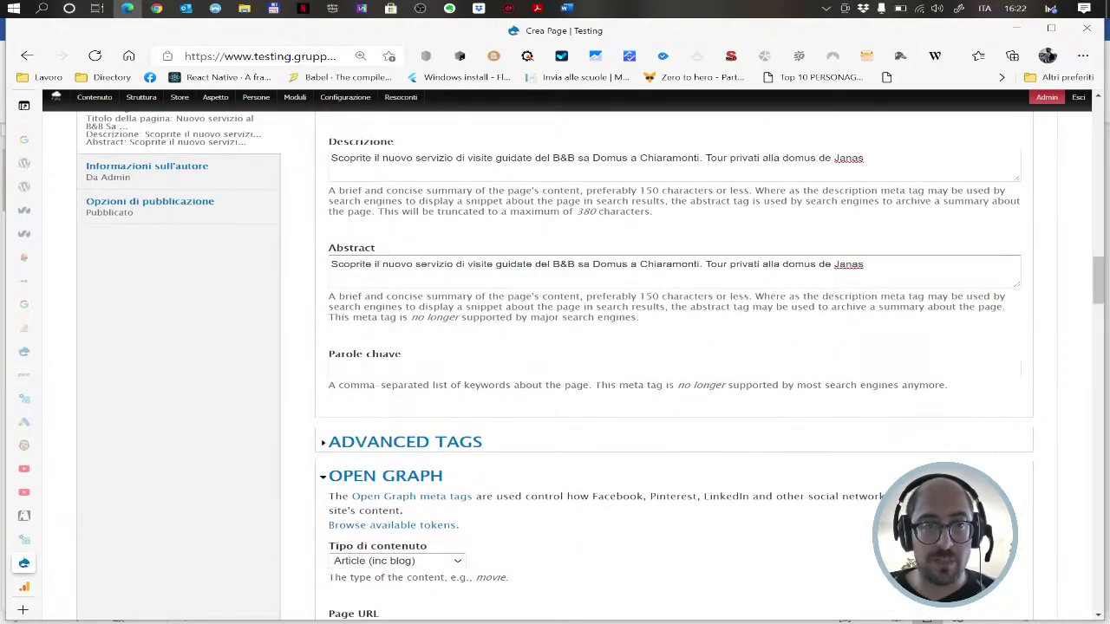
scroll(563, 385, down, 10)
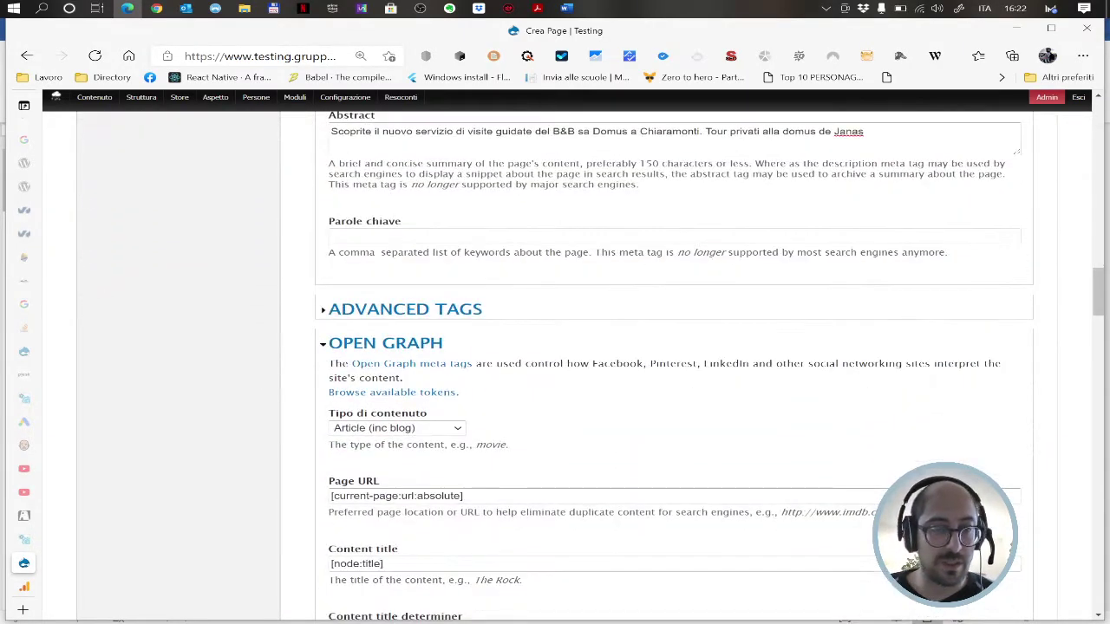
drag(384, 326, 302, 331)
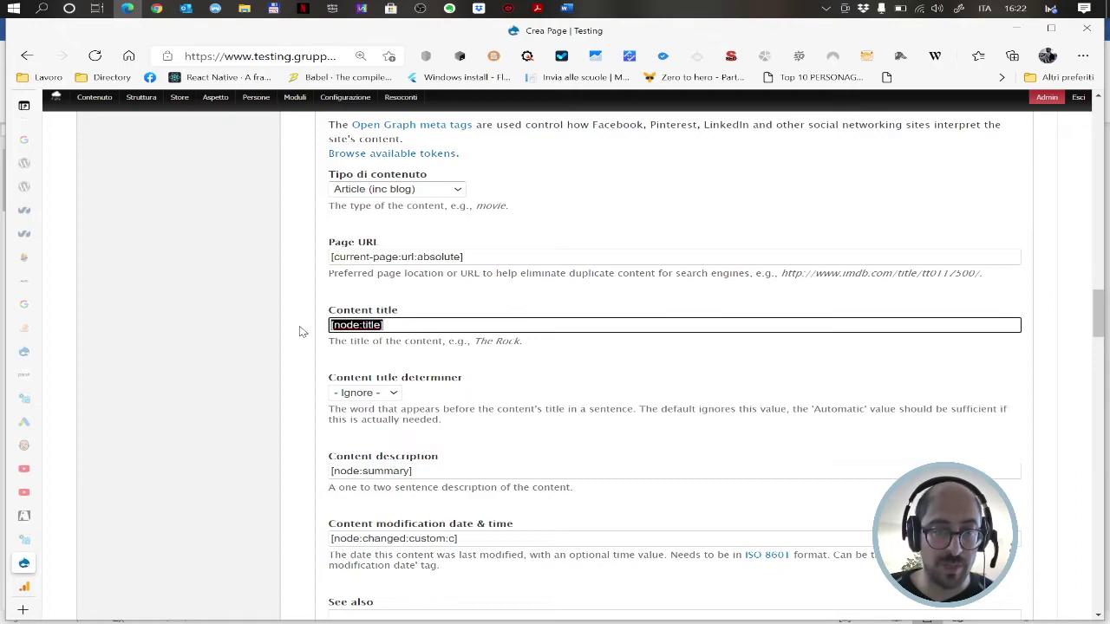
text(Visite )
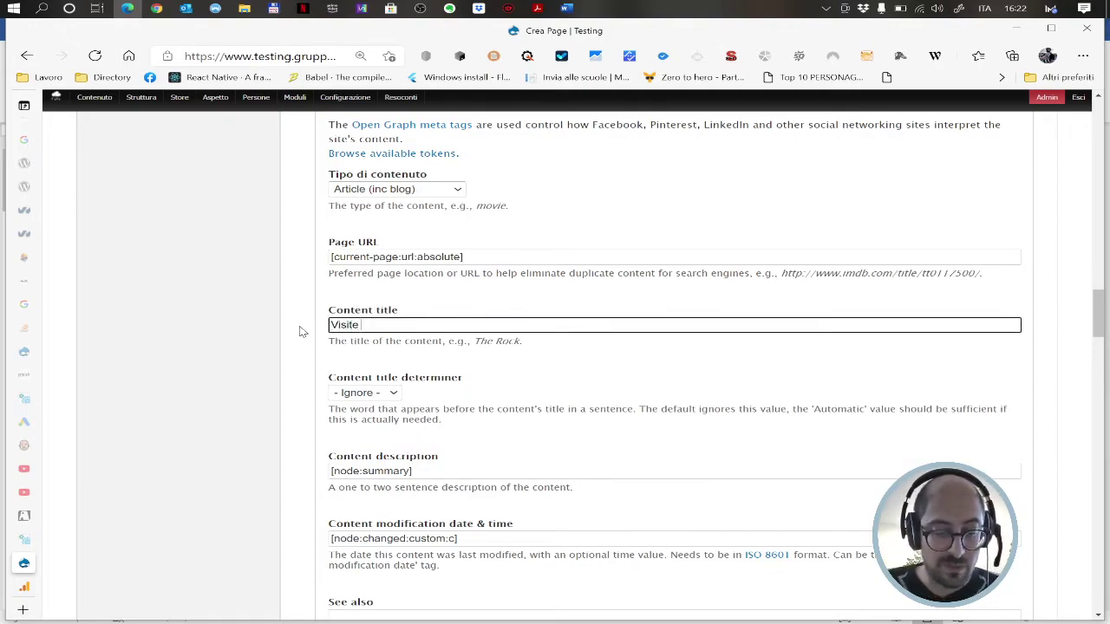
text(guidate)
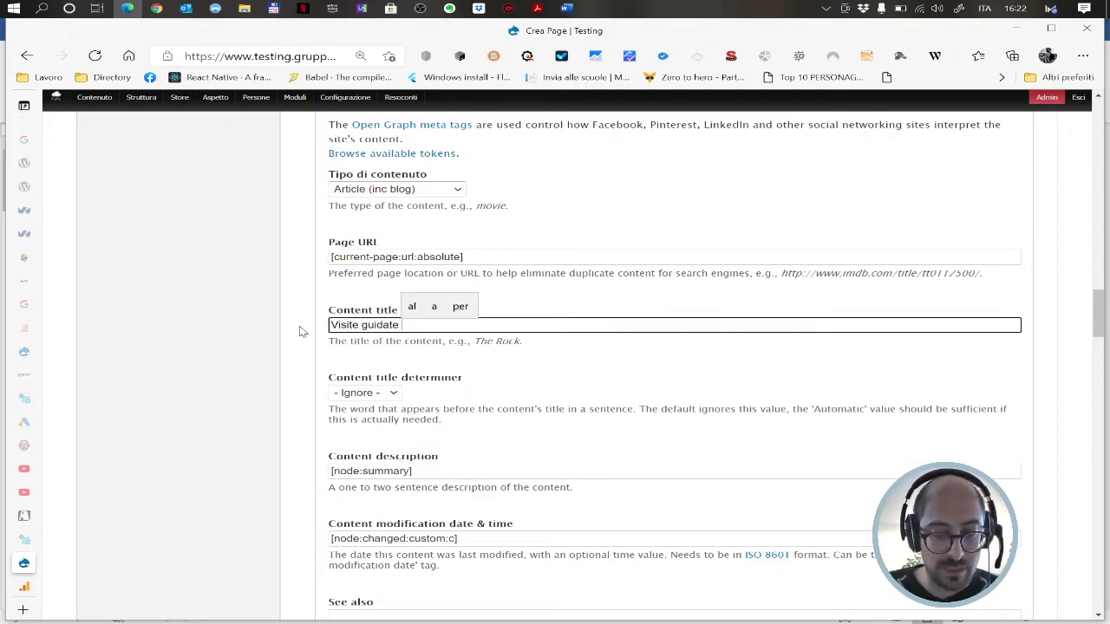
text( dal B&B)
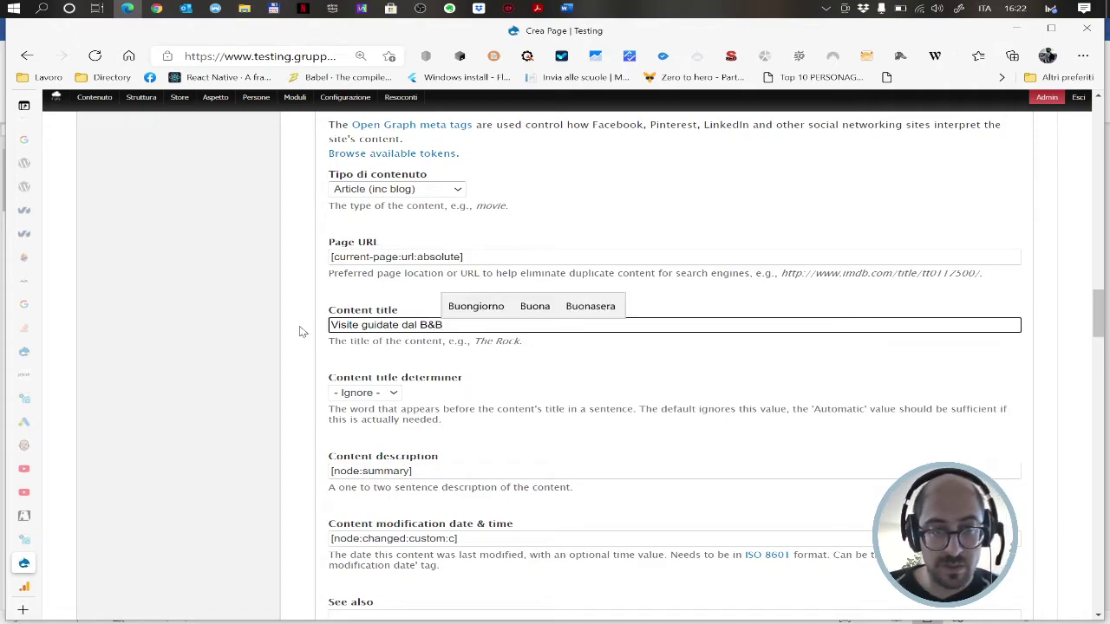
- Replace the Open Graph content description token with "Scoprite con noi la nostra Domus de Janas"
key(Tab)
key(Tab)
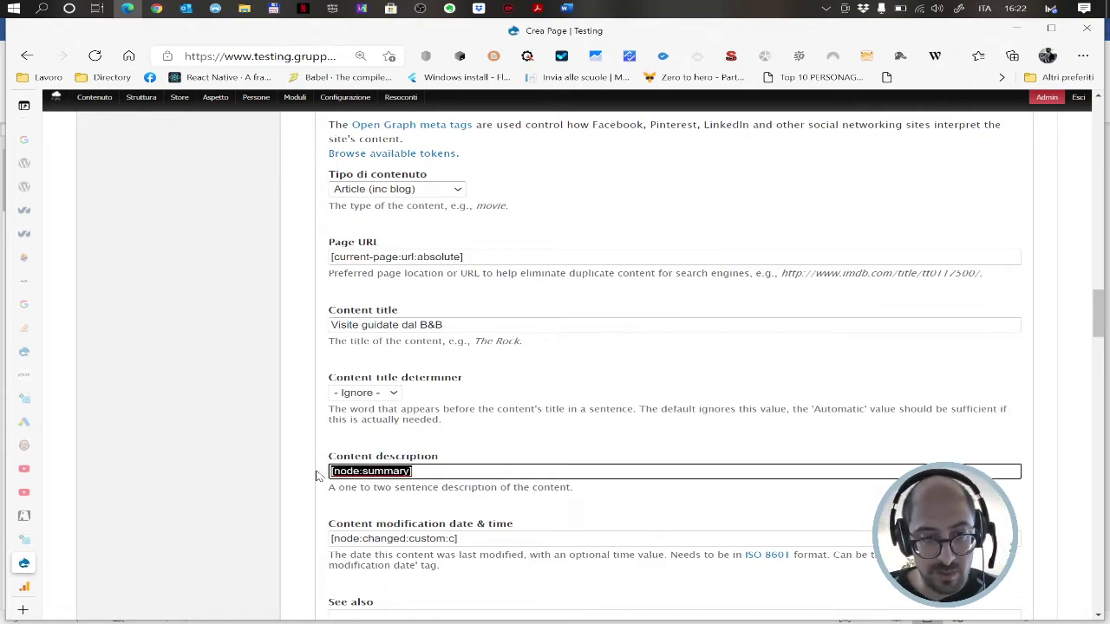
text(Scopri)
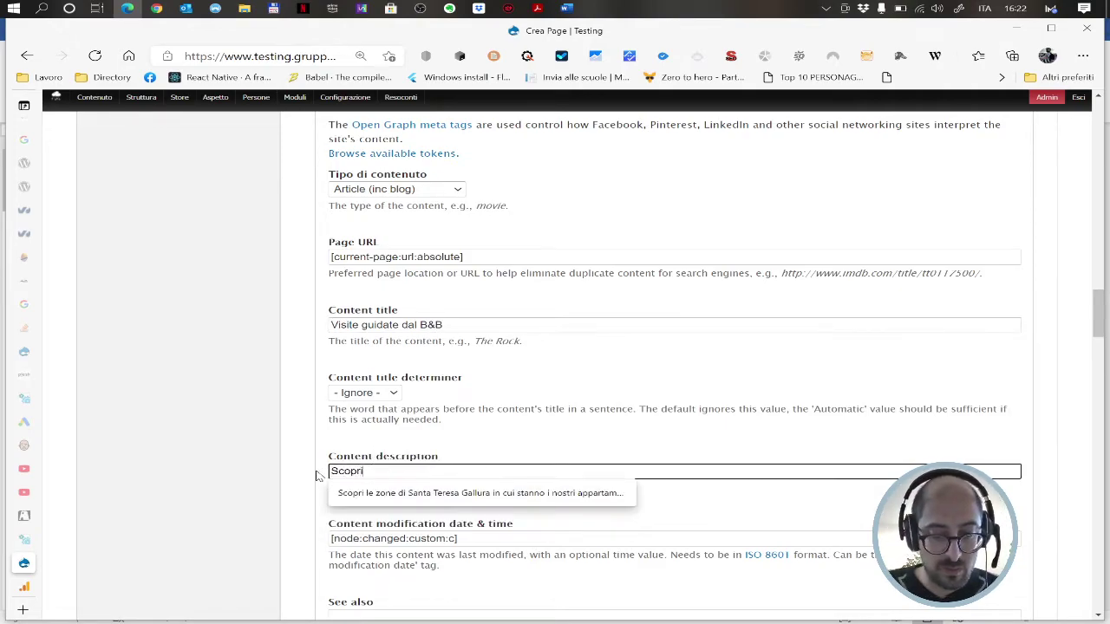
text(te con noi la)
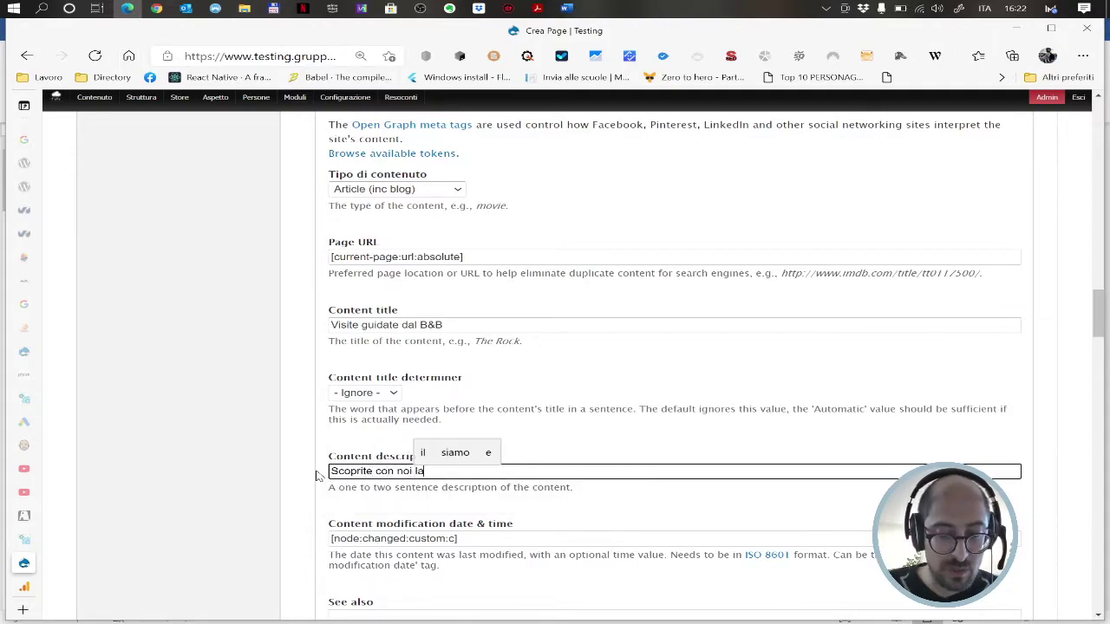
text( nostra Domus de Janas)
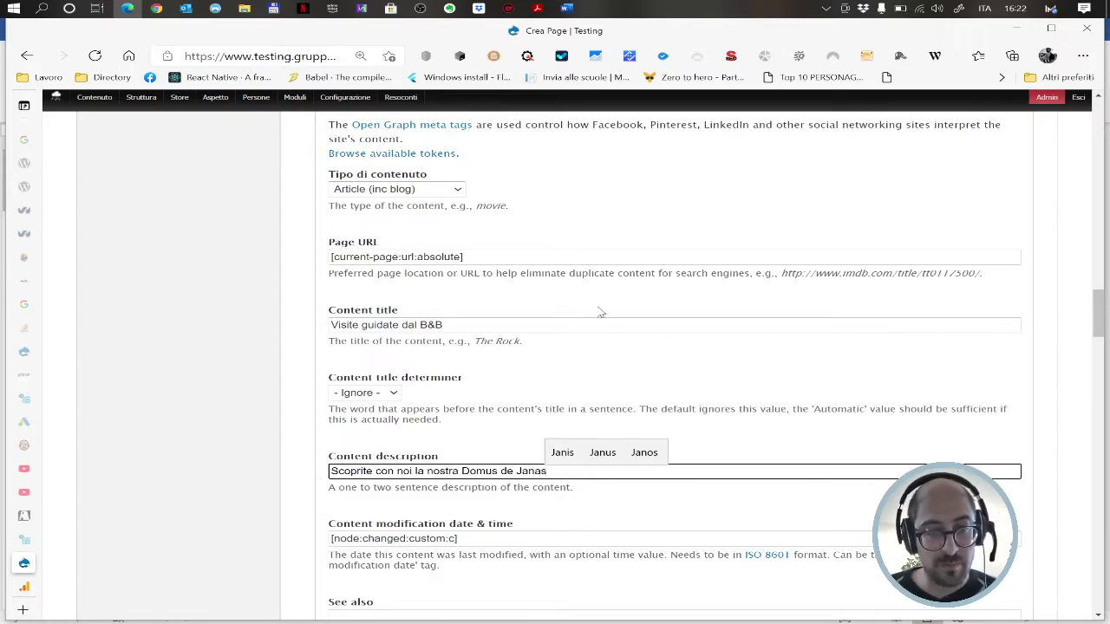
- Review the filled-in meta tags and save the new page
scroll(468, 393, up, 10)
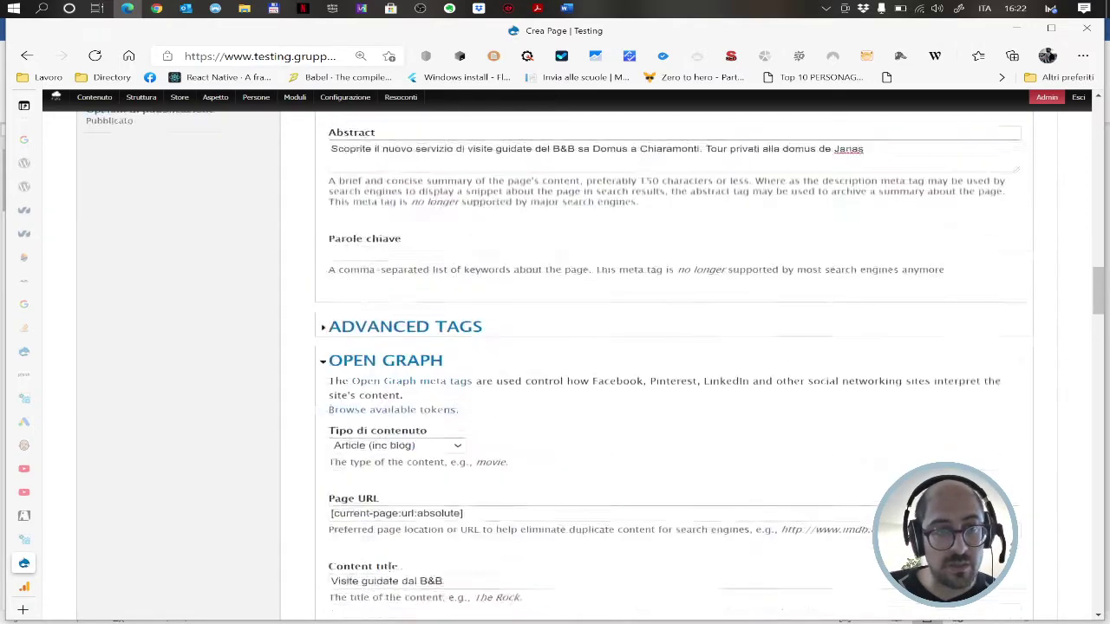
scroll(218, 372, down, 10)
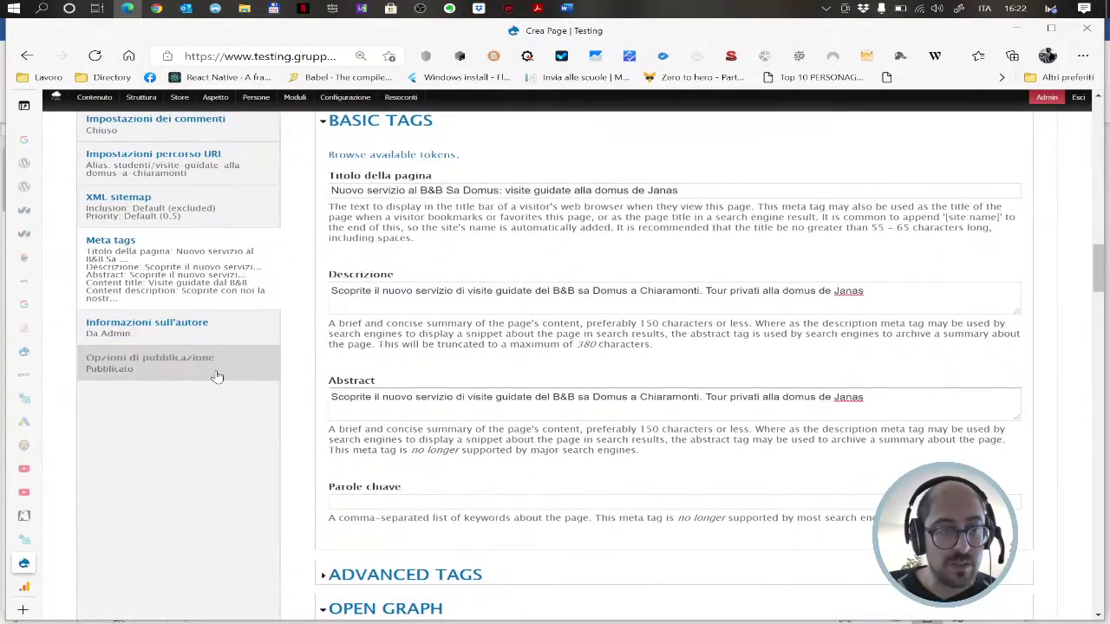
scroll(165, 501, down, 15)
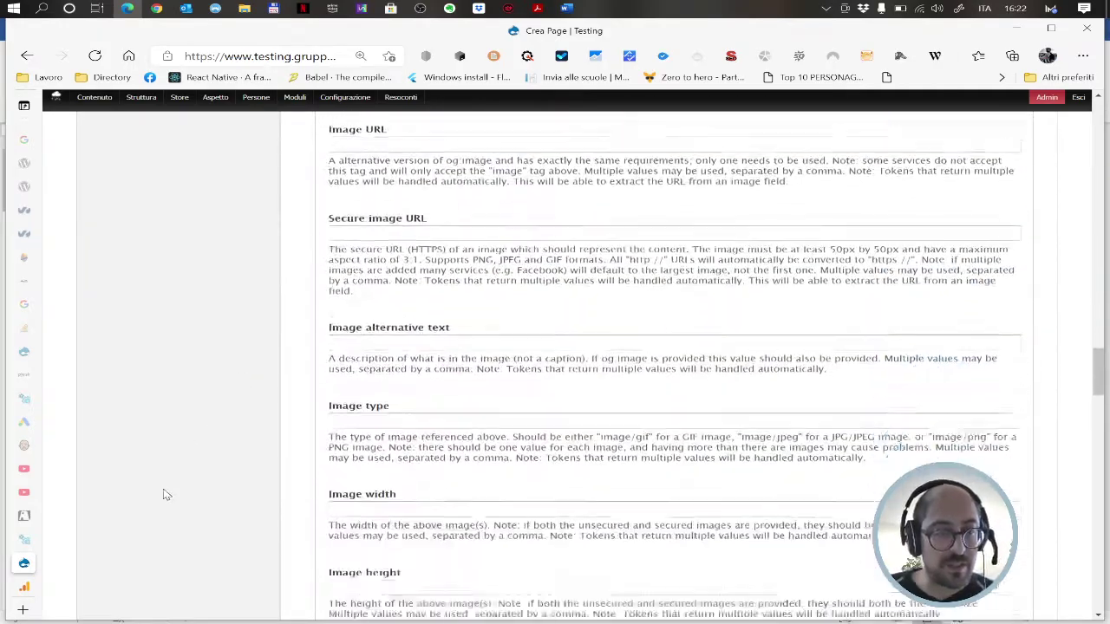
scroll(165, 490, down, 5)
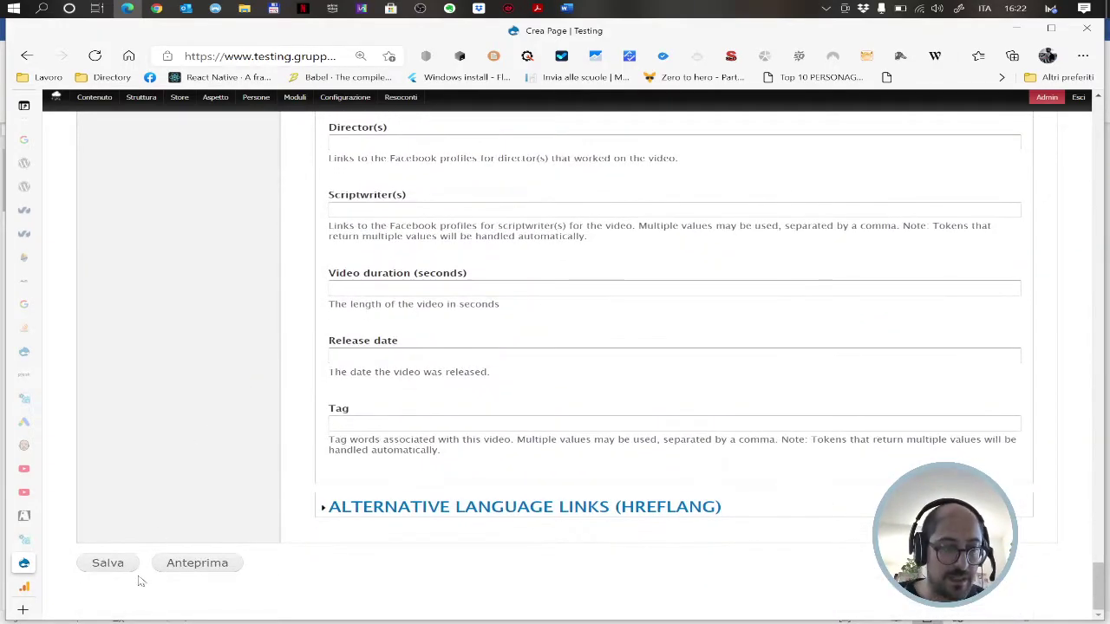
click(100, 564)
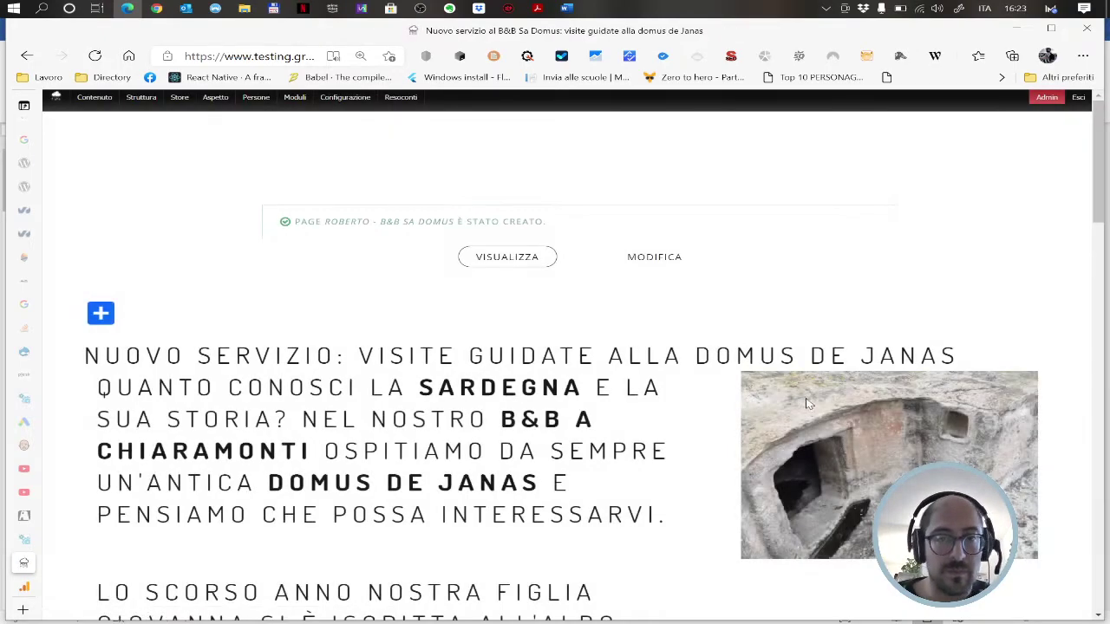
- Bring up the browser options for the domus de Janas photo on the saved page
right_click(882, 465)
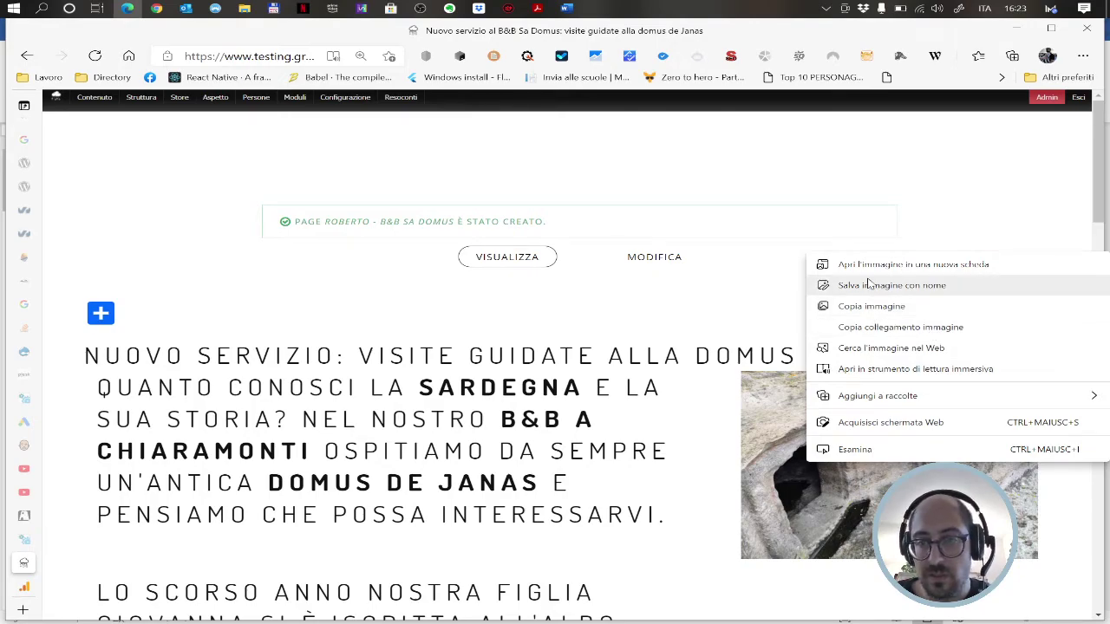
- Open the B&B sa Domus page for editing and move the first row for columns out of the first Titolo block, directly below it
click(900, 329)
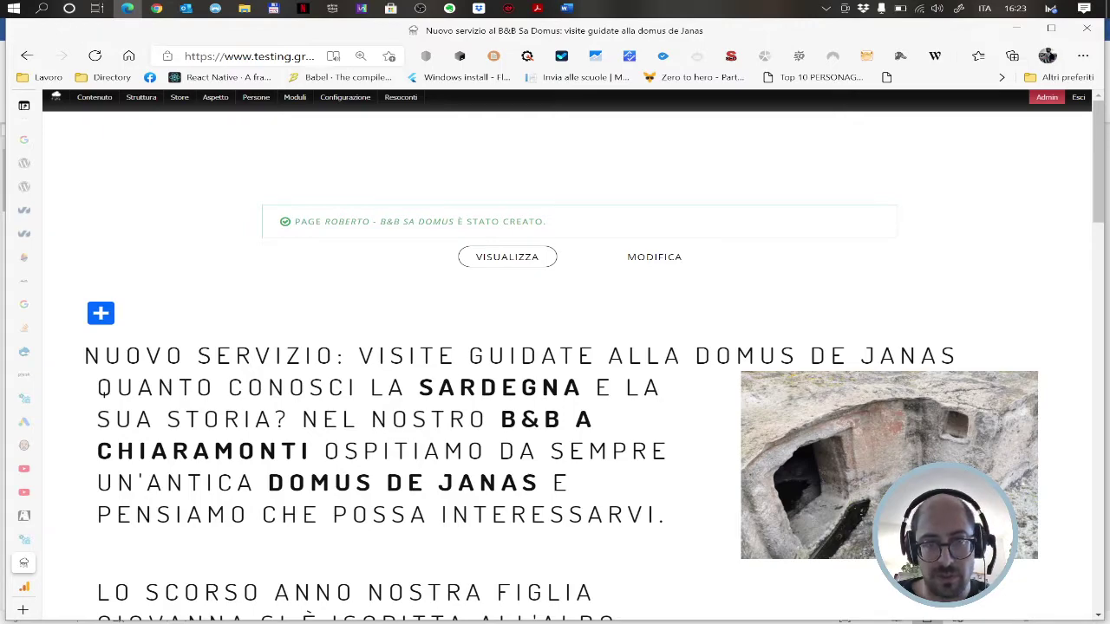
click(678, 259)
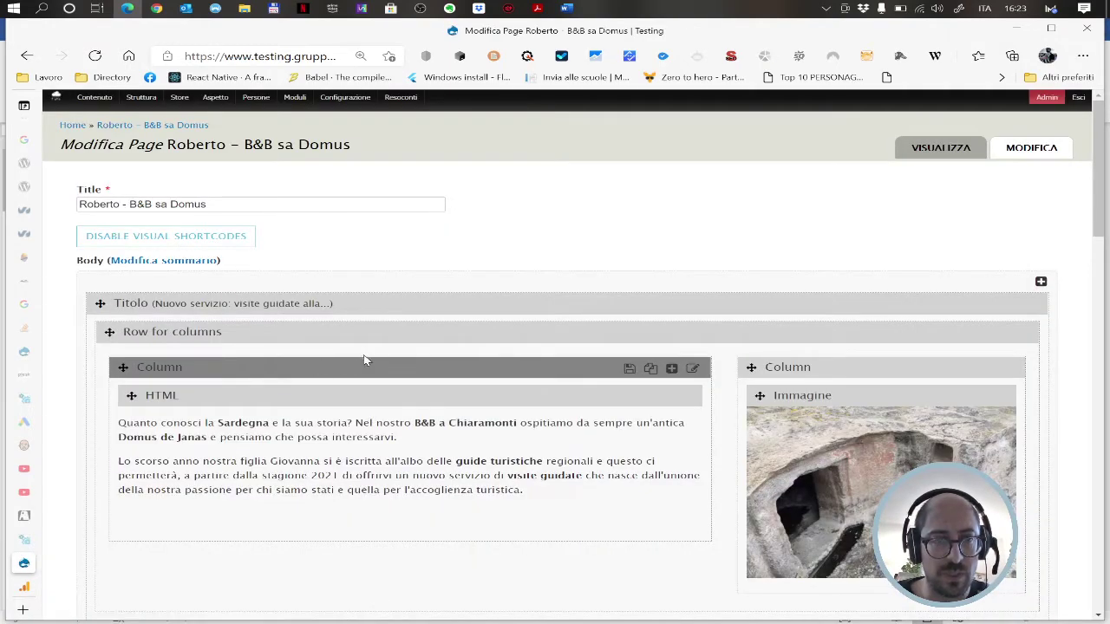
mouse_move(55, 97)
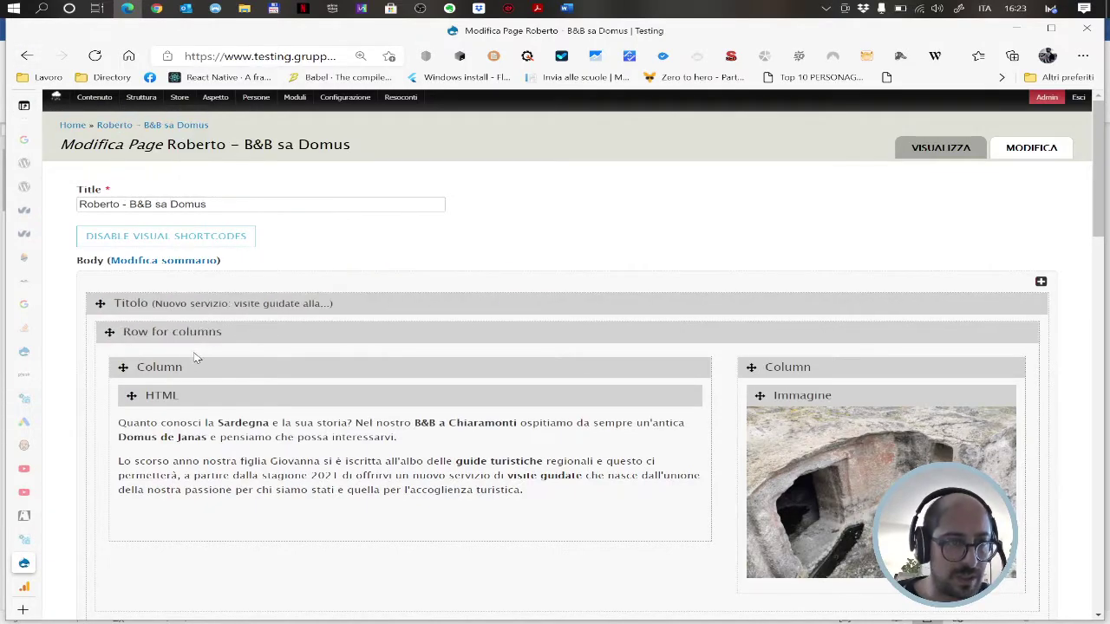
scroll(251, 353, down, 1)
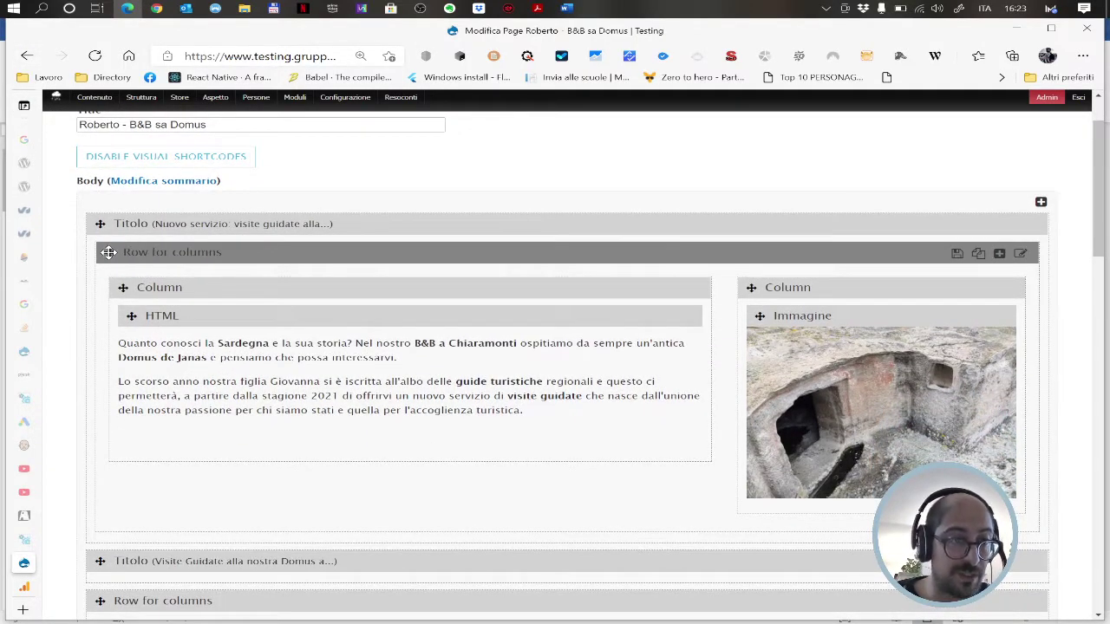
drag(107, 279, 102, 565)
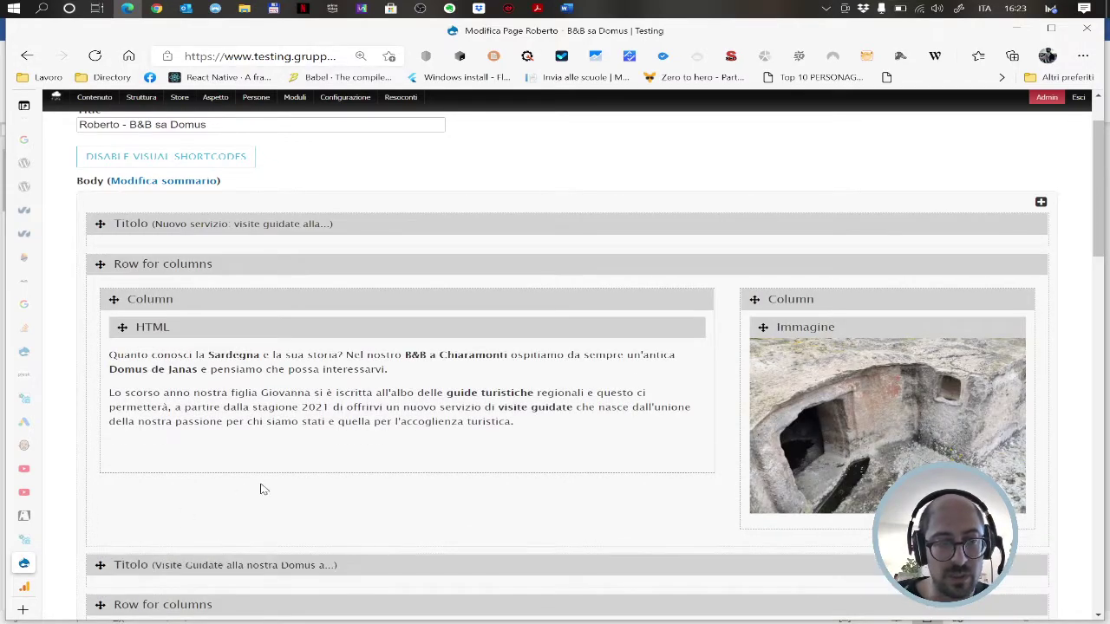
- Save the edited page with its rearranged body blocks
scroll(263, 486, down, 1)
scroll(272, 460, up, 1)
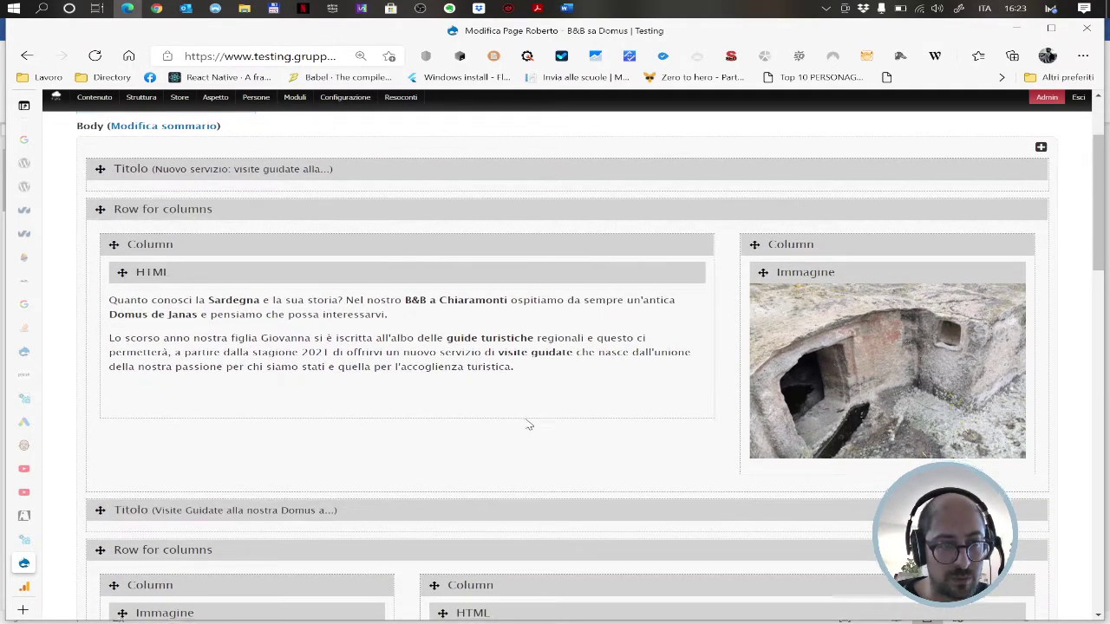
scroll(528, 426, down, 5)
scroll(528, 425, down, 7)
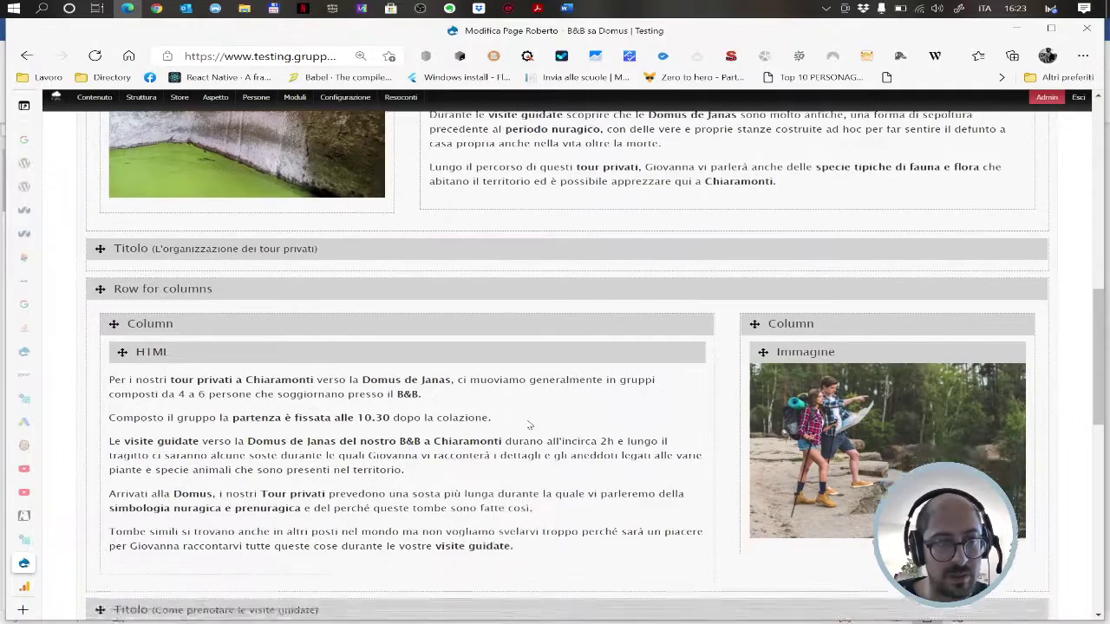
scroll(525, 419, down, 5)
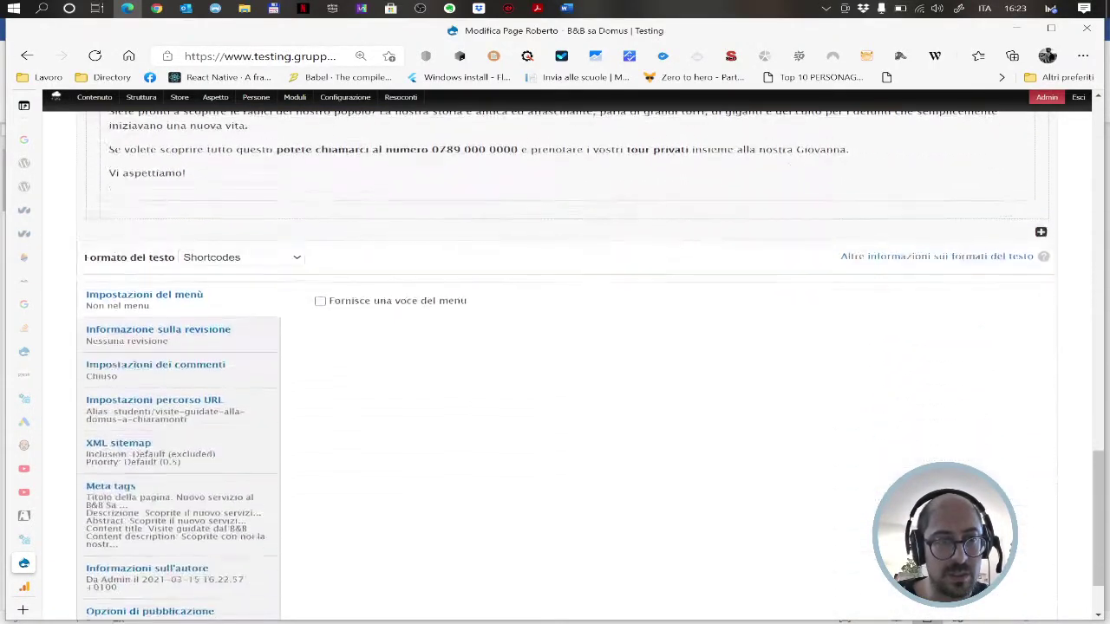
click(110, 564)
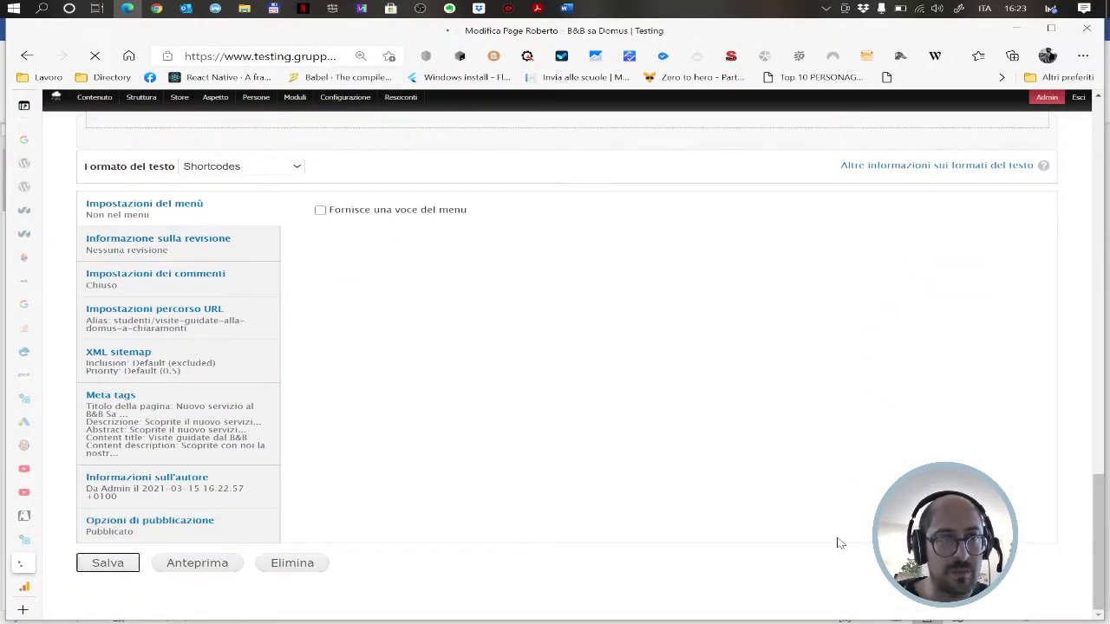
- Open the domus photo in a new tab, switch to it and enlarge it to full size
right_click(805, 556)
click(902, 355)
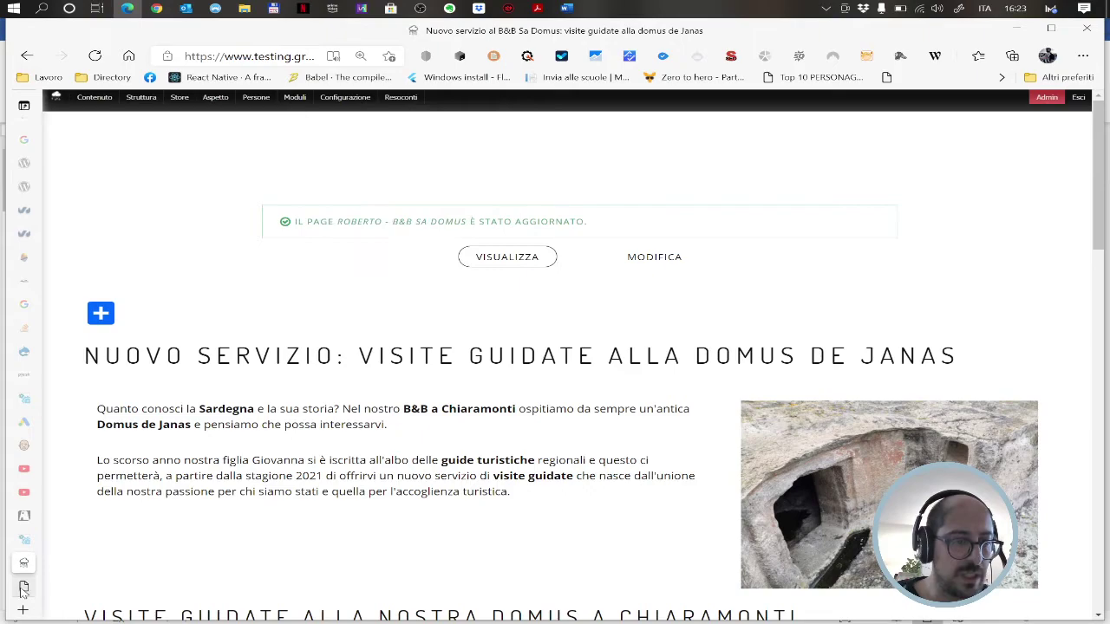
click(24, 587)
click(521, 378)
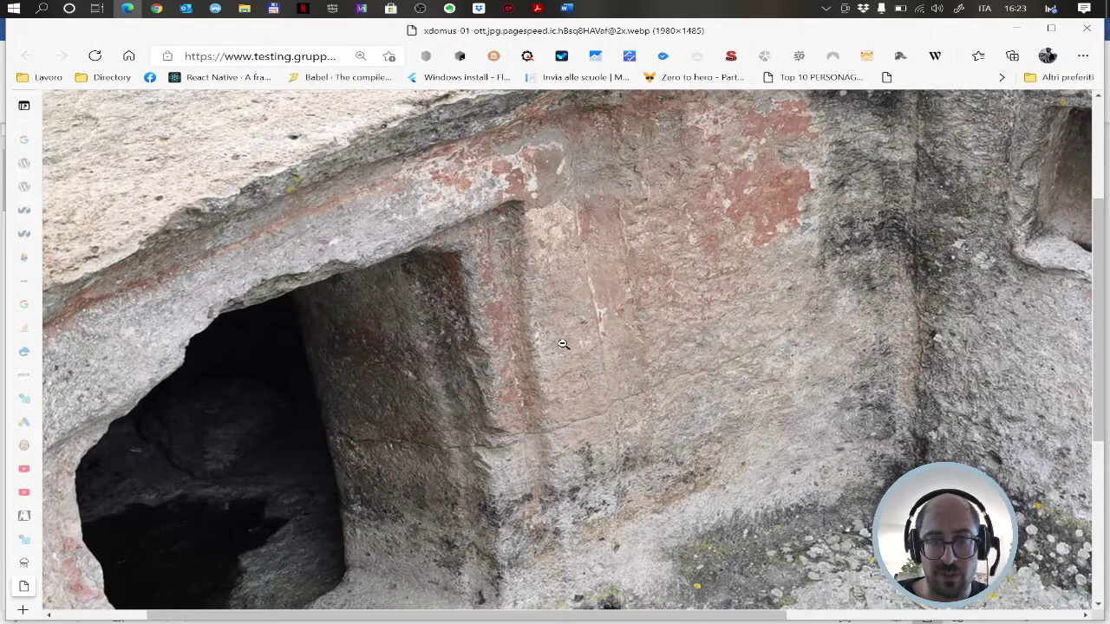
- Inspect the enlarged domus photo in the developer tools to read its width and height
right_click(610, 275)
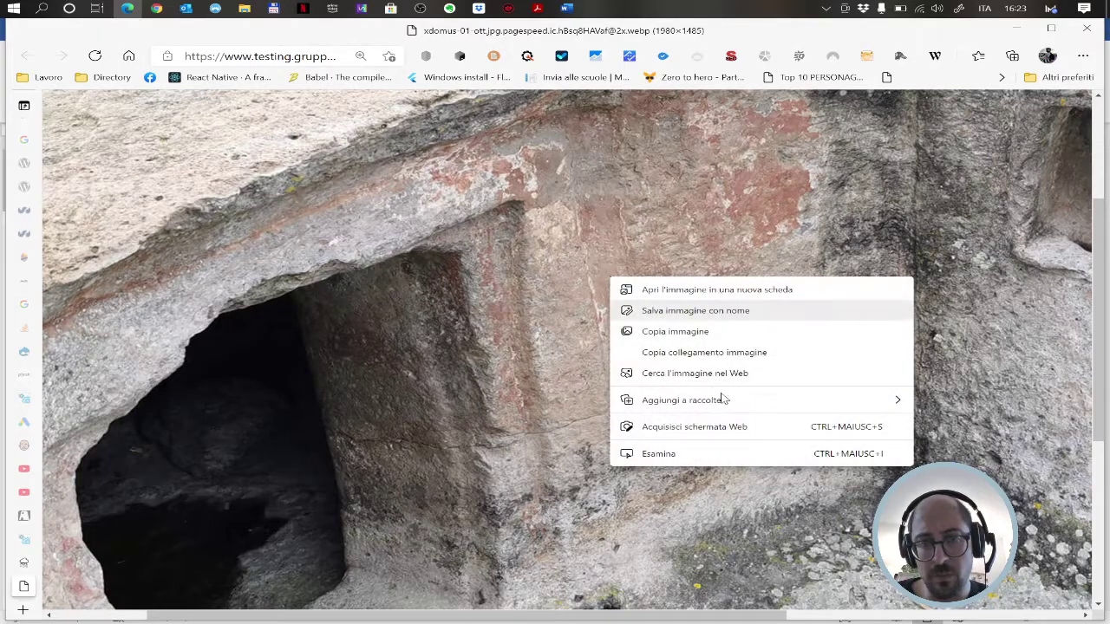
click(693, 461)
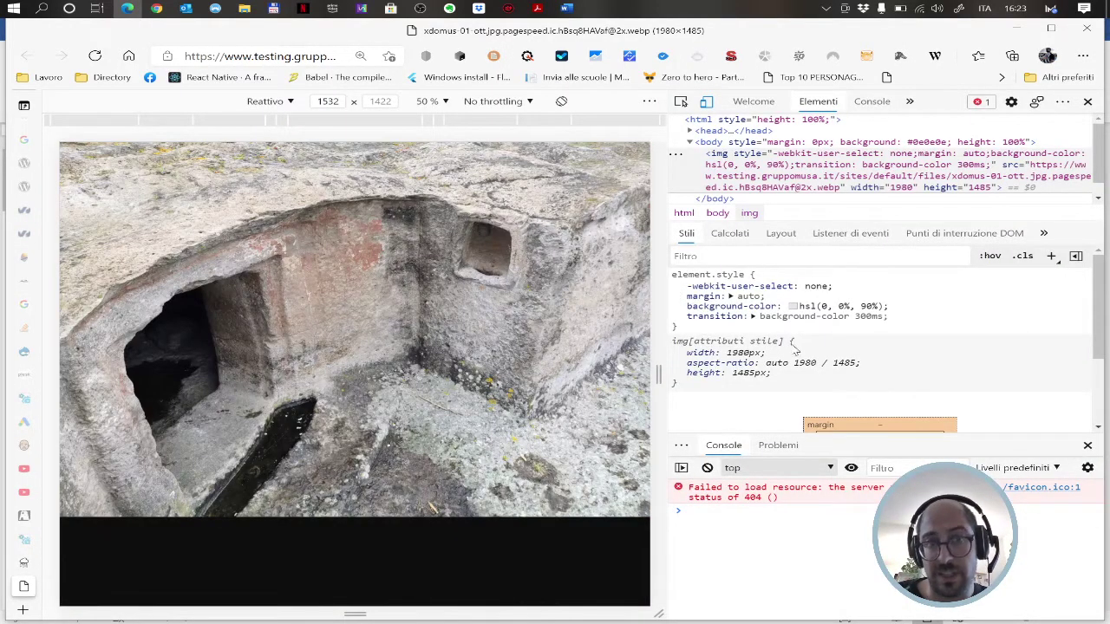
scroll(906, 368, down, 2)
scroll(906, 369, down, 1)
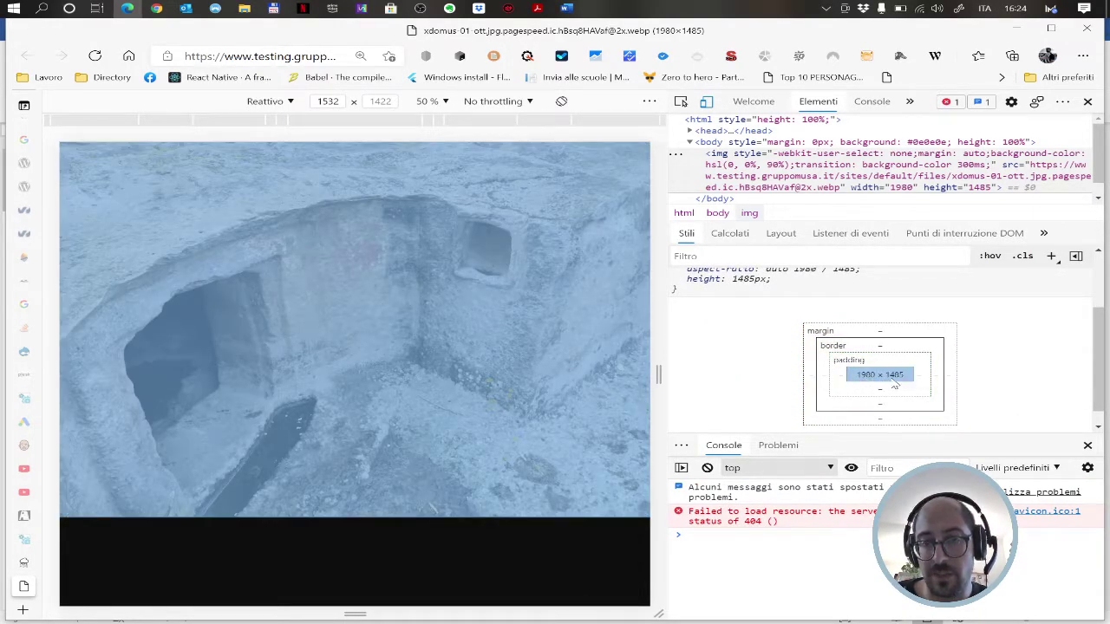
- Copy the domus photo's web address and close its tab
click(280, 57)
key(ctrl+c)
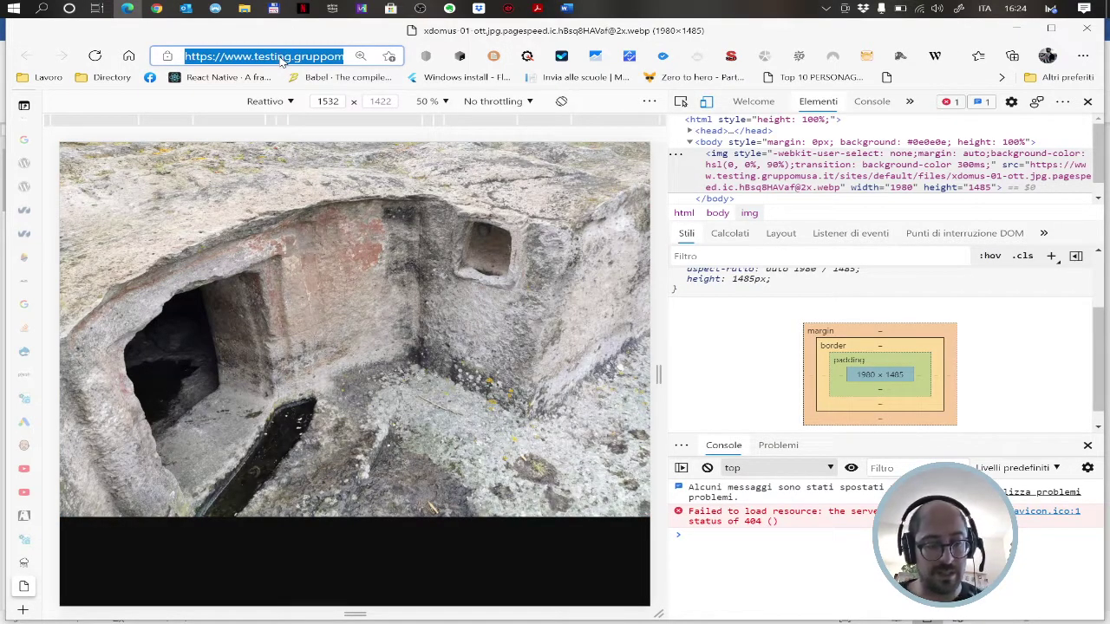
right_click(280, 61)
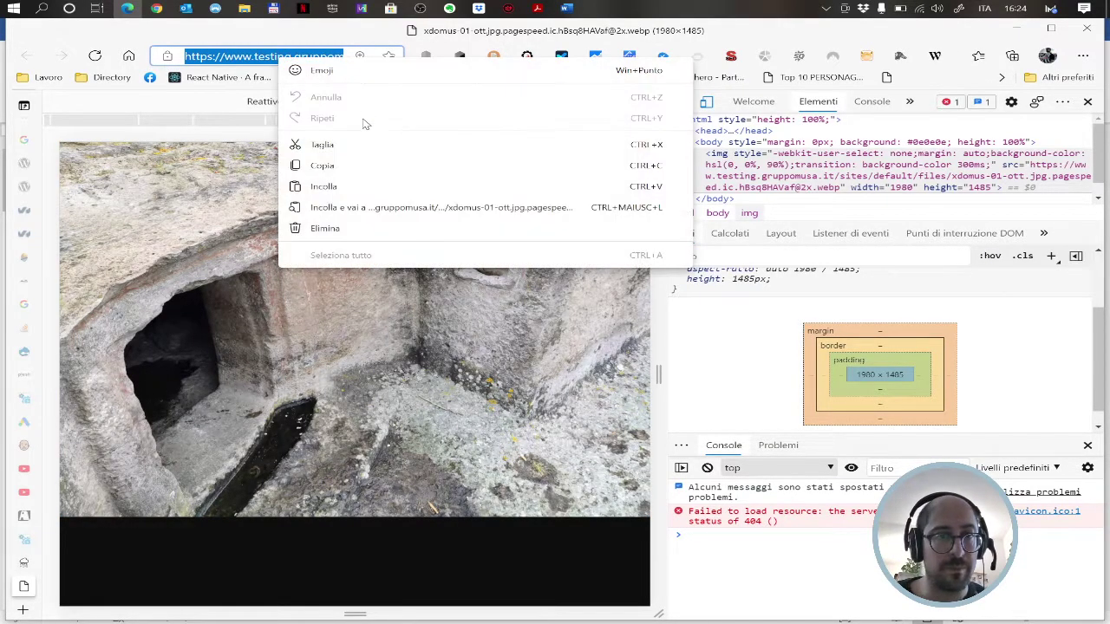
click(321, 165)
mouse_move(35, 587)
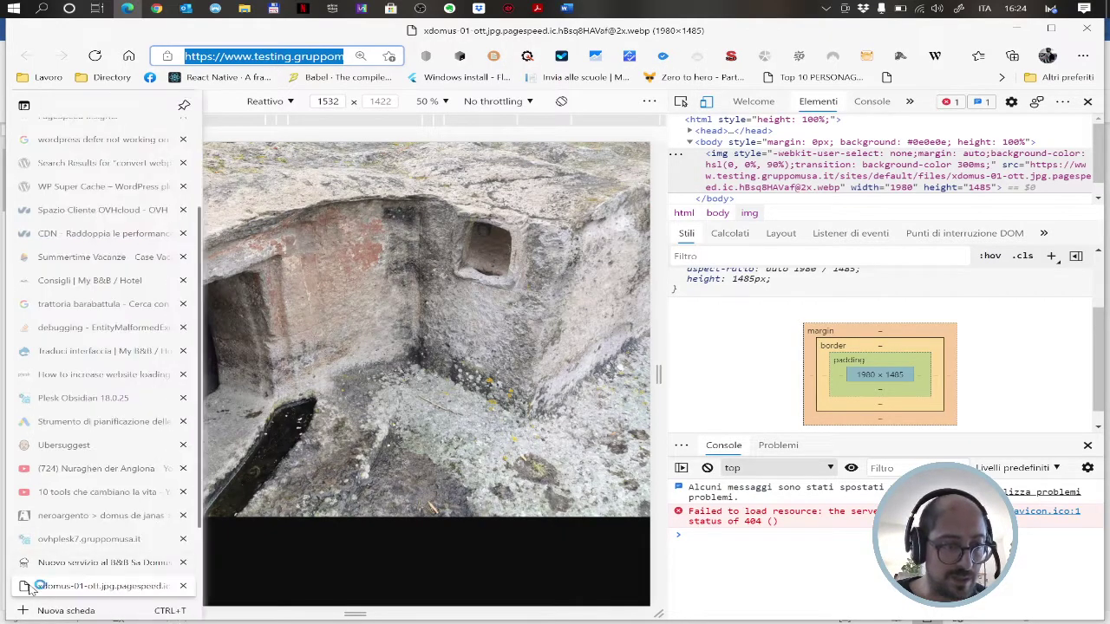
click(183, 587)
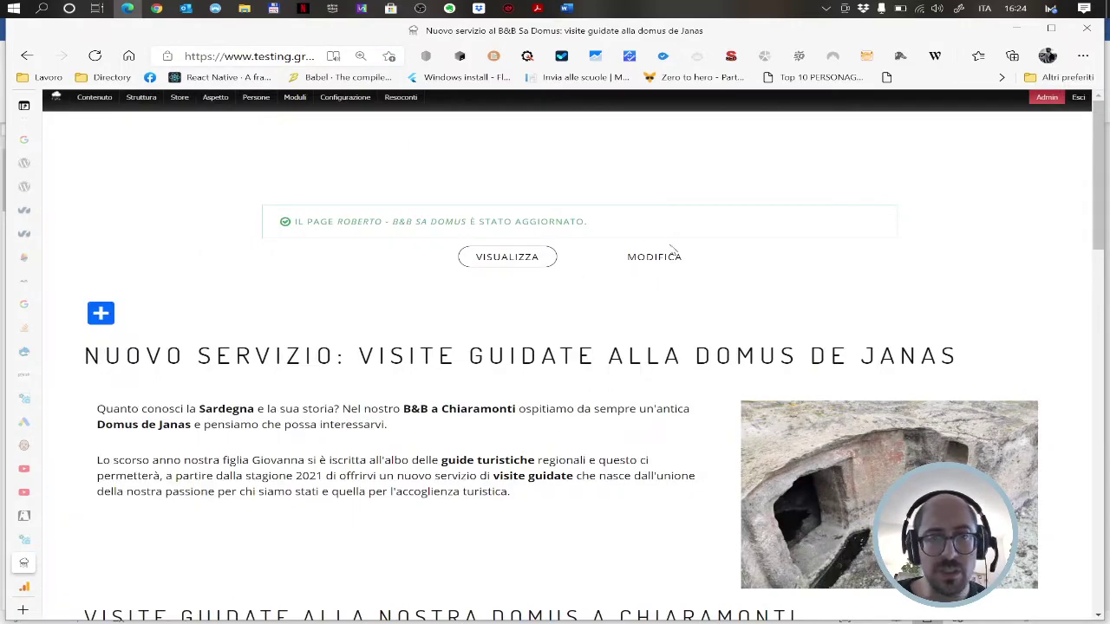
- Edit the page again and paste the copied photo address into the Immagine field of its Open Graph meta tags
click(652, 259)
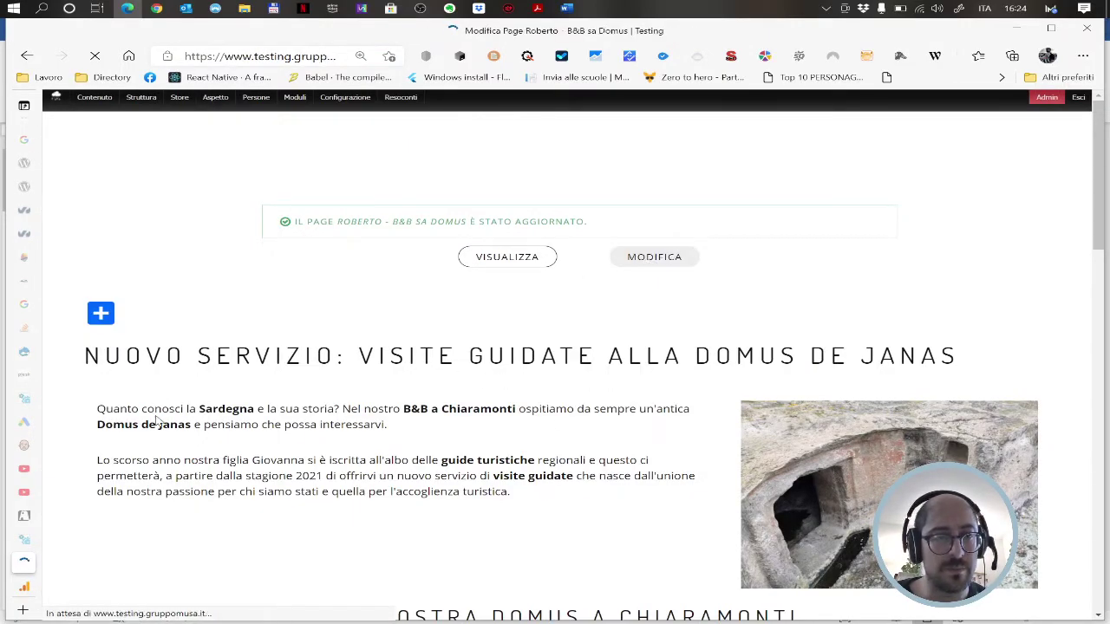
scroll(297, 479, down, 15)
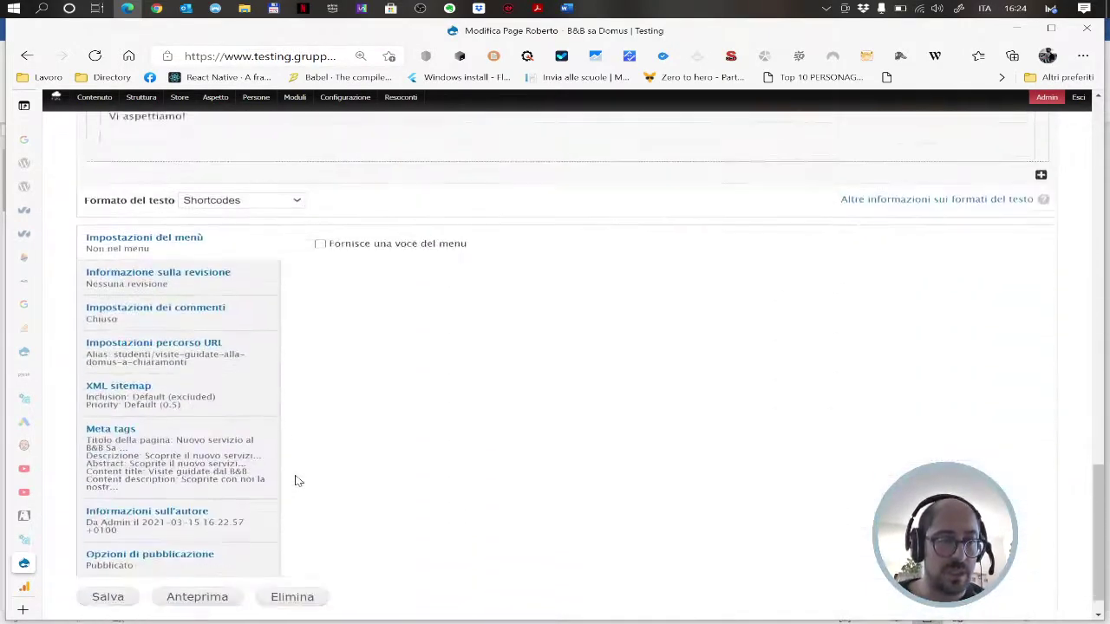
click(192, 407)
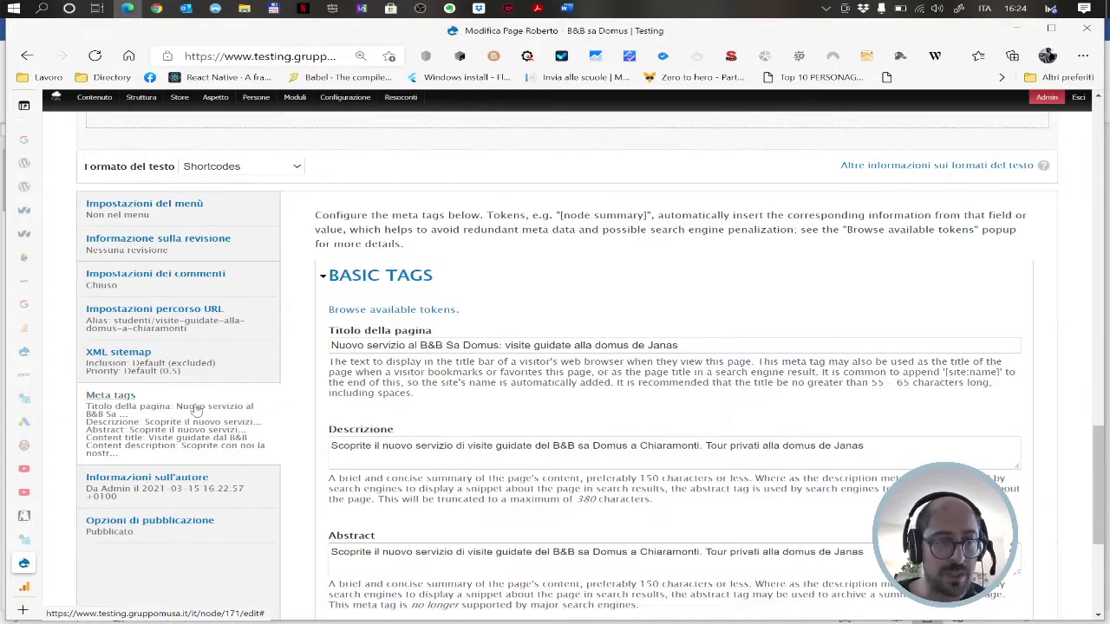
click(382, 276)
click(415, 349)
scroll(530, 397, down, 7)
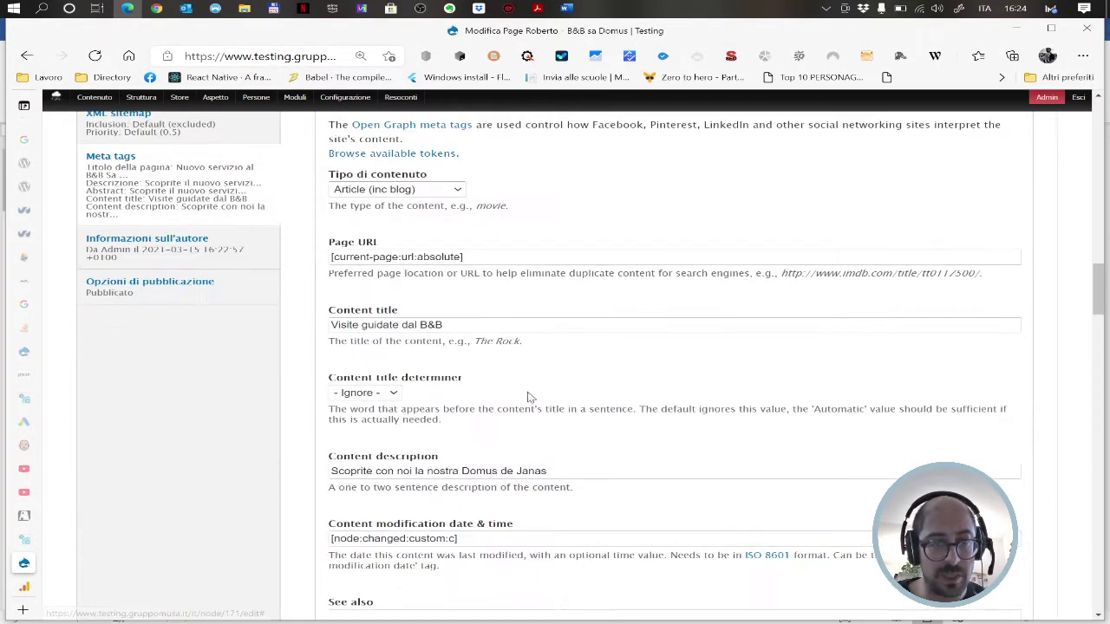
click(607, 270)
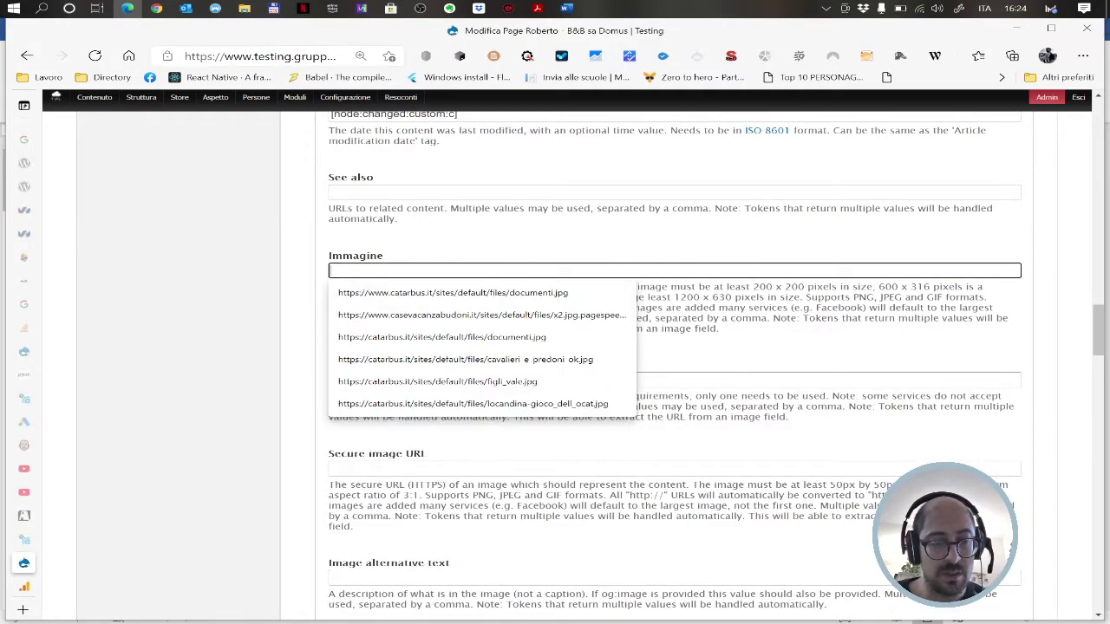
key(ctrl+v)
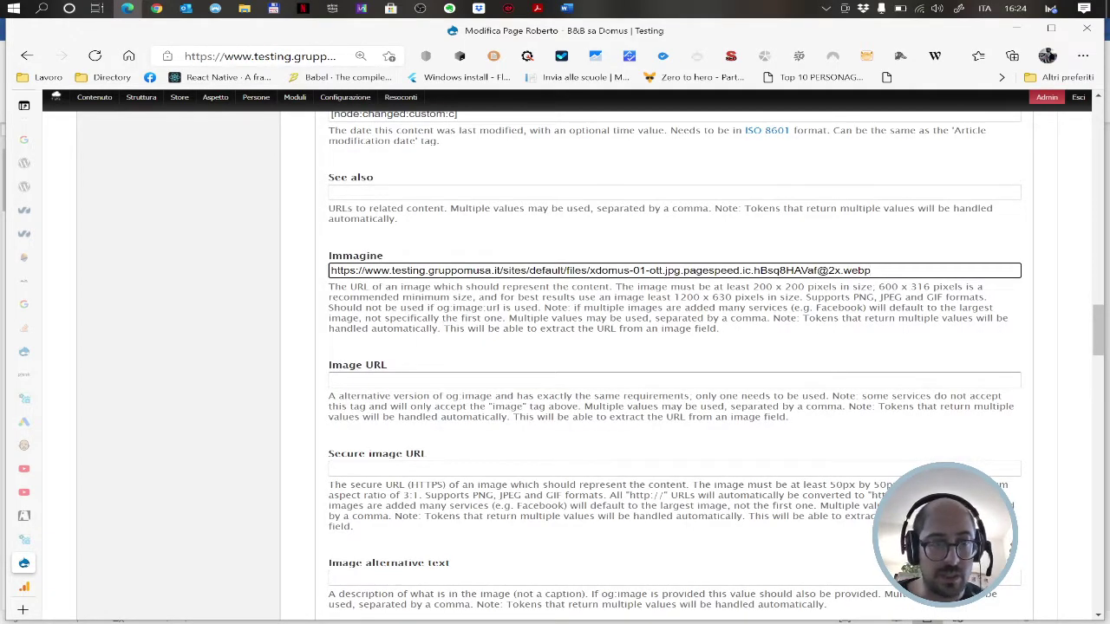
- Fill in the Open Graph image details with type image/jpeg, width 1980 and height 1445
scroll(368, 570, down, 3)
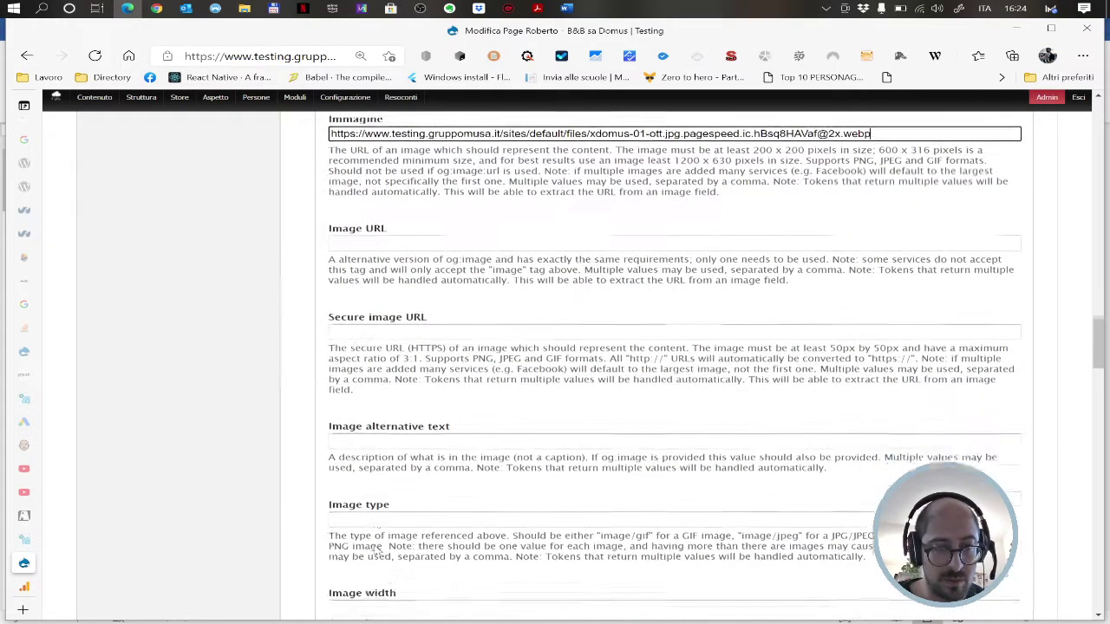
click(355, 469)
click(359, 492)
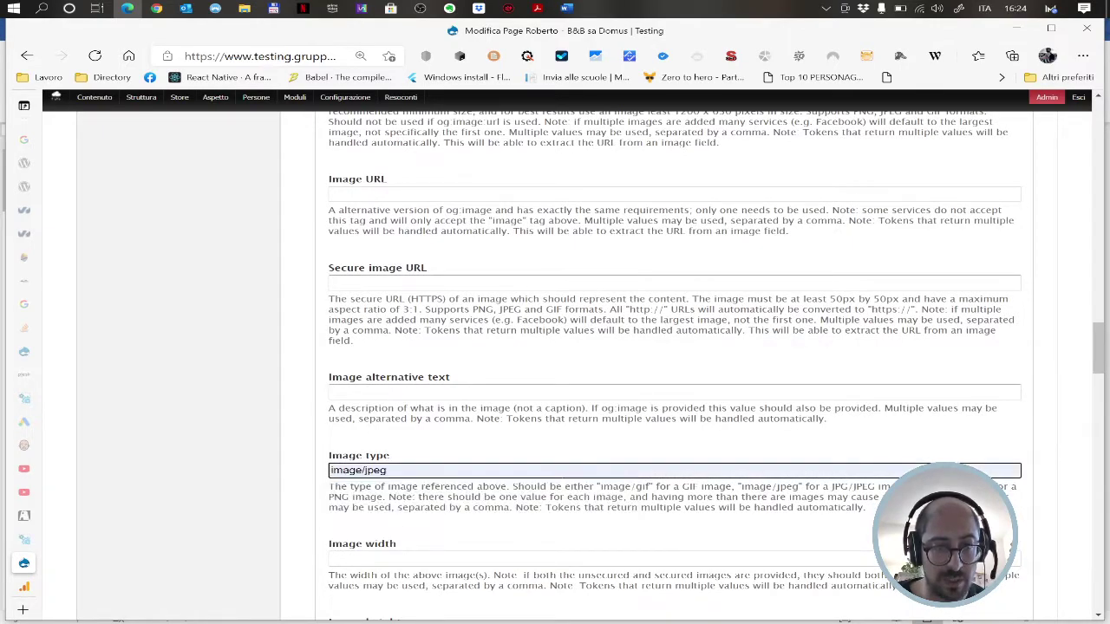
click(355, 558)
text(1980)
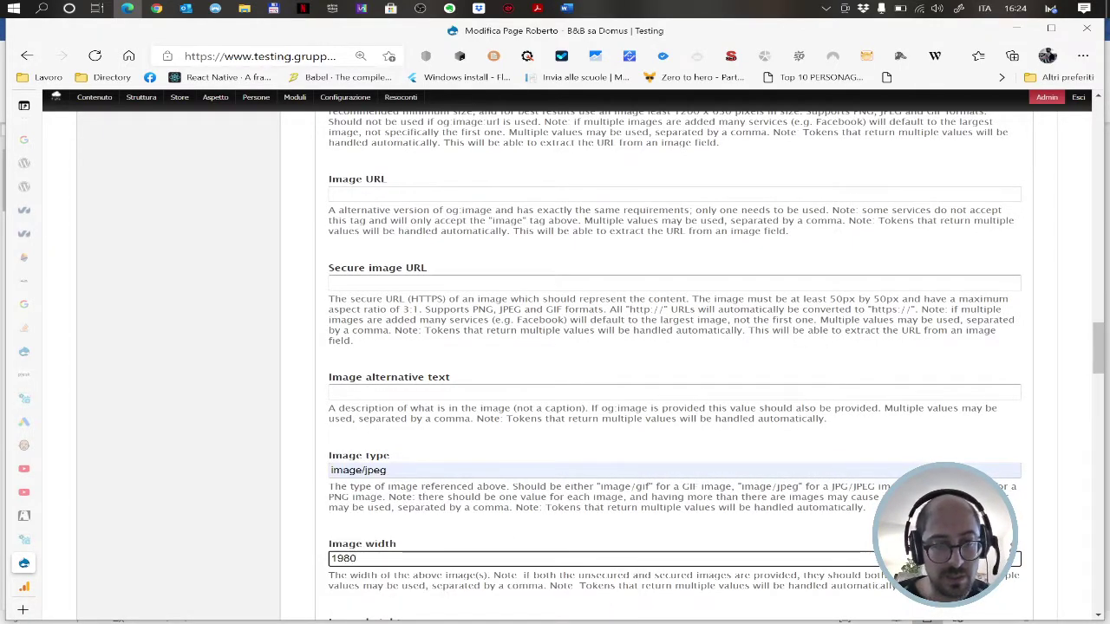
scroll(456, 495, down, 2)
click(456, 503)
text(1445)
click(405, 335)
scroll(506, 297, up, 5)
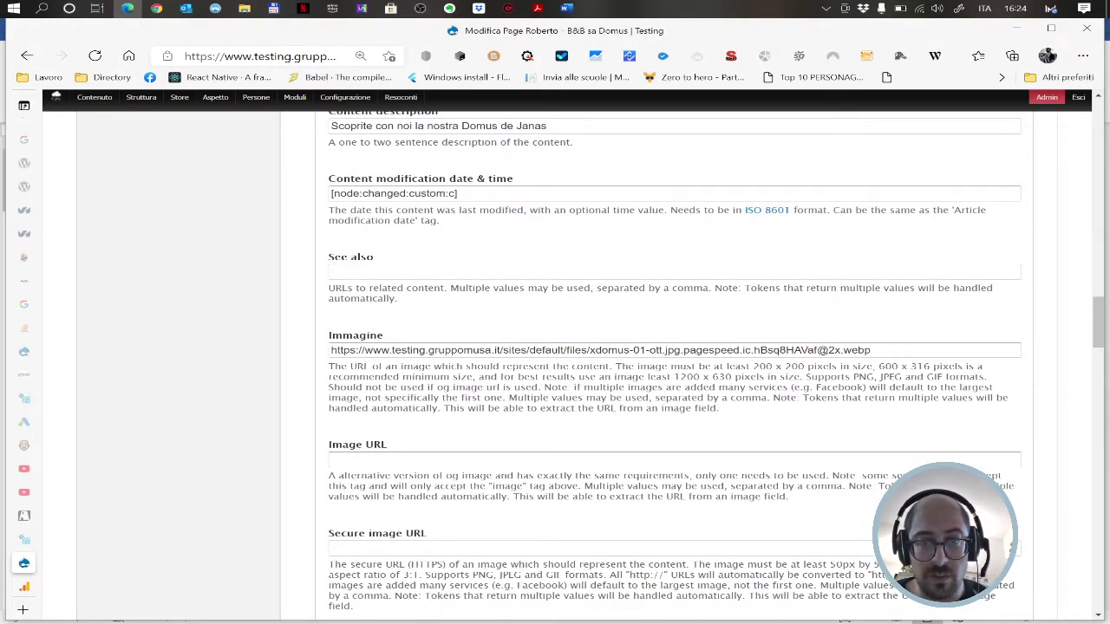
double_click(675, 349)
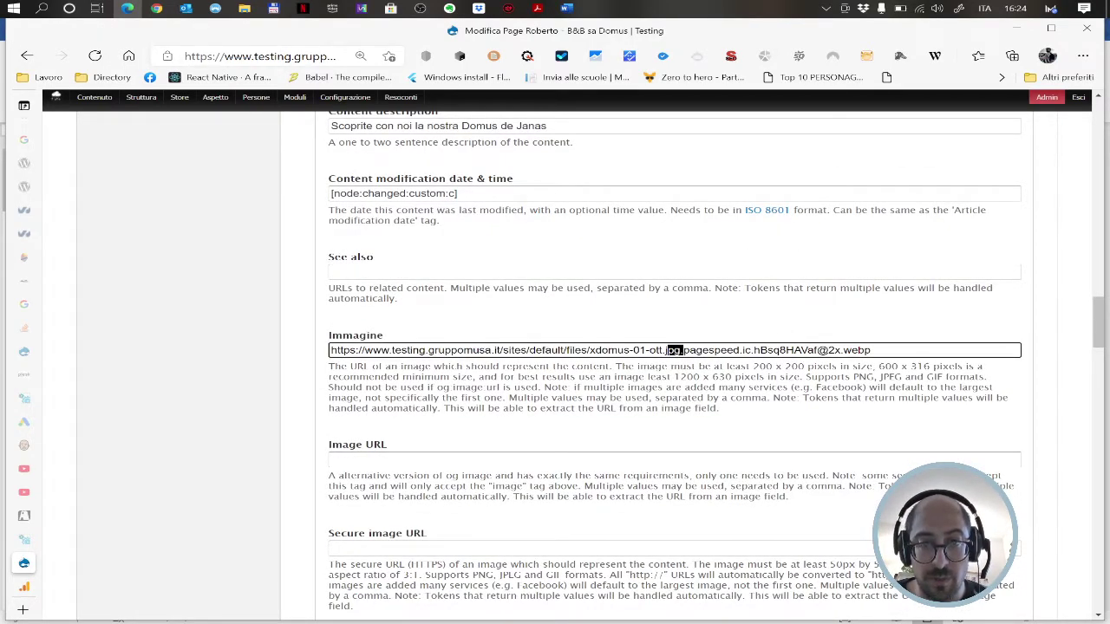
click(701, 349)
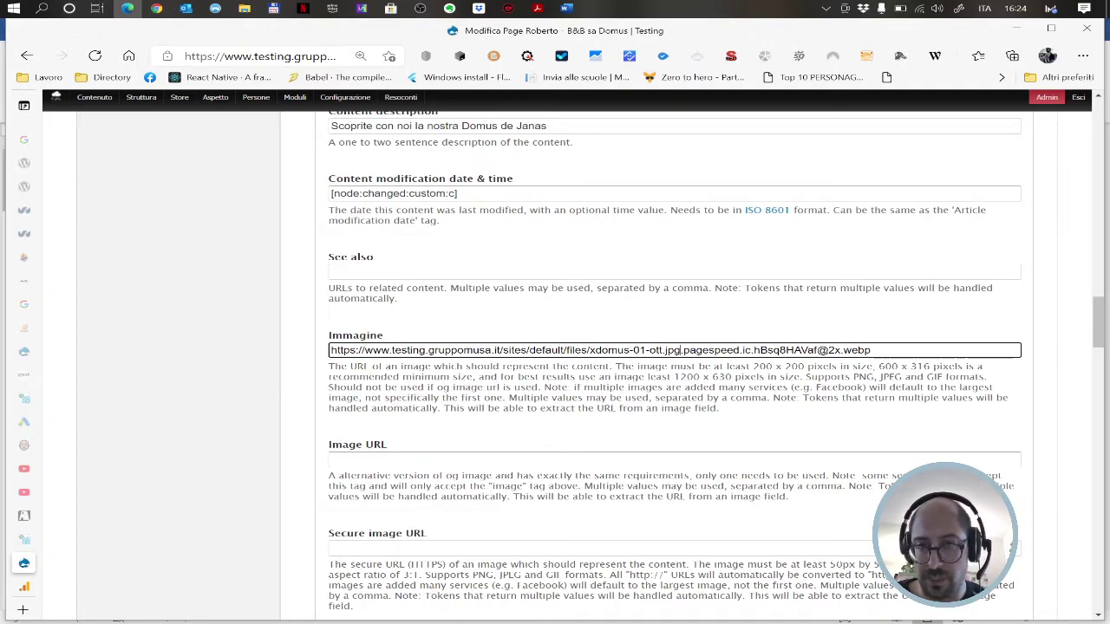
key(shift+End)
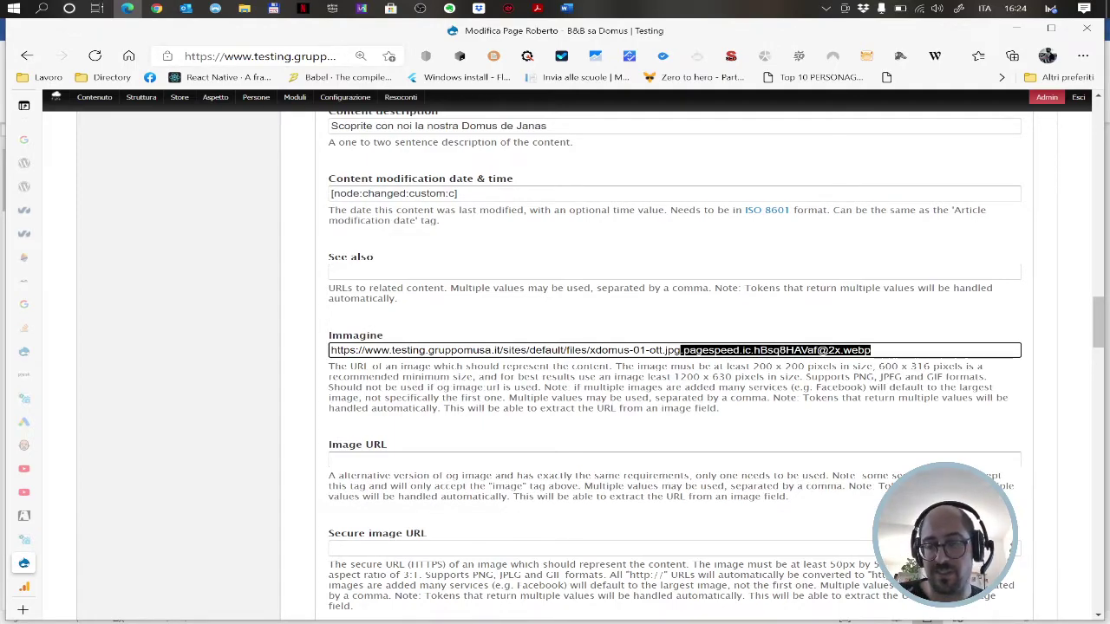
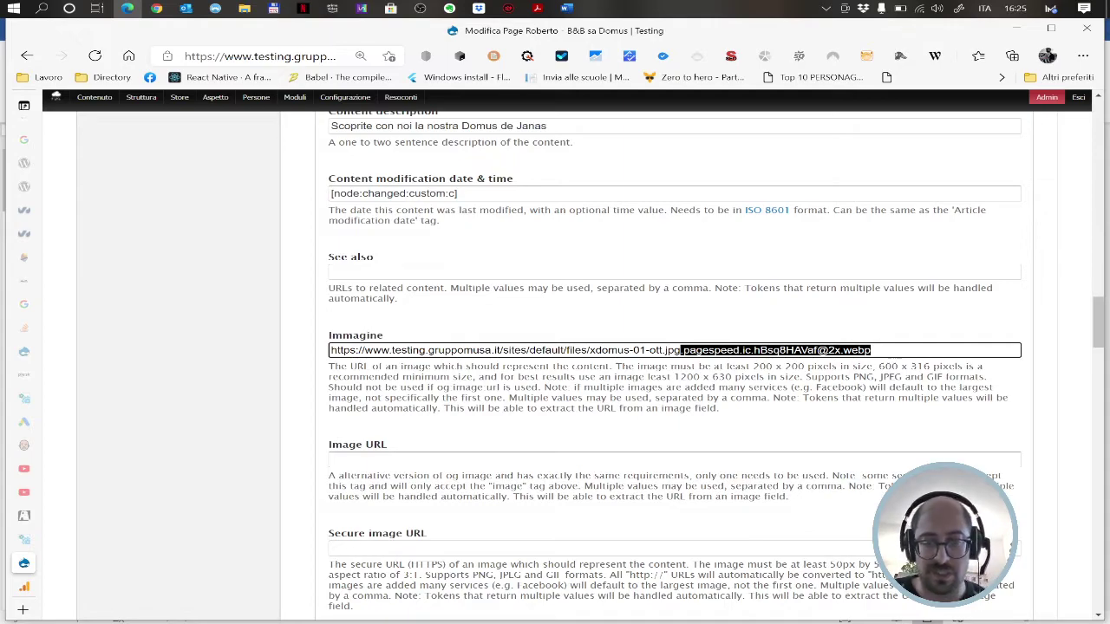
key(BackSpace)
click(644, 349)
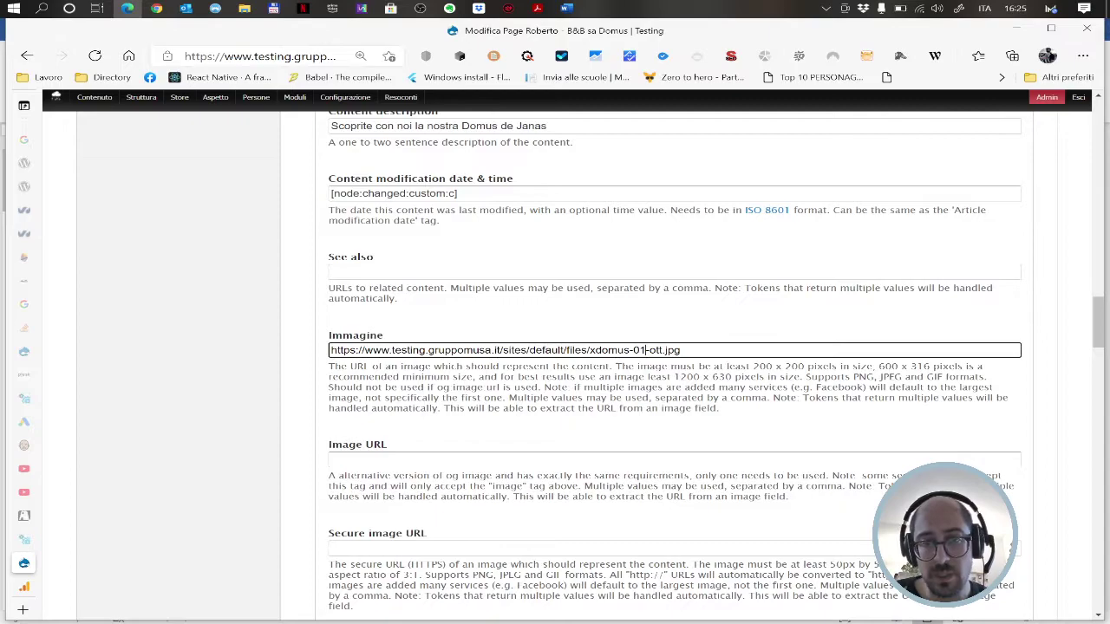
click(592, 349)
key(BackSpace)
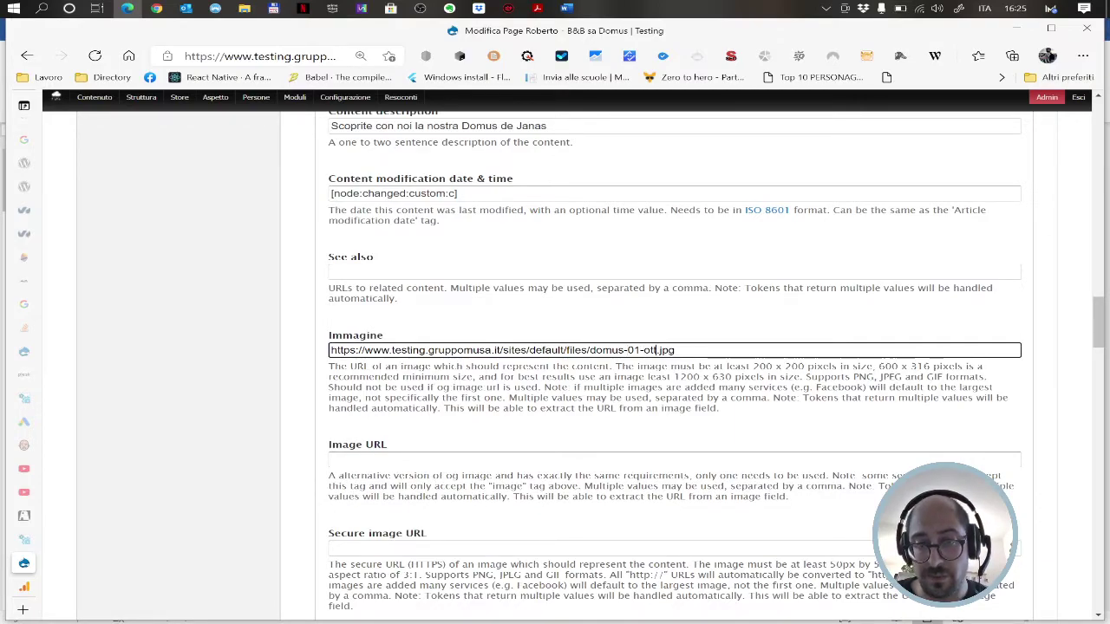
key(ctrl+a)
key(ctrl+c)
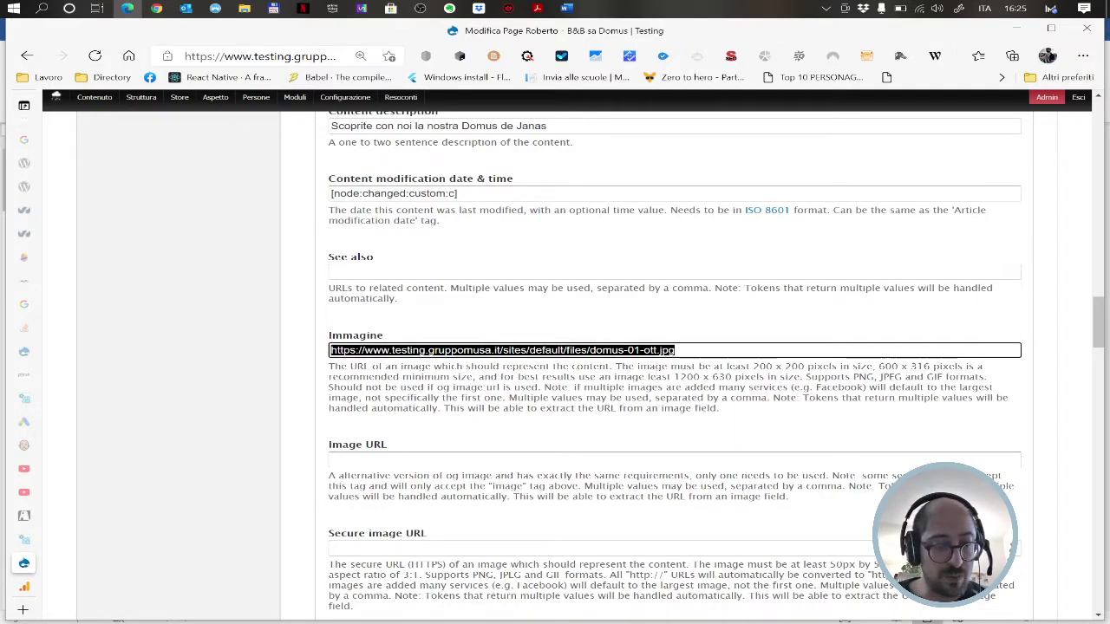
- Paste the copied photo address into both the Image URL and Secure image URL fields
click(395, 457)
key(ctrl+v)
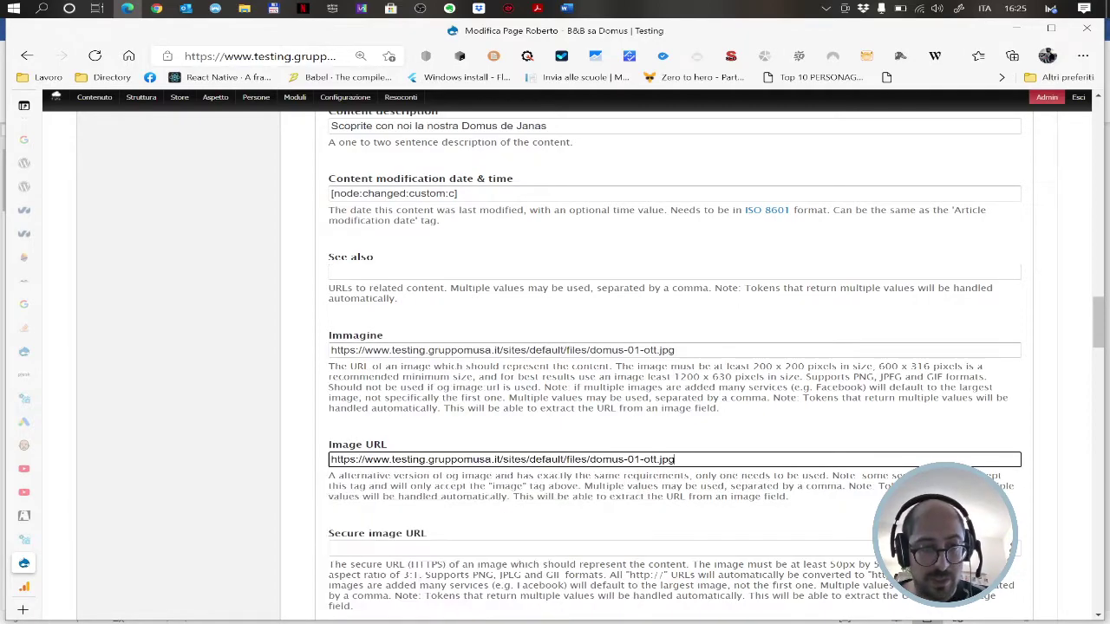
click(395, 548)
key(ctrl+v)
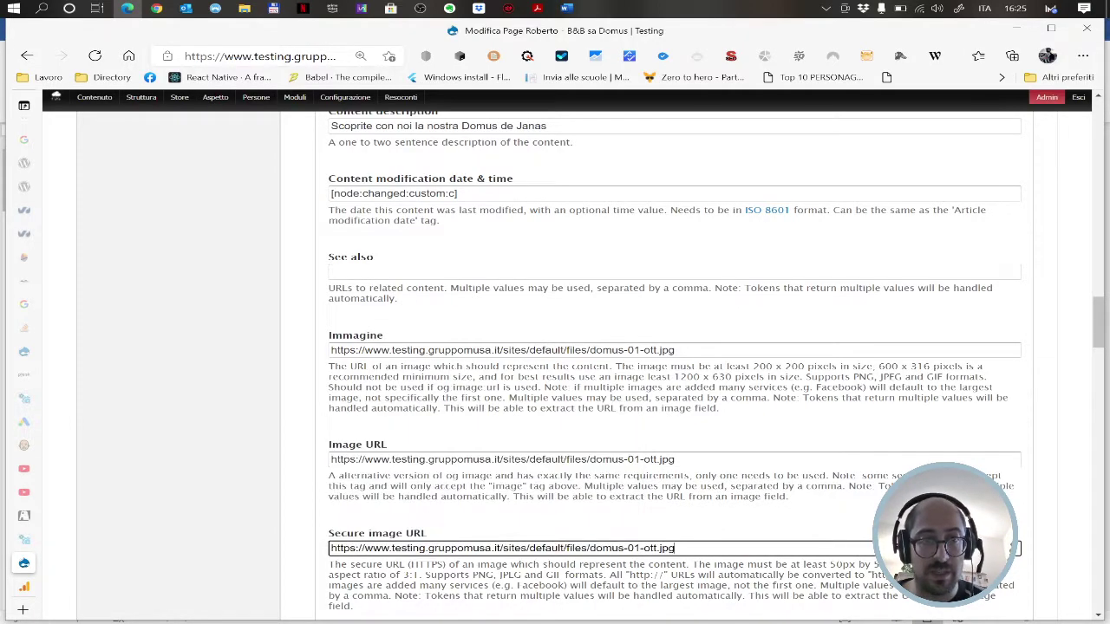
- Enter "Domus de Janas al B&B sa Domus a Chiaramonti" as the image alternative text
scroll(555, 390, down, 2)
scroll(553, 380, down, 1)
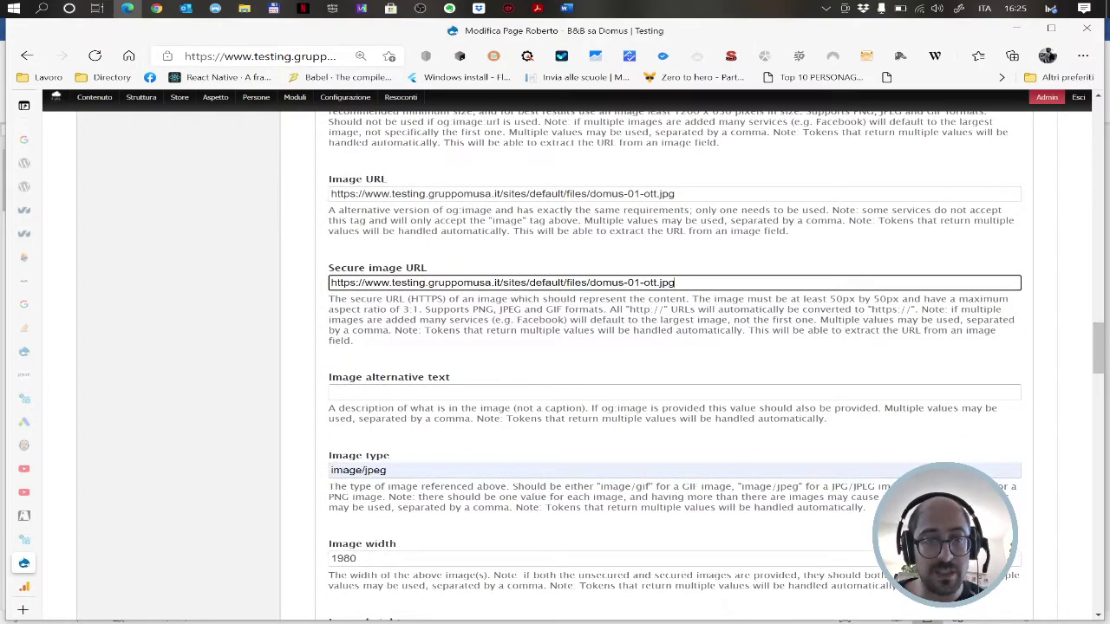
click(395, 392)
text(Domus)
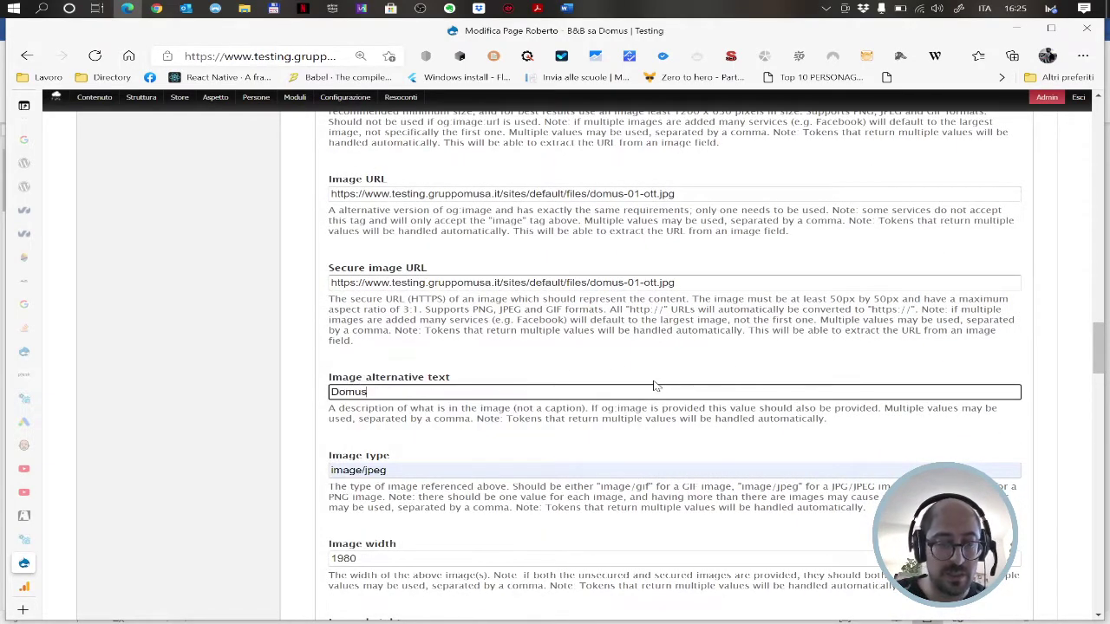
text( de Janas a)
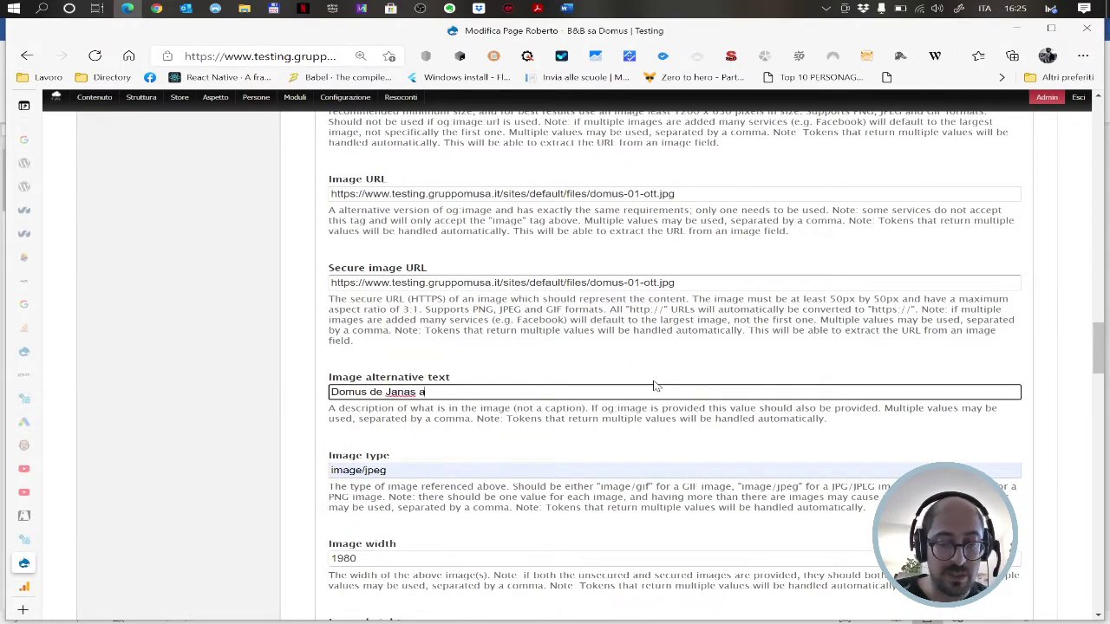
text(l B&B sa)
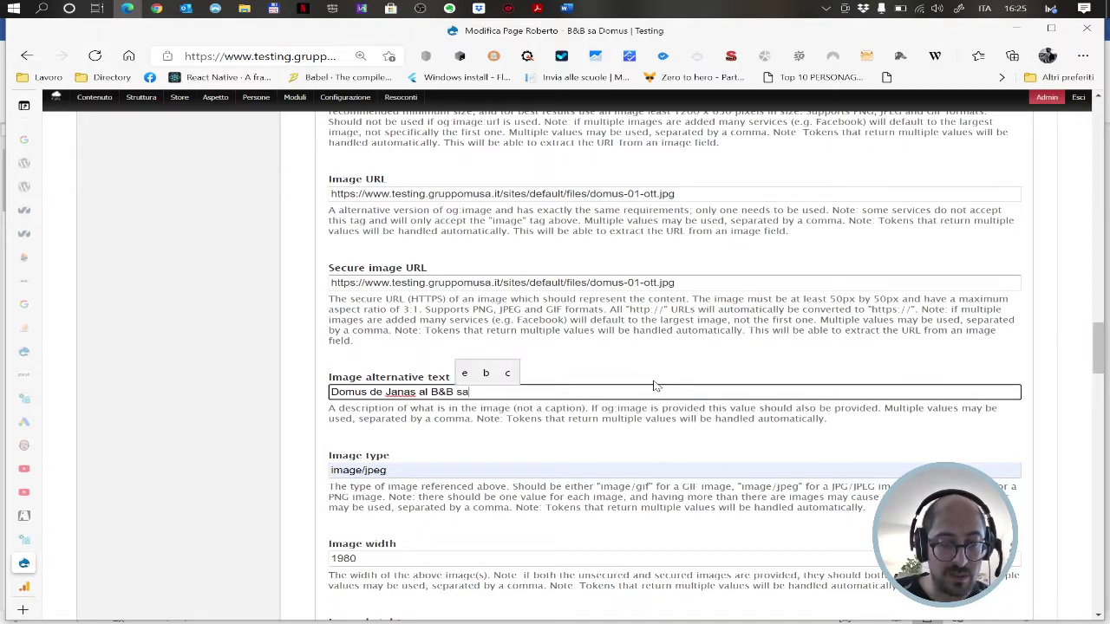
text( Domus a Chiaramonti)
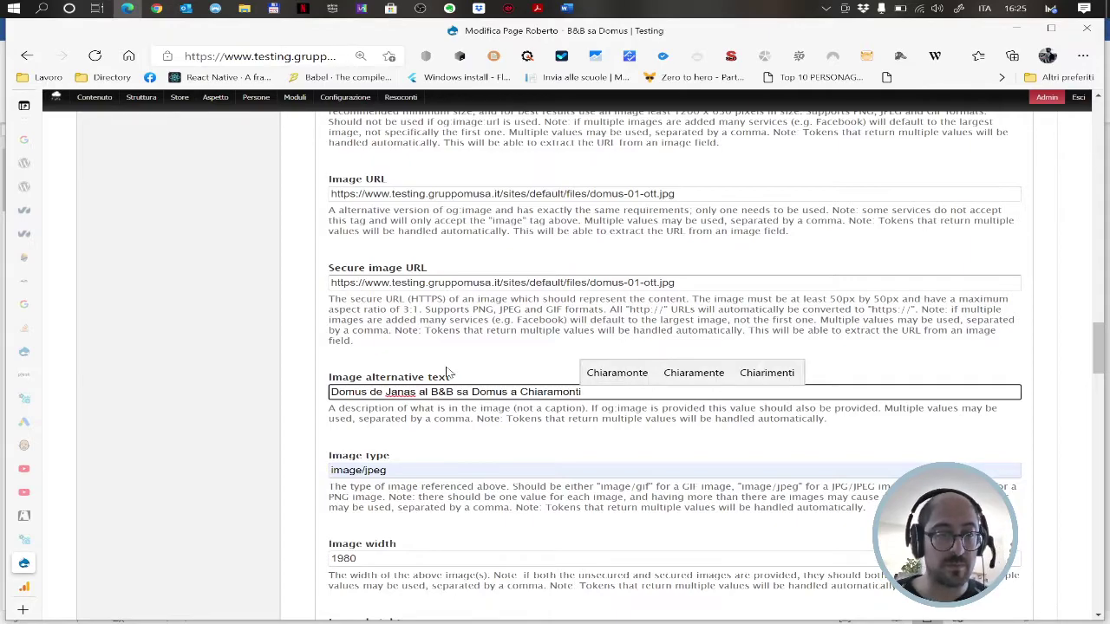
- Set the Open Graph Locale to it_IT
scroll(457, 346, down, 5)
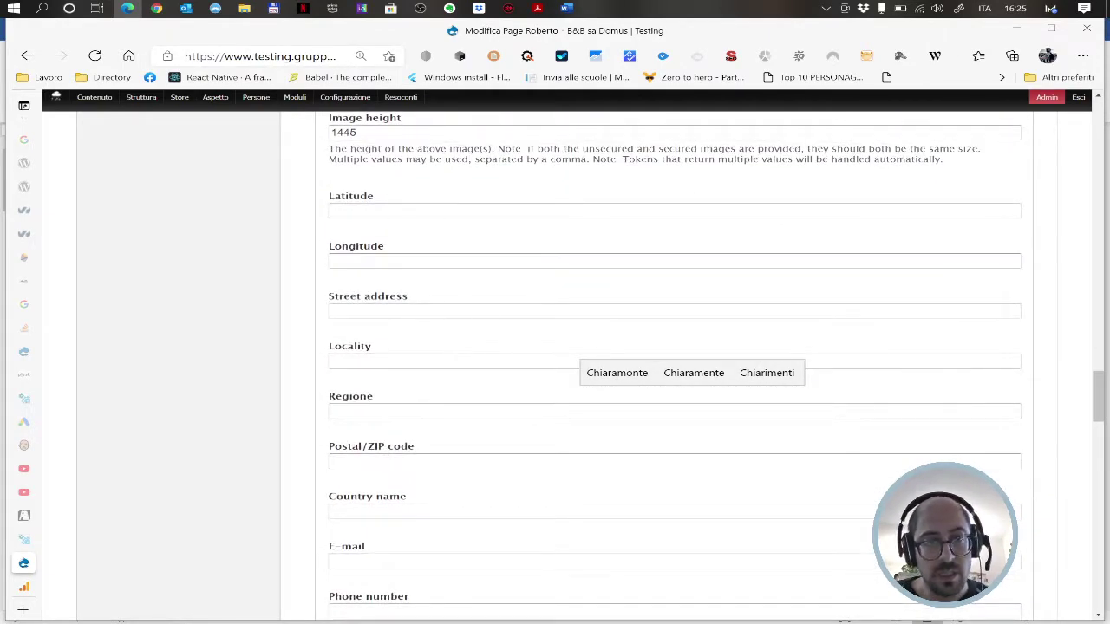
scroll(409, 406, down, 3)
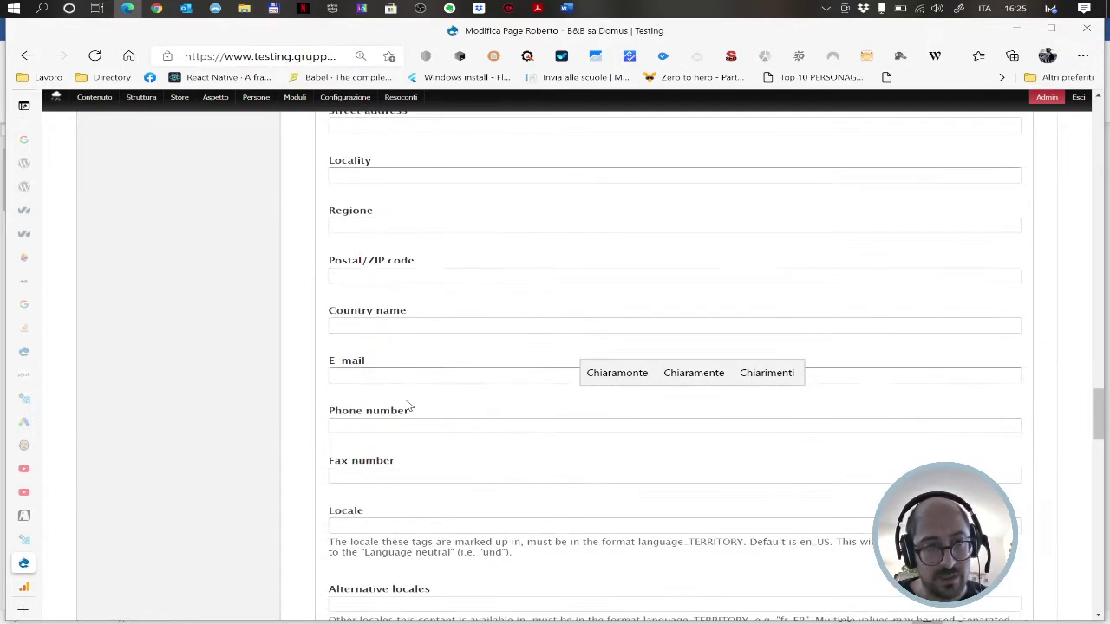
click(364, 419)
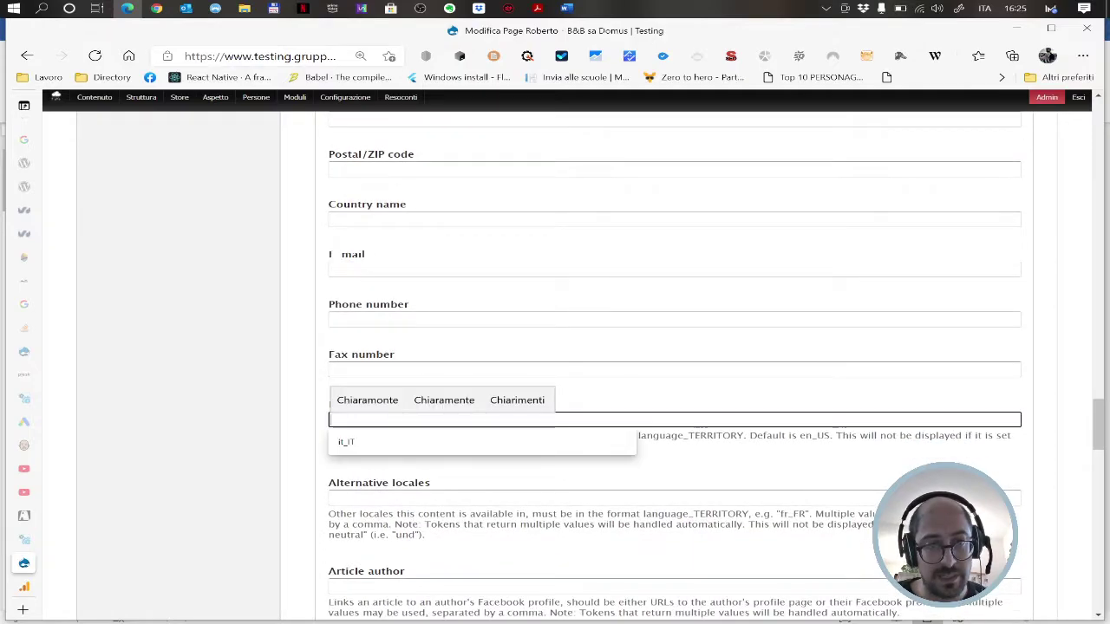
click(362, 448)
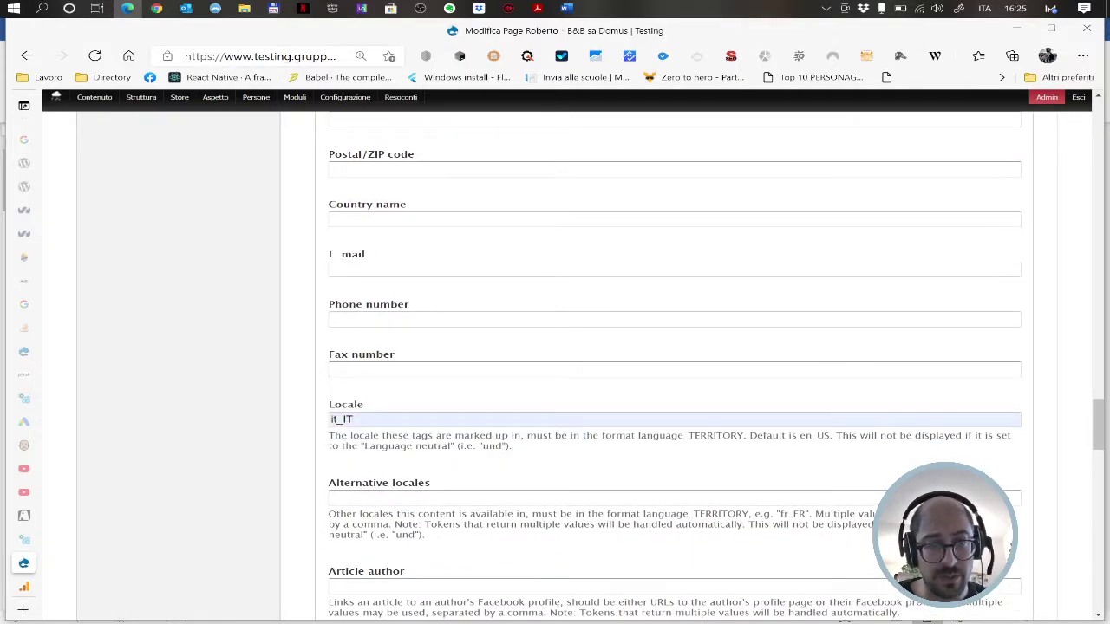
scroll(511, 414, down, 2)
click(352, 374)
click(353, 401)
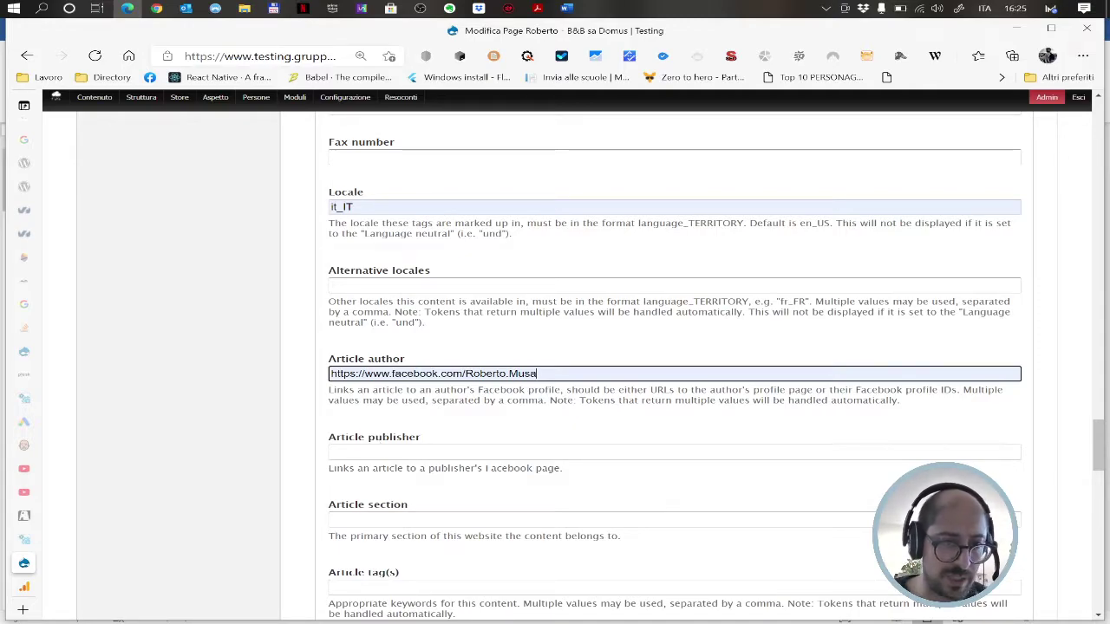
click(444, 453)
click(520, 474)
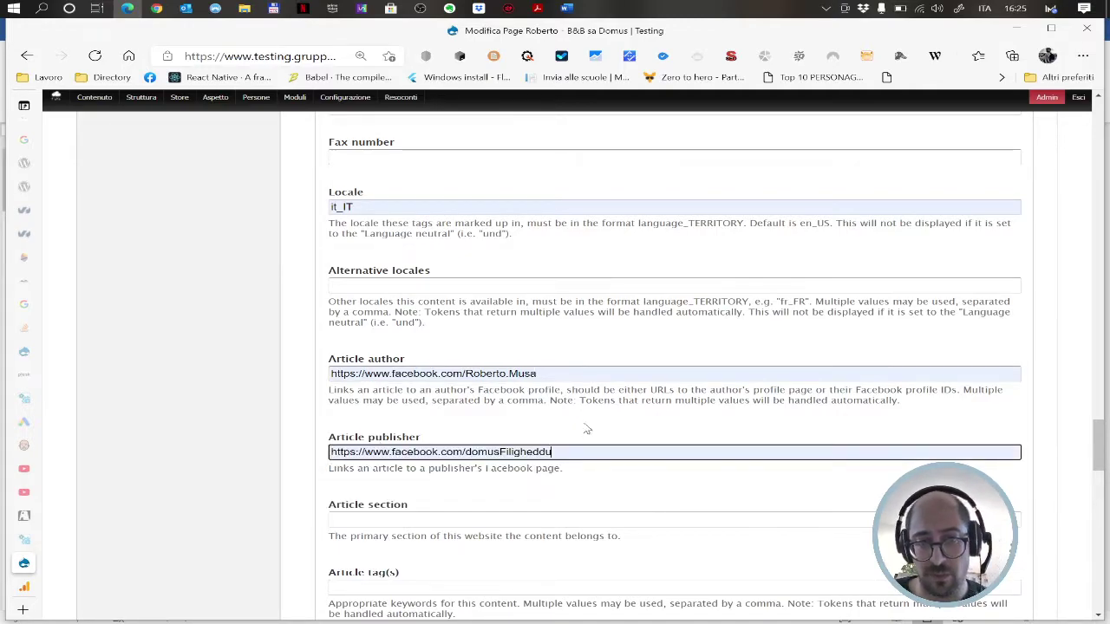
- Enter the article tags "Visite guidate, Domus de Janas, B&B, Chiaramonti" and save the page
scroll(518, 416, down, 4)
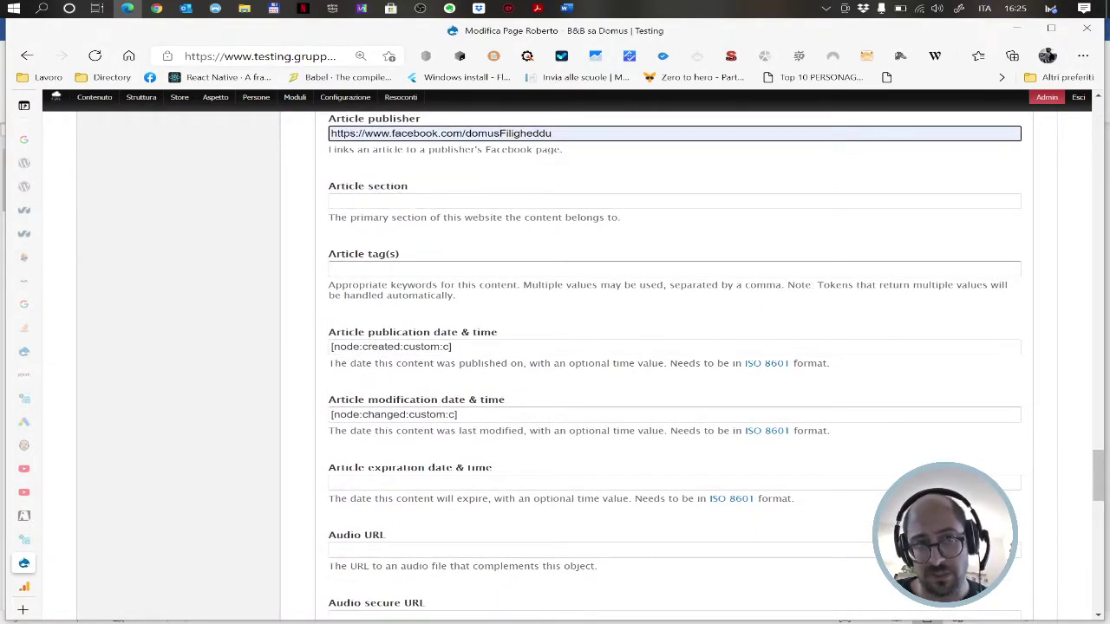
click(928, 269)
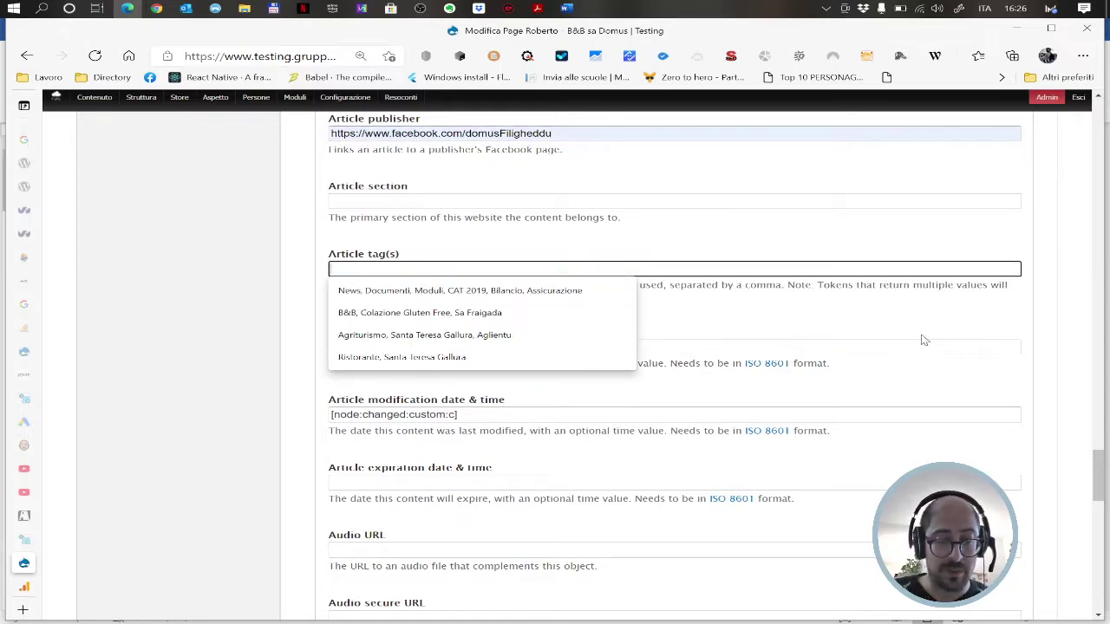
text(Visite guidat)
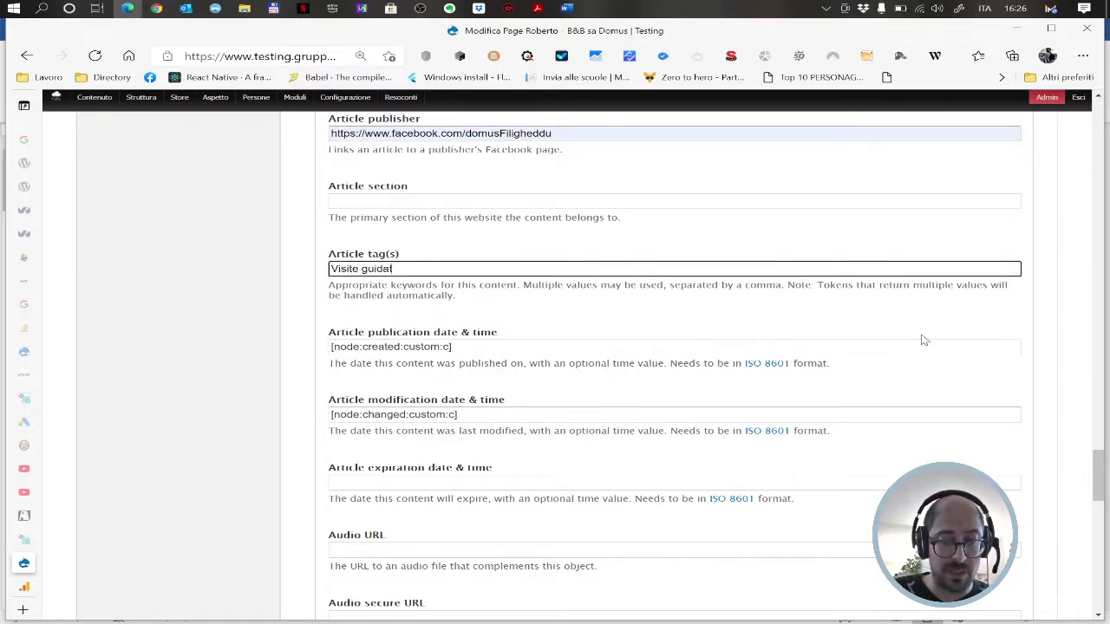
text(e, Domus de Janas, B/)
text(B, Chiaramonti)
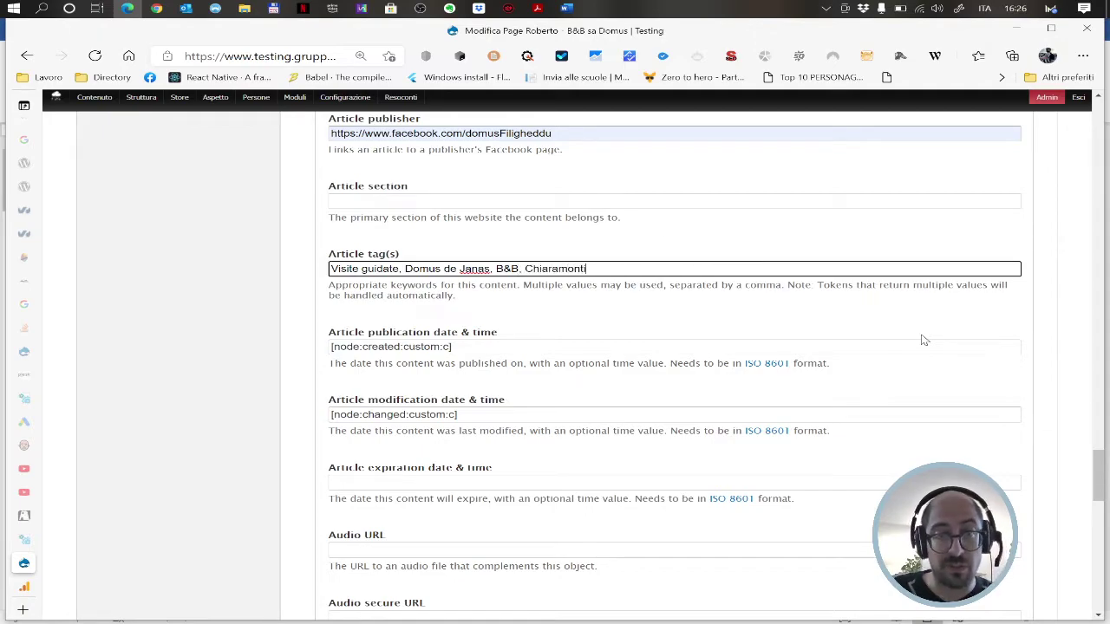
scroll(100, 378, down, 10)
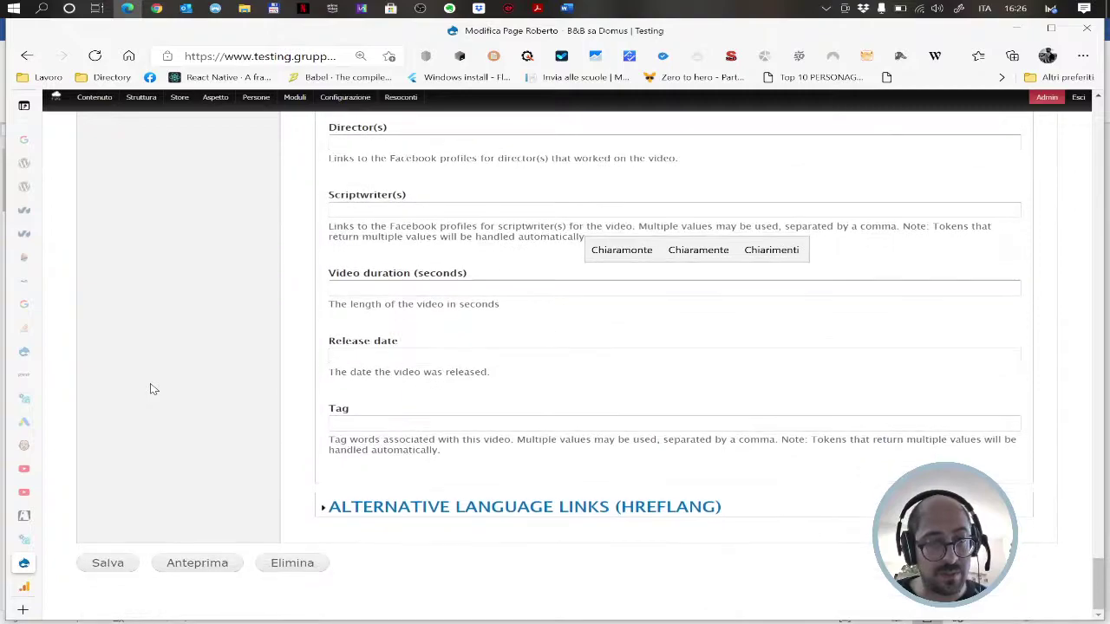
click(119, 565)
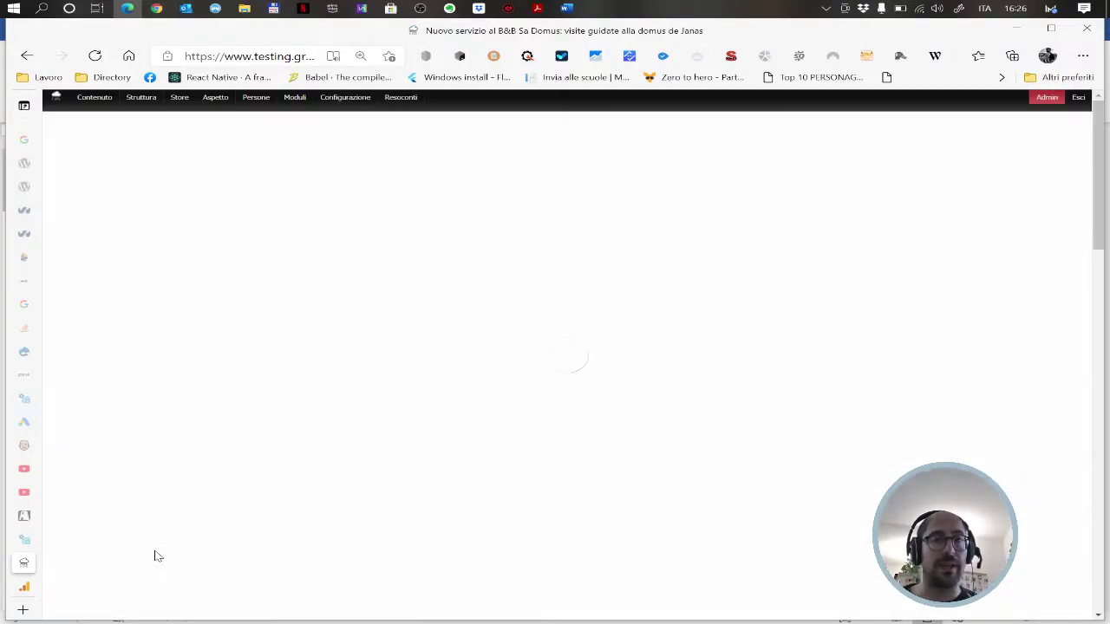
- Review the saved page's text and images from the heading down to the booking section
scroll(568, 449, down, 2)
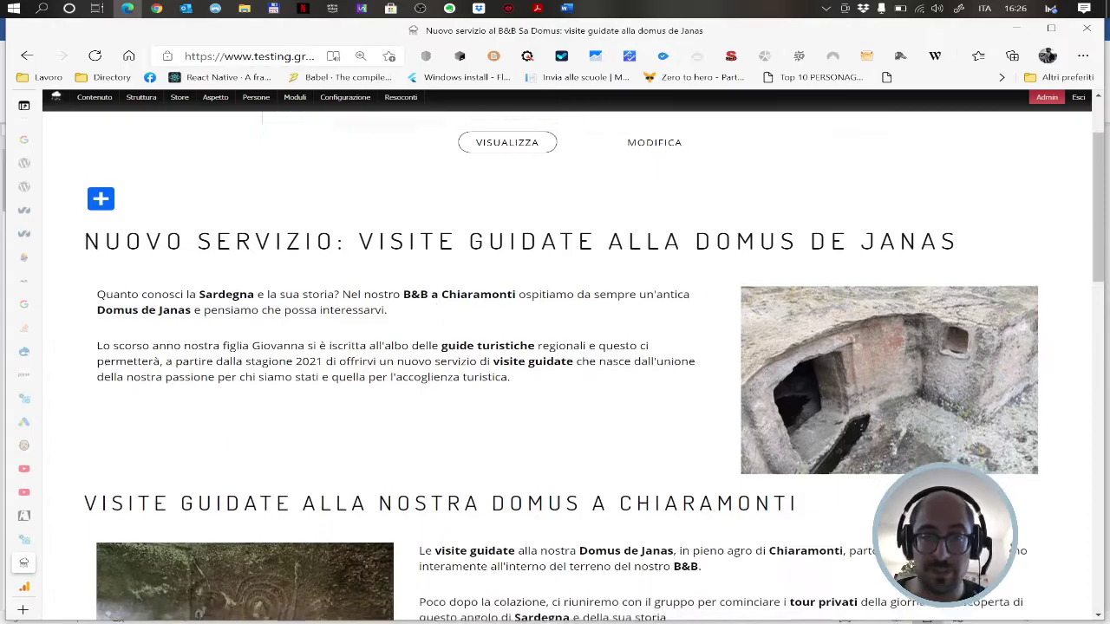
scroll(560, 326, down, 6)
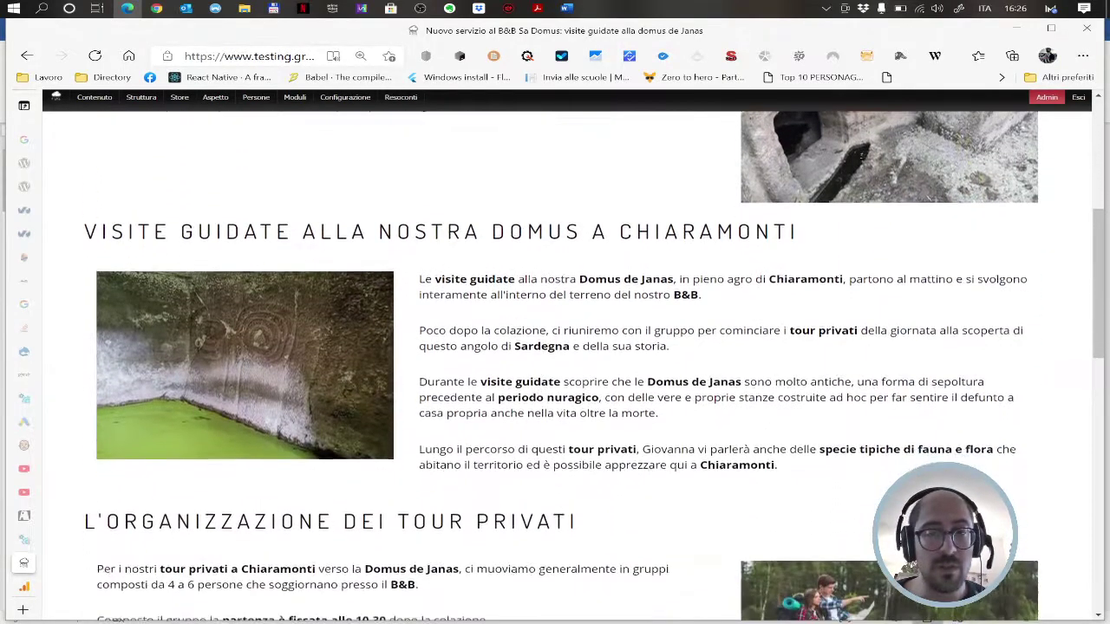
scroll(551, 385, down, 4)
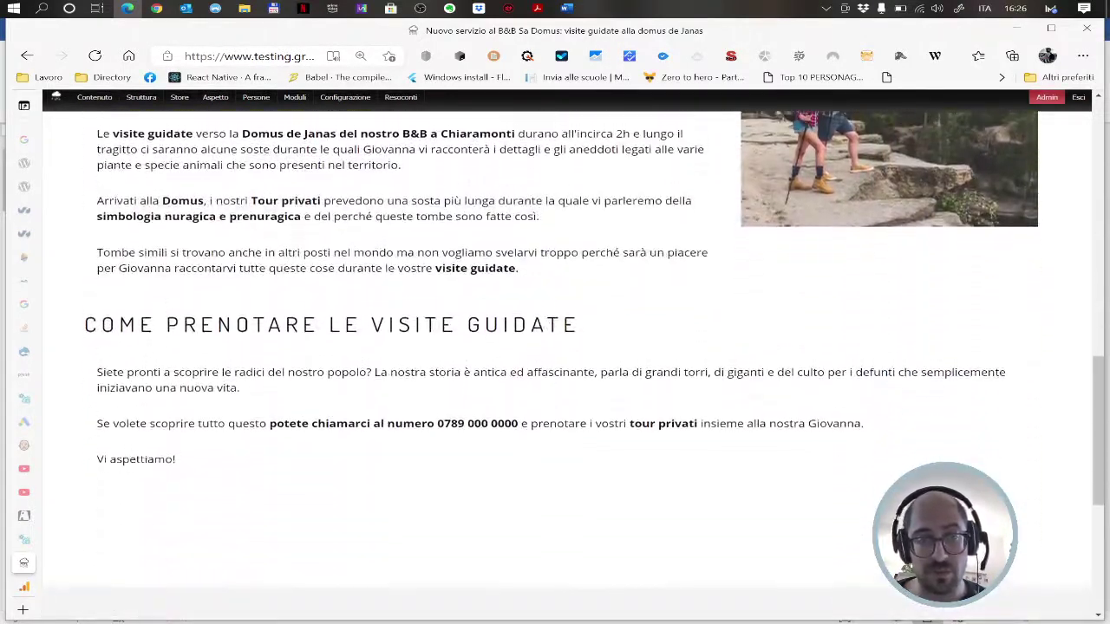
scroll(745, 376, down, 3)
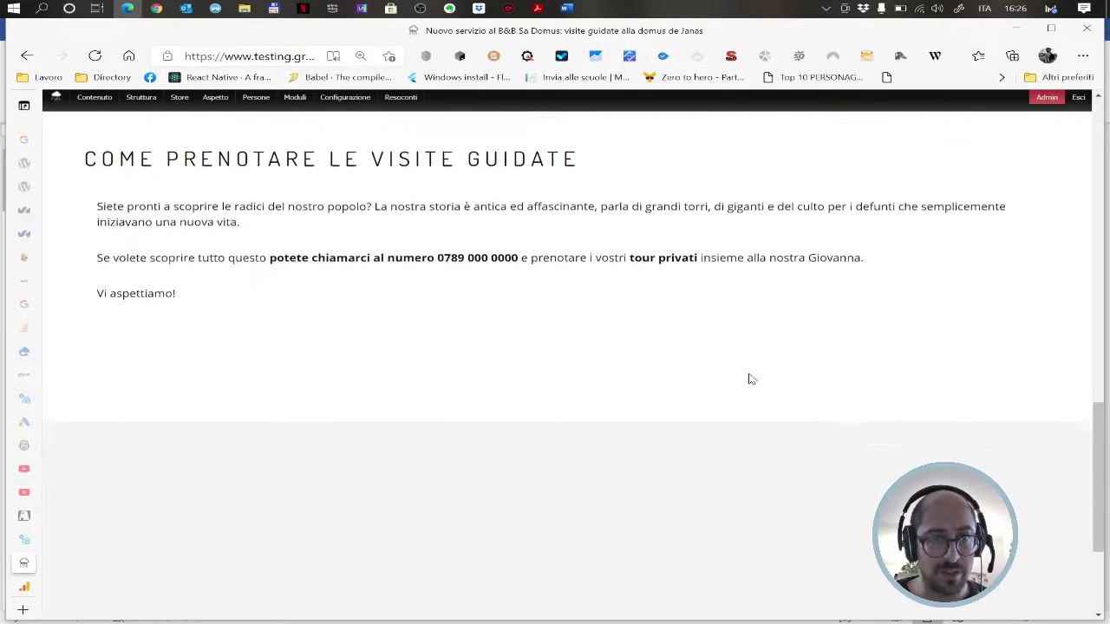
scroll(758, 337, up, 5)
scroll(758, 338, up, 15)
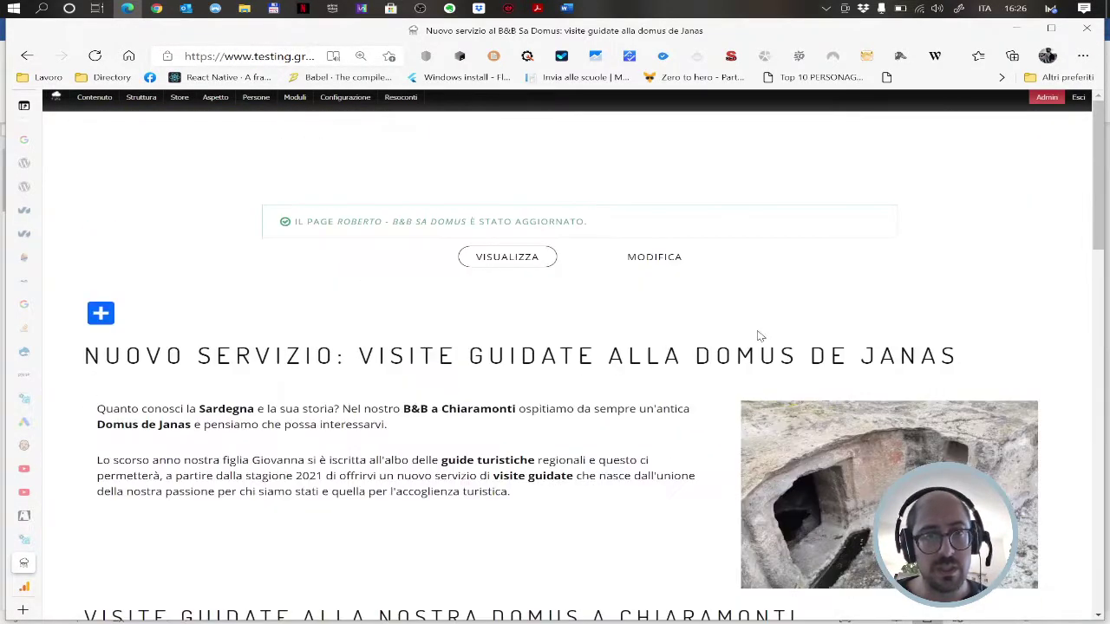
- Open the page's Facebook share preview to check its image, title and description, then close it without publishing
mouse_move(101, 313)
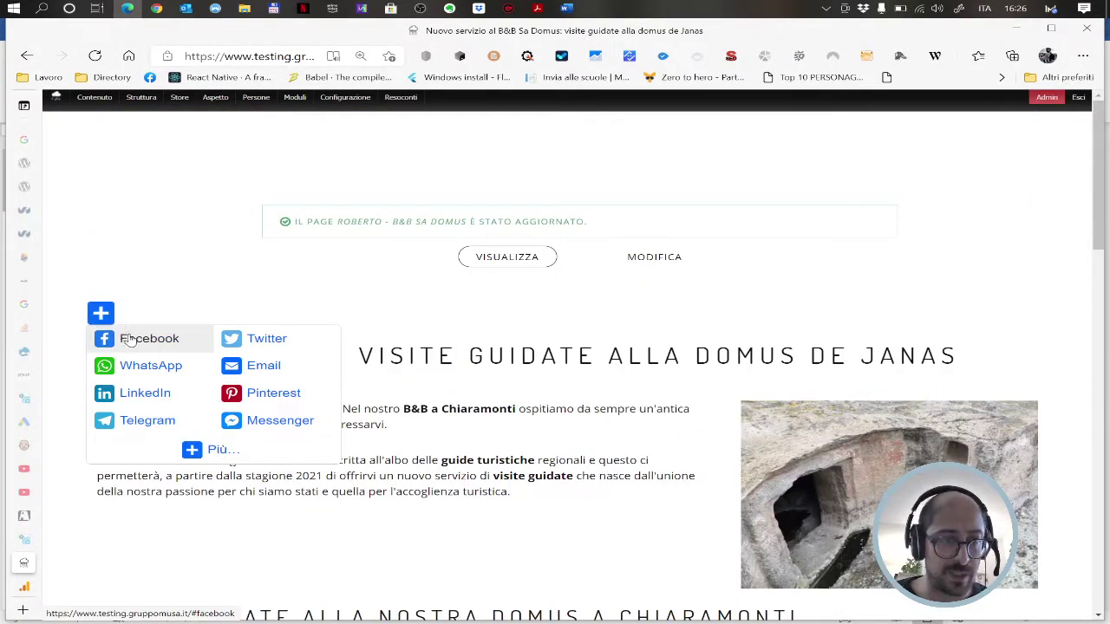
click(130, 340)
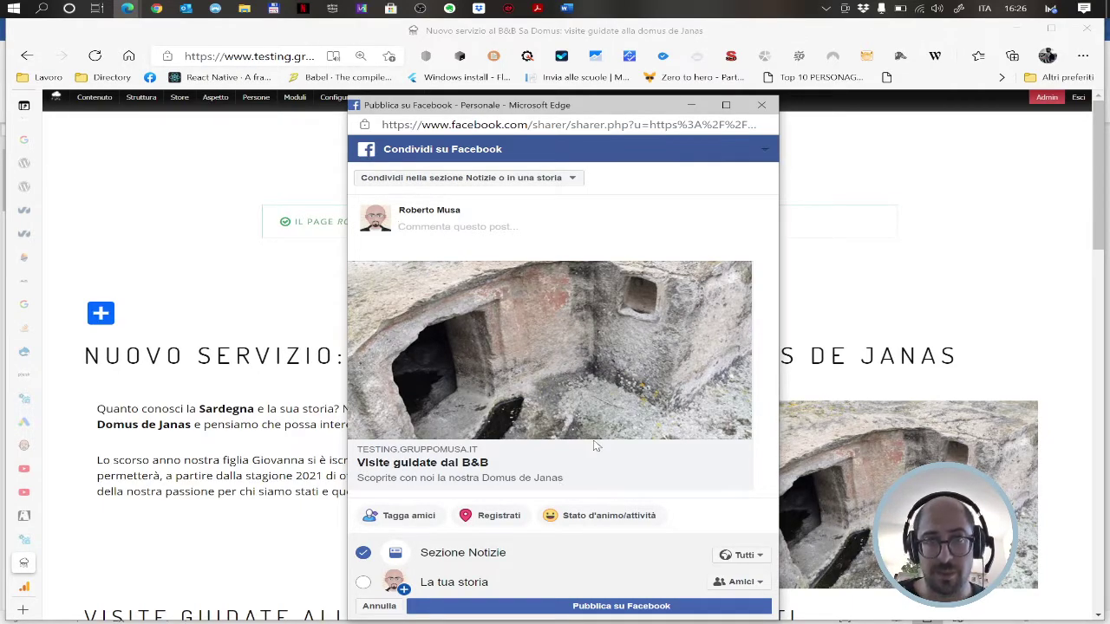
click(763, 106)
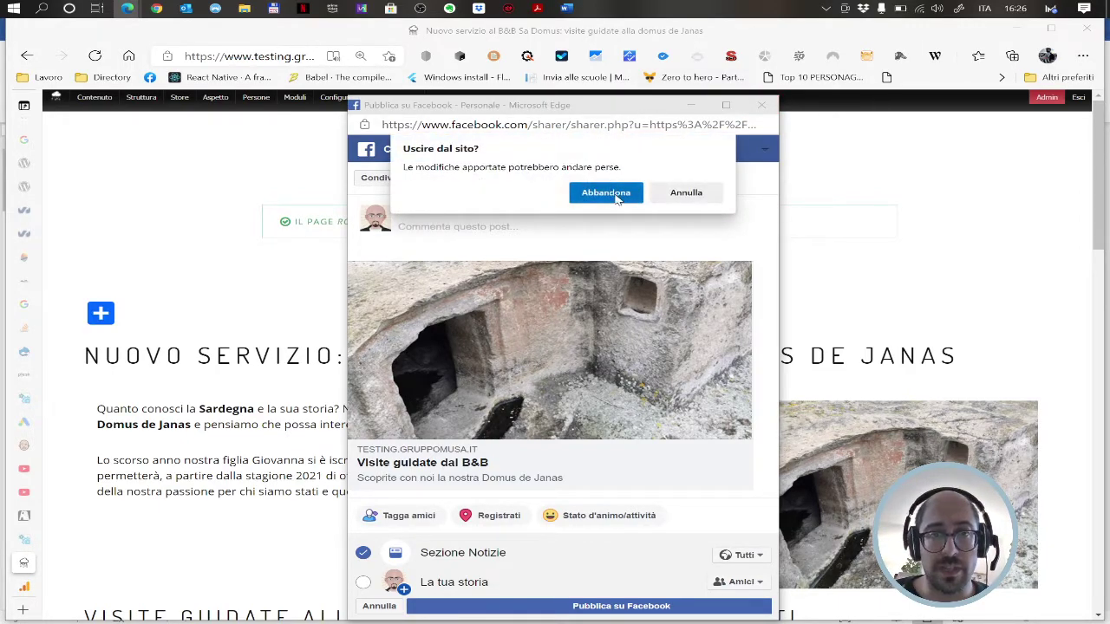
click(606, 192)
- Switch to simulazioneBBDomus.pdf in Acrobat and read the keyword, campaign monitoring and strategy proposal tasks on page 2
click(537, 8)
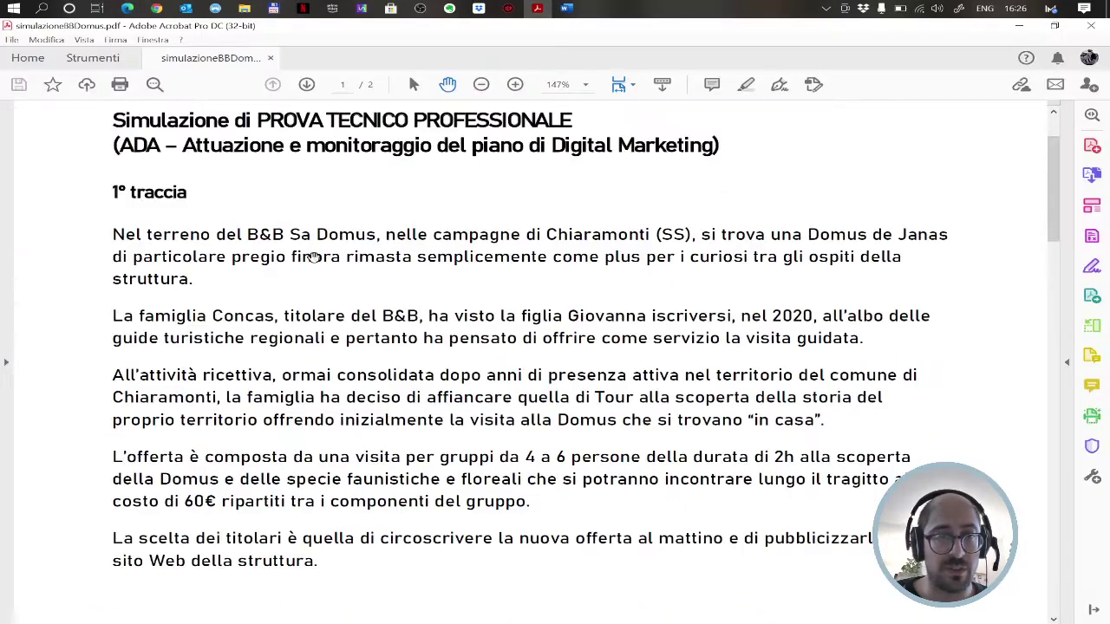
scroll(356, 275, down, 10)
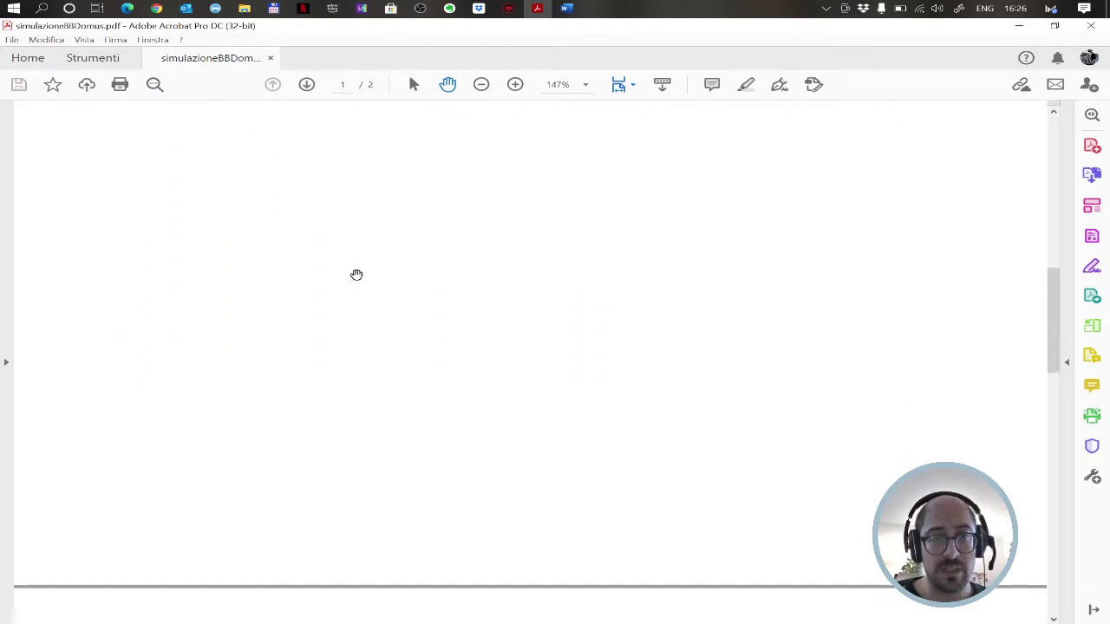
scroll(357, 274, down, 10)
scroll(362, 266, down, 3)
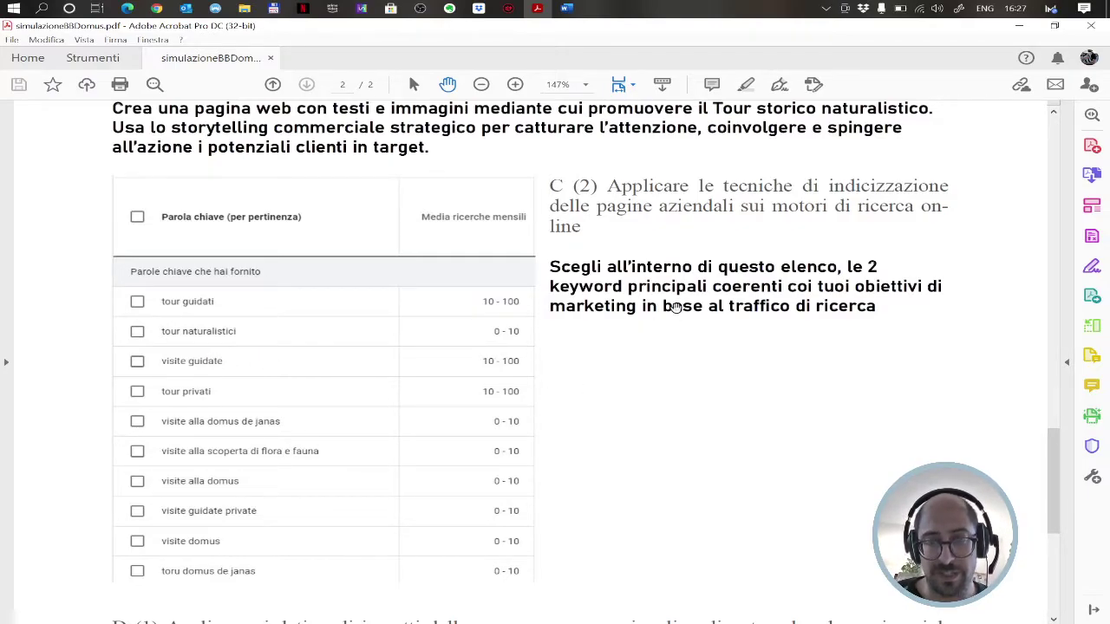
scroll(671, 298, down, 4)
scroll(673, 298, down, 2)
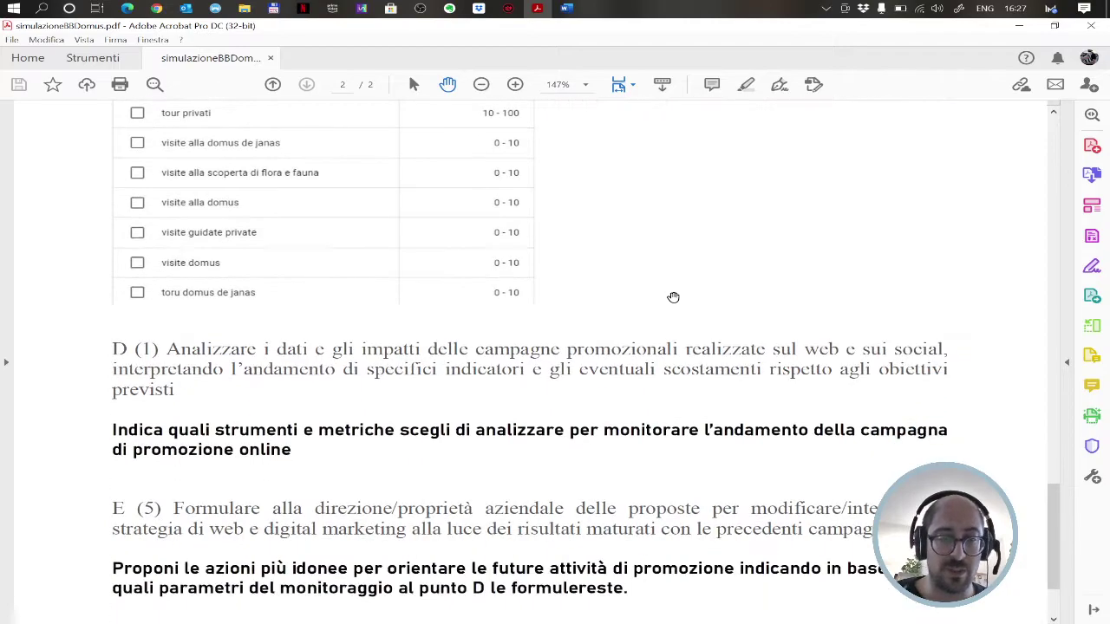
scroll(673, 298, up, 3)
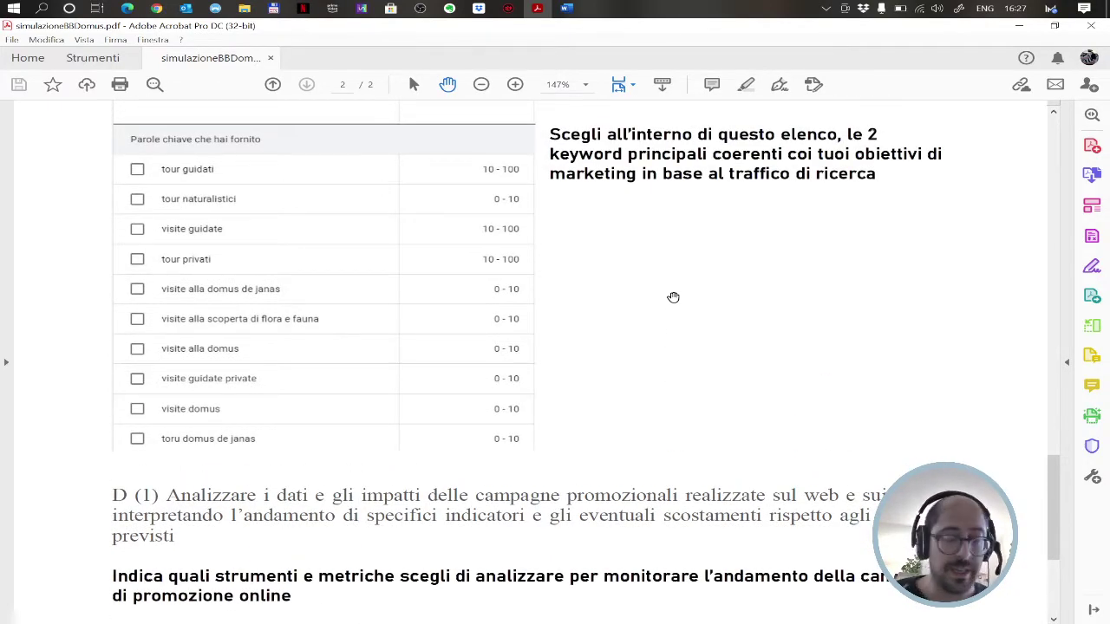
scroll(673, 298, up, 1)
scroll(673, 297, down, 1)
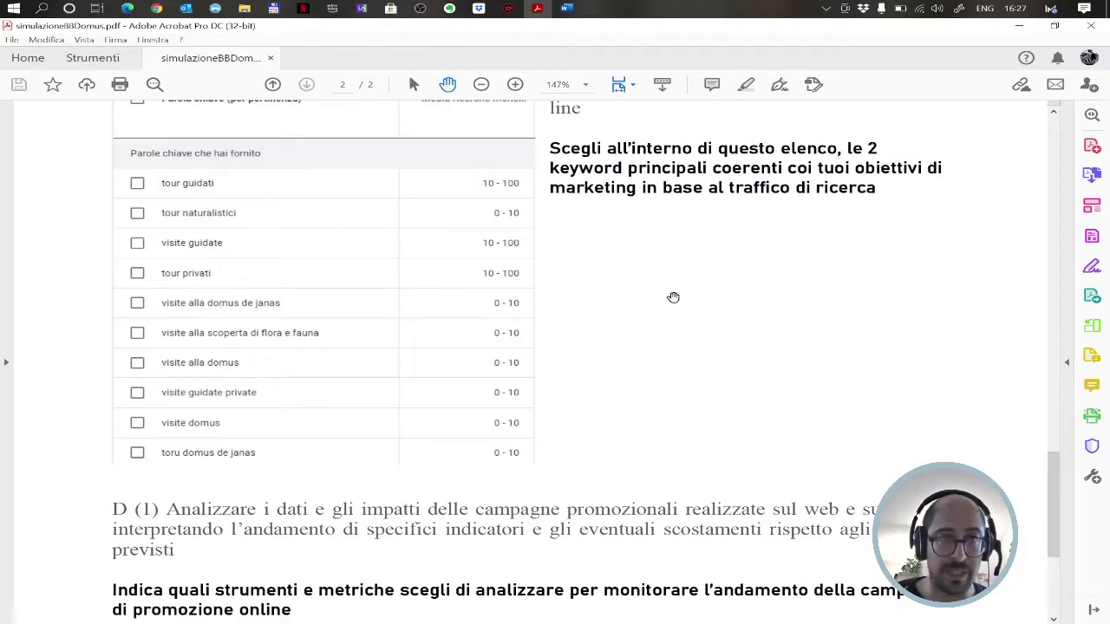
scroll(684, 296, down, 1)
scroll(685, 296, down, 3)
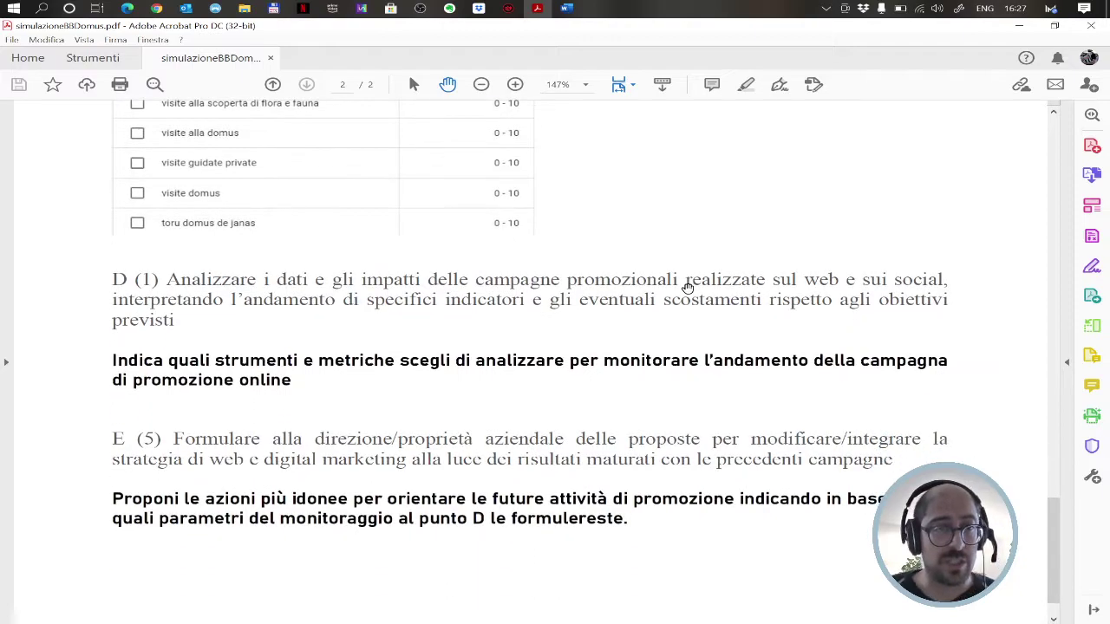
scroll(685, 287, down, 1)
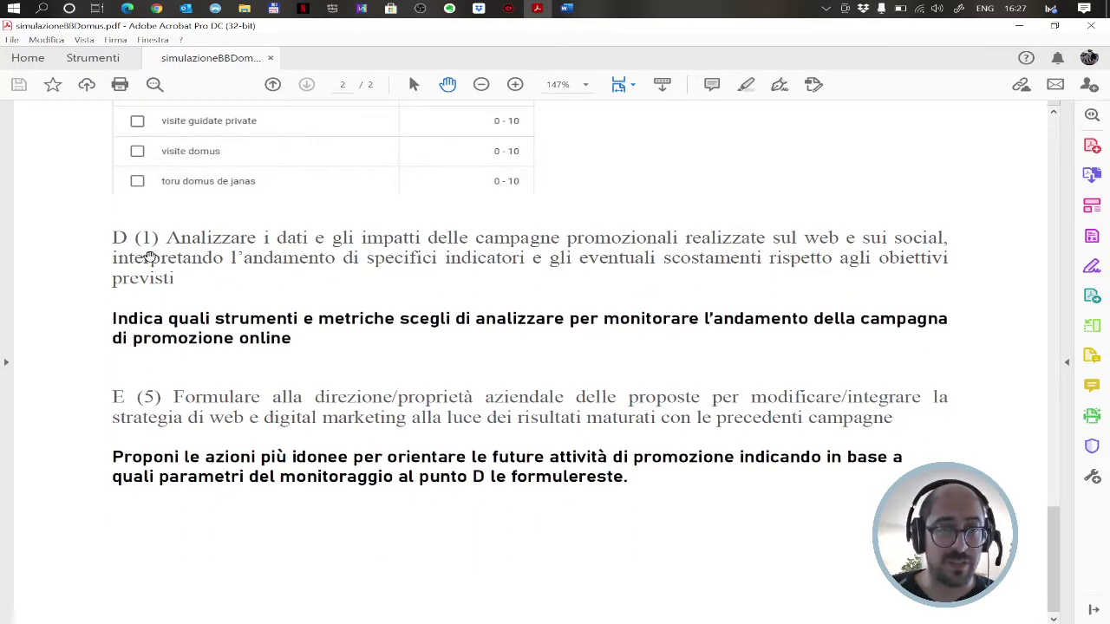
- Switch to the Word document and add the heading "D) Monitoraggio" below the keyword choice paragraph
scroll(208, 257, down, 1)
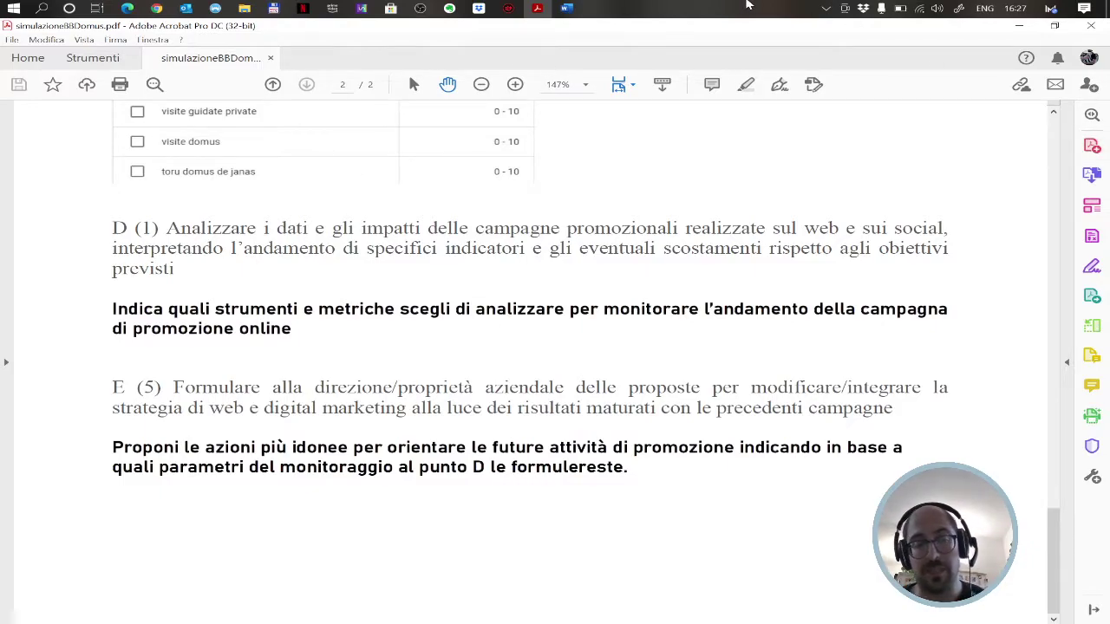
click(568, 8)
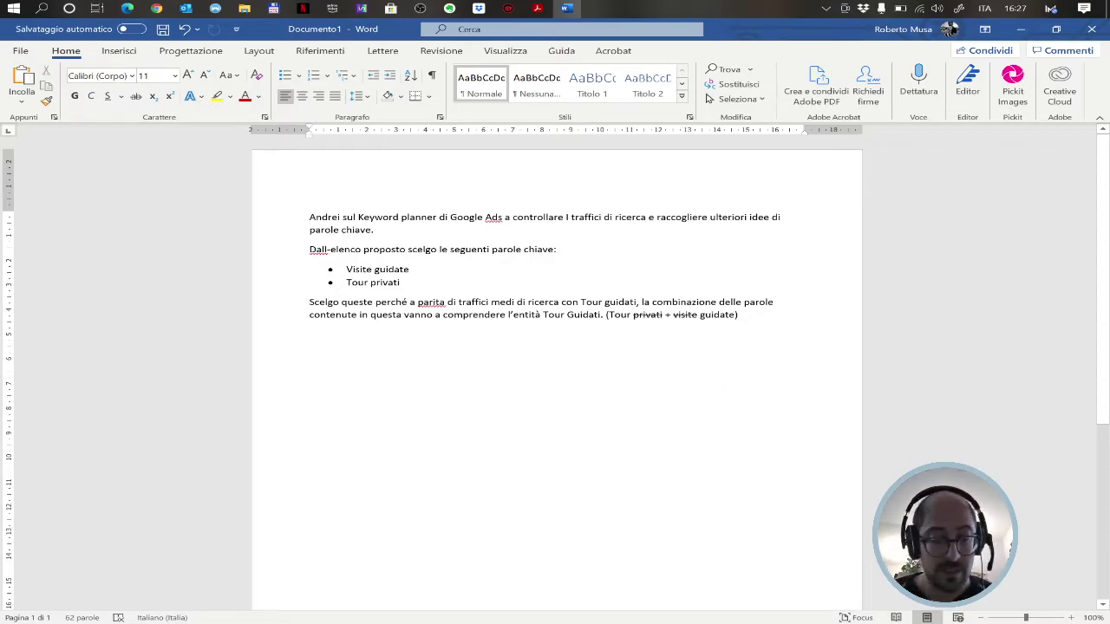
key(Return)
text(Monitoraggio)
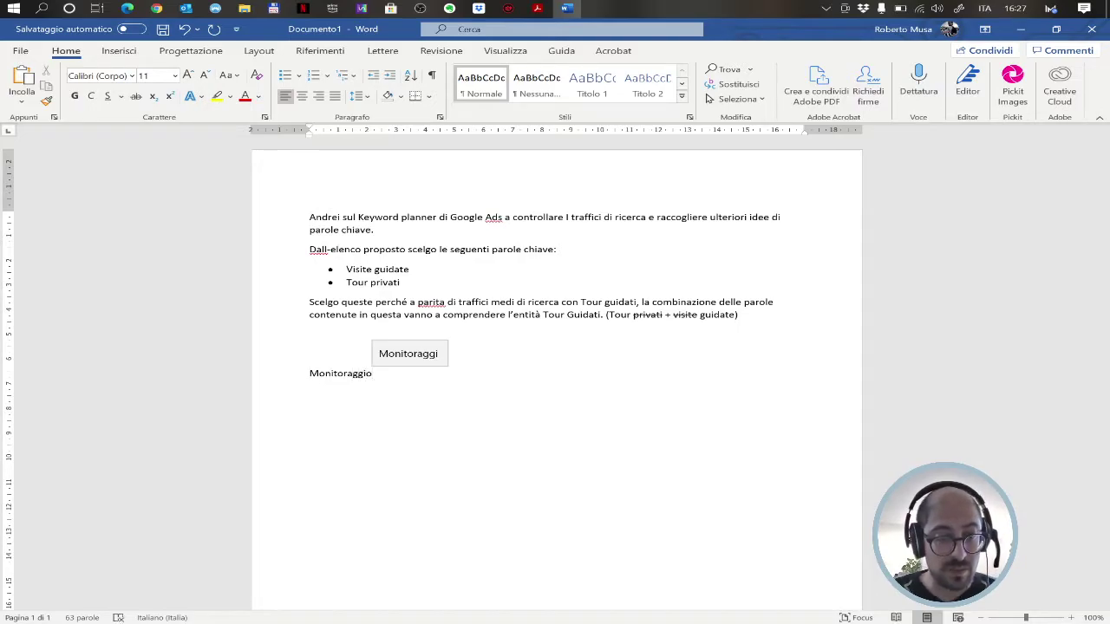
key(Home)
text(D) )
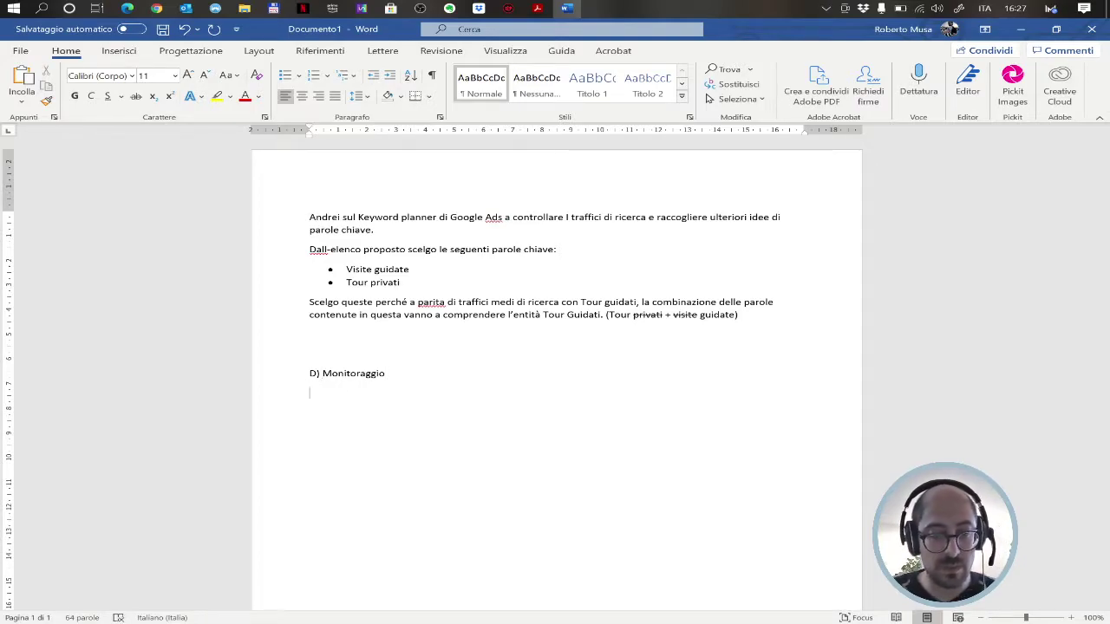
- Write the introductory line "Nel monitorare l'andamento della campagne di marketing SEO e Social sfrutterei i seguenti sistemi:" under the Monitoraggio heading
text(monitor)
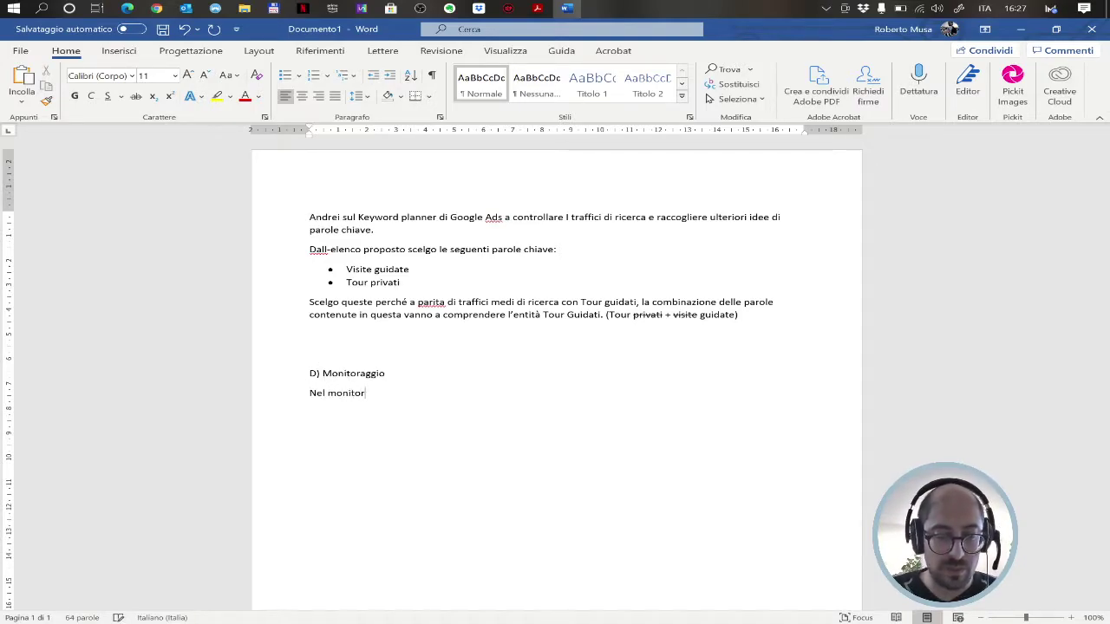
text(are l'andam)
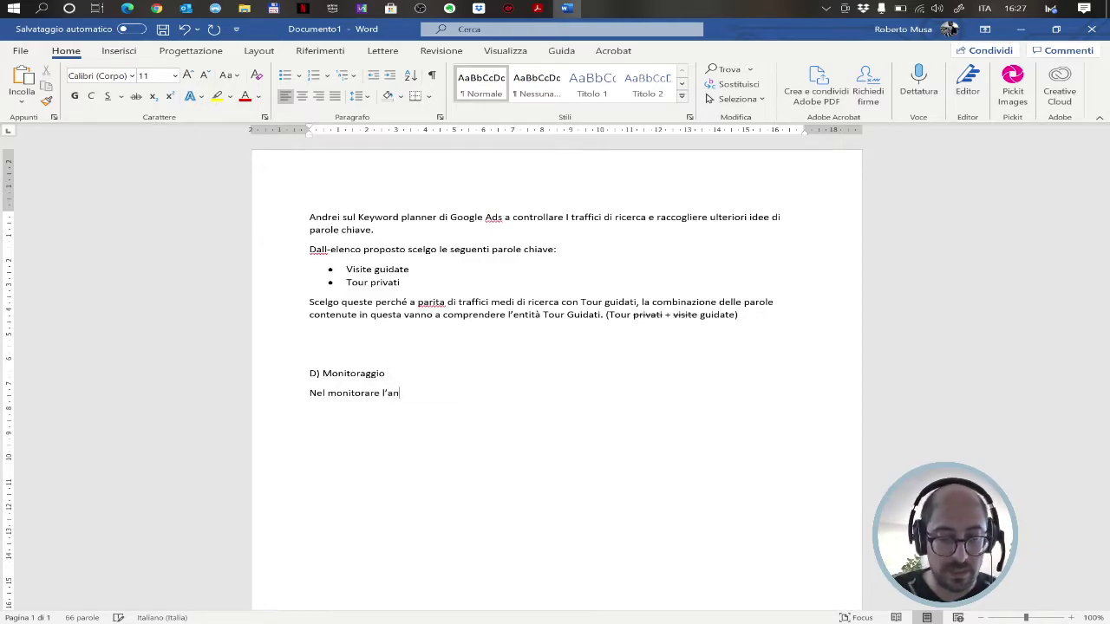
text(ento della campagne )
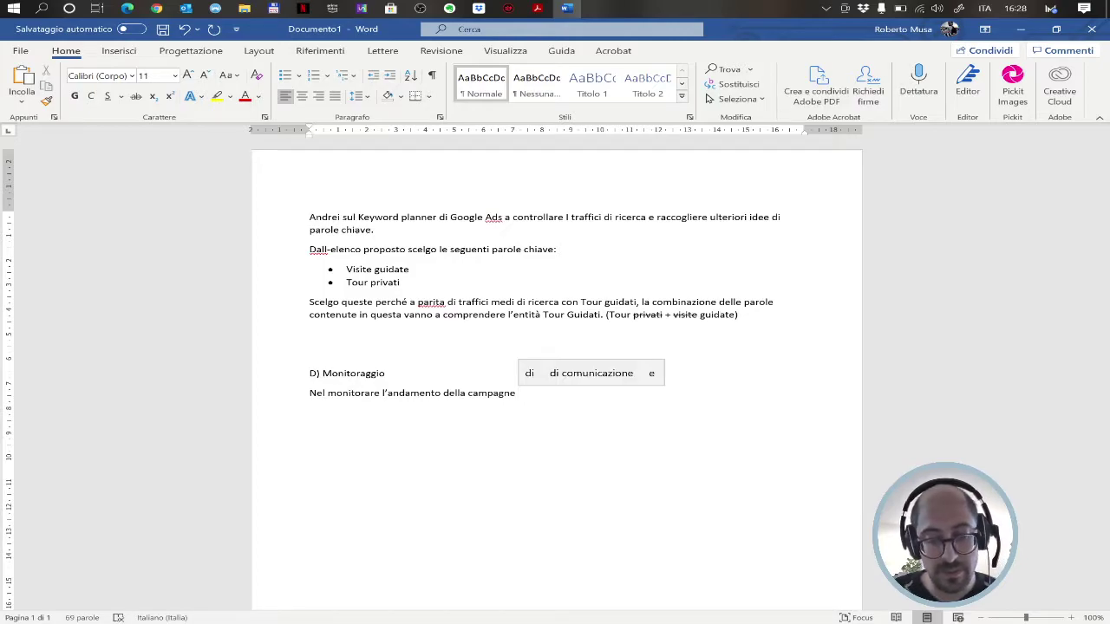
text(di ma)
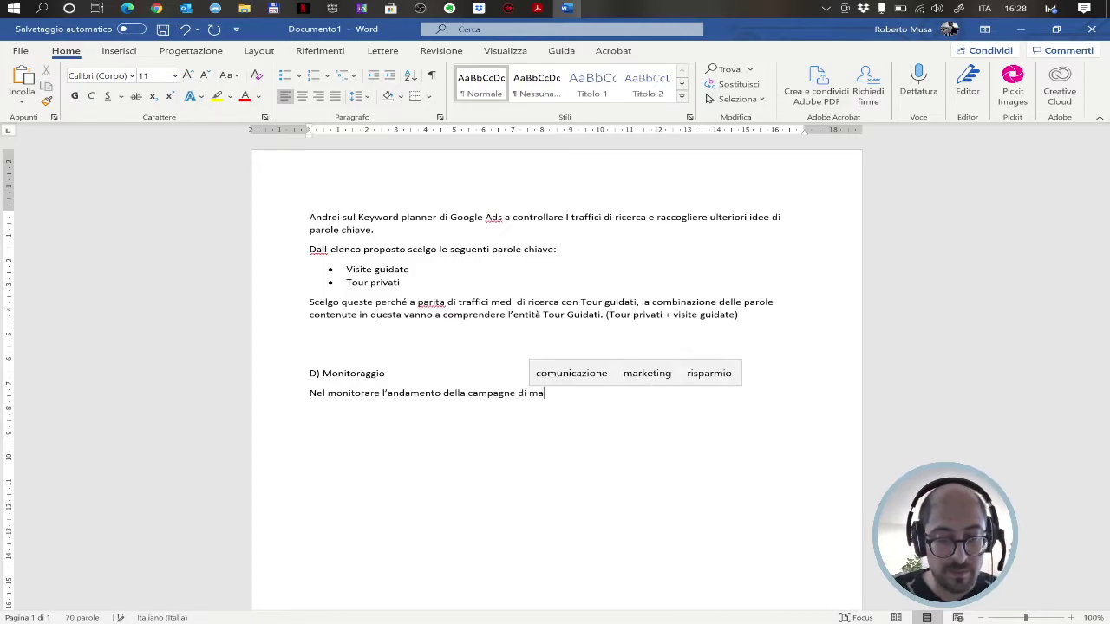
text(rketing SEO)
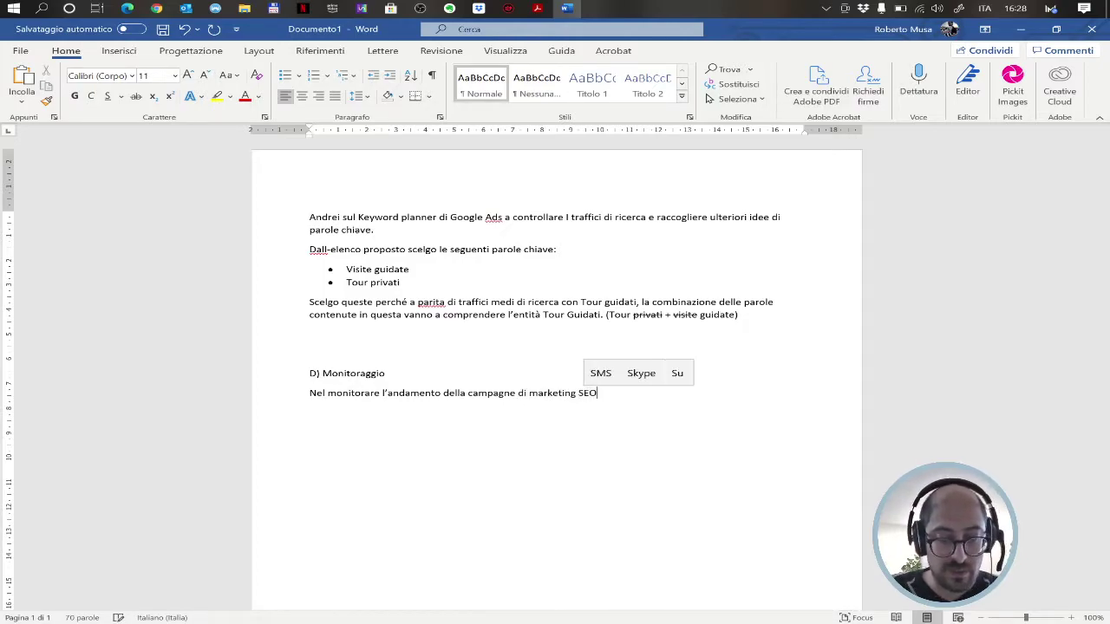
text( e Social s)
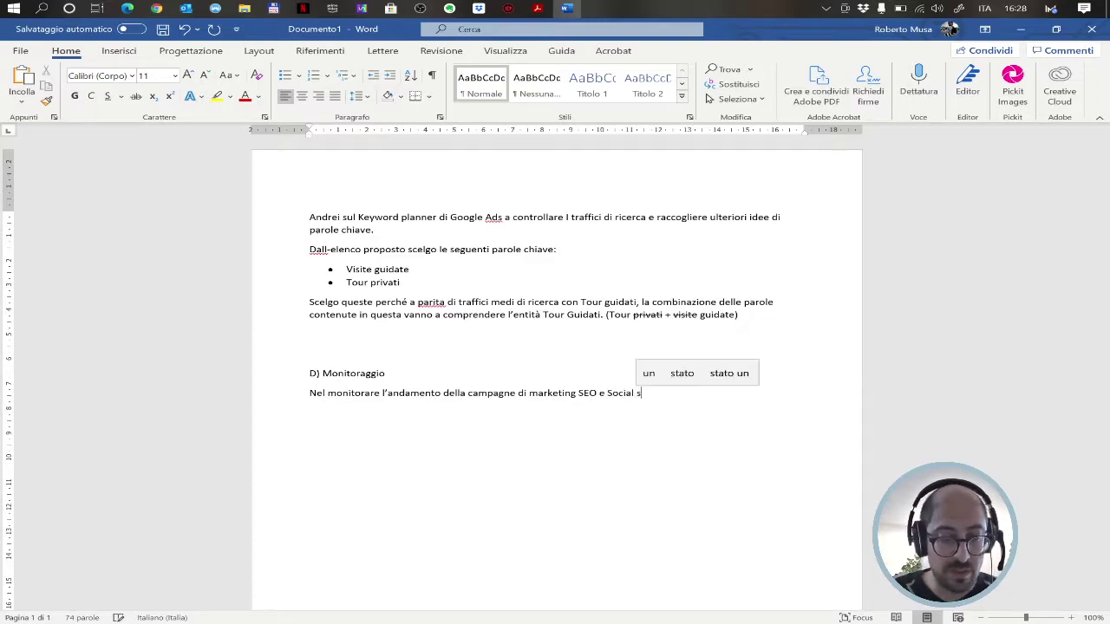
text(frutterei i)
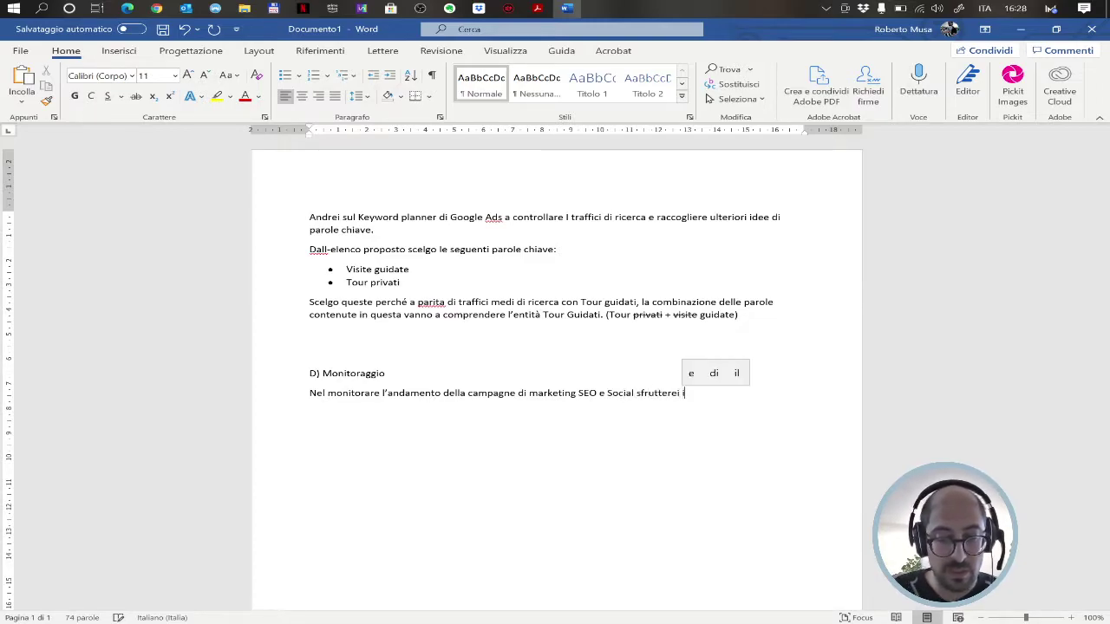
text( seguenti sis)
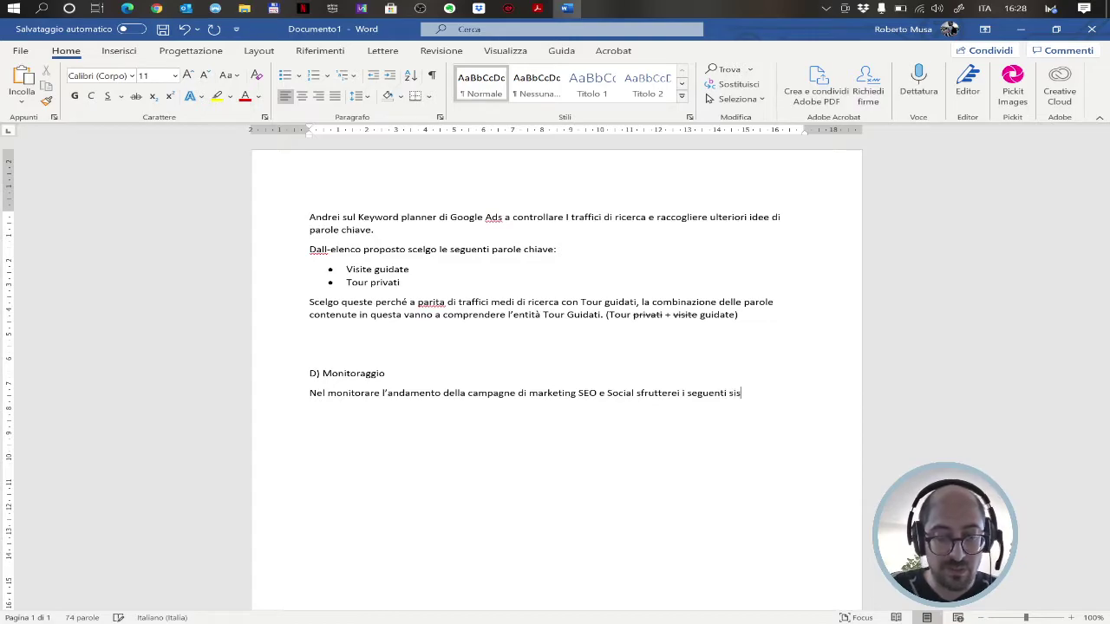
text(temi)
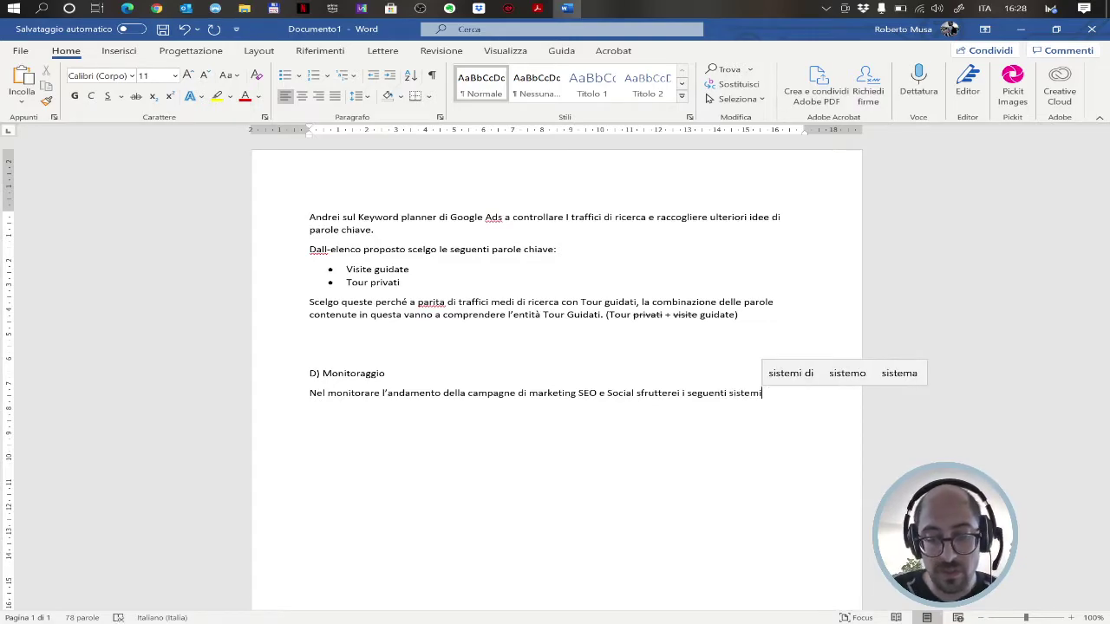
text(:)
key(Return)
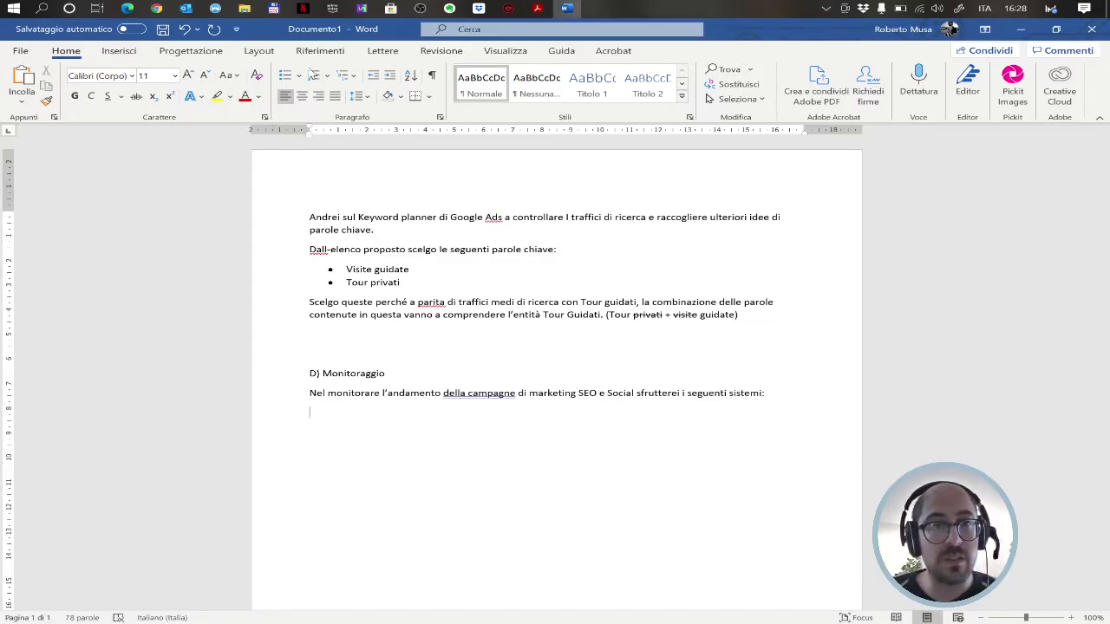
- Add a bulleted list of the monitoring tools: Google Search Console, Google Analytics and Facebook Insights
click(287, 76)
text(Google Search Console)
key(Return)
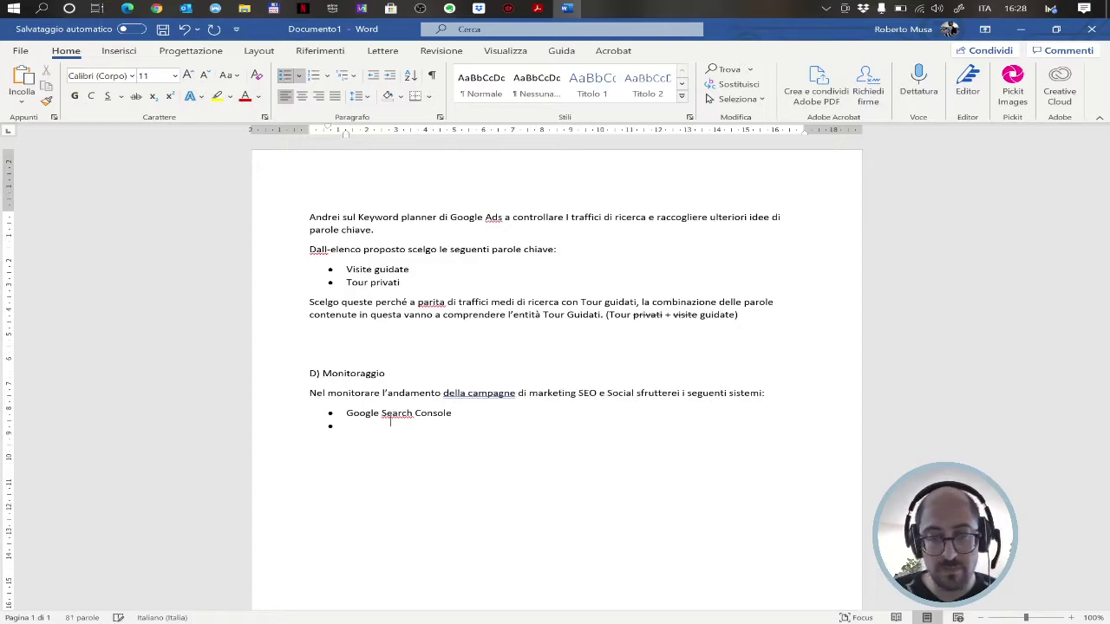
text(Google Analytics)
key(Return)
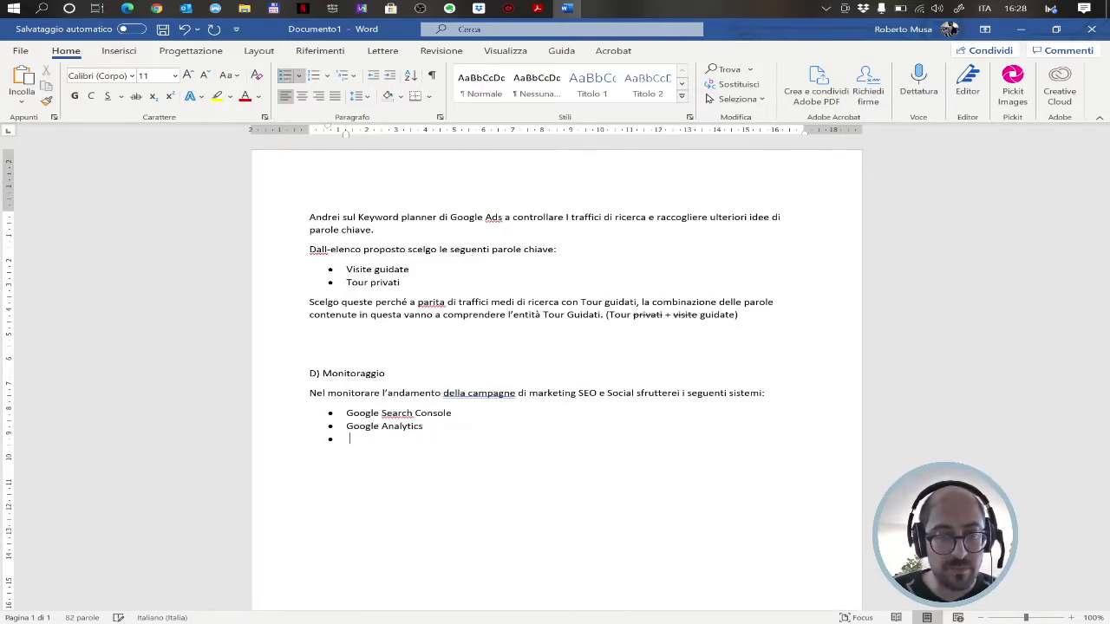
text(Facebook)
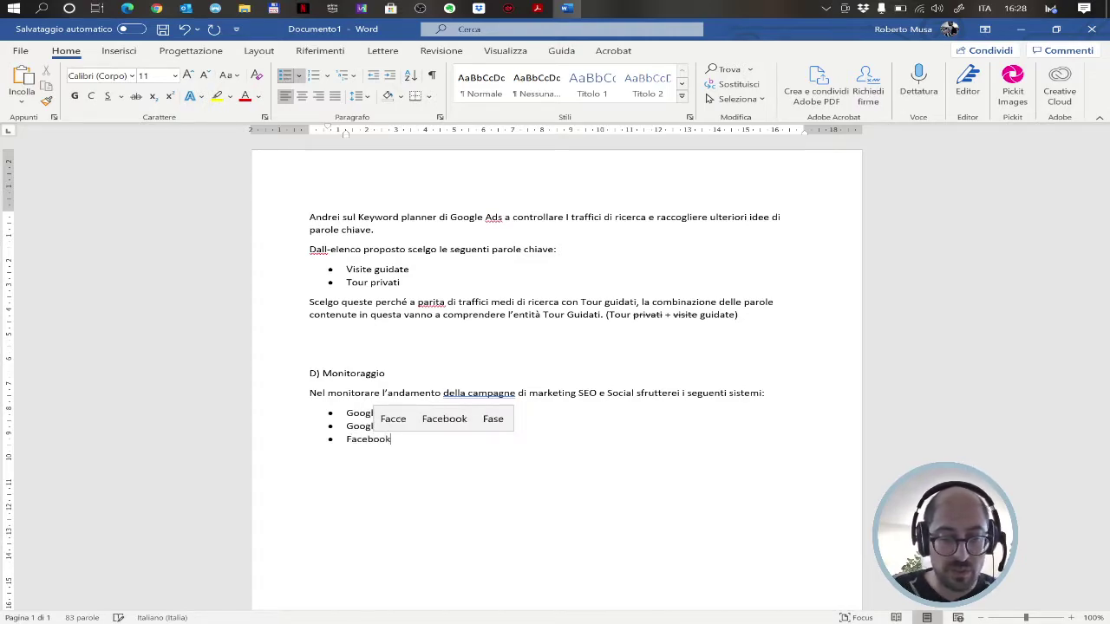
text( Insights)
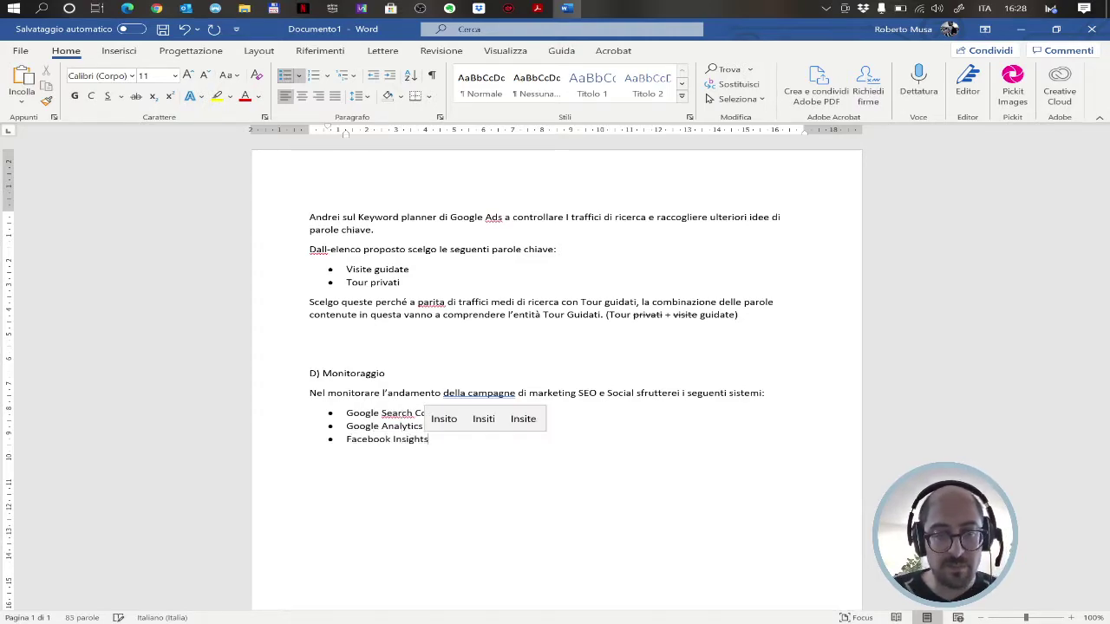
key(Return)
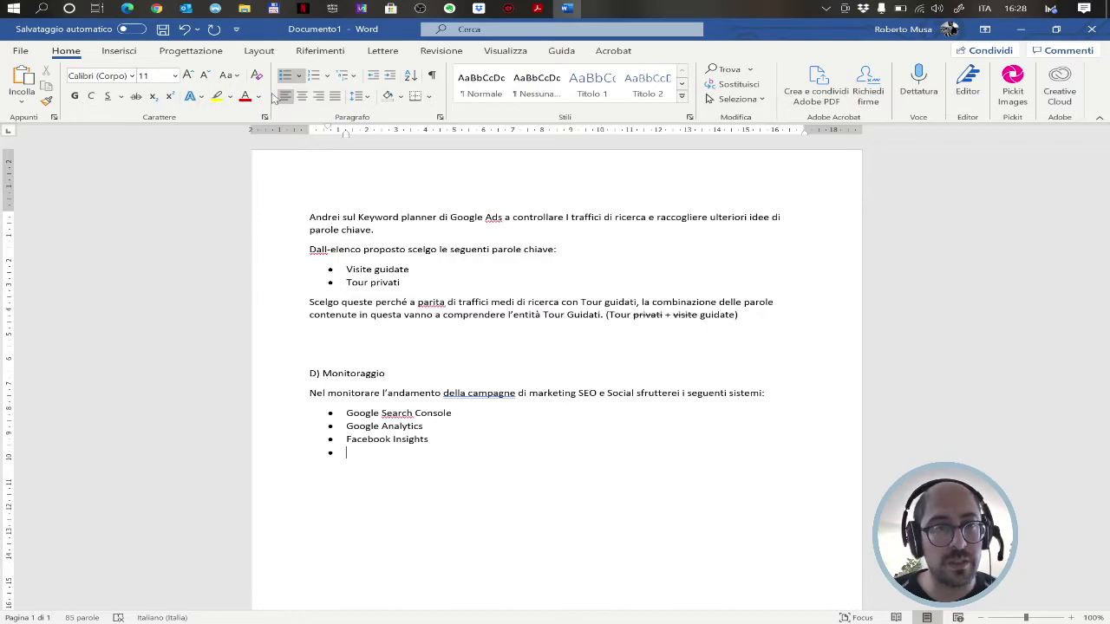
- Below the list, write the unbulleted text "Su Google Search Console vedrei eventuali problemi di visibilità sui sistemi mobile"
click(285, 76)
text(Su)
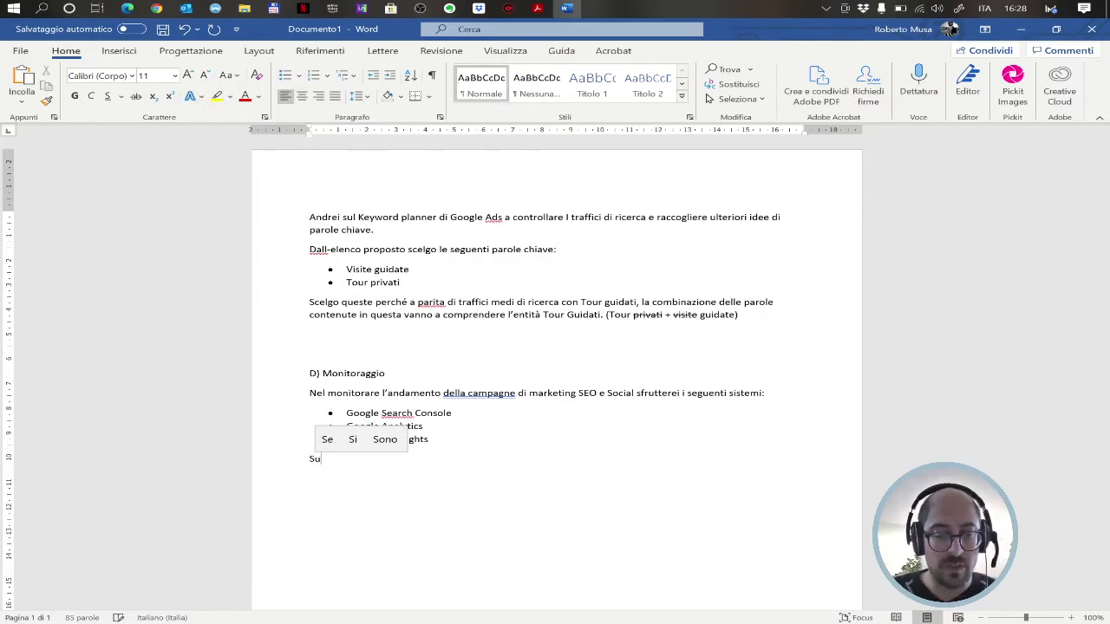
text( Google Se)
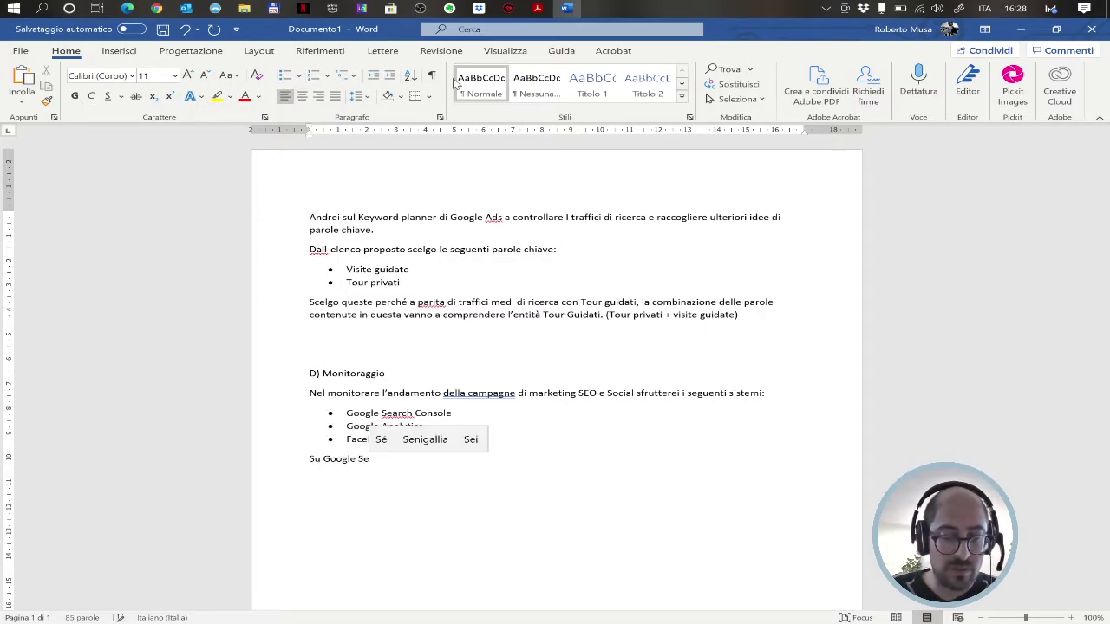
text(arch Console )
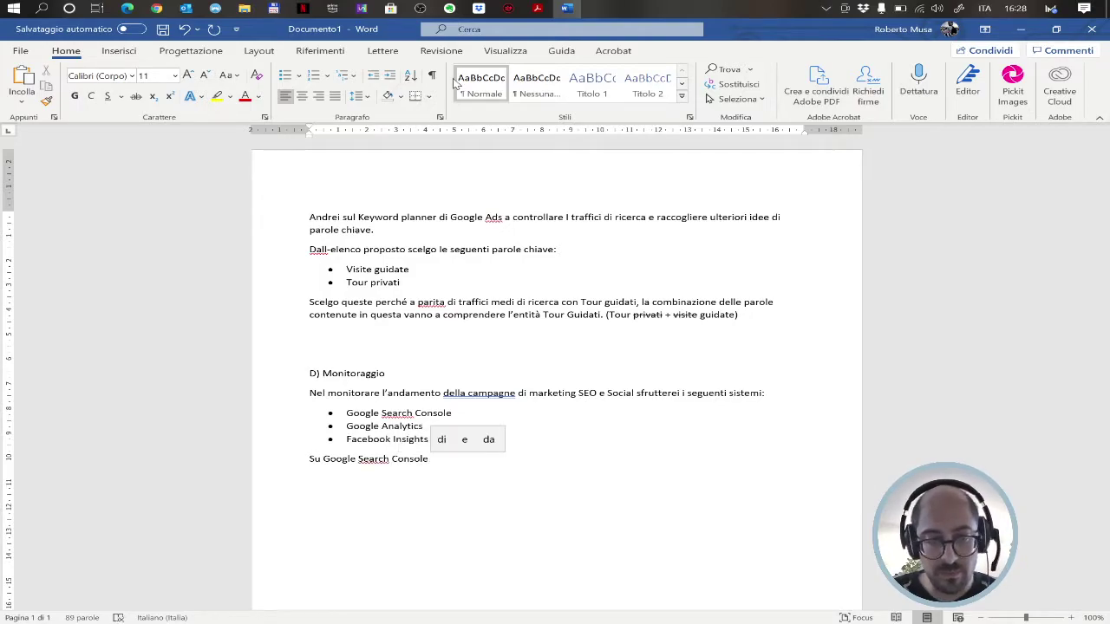
text(vedrei eventuali pro)
text(v )
text(blem)
text(i di visitibi)
text(lità su)
text(i sistemi mo)
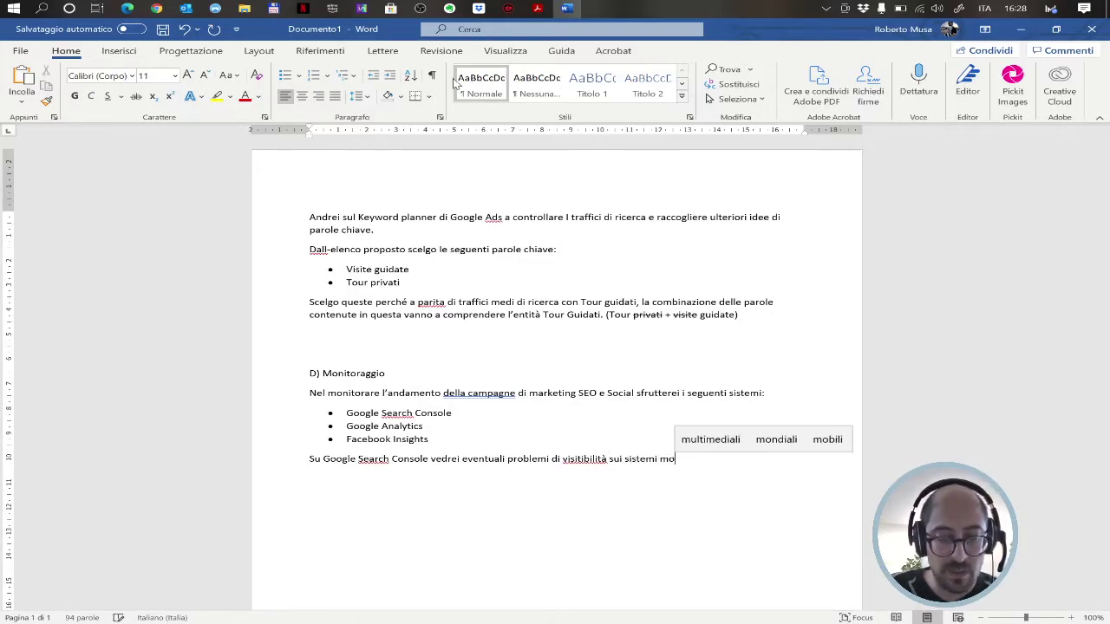
text(bile)
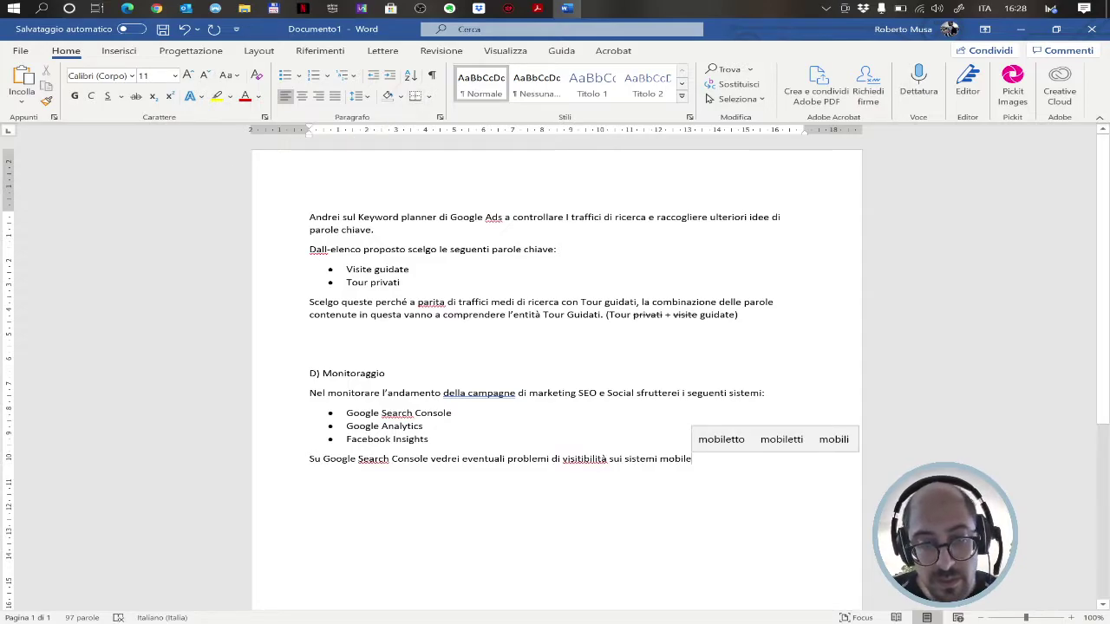
click(581, 459)
key(BackSpace)
key(super+c)
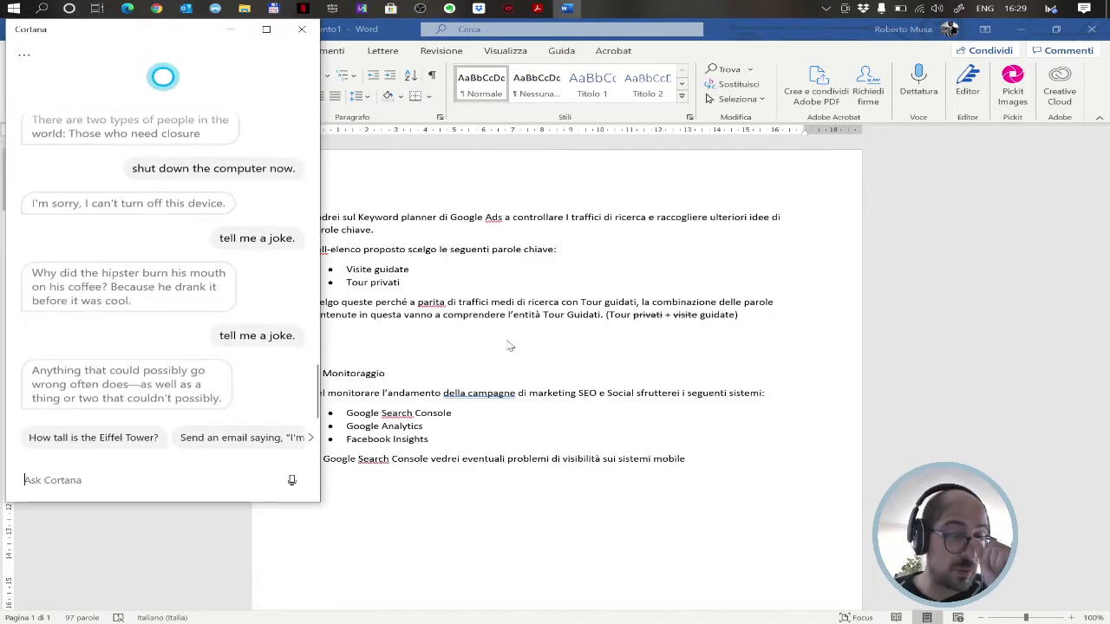
click(302, 28)
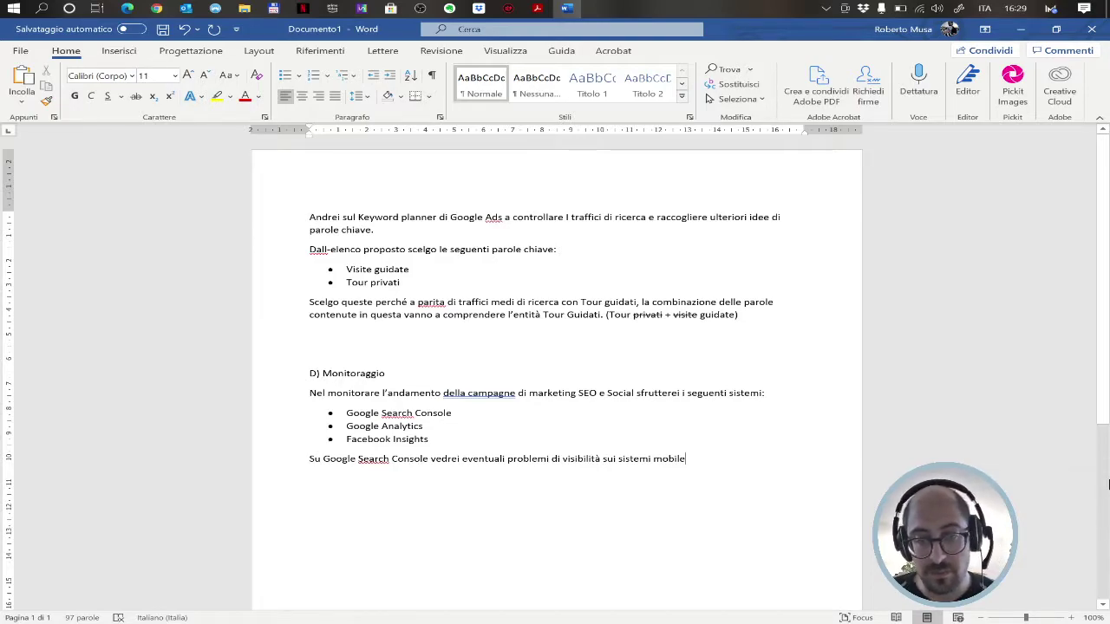
- Continue the Search Console sentence with "e con quali parole chiave gli utenti raggiungono il mio sito"
text(con)
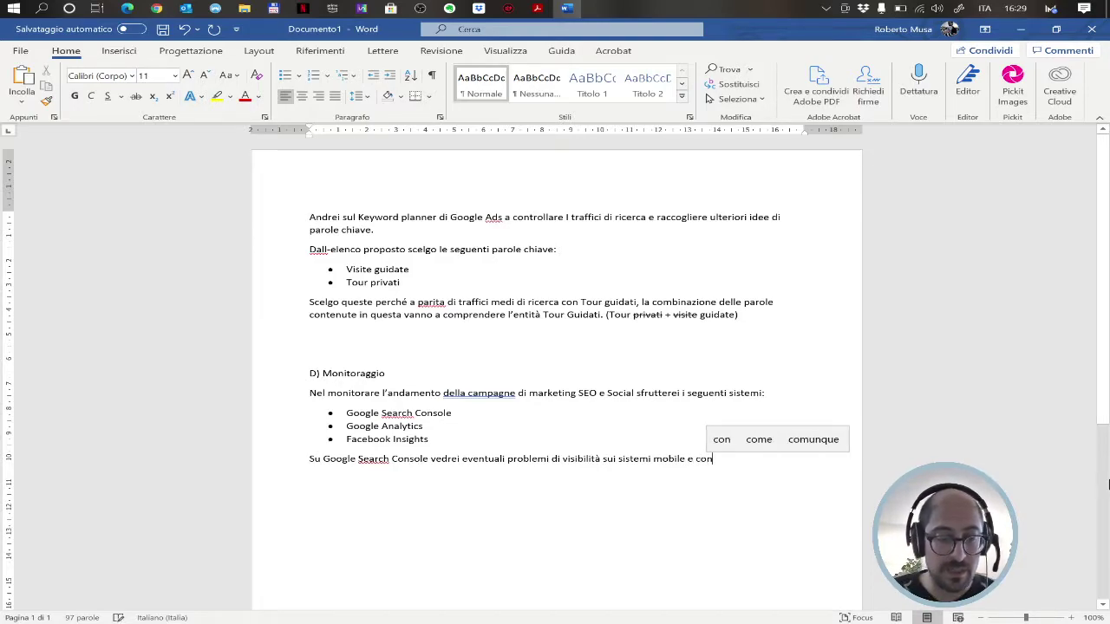
text( quali parole chiave gli)
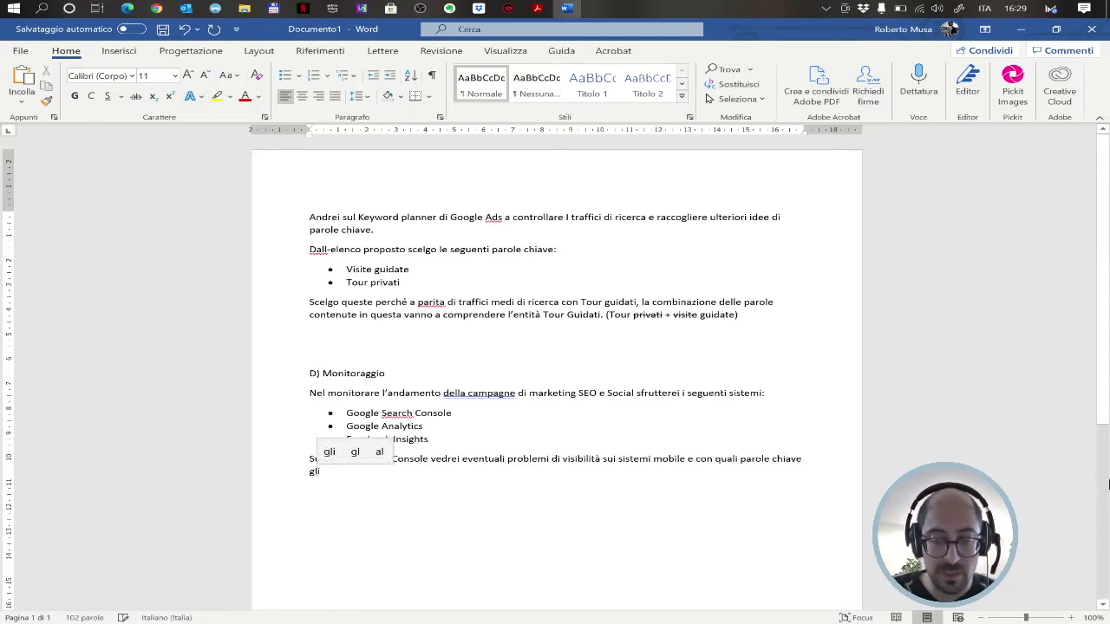
text( utenti)
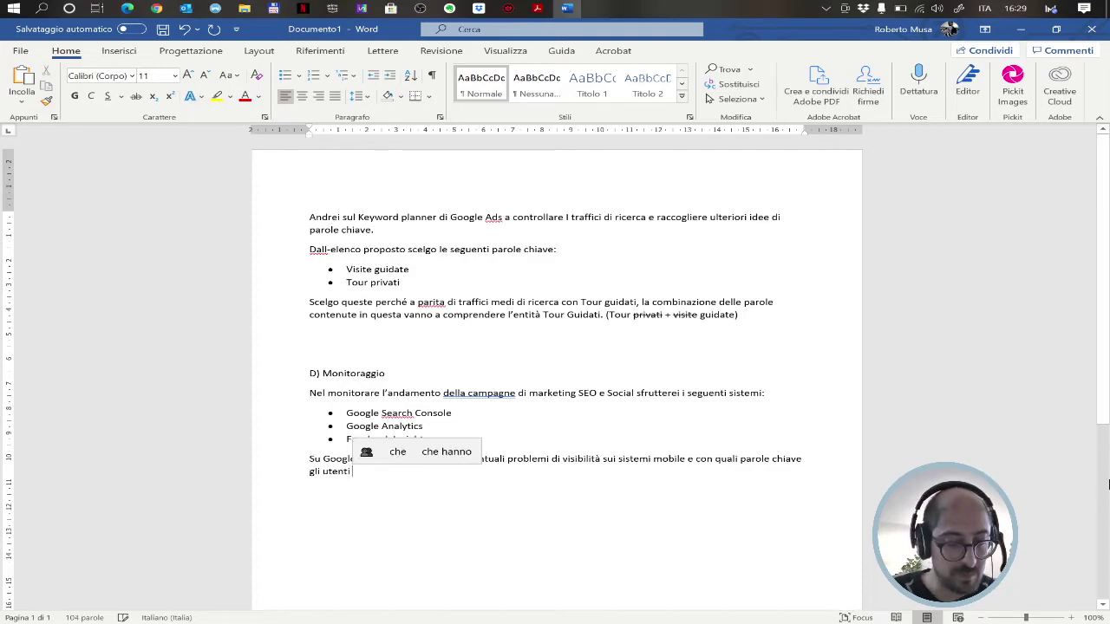
text( raggiungono)
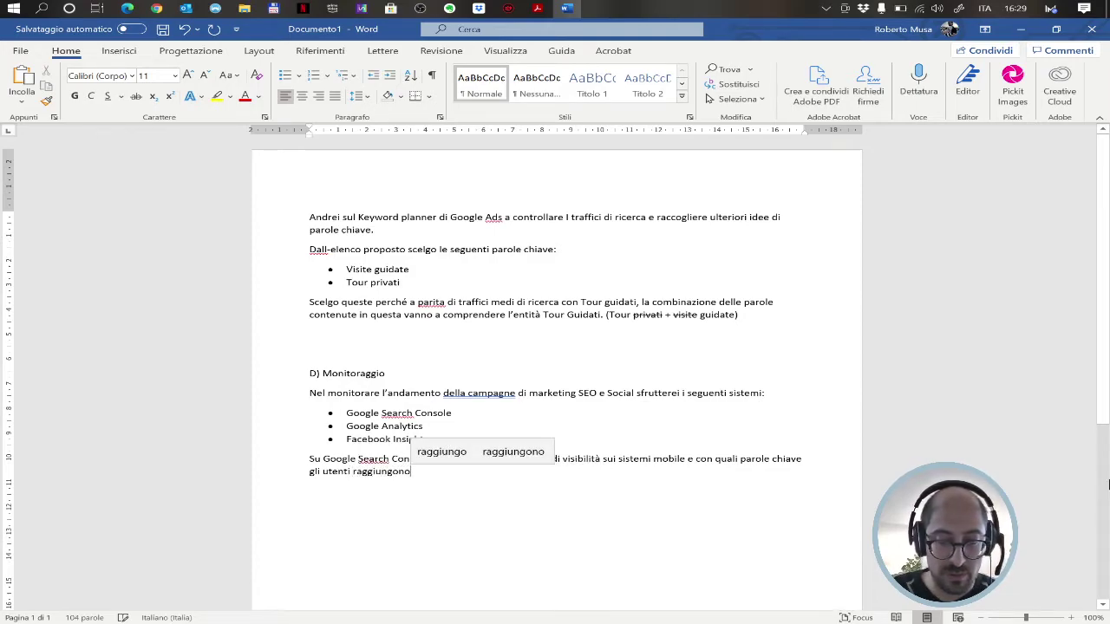
text( il mio sito)
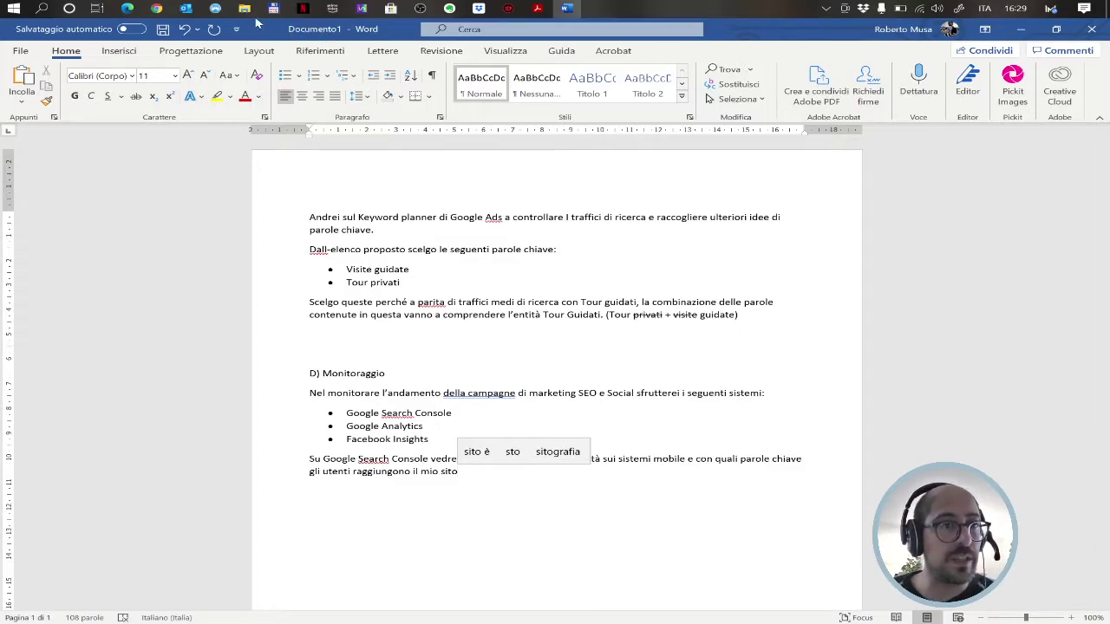
- Switch to Edge, search for "search console" in a new tab and enter Google Search Console from its landing page
click(128, 8)
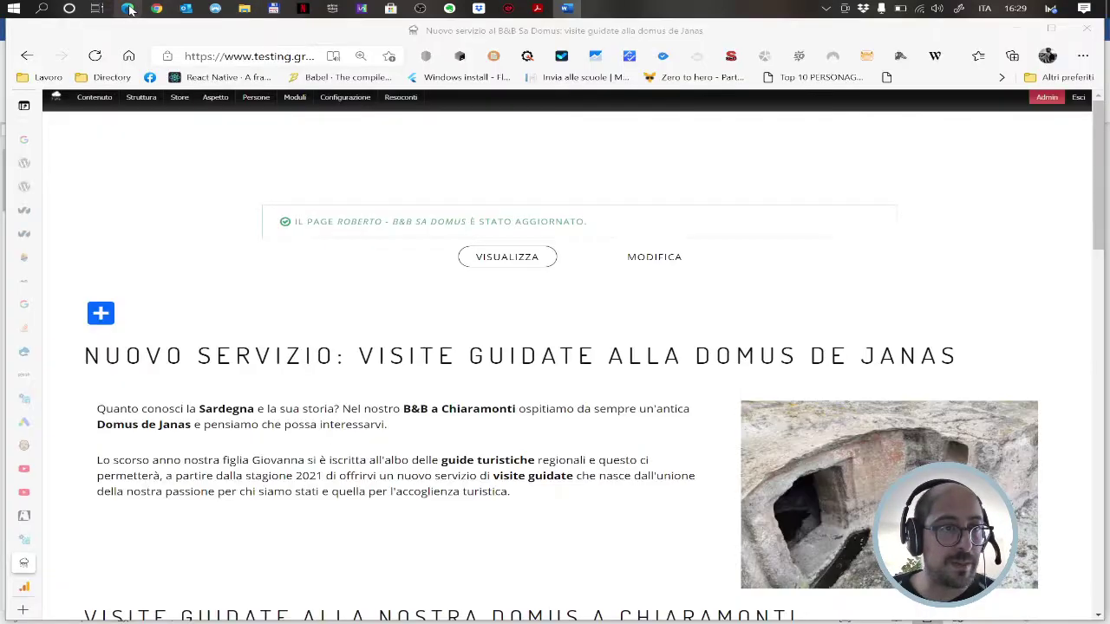
right_click(25, 565)
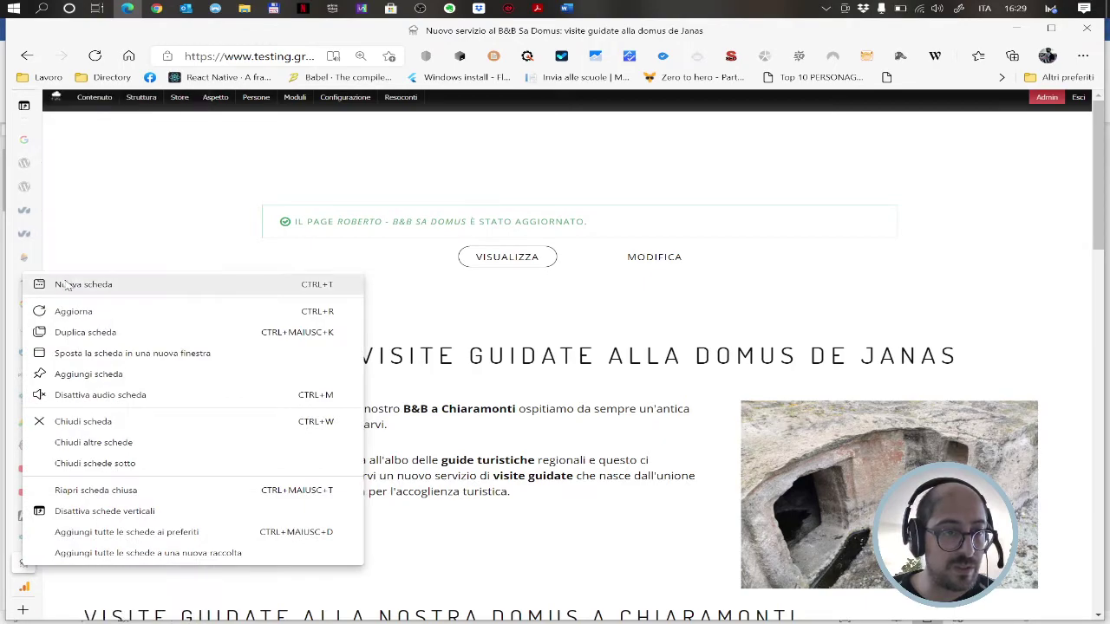
click(62, 284)
text(s)
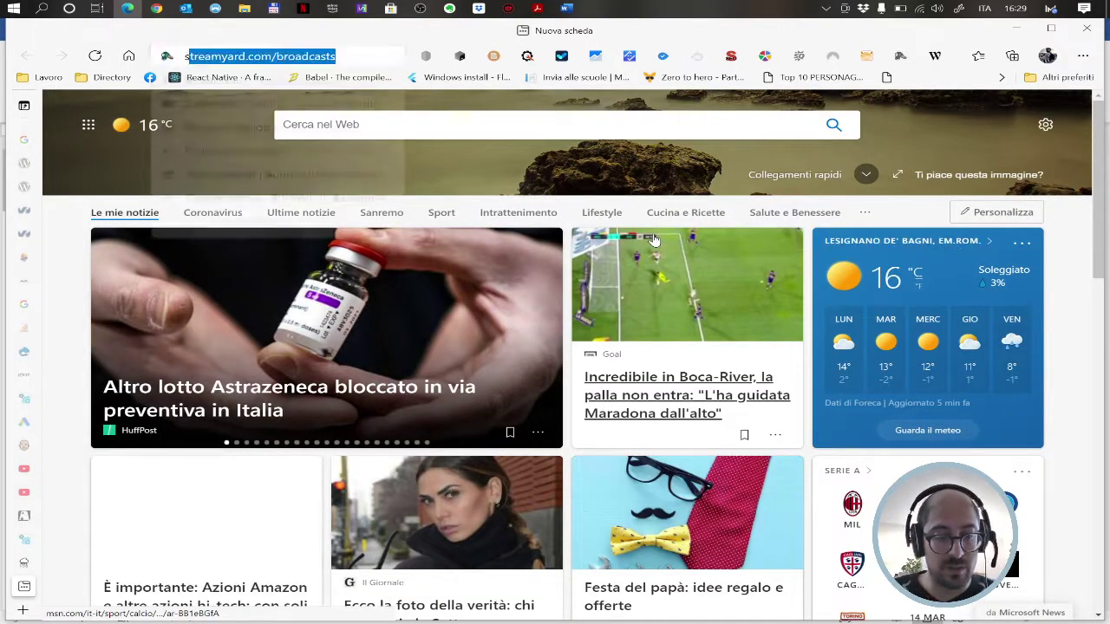
text(earch console)
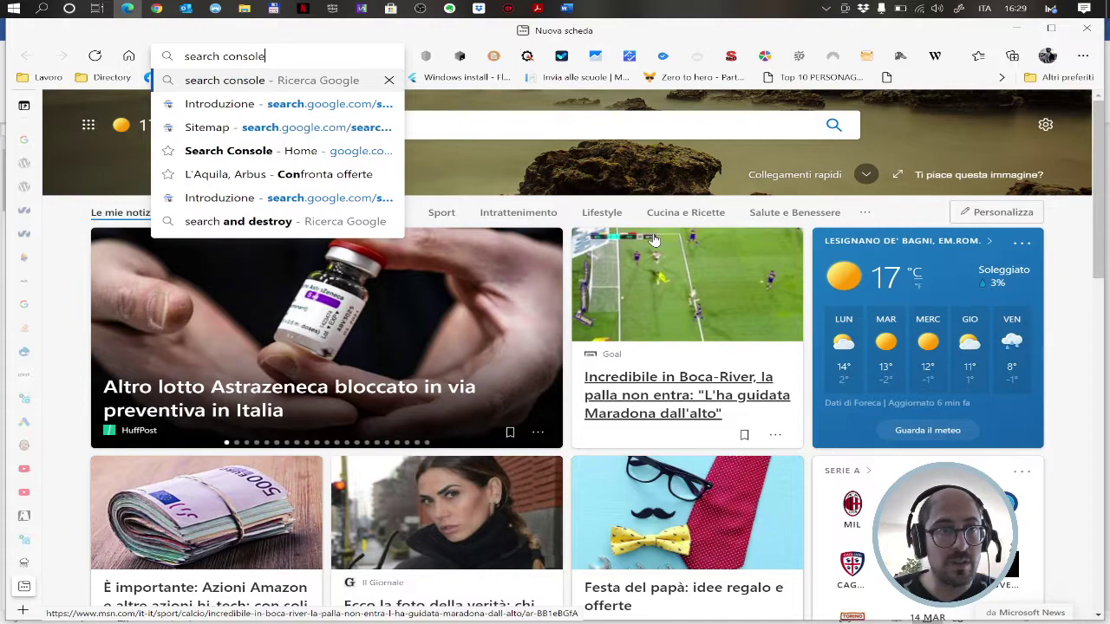
key(Return)
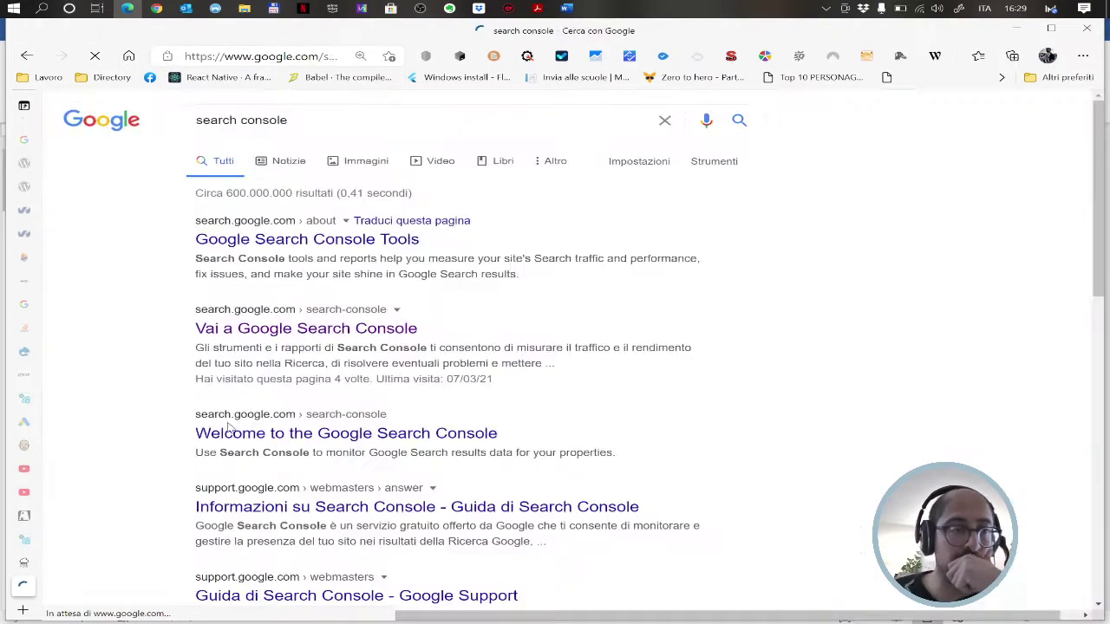
click(278, 247)
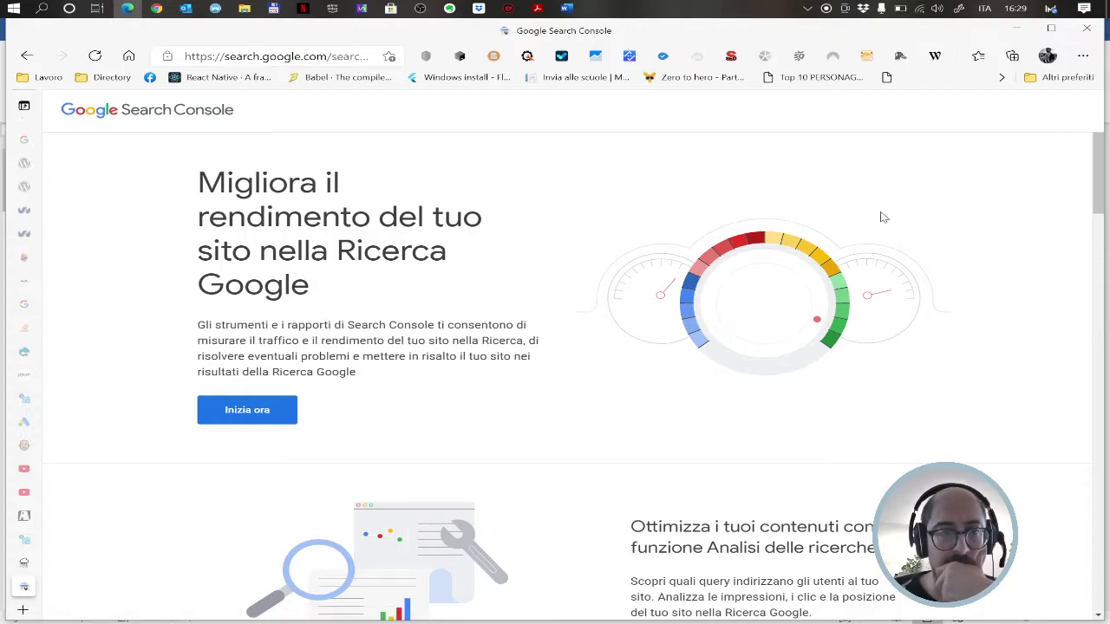
click(260, 411)
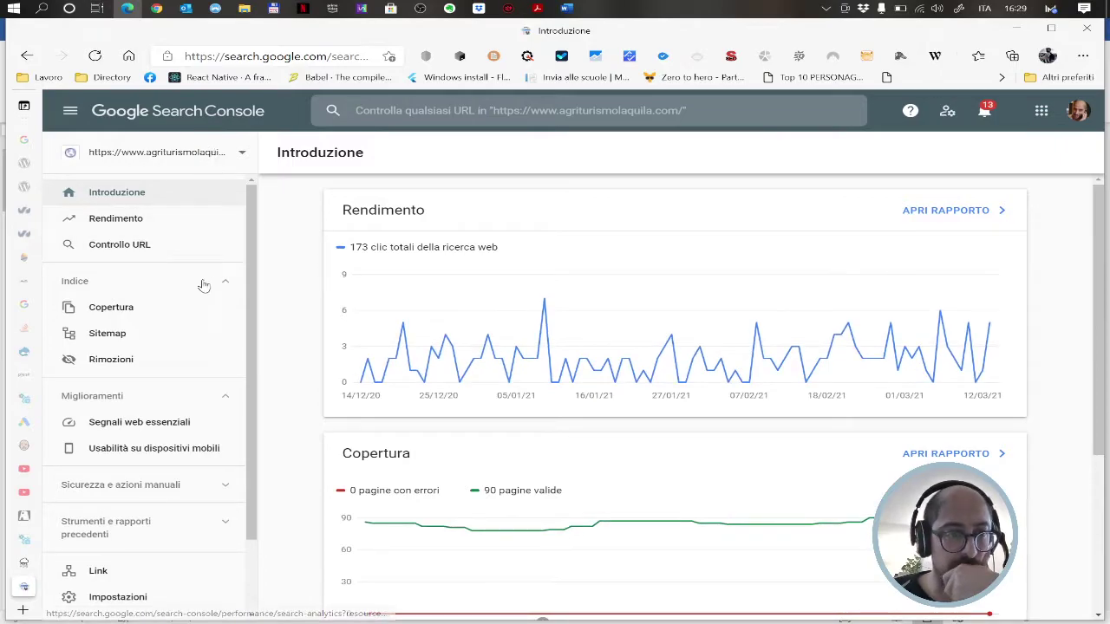
- Examine the mobile usability report (Usabilità su dispositivi mobili) and the index coverage report (Copertura) for page errors
scroll(149, 328, down, 1)
scroll(152, 292, down, 3)
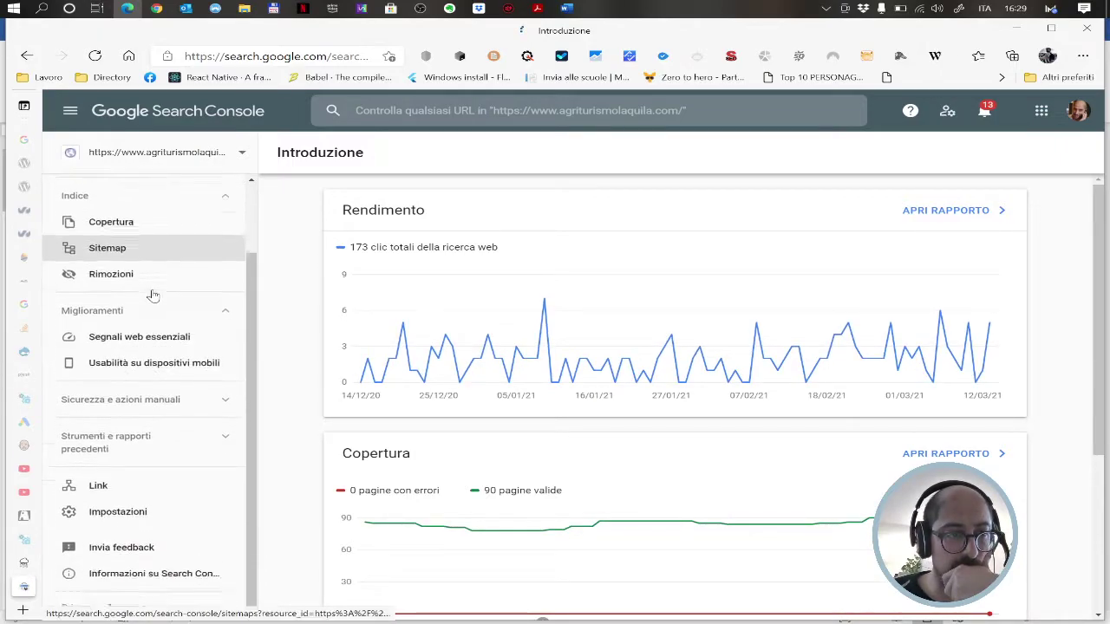
click(151, 360)
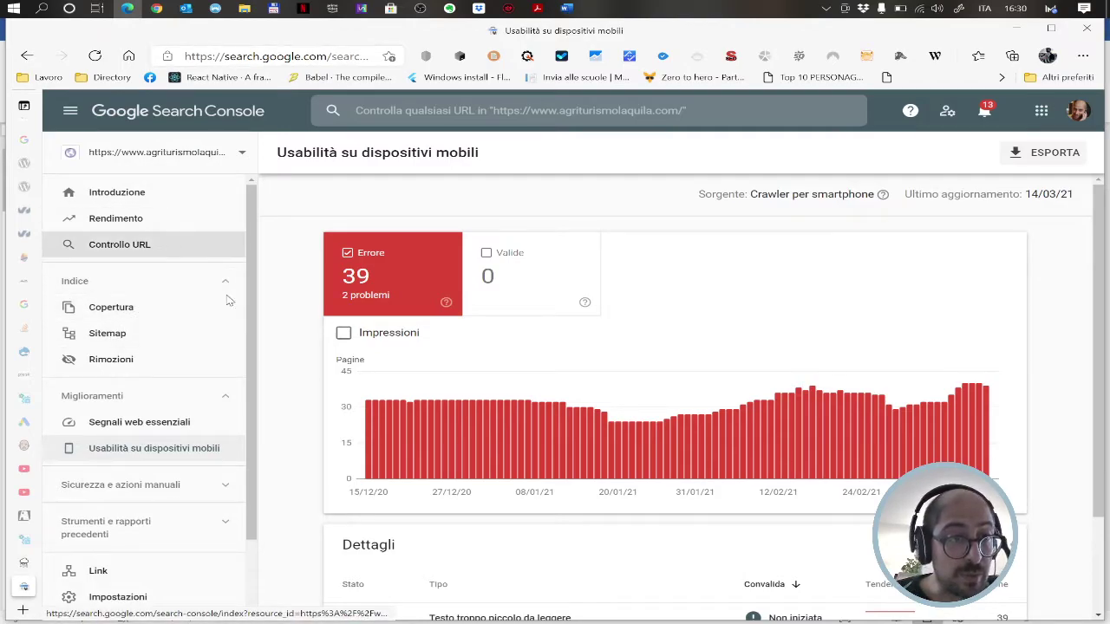
scroll(199, 386, down, 1)
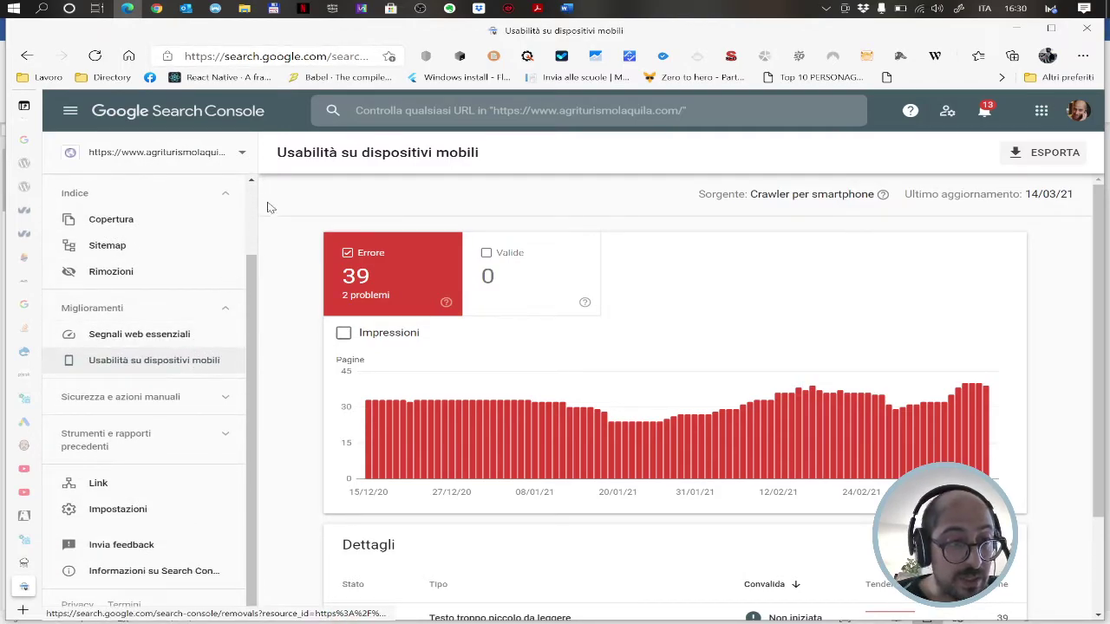
scroll(173, 286, up, 1)
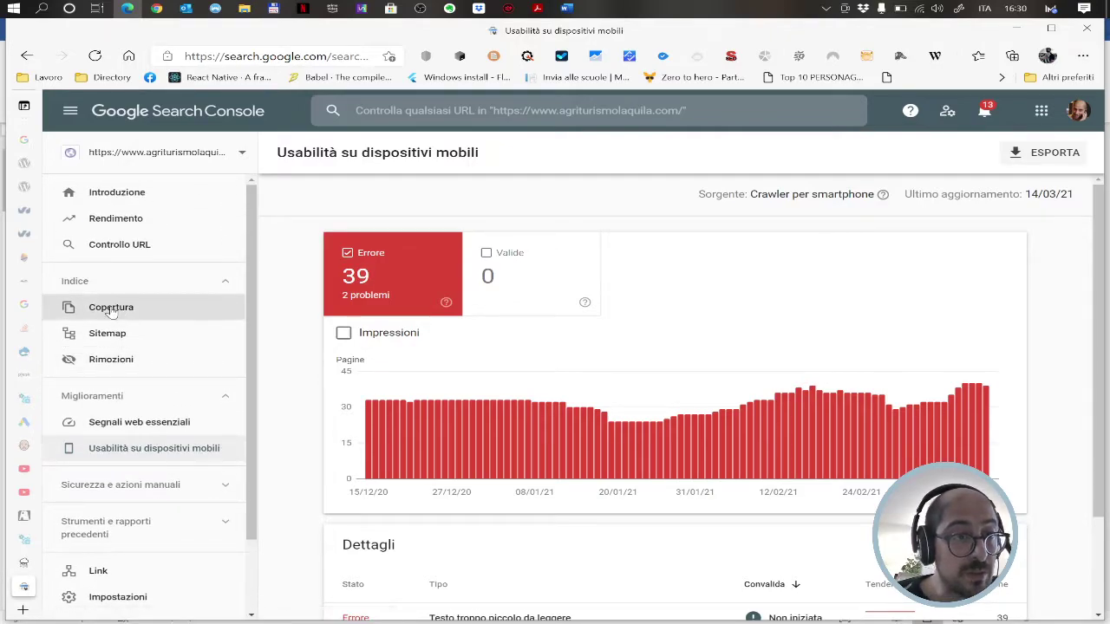
click(110, 307)
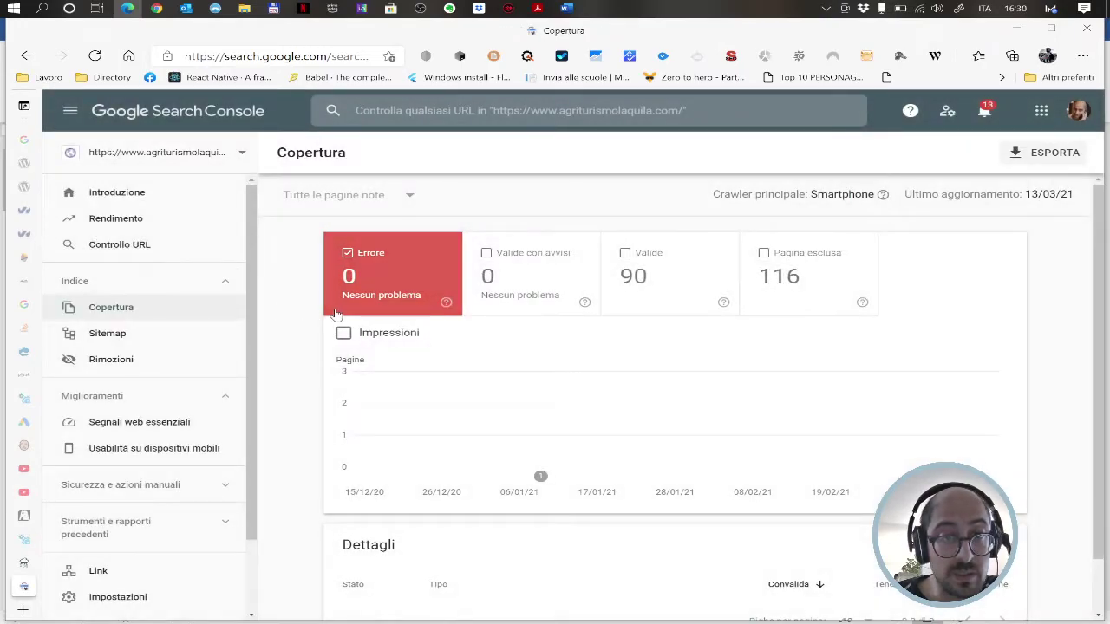
scroll(390, 315, down, 1)
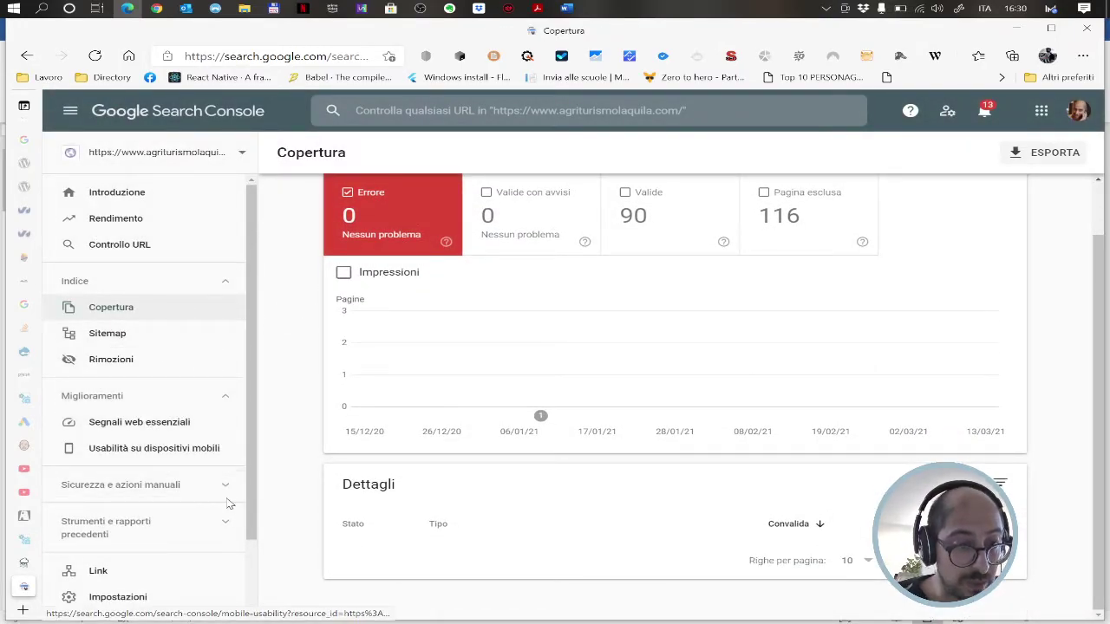
- Expand the legacy tools and the security and manual actions groups, and view the Segnali web essenziali report
click(215, 526)
scroll(164, 490, down, 2)
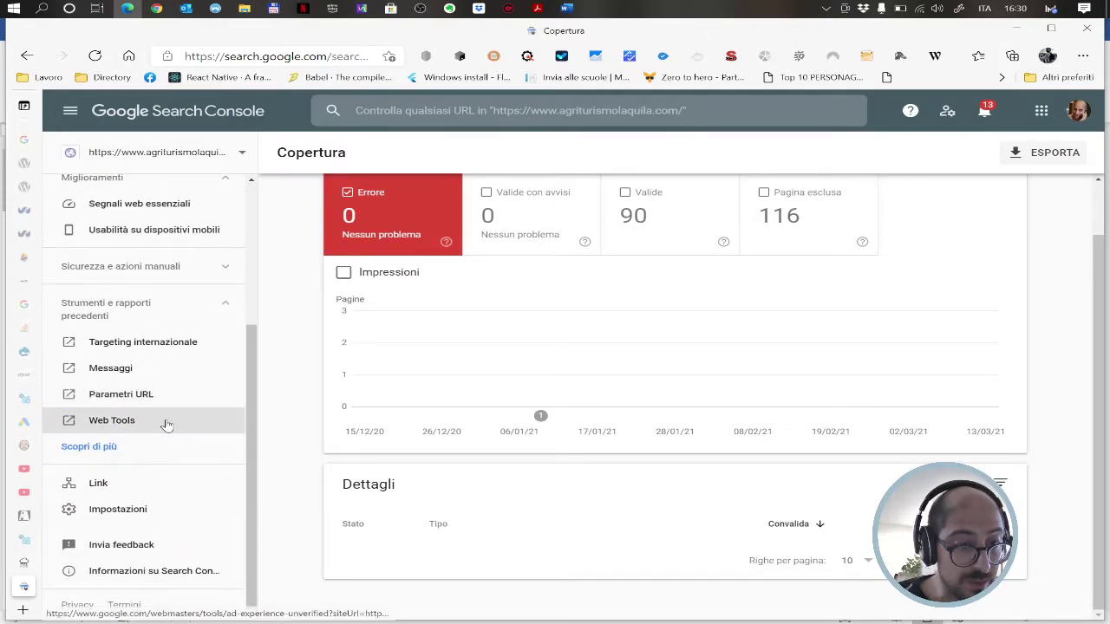
click(230, 269)
scroll(200, 312, up, 4)
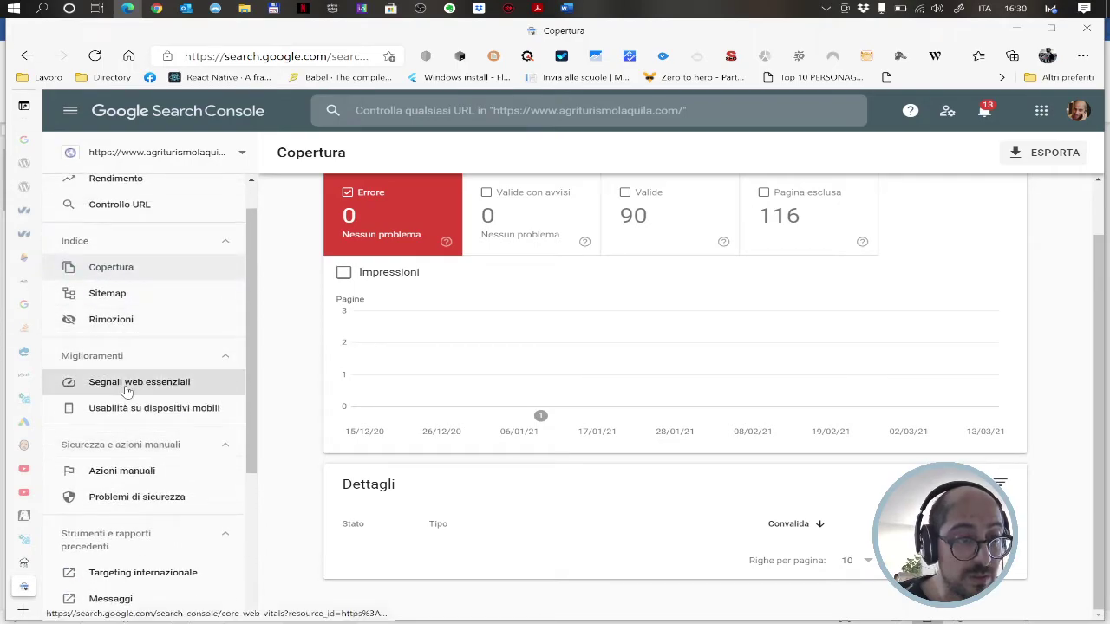
click(126, 386)
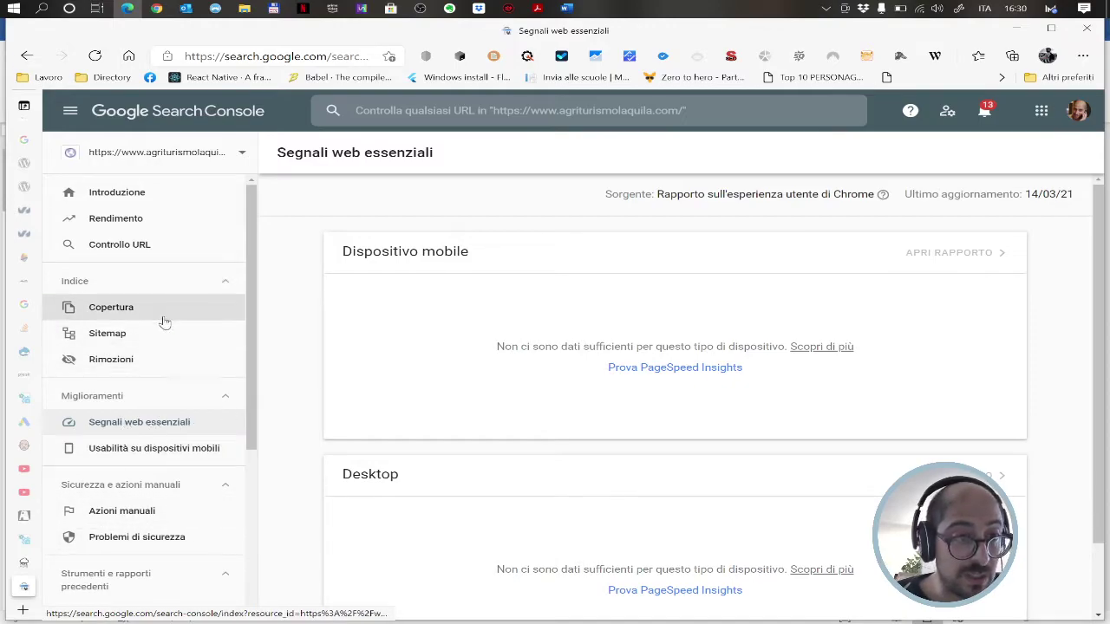
- Examine the Rendimento report's clicks and impressions chart and its list of search queries
click(130, 220)
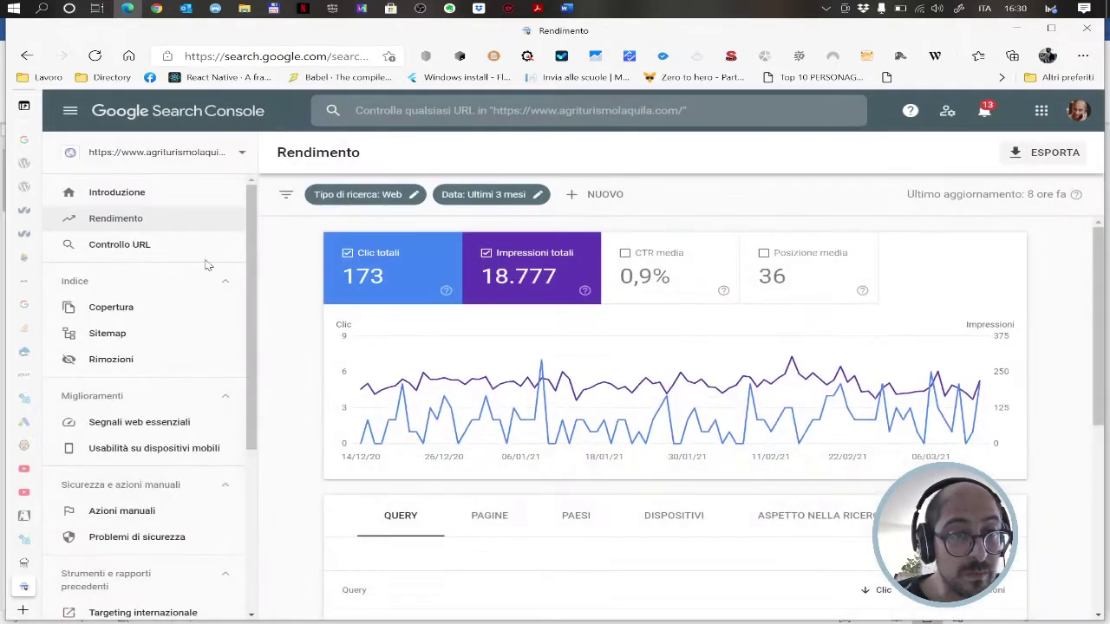
scroll(909, 404, down, 2)
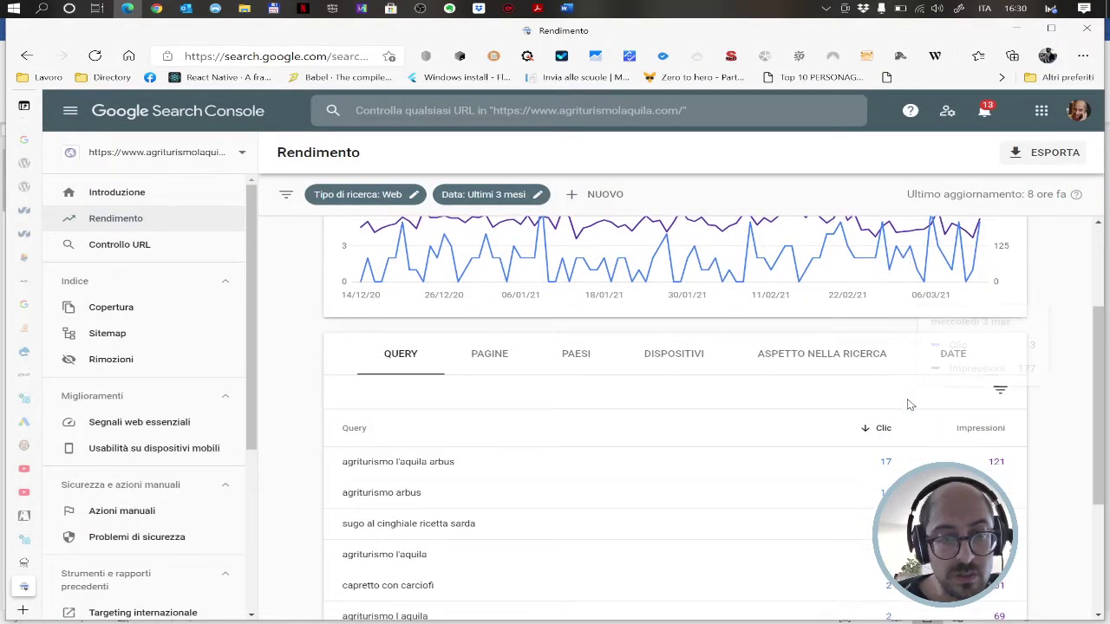
scroll(908, 404, down, 1)
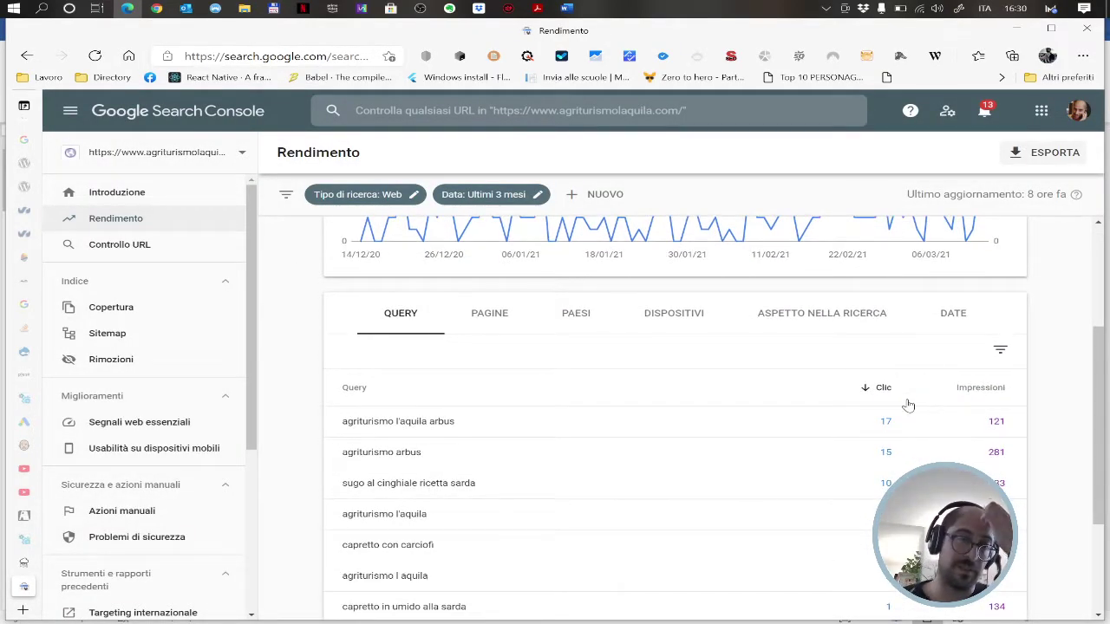
scroll(909, 404, up, 3)
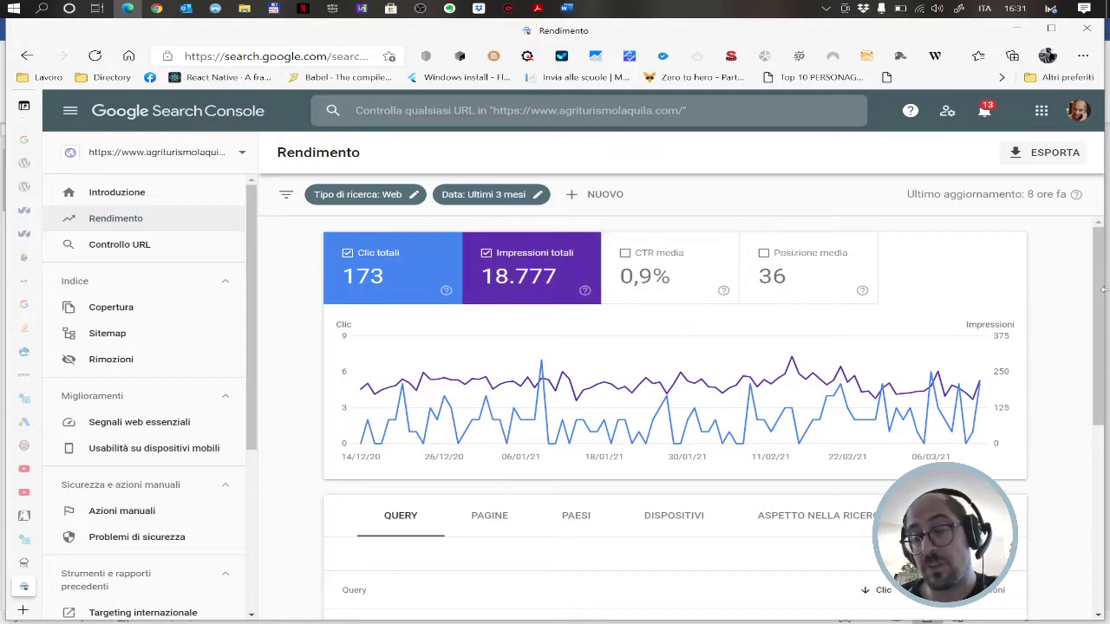
scroll(1080, 352, down, 2)
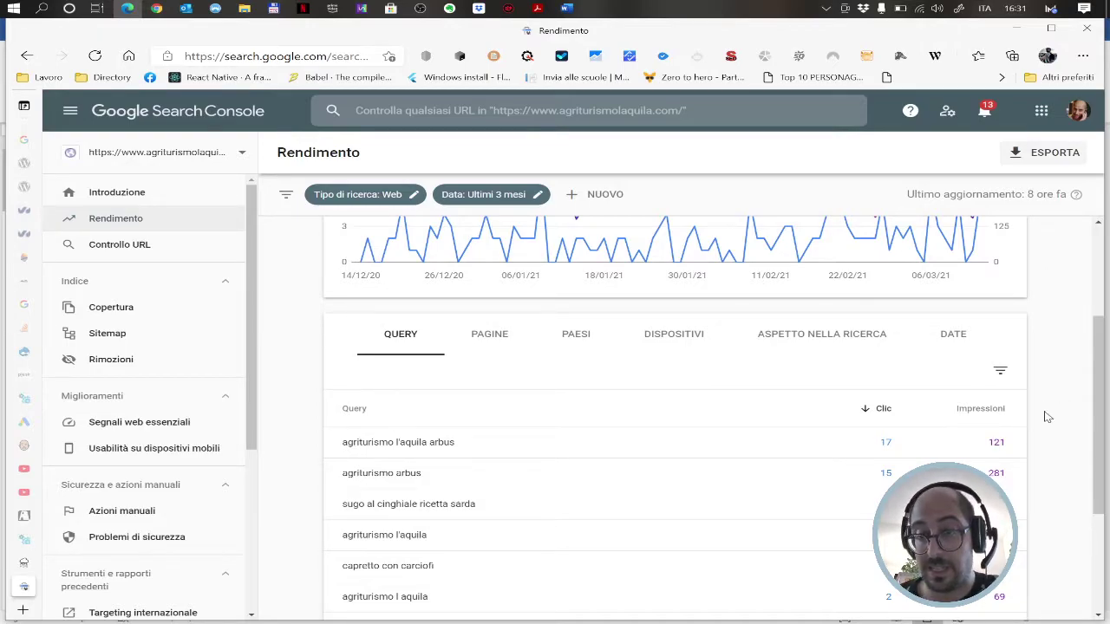
scroll(1047, 417, down, 1)
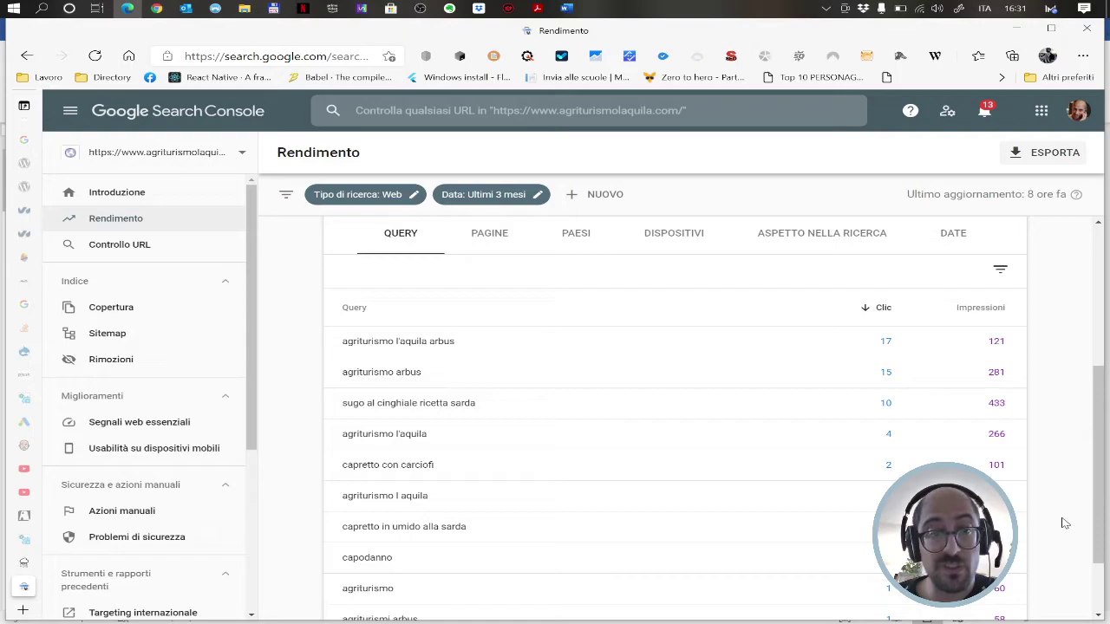
scroll(1065, 522, down, 1)
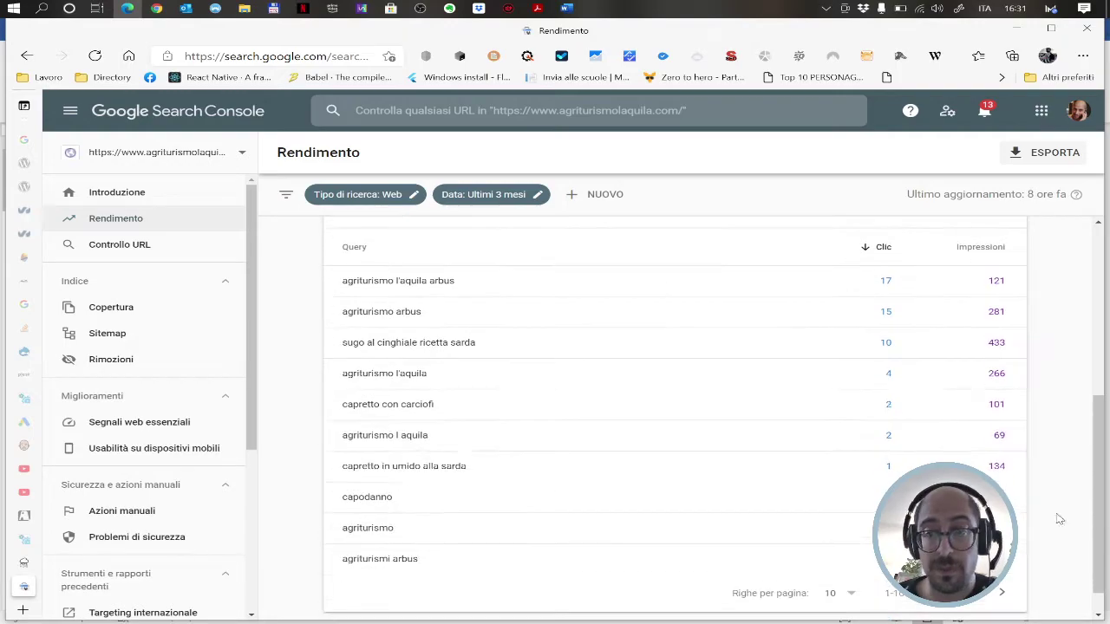
- Review the mobile usability report again, followed by the performance report's metrics and queries
click(147, 454)
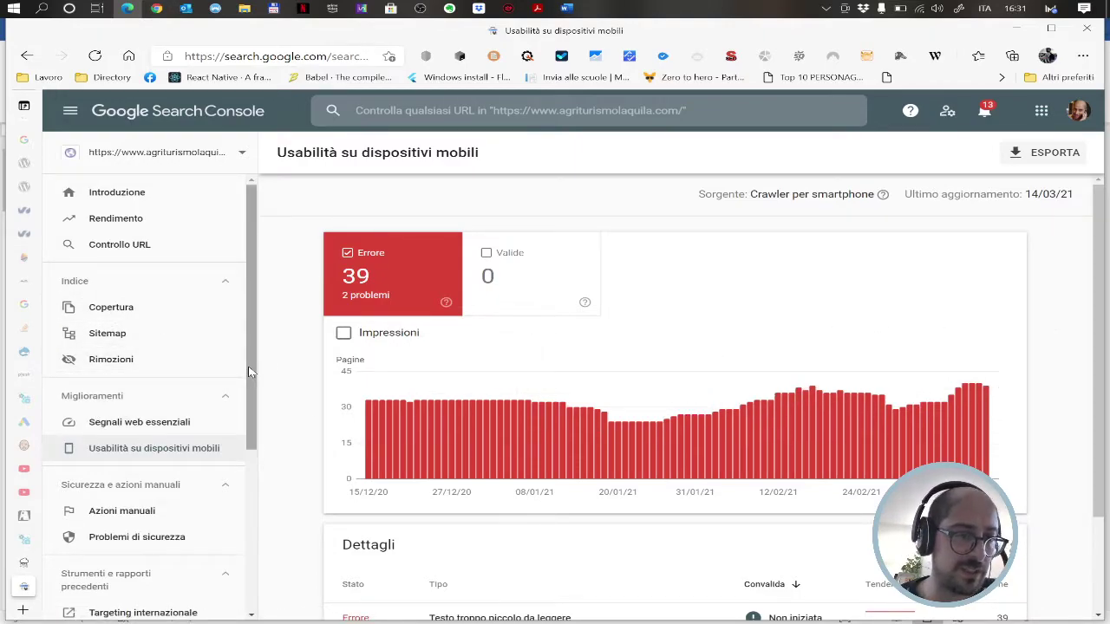
click(113, 219)
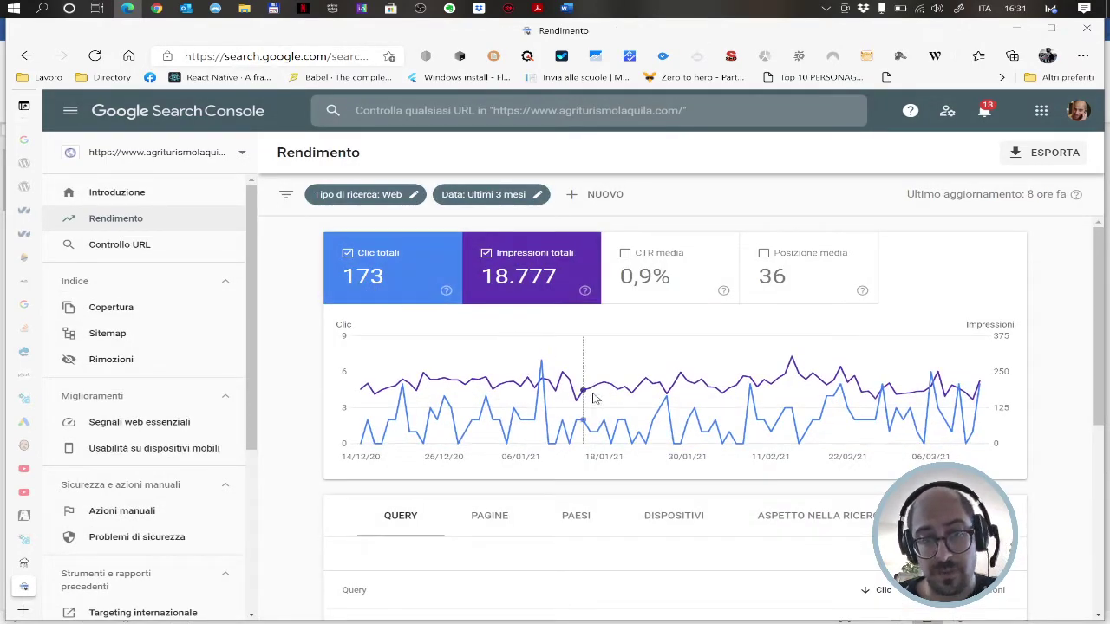
scroll(594, 399, down, 2)
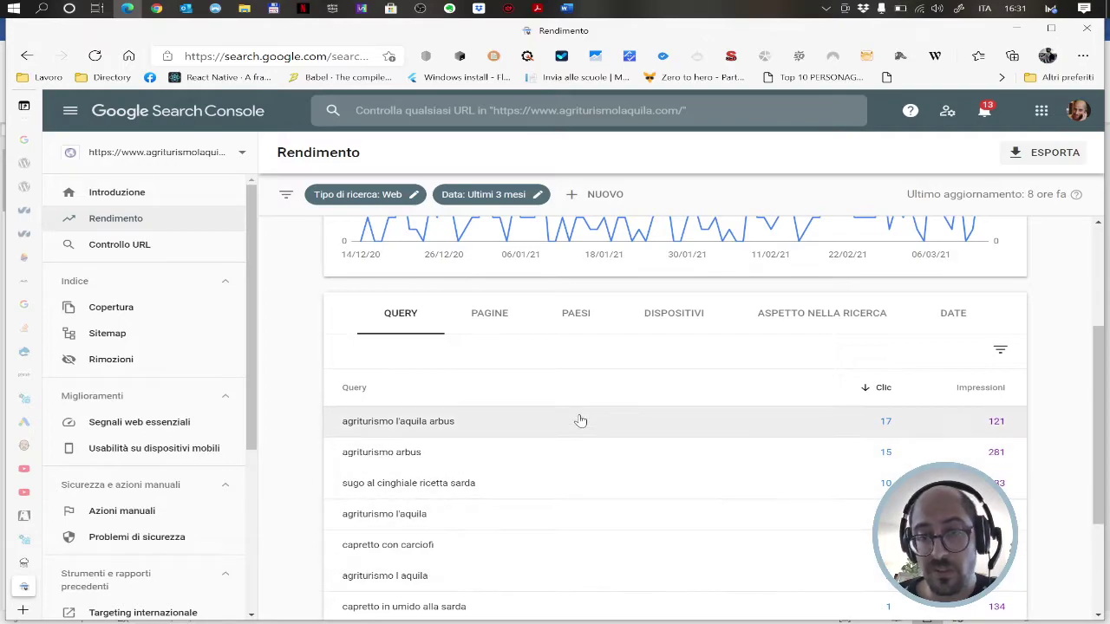
scroll(581, 421, down, 2)
scroll(572, 321, up, 4)
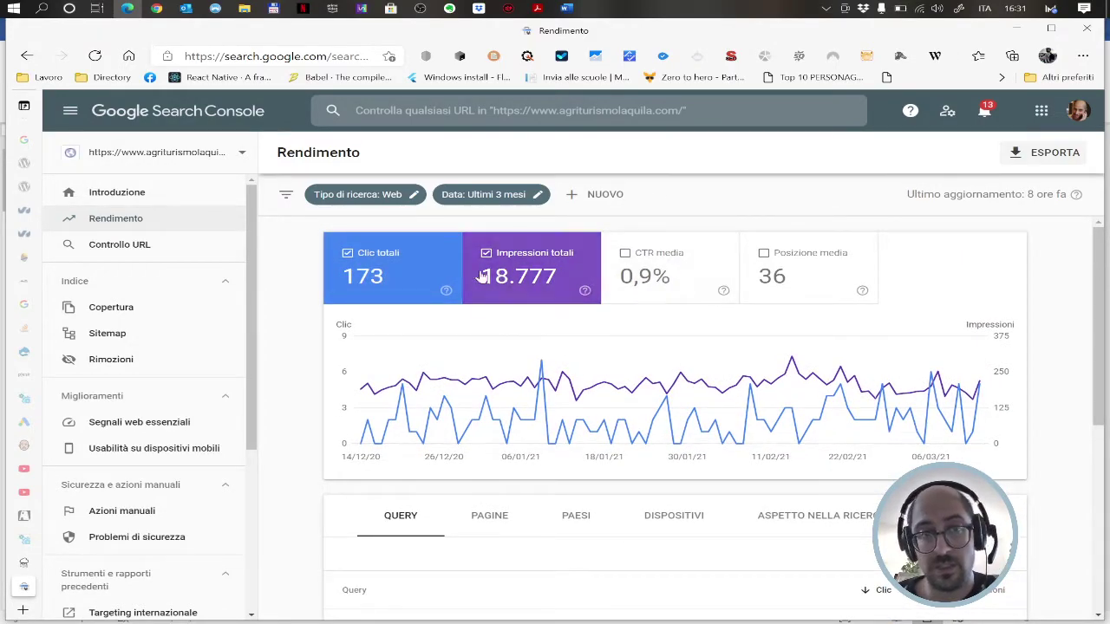
- Switch back to Word and complete the Search Console sentence with "con impressioni, click e CTR"
click(566, 9)
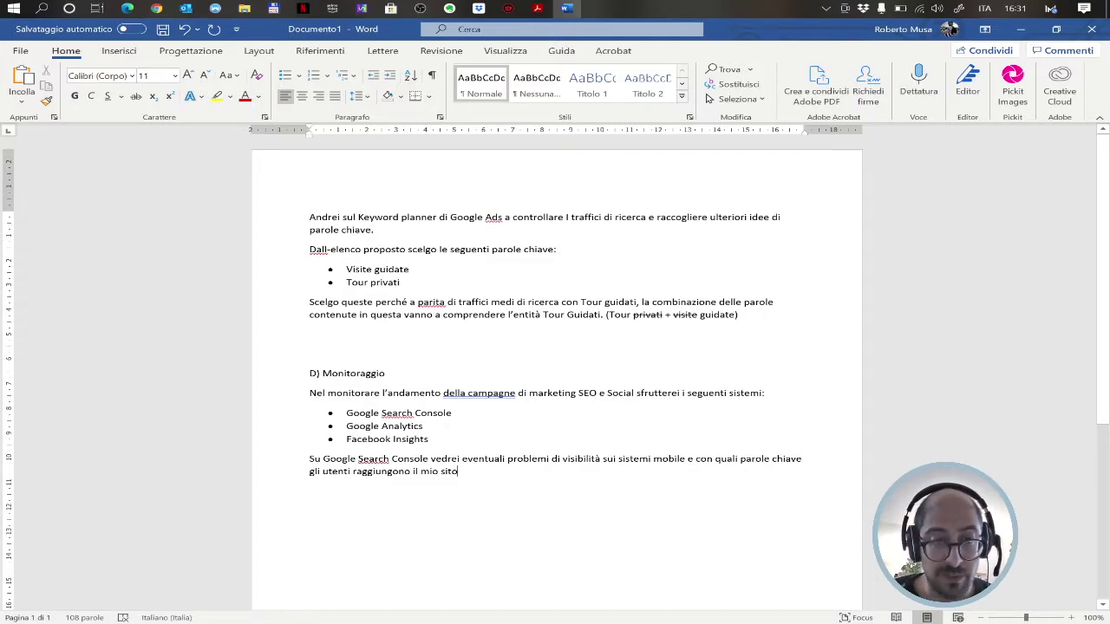
text(con )
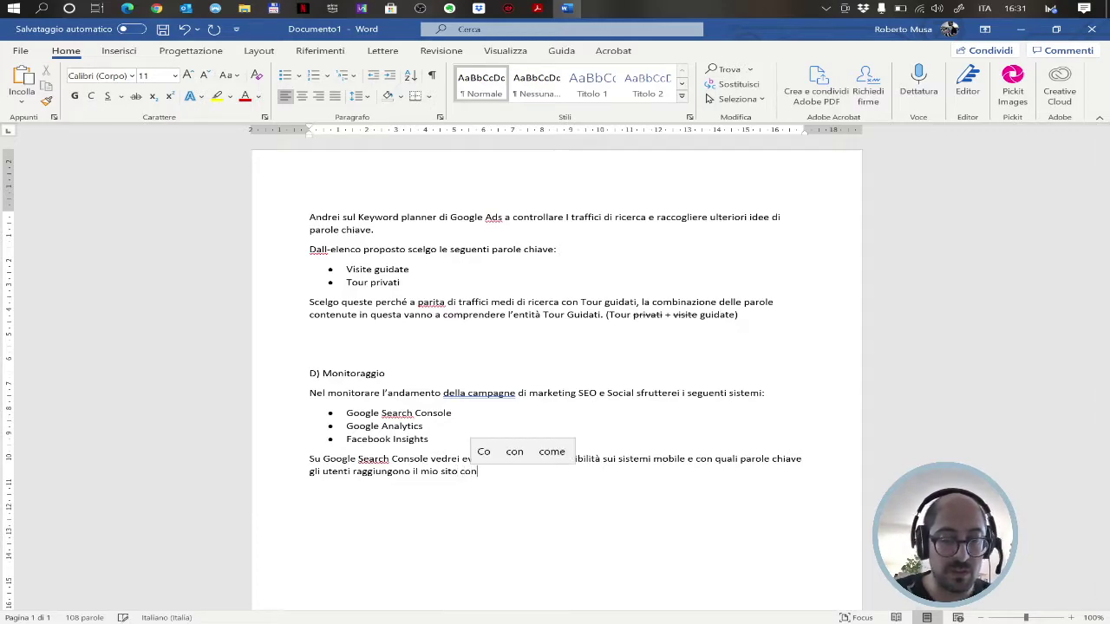
text(im)
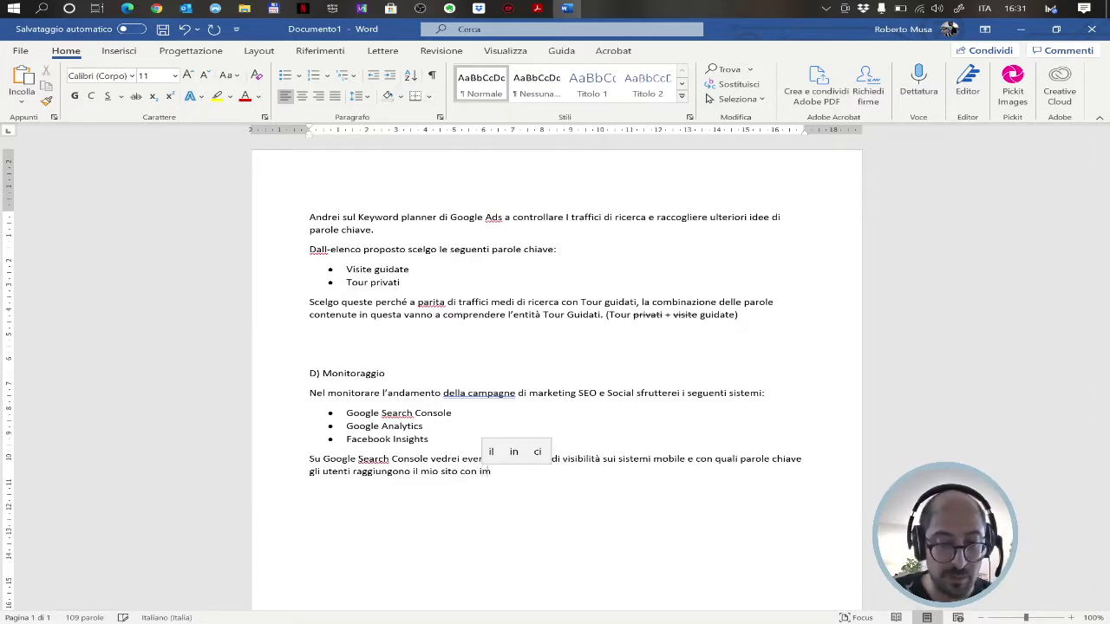
text(pressioni, )
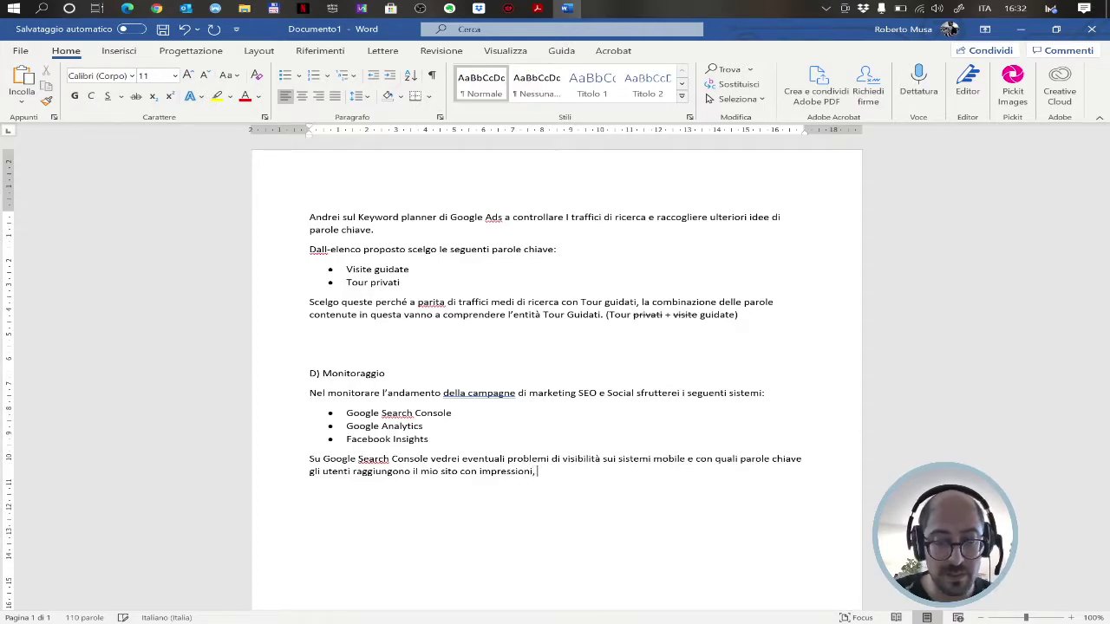
text(click e CTR)
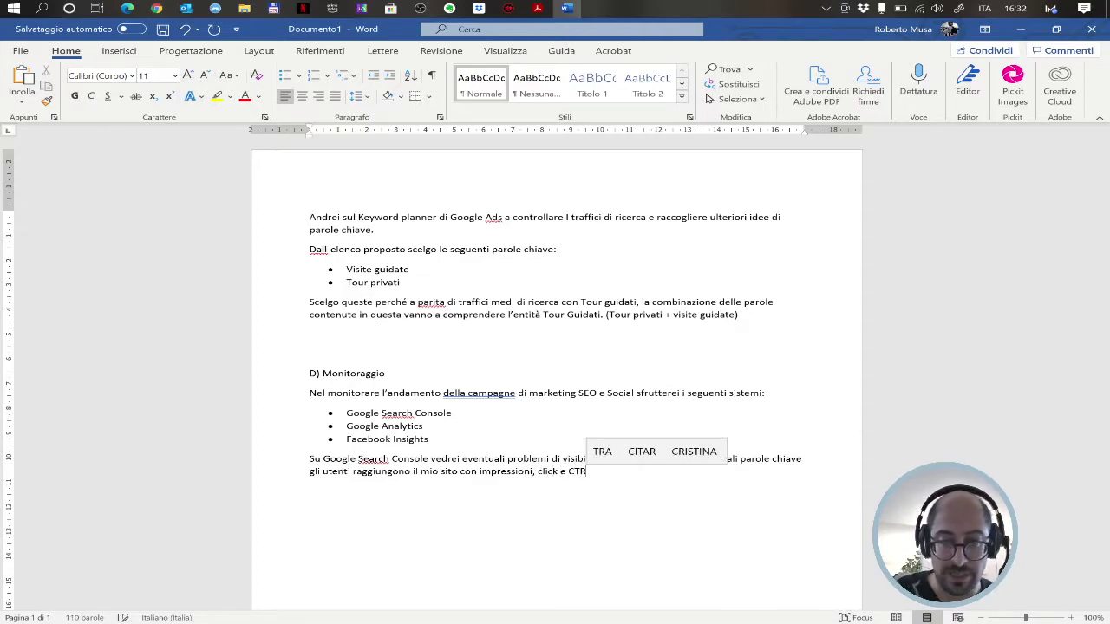
- Start a new paragraph below the Search Console text, leaving a blank line, with "Su Google Analytics"
key(Return)
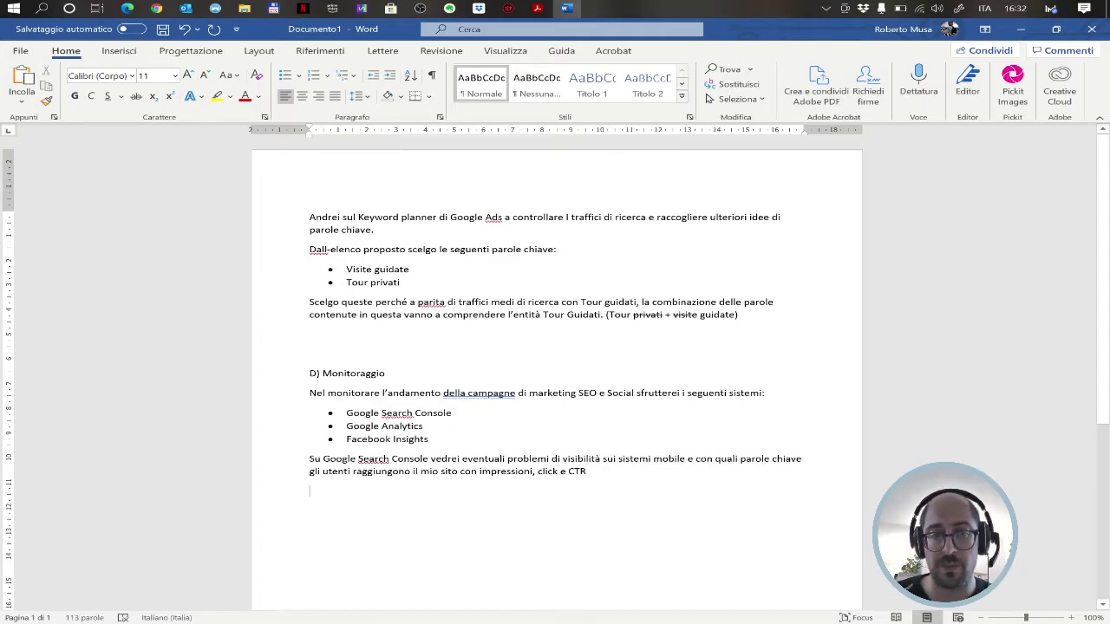
key(Return)
text(Su Google Analò)
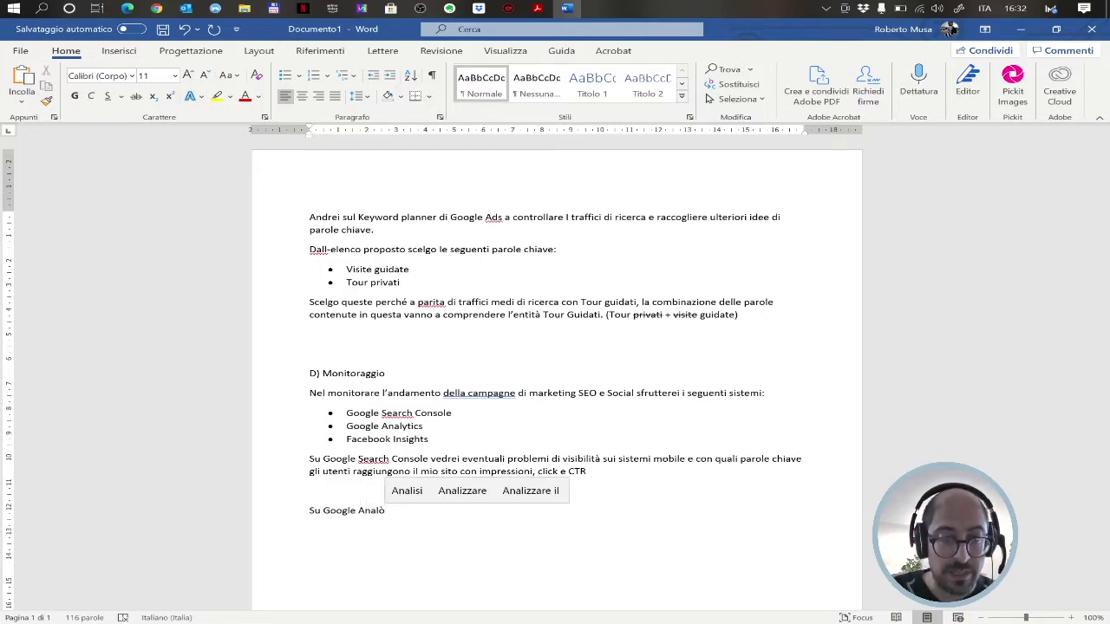
key(BackSpace)
text(ytics)
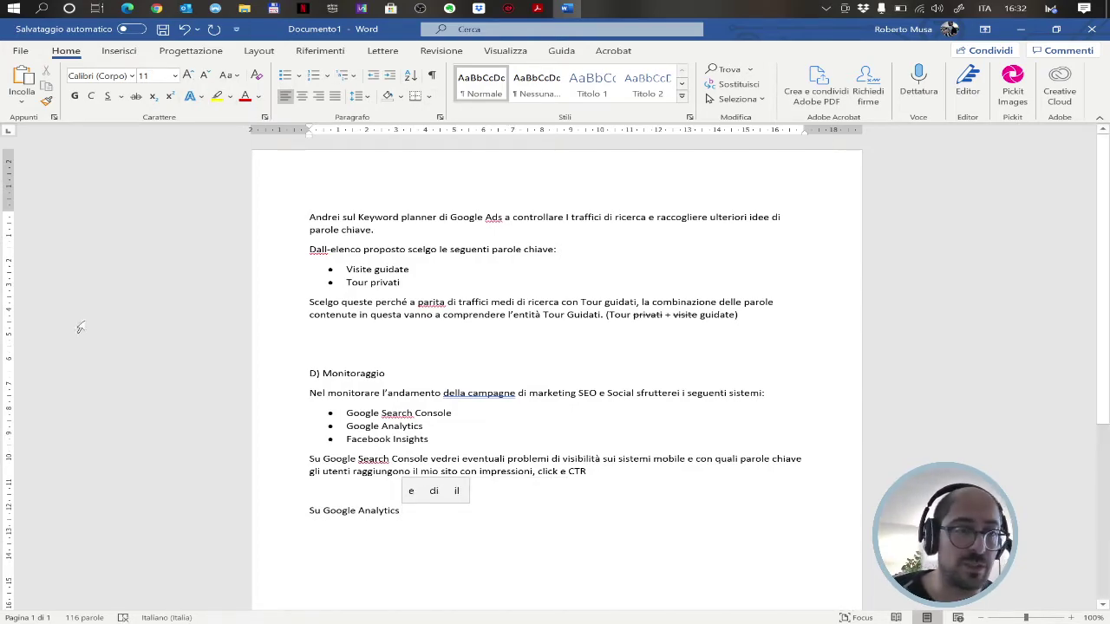
- Switch to the Analytics page in the browser and examine the Pubblico overview report's user, session and bounce metrics
click(130, 10)
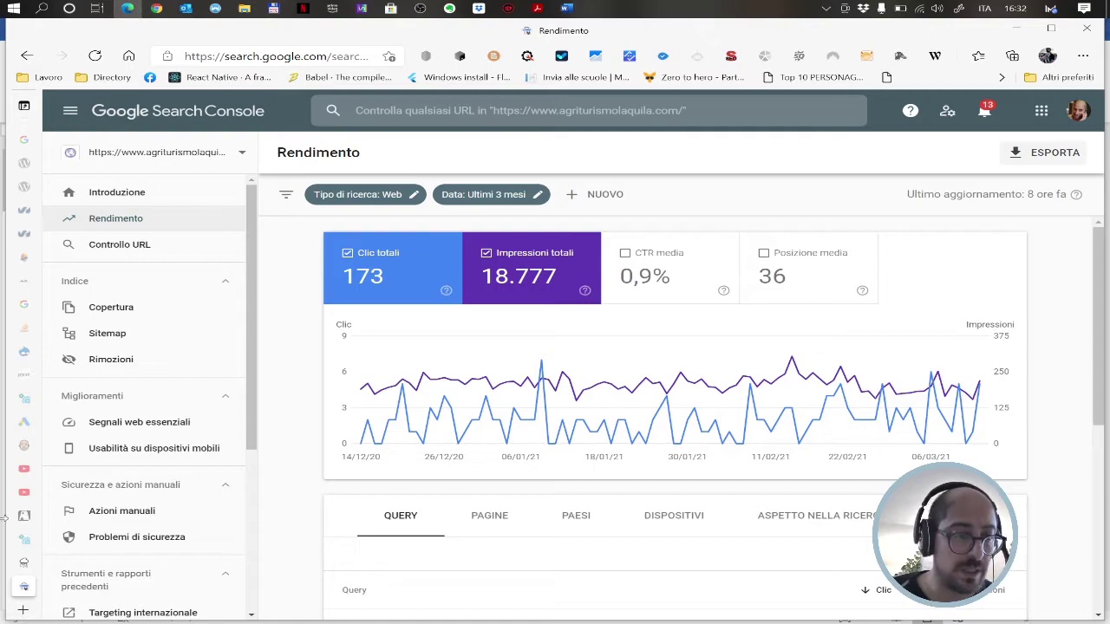
mouse_move(23, 587)
scroll(23, 588, down, 1)
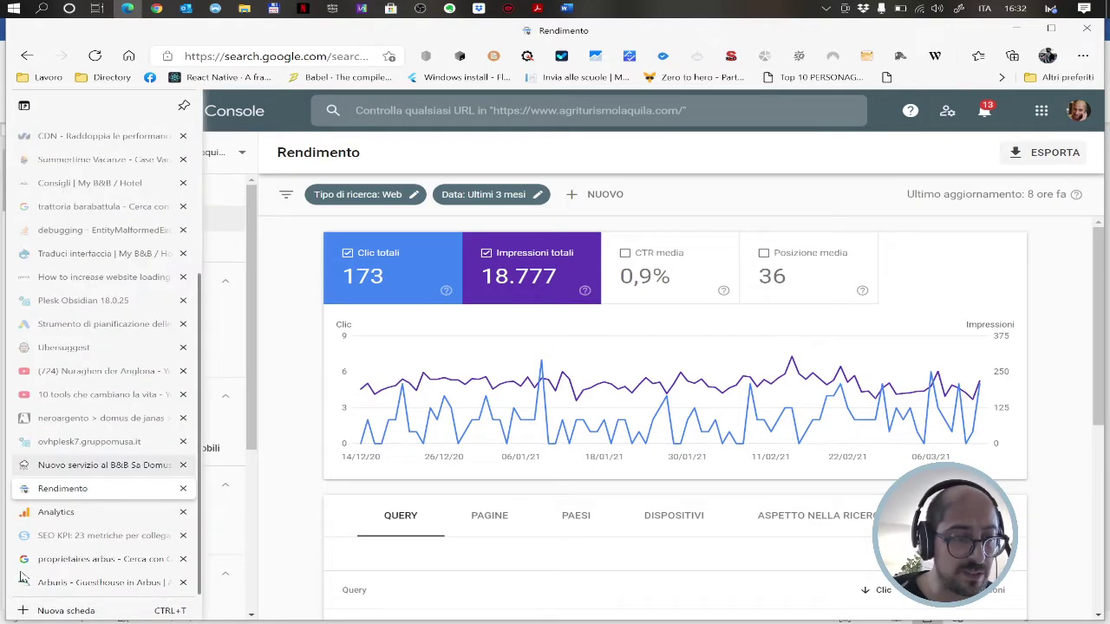
click(57, 513)
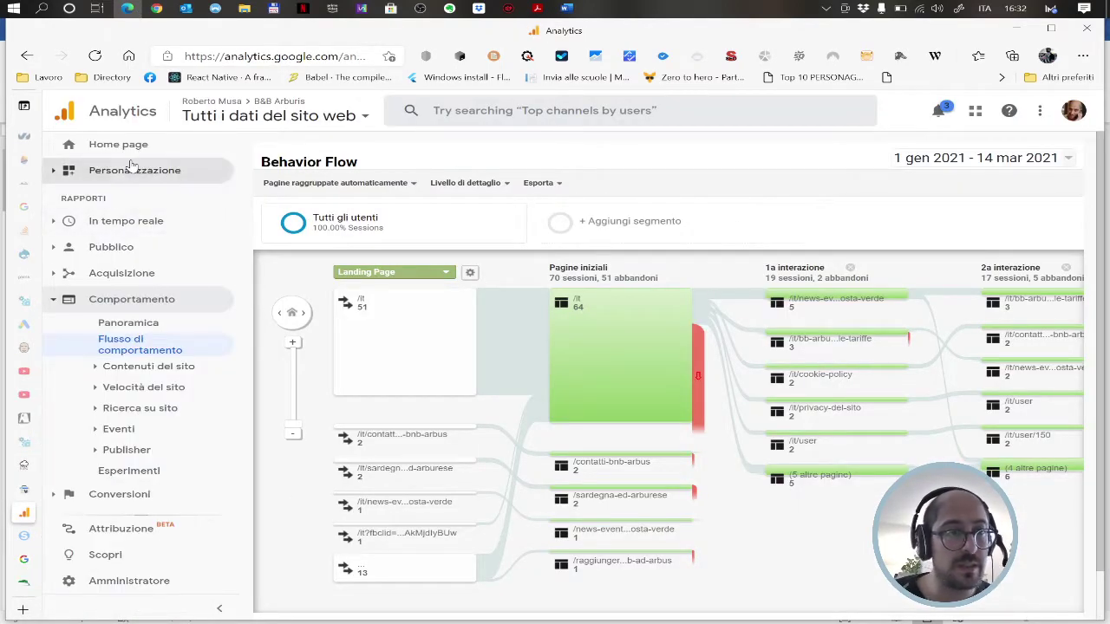
click(104, 249)
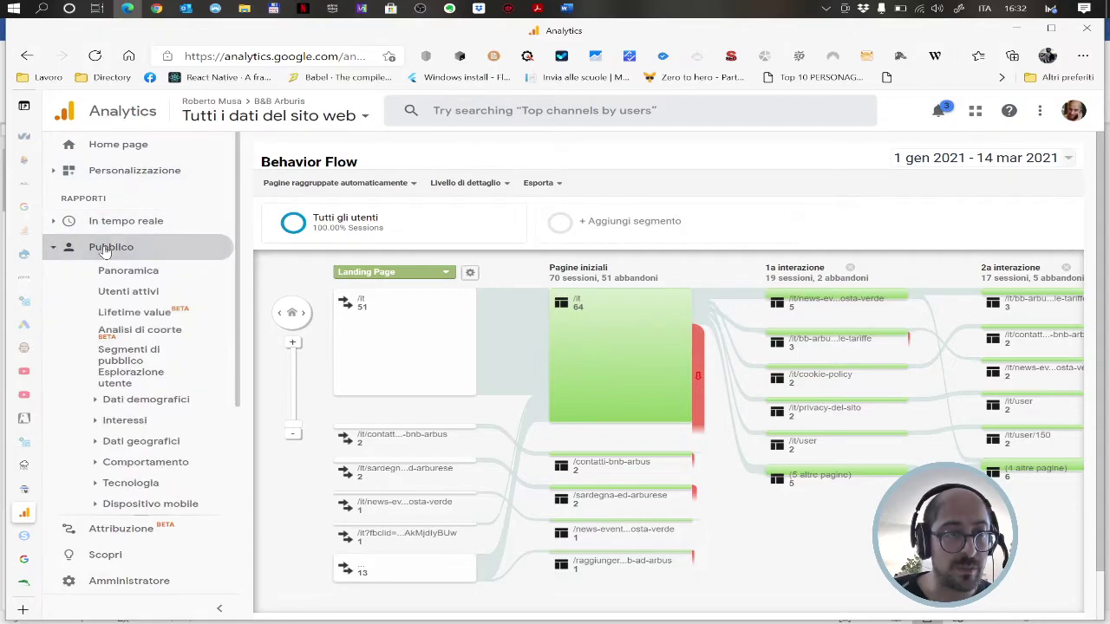
click(154, 274)
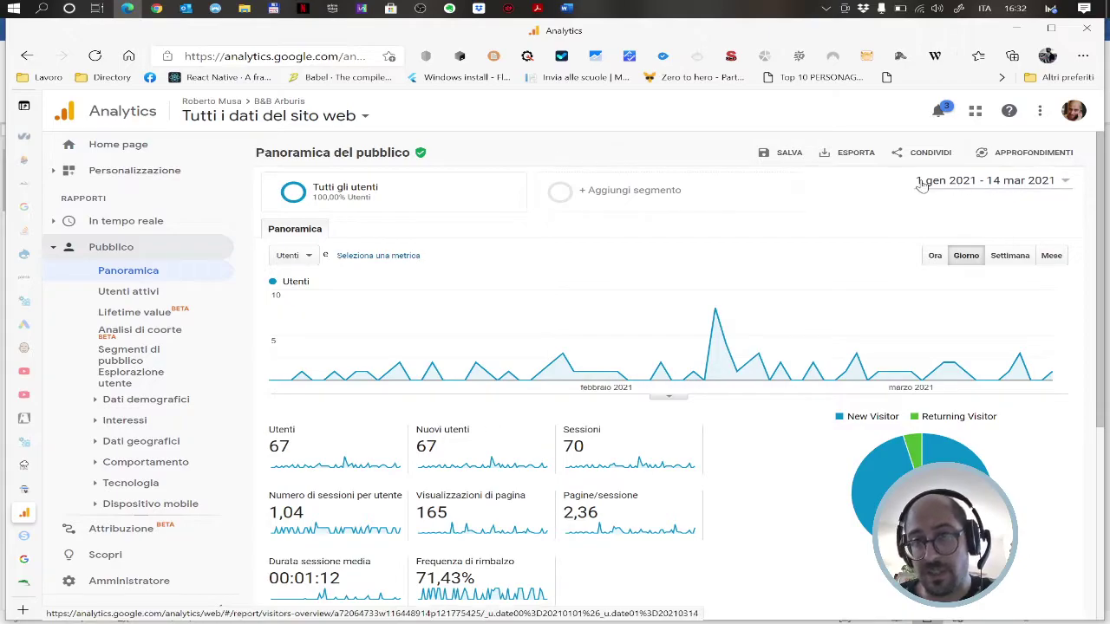
scroll(731, 375, down, 1)
scroll(731, 374, down, 2)
scroll(518, 224, down, 1)
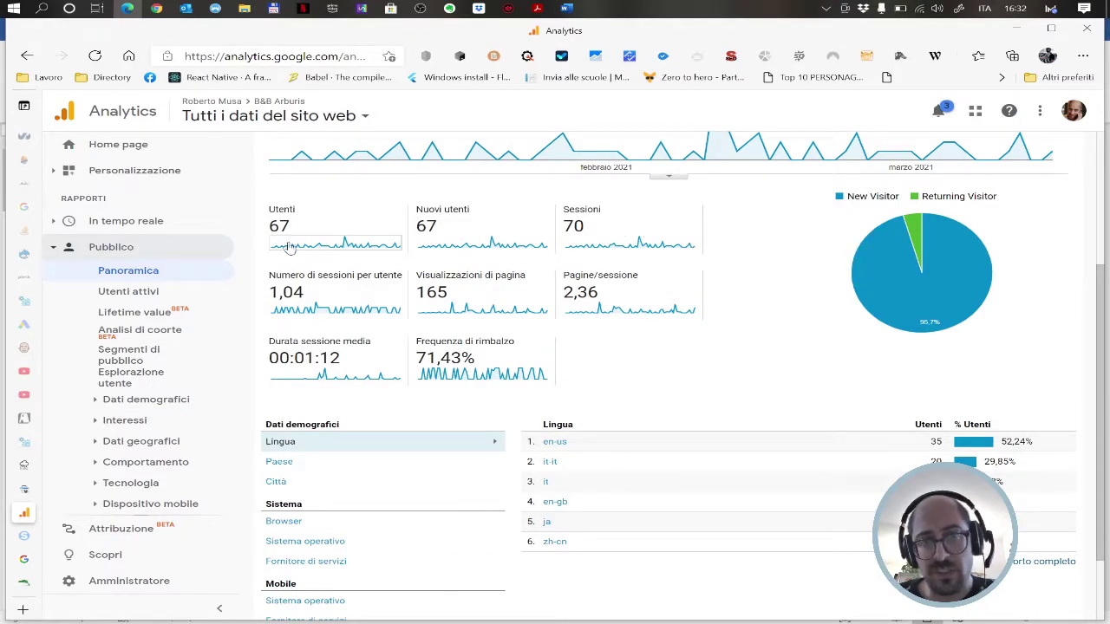
scroll(422, 286, down, 2)
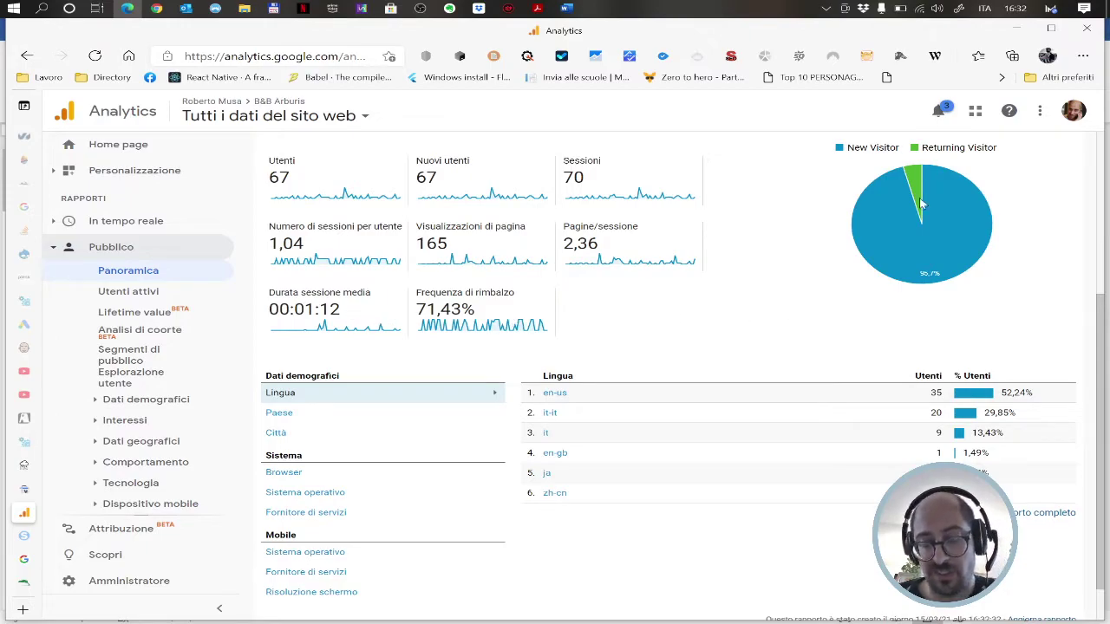
- Switch back to Word and continue the Google Analytics sentence with "verifico numero di utenti, sessioni, pagine visitate per utente"
click(566, 8)
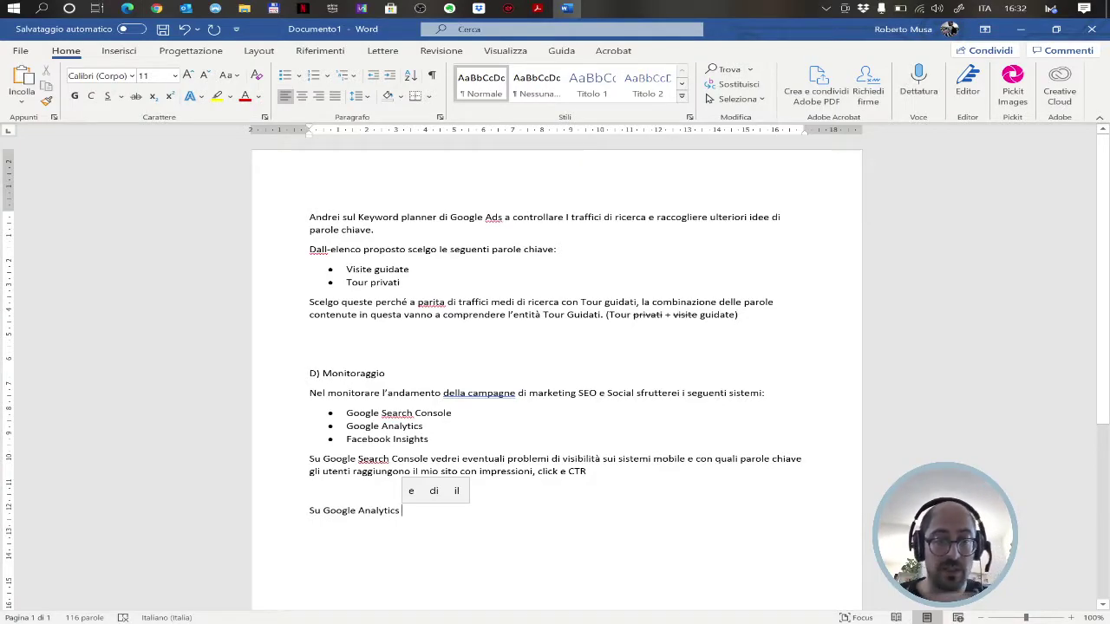
text(verifi)
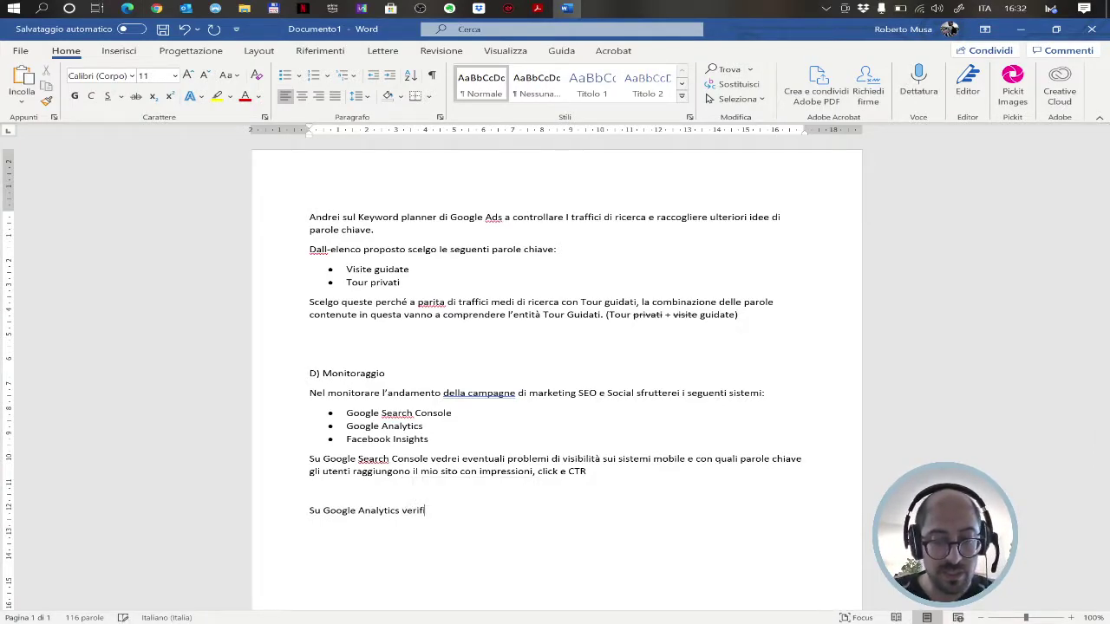
text(co nu)
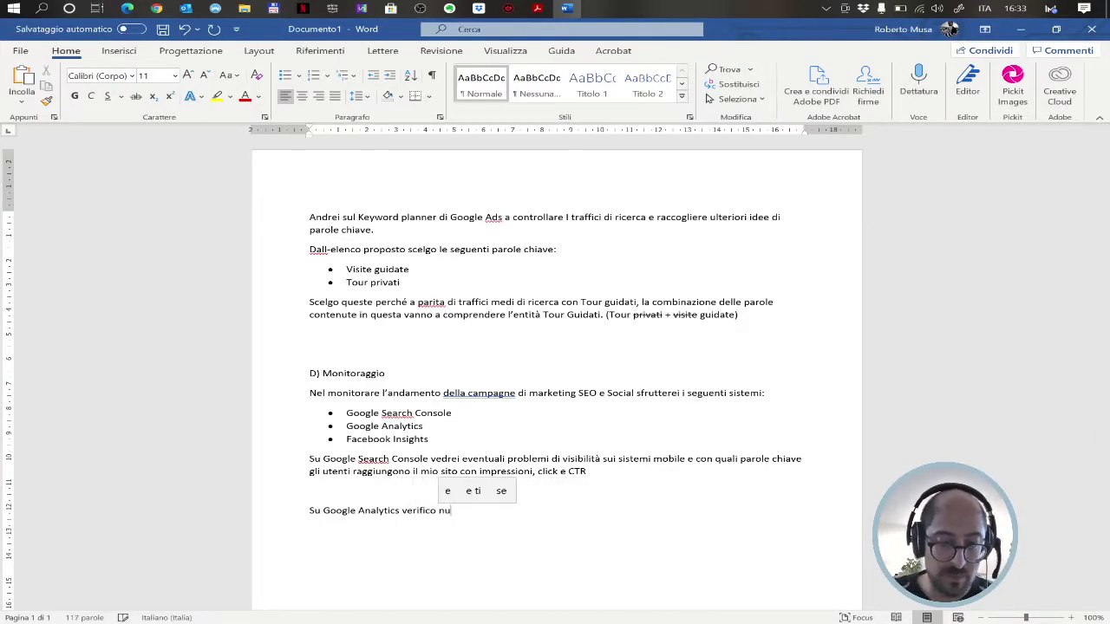
text(mero di s)
key(BackSpace)
text(utenti, )
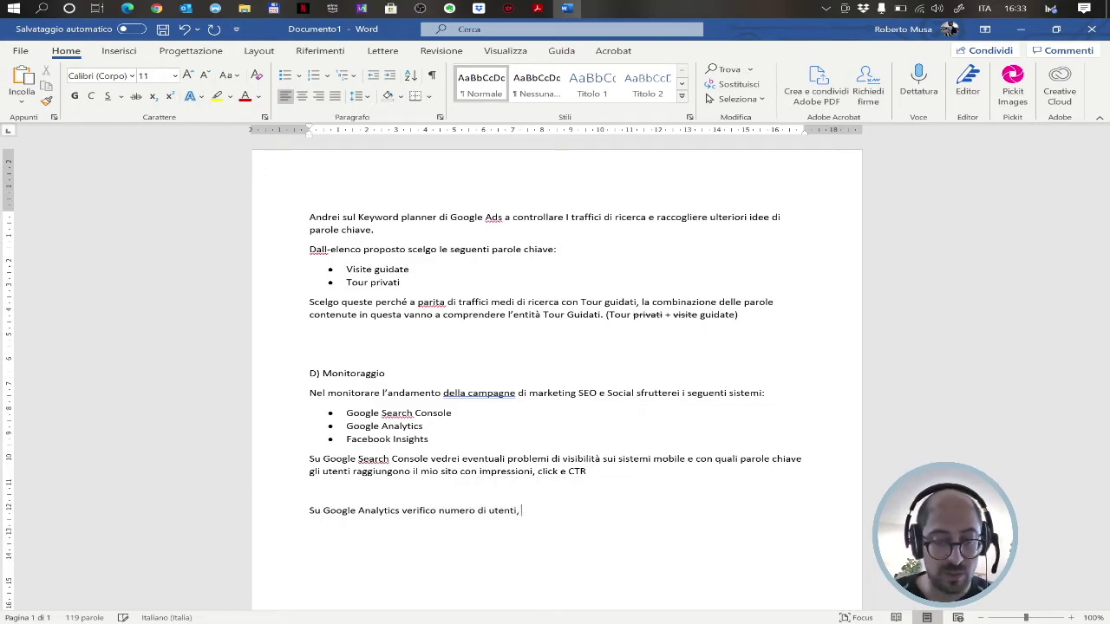
text(sessioni, )
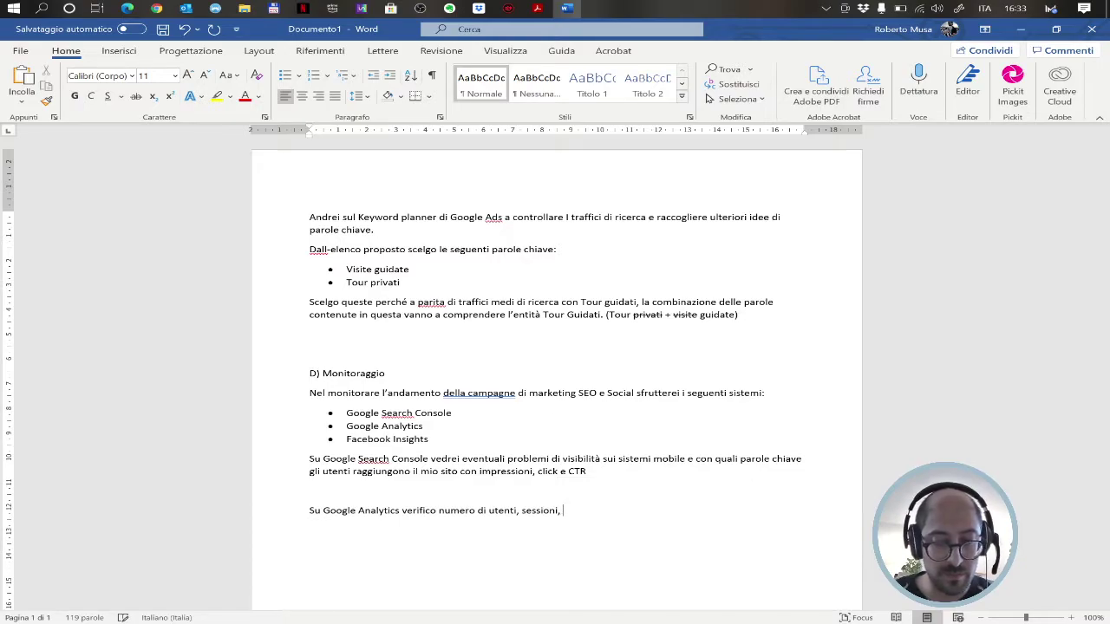
text(pagine visi)
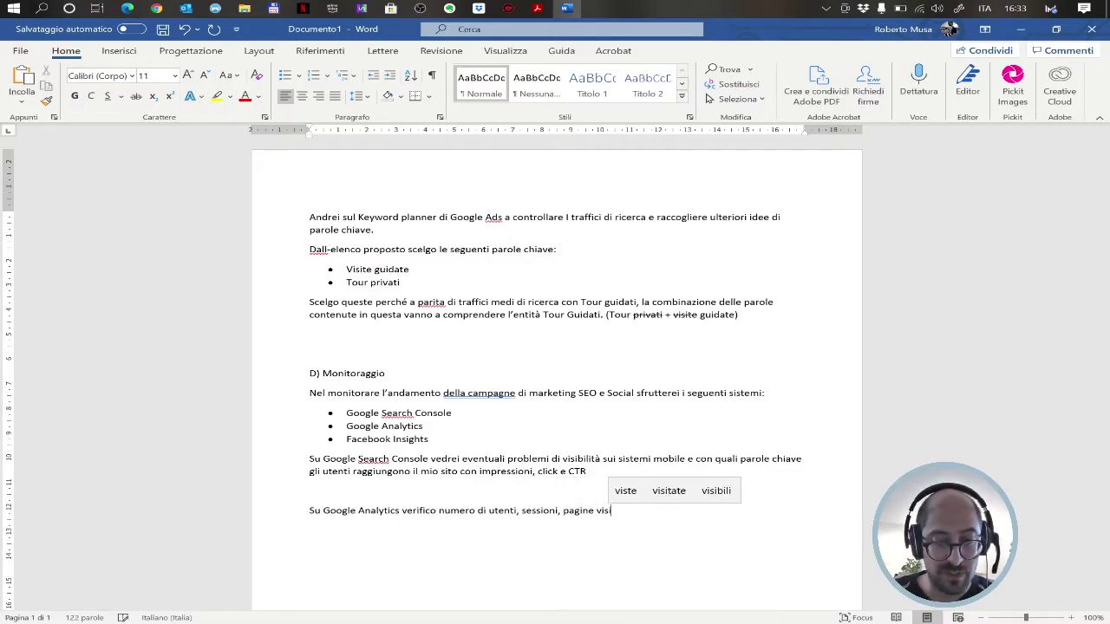
key(Up)
key(Right)
key(Return)
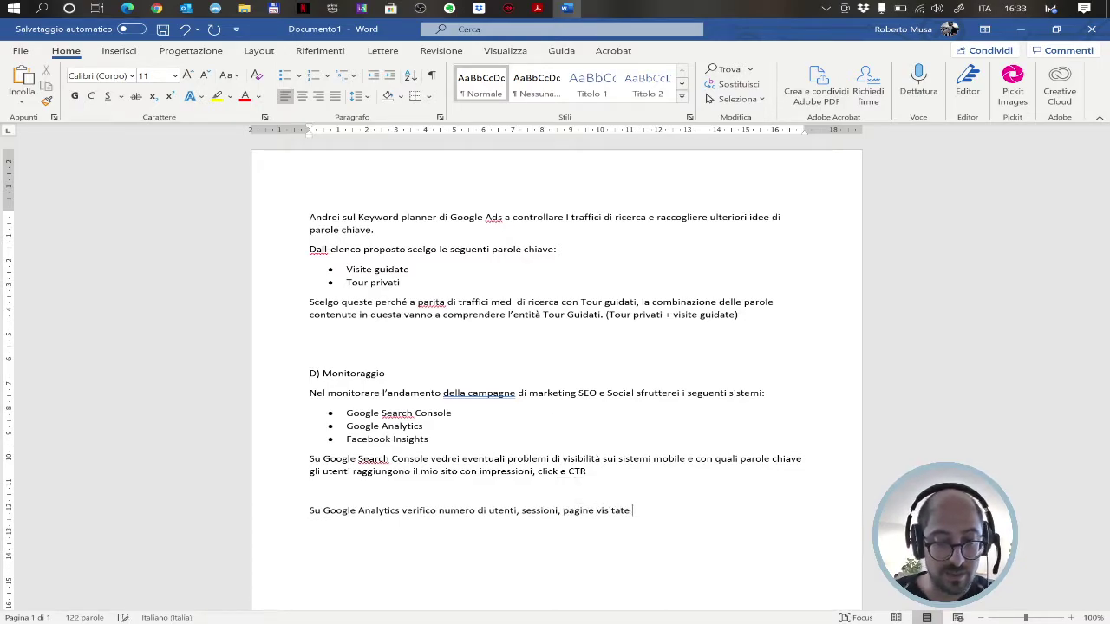
text(per utente)
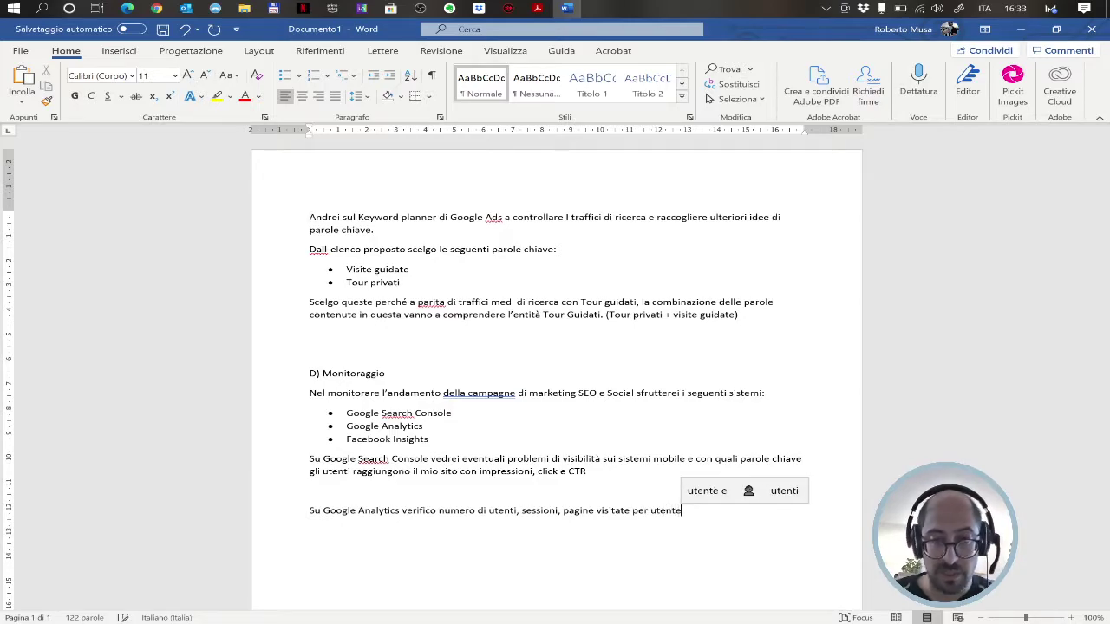
- Finish the Google Analytics sentence with ", durata media della visita e frequenza di rimbalzo."
text(, dura)
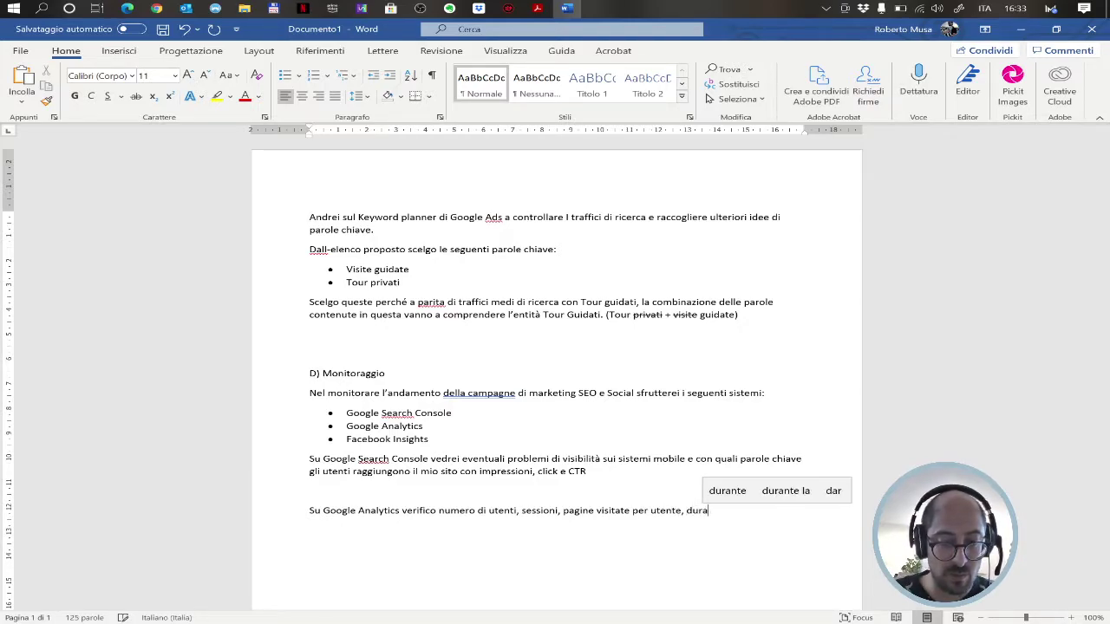
text(ta media della visita e)
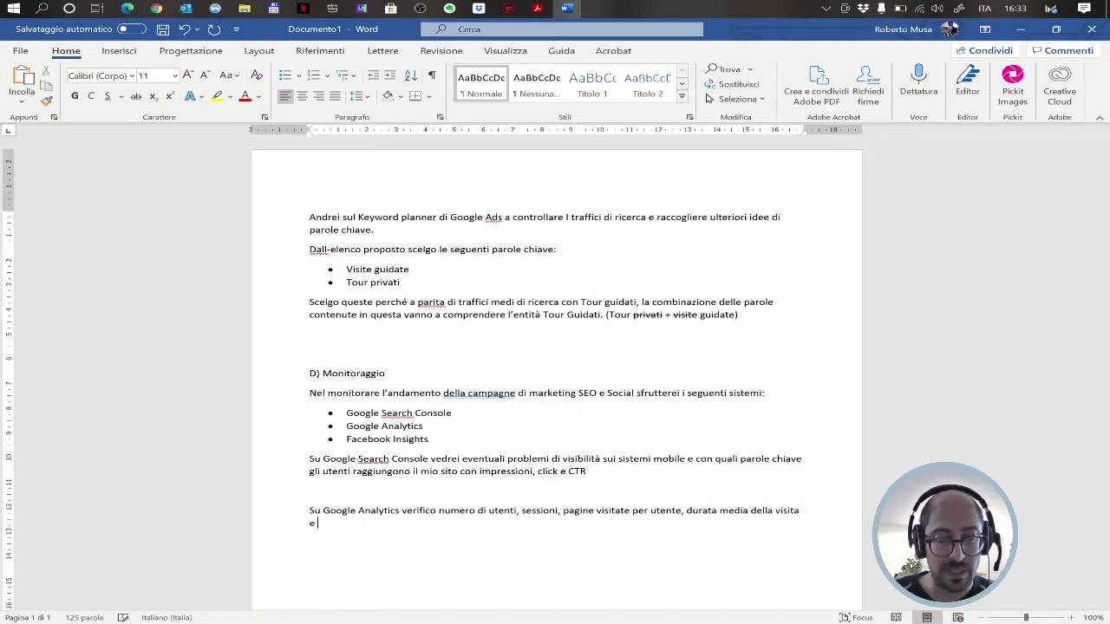
text( frequenza )
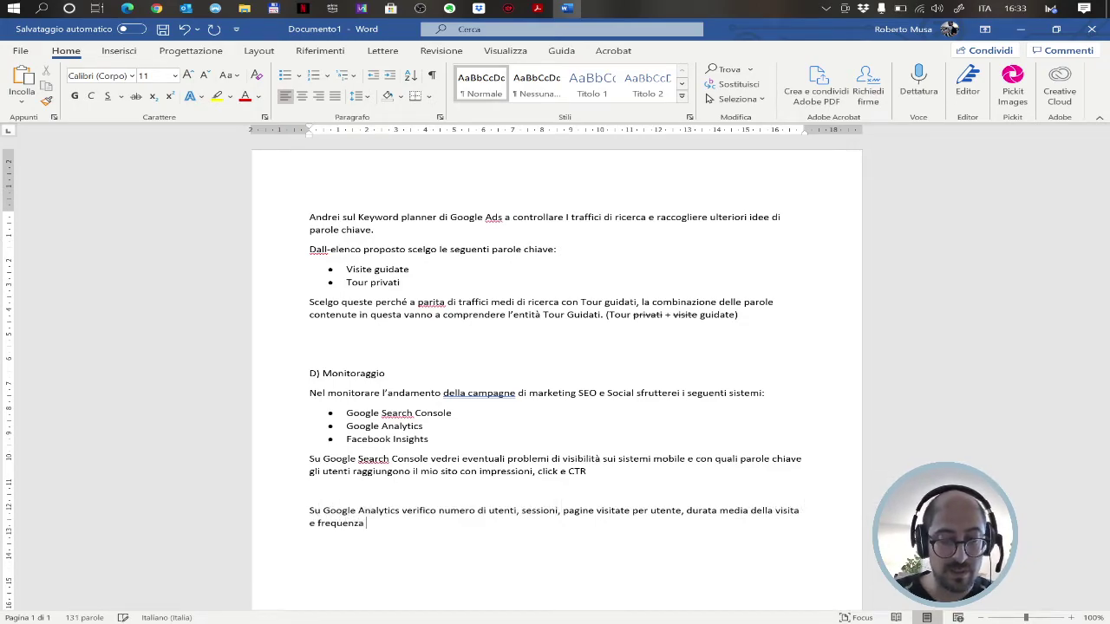
text(di rimbalzo.)
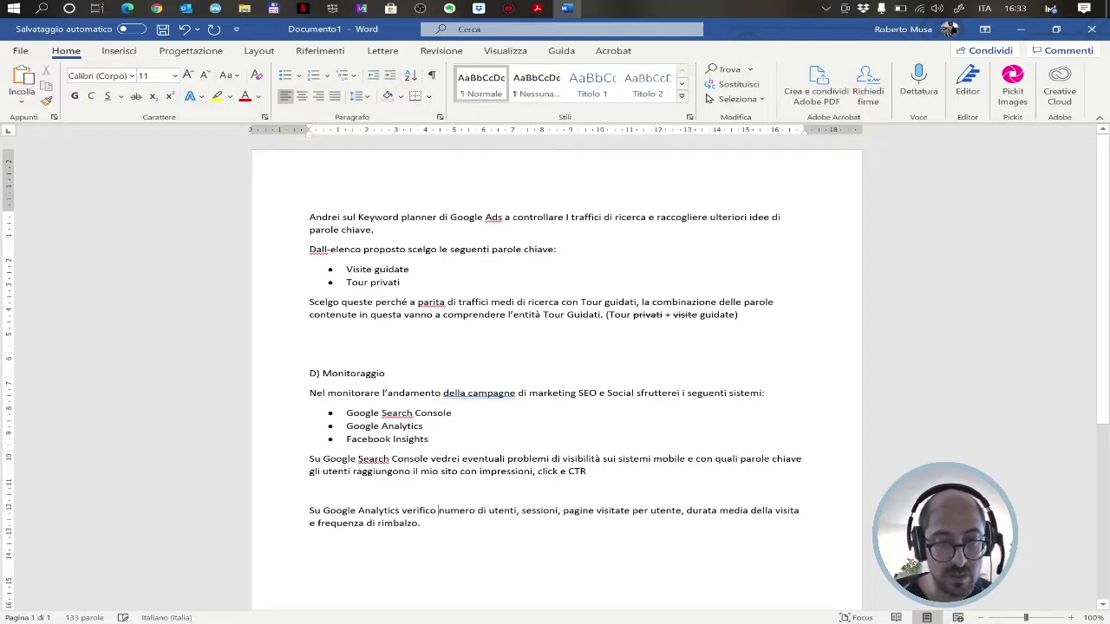
- Insert the word "inizialmente" after "verifico" in the Google Analytics sentence
click(438, 511)
text(inizialme)
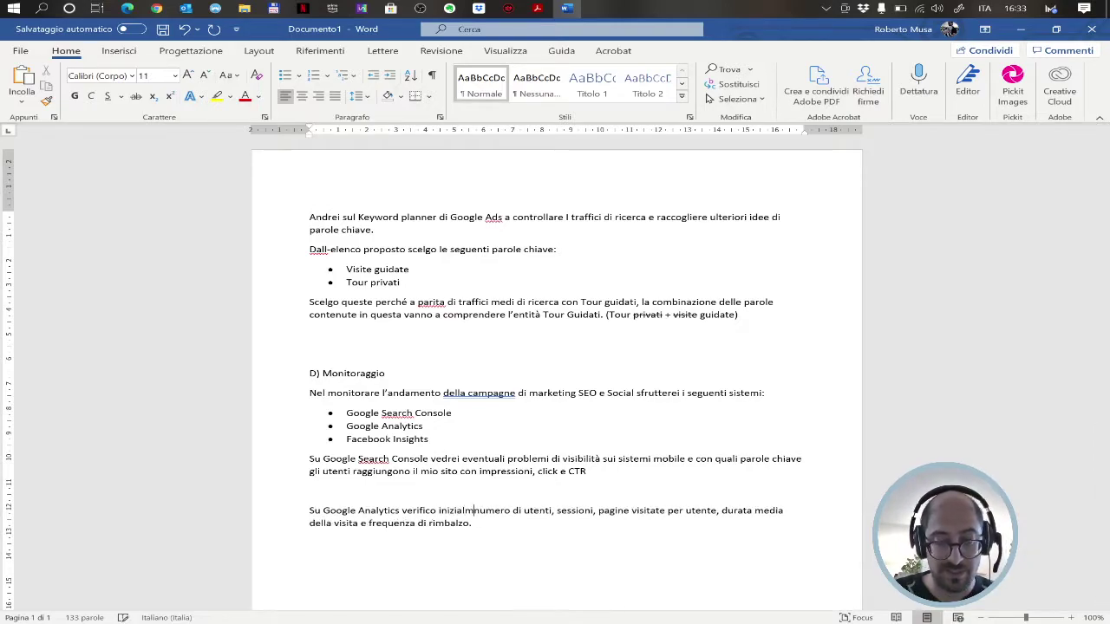
text(nte)
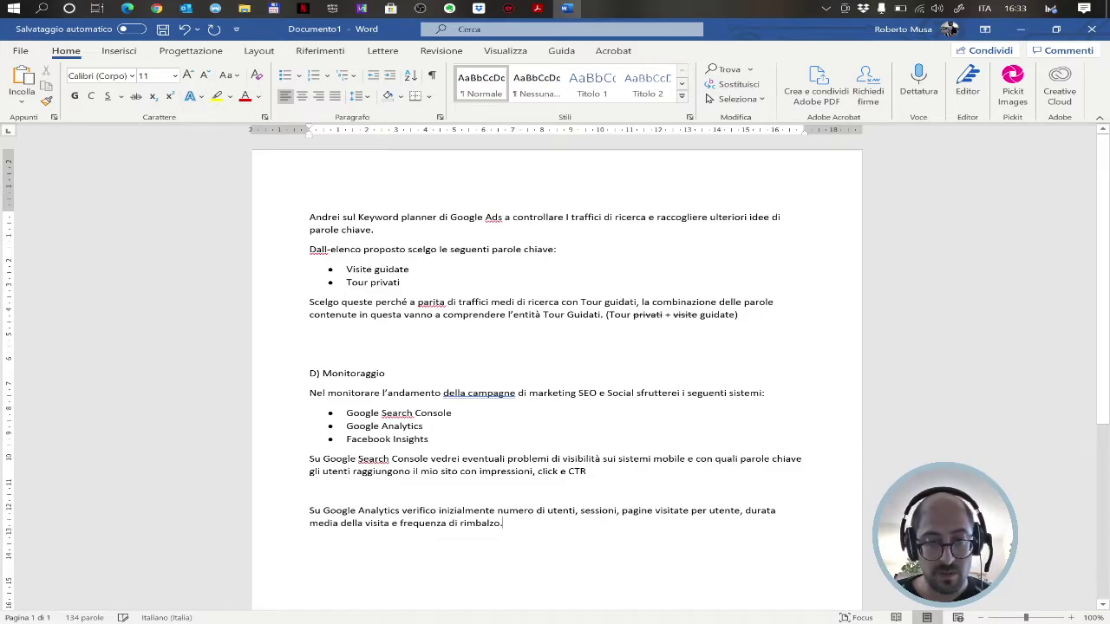
- Start a new paragraph with "Valutato l'andamento e le variazioni seguenti alla campagna messa in atto posso vedere la bontà o meno se"
click(309, 542)
text(Valu)
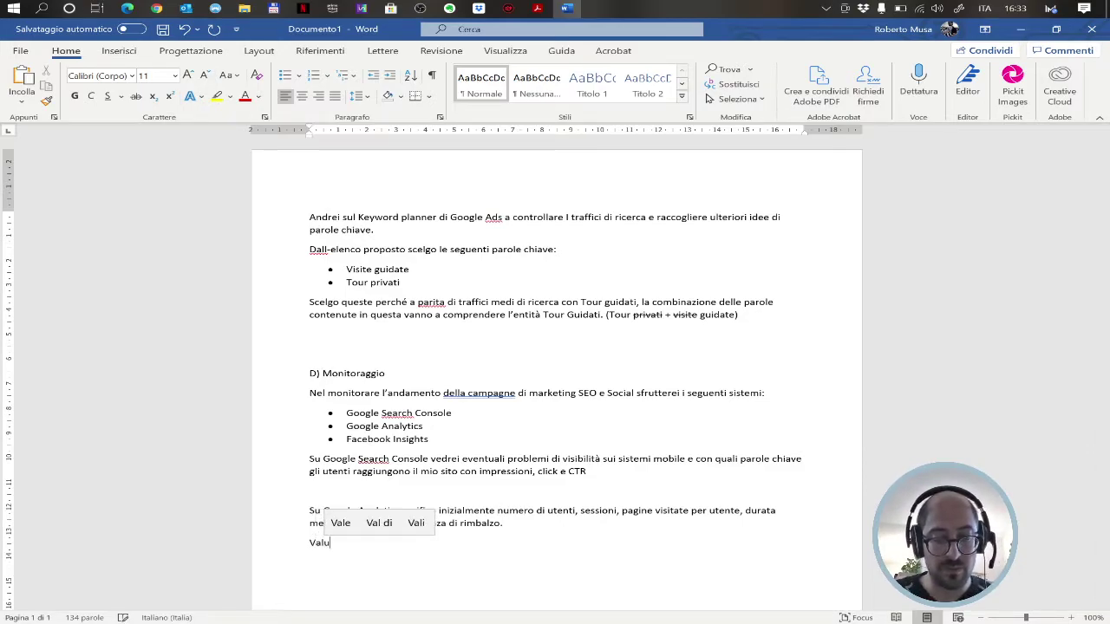
text(tato l'andam)
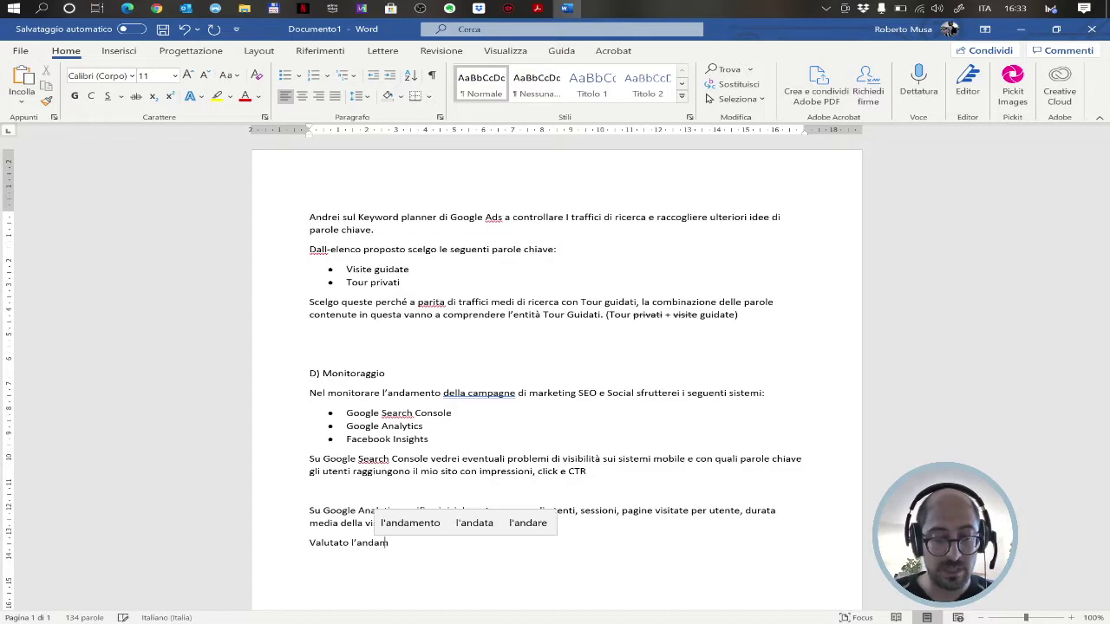
text(ento e le variazioni )
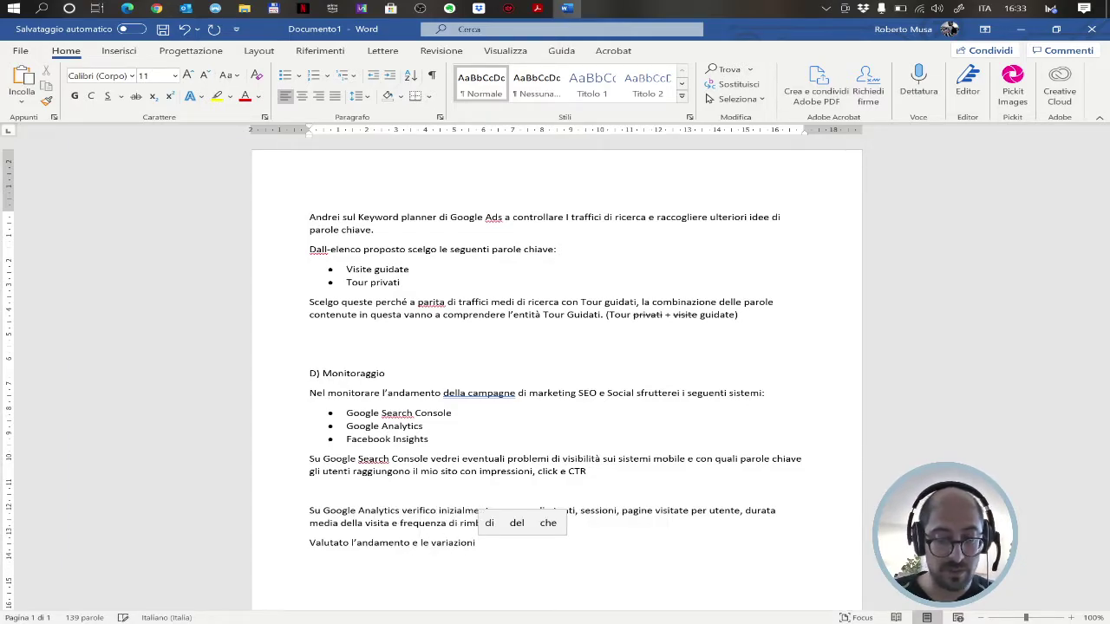
text(i)
key(BackSpace)
text(seguenti alla campagna messa in atto posso vedere la bo)
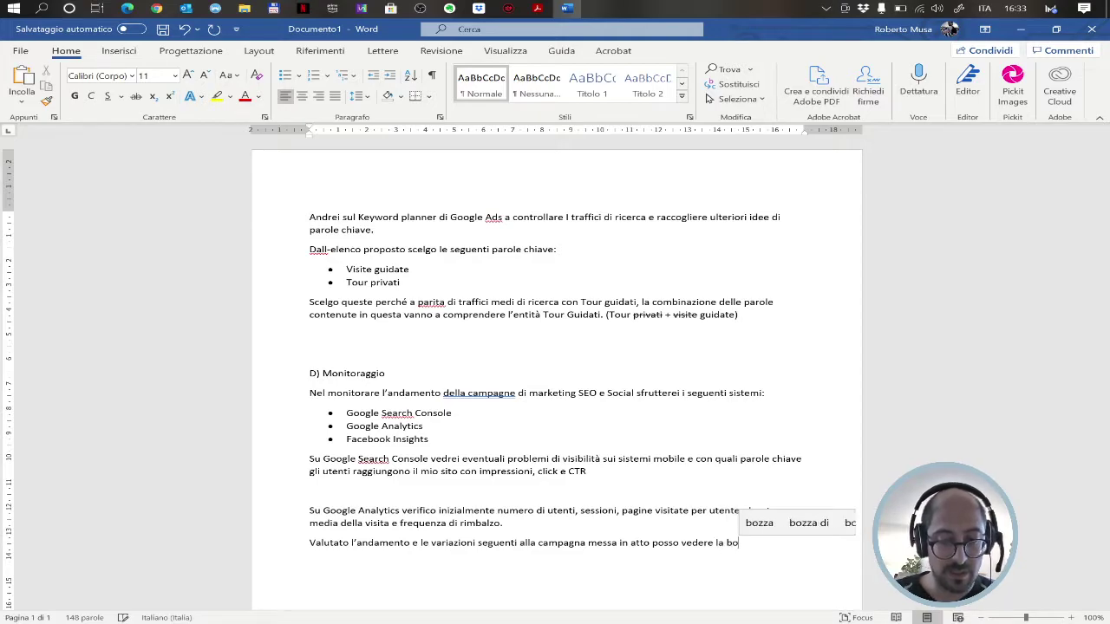
text(ntà o meno se s)
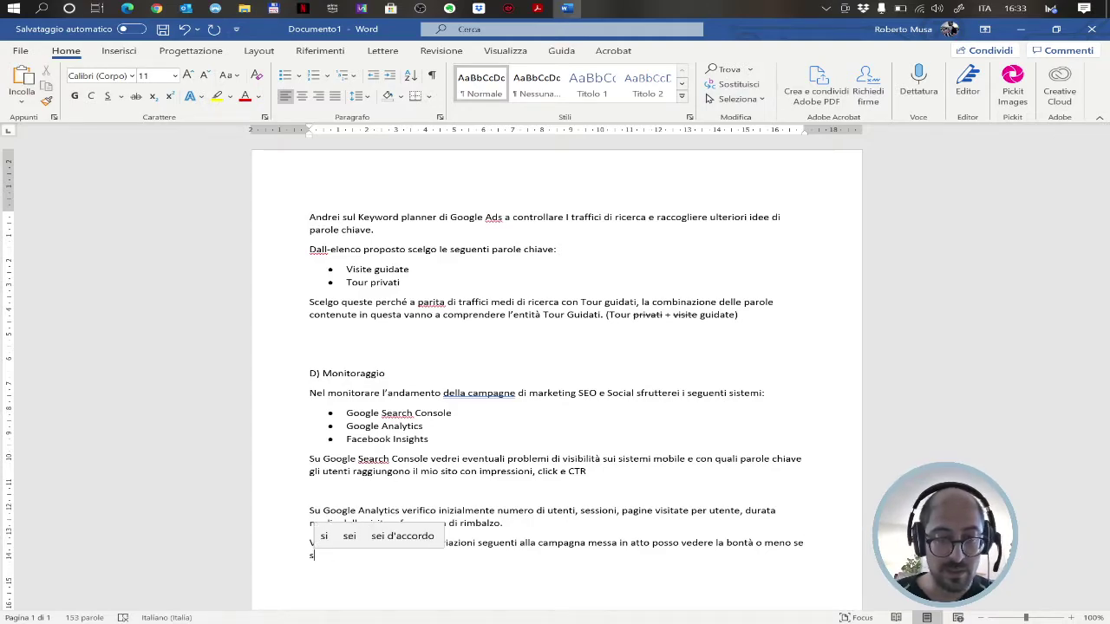
- Complete the sentence with "non aumenta particolarmente la frequenza di rimbalzo, se sale la durata media della visita e se aumentano gli utenti."
key(BackSpace)
text(non aumenta p)
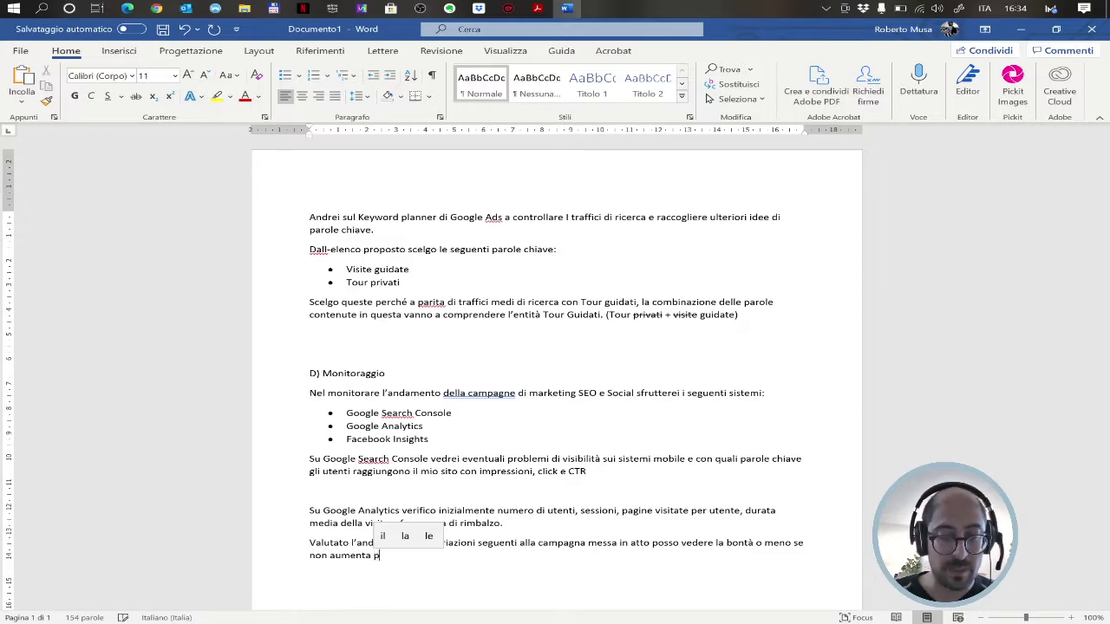
text(articolarmente)
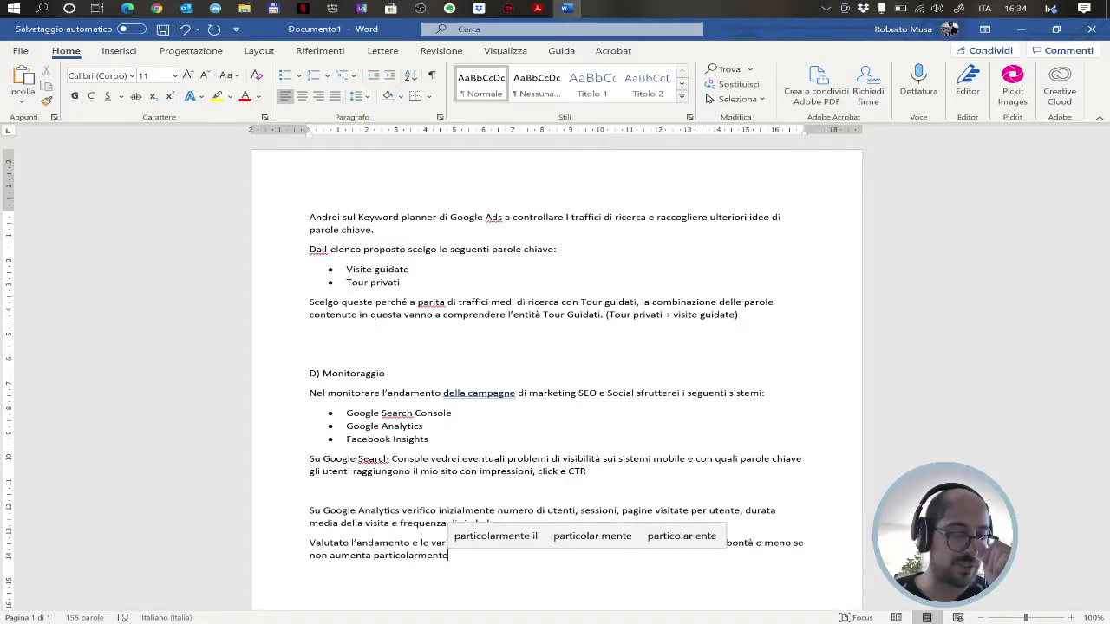
text( la fre)
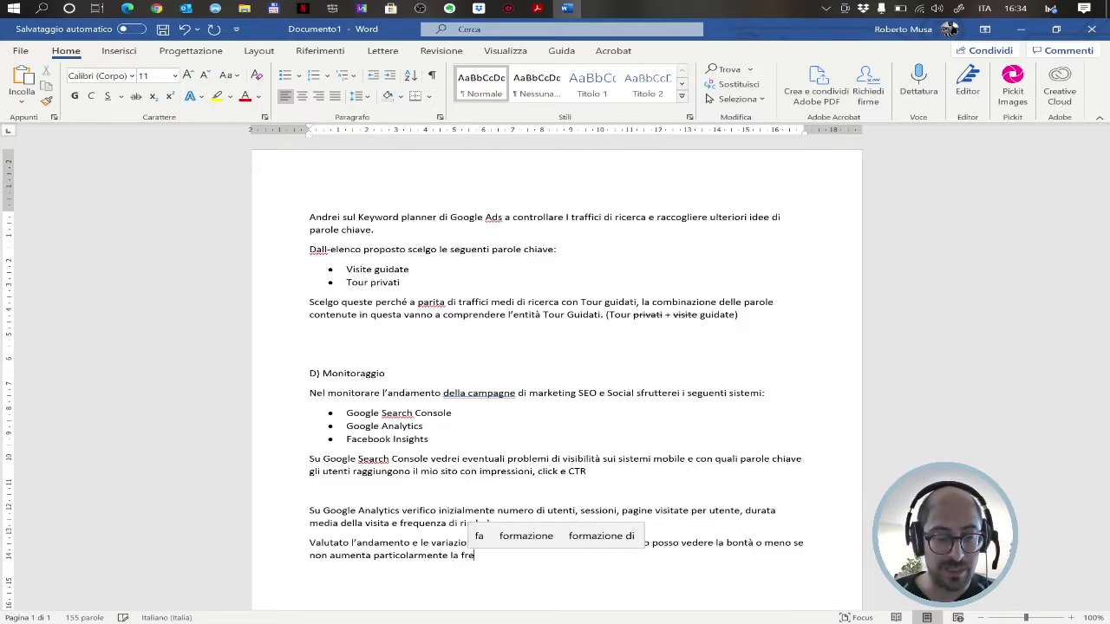
text(quenza di rim)
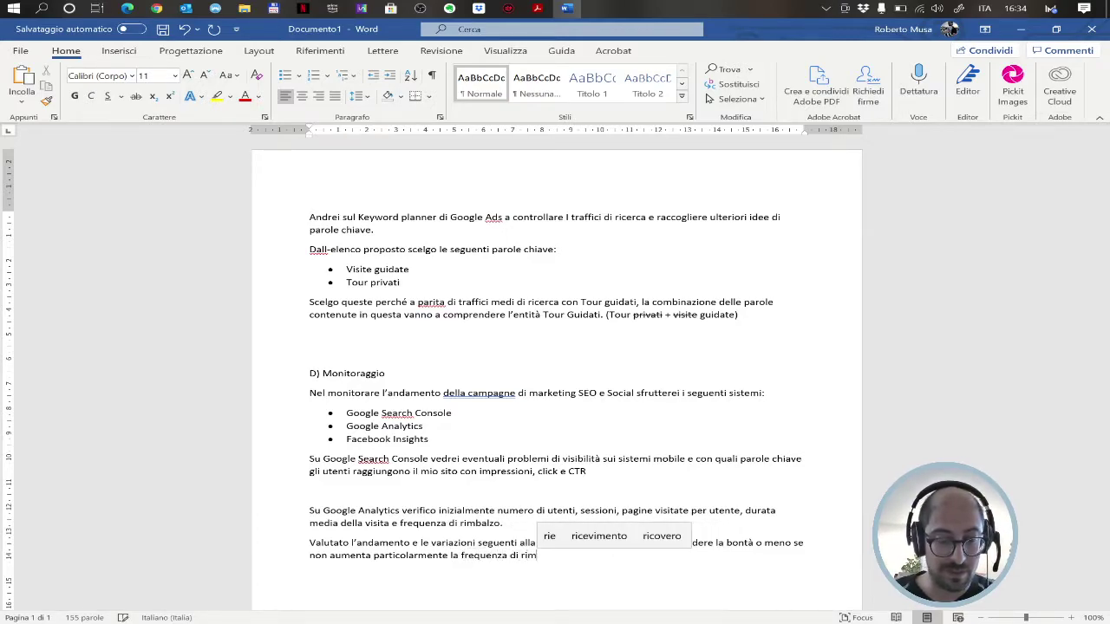
text(balzo, se s)
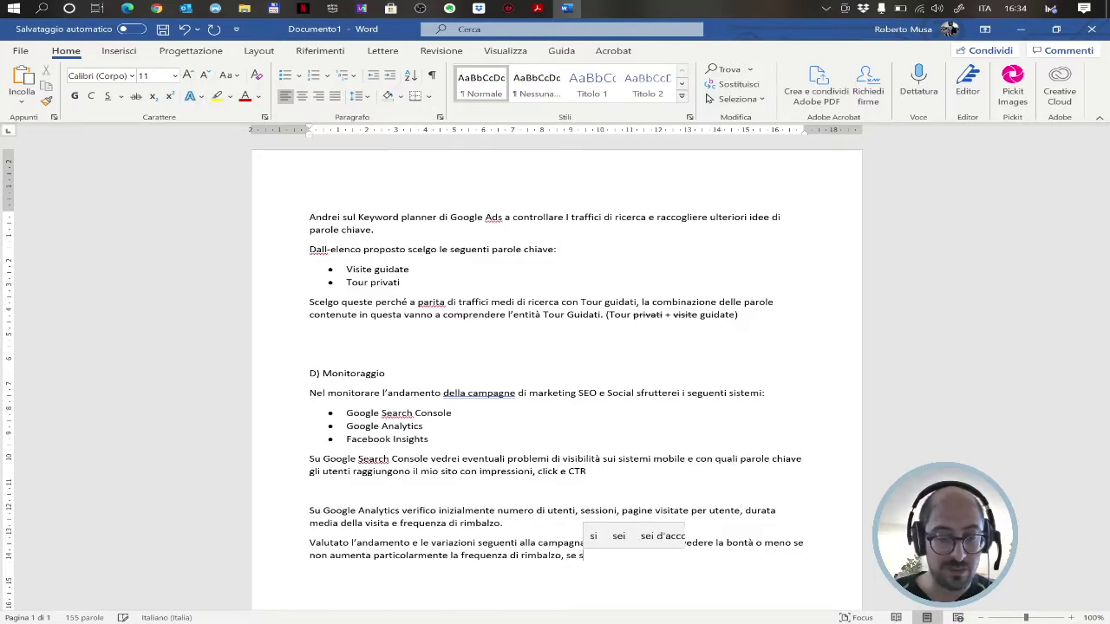
text(ale la durata )
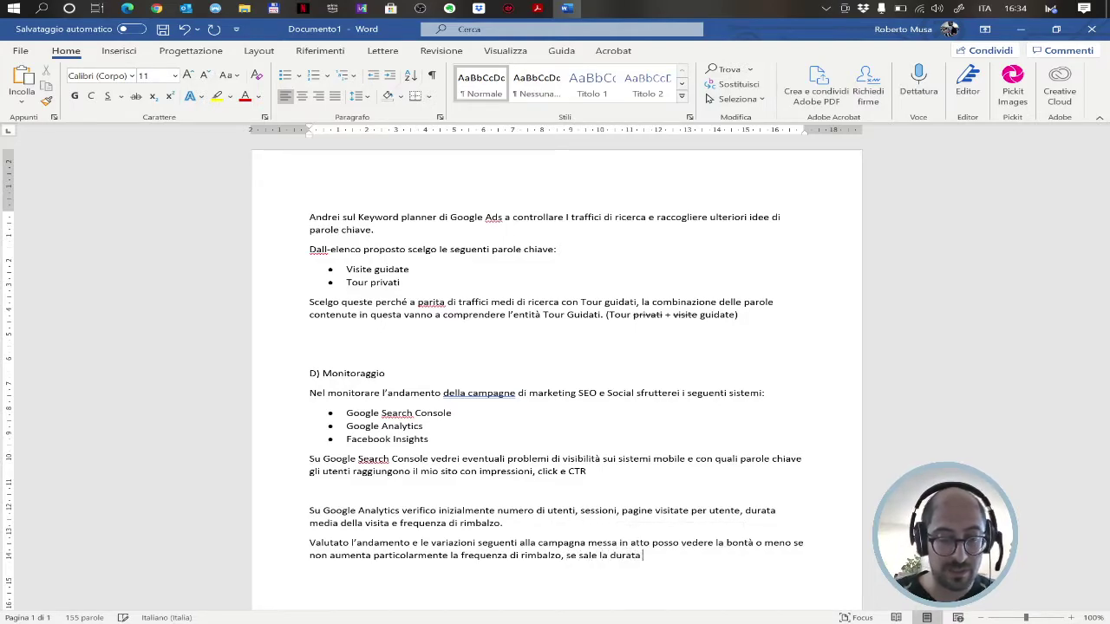
text(media dell)
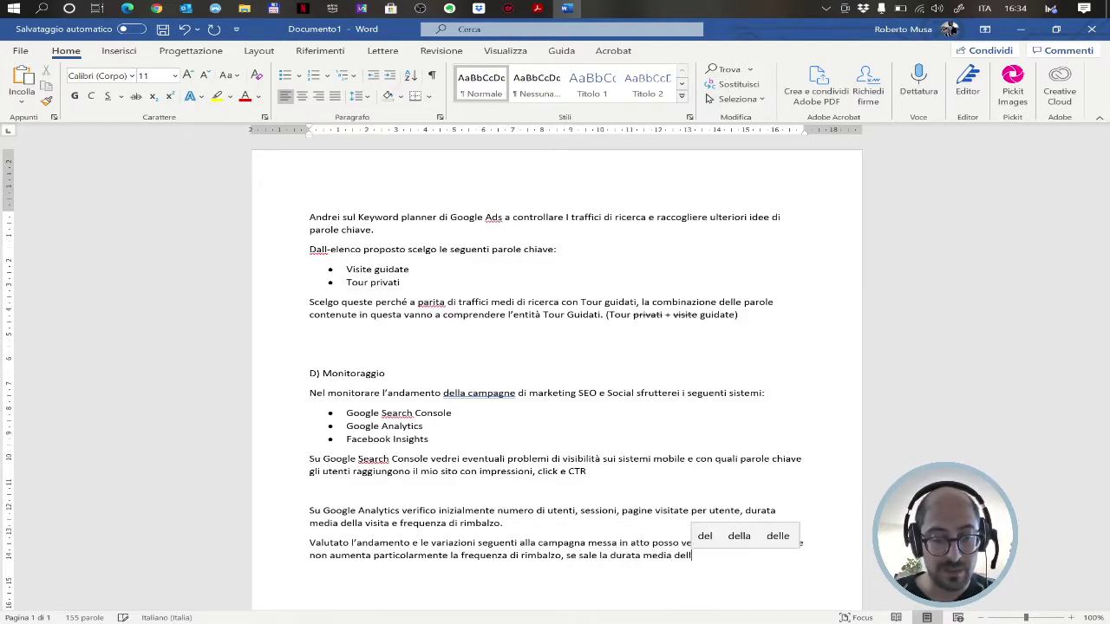
text(a visita)
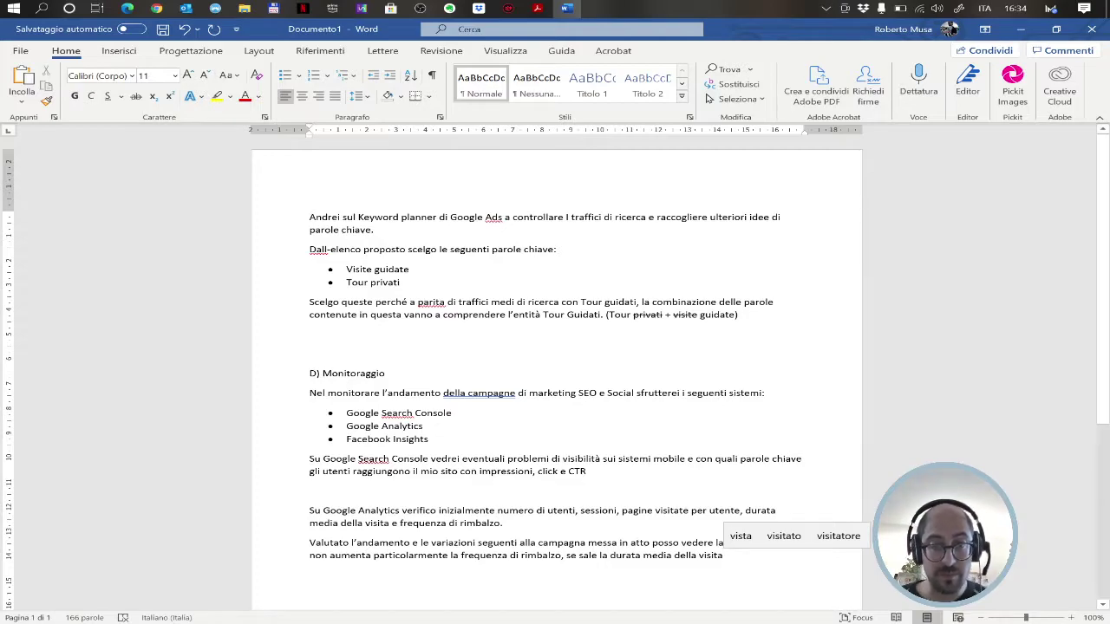
text(e s)
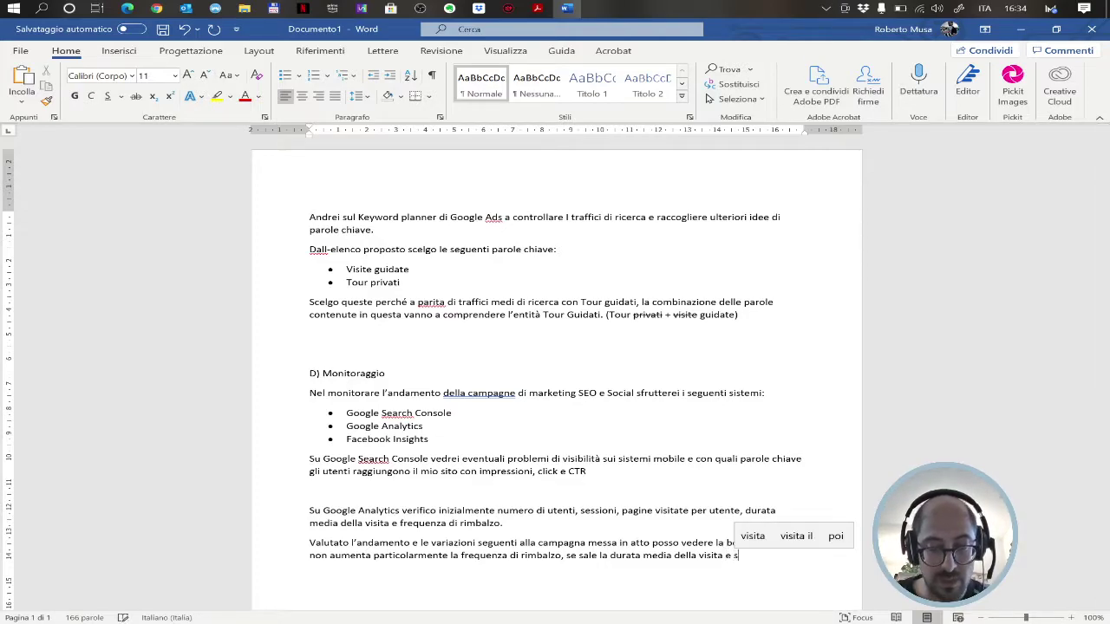
text(e aumentano)
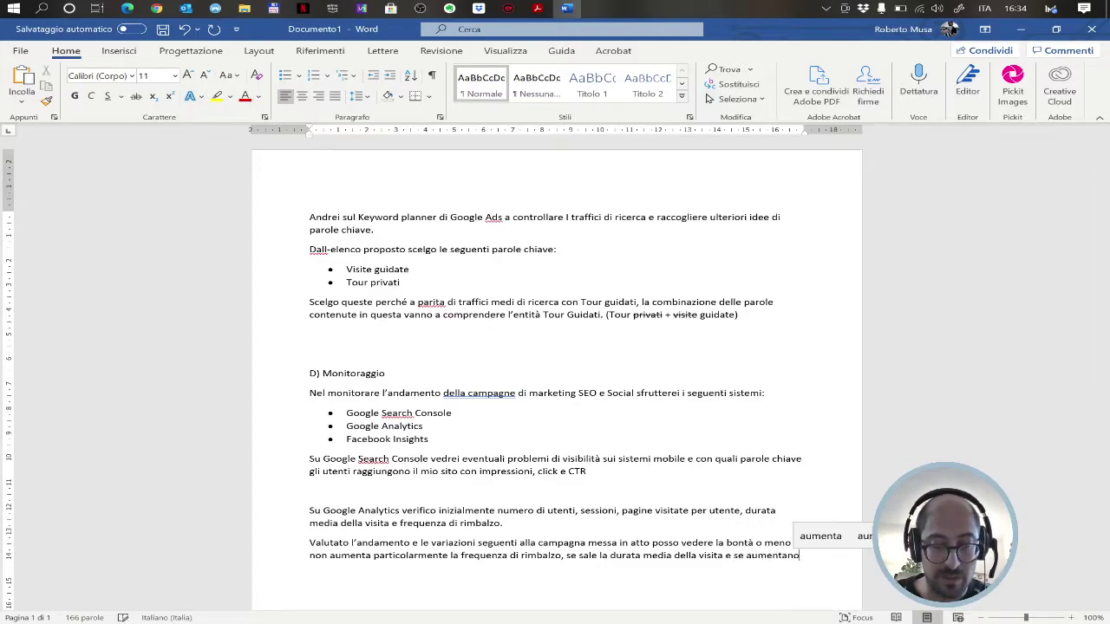
text( gli utenti.)
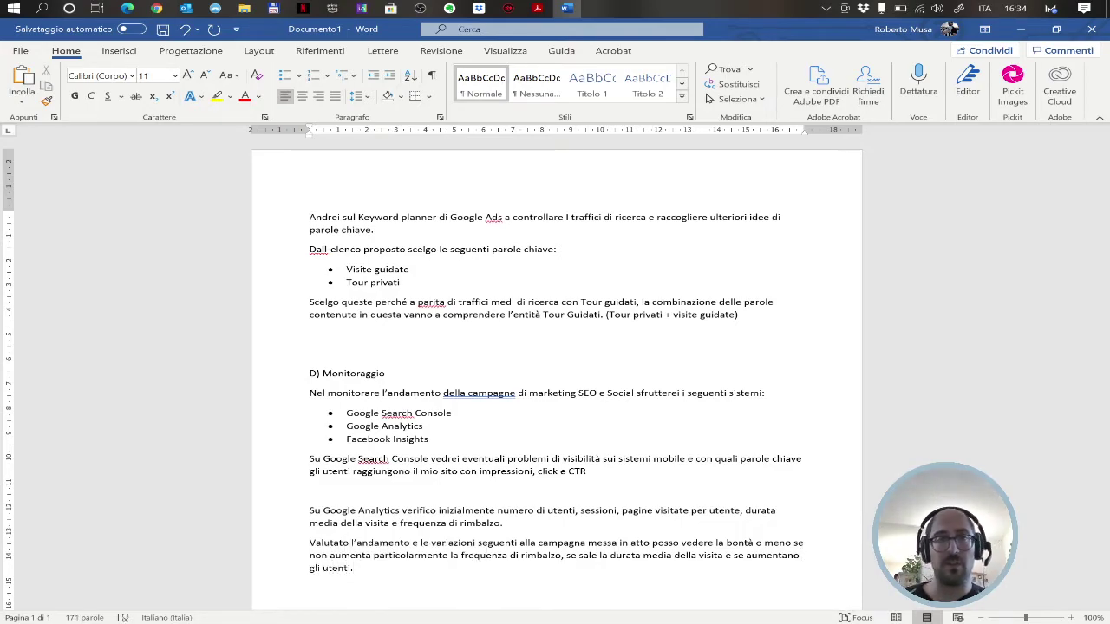
- Glance at the Google Analytics overview, then start a new paragraph in Word with "Proseguo analizzando la lingua parlata dai miei utenti per"
click(127, 8)
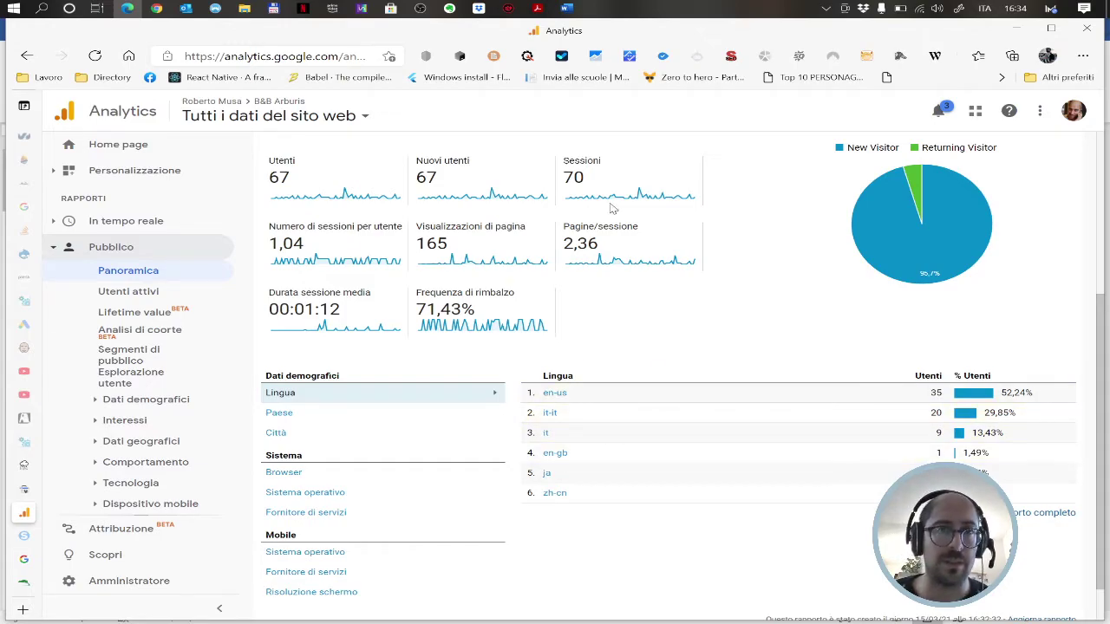
click(567, 9)
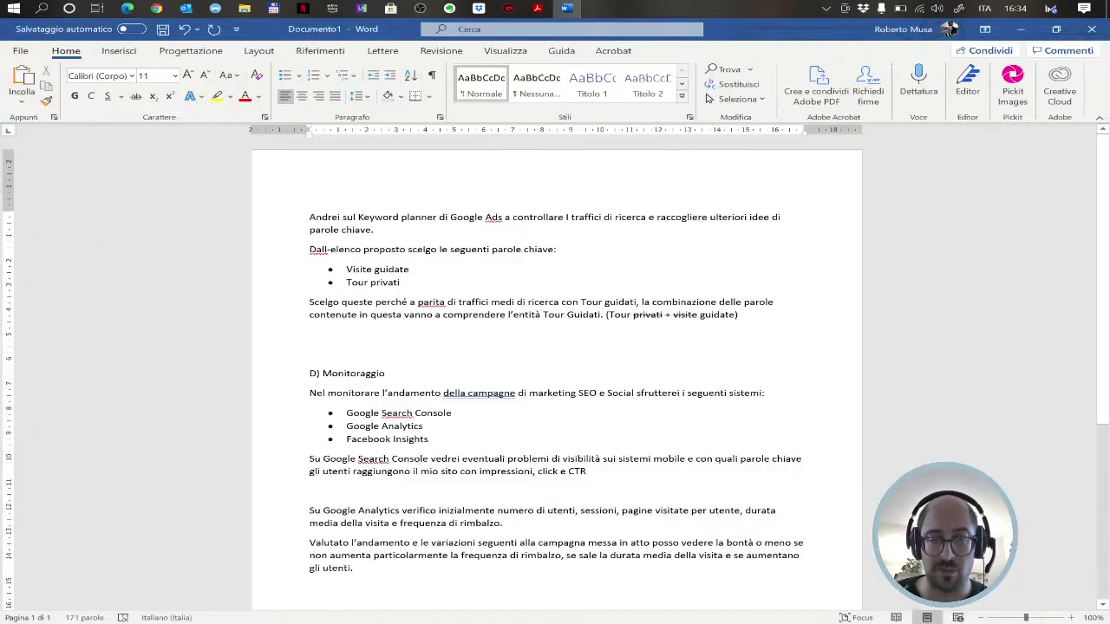
text(Pr)
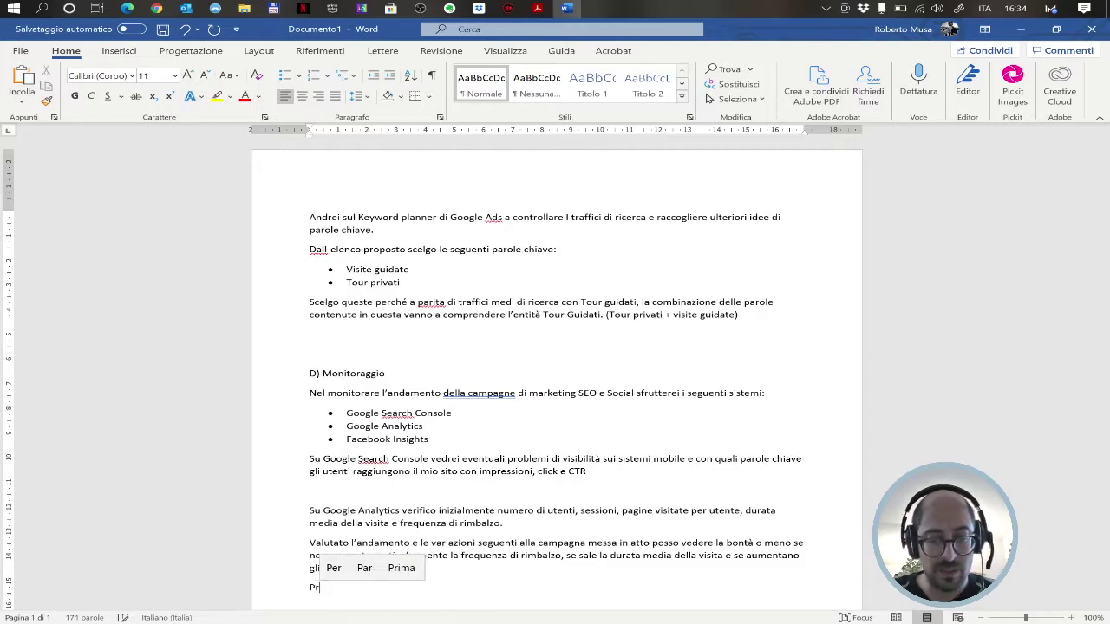
text(ossguo analizzando la lingua )
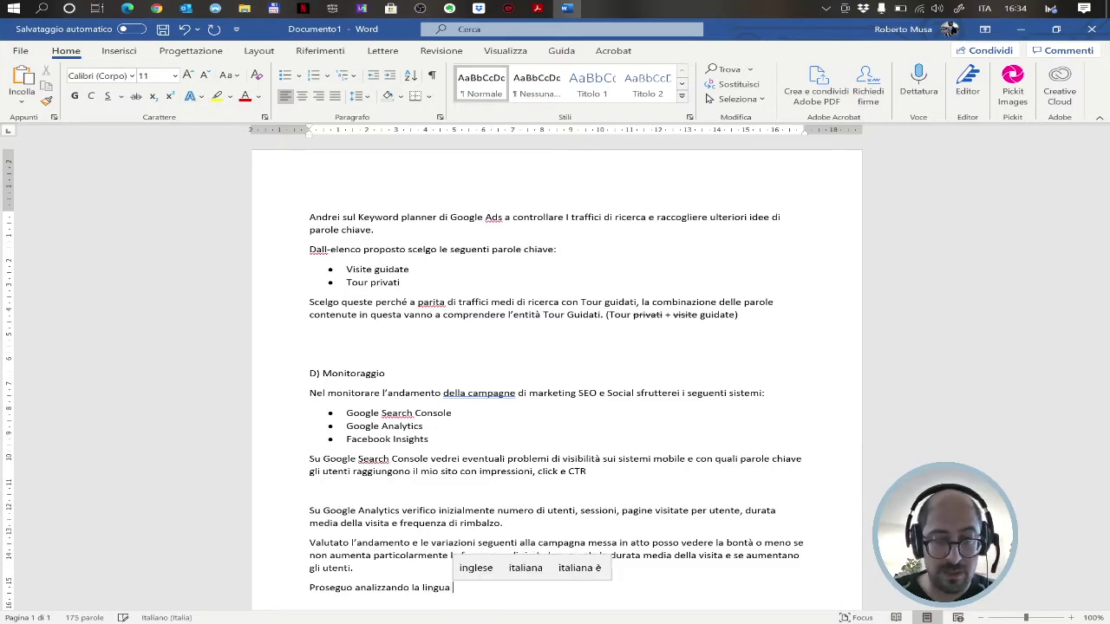
text(parl)
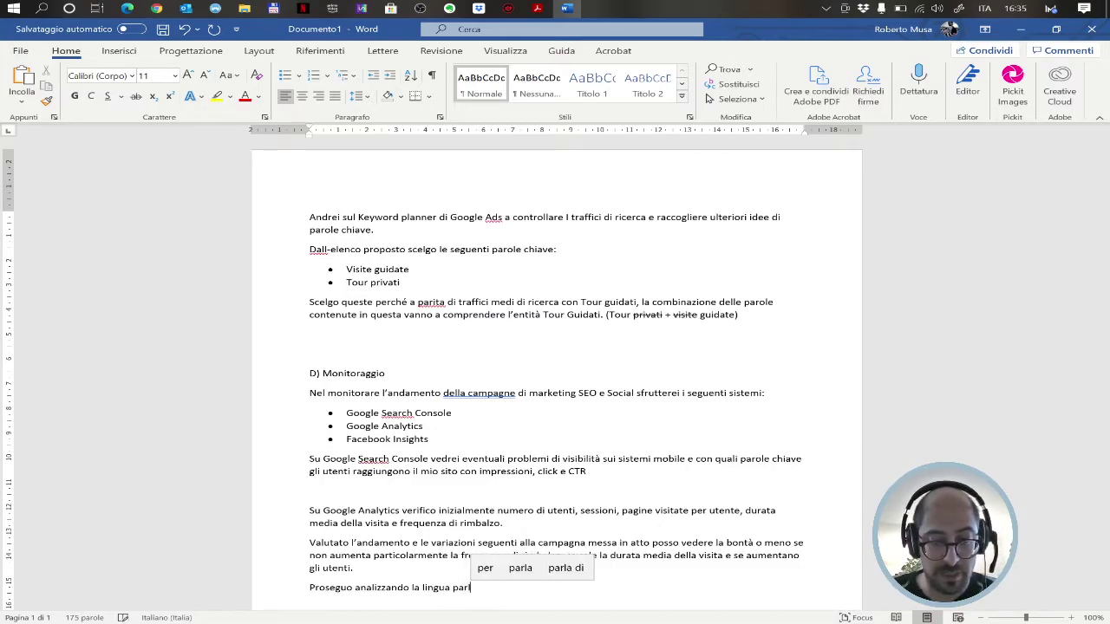
text(ata dai mi)
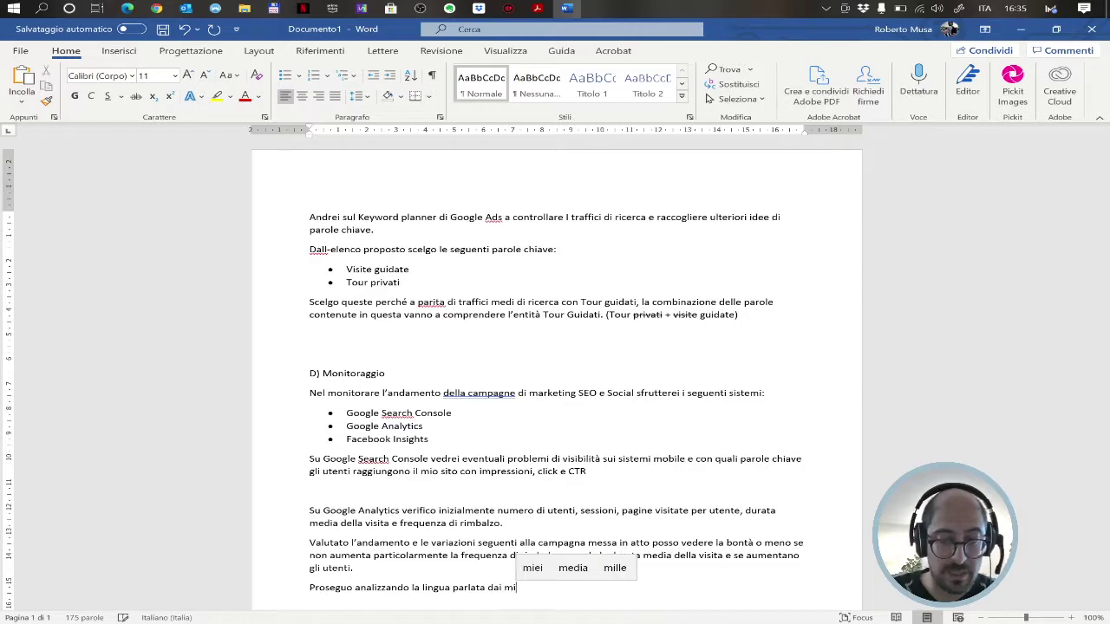
text(ei utenti per)
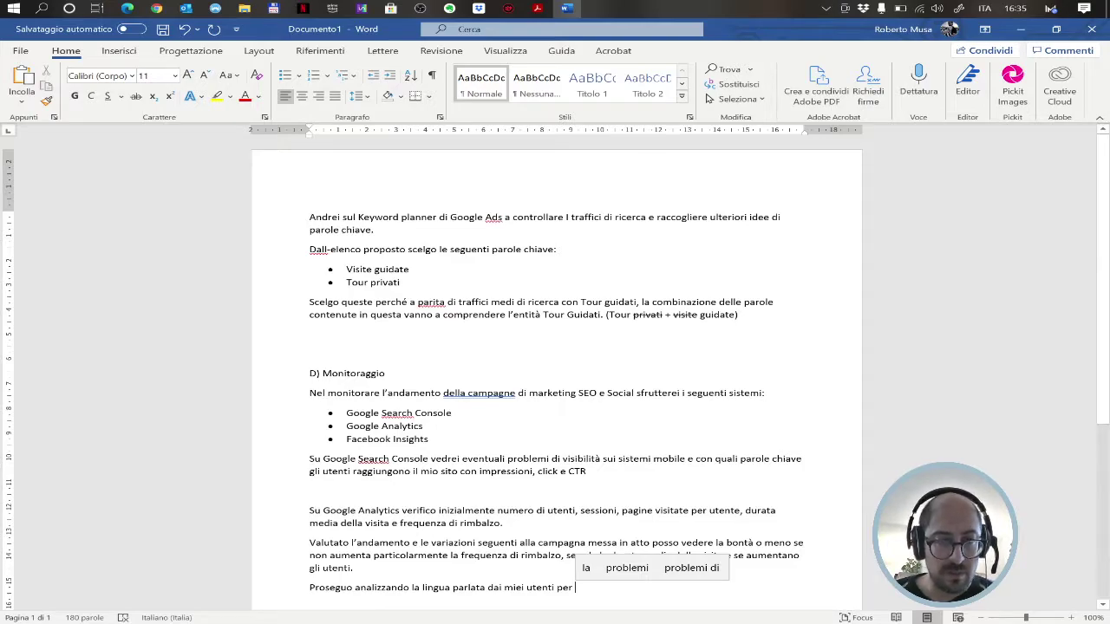
- Change the monitoring section heading to "D, E) Monitoraggio e proposte"
click(385, 373)
text(e )
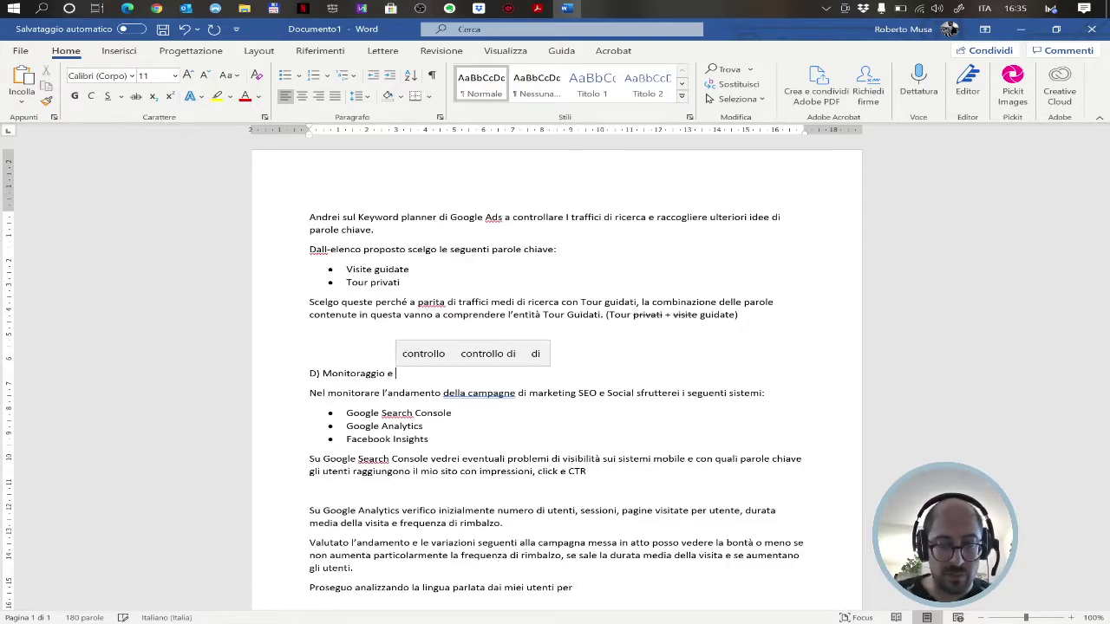
text(proposte)
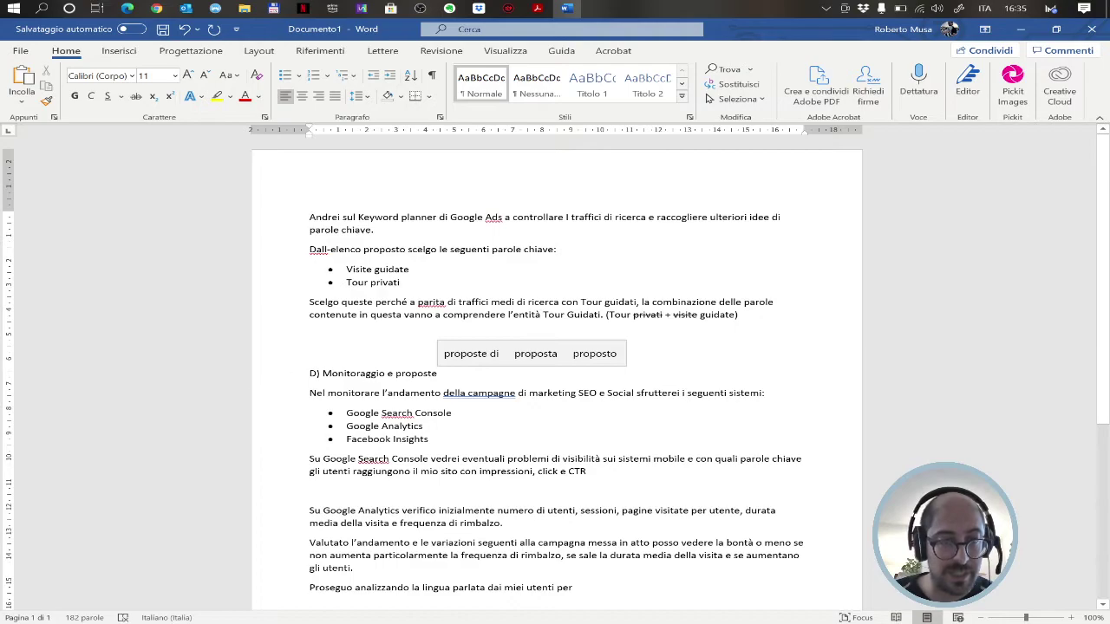
click(318, 373)
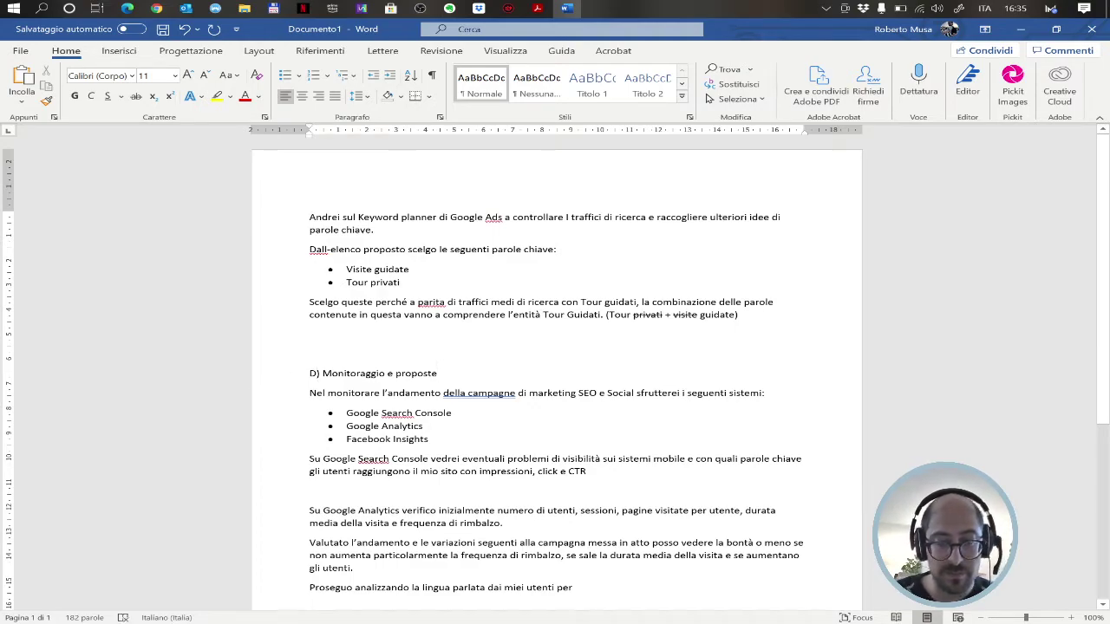
text(, E)
- Continue the language sentence with "valutare eventuali traduzioni se vedo che un mercato ha interesse sui miei nuovi contenuti"
click(575, 587)
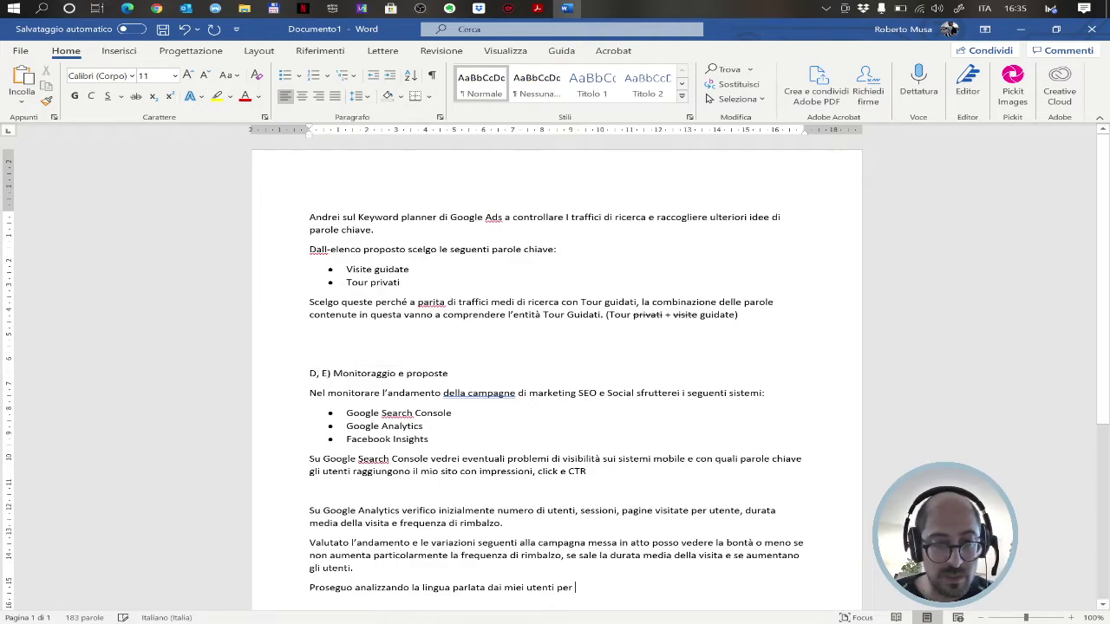
text(valutare eventuali traduzioni se vedo che un mercat)
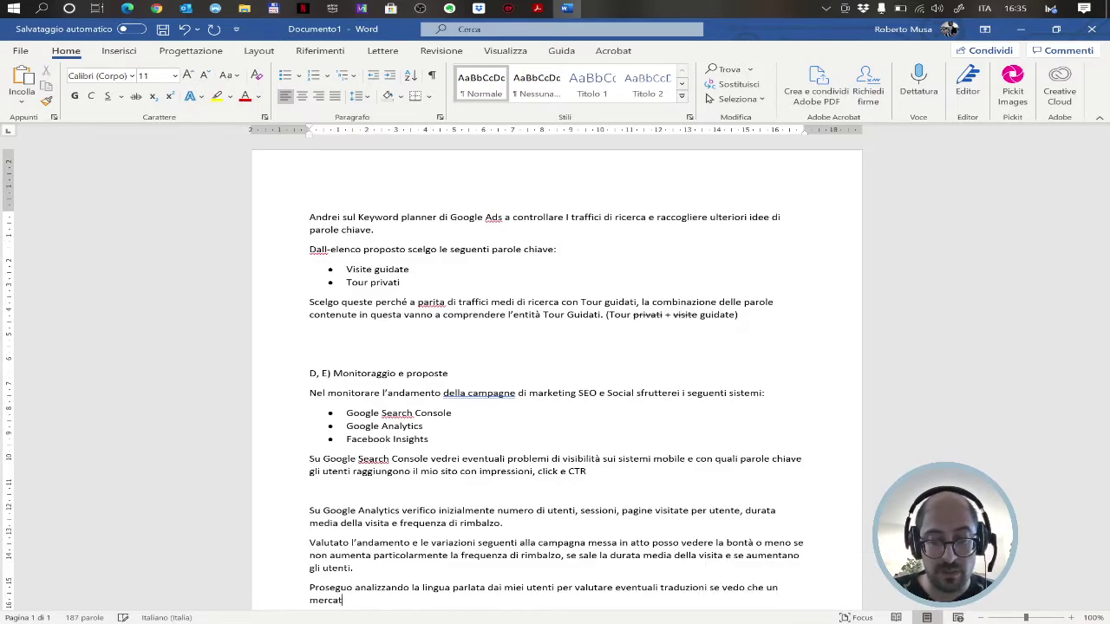
text(o ha interesse sui miei nuo)
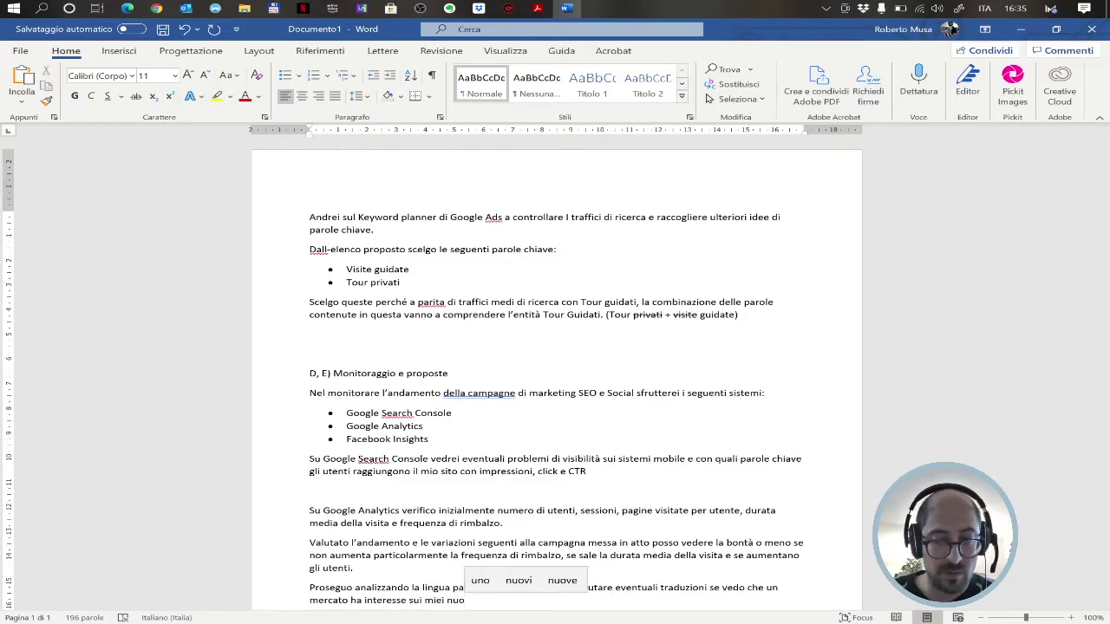
text(vi contenuti)
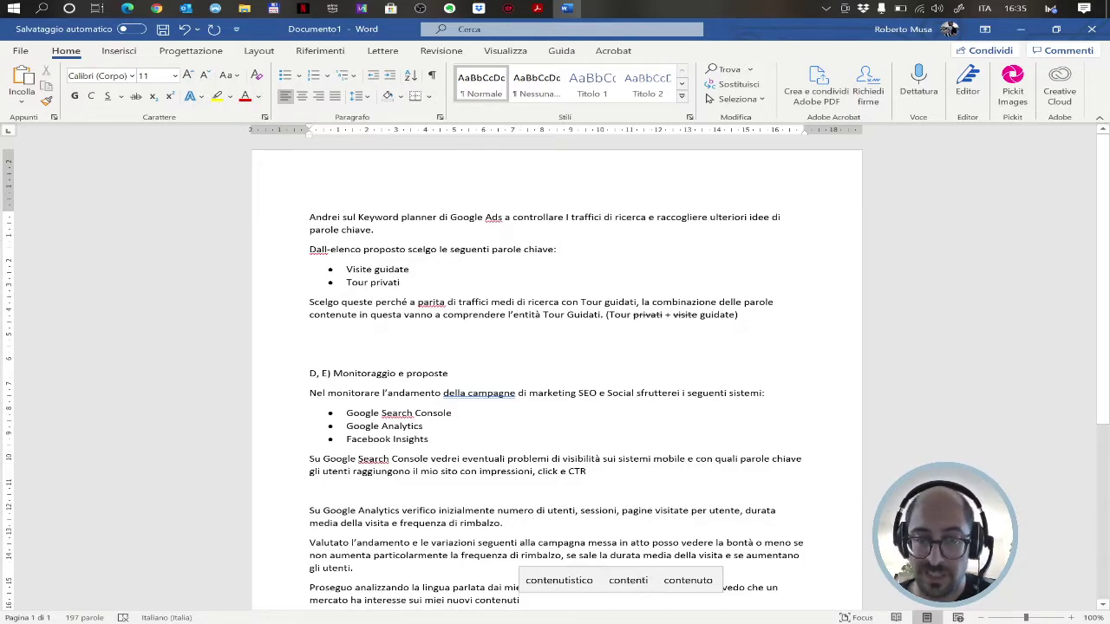
- Switch to Google Analytics and examine the audience overview with users broken down by operating system
click(311, 489)
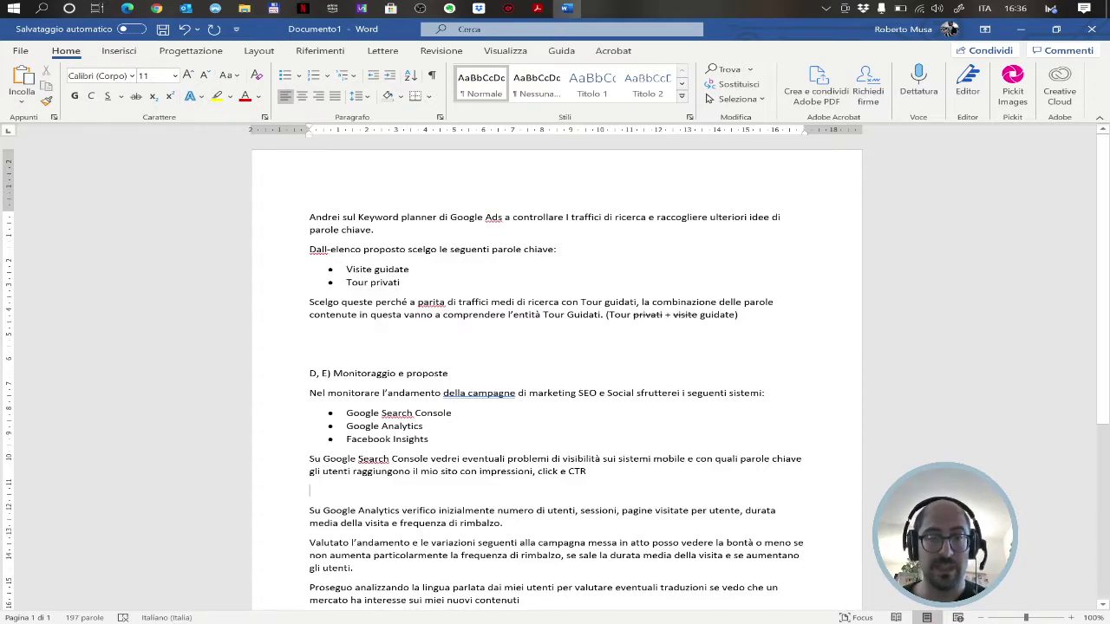
scroll(555, 372, down, 1)
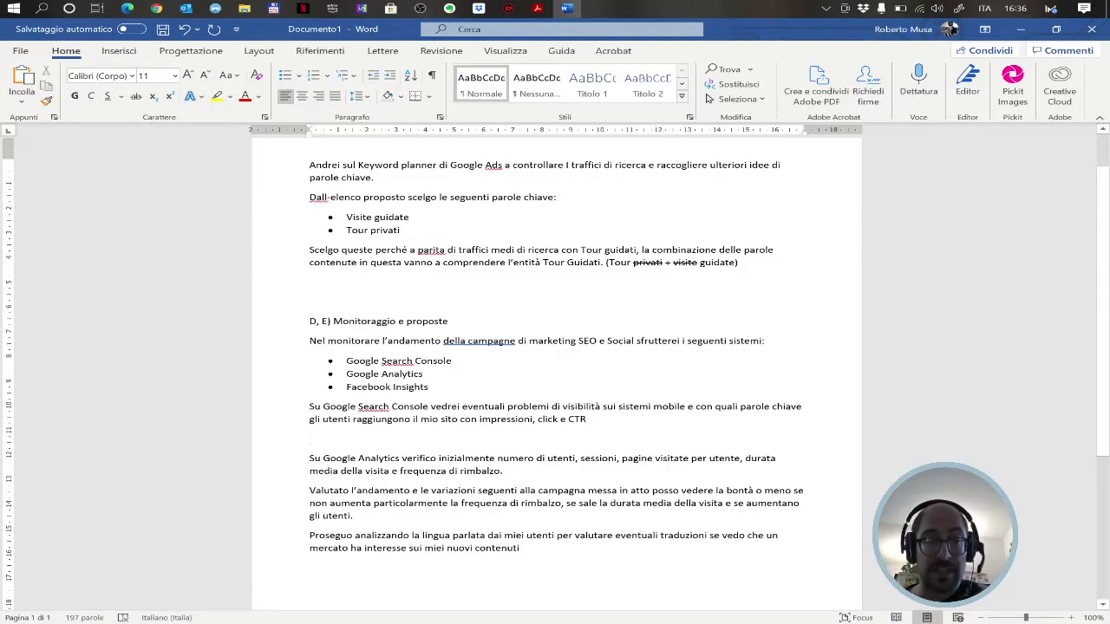
click(575, 565)
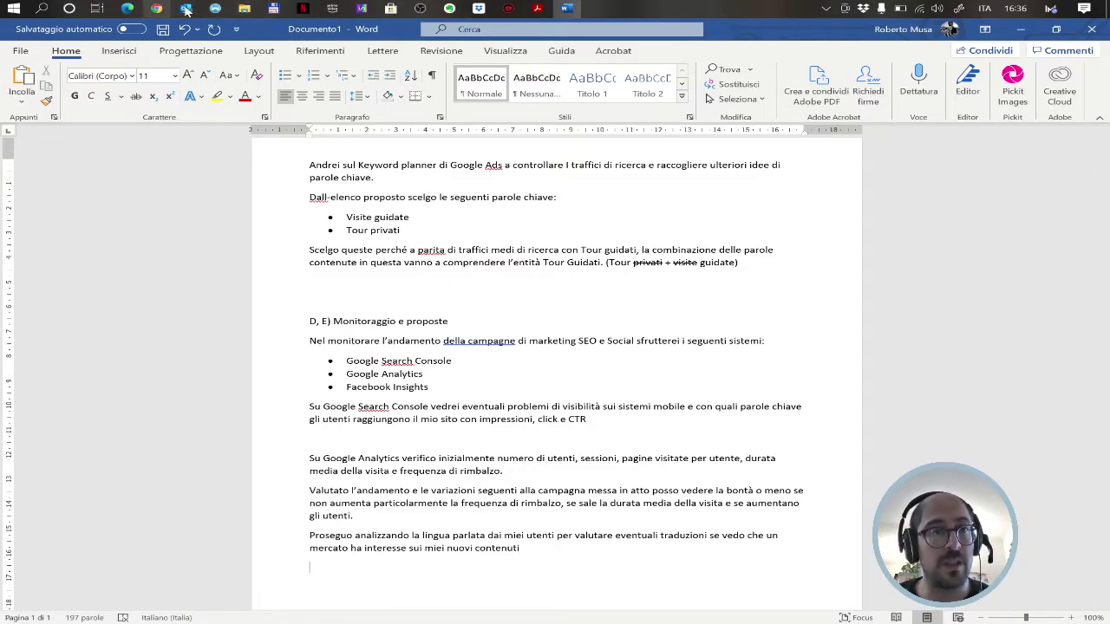
click(130, 10)
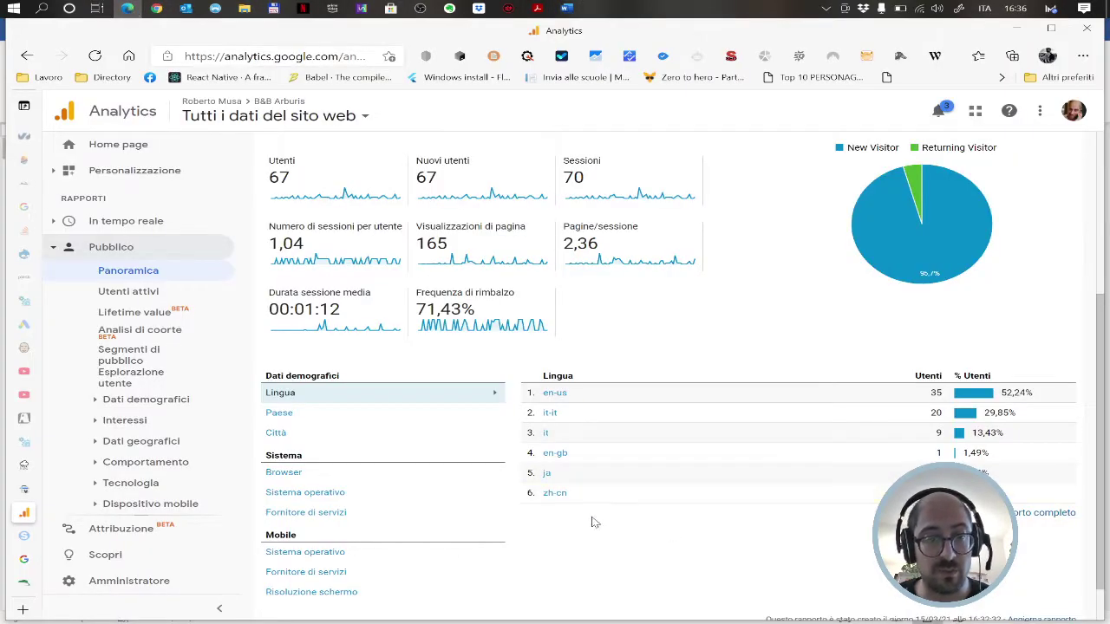
scroll(388, 483, down, 1)
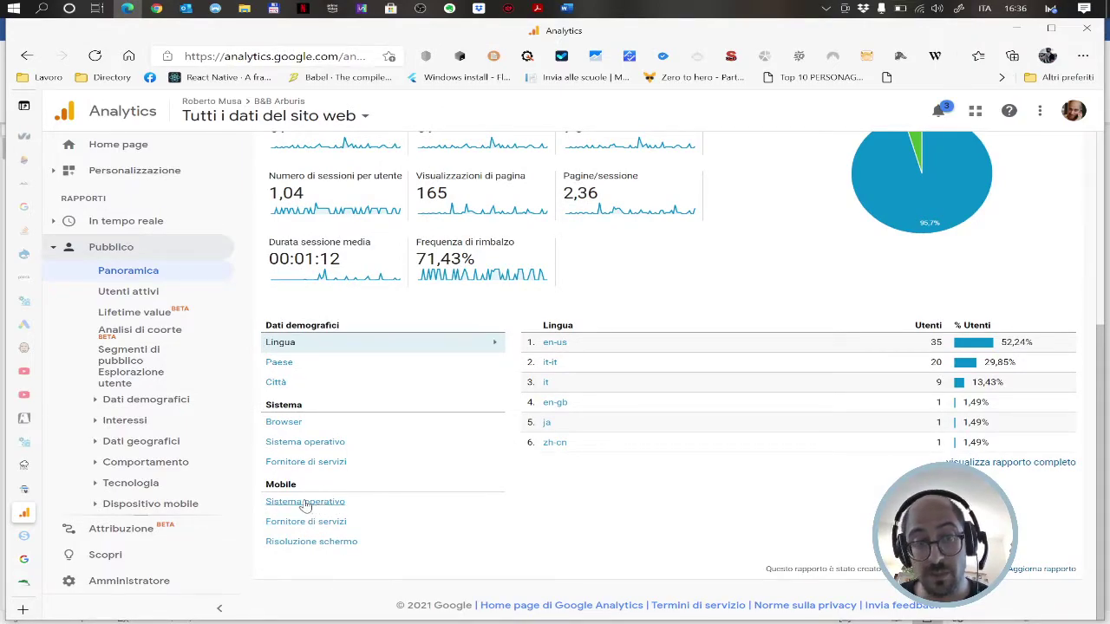
click(300, 442)
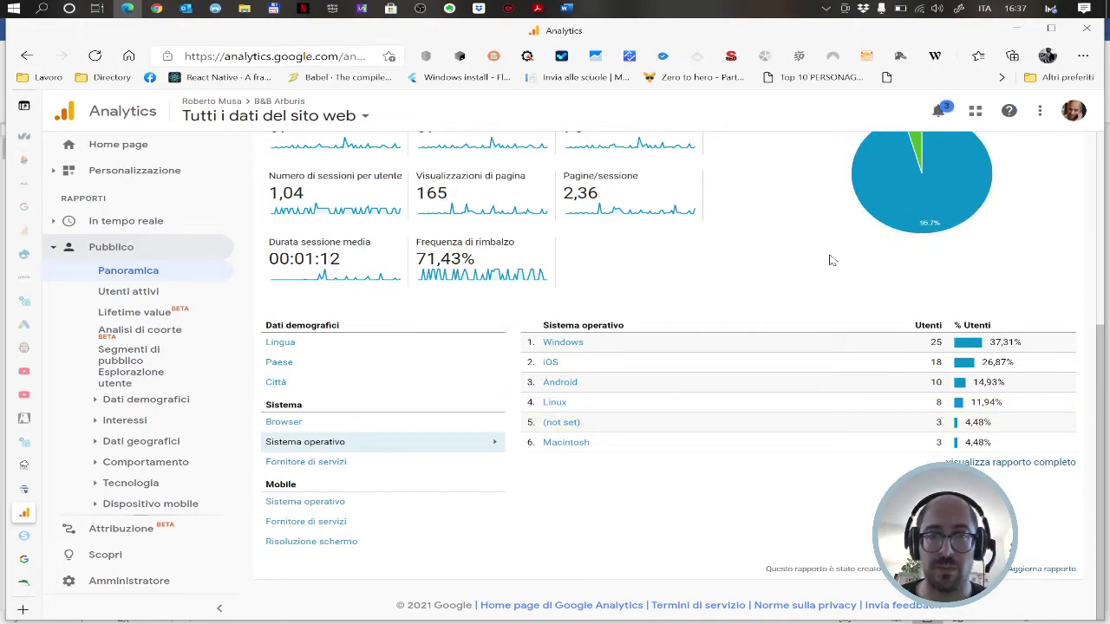
scroll(832, 260, up, 2)
mouse_move(953, 377)
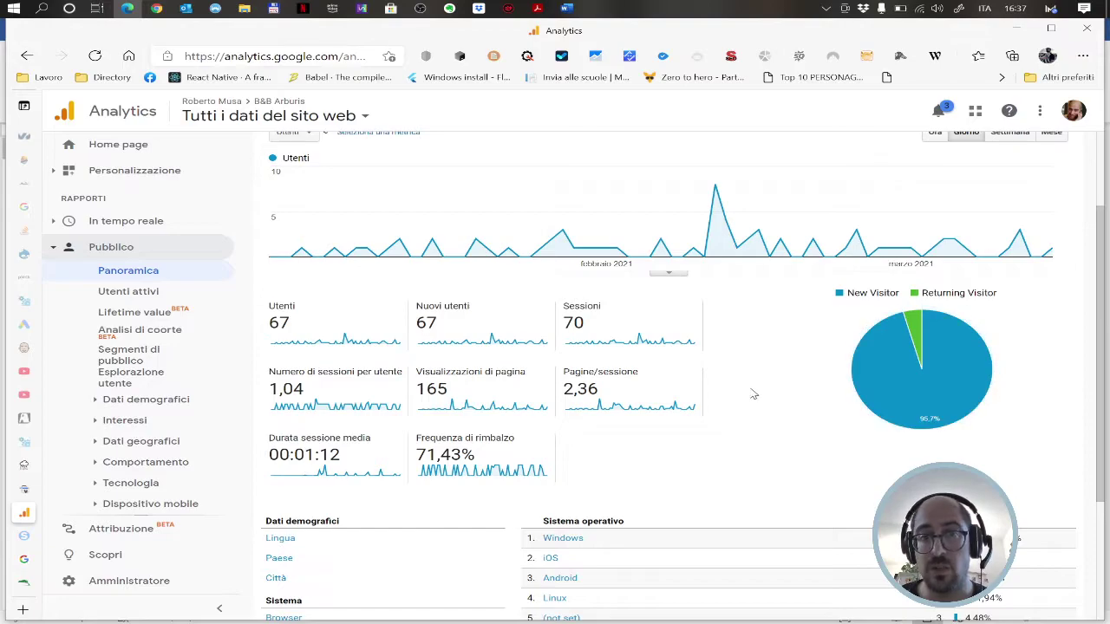
scroll(754, 391, down, 2)
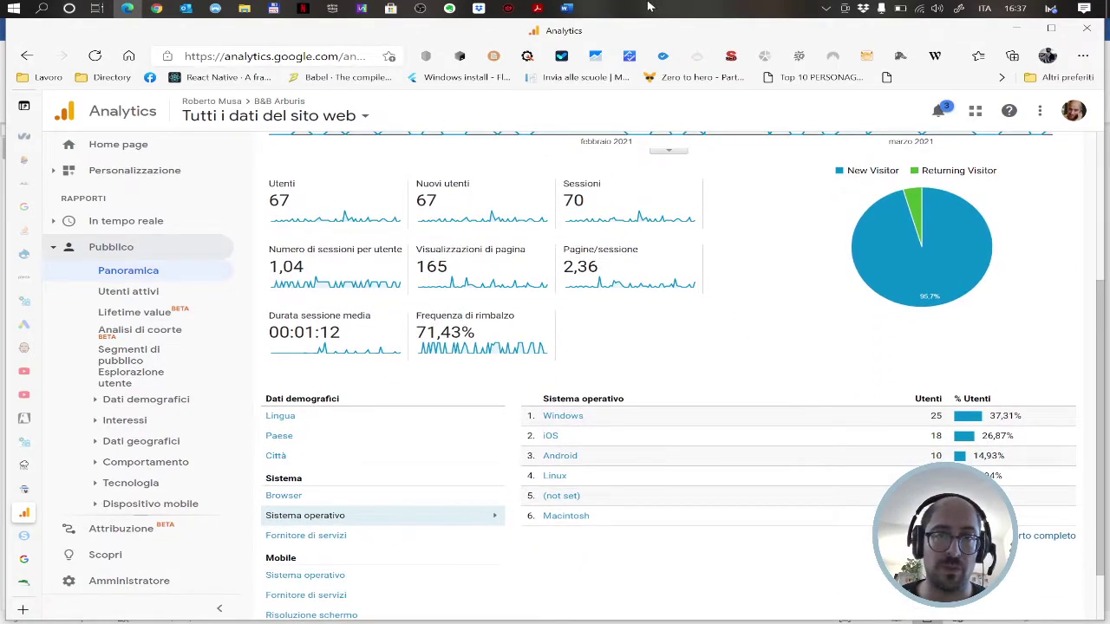
- Switch to Word and add the paragraph "Analizzo poi i sistemi di navigazione per capire quanti di questi sono mobile e quanti no."
click(565, 8)
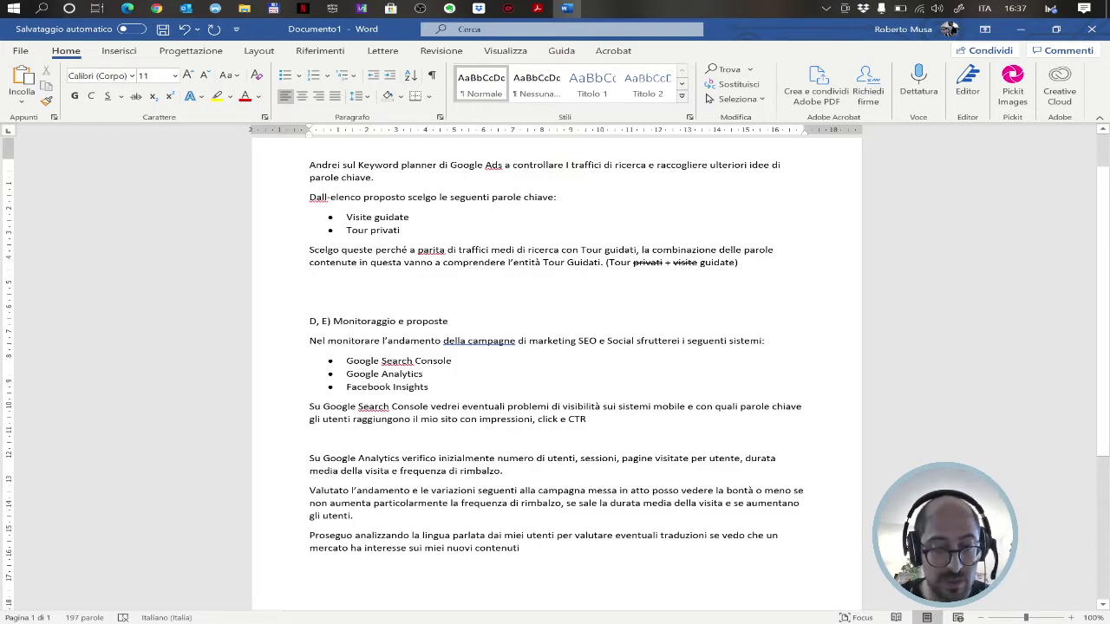
text(Analizzo poi i sistemi di navigazione)
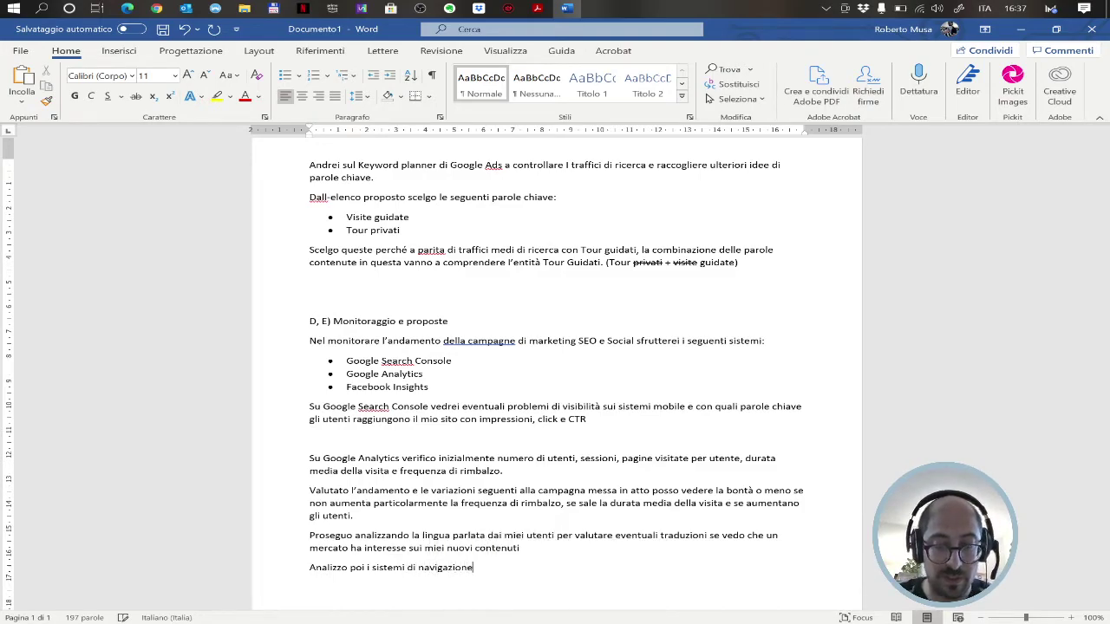
text( per cap)
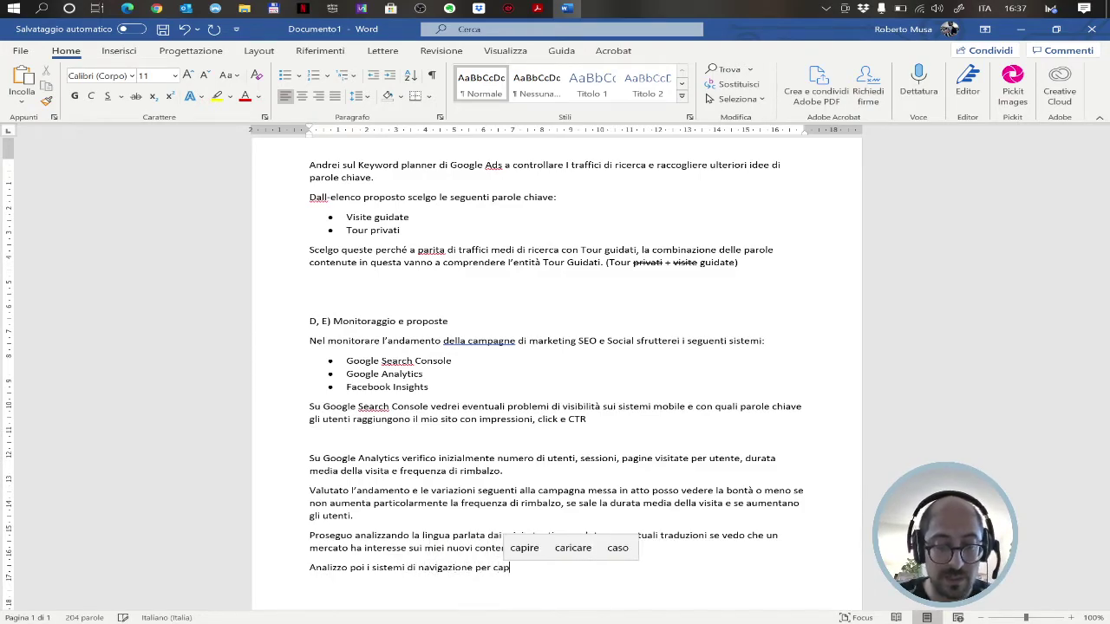
text(ire quanti di)
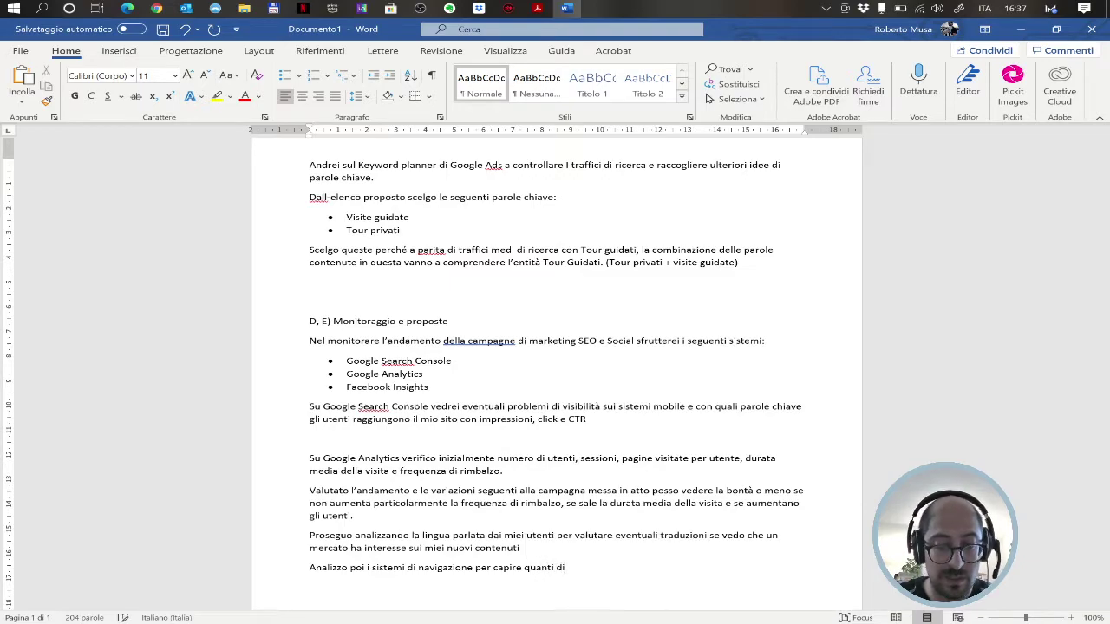
text( questi sono)
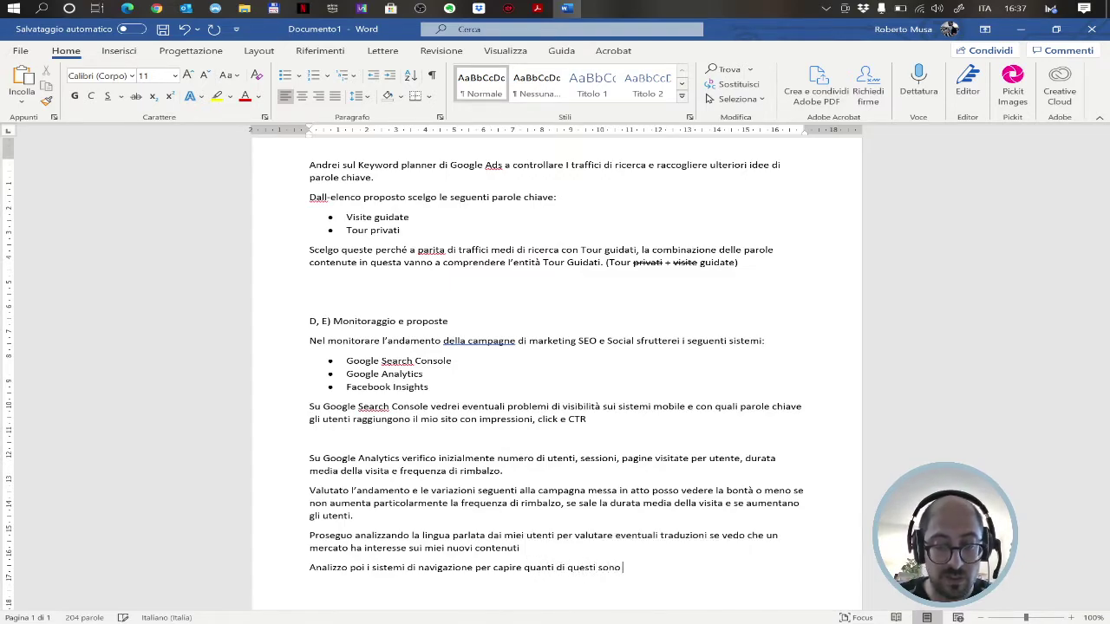
text( mobile e quan)
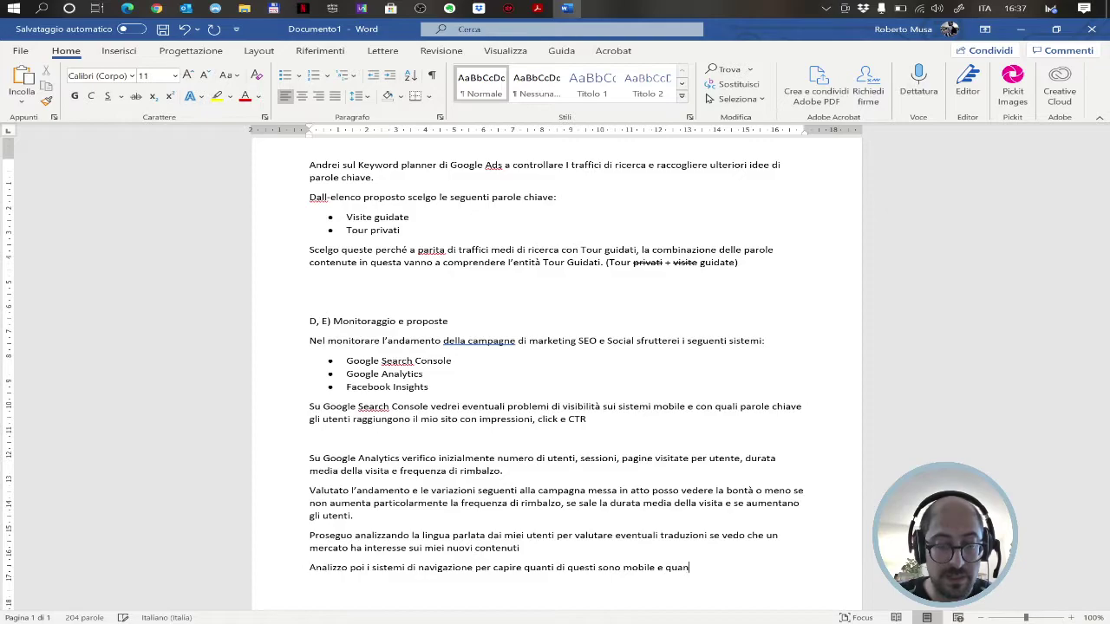
text(ti no.)
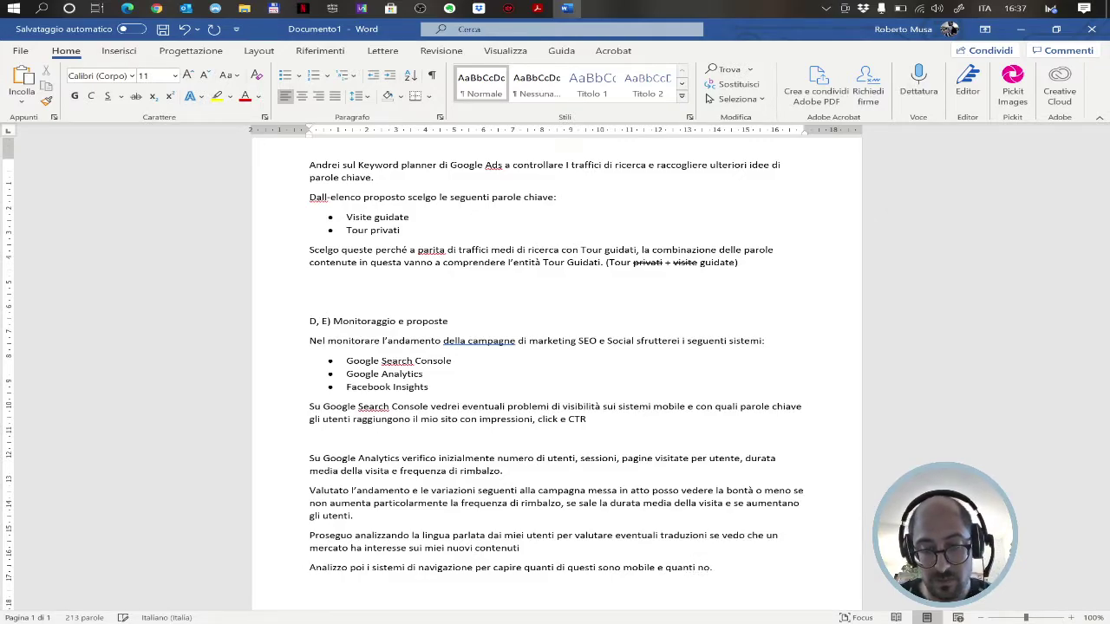
- Continue the navigation systems paragraph with "Avendo già fatto una pagina Mobile Friendly e verificato su Search Console"
text( Aven)
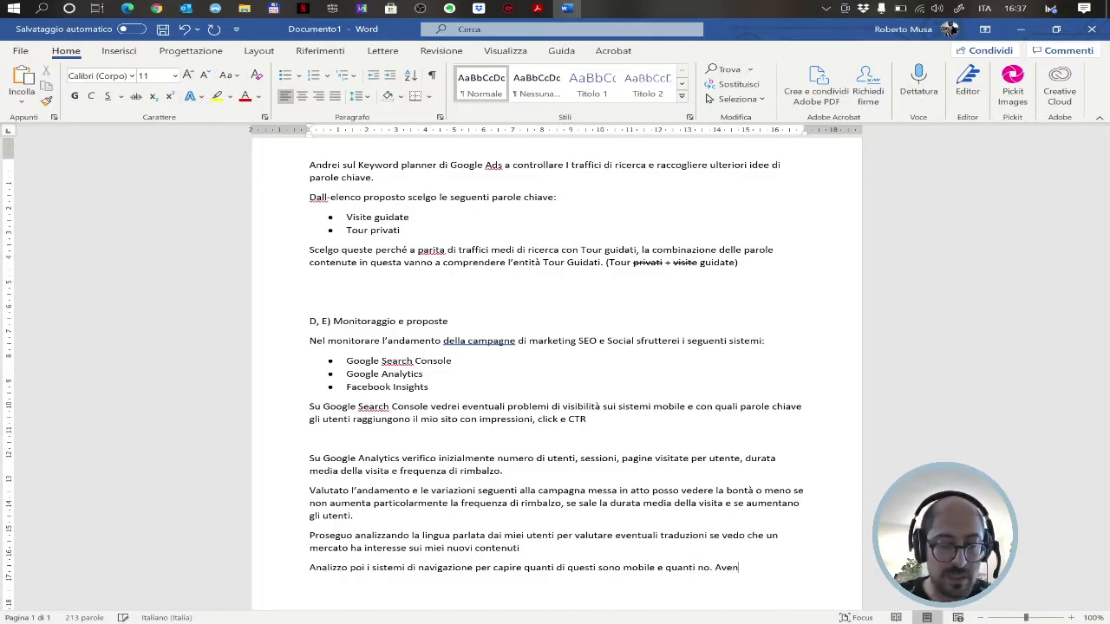
text(do già )
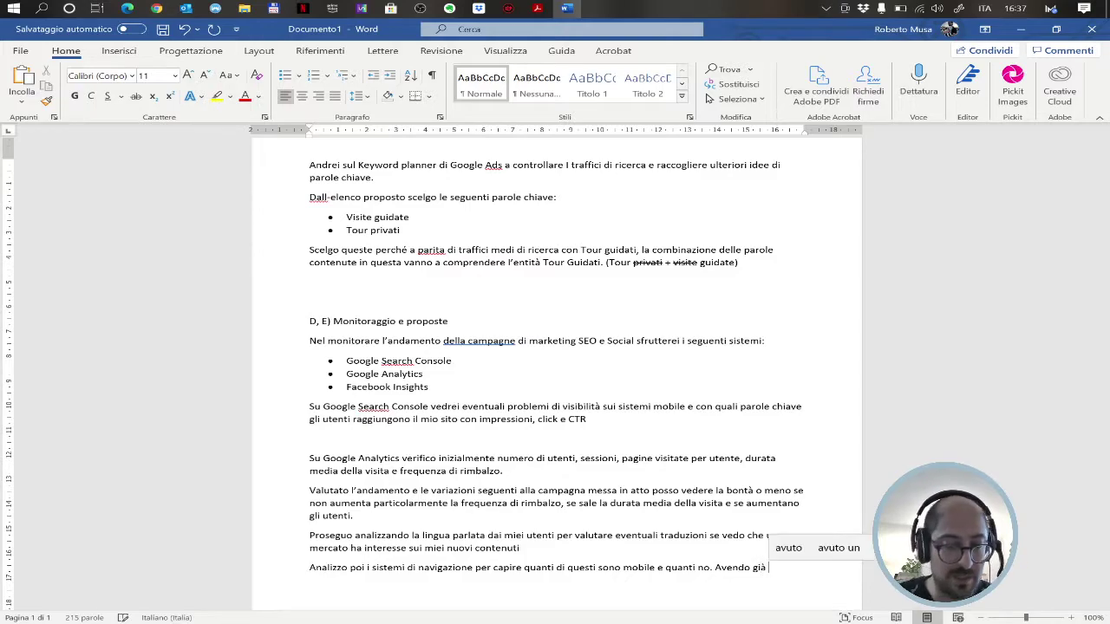
text(fatto una p)
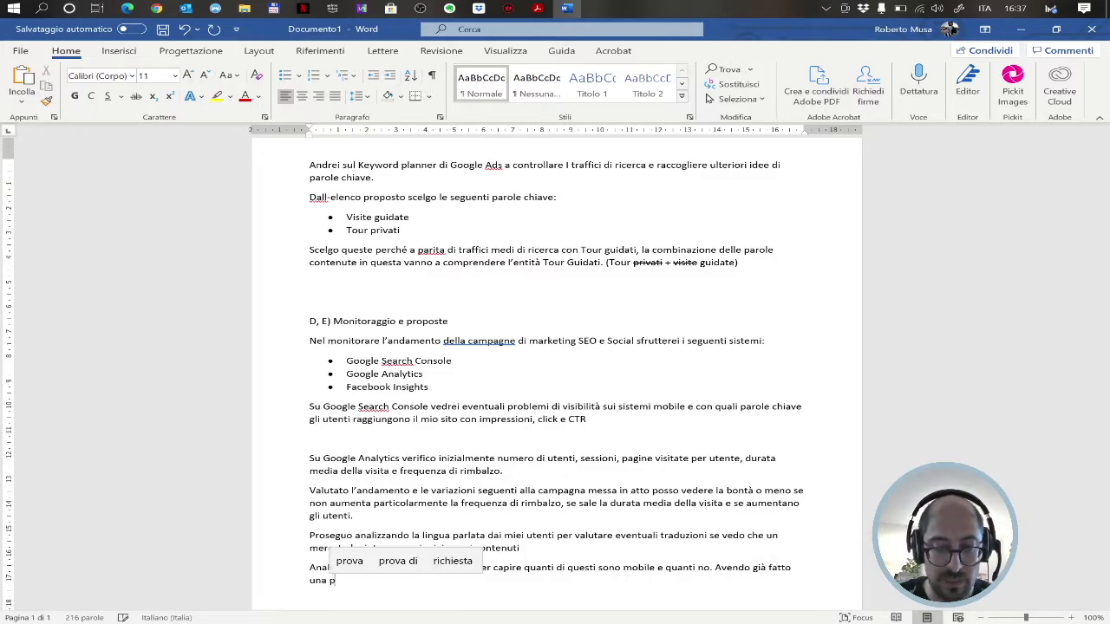
text(agina Mobil)
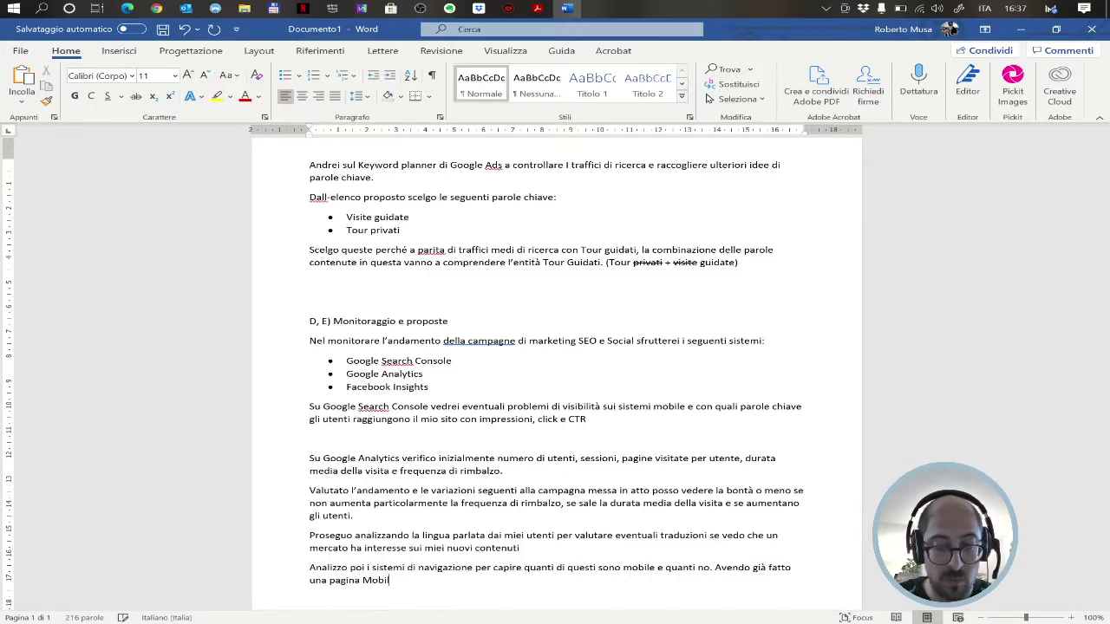
text(e Frien)
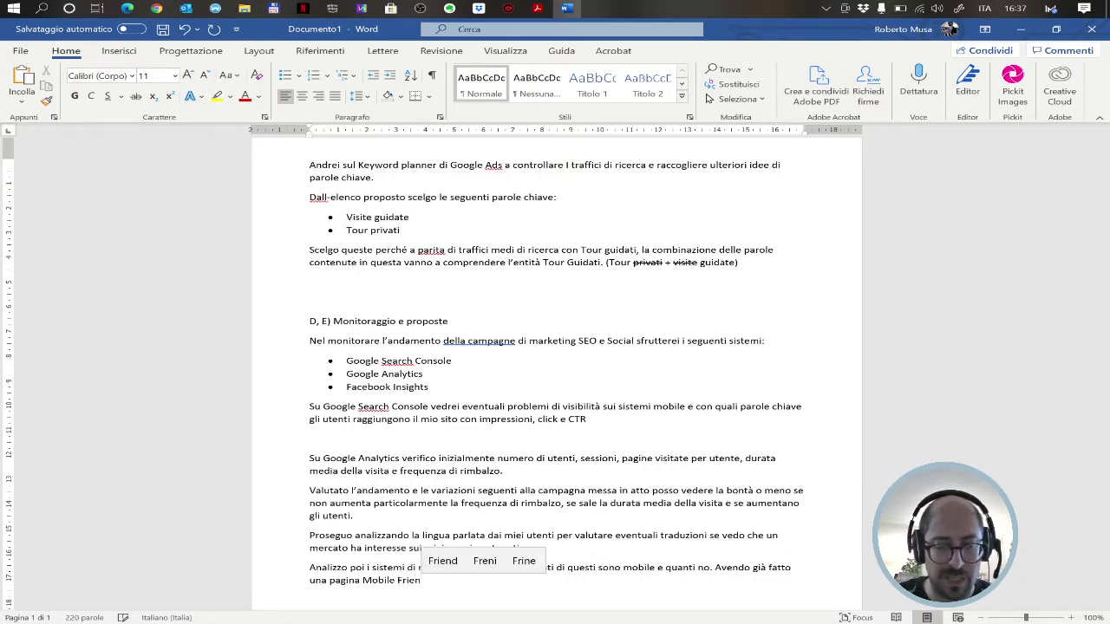
text(dl)
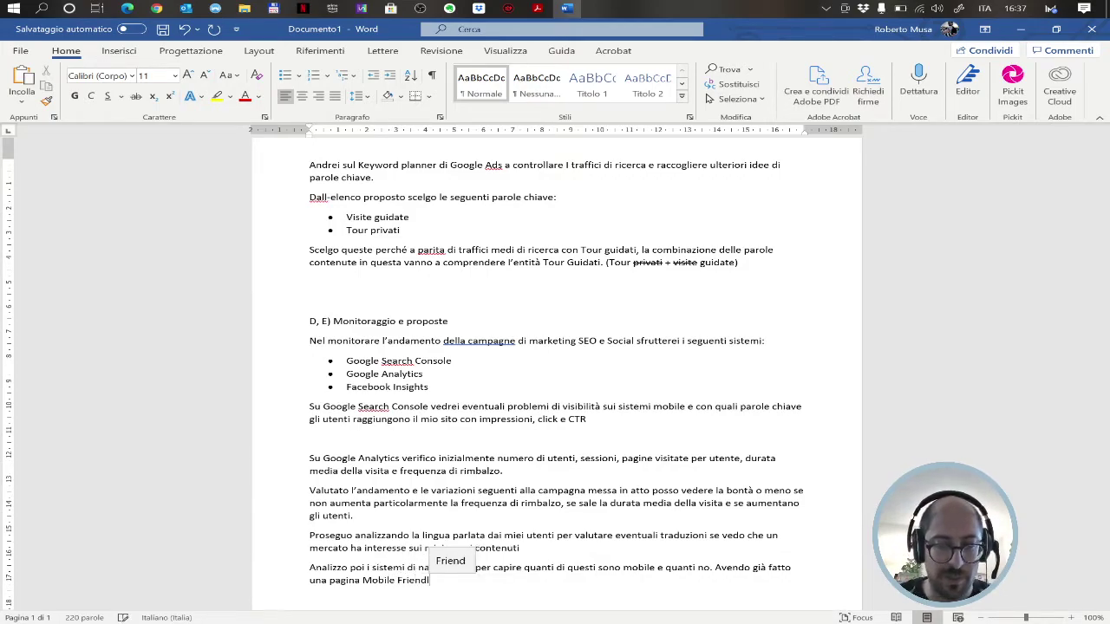
text(y e)
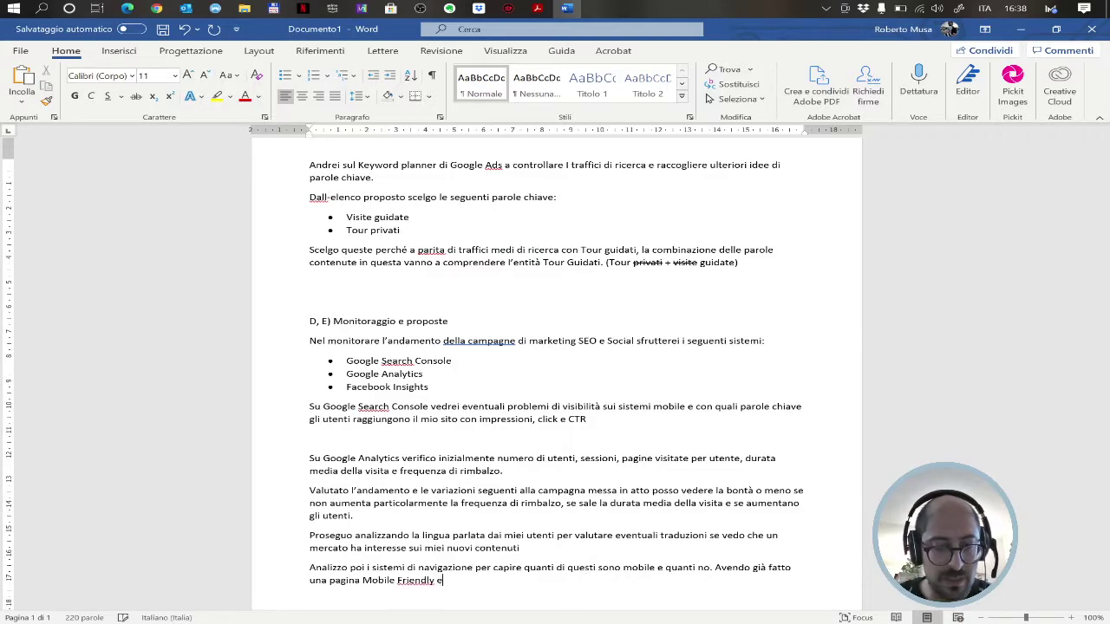
text( verificato )
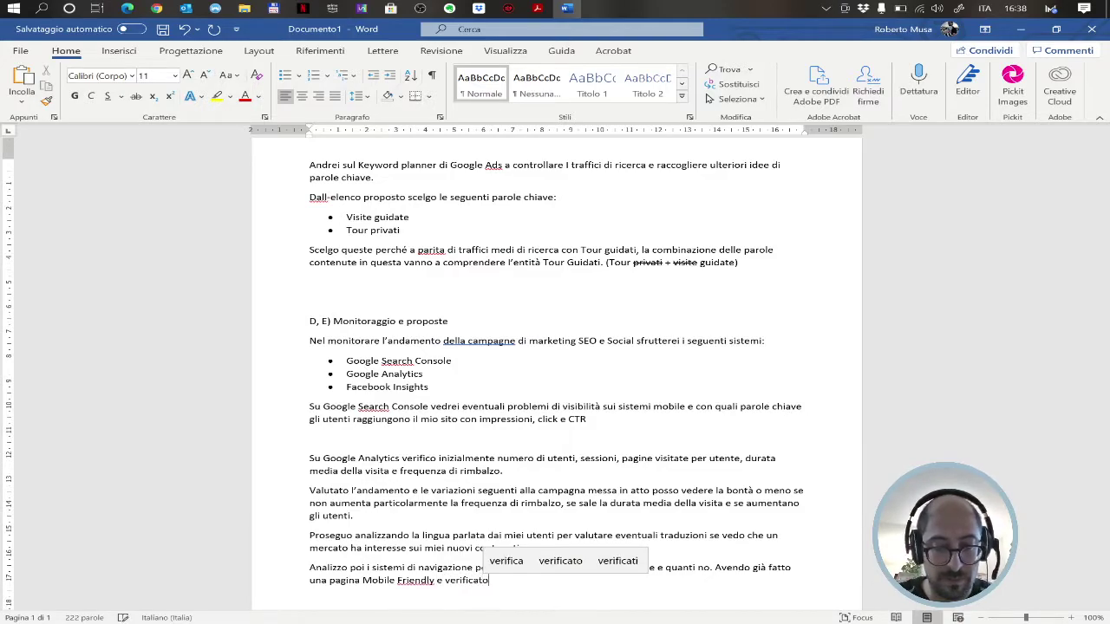
text(su Se)
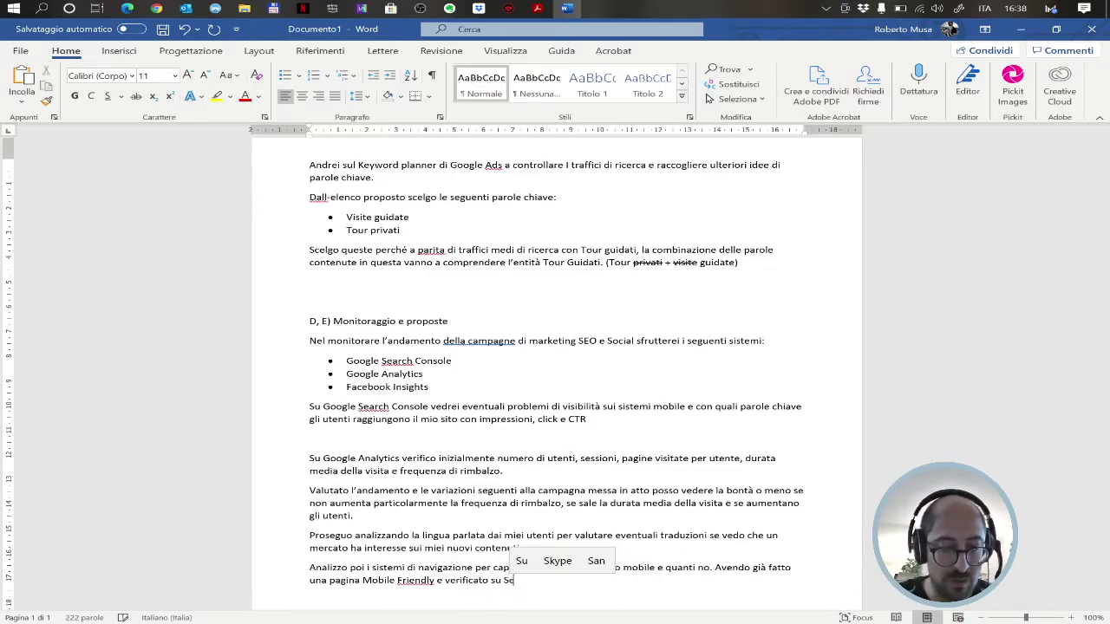
text(arch Console)
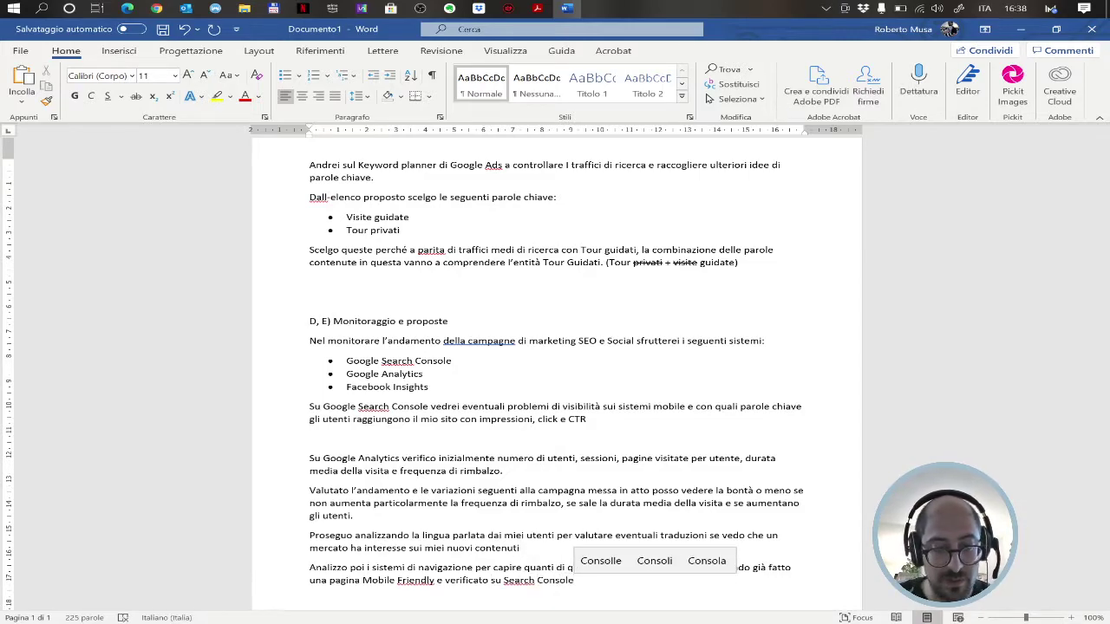
click(499, 580)
text(e co)
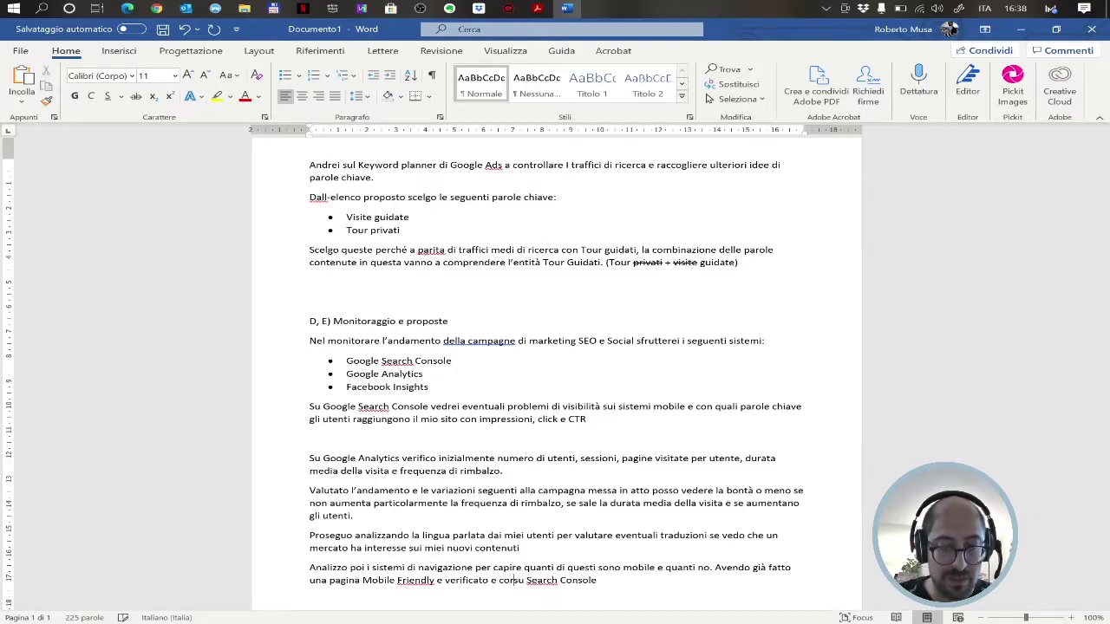
key(BackSpace)
key(BackSpace)
key(BackSpace)
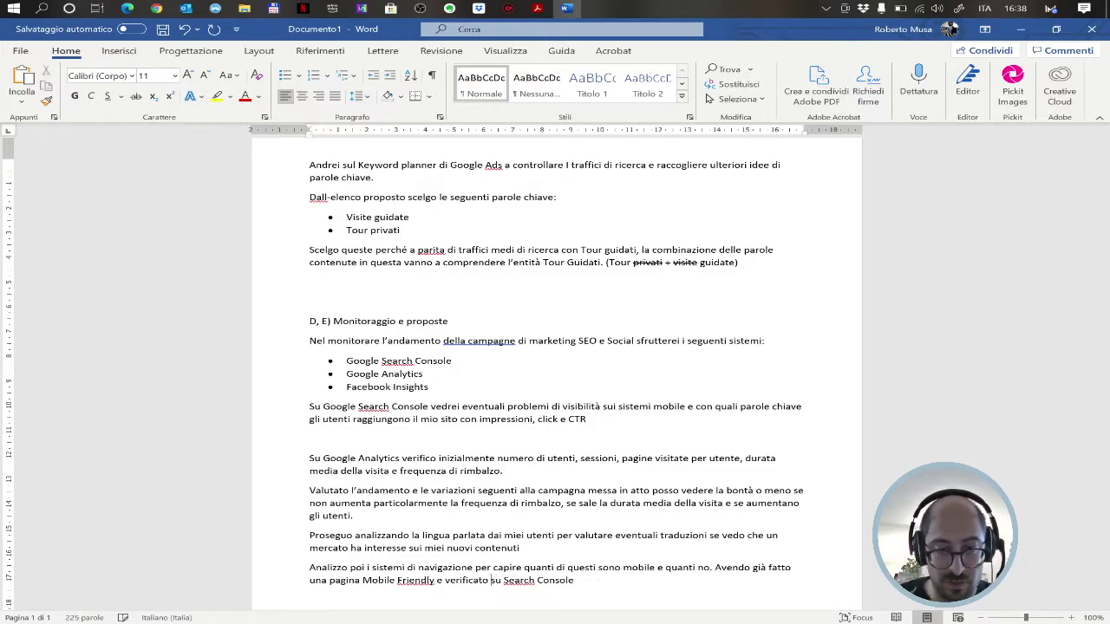
- Finish the sentence after "Search Console" with "eventuali problemi e poi corretti, non ho ulteriori proposte." and start a new paragraph
text(event)
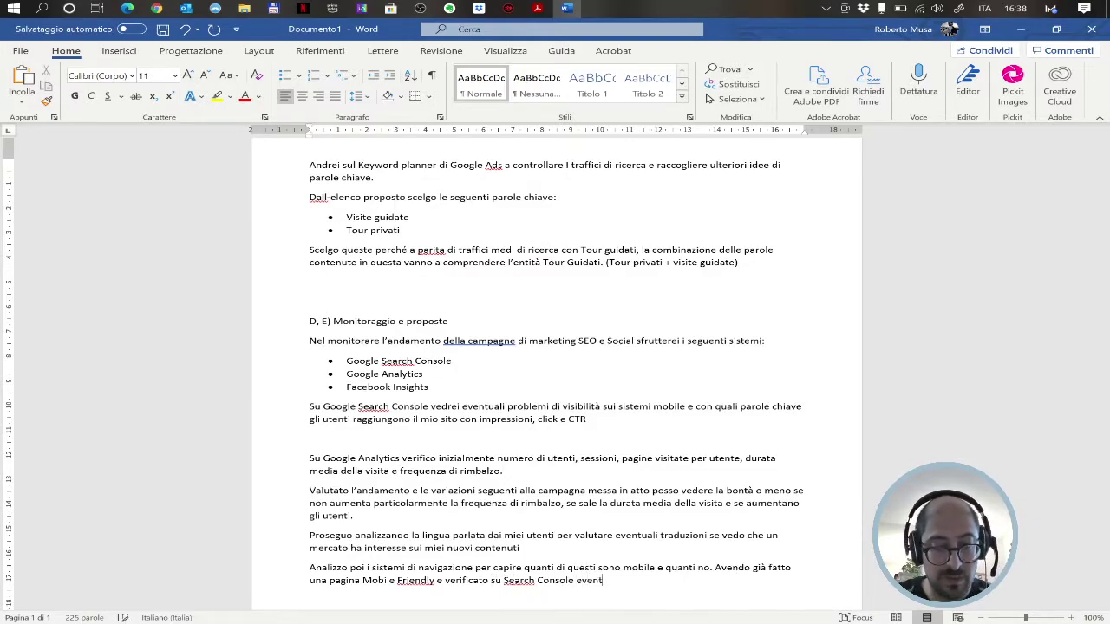
text(uali problemi)
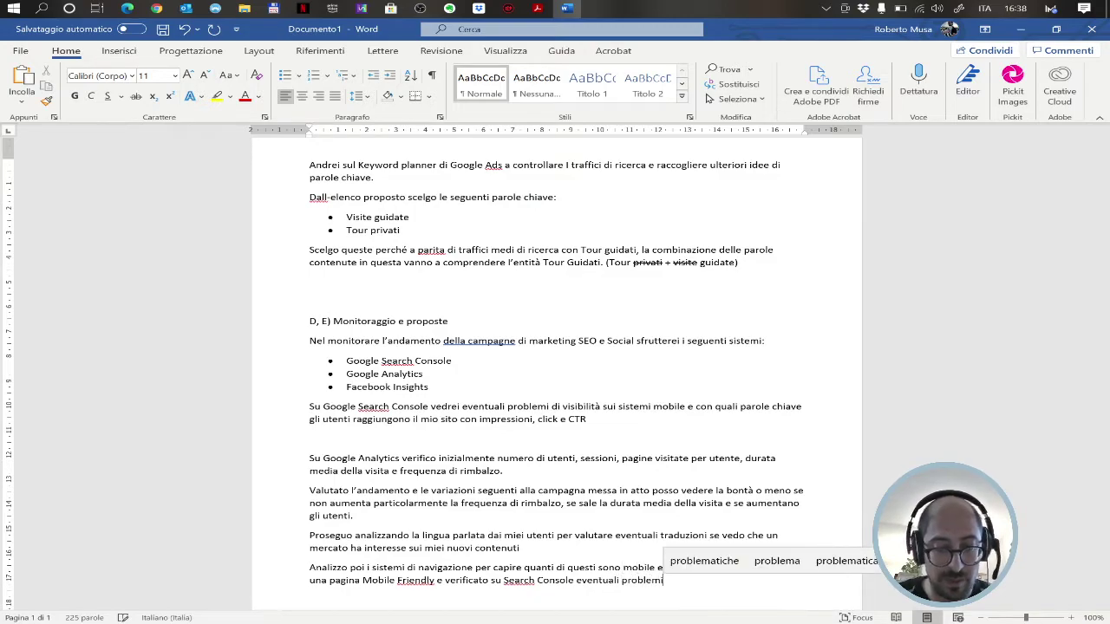
text( e poi corret)
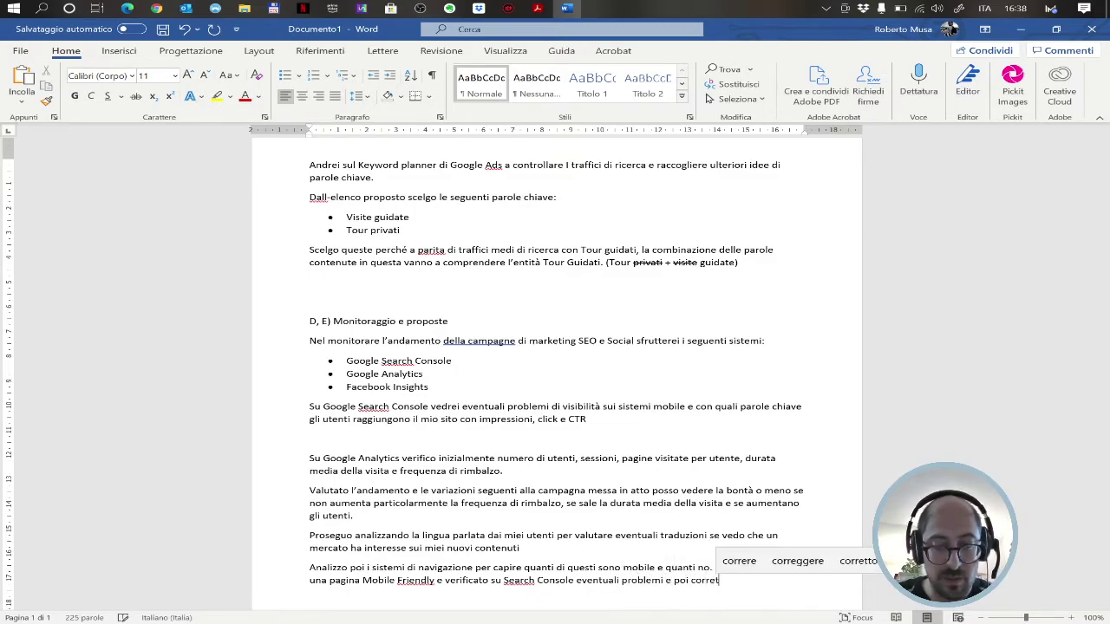
text(ti, non abb)
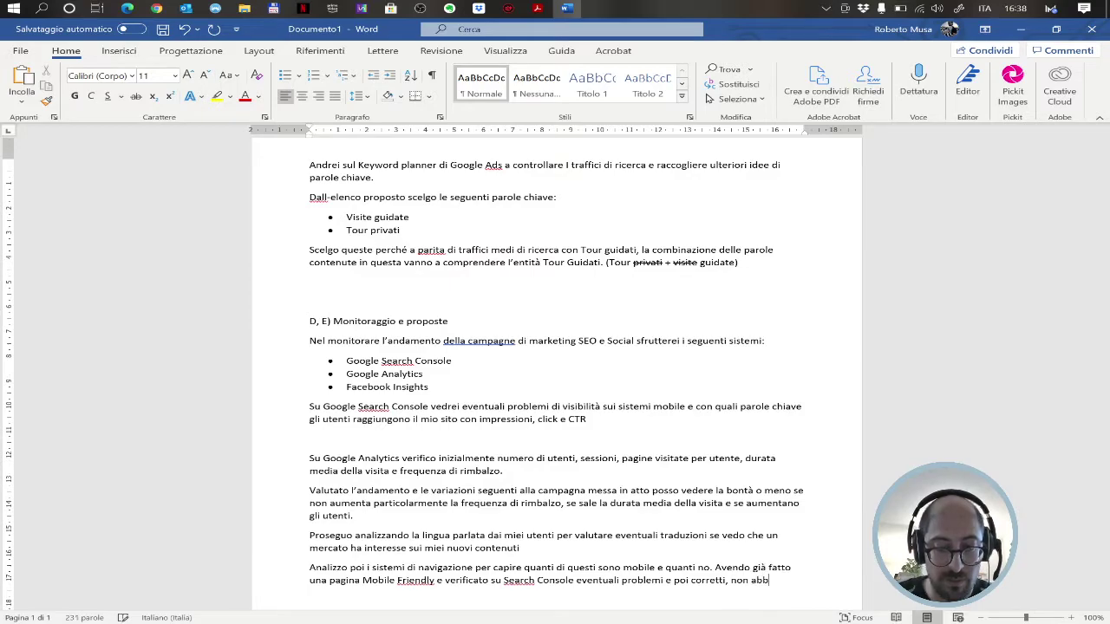
key(BackSpace)
key(BackSpace)
key(BackSpace)
text(h)
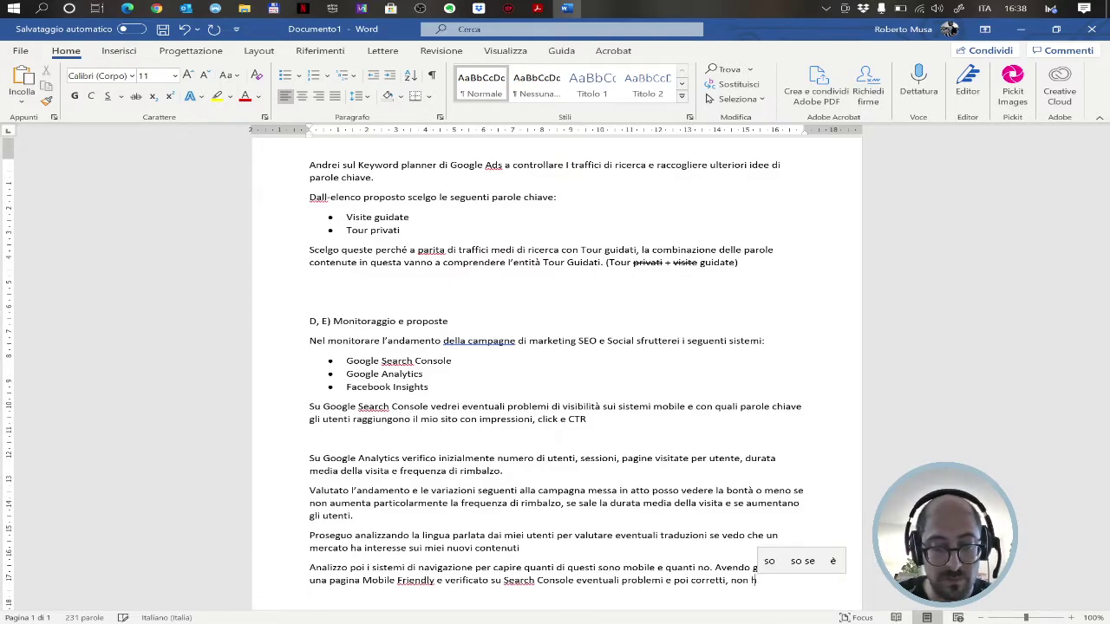
text(o ulterior)
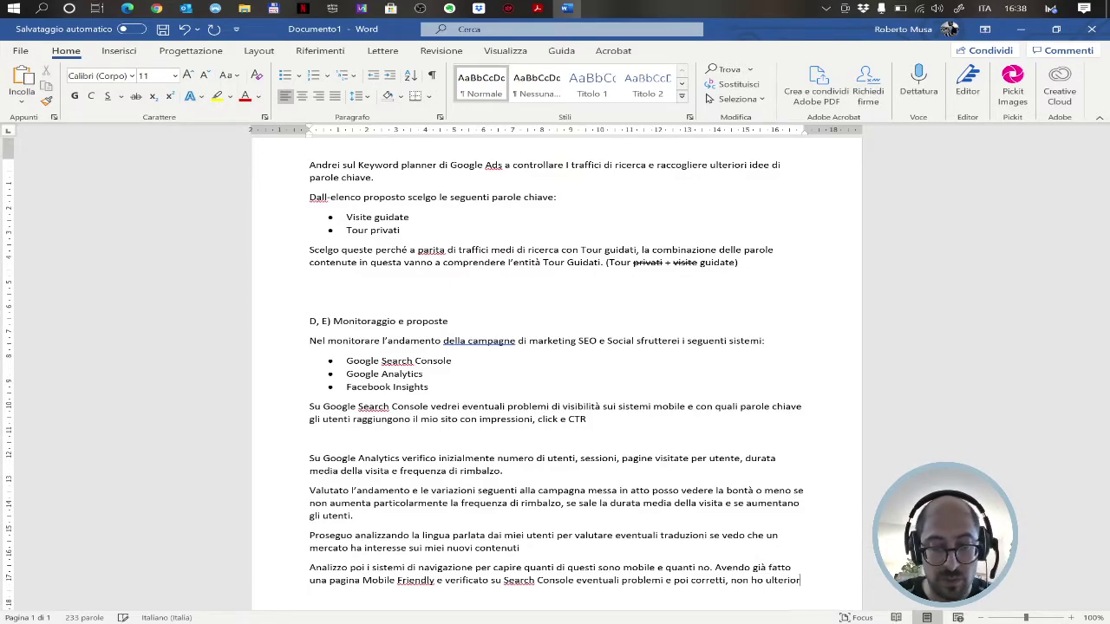
text(i proposte.)
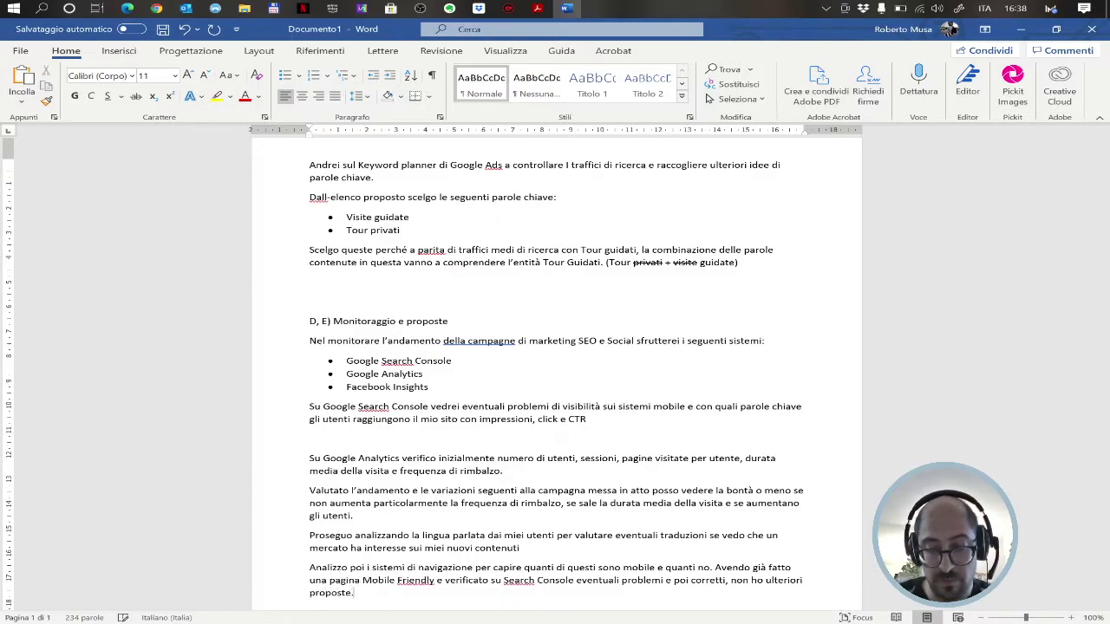
key(Return)
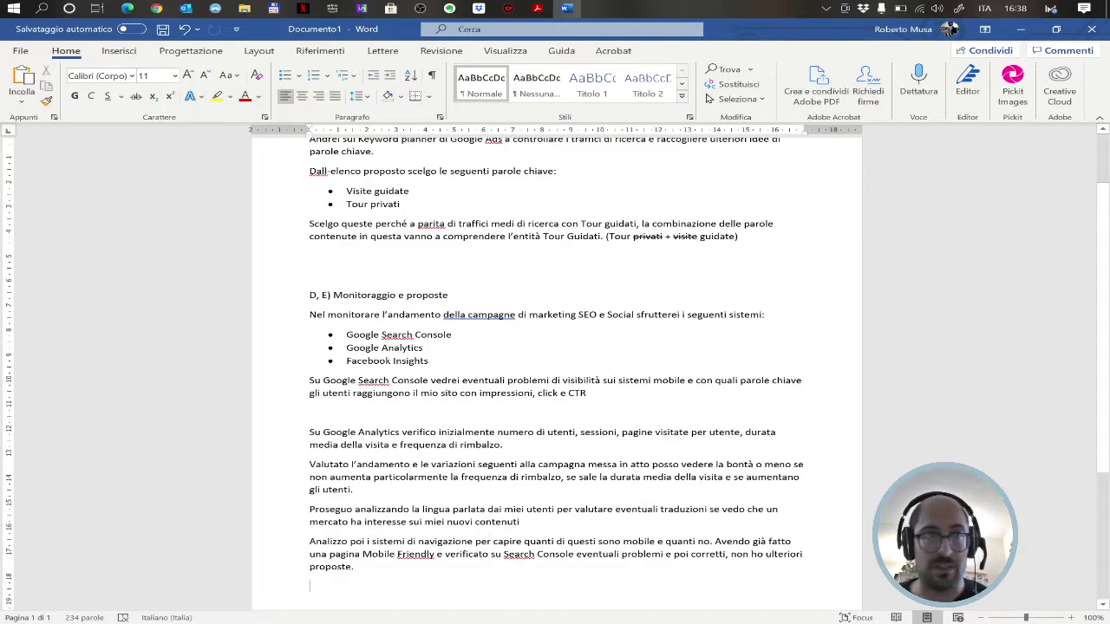
- Switch to Google Analytics and examine the acquisition overview, focusing on the breakdown of users by main channel
click(127, 8)
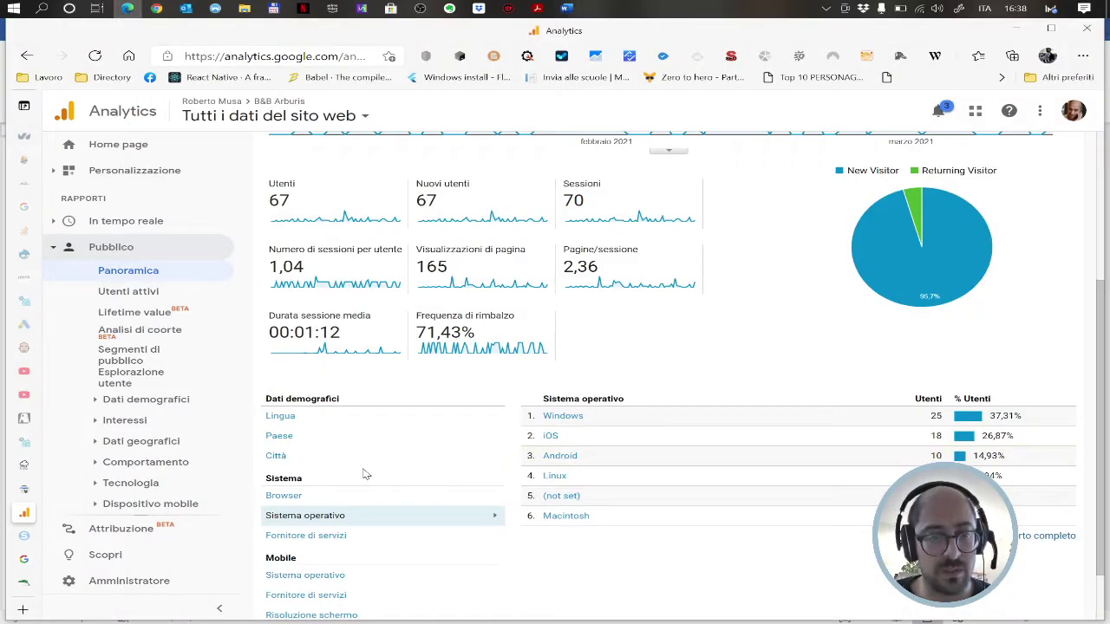
scroll(438, 509, down, 1)
scroll(438, 509, down, 1)
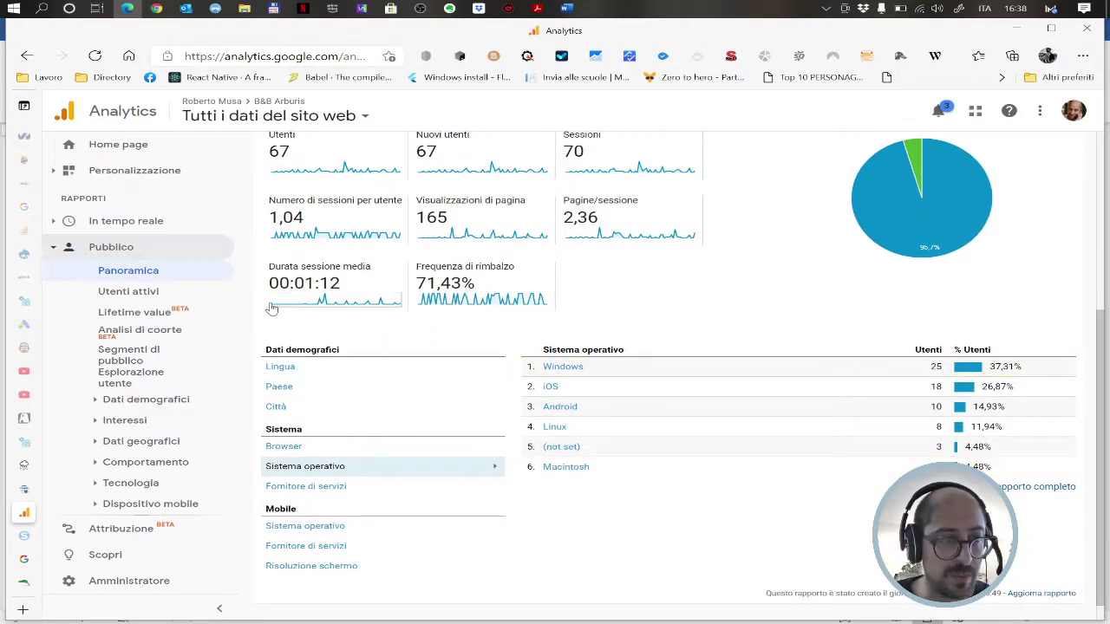
scroll(173, 425, down, 3)
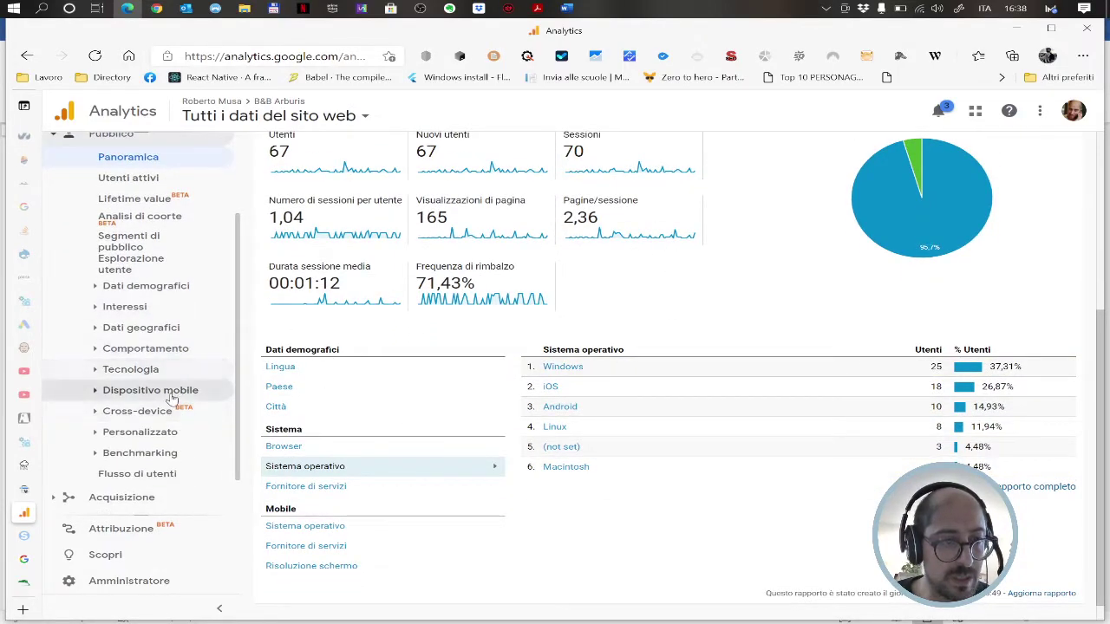
scroll(170, 398, down, 1)
click(130, 449)
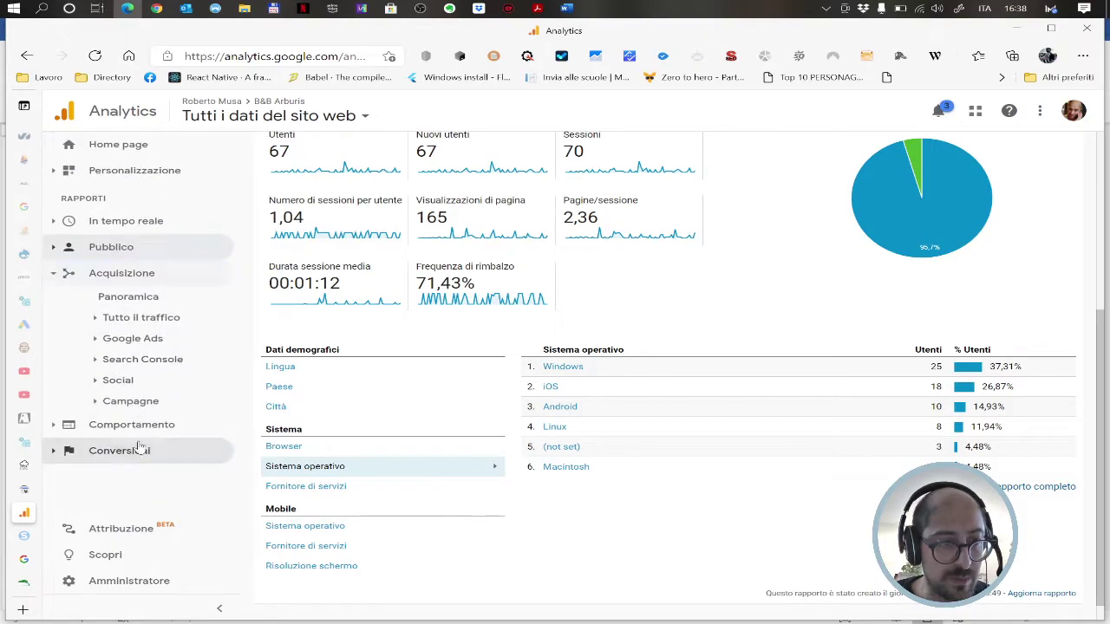
click(135, 300)
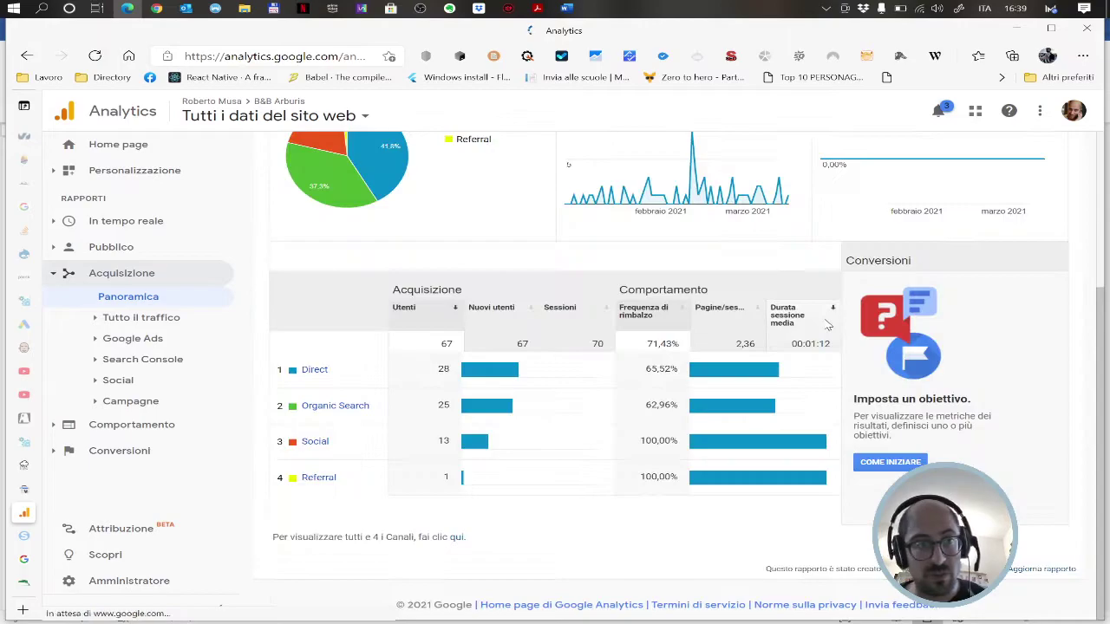
scroll(464, 201, up, 2)
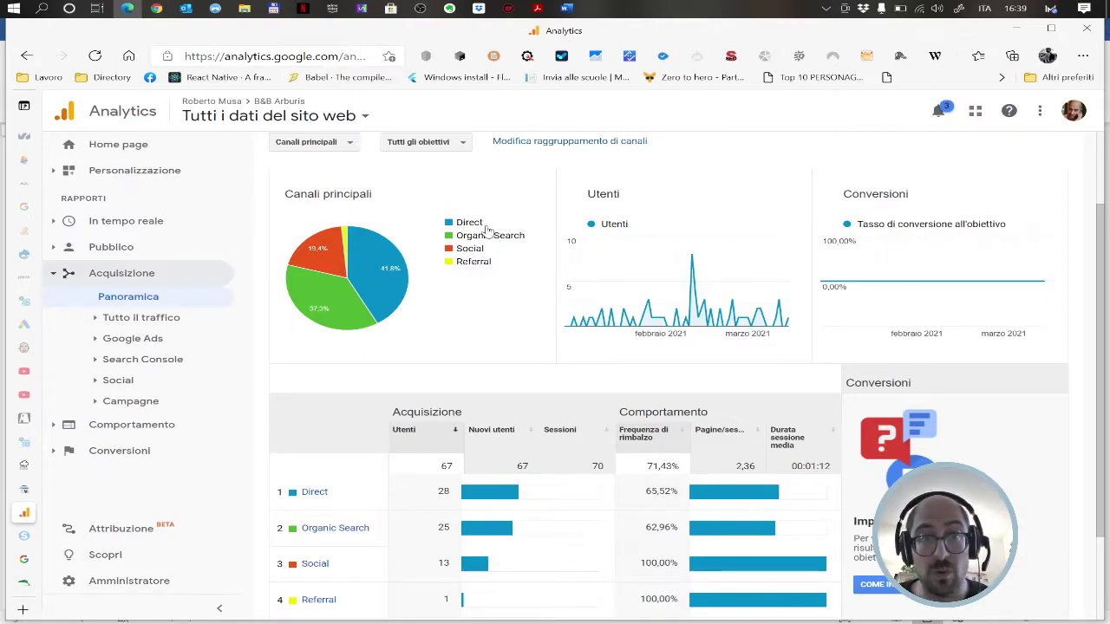
mouse_move(430, 269)
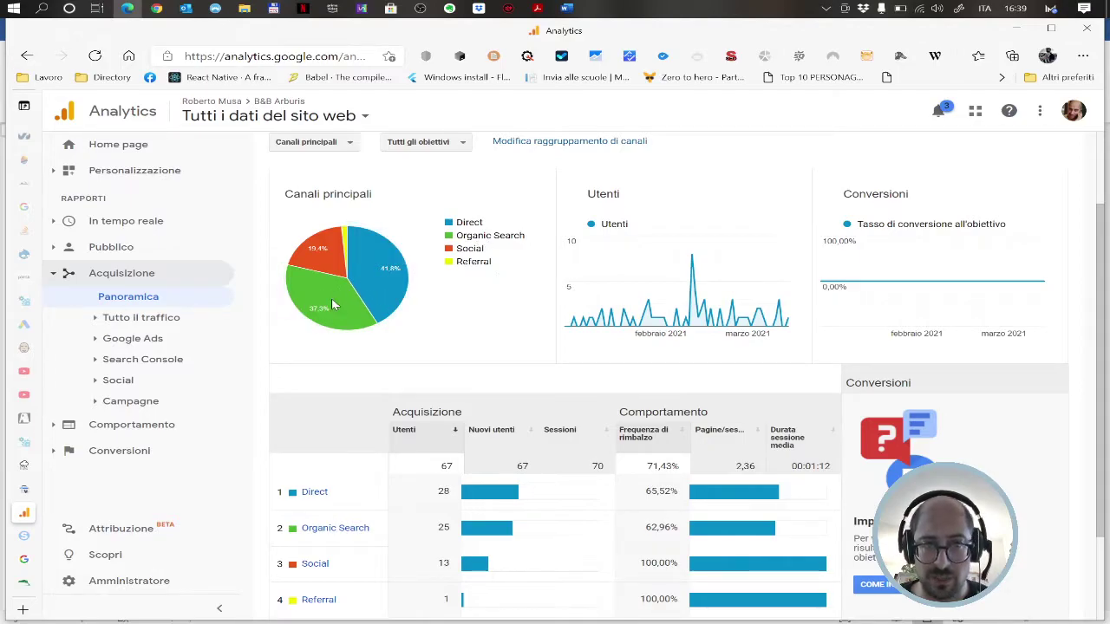
mouse_move(332, 276)
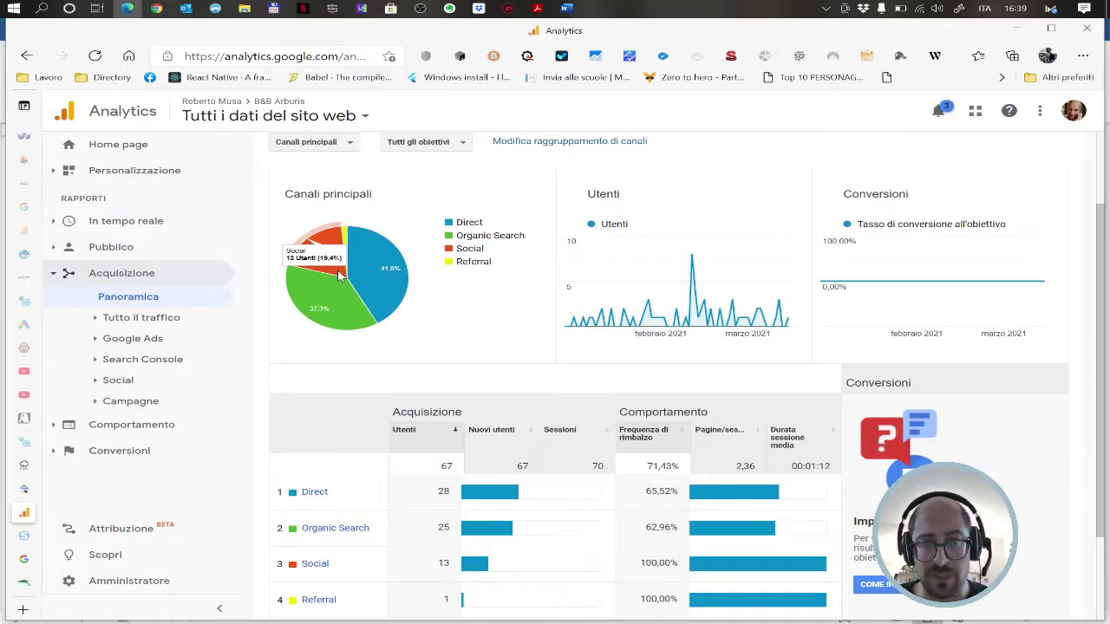
- Review the channel shares, the user trend and the channel table in the acquisition overview
mouse_move(348, 232)
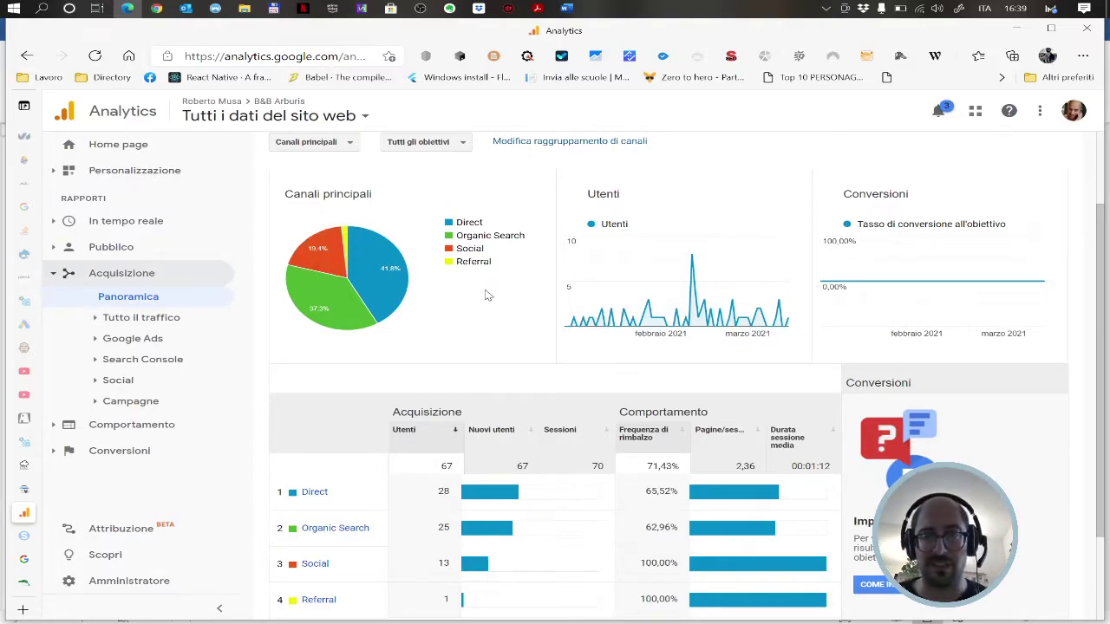
mouse_move(565, 314)
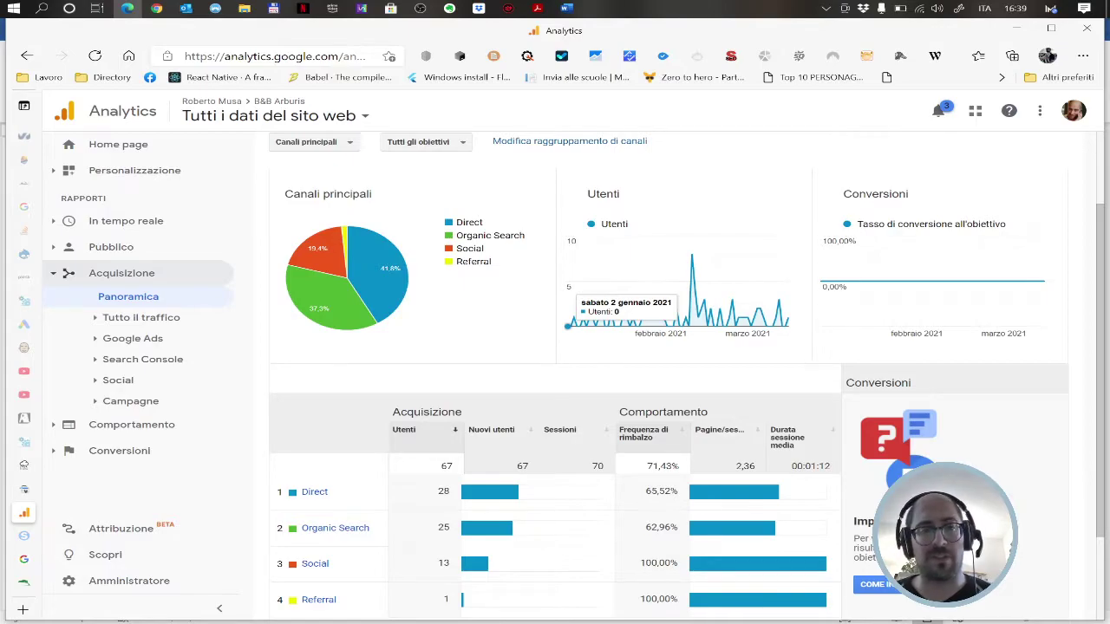
scroll(476, 313, down, 1)
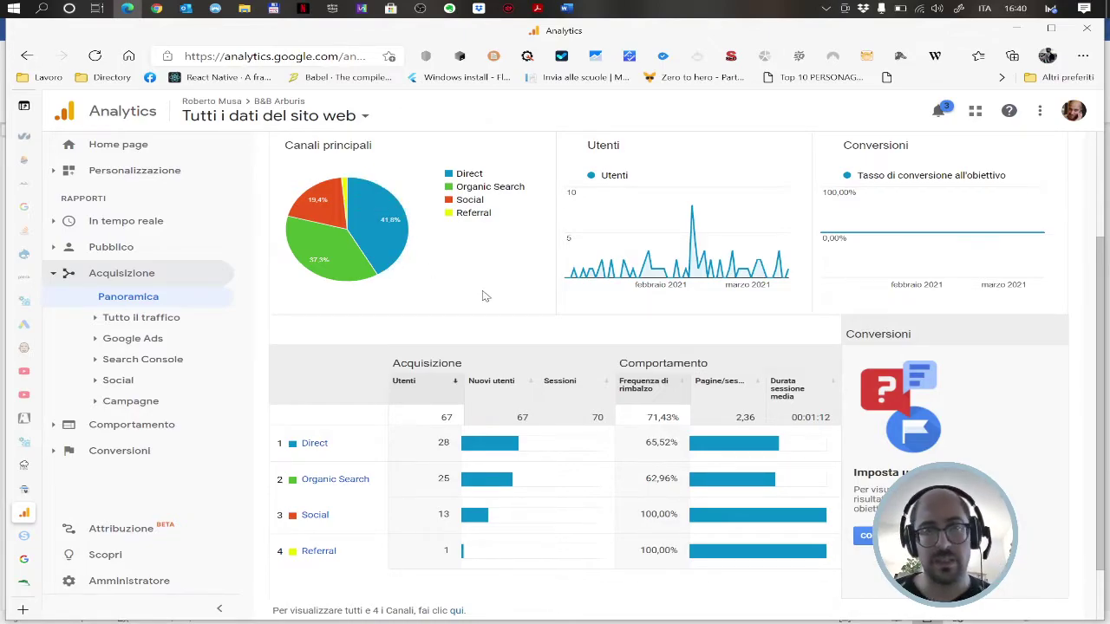
- Switch to Word and extend the Search Console paragraph with ". Un ulteriore controllo potrebbe essere quello sui link in entrata per valutare"
click(566, 8)
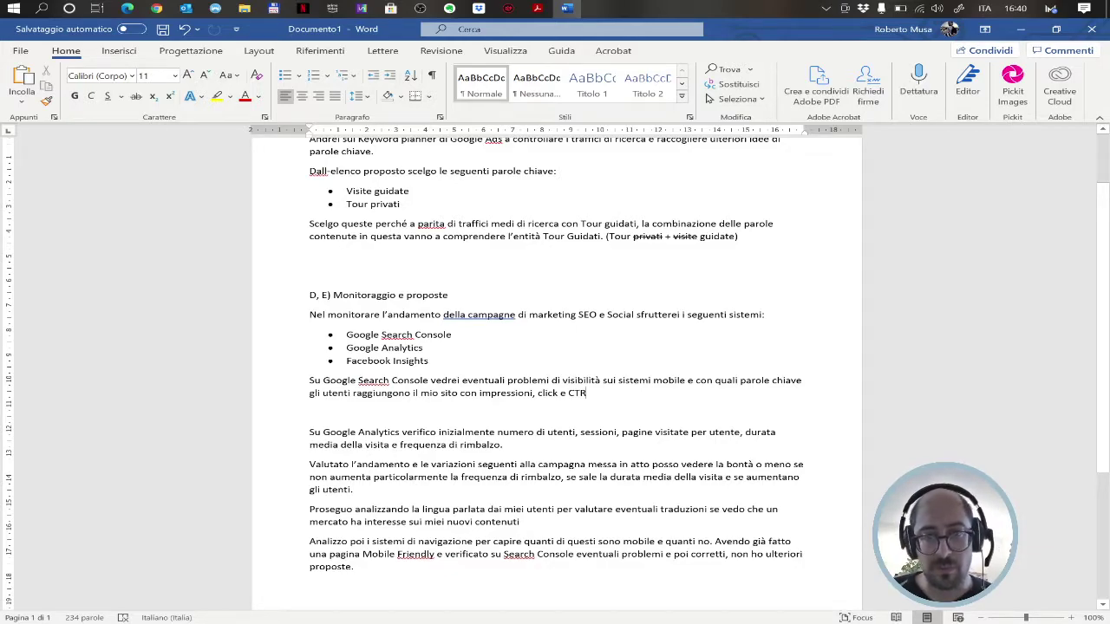
text(. Un)
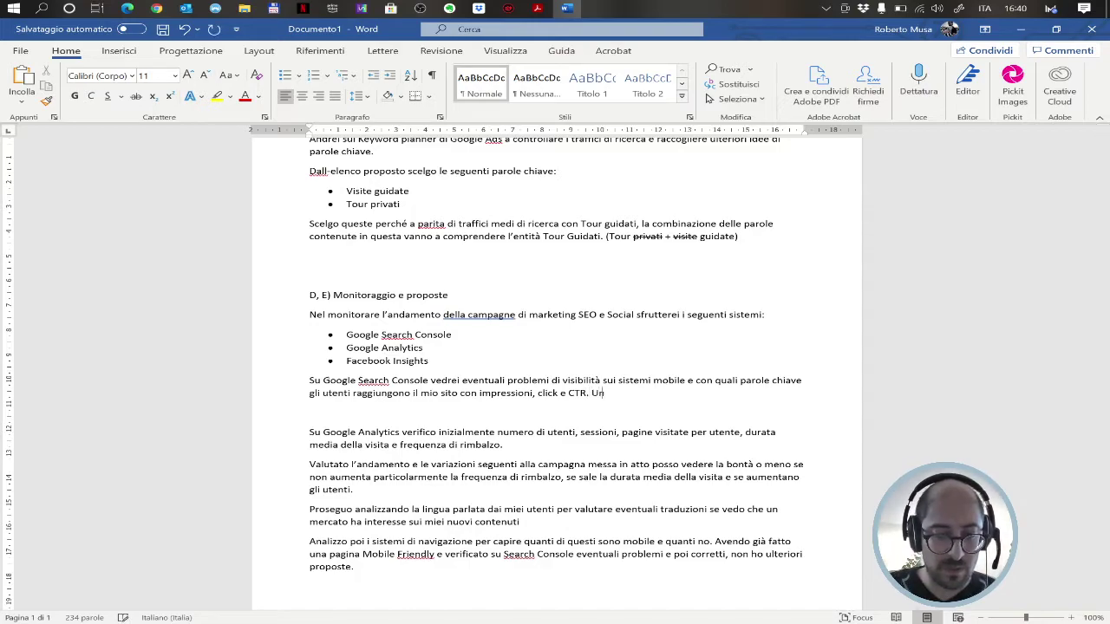
text( ulteriore controllo pot)
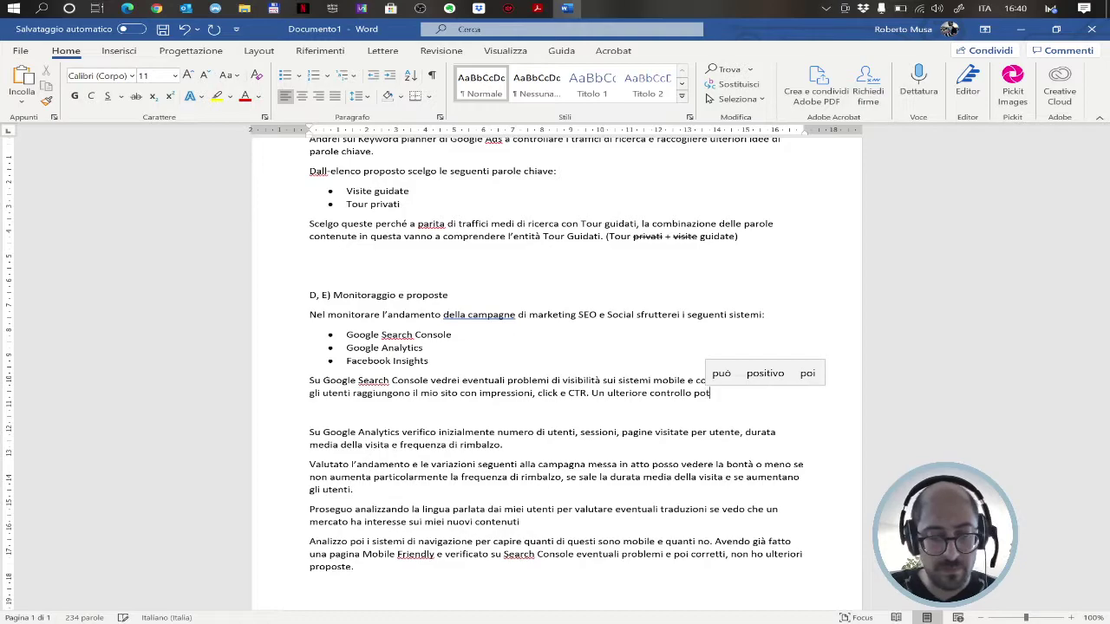
text(rebbe essere )
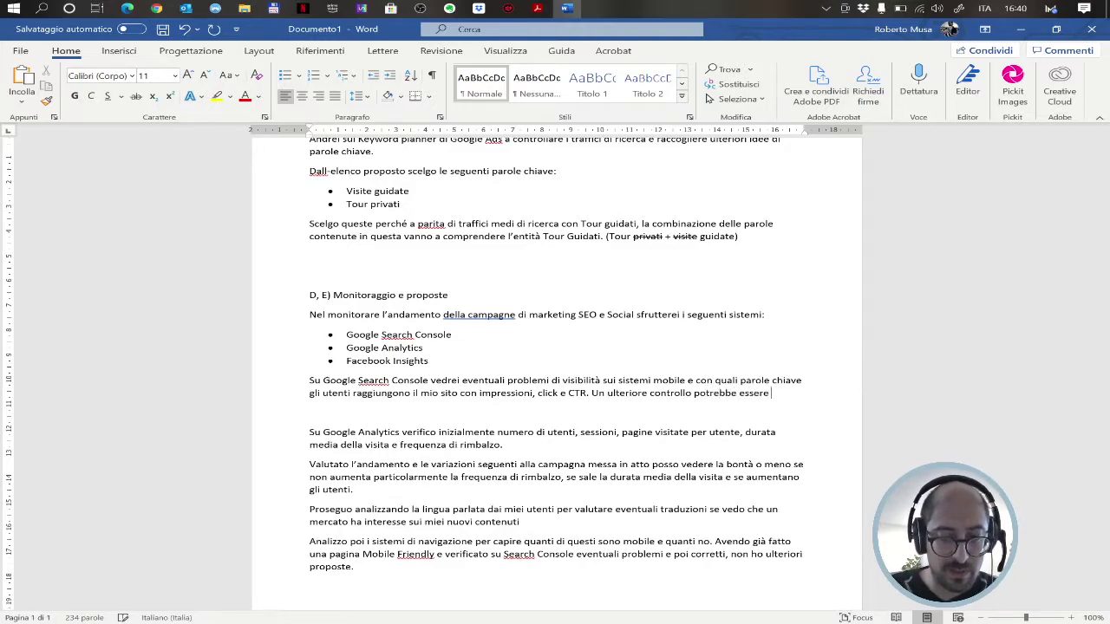
text(quello sui link in ent)
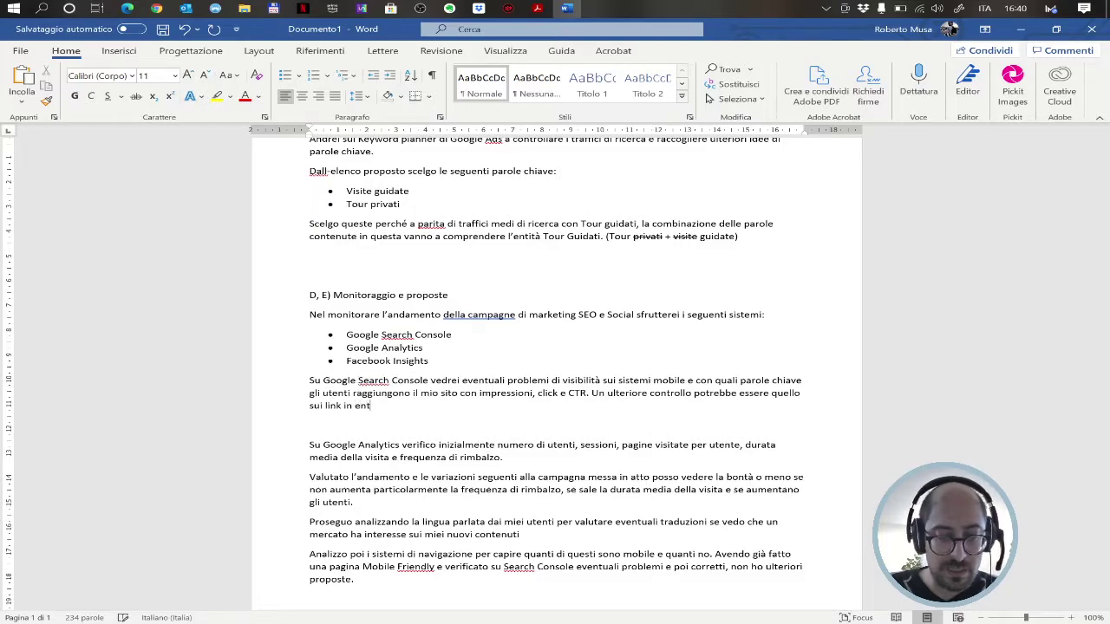
text(rata per valut)
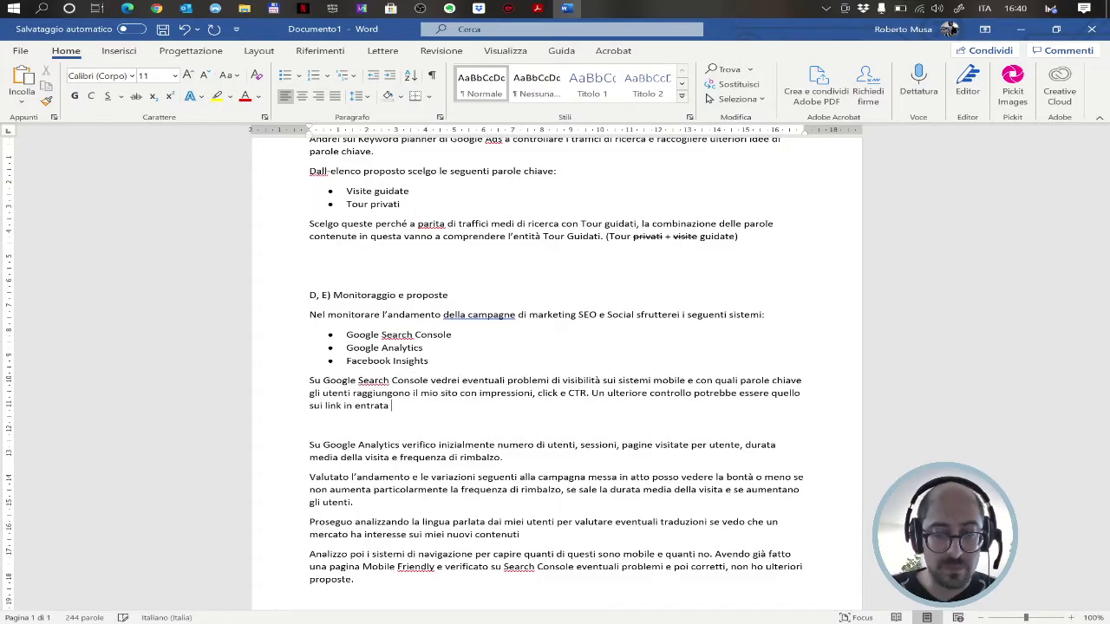
text(are )
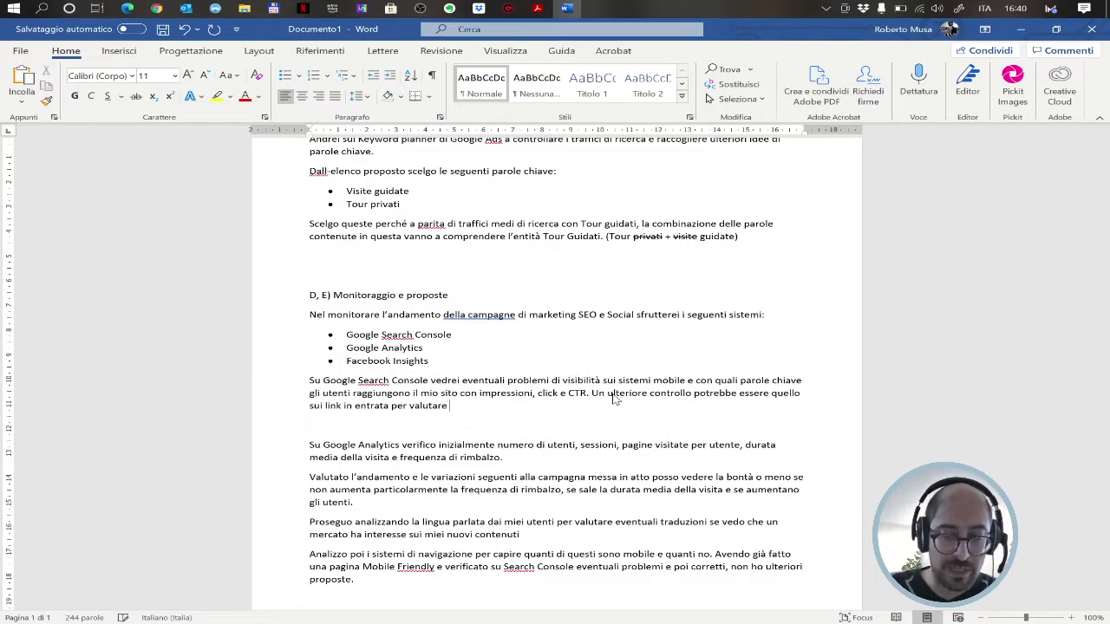
- Finish the inbound links sentence with "una eventuale azione di Link Building a rafforzamento delle azioni SEO."
text(una eventuale azione di)
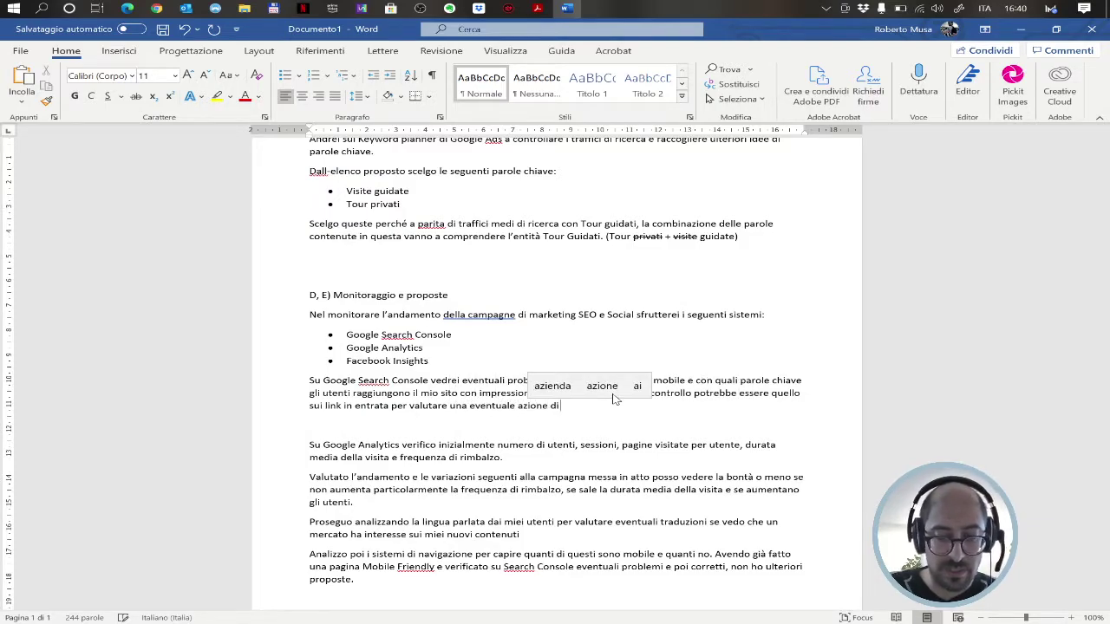
text( Link Build)
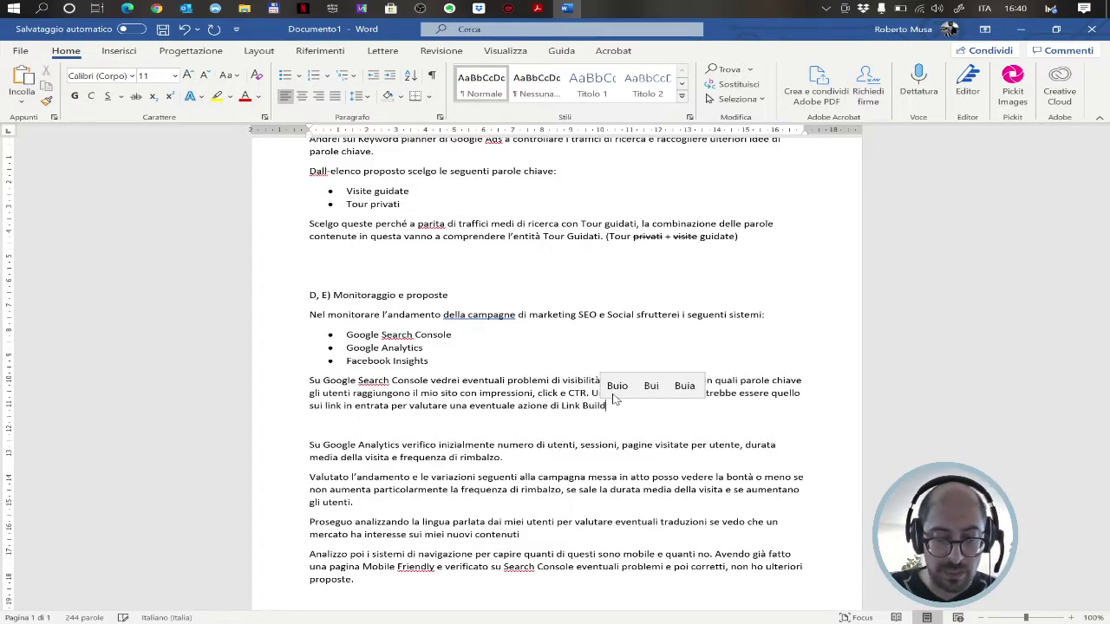
text(ing a raffor)
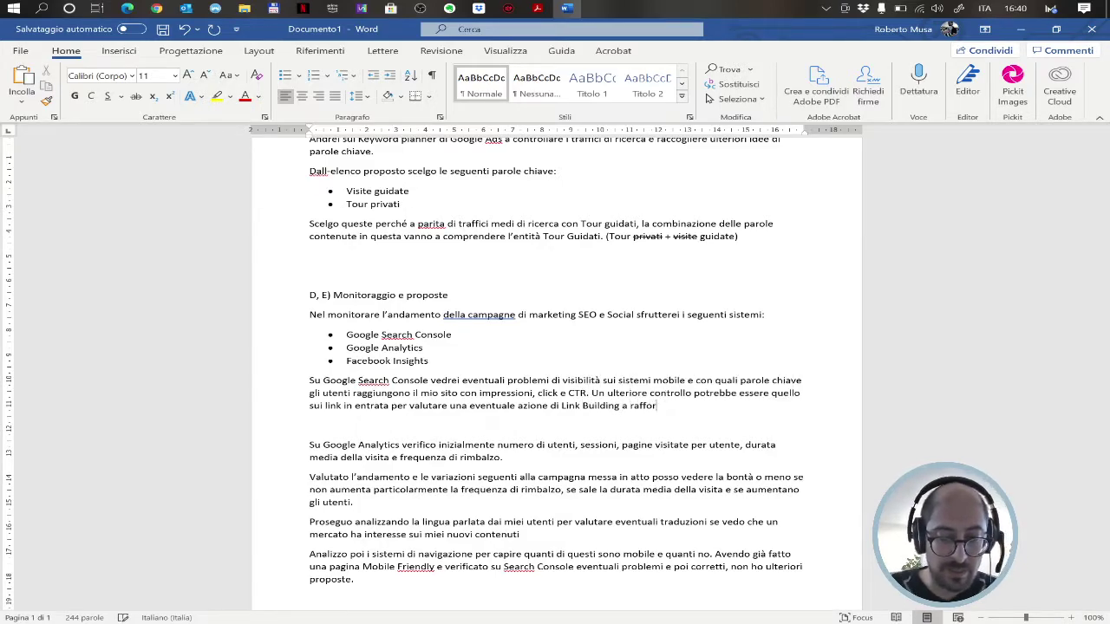
text(zamento del)
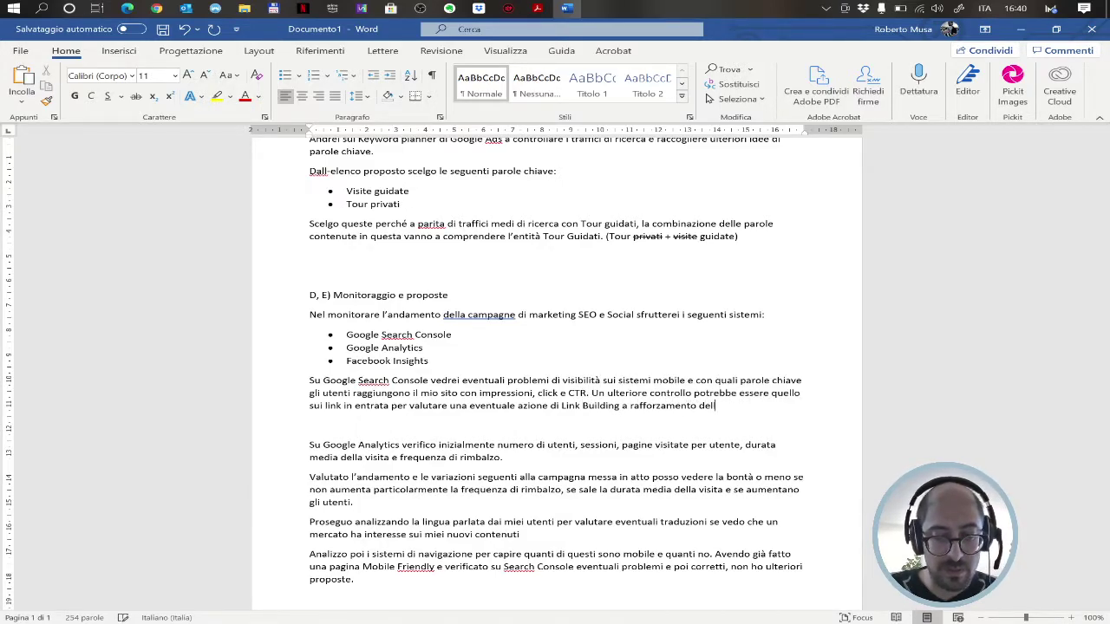
text(le azioni SEO.)
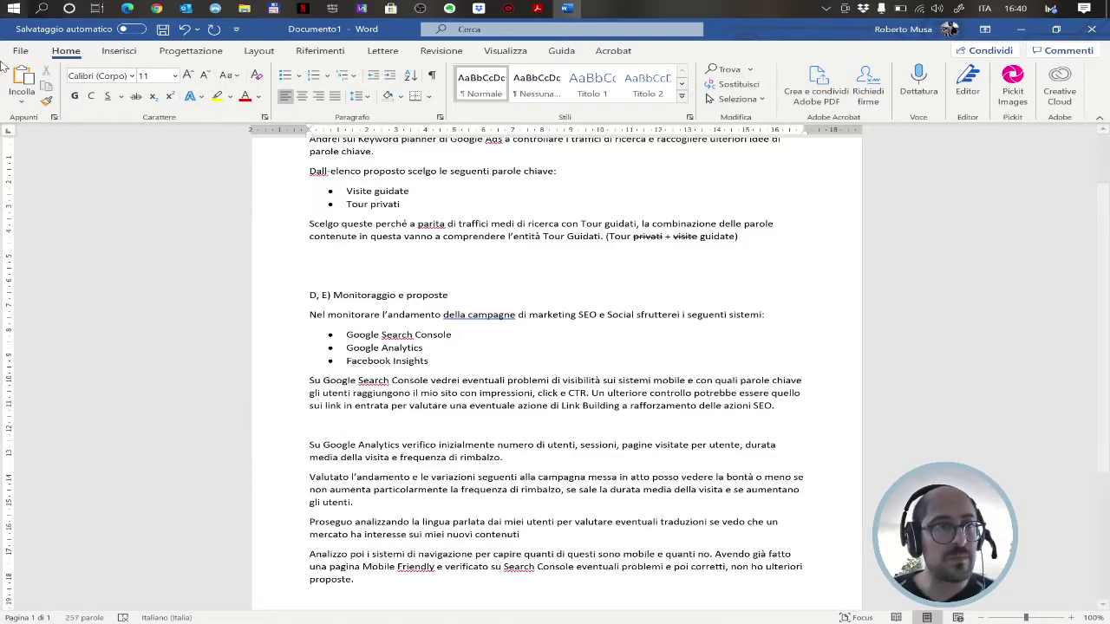
- Switch to Google Search Console and examine the links report, covering top linked pages, internal links and top linking sites
click(126, 9)
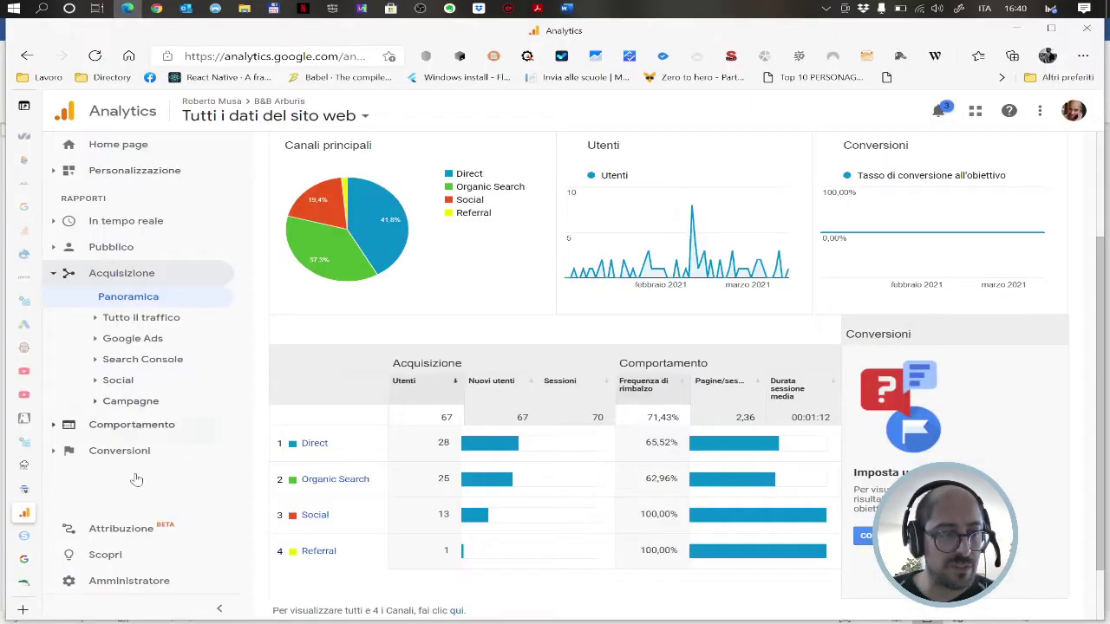
mouse_move(22, 548)
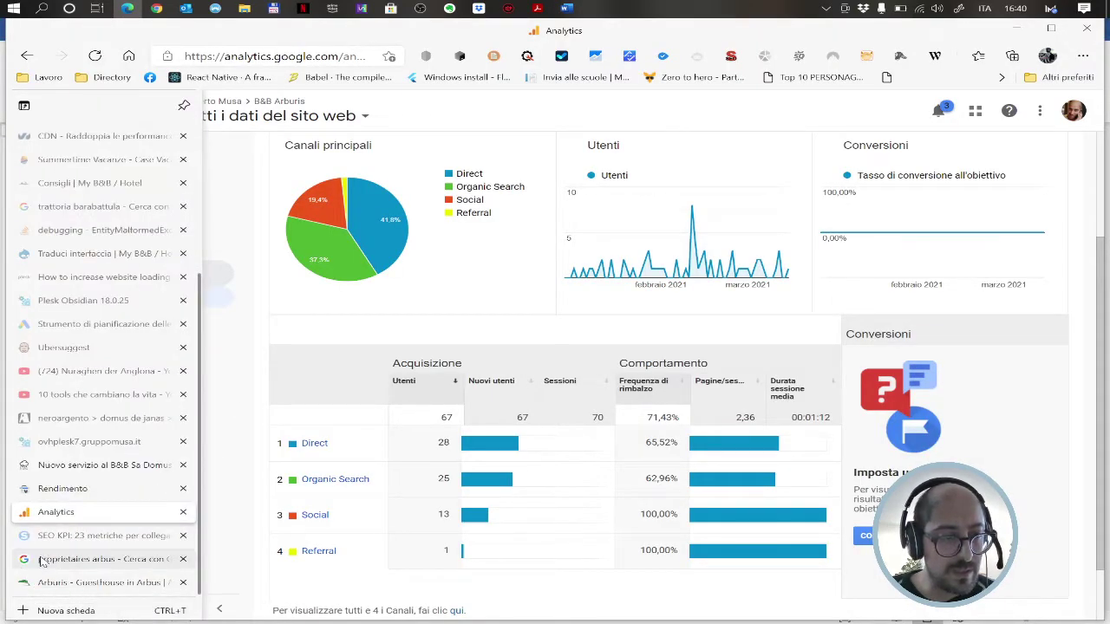
click(60, 489)
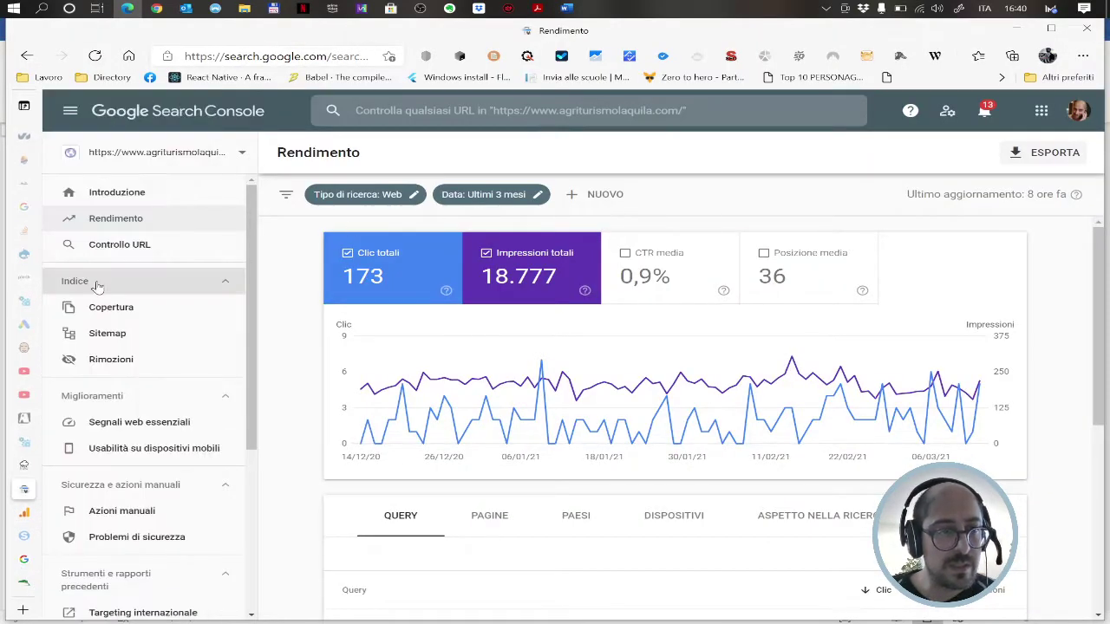
scroll(135, 224, down, 5)
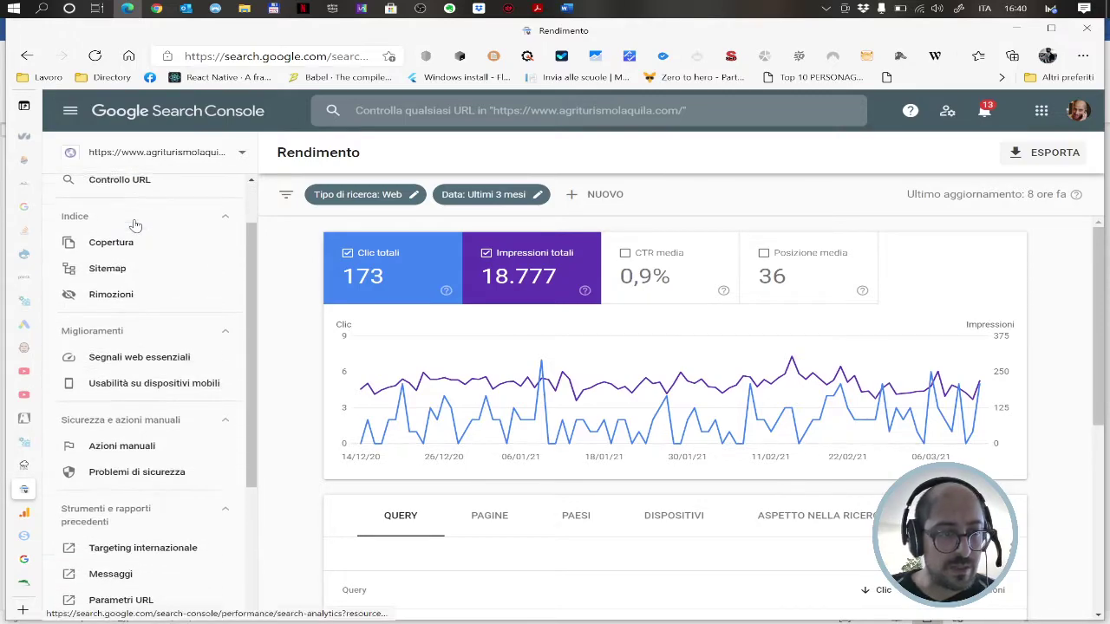
click(122, 482)
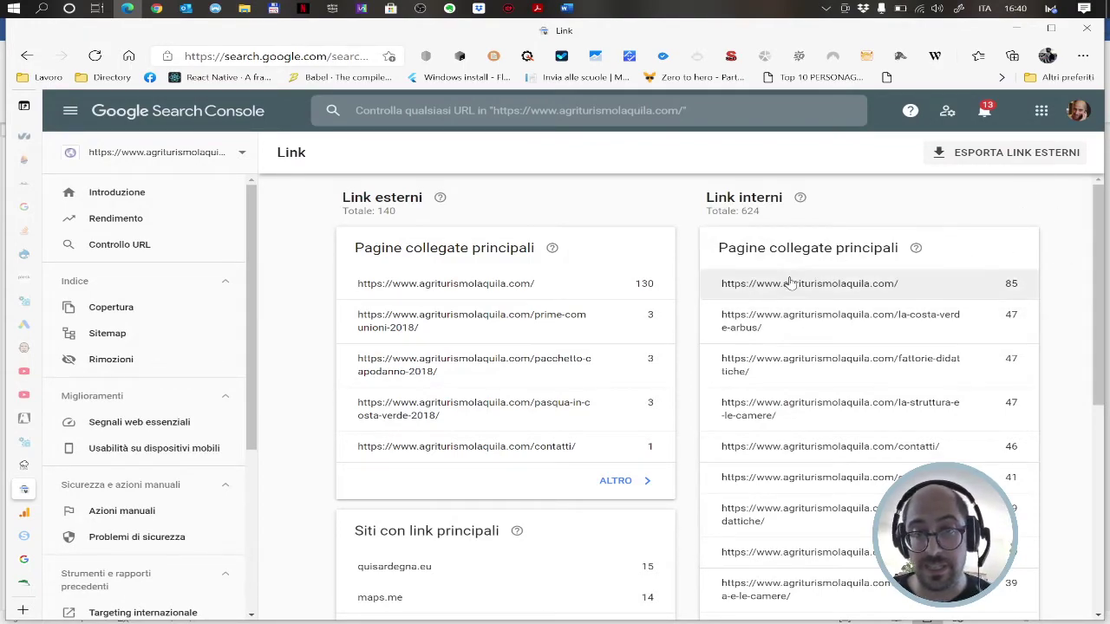
scroll(693, 295, down, 3)
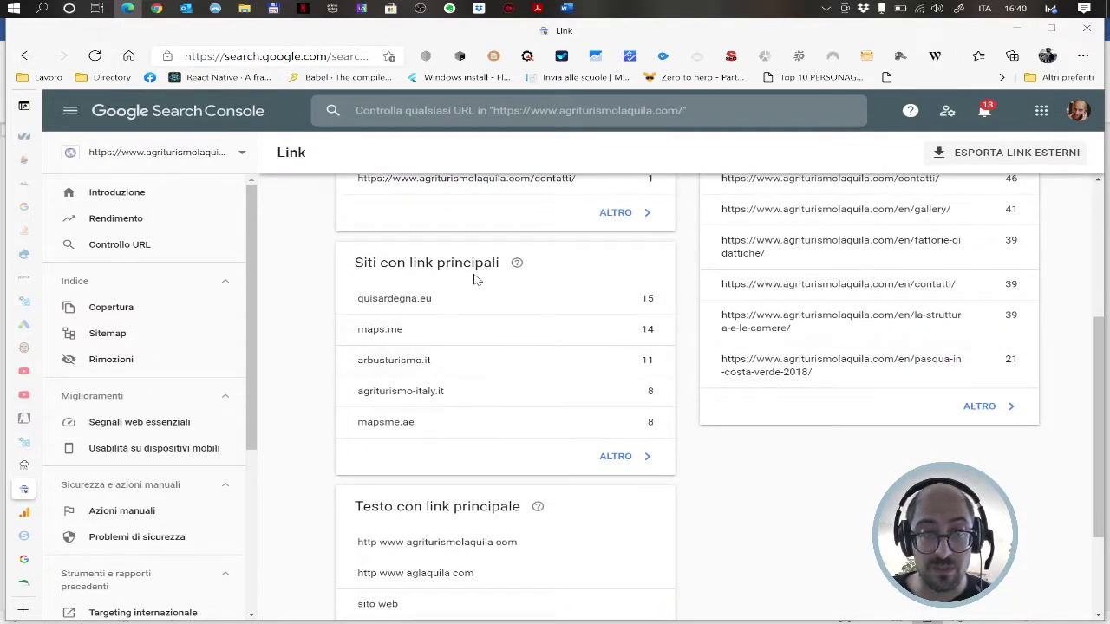
scroll(476, 278, up, 3)
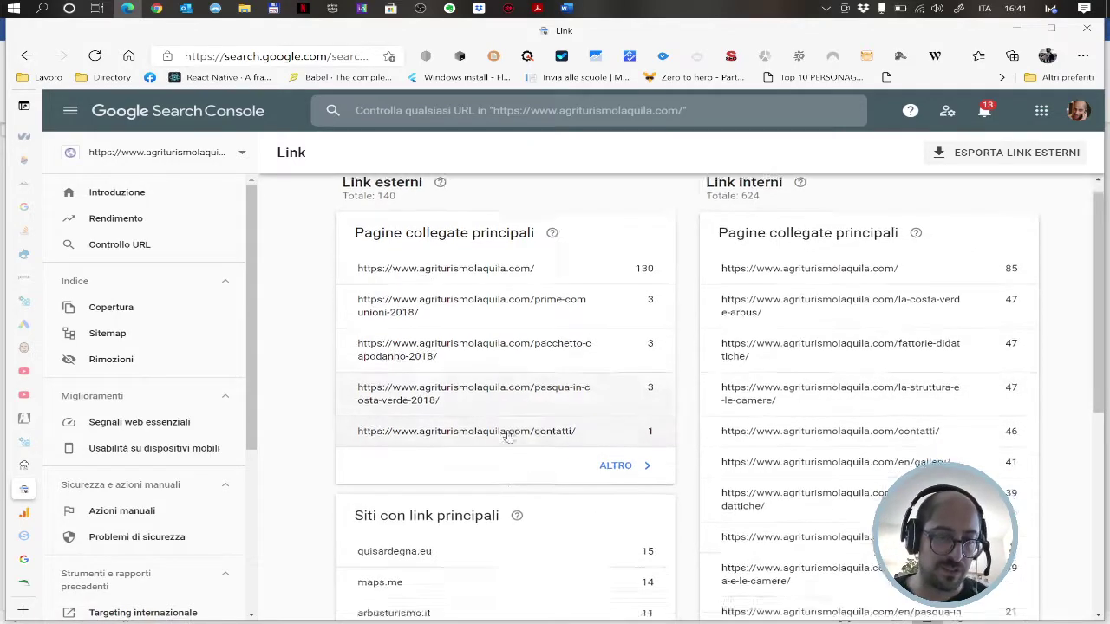
scroll(508, 439, down, 2)
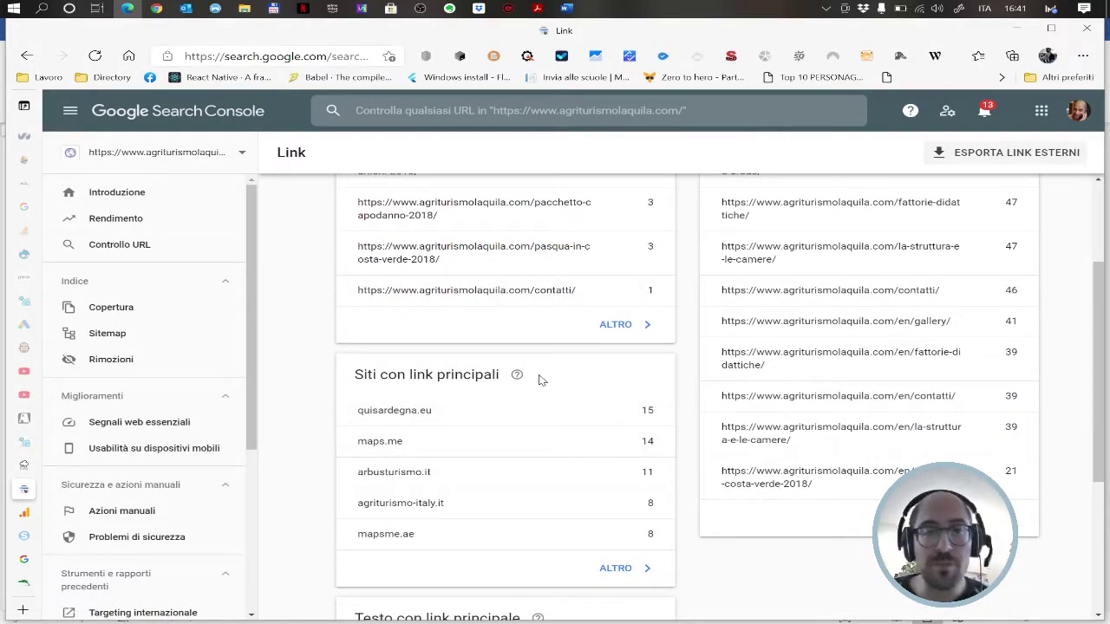
scroll(553, 381, down, 1)
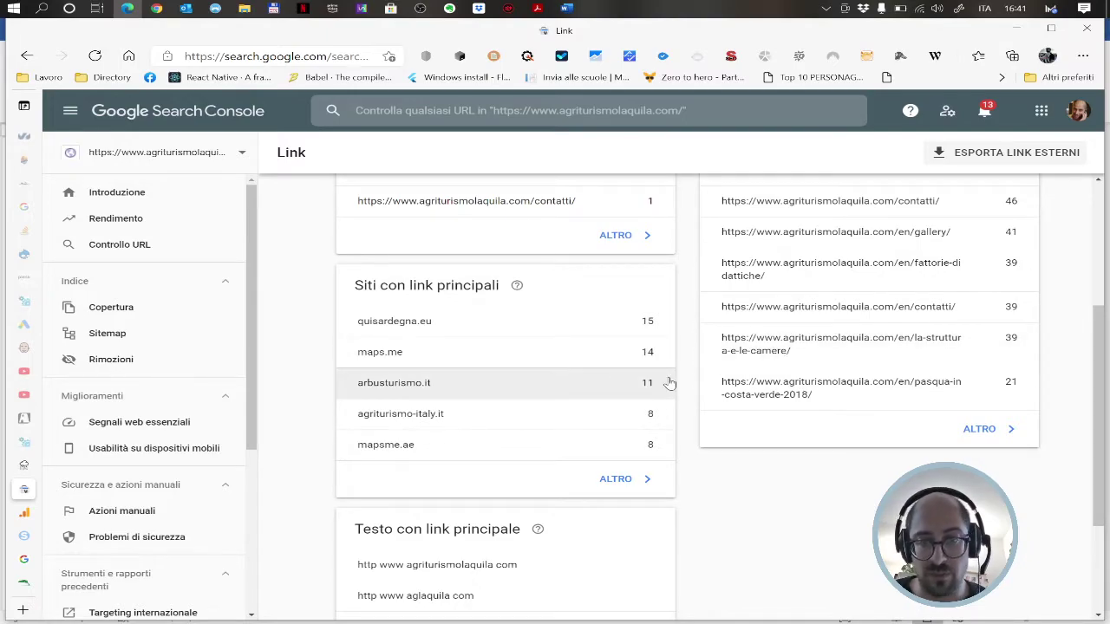
- Open the full list of top linking sites and examine the total external links, linking pages and target pages per site
click(637, 479)
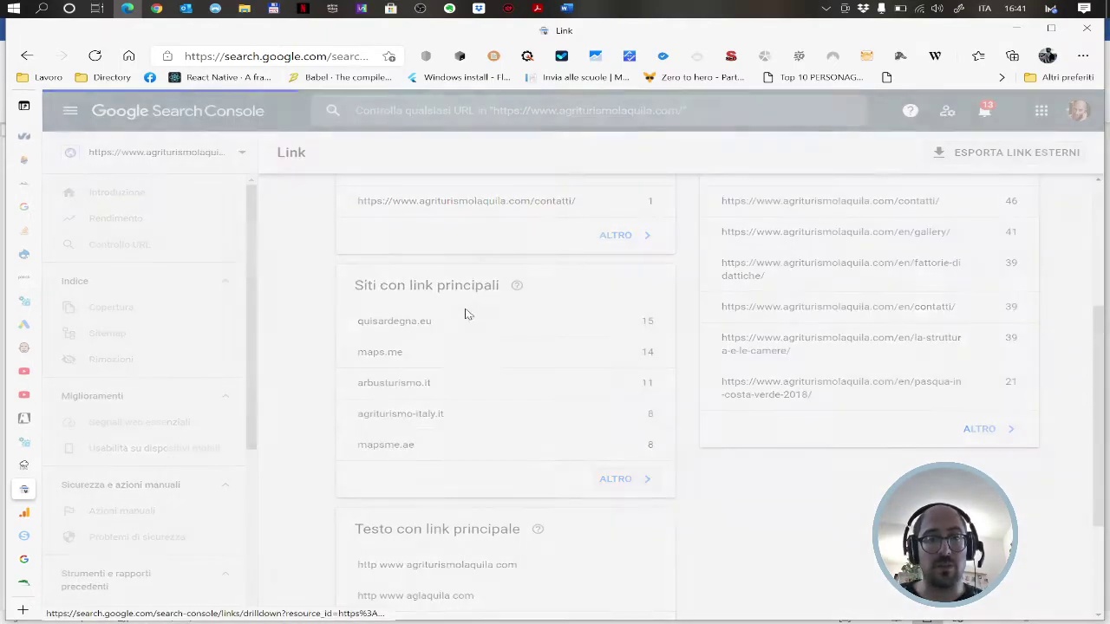
scroll(500, 351, down, 1)
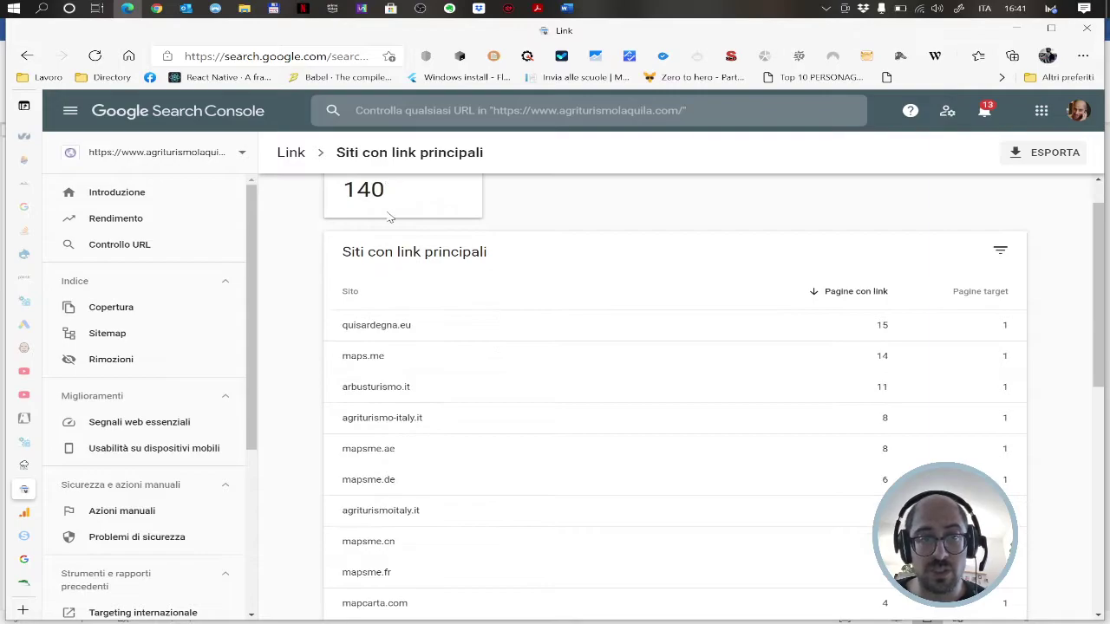
scroll(390, 218, up, 1)
mouse_move(428, 212)
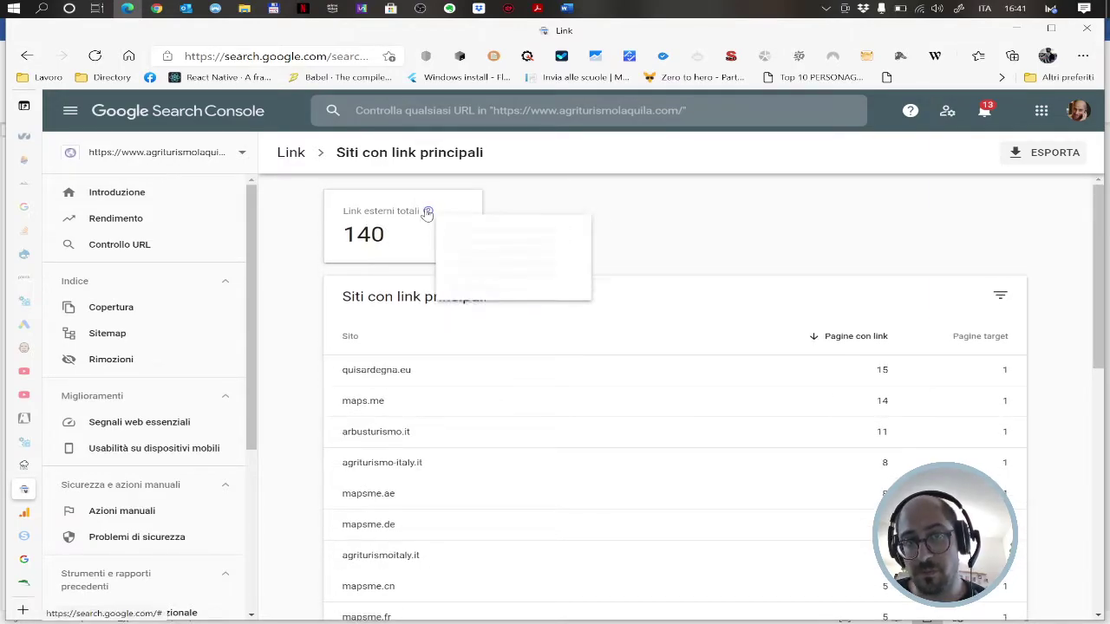
scroll(1006, 295, down, 2)
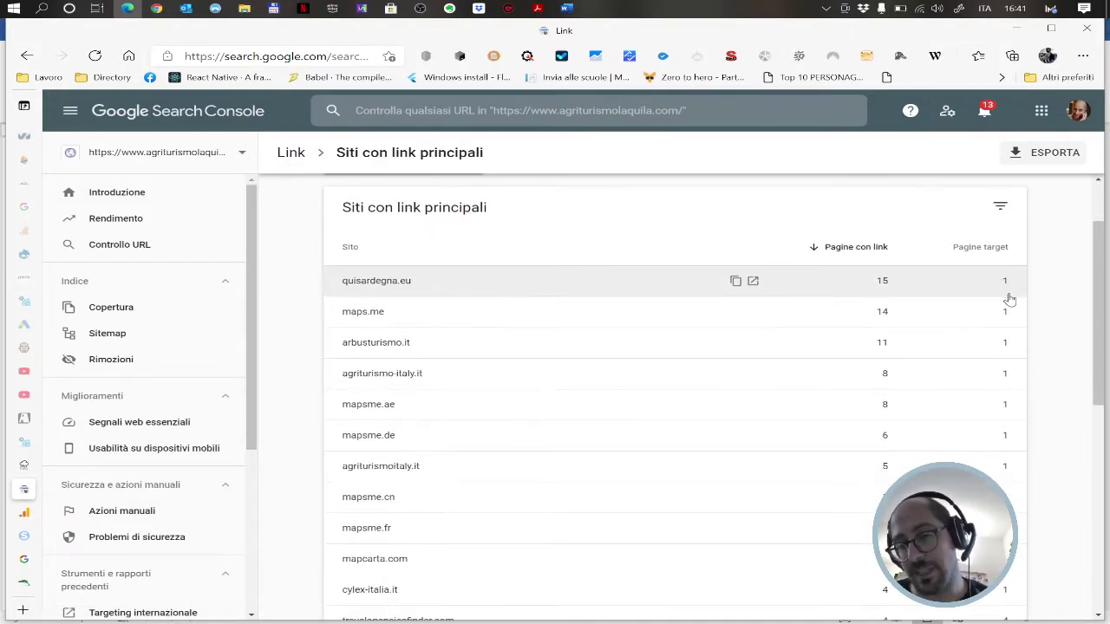
scroll(1010, 299, down, 6)
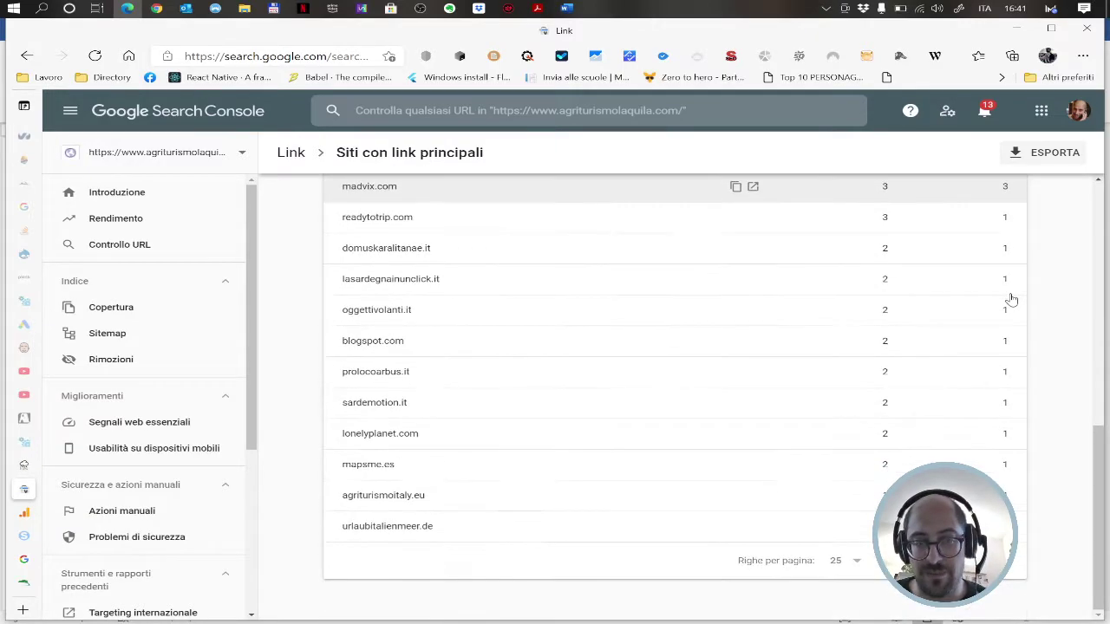
scroll(1010, 299, up, 7)
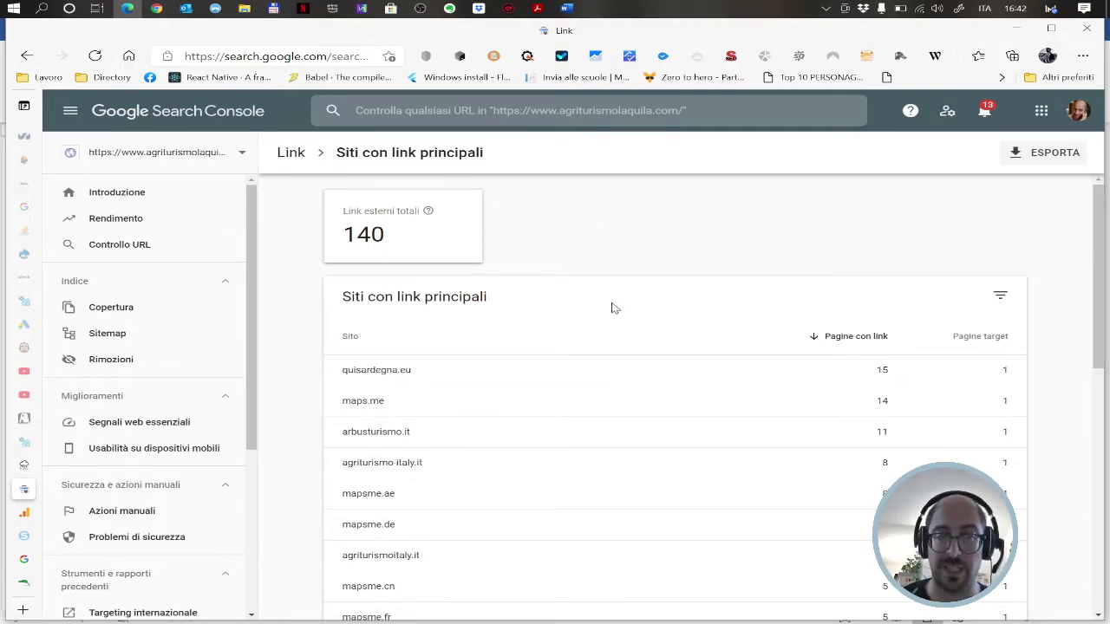
- Reread the monitoring and proposals section in Word and return to the acquisition overview in Google Analytics
click(39, 514)
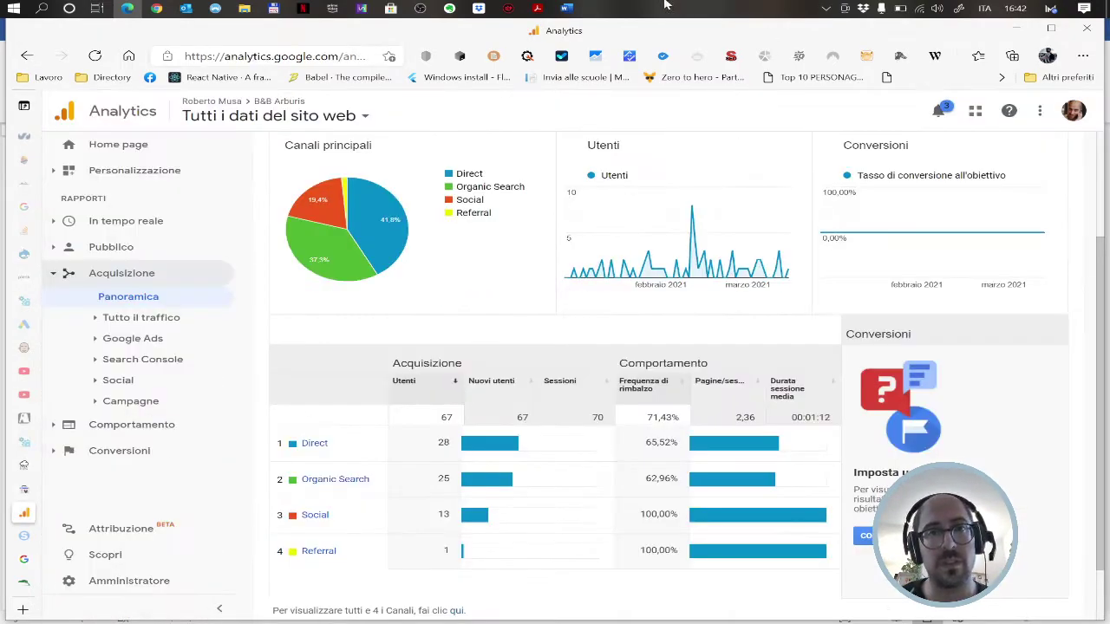
click(566, 8)
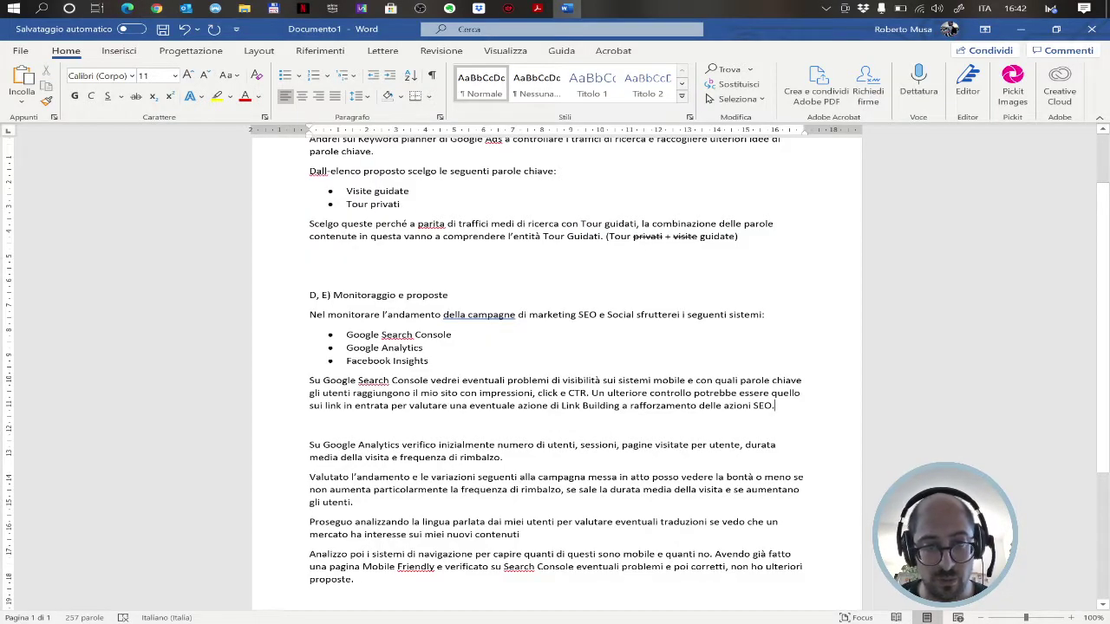
scroll(555, 371, down, 1)
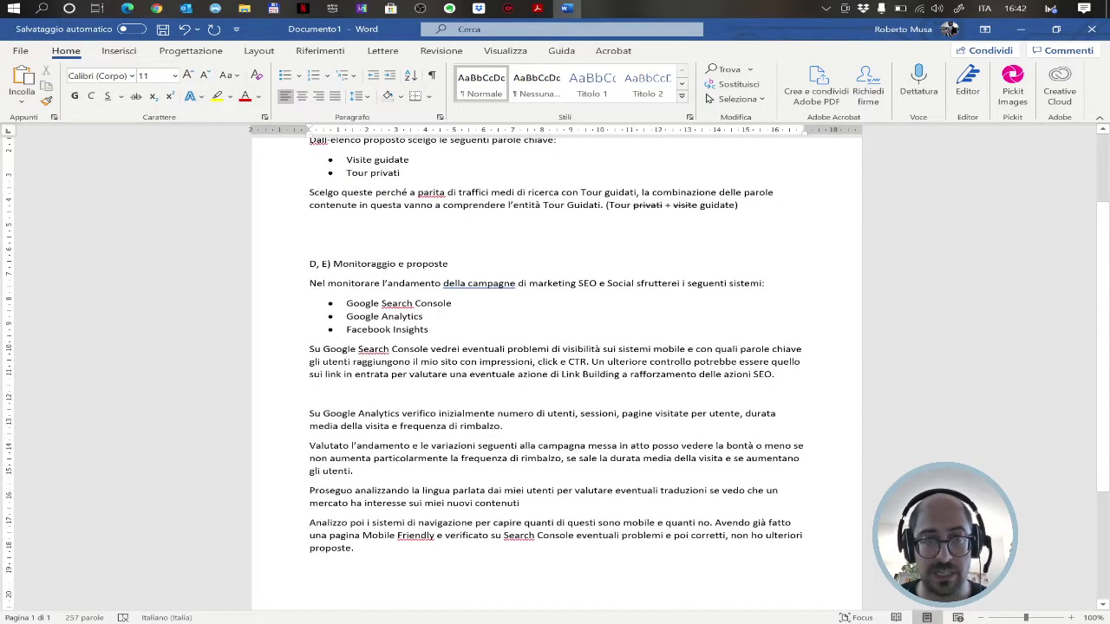
scroll(555, 368, down, 2)
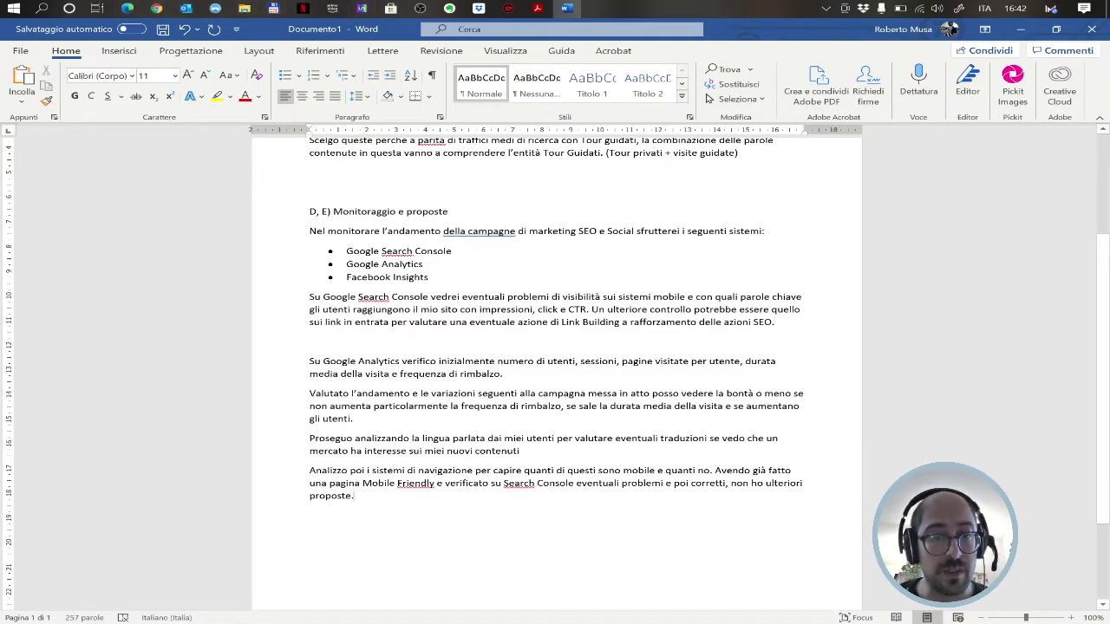
click(128, 8)
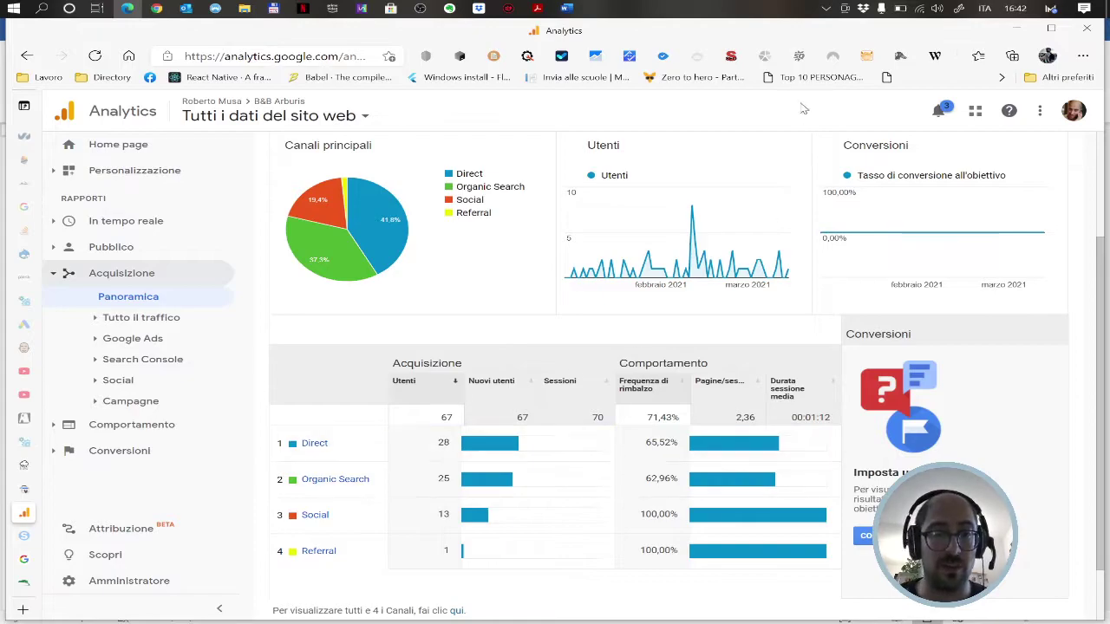
- Switch to Word and add a new paragraph after the mobile navigation one, beginning "Analizzo le fonti di acquisizione dell'utenza ed i risultati,"
click(565, 9)
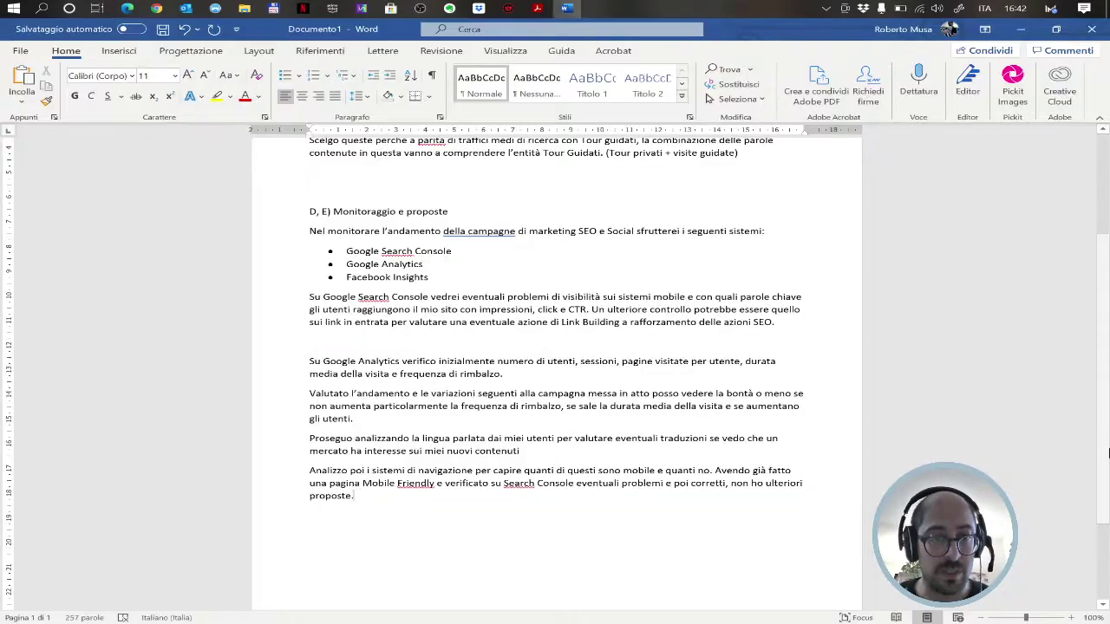
text(Analizzo le fonti di acquisizione dell)
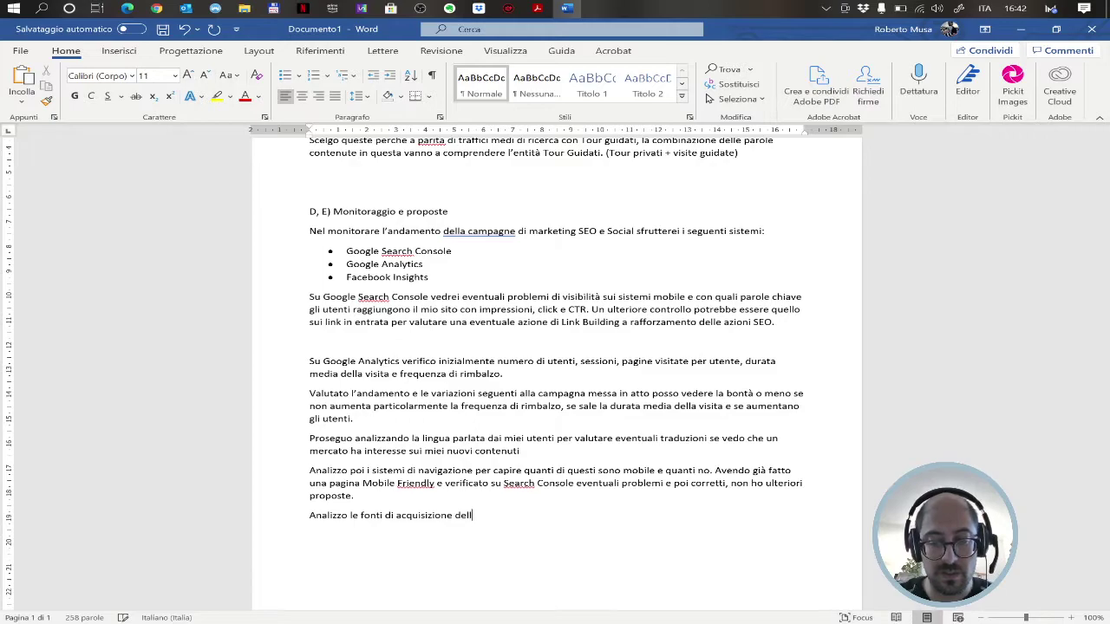
text('utenza ed i risultati)
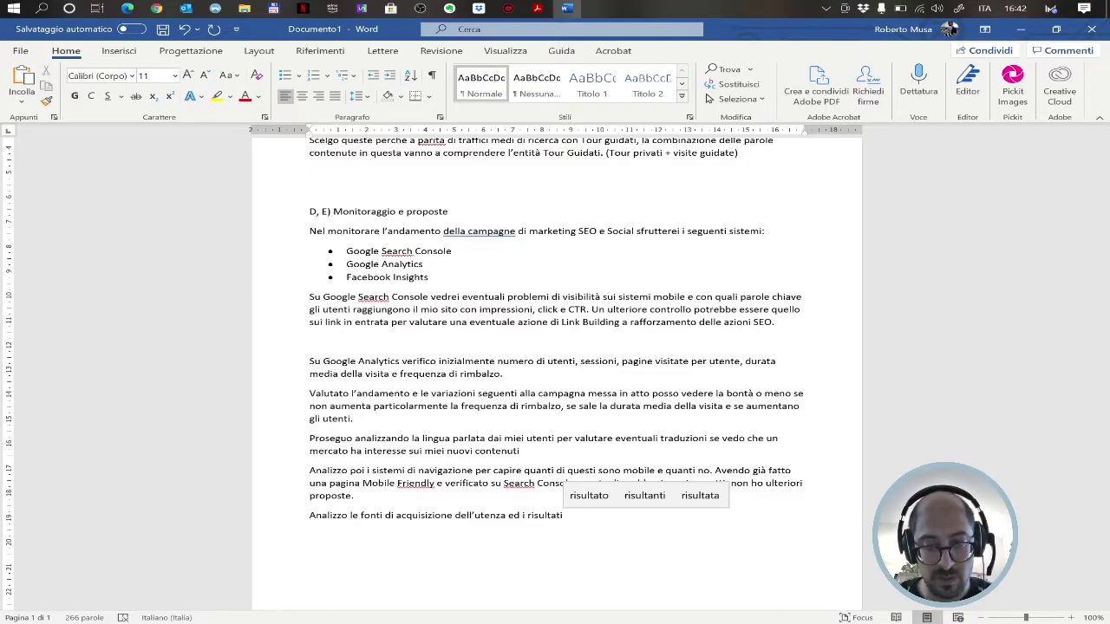
text(,)
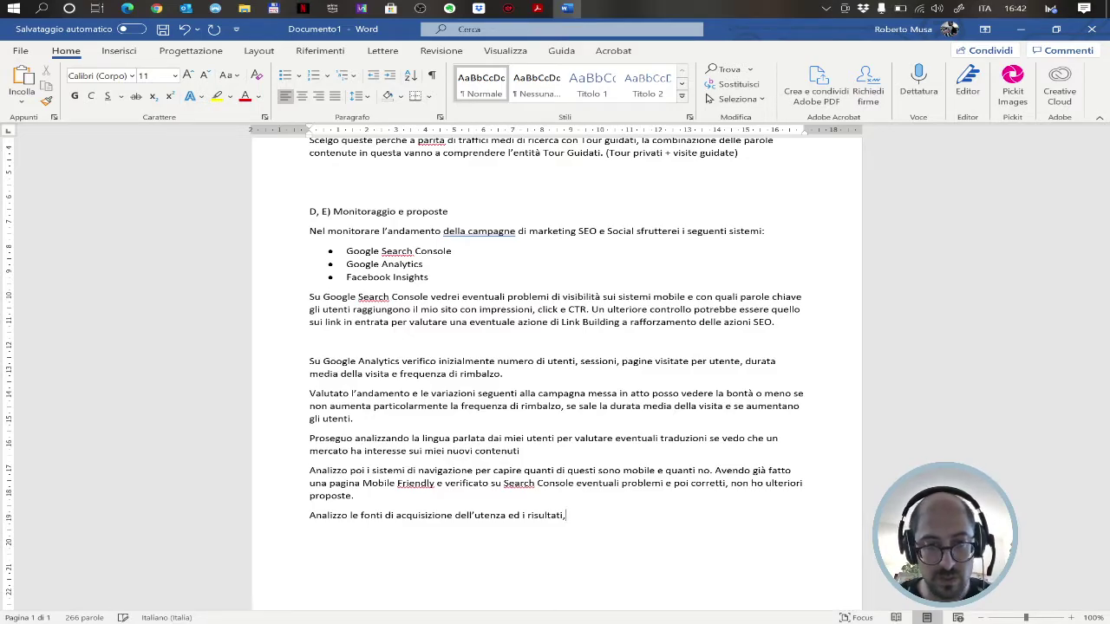
- Continue the acquisition sentence with "valuto il comportamento medio degli utenti dei vari canali" and an opening parenthesis
text( valuto il compor)
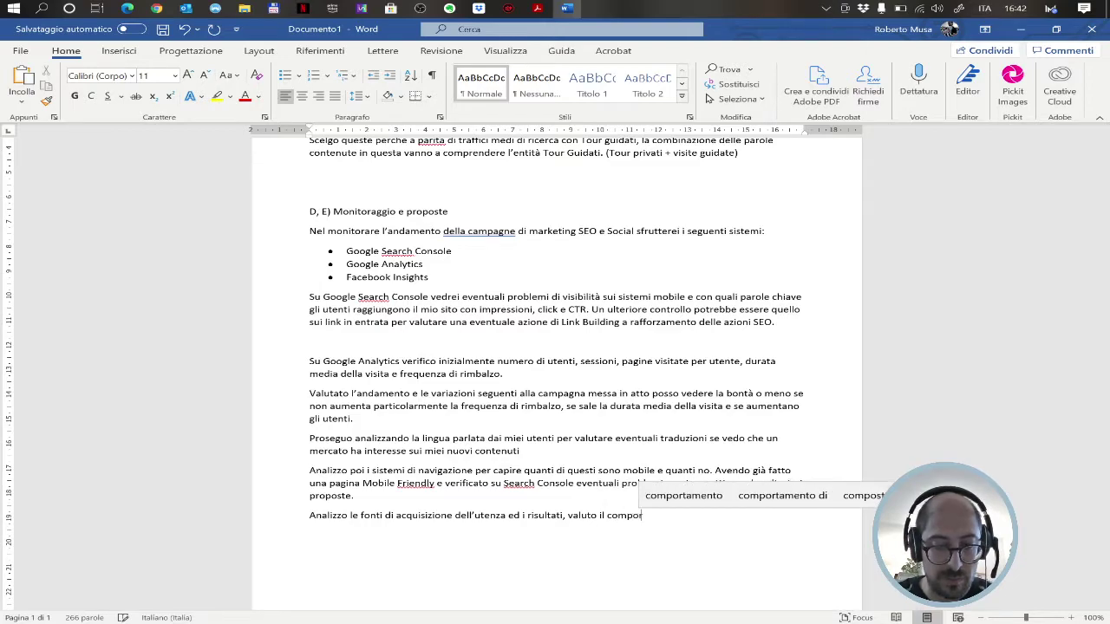
text(tamento medio)
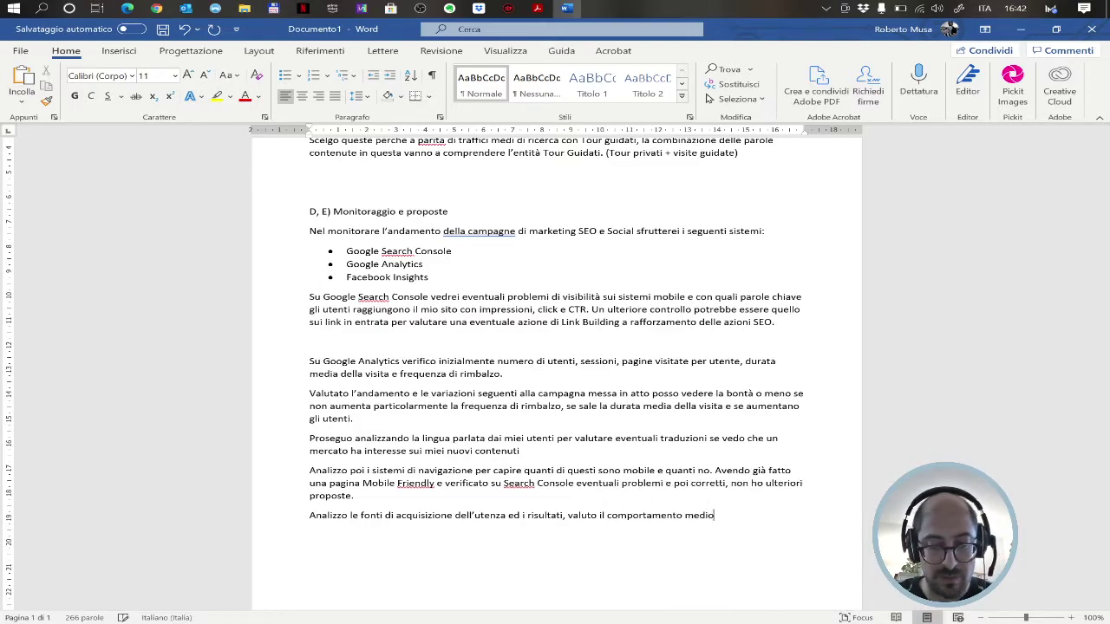
text( degli utent)
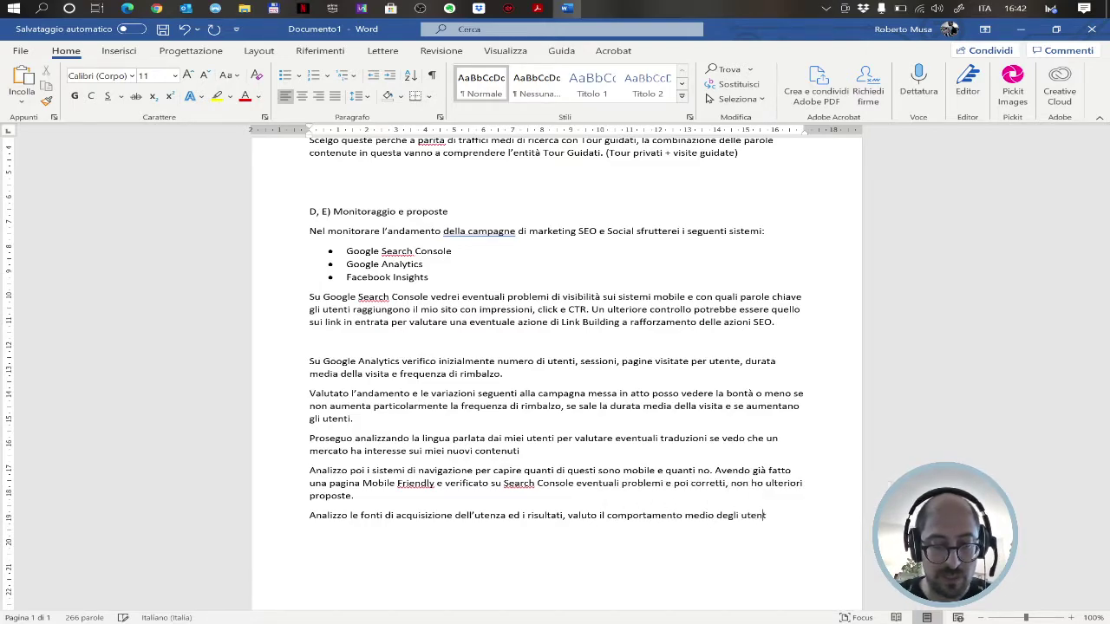
text(i dei vari c)
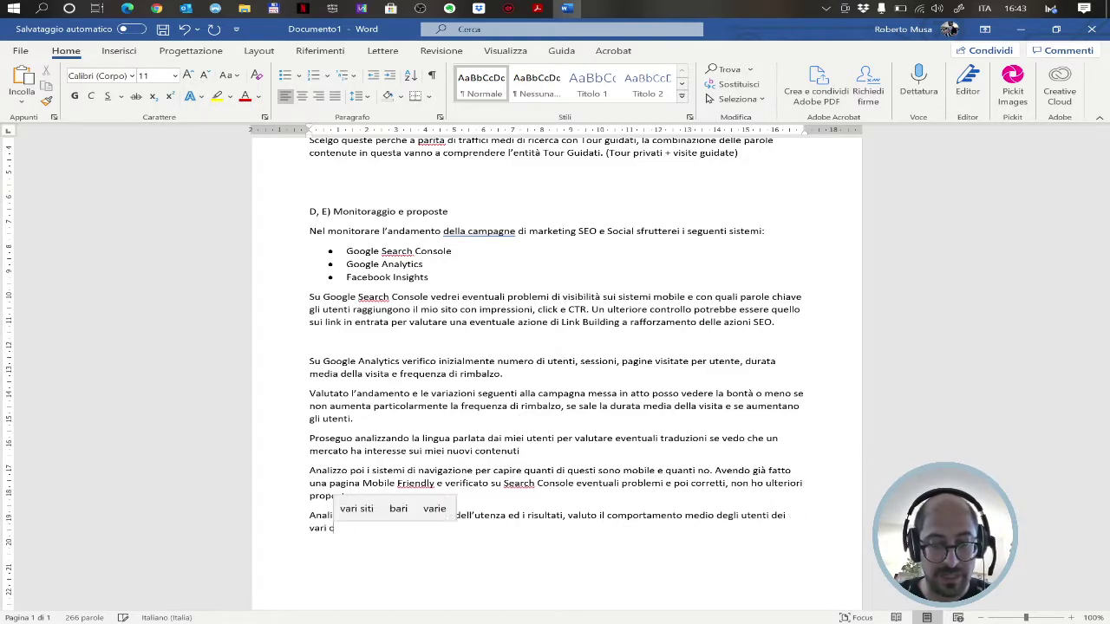
text(anali ()
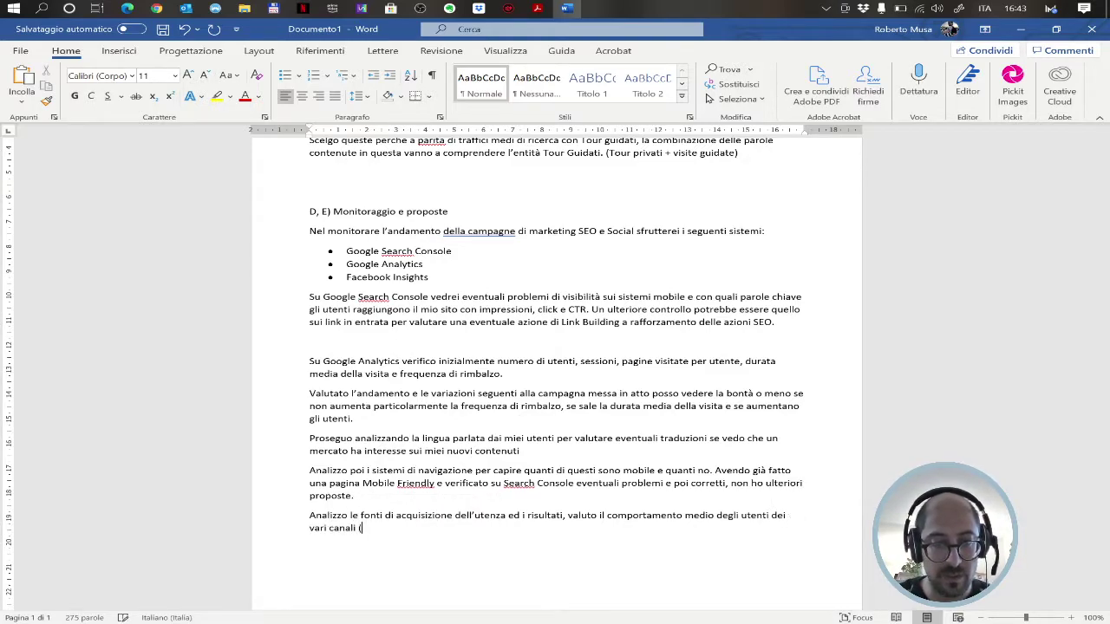
- Complete the parenthetical channel examples with "es.: ricerca organiza, social, referral)"
text(es.)
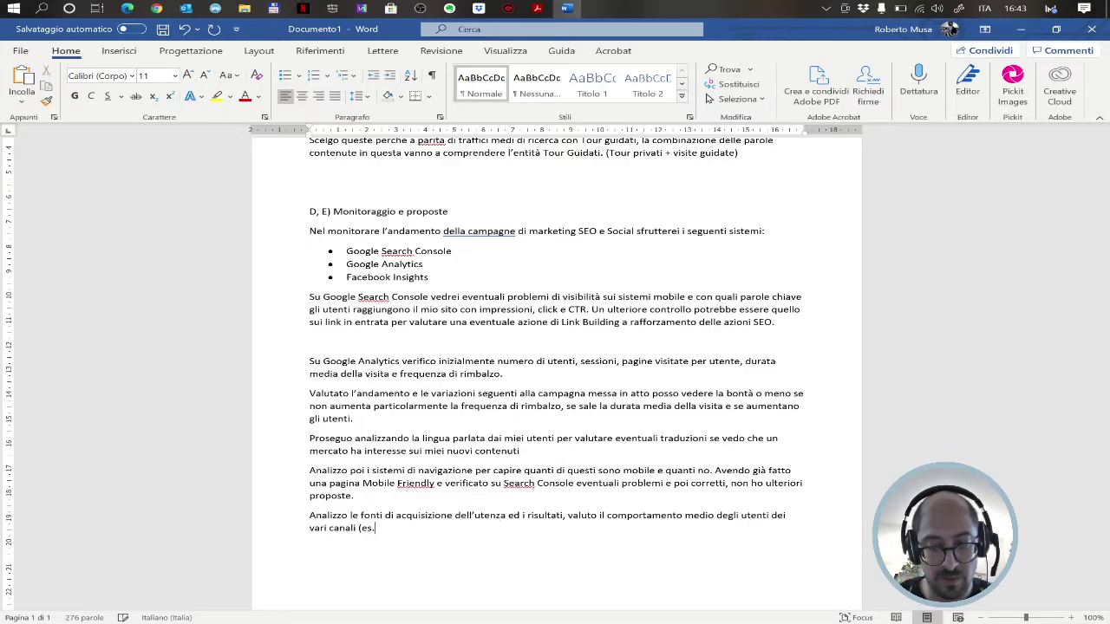
text(: ricerca)
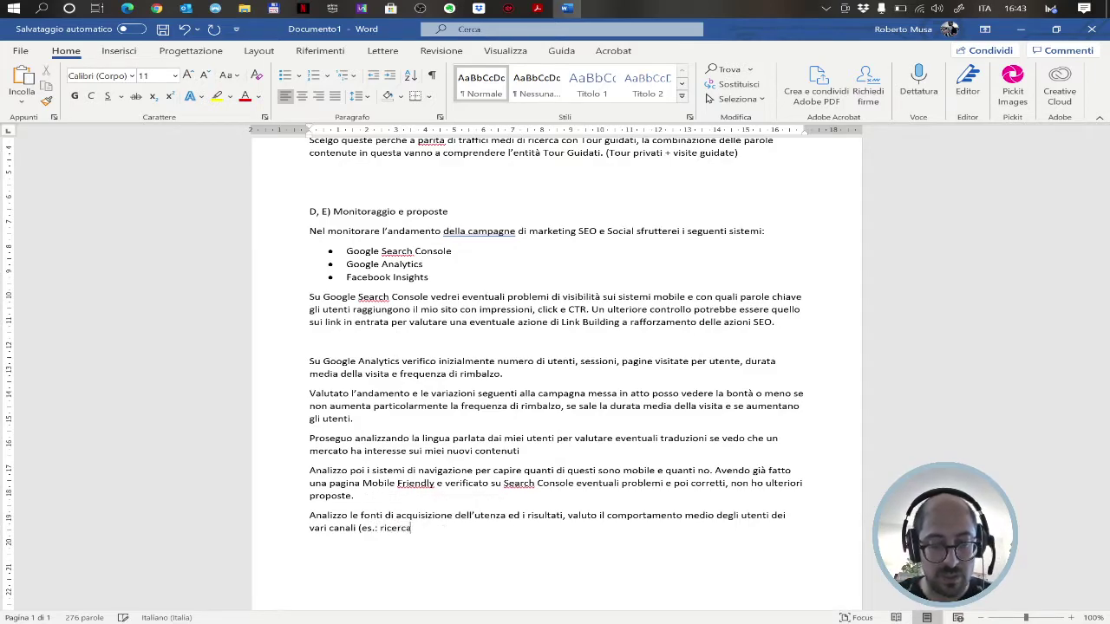
text( organiza, )
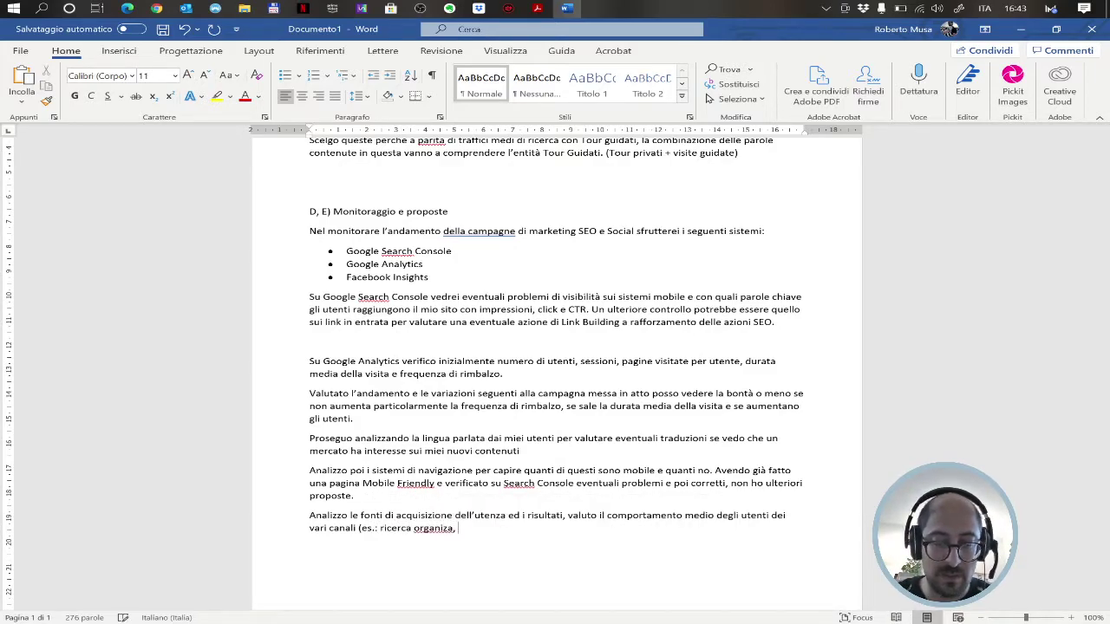
text(social, referral)
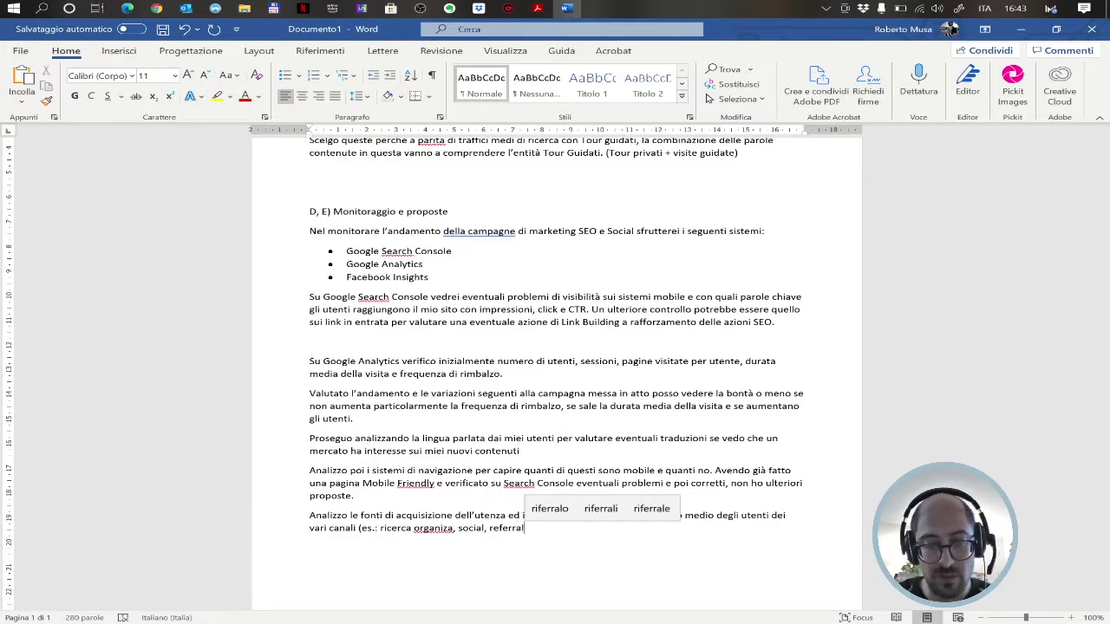
text())
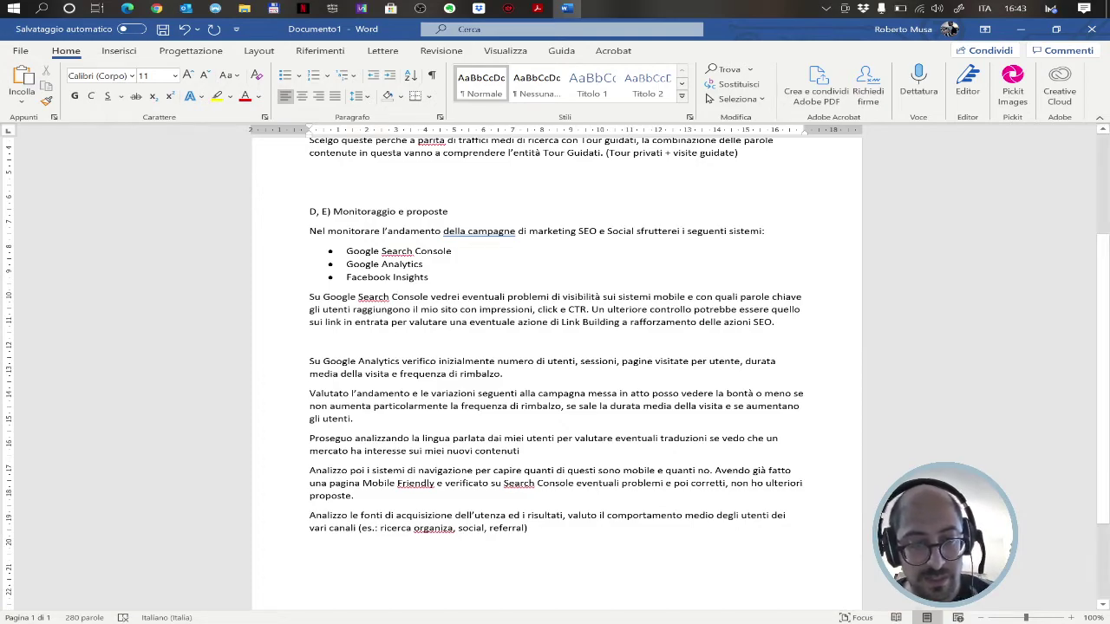